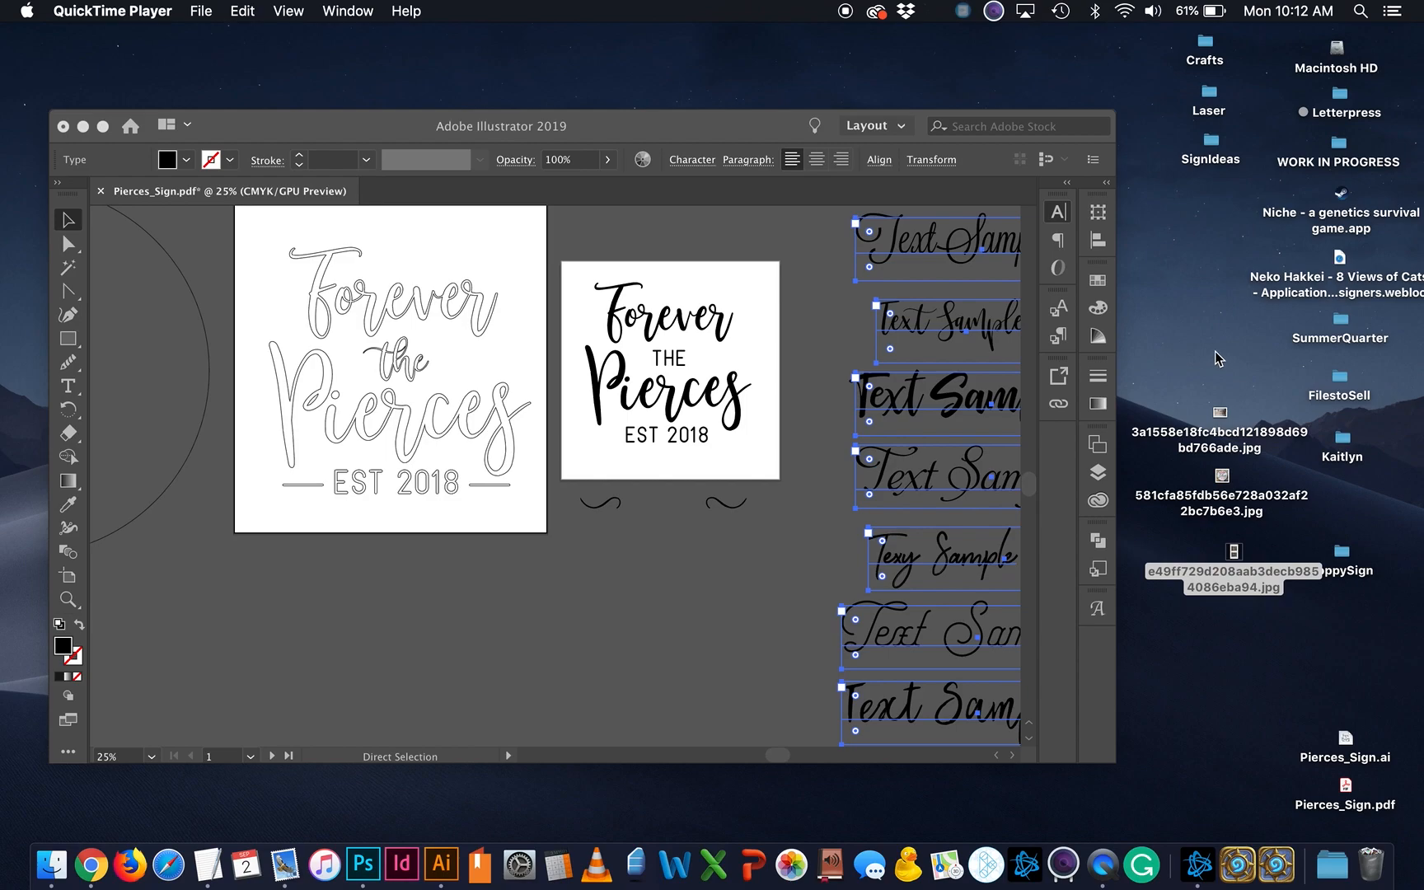
scroll(838, 518, right, 1)
click(1230, 464)
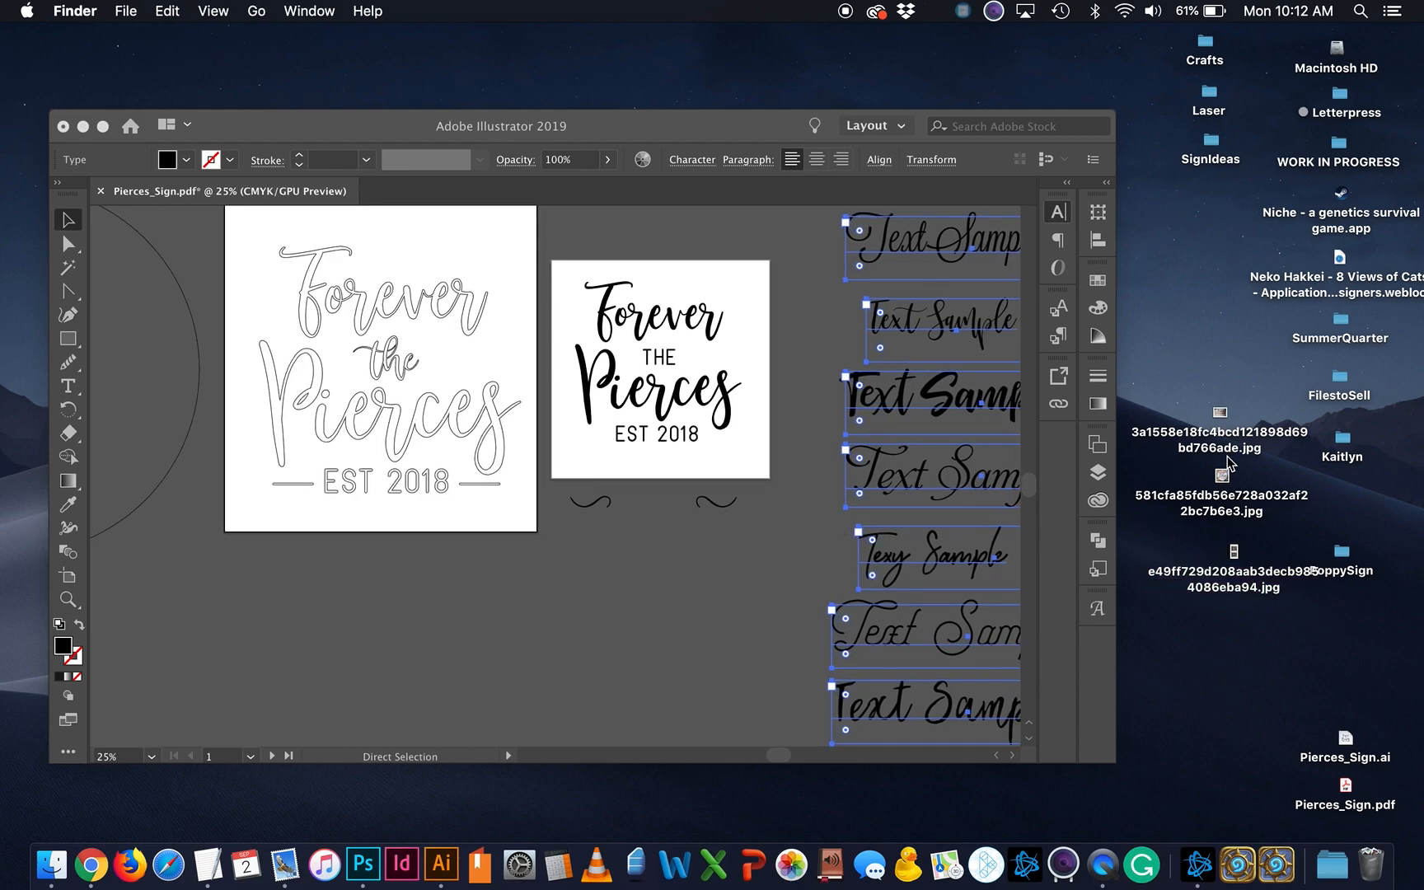
click(1213, 454)
key(space)
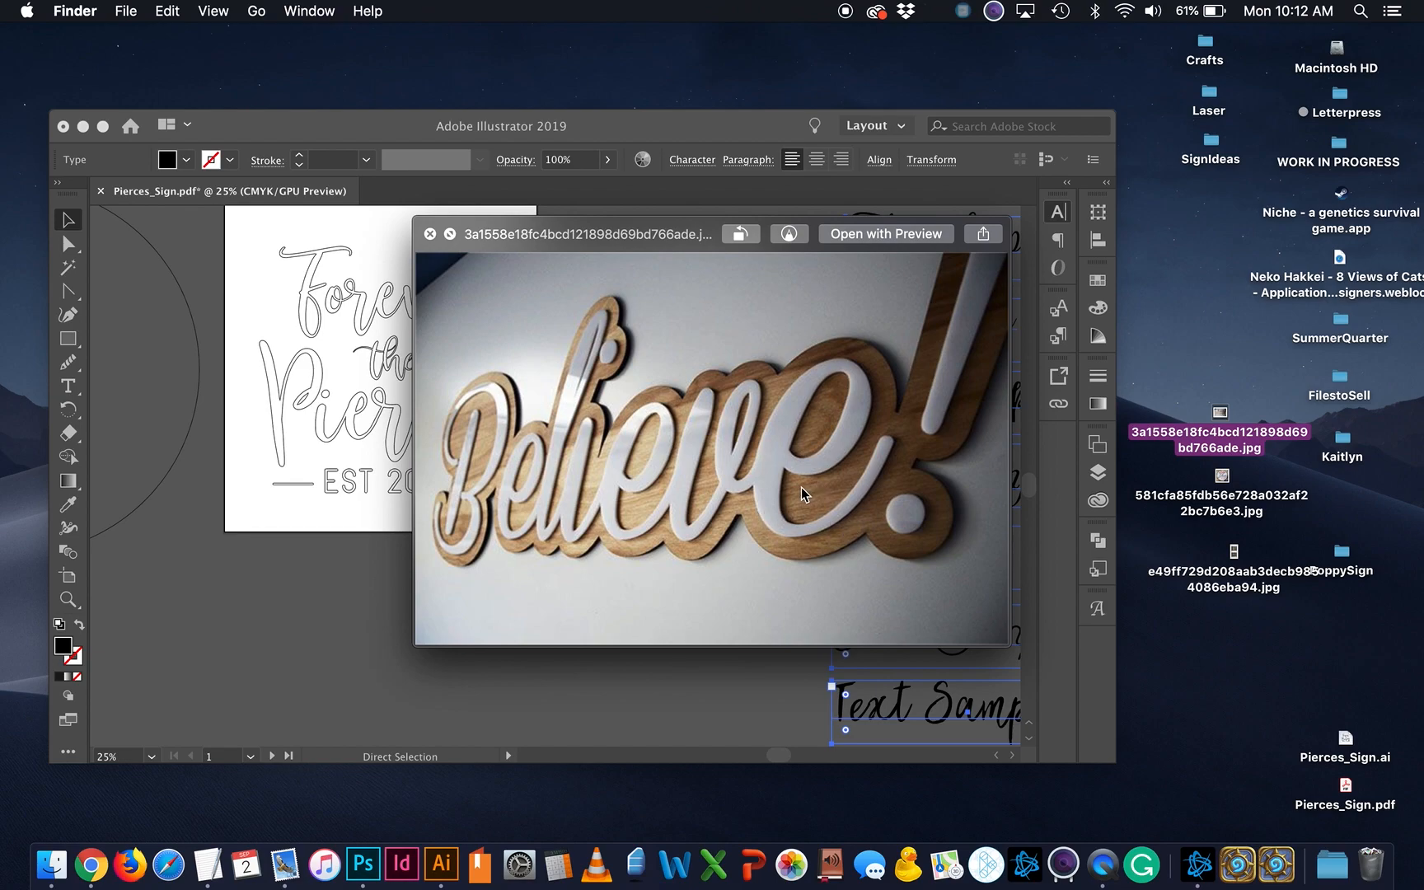
click(1226, 511)
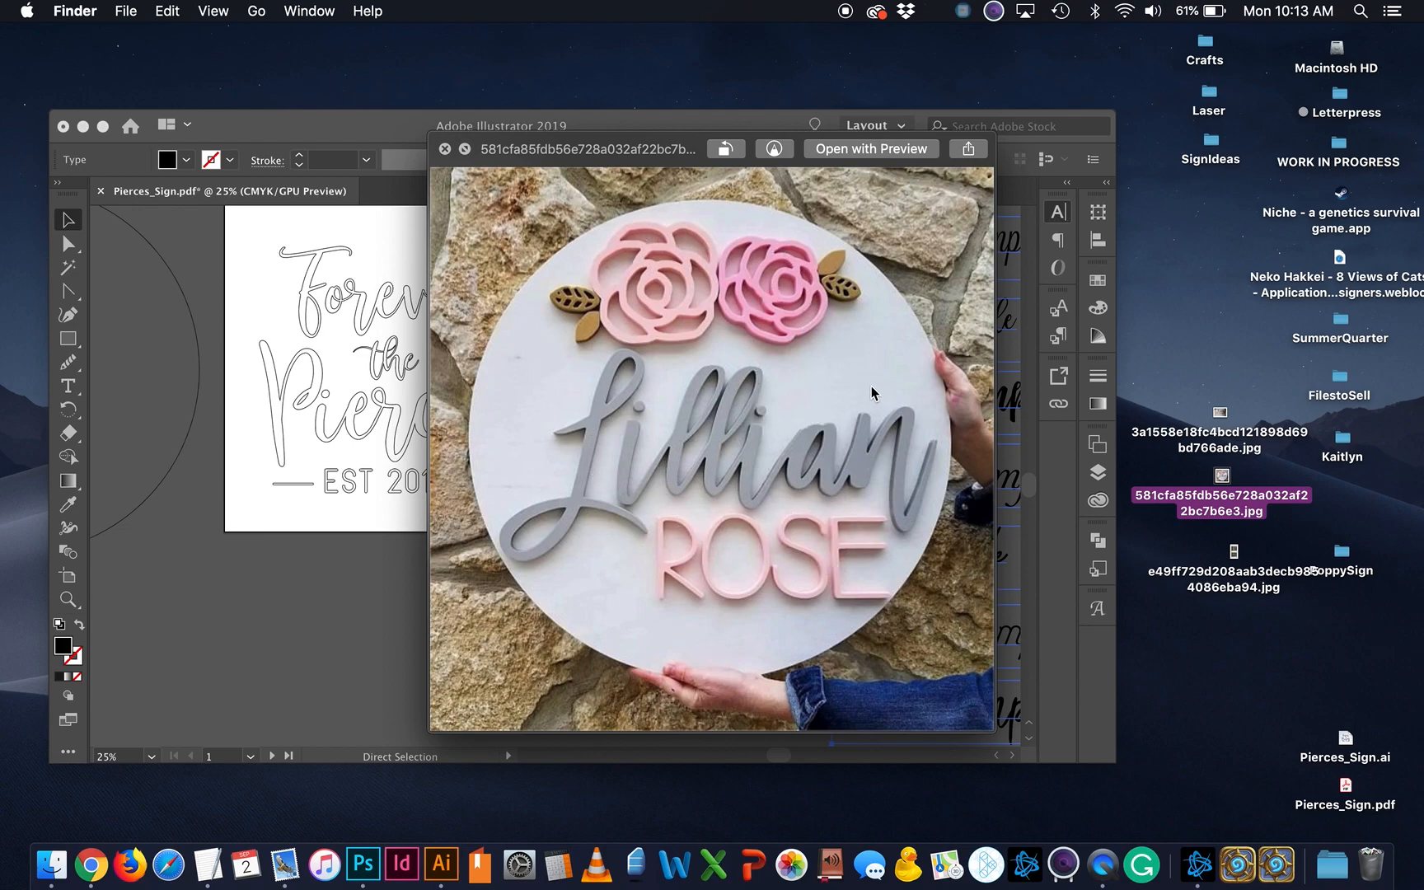
click(1231, 575)
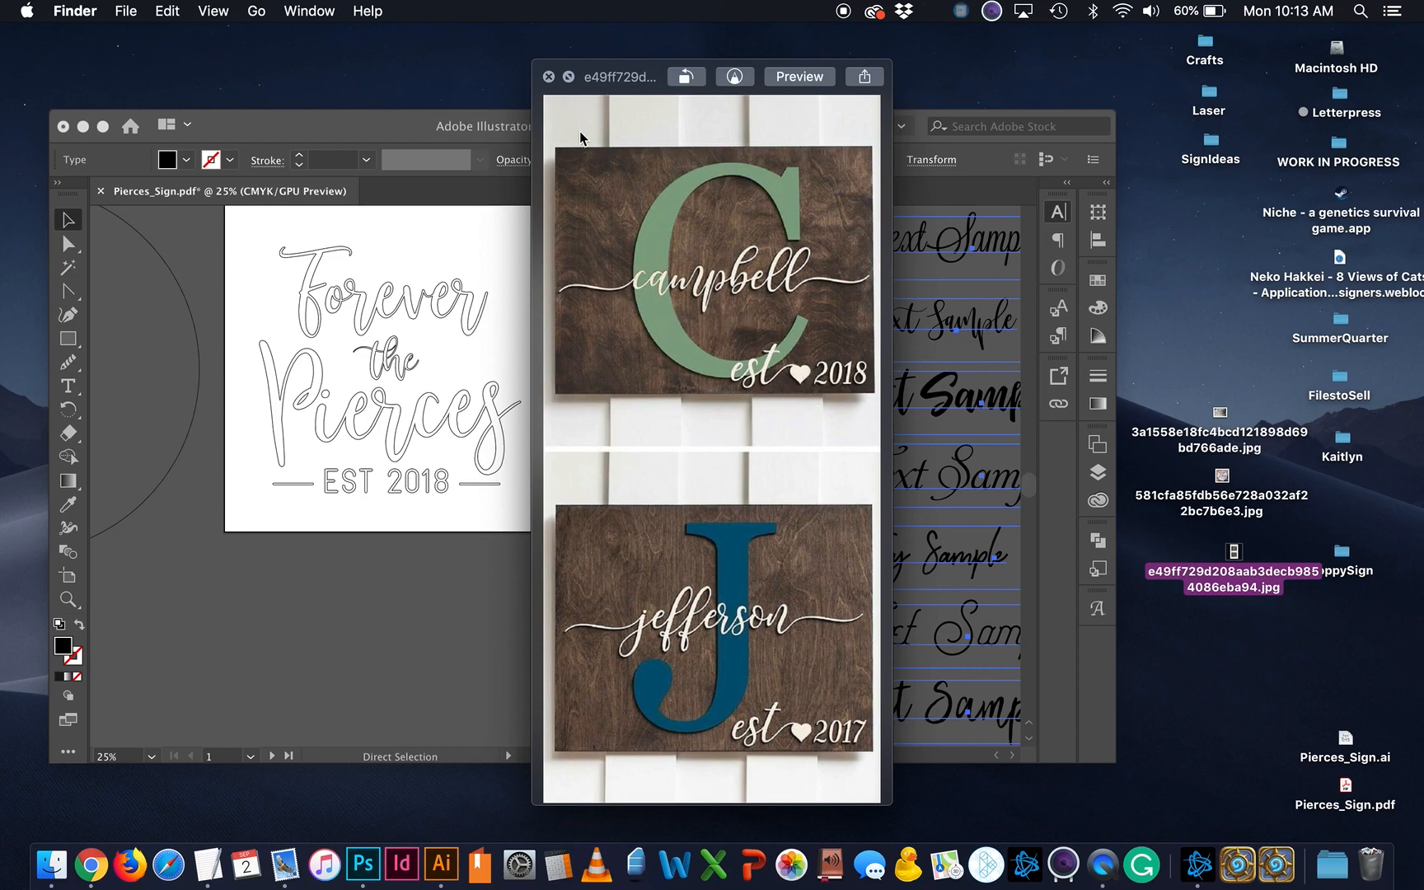
click(547, 78)
click(1222, 504)
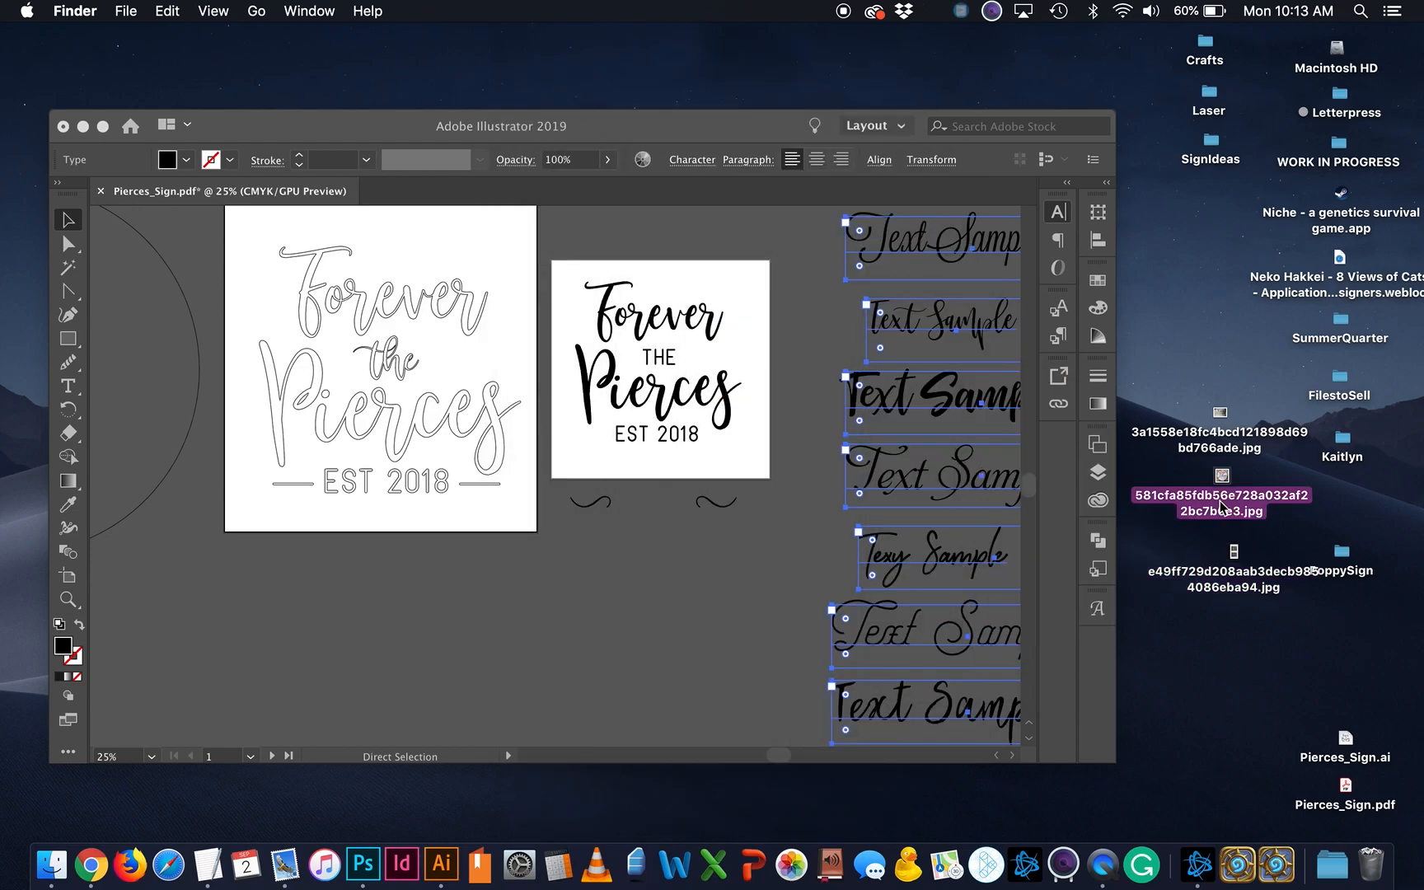
key(space)
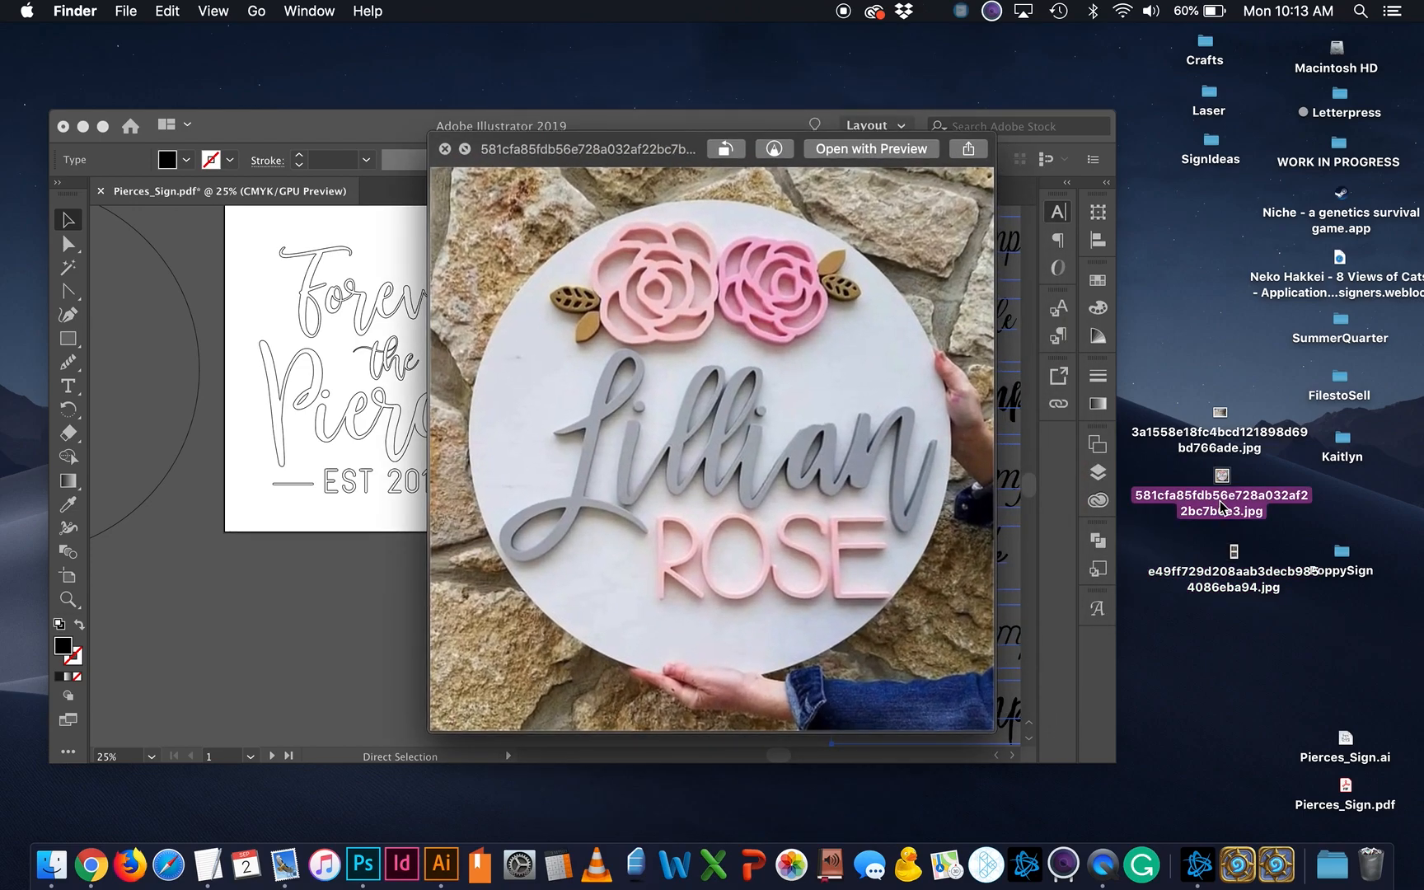
key(space)
scroll(610, 560, left, 5)
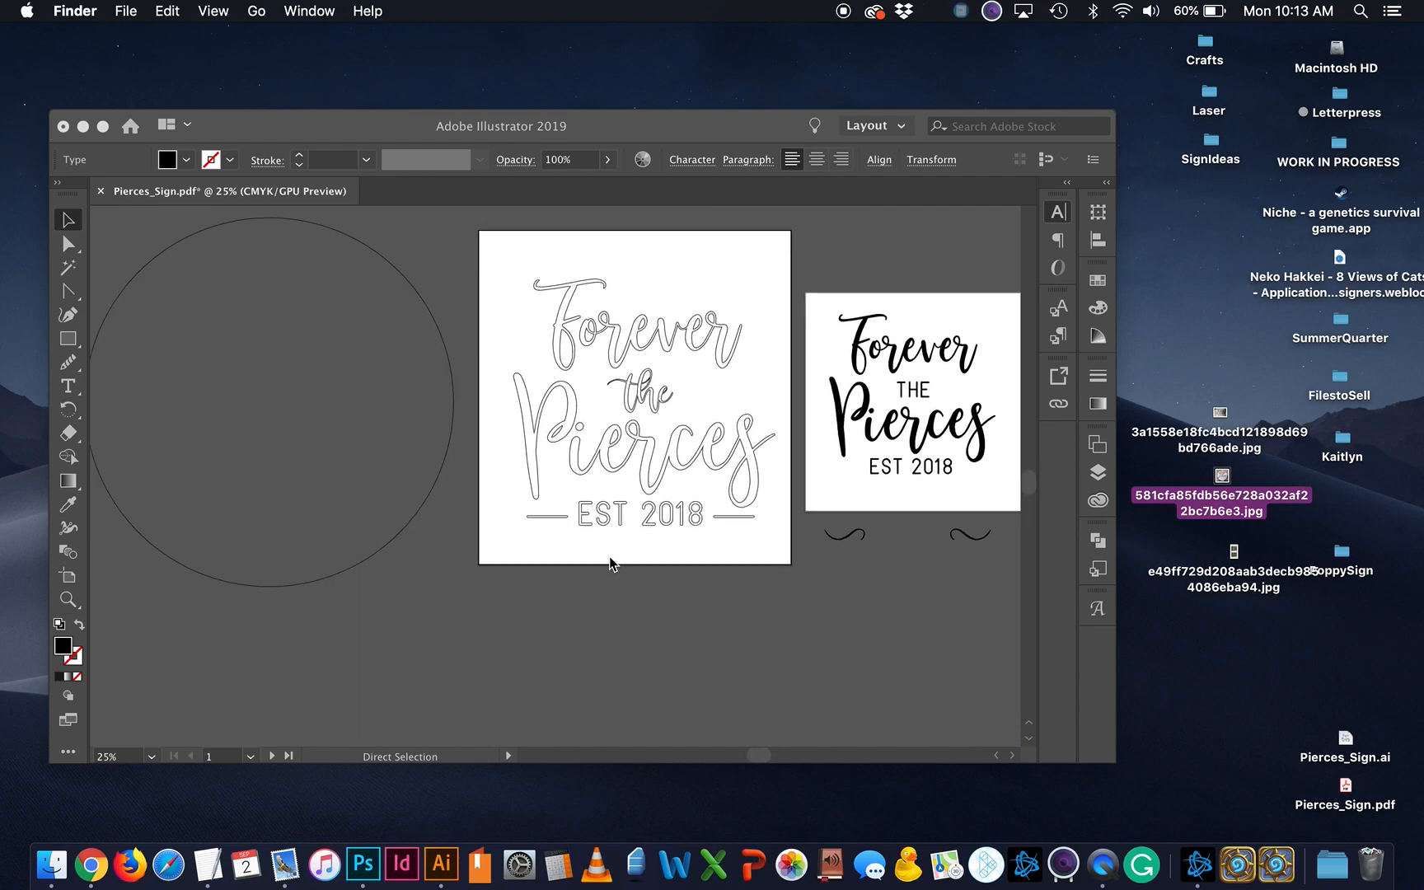
scroll(612, 560, right, 8)
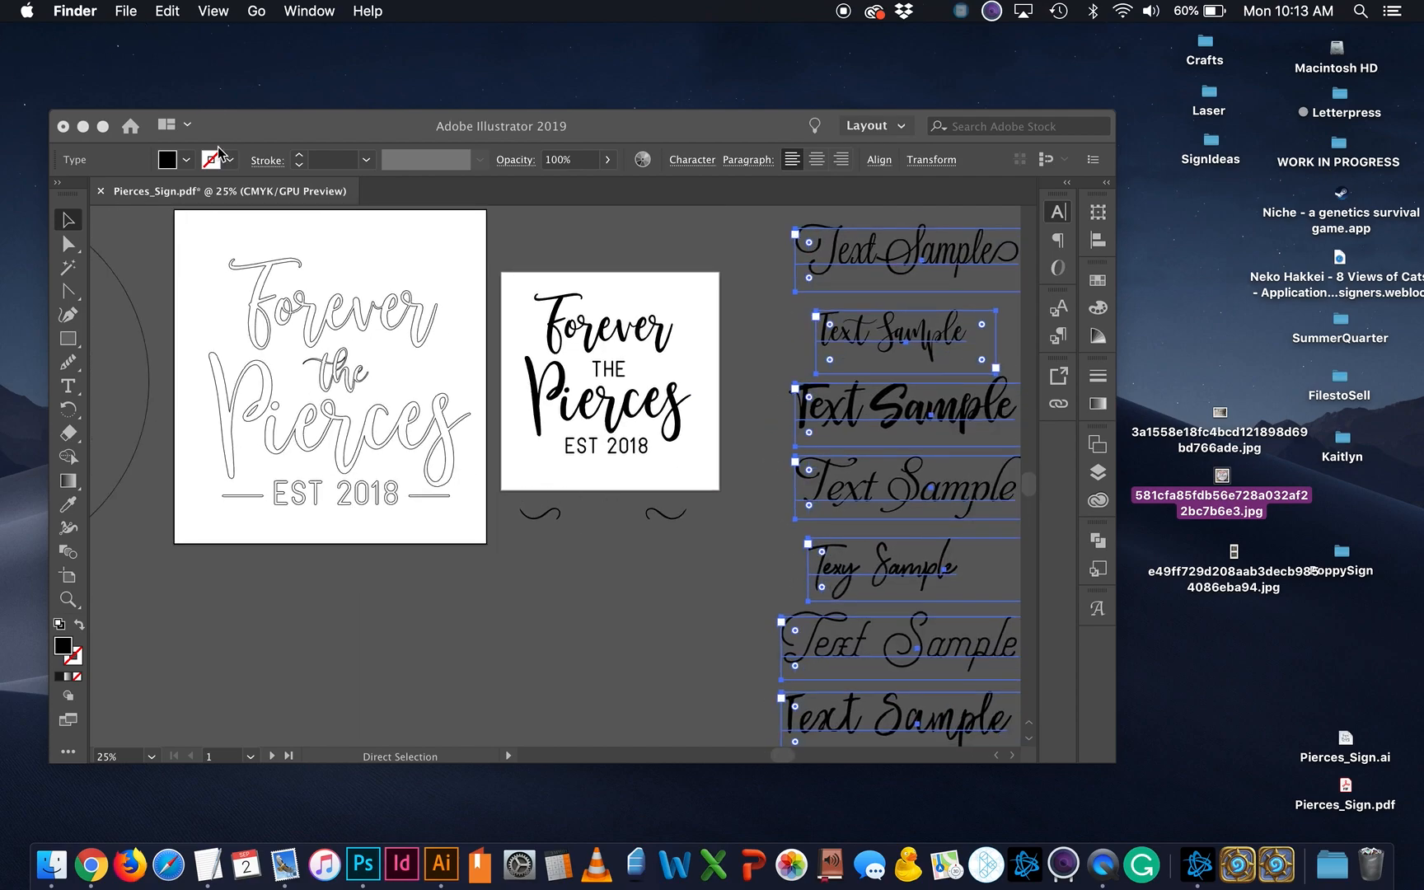
Step: Start a new Illustrator document sized 14 × 14 in with 2 artboards
click(103, 126)
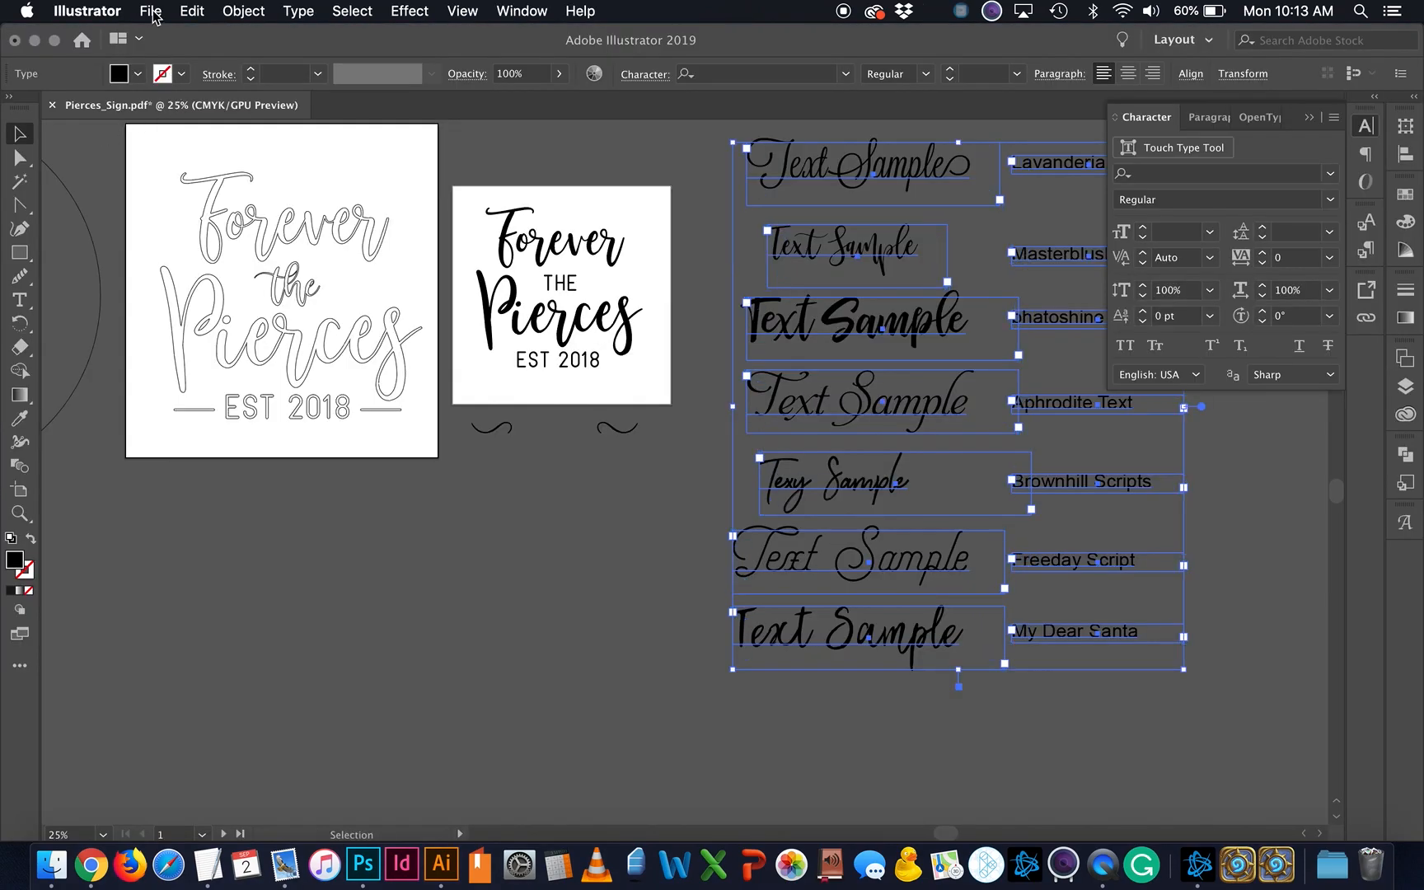
click(153, 11)
click(165, 33)
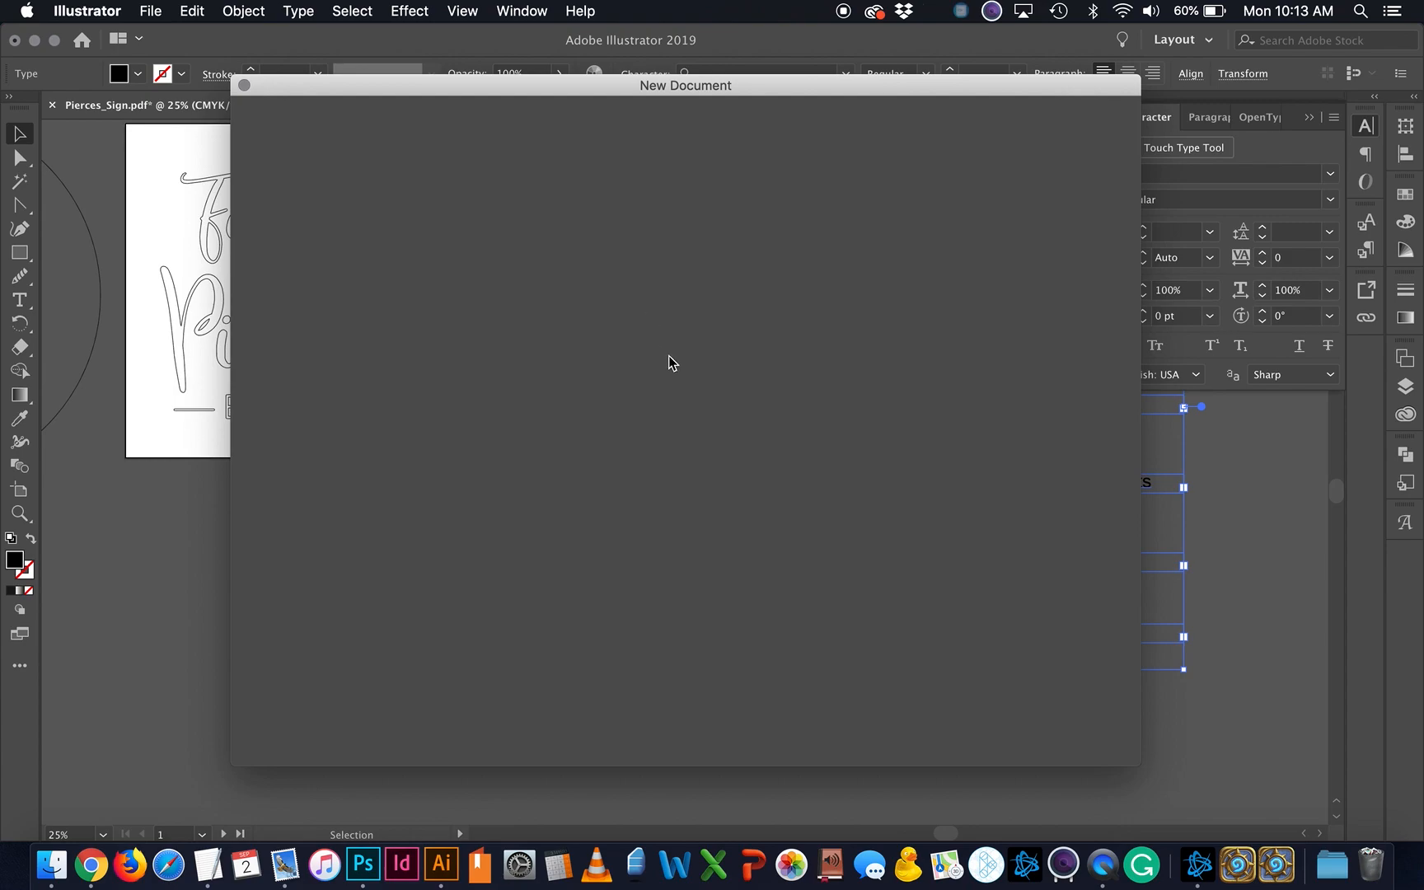
drag(689, 93, 668, 97)
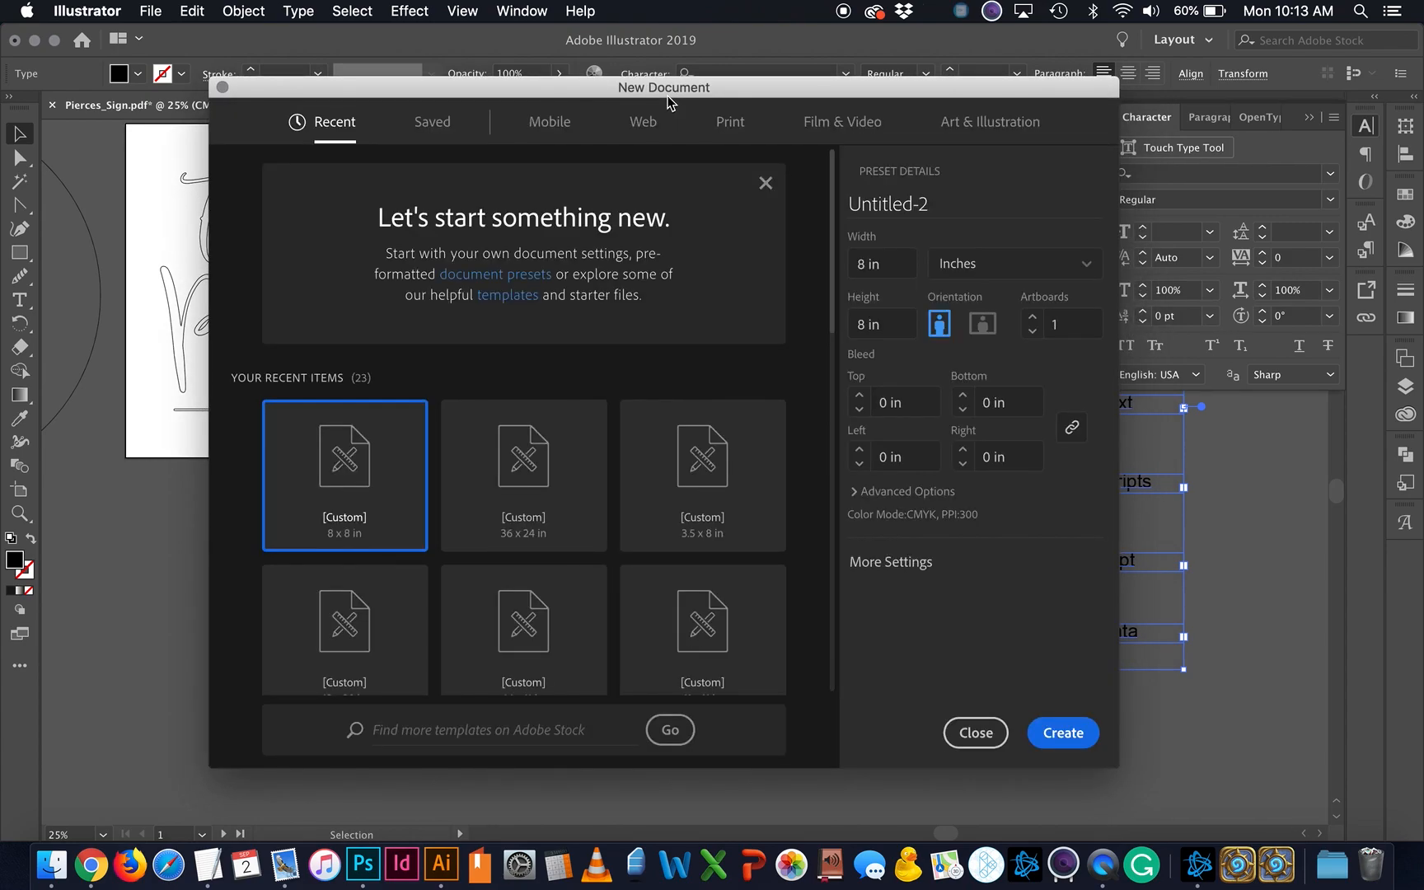
click(898, 271)
text(14)
click(890, 324)
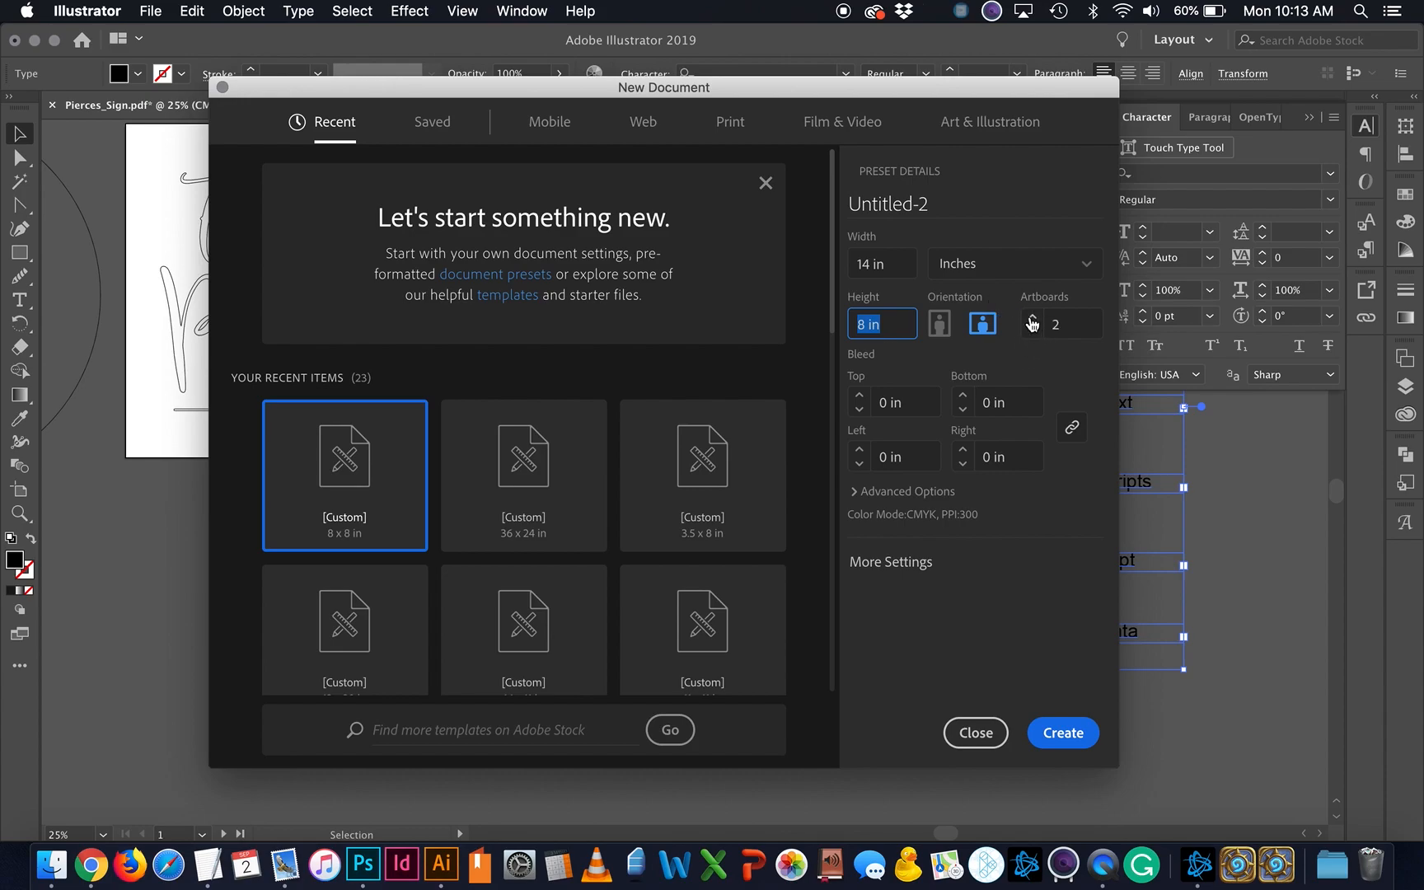
text(14)
click(890, 272)
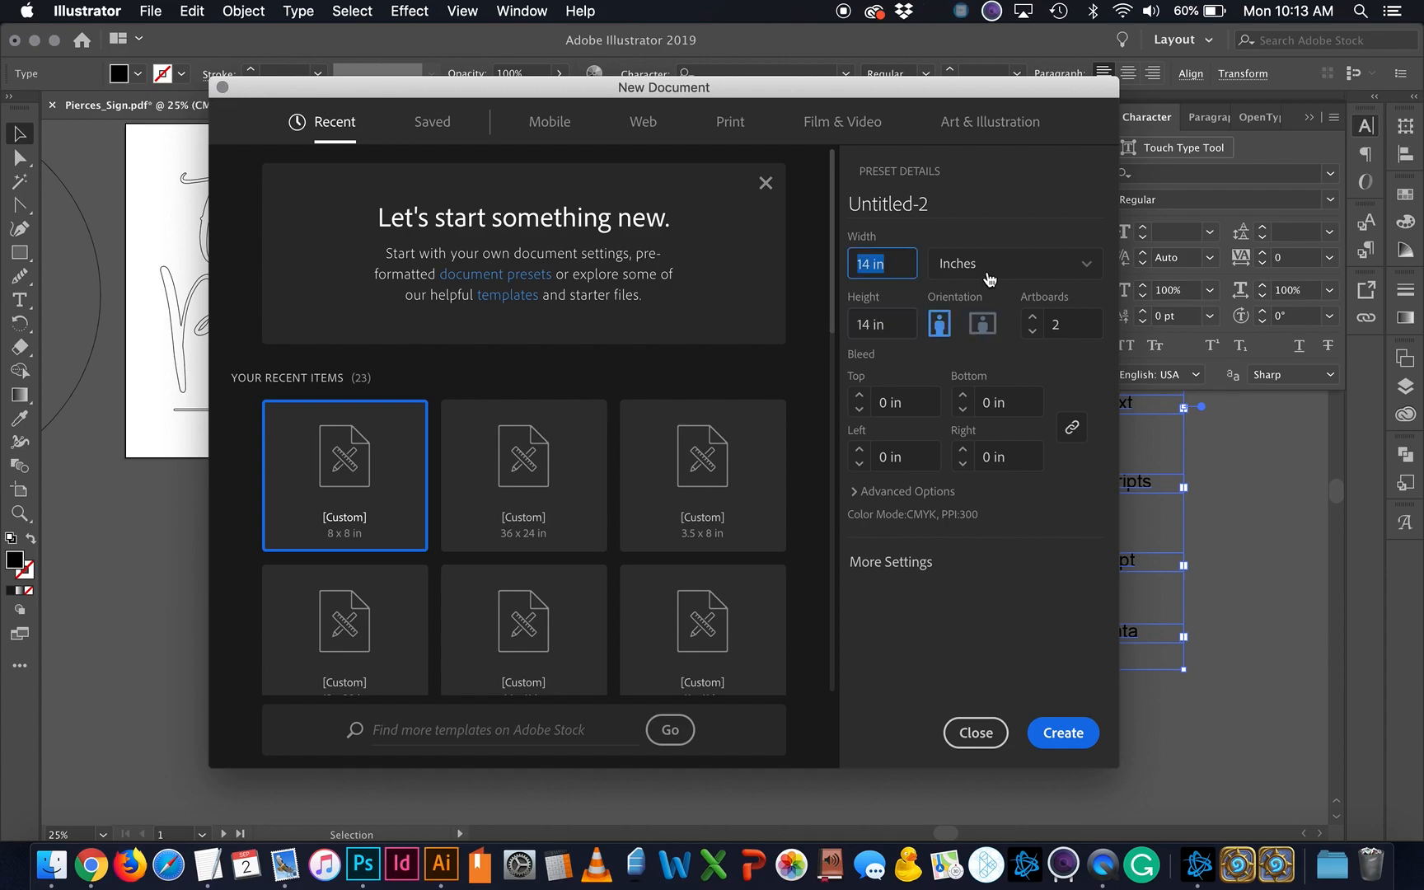
click(1082, 735)
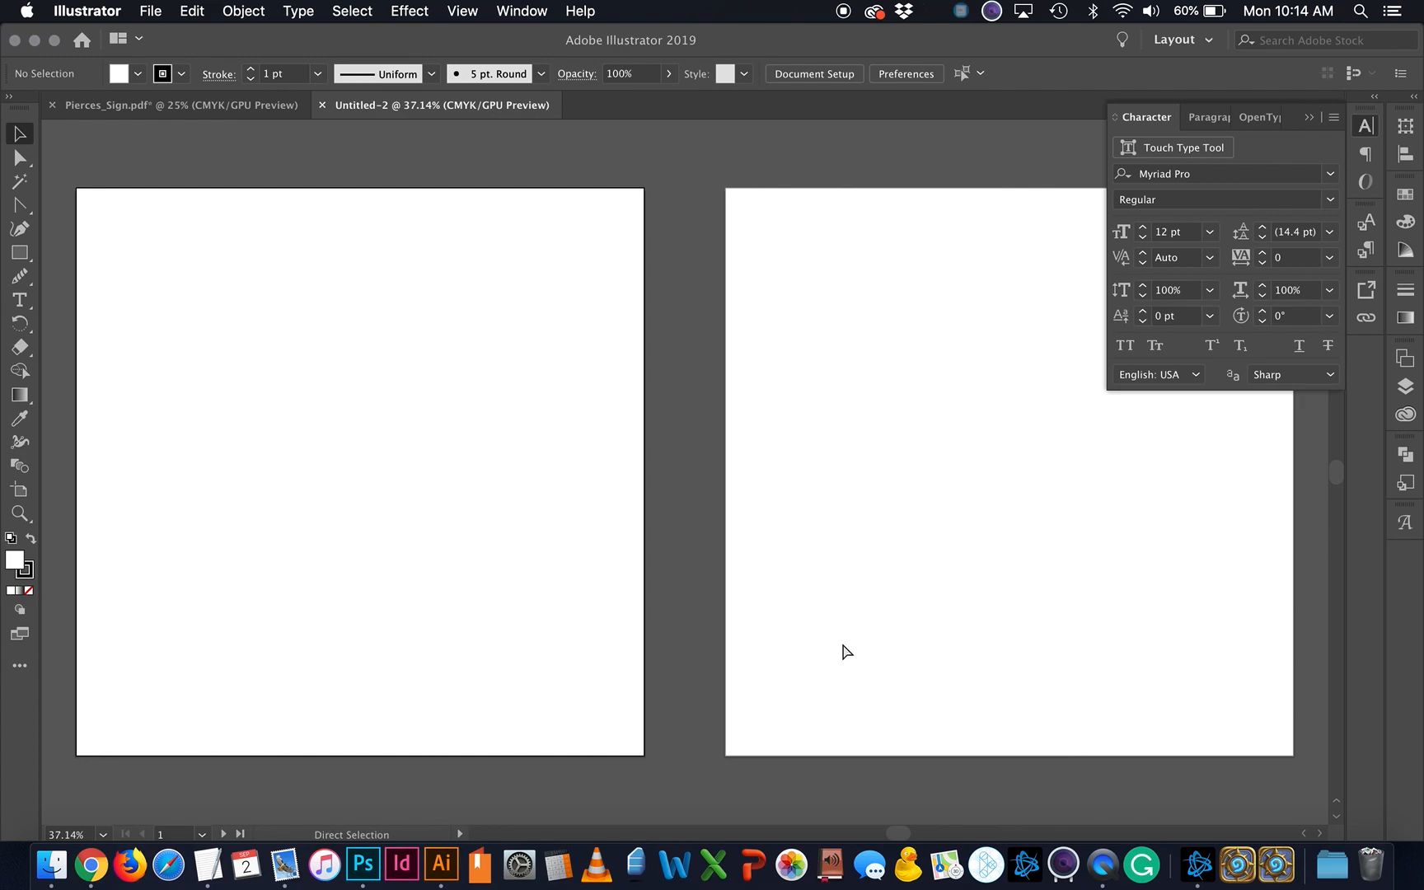
Step: Type 'Home Sweet Home' in a text area on the left artboard
key(super+minus)
key(super+minus)
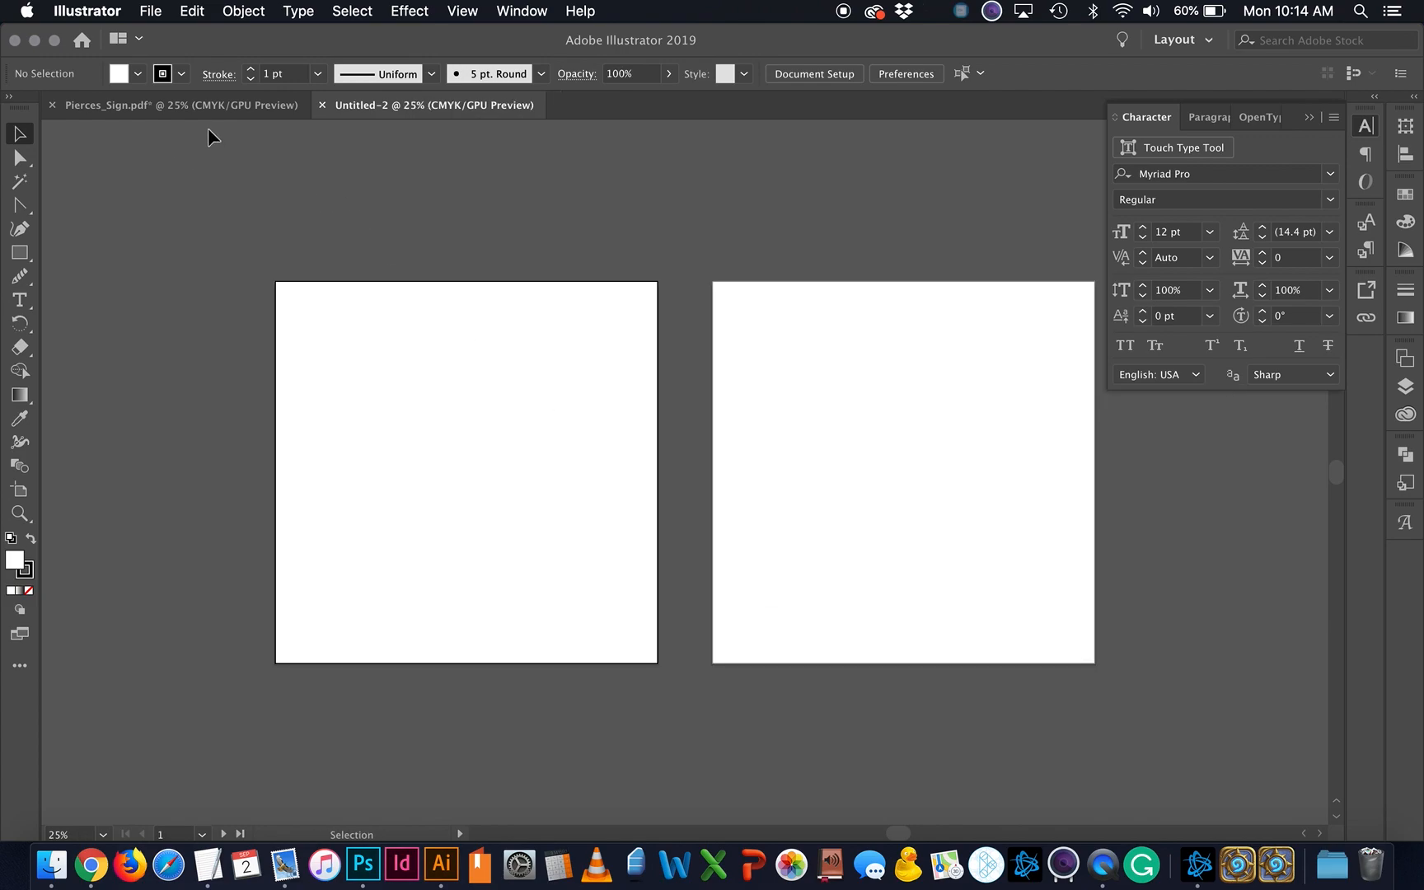
click(20, 300)
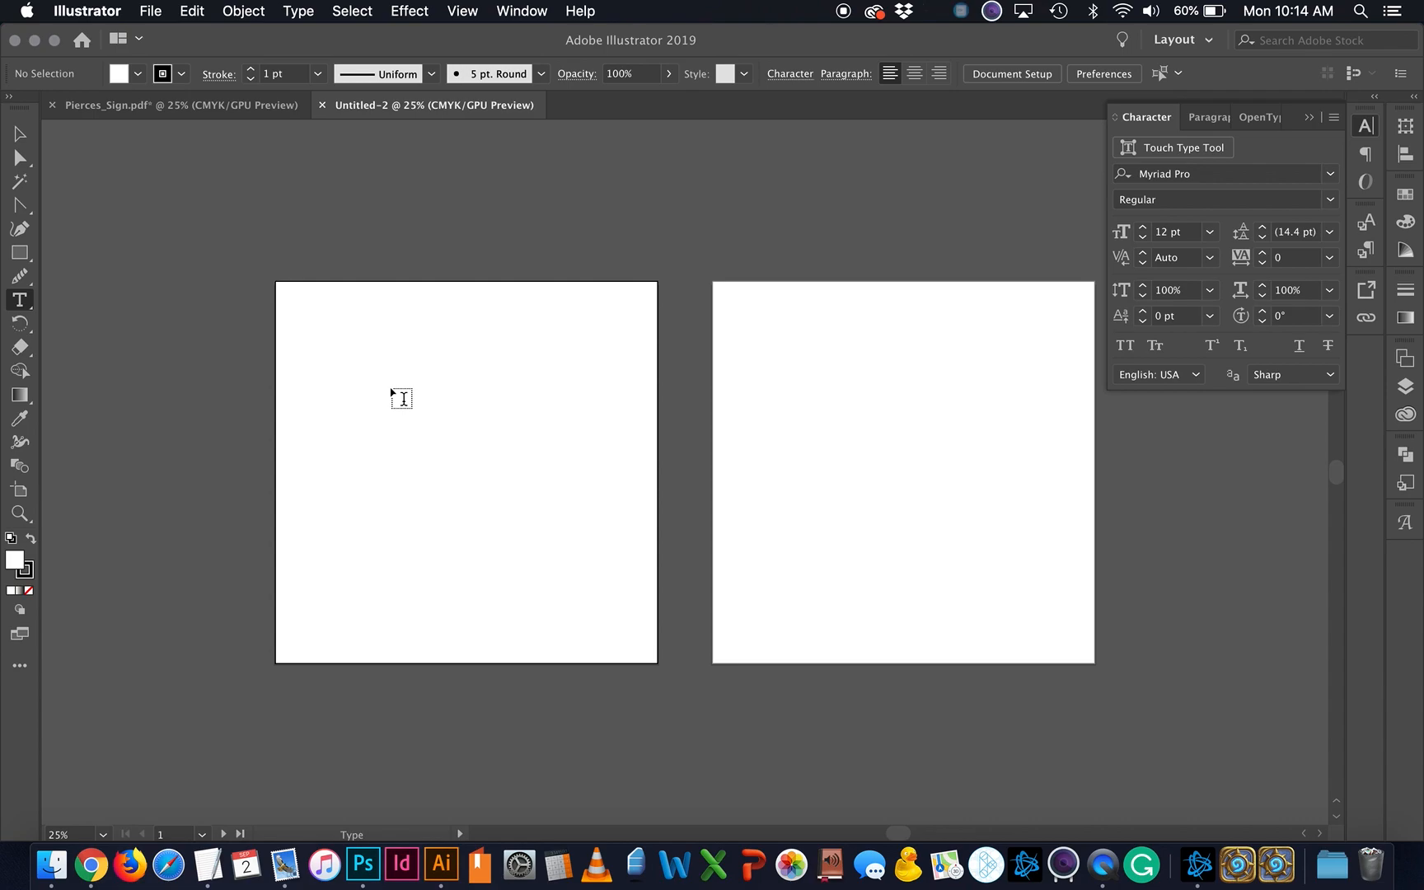
drag(345, 368, 588, 557)
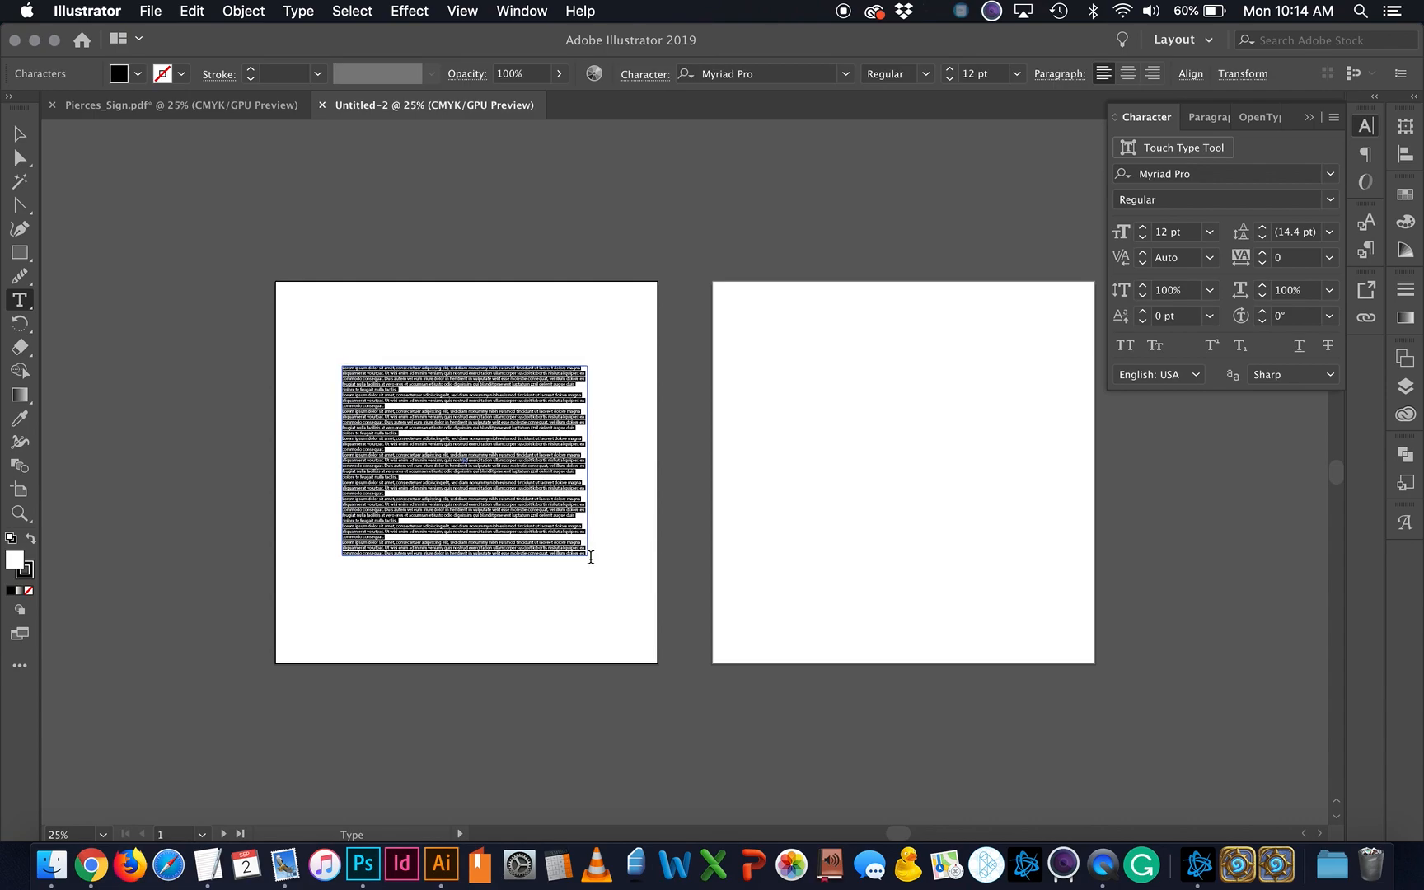
key(BackSpace)
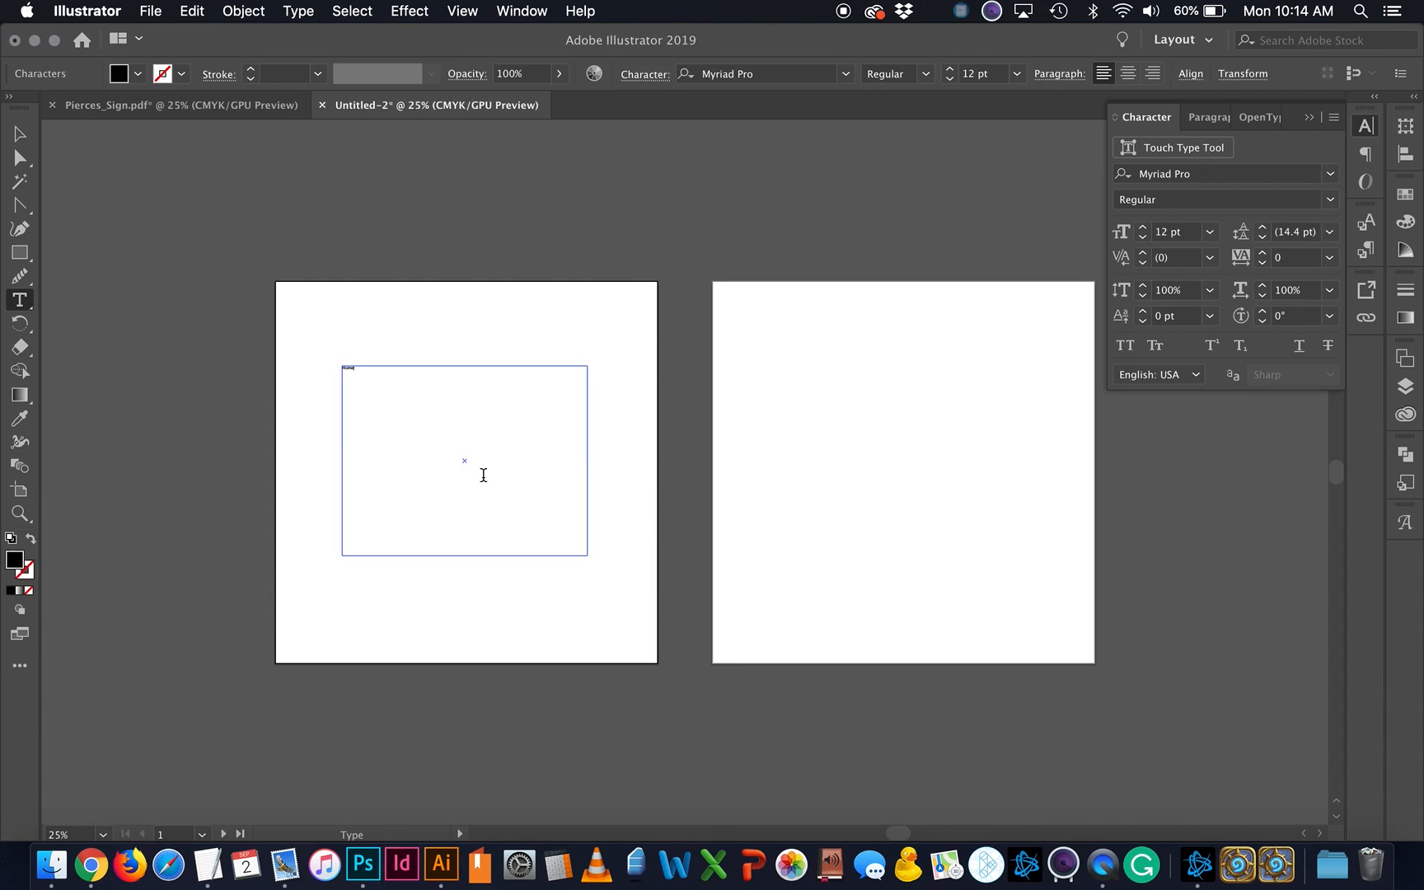
text(Home Swee)
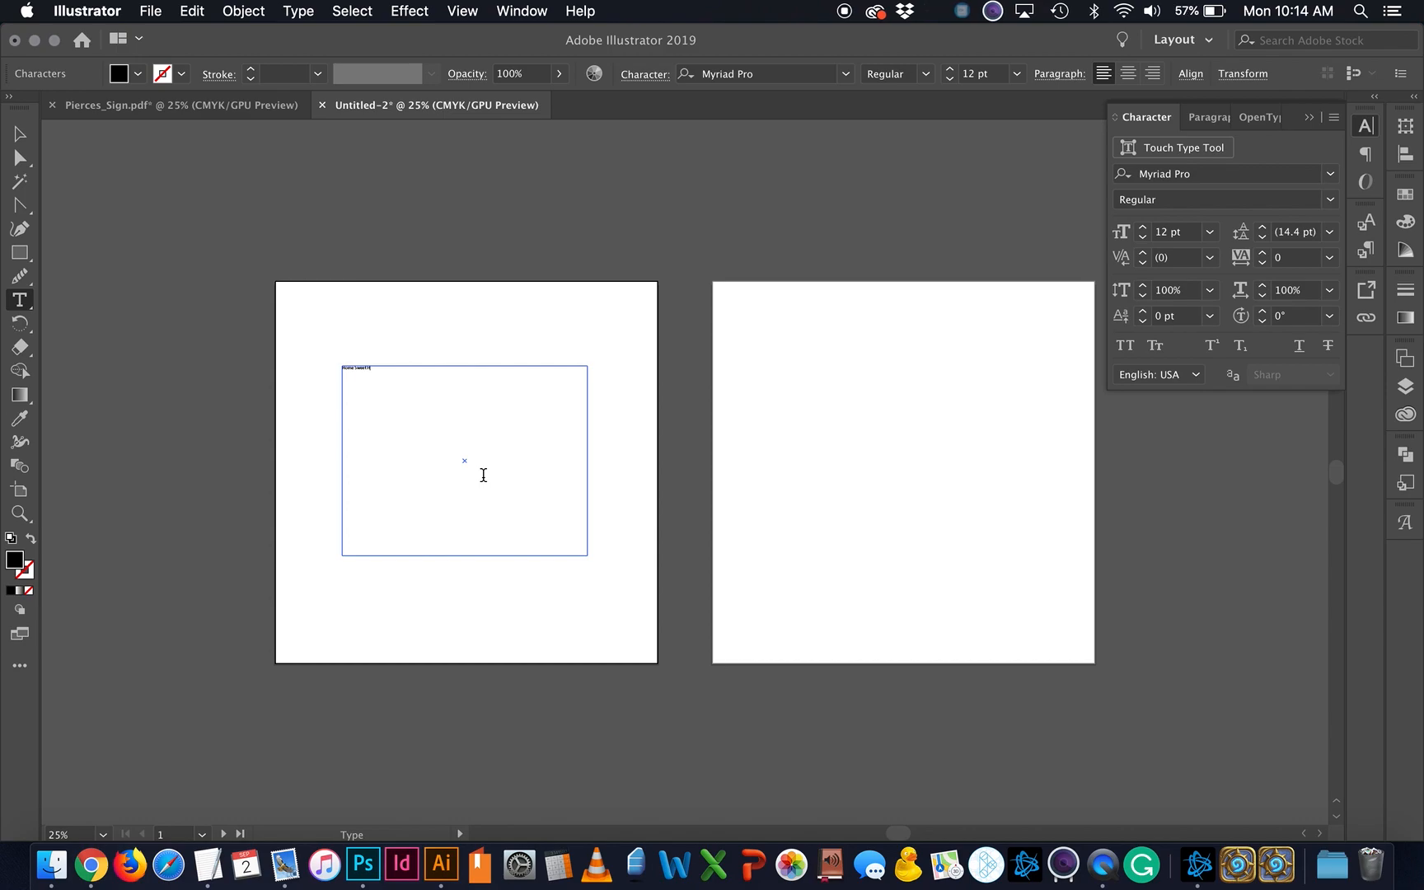
text(t Home)
Step: Set the Home Sweet Home text to 72 pt and return to Pierces_Sign.pdf
key(super+a)
click(1215, 236)
click(1239, 584)
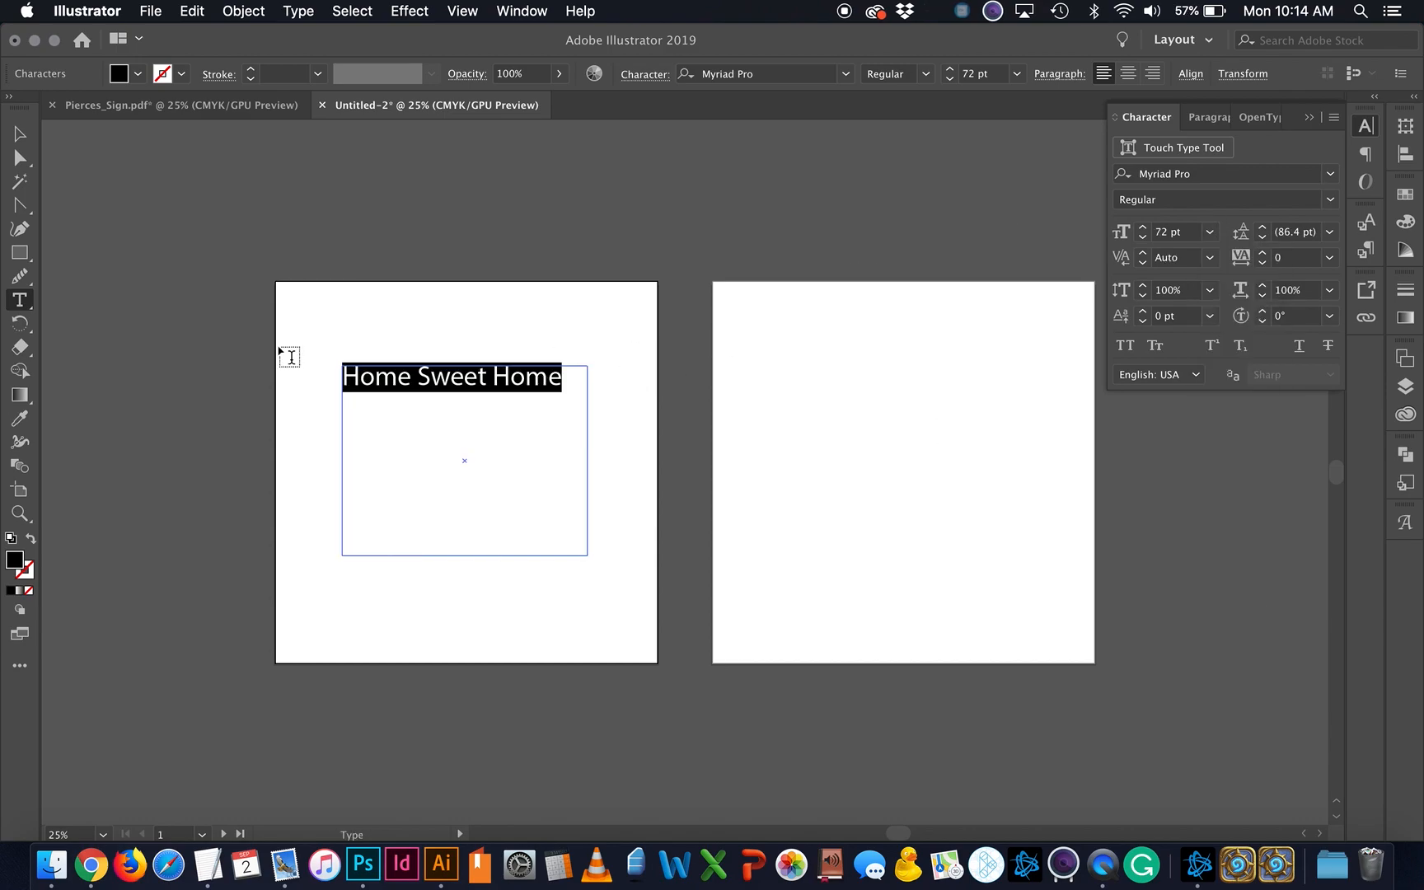
click(20, 133)
click(527, 474)
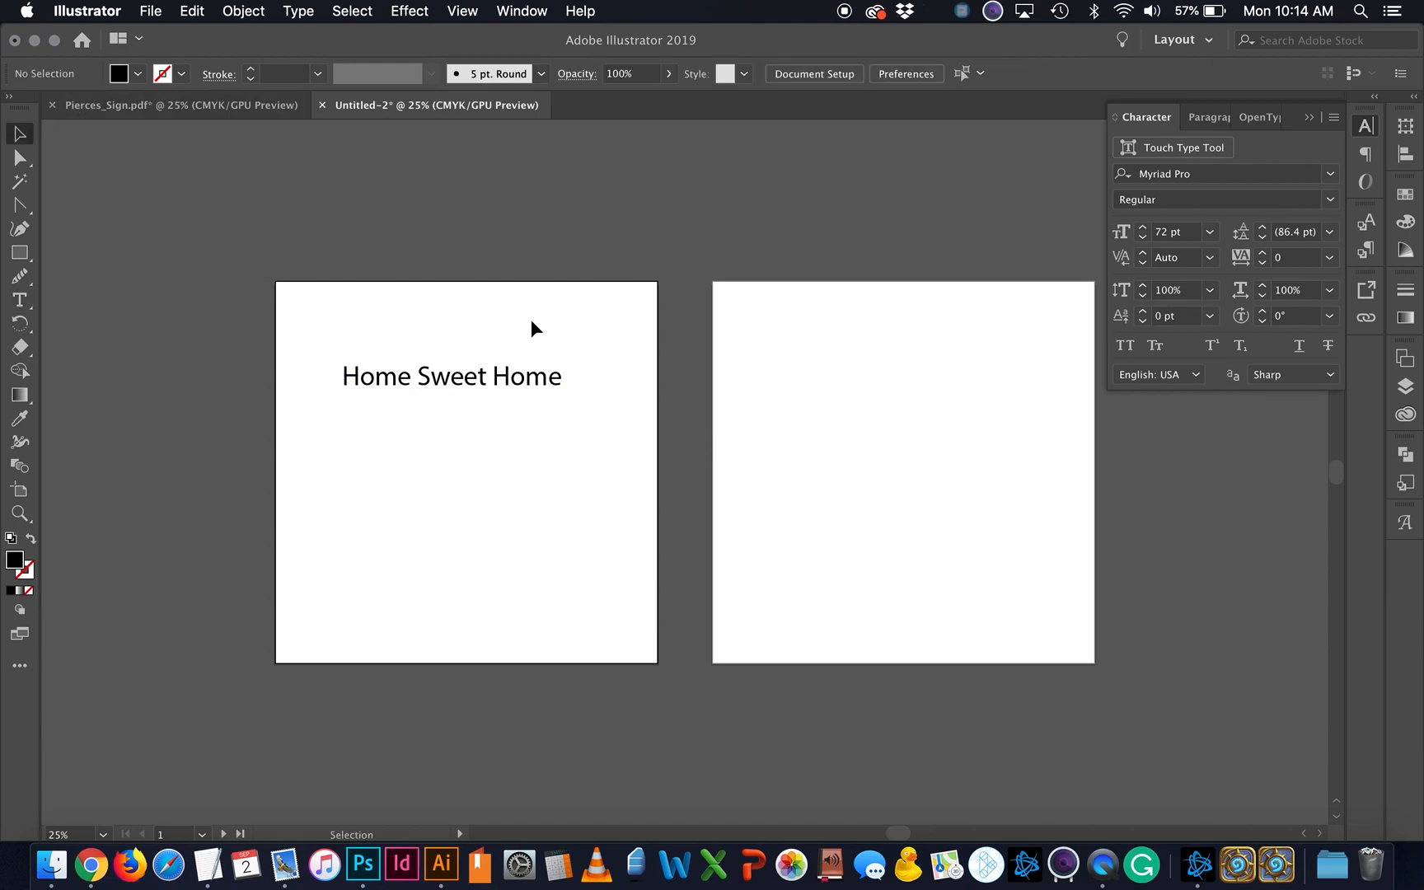
click(225, 105)
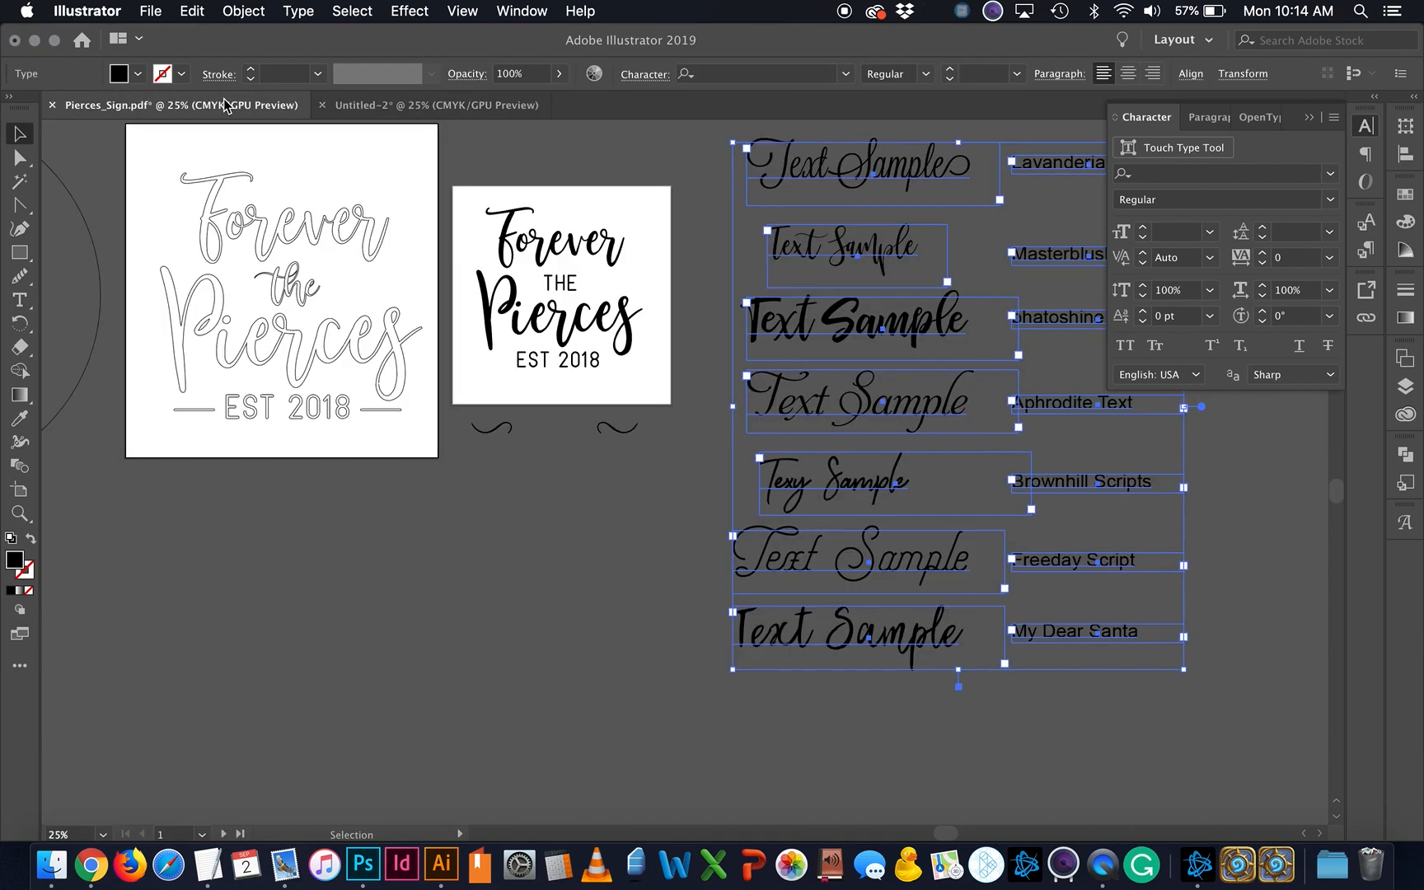
Step: Paste the script font samples into Untitled-2 and move them onto the second artboard
scroll(563, 545, right, 3)
scroll(404, 608, right, 1)
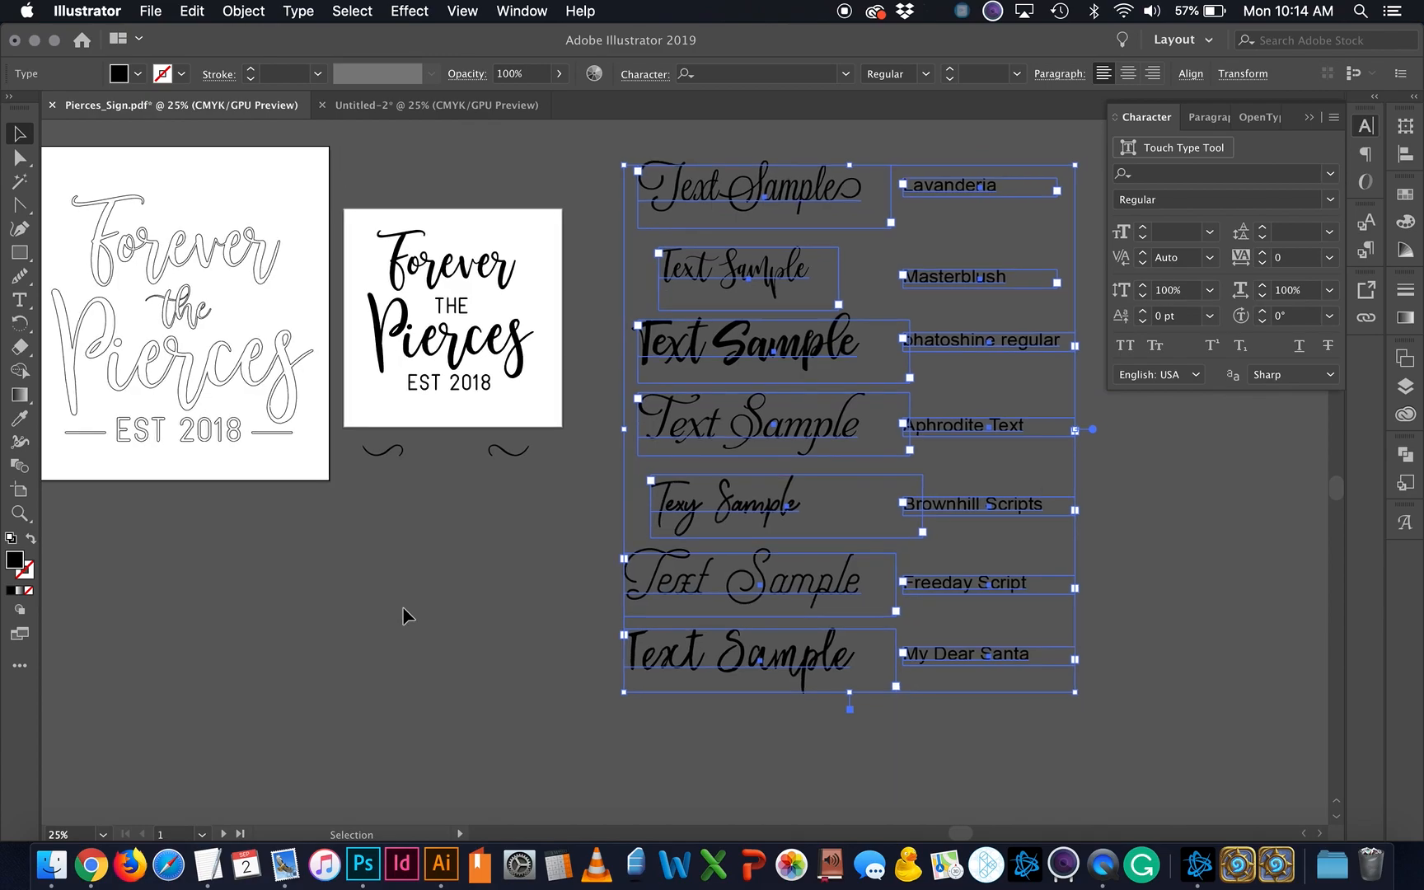
click(397, 115)
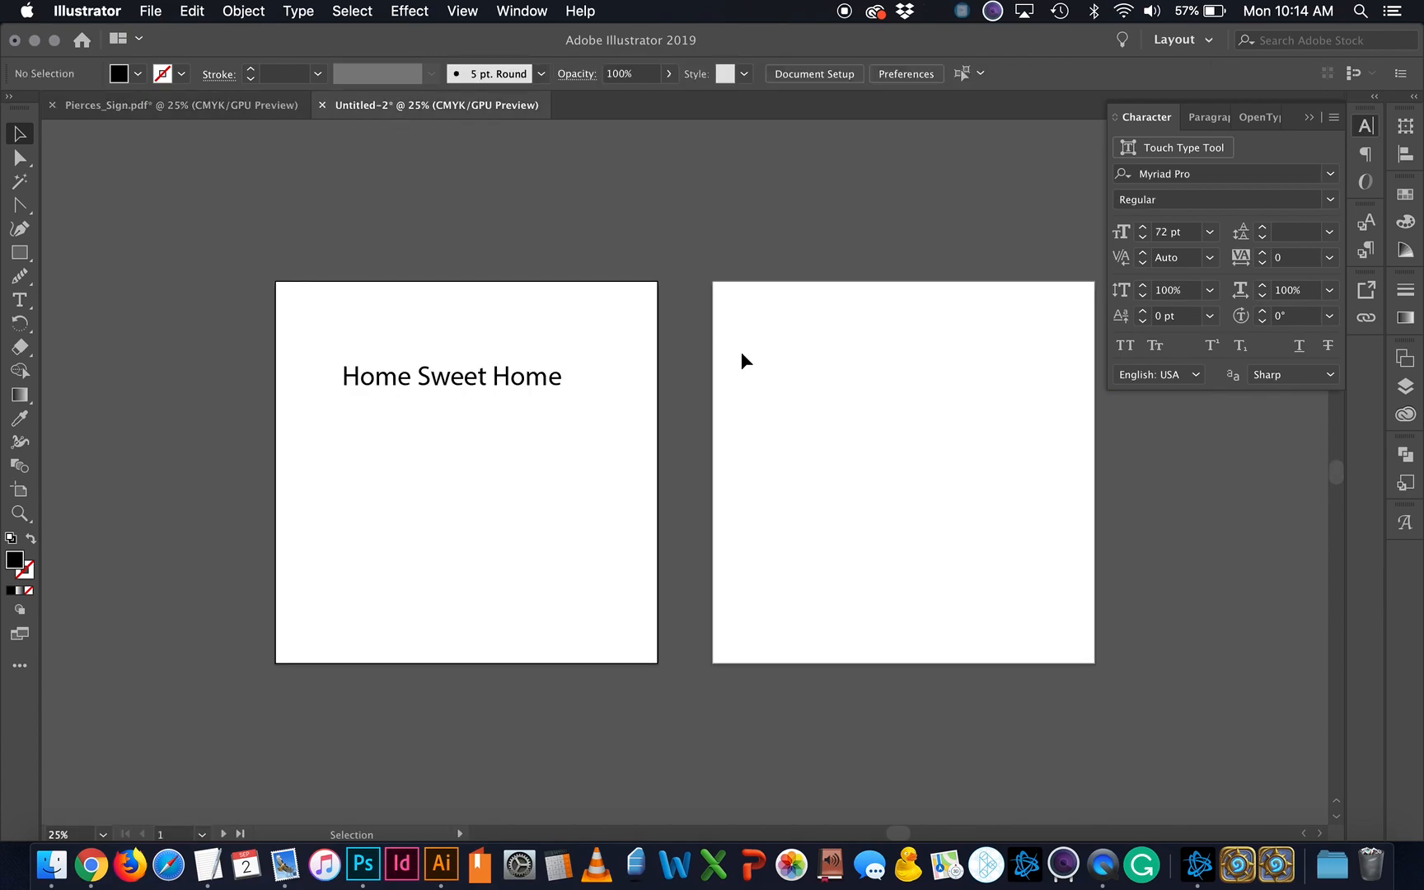
scroll(741, 352, right, 2)
scroll(741, 352, right, 2)
key(super+v)
drag(919, 214, 813, 284)
key(super+z)
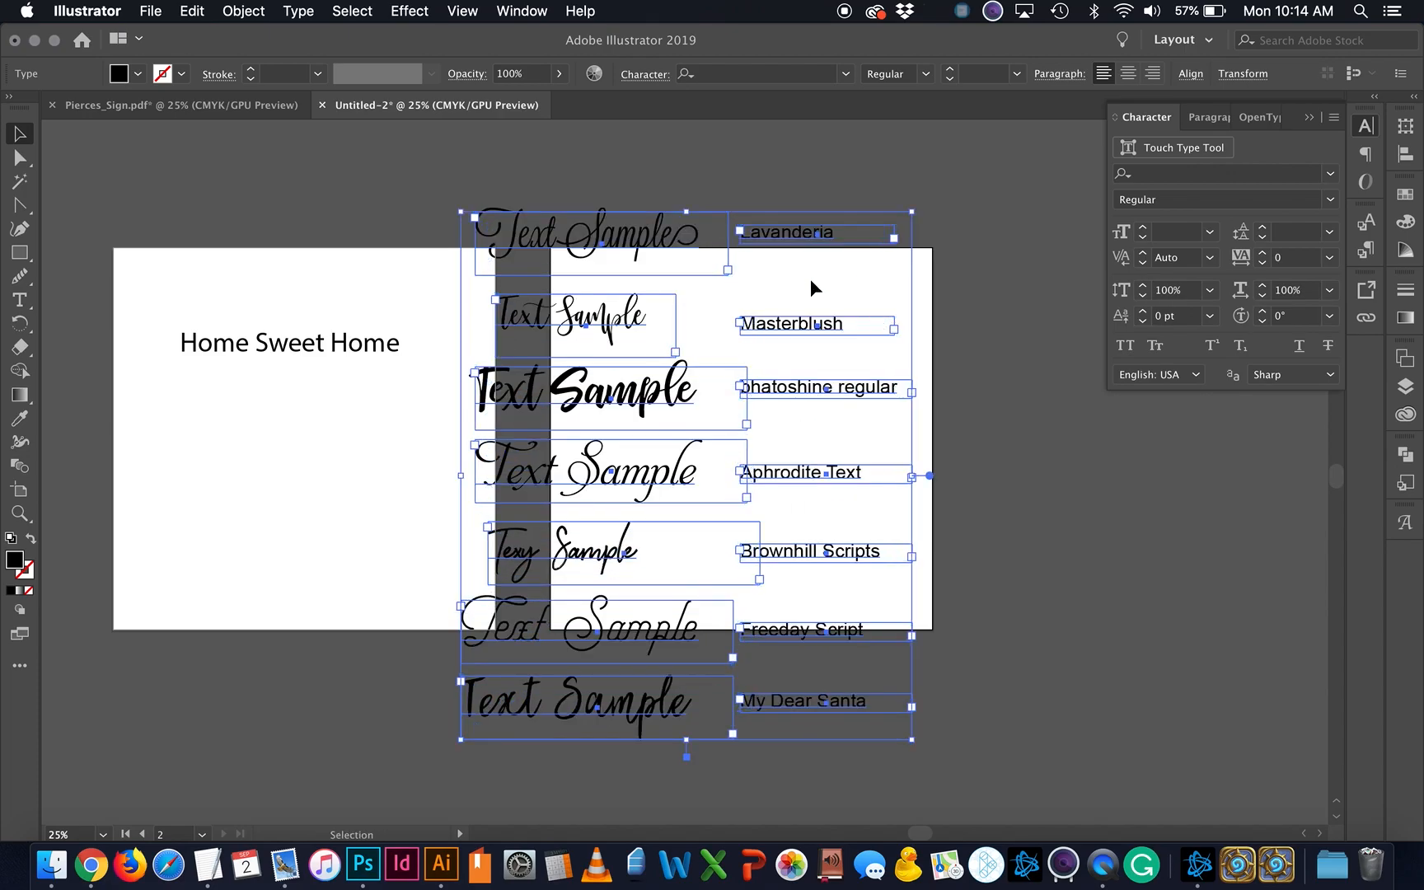
drag(640, 255, 742, 251)
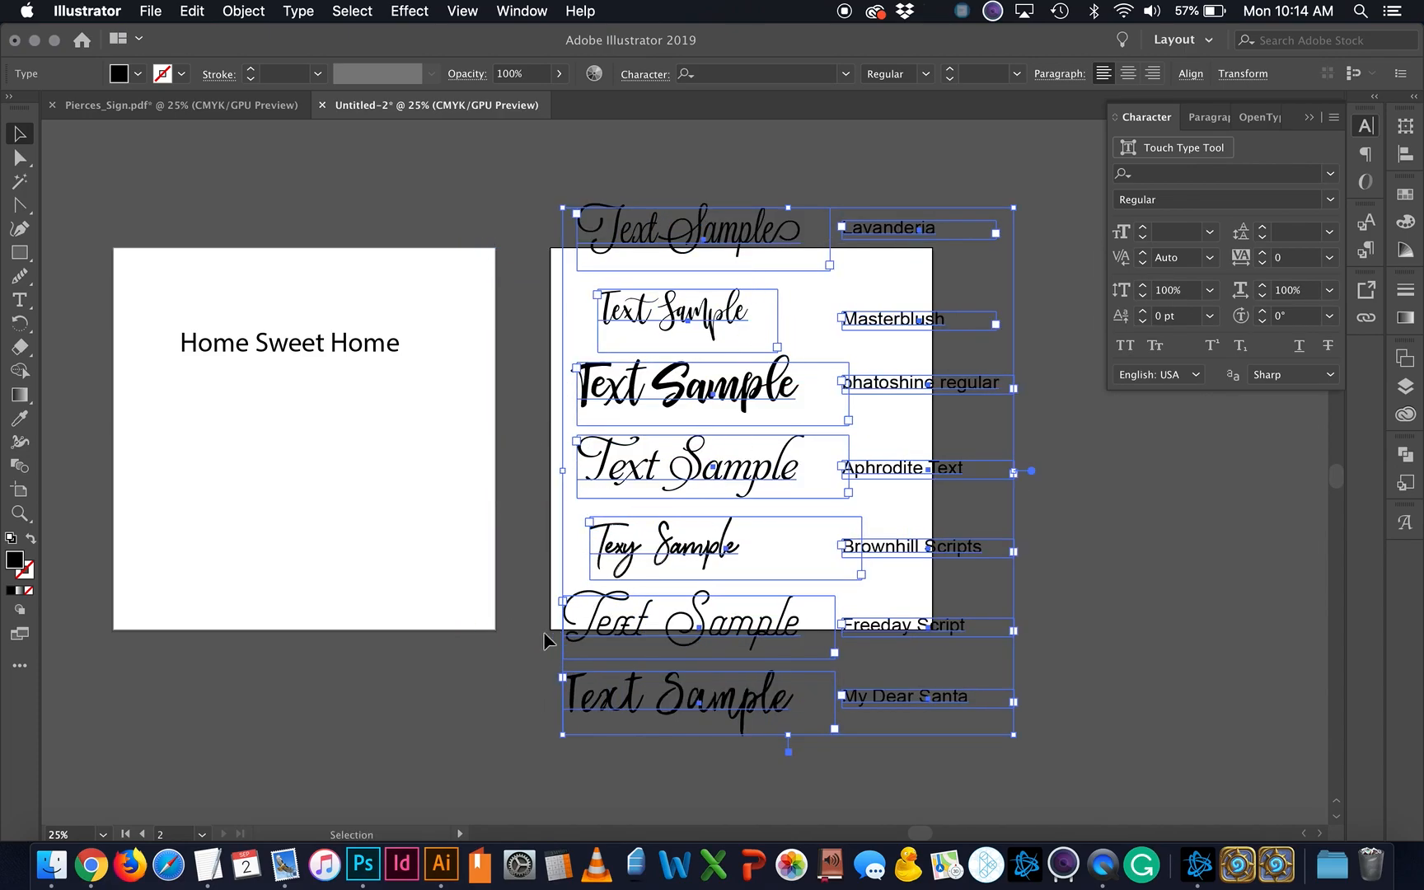
click(548, 640)
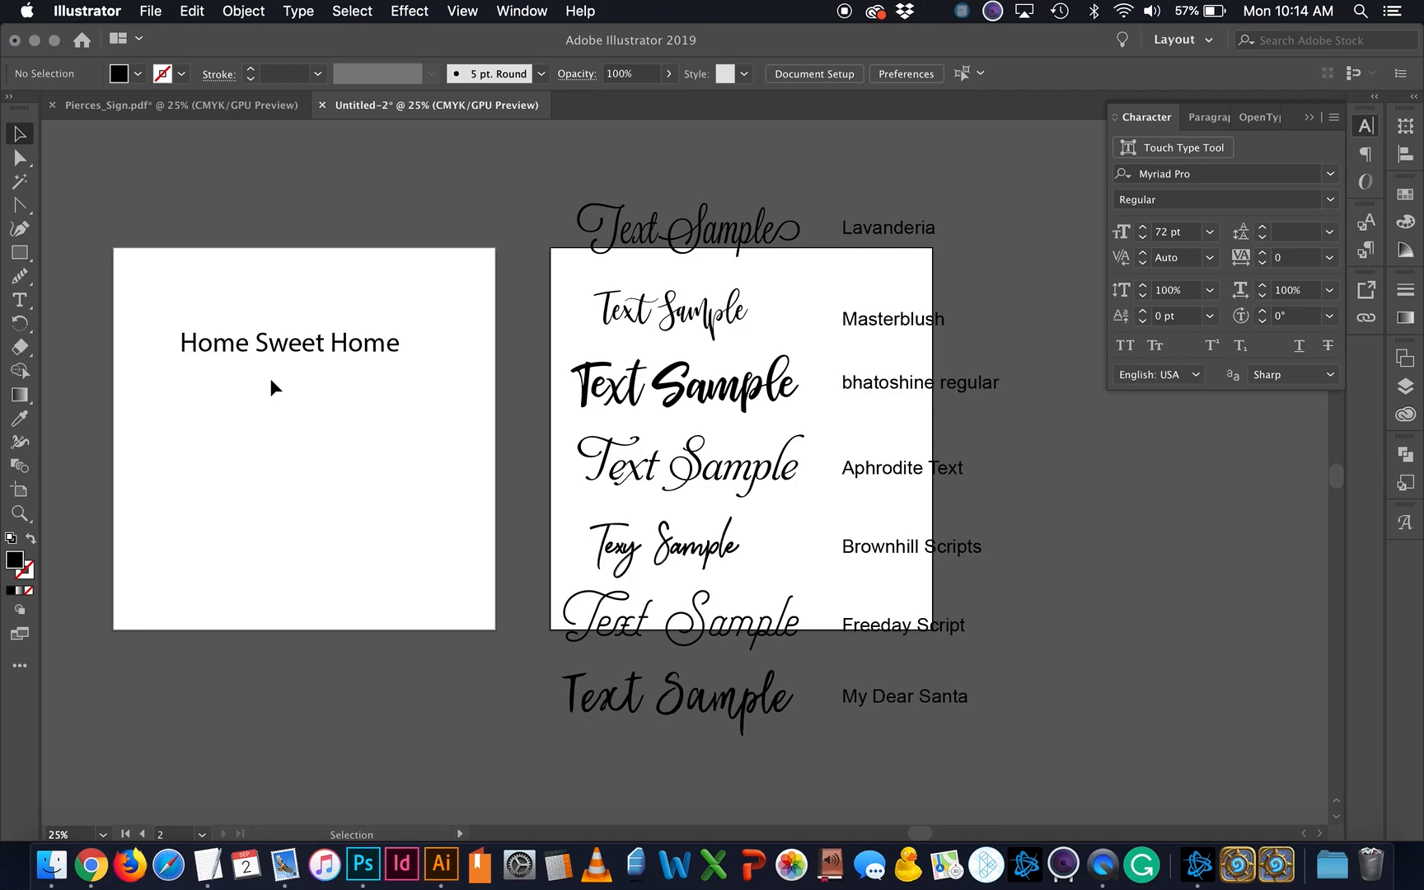
Step: Enlarge the second artboard to 16.98 × 21.35 in and select the Aphrodite Text label
click(20, 491)
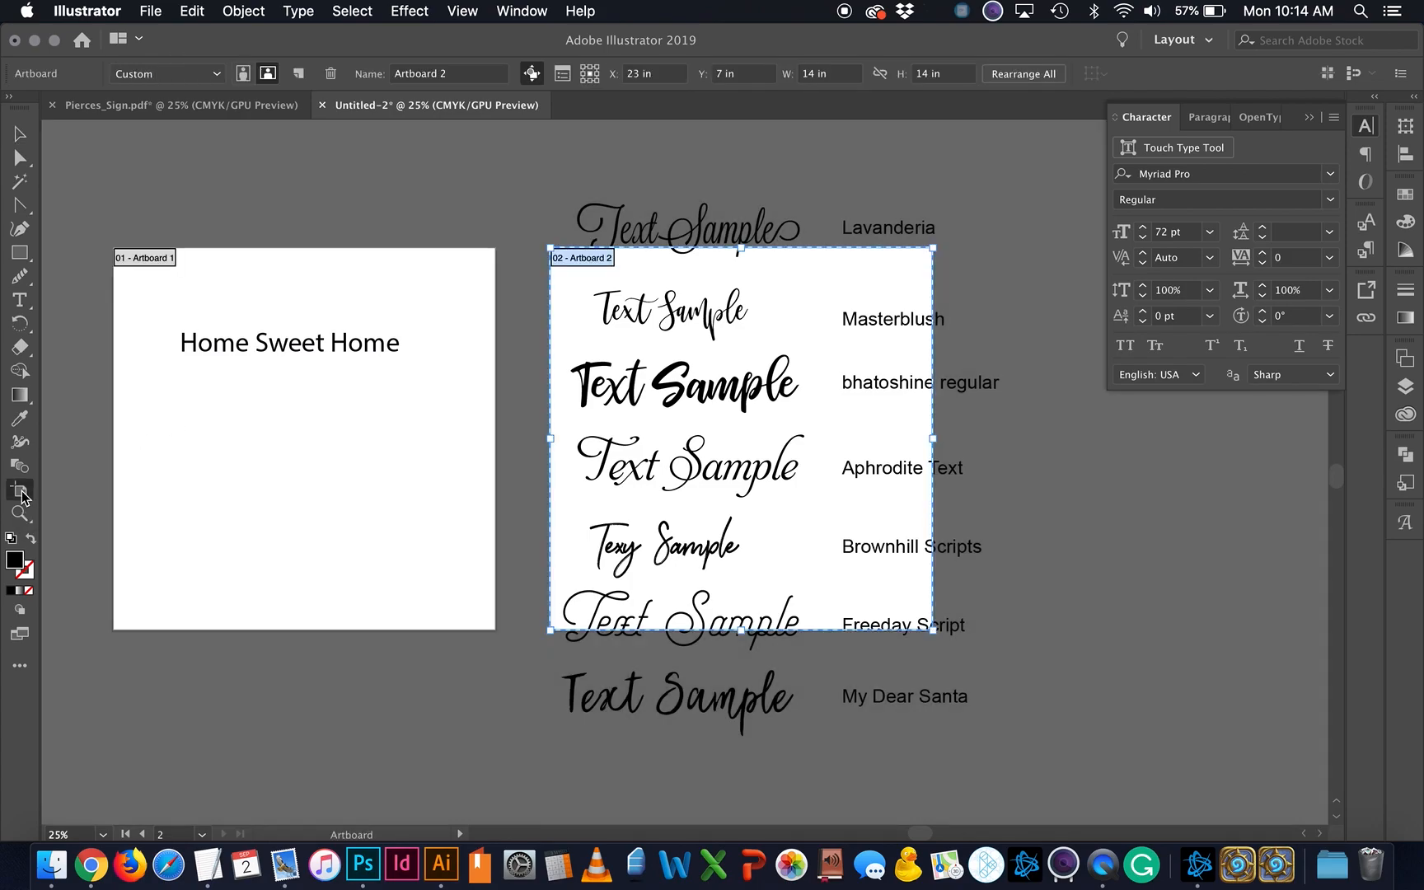
drag(741, 248, 741, 170)
drag(933, 405, 1016, 404)
drag(781, 631, 779, 753)
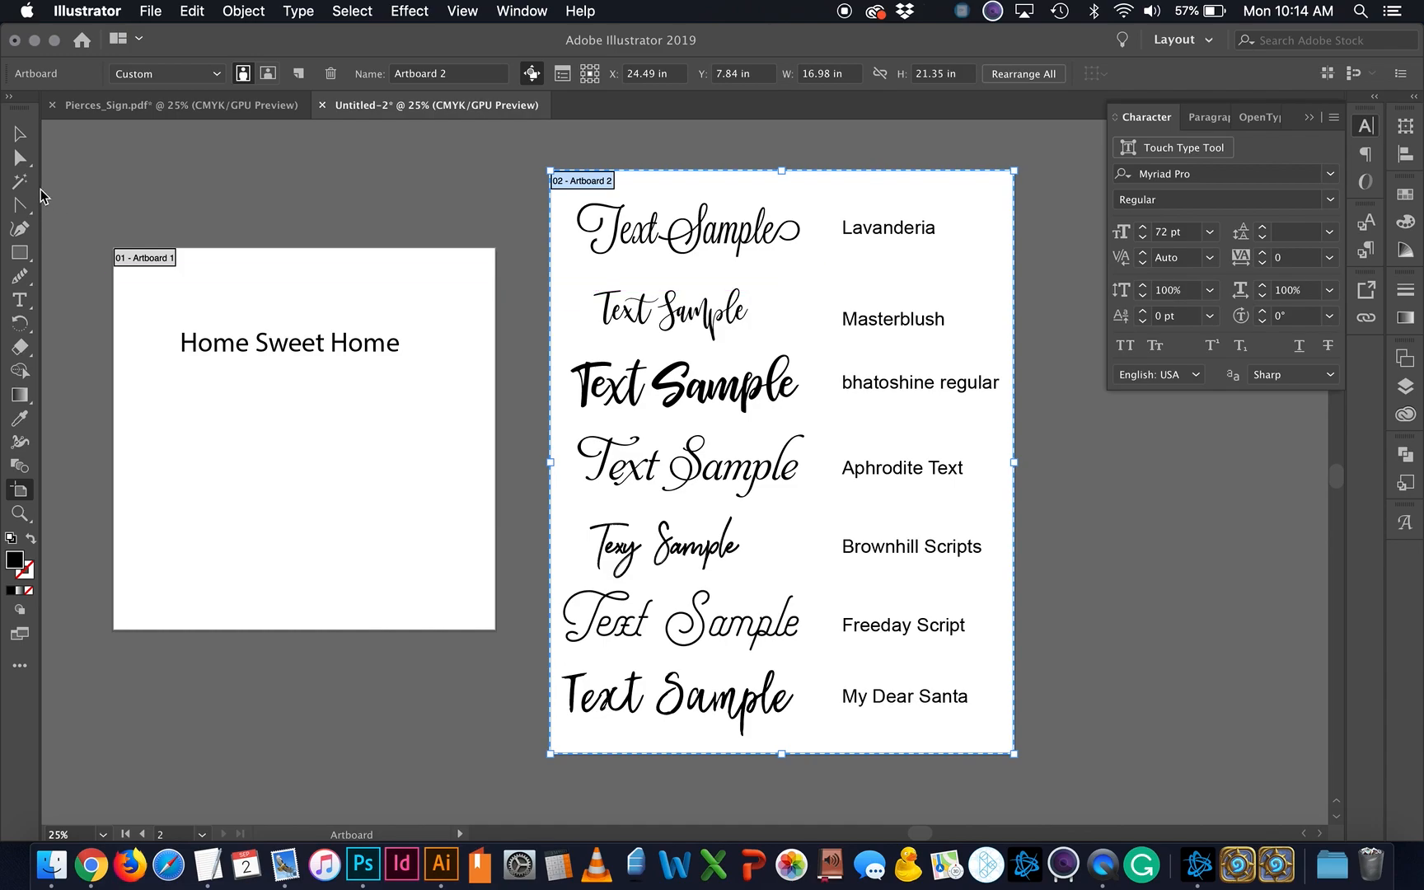
click(19, 134)
click(971, 478)
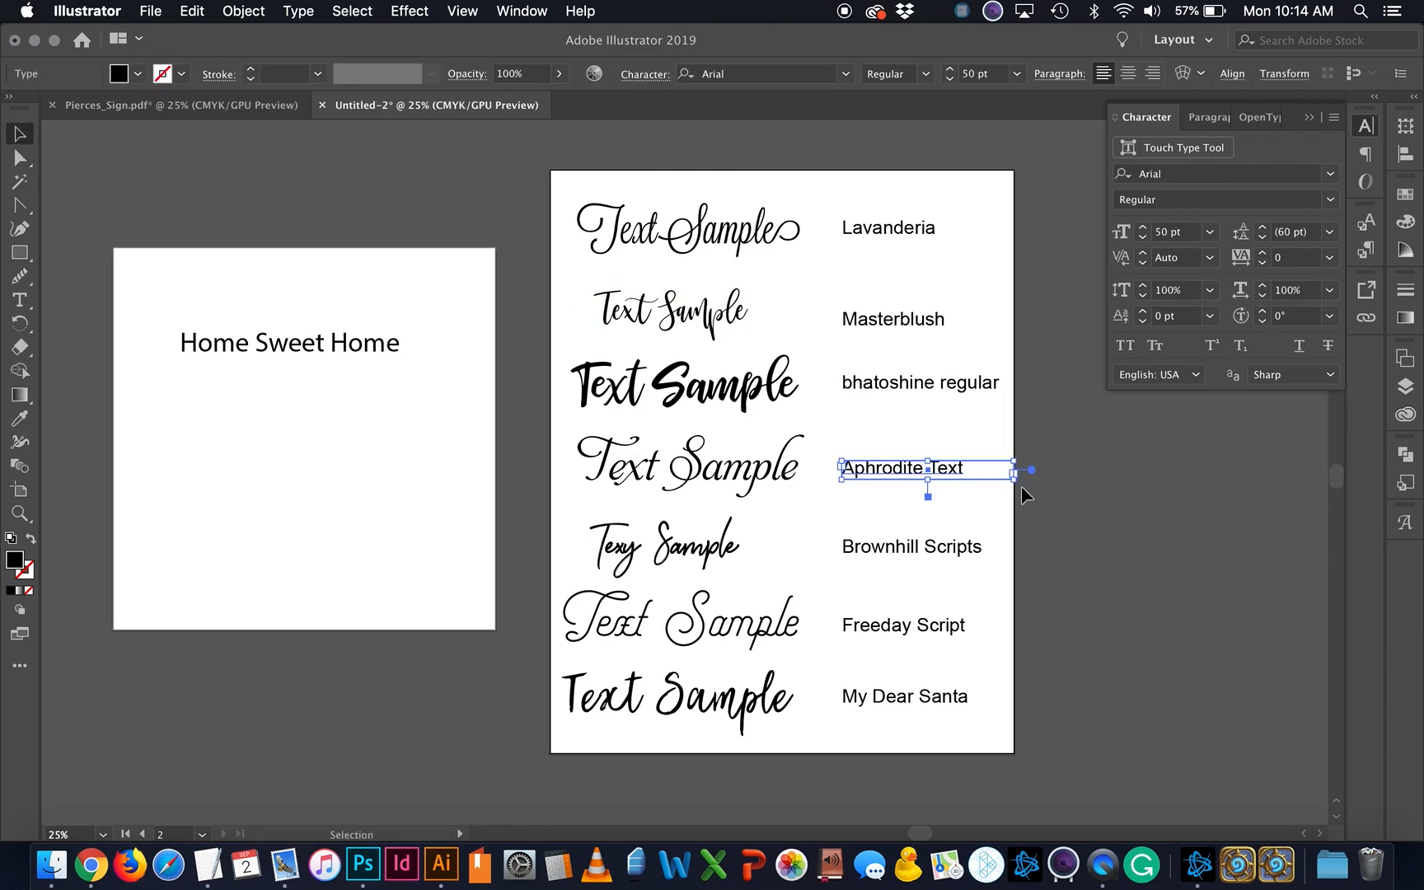
click(1079, 570)
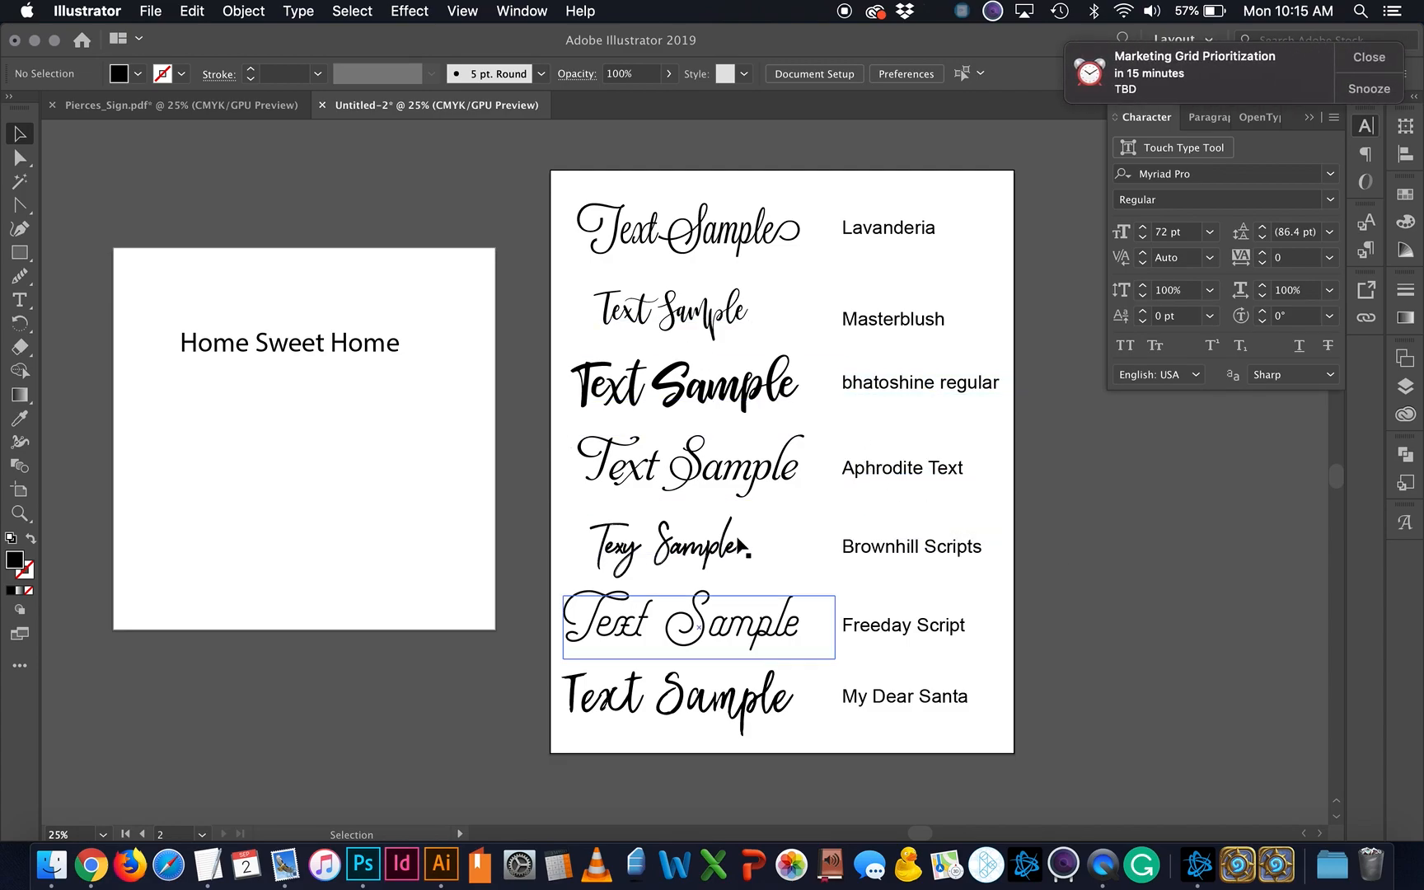
click(1369, 57)
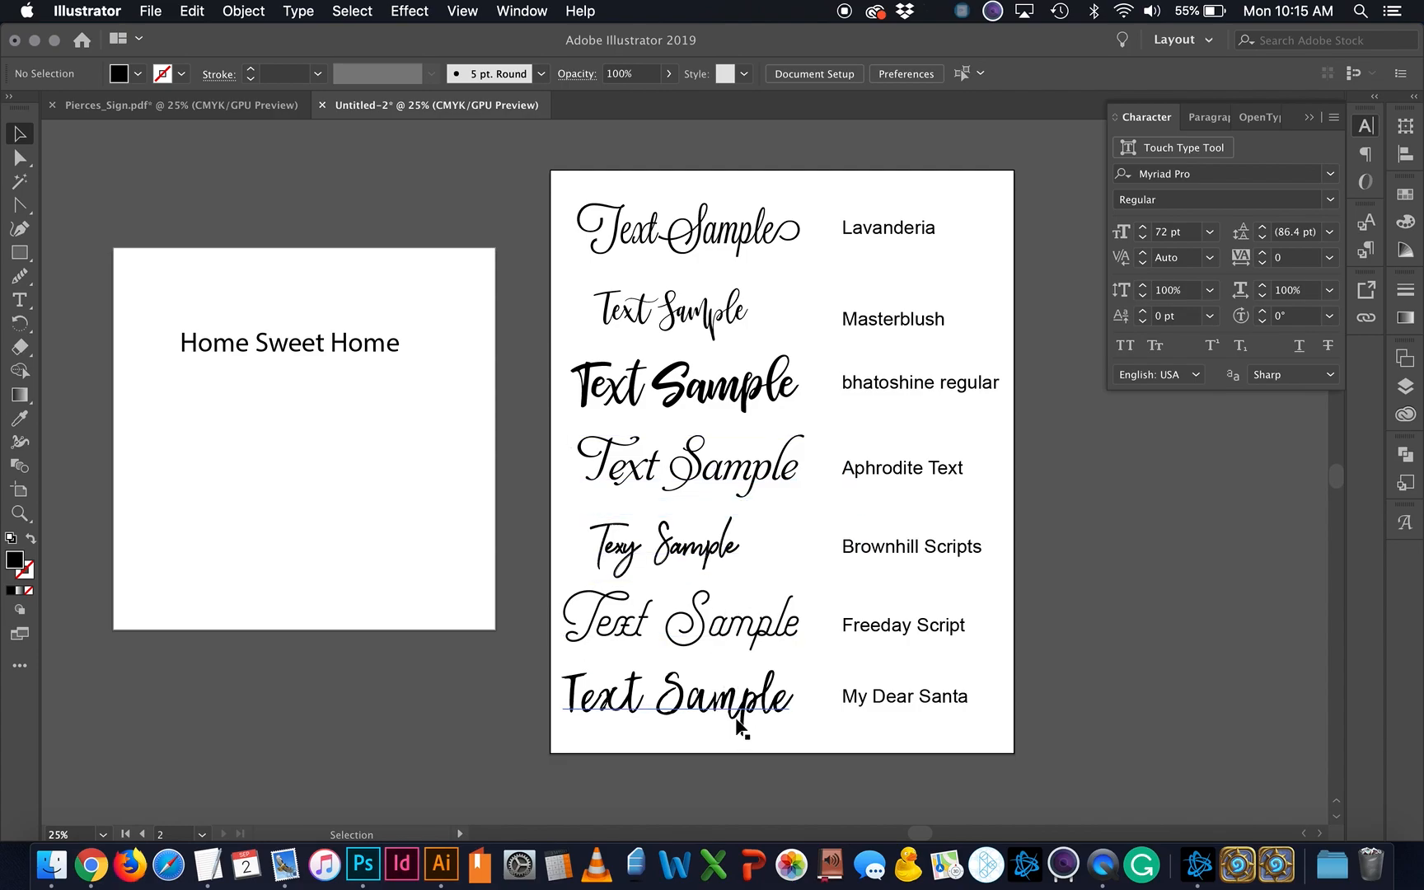
key(a)
key(super+equal)
key(super+equal)
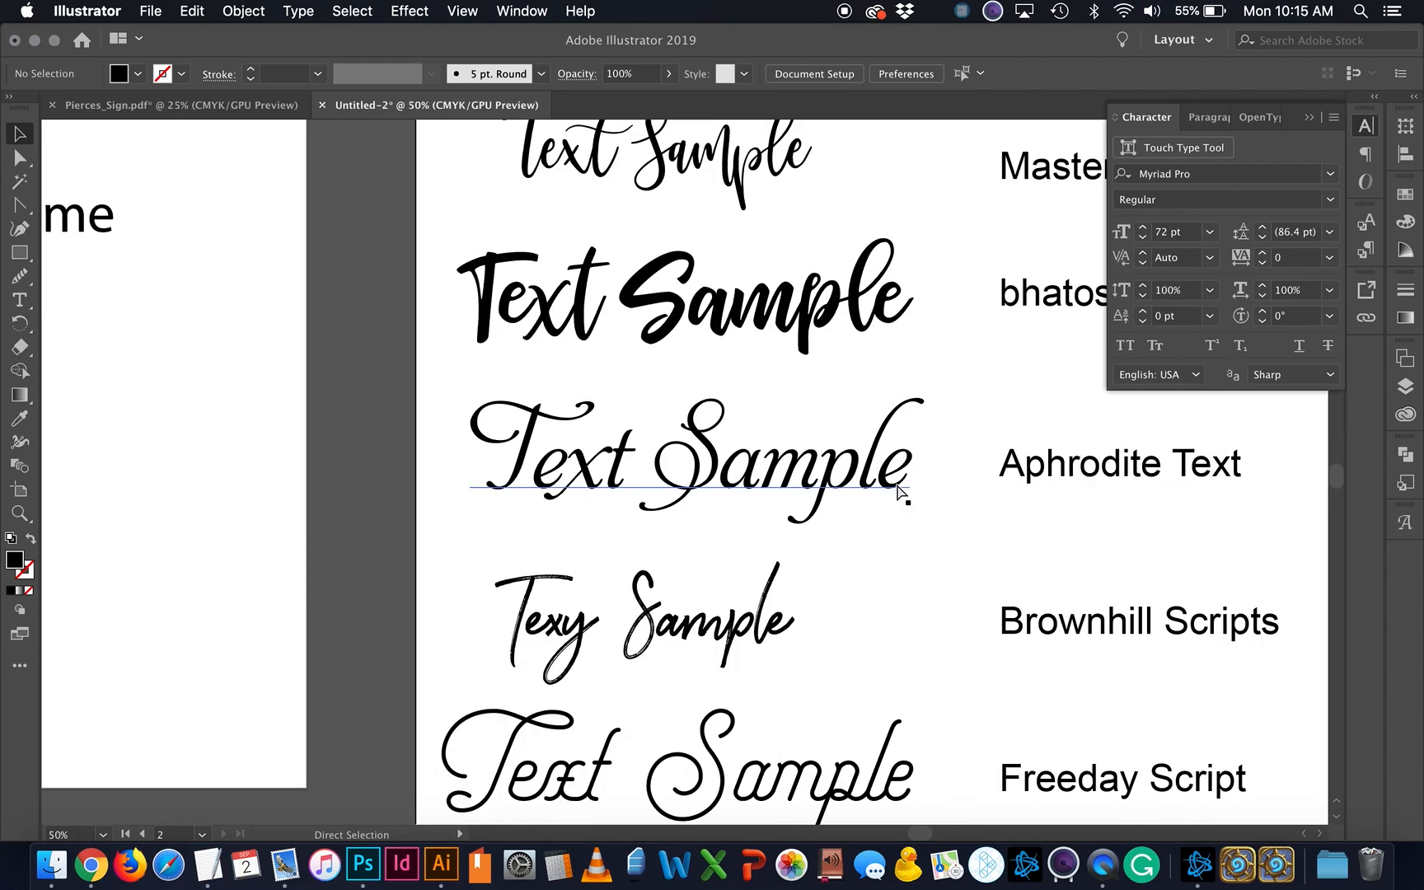
scroll(902, 494, up, 3)
scroll(901, 495, up, 2)
scroll(901, 495, right, 2)
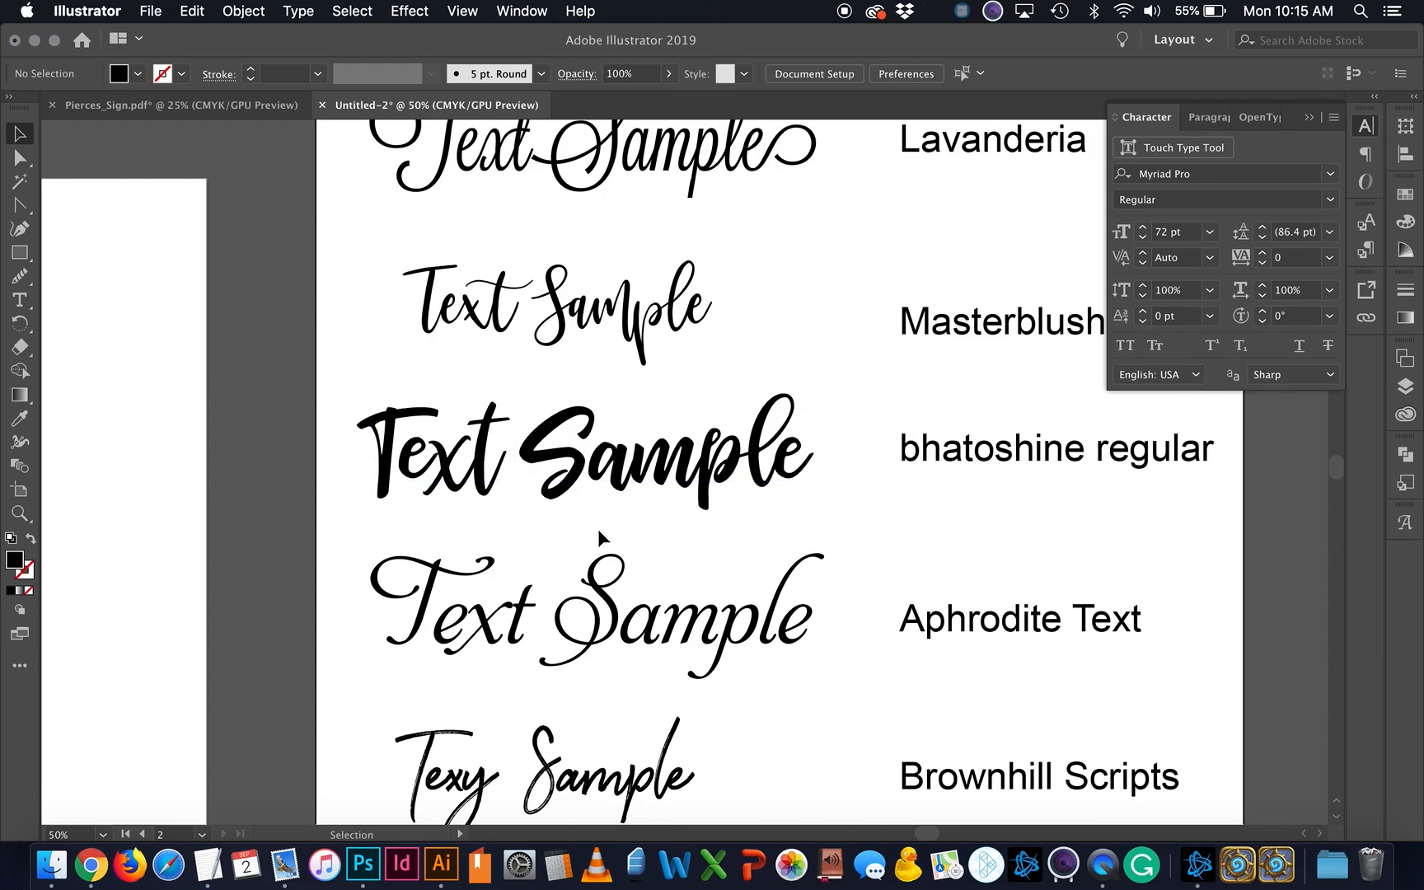
scroll(679, 583, up, 2)
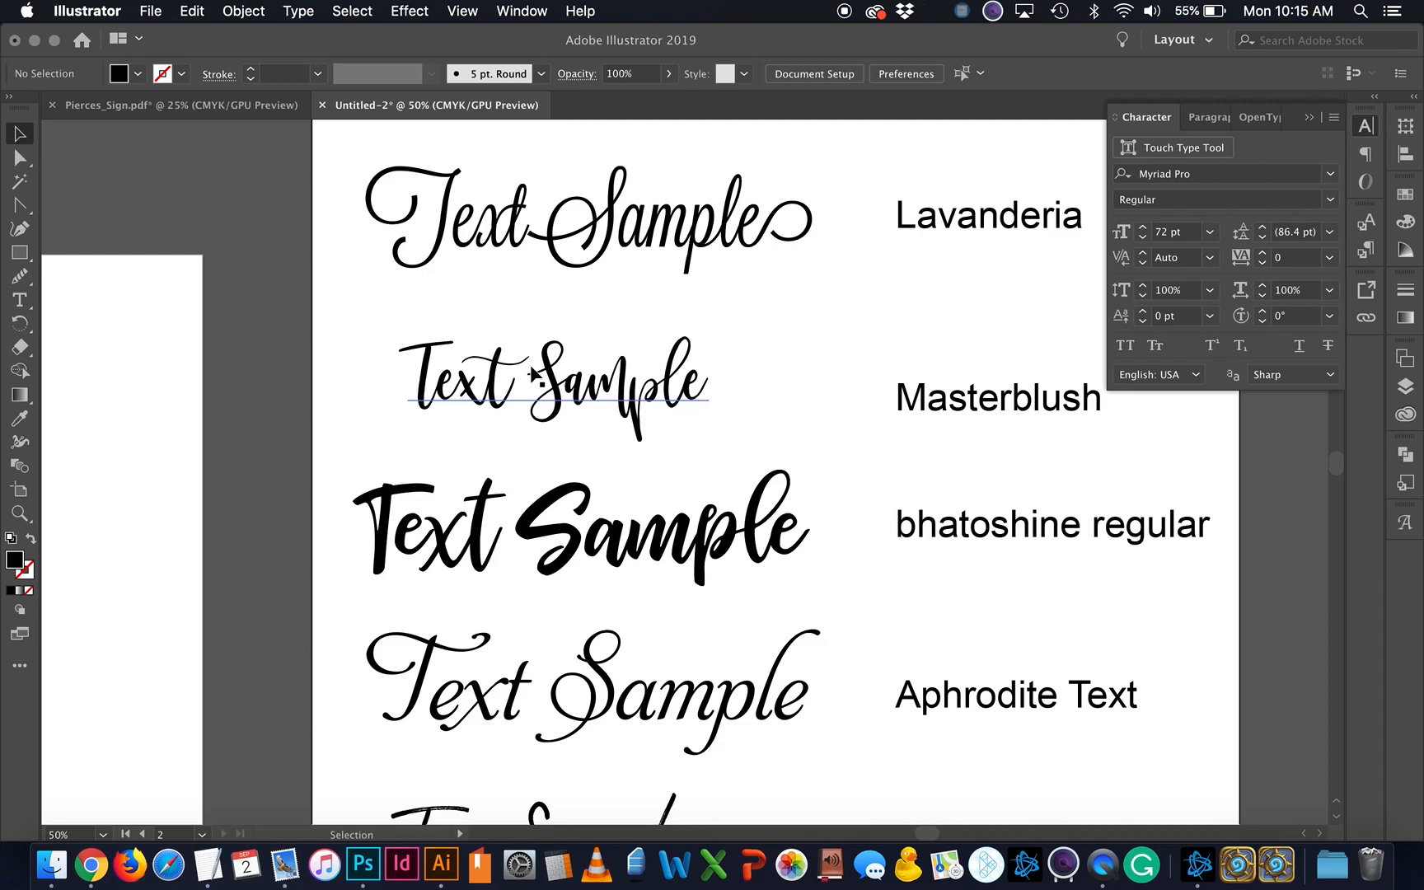
scroll(534, 376, up, 2)
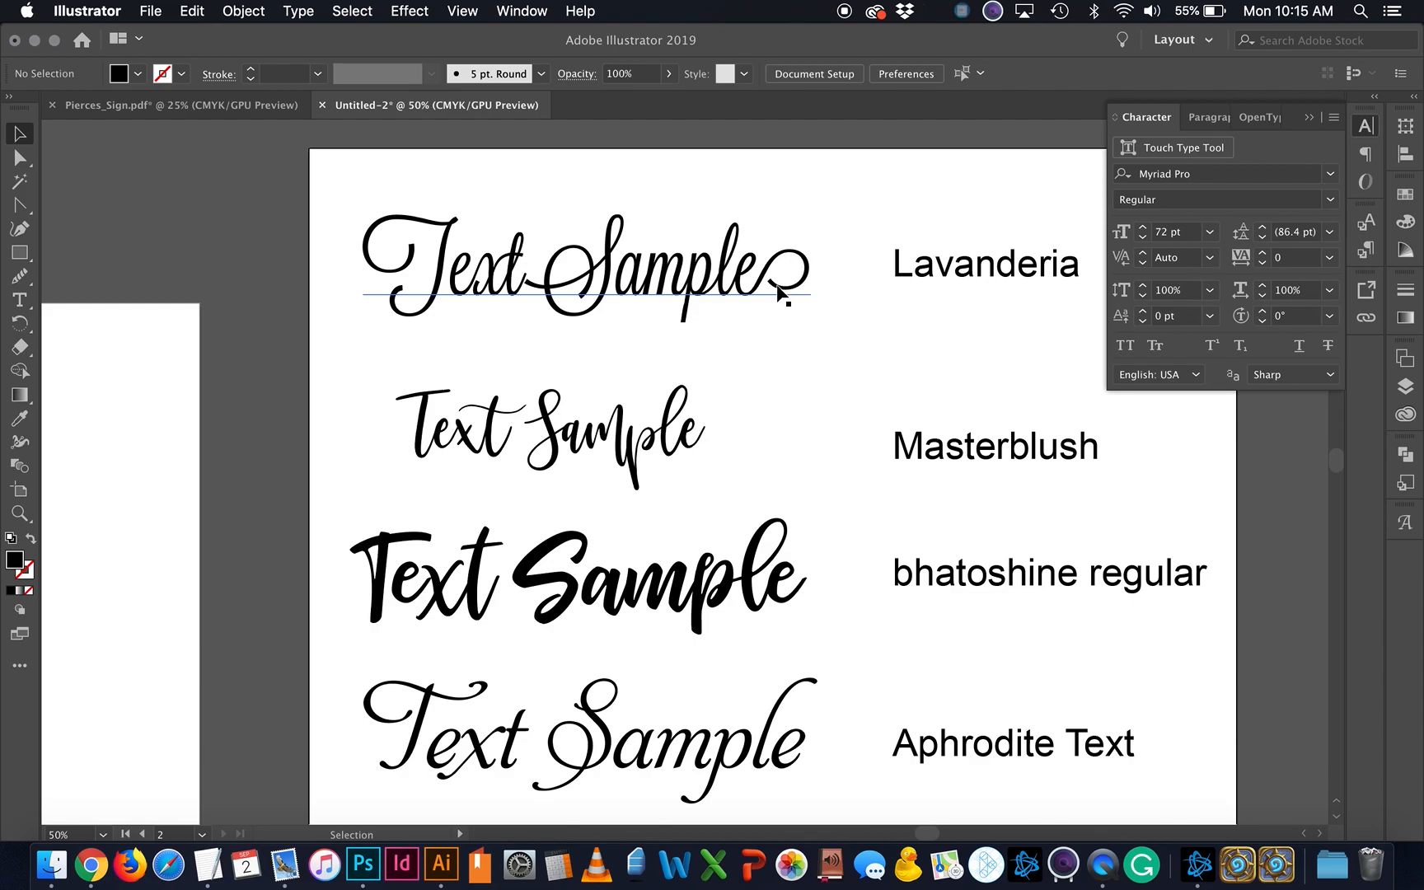
scroll(725, 425, down, 3)
scroll(723, 423, down, 5)
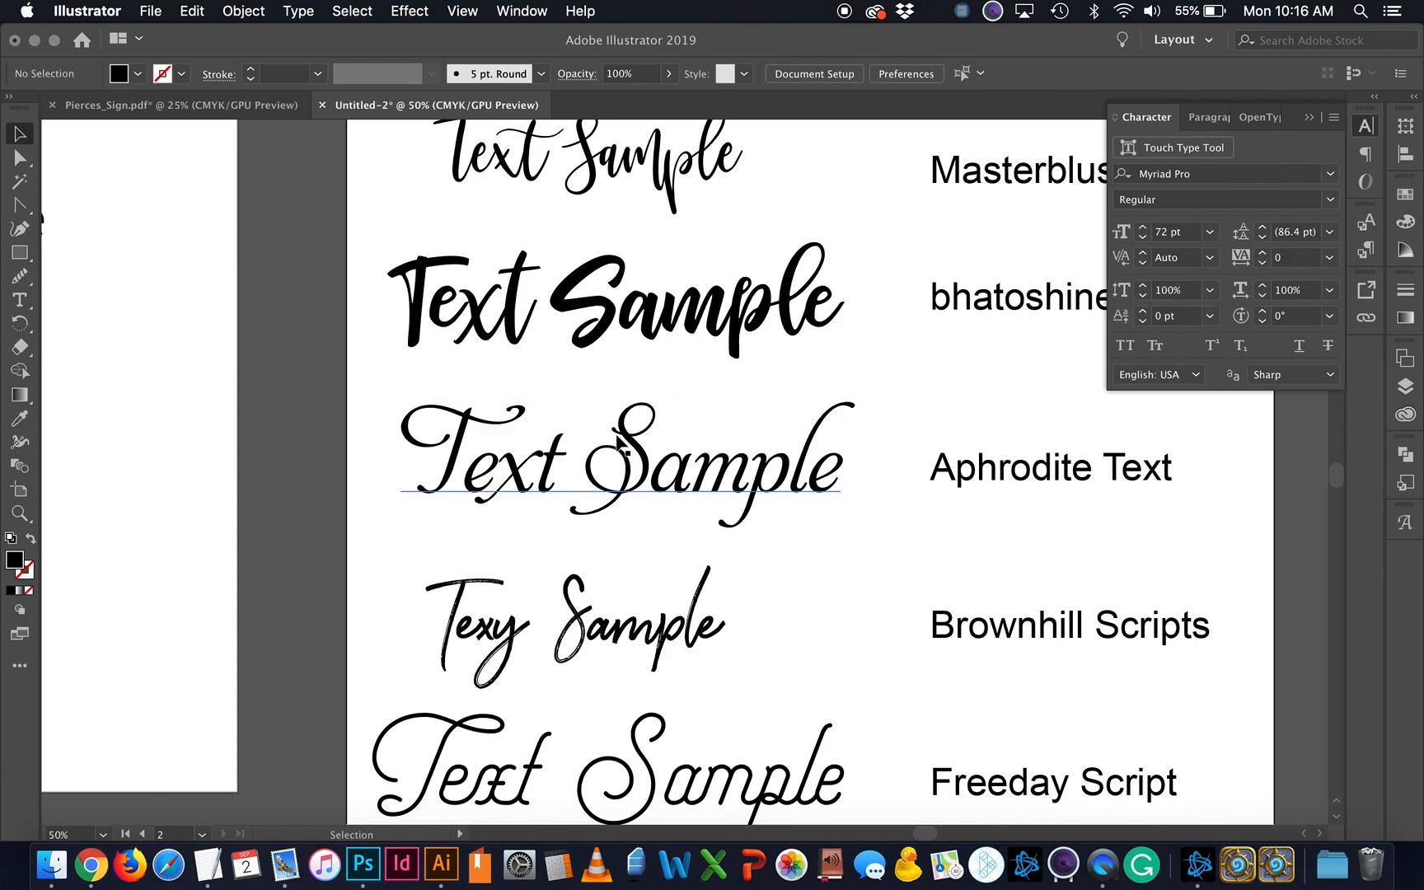
scroll(697, 560, down, 5)
scroll(701, 586, left, 2)
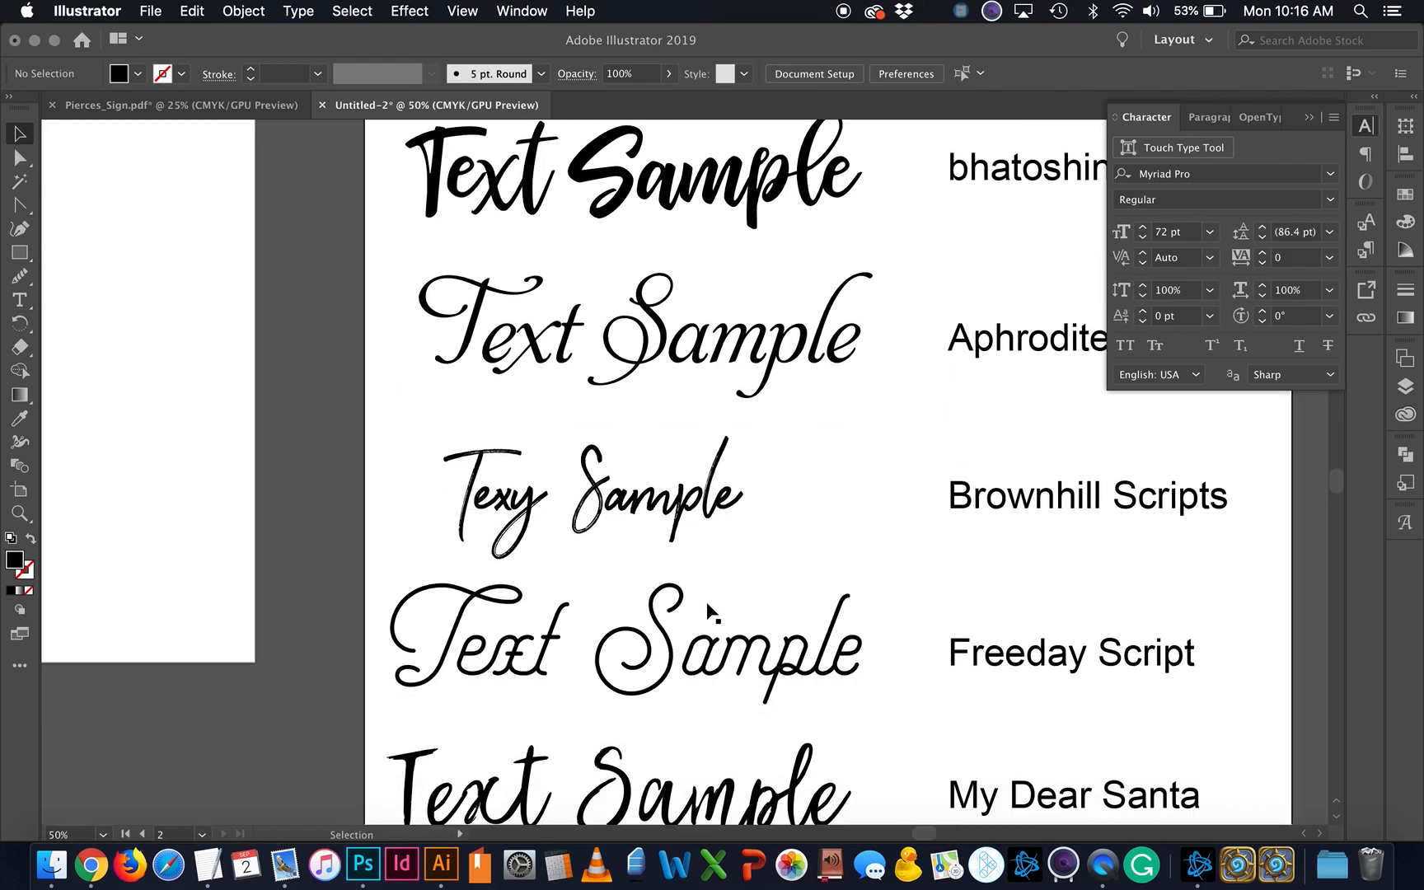
scroll(711, 614, up, 1)
scroll(711, 614, left, 1)
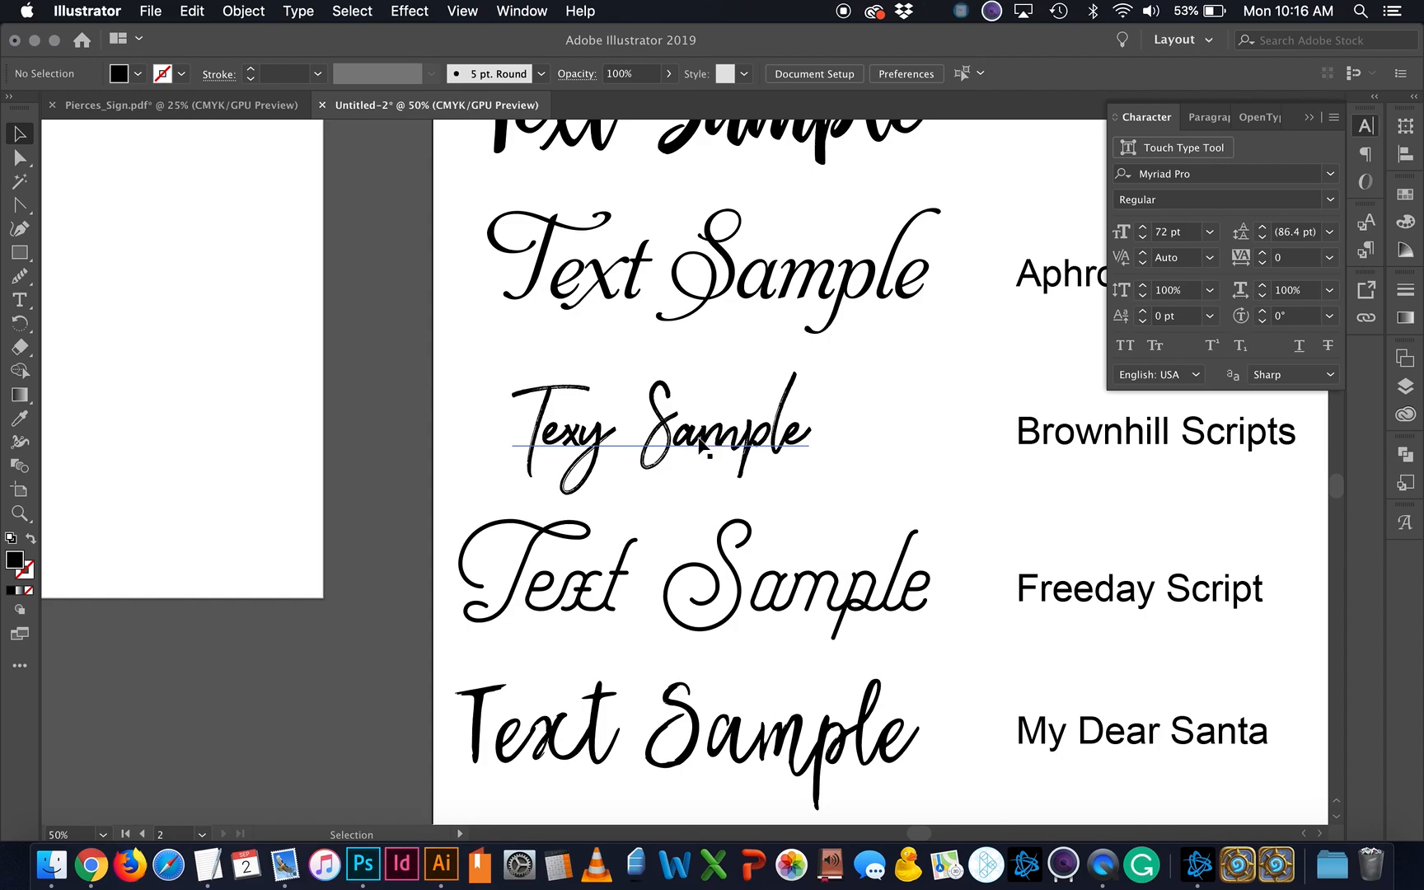
key(super+equal)
key(super+equal)
key(super+equal)
key(super+equal)
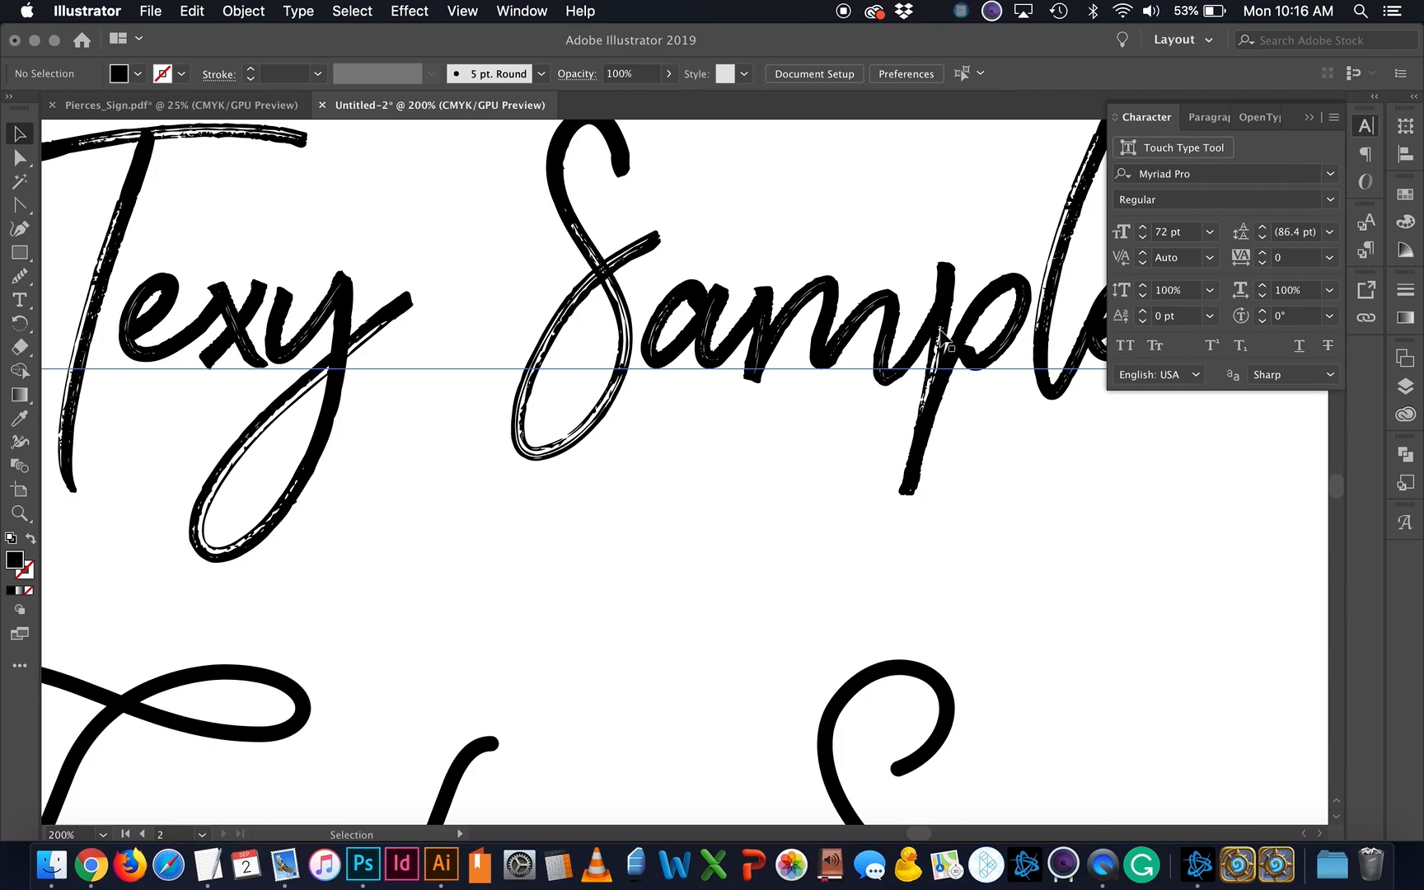
scroll(931, 416, right, 2)
scroll(931, 416, down, 1)
key(super+minus)
key(super+minus)
key(super+minus)
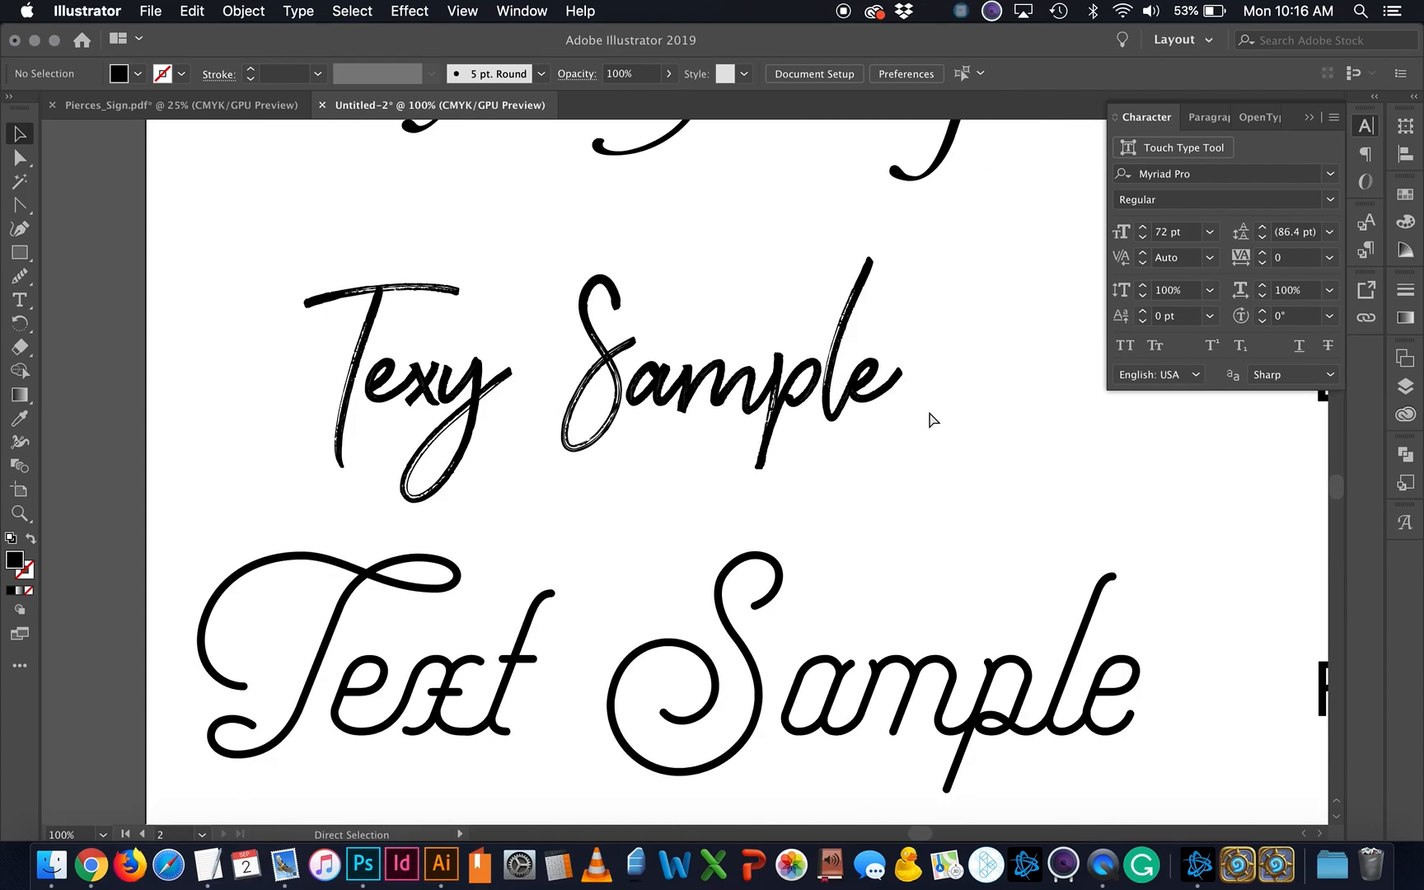
scroll(932, 420, down, 4)
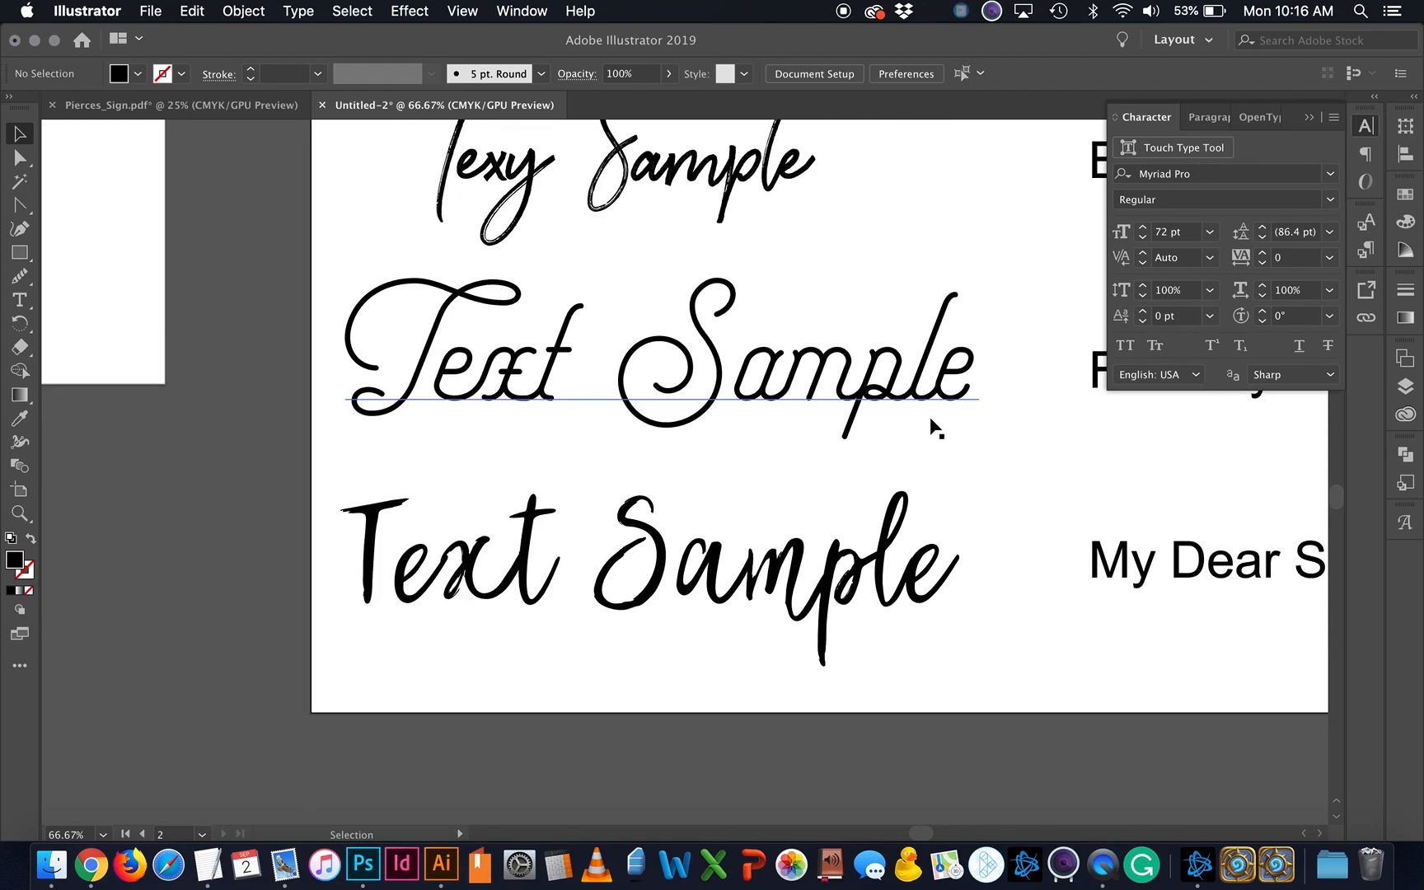
key(super+plus)
key(super+plus)
scroll(936, 428, up, 4)
scroll(936, 429, left, 4)
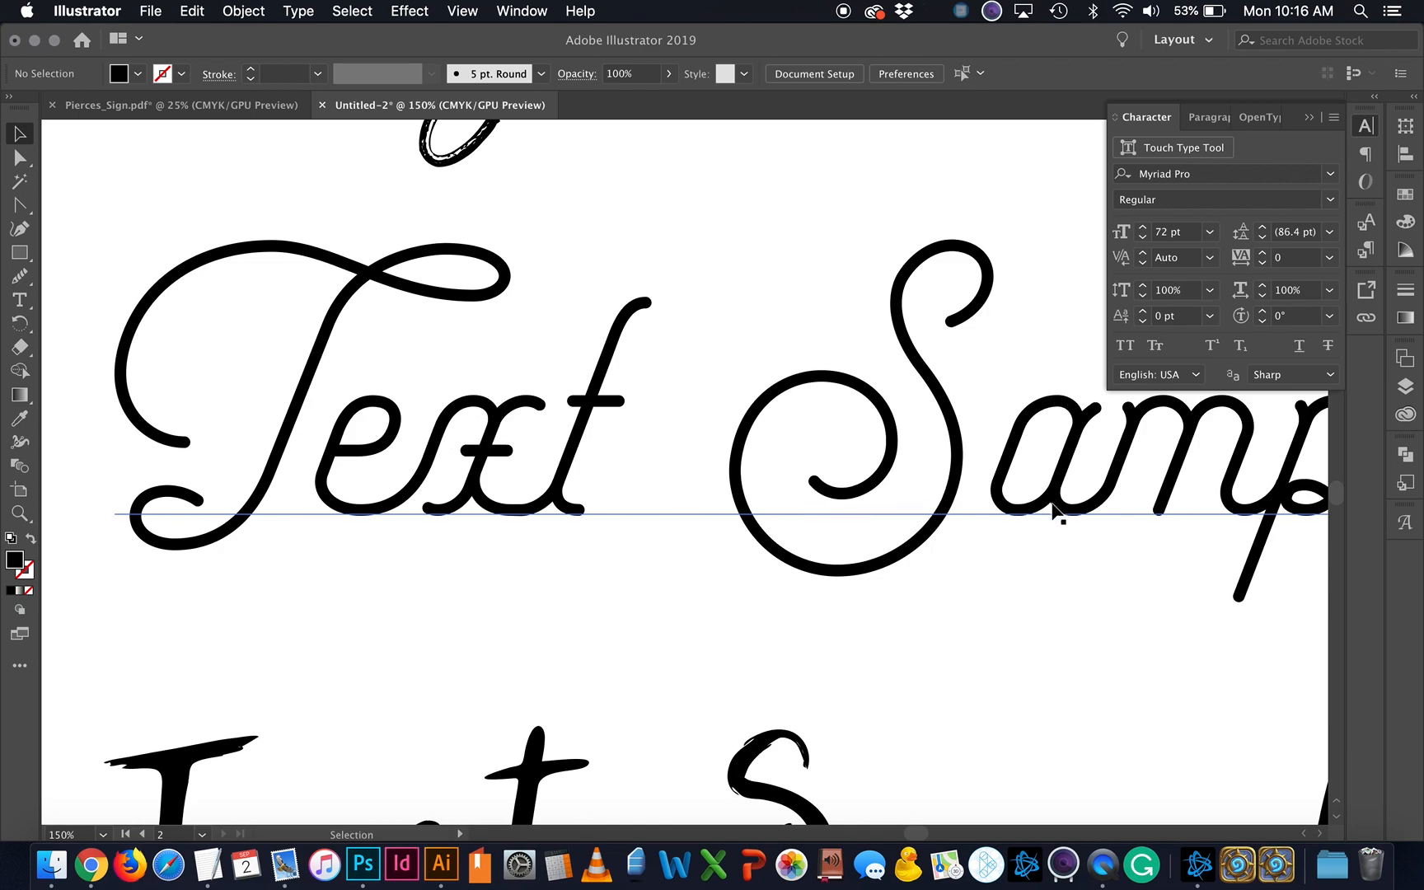
scroll(1080, 492, right, 8)
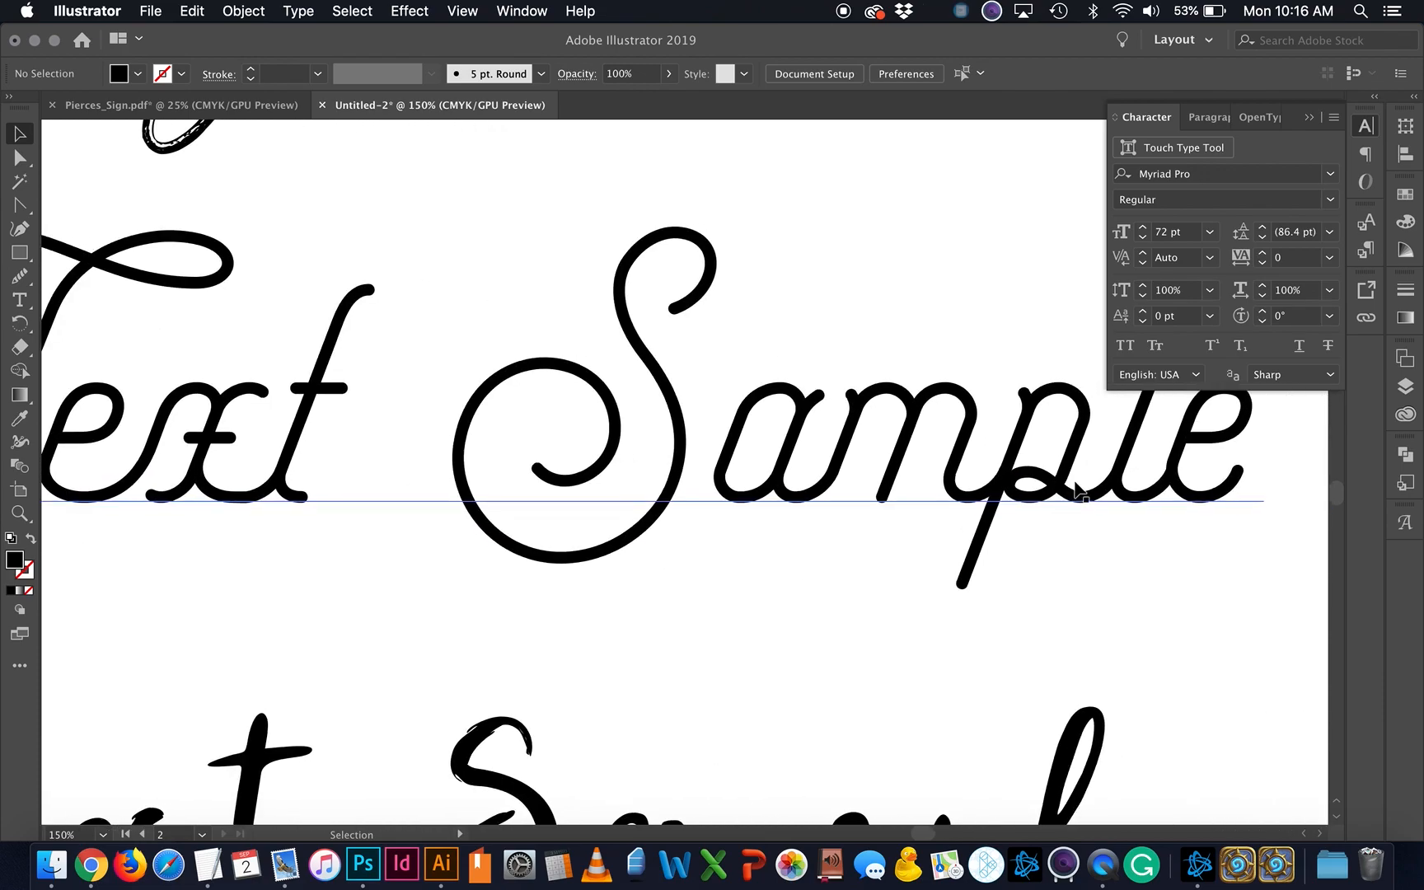
scroll(1076, 486, down, 2)
key(super+minus)
scroll(1076, 486, right, 5)
scroll(1074, 480, down, 6)
scroll(1074, 480, left, 4)
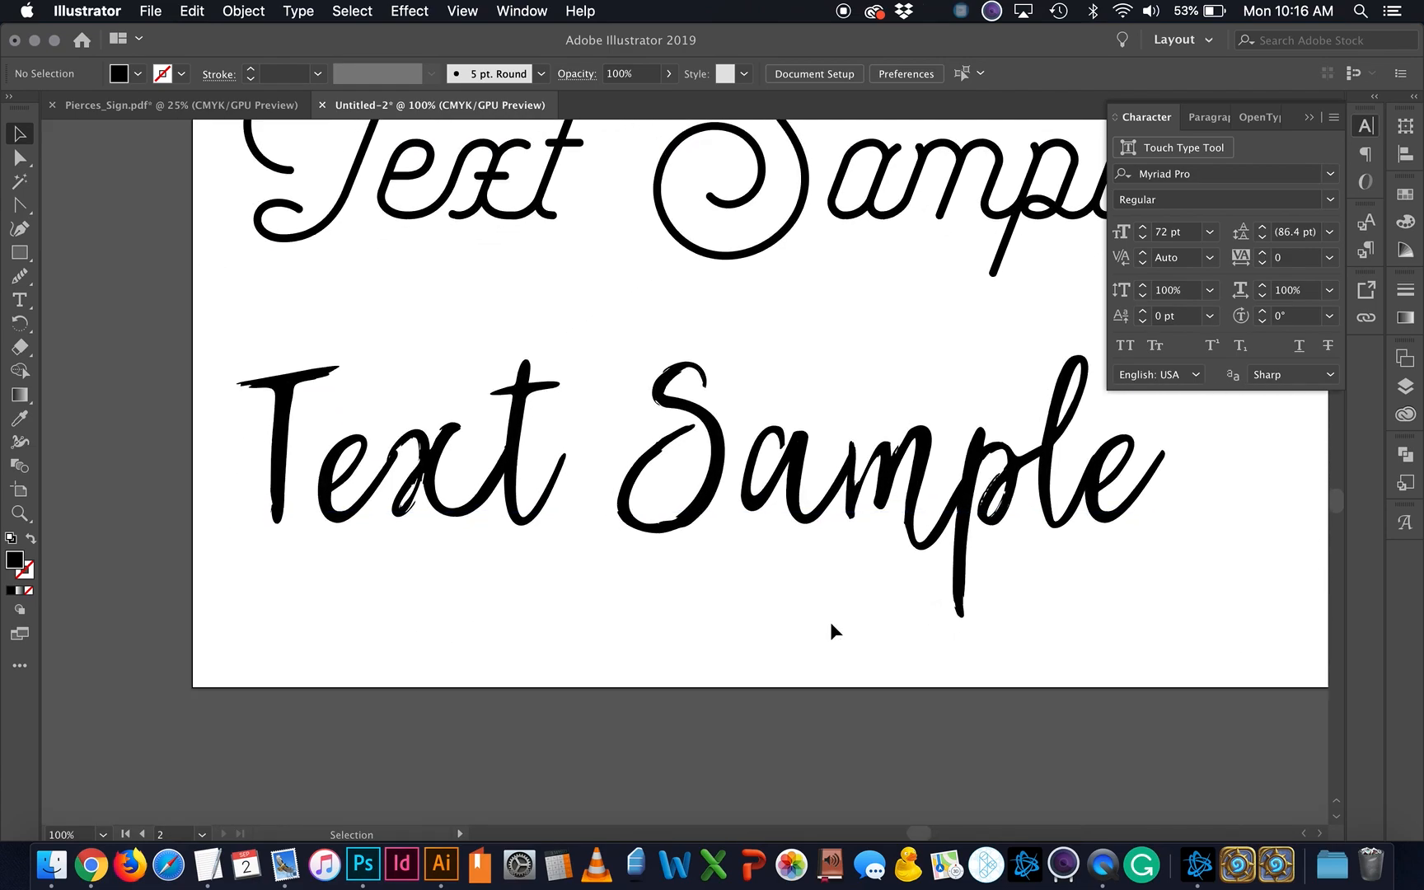
key(super+plus)
key(super+plus)
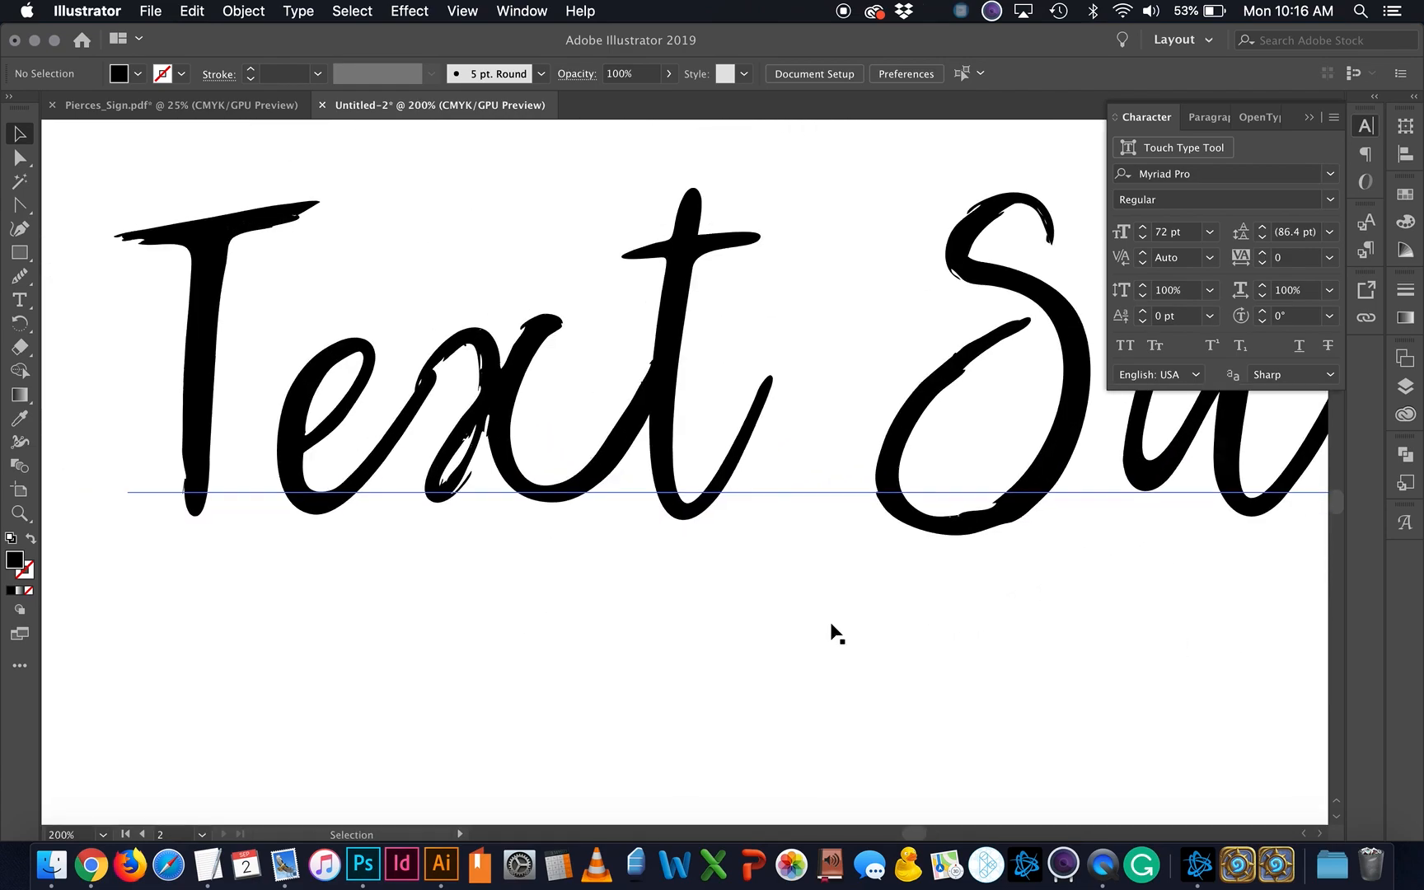
scroll(832, 625, left, 1)
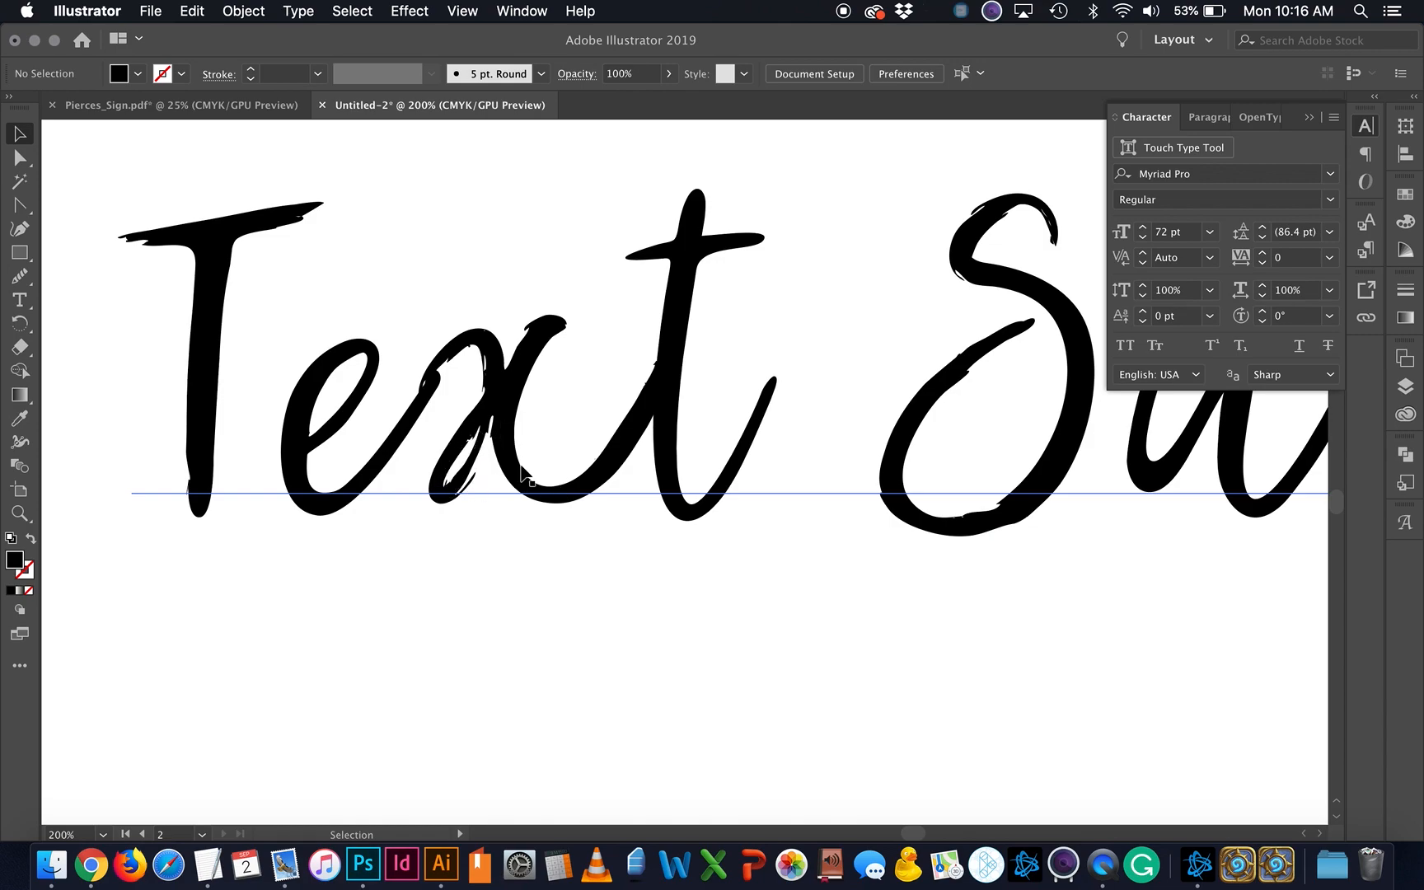
Step: Move the Brownhill Scripts and My Dear Santa samples with their labels below the sheet
key(super+minus)
key(super+minus)
key(super+minus)
key(super+minus)
key(super+minus)
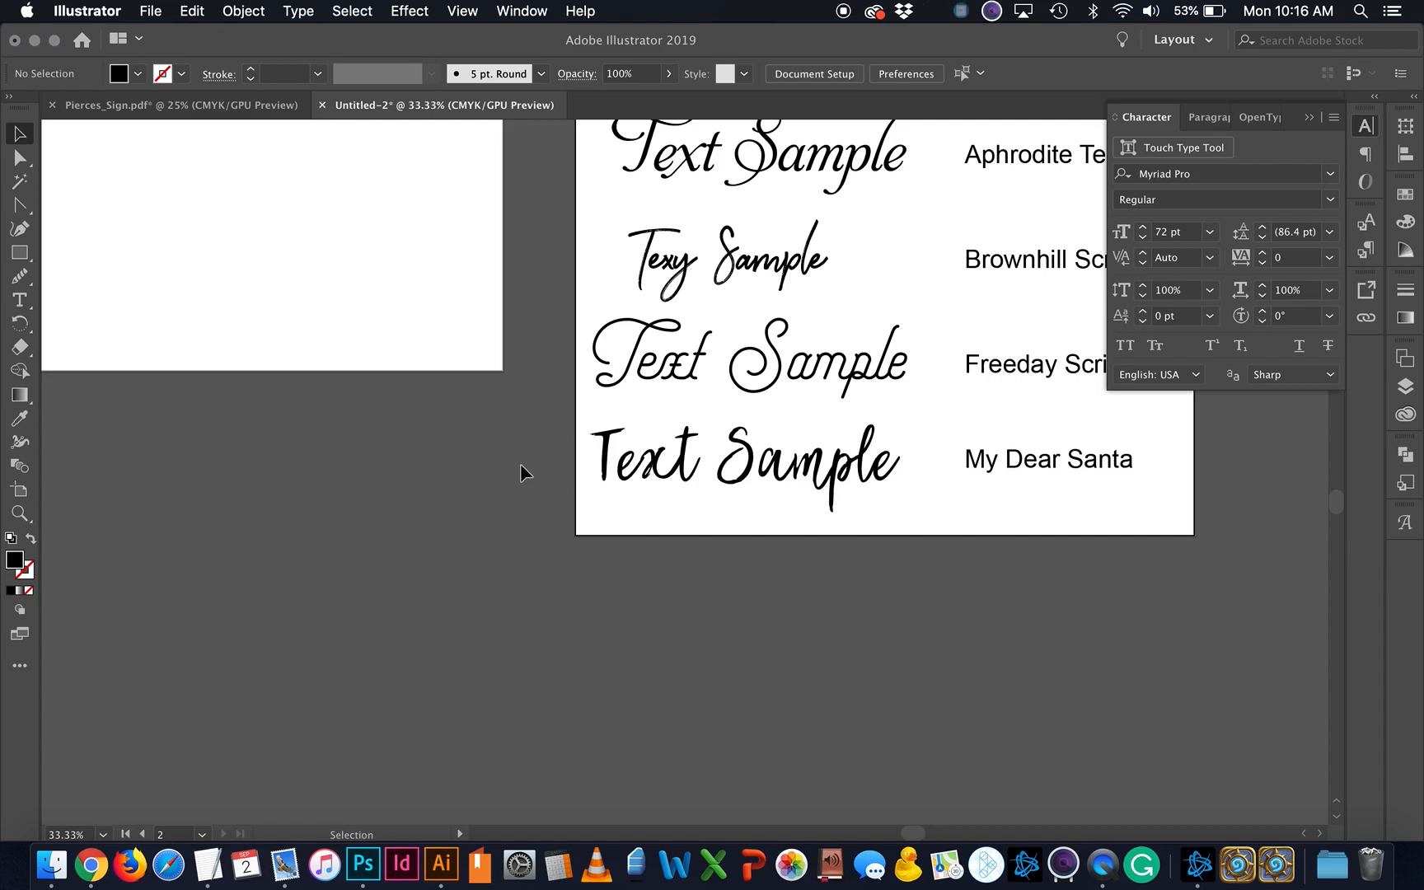
scroll(521, 470, right, 2)
click(923, 278)
shift+click(724, 276)
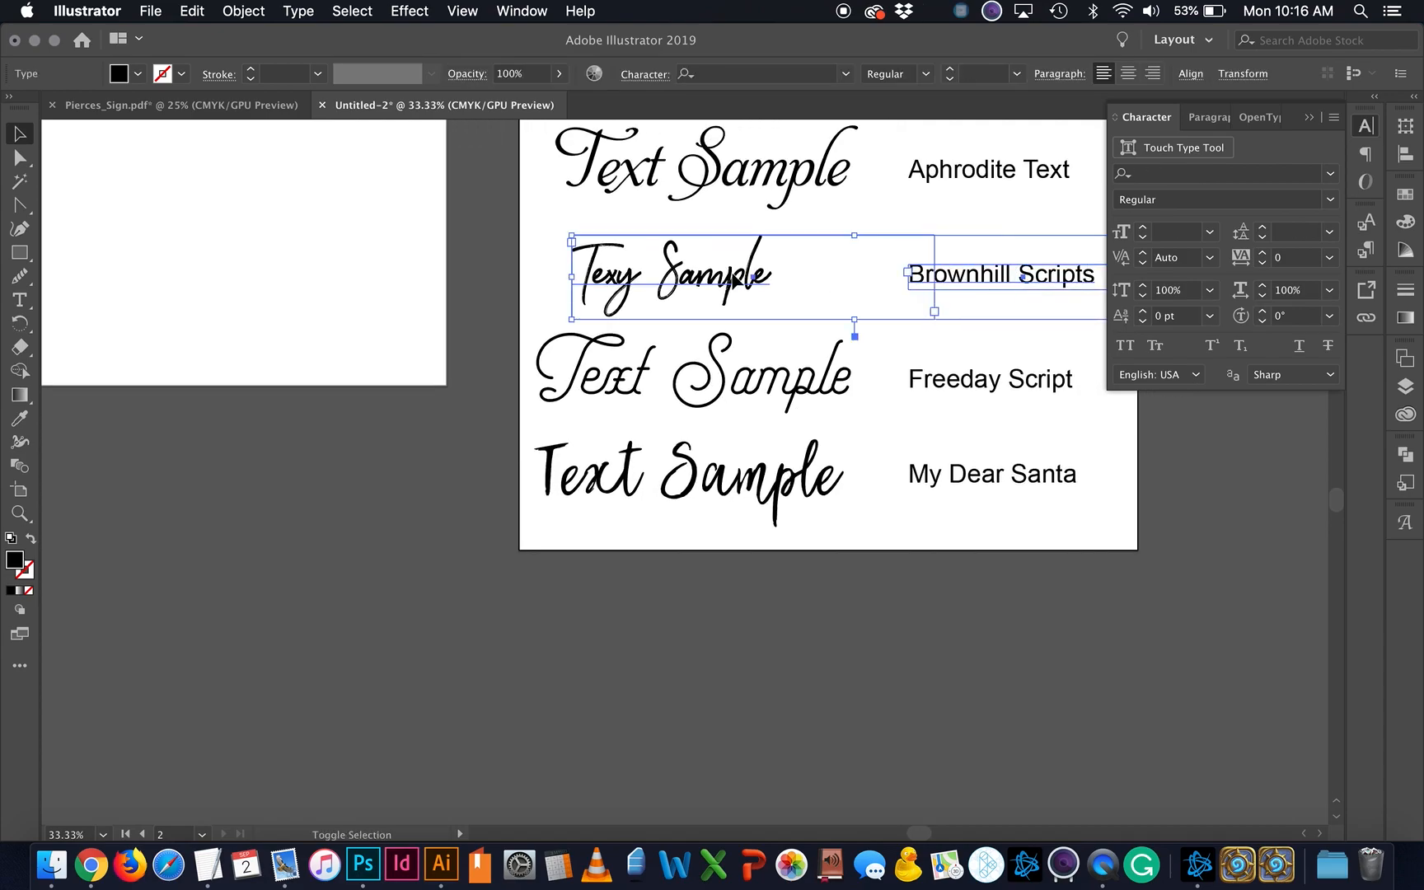
shift+click(1015, 482)
shift+click(790, 482)
drag(790, 482, 772, 671)
click(1085, 722)
Step: Undo an accidental Freeday Script label move and select the Home Sweet Home text
click(909, 443)
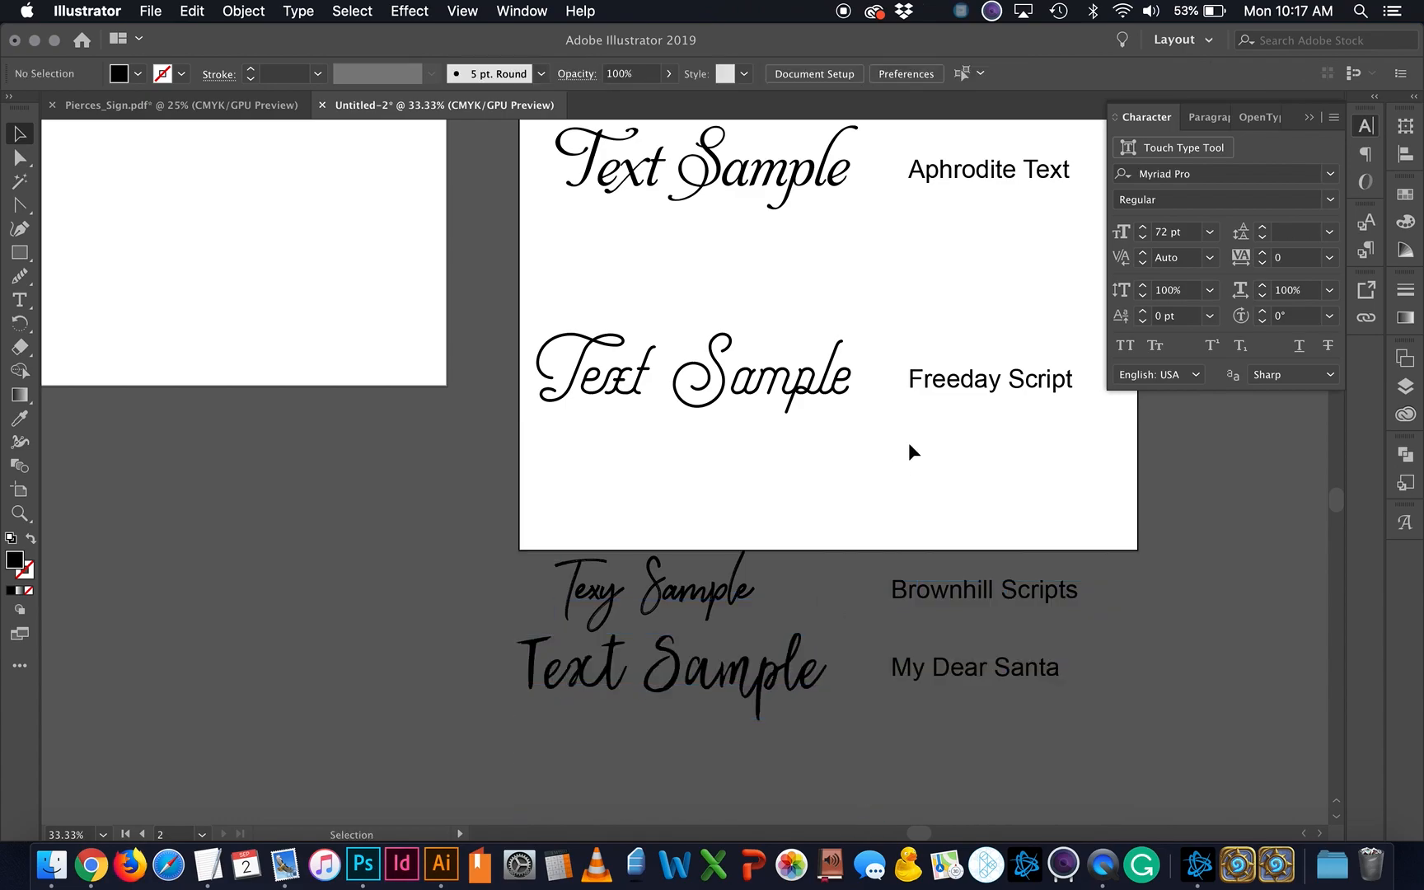
scroll(908, 442, up, 3)
key(super+minus)
drag(973, 474, 783, 519)
key(super+z)
click(887, 449)
scroll(887, 449, up, 2)
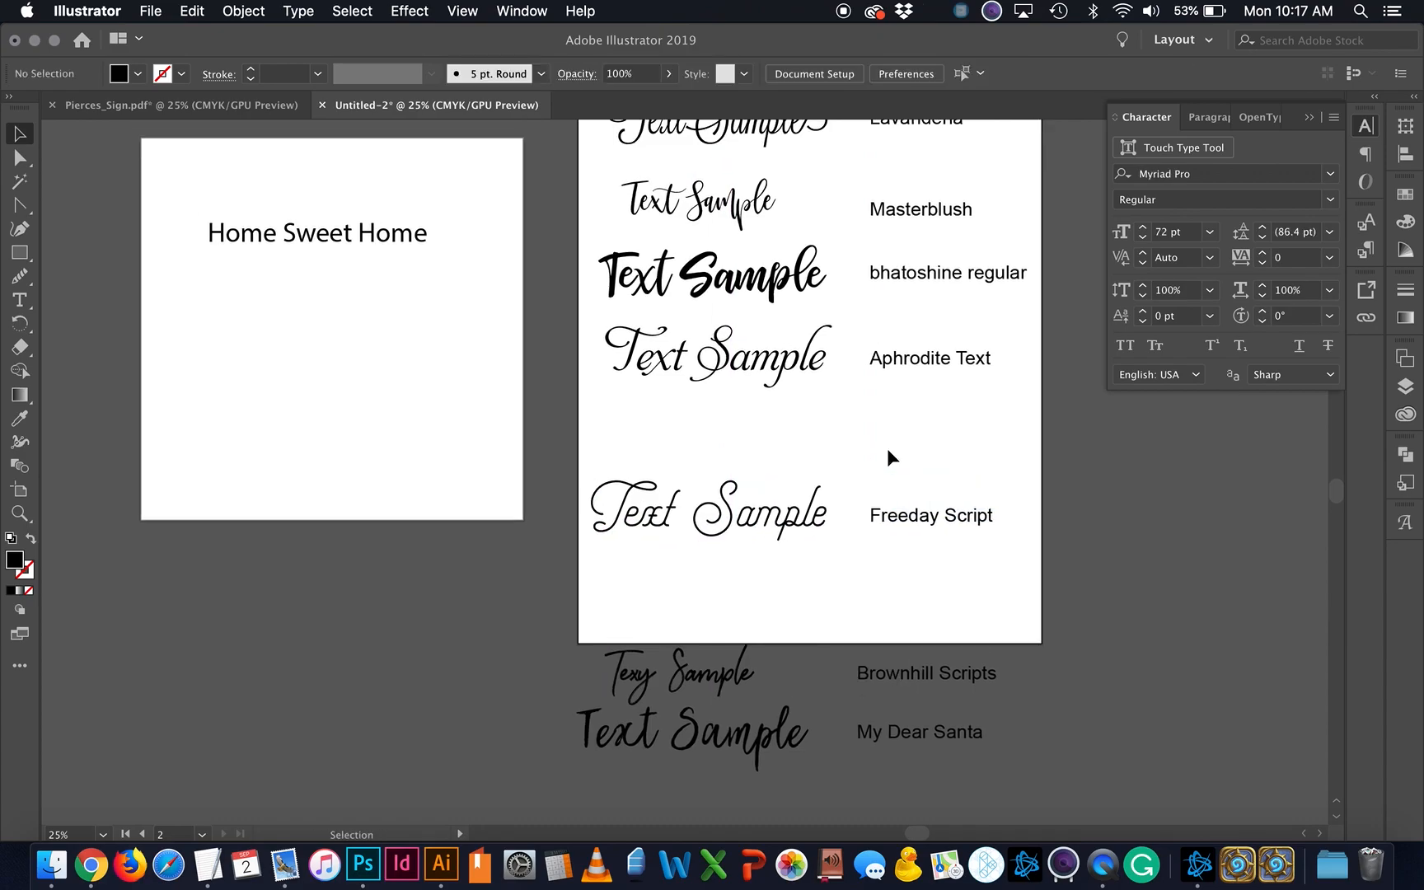
scroll(887, 448, up, 2)
scroll(887, 448, left, 1)
click(433, 337)
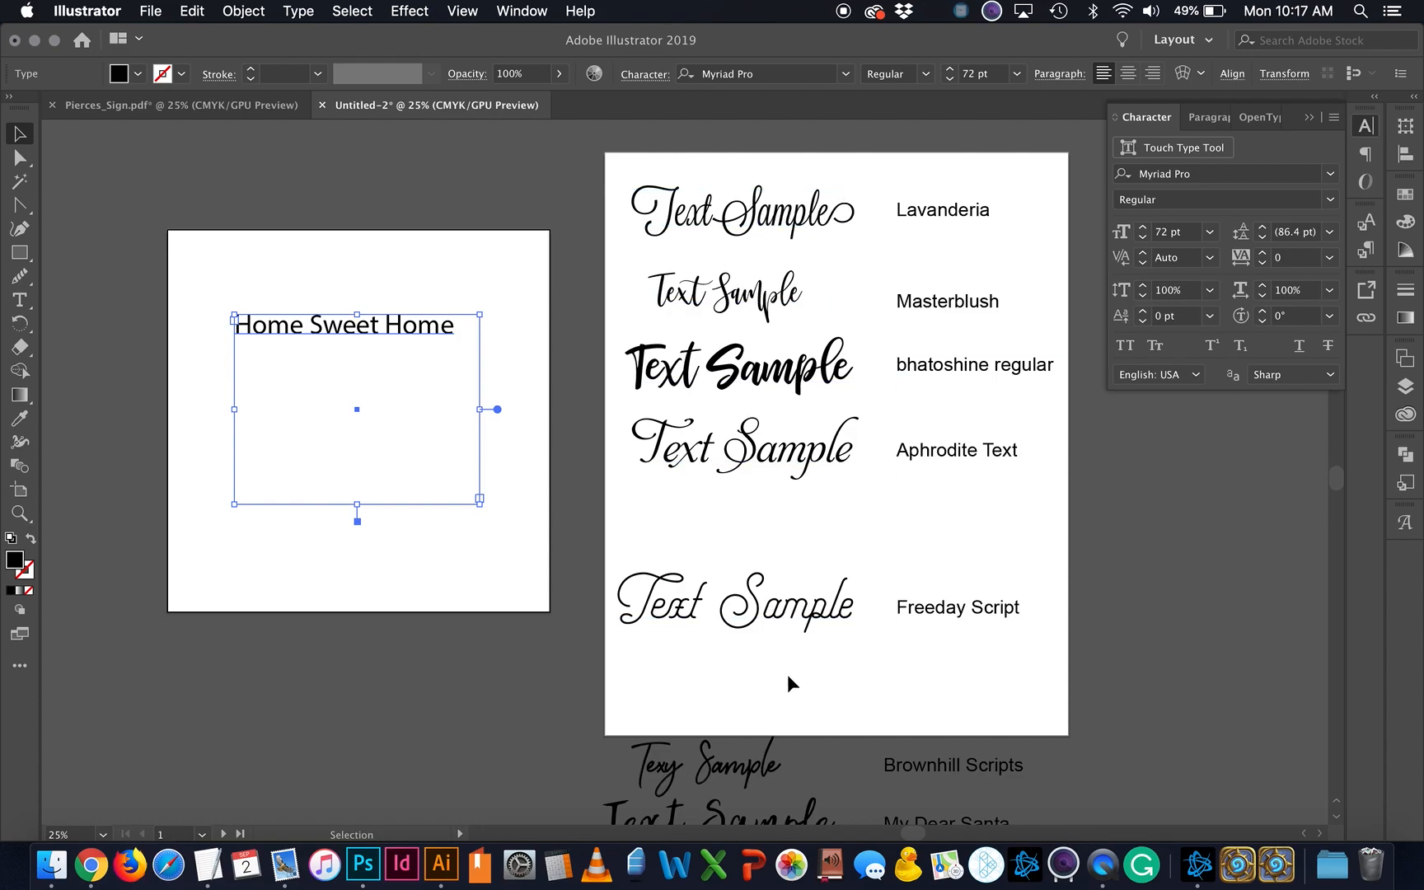
Step: Move the Freeday sample and its label up under Aphrodite
drag(787, 619, 792, 534)
drag(960, 618, 958, 522)
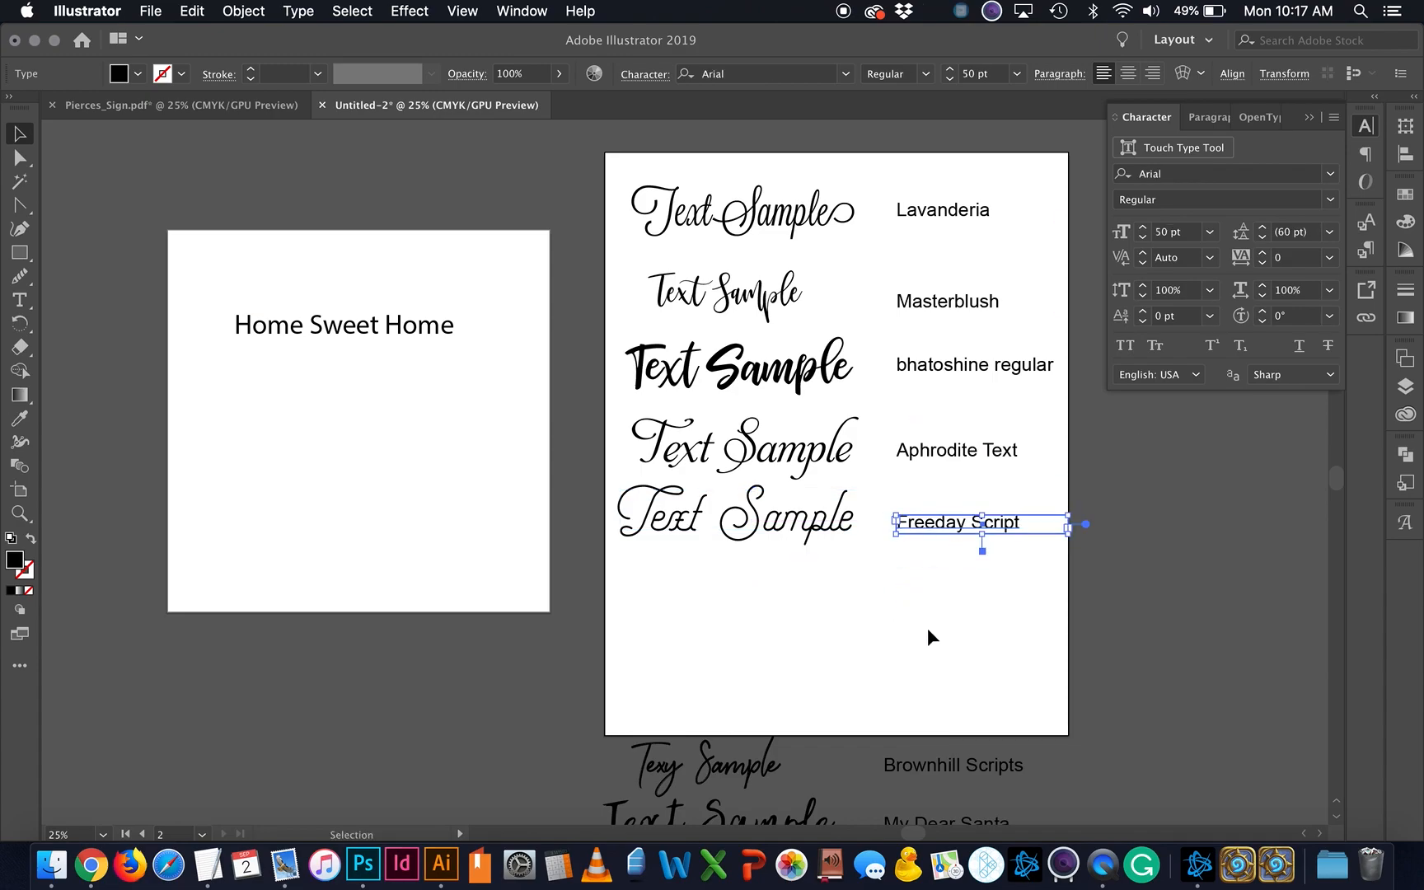
click(941, 616)
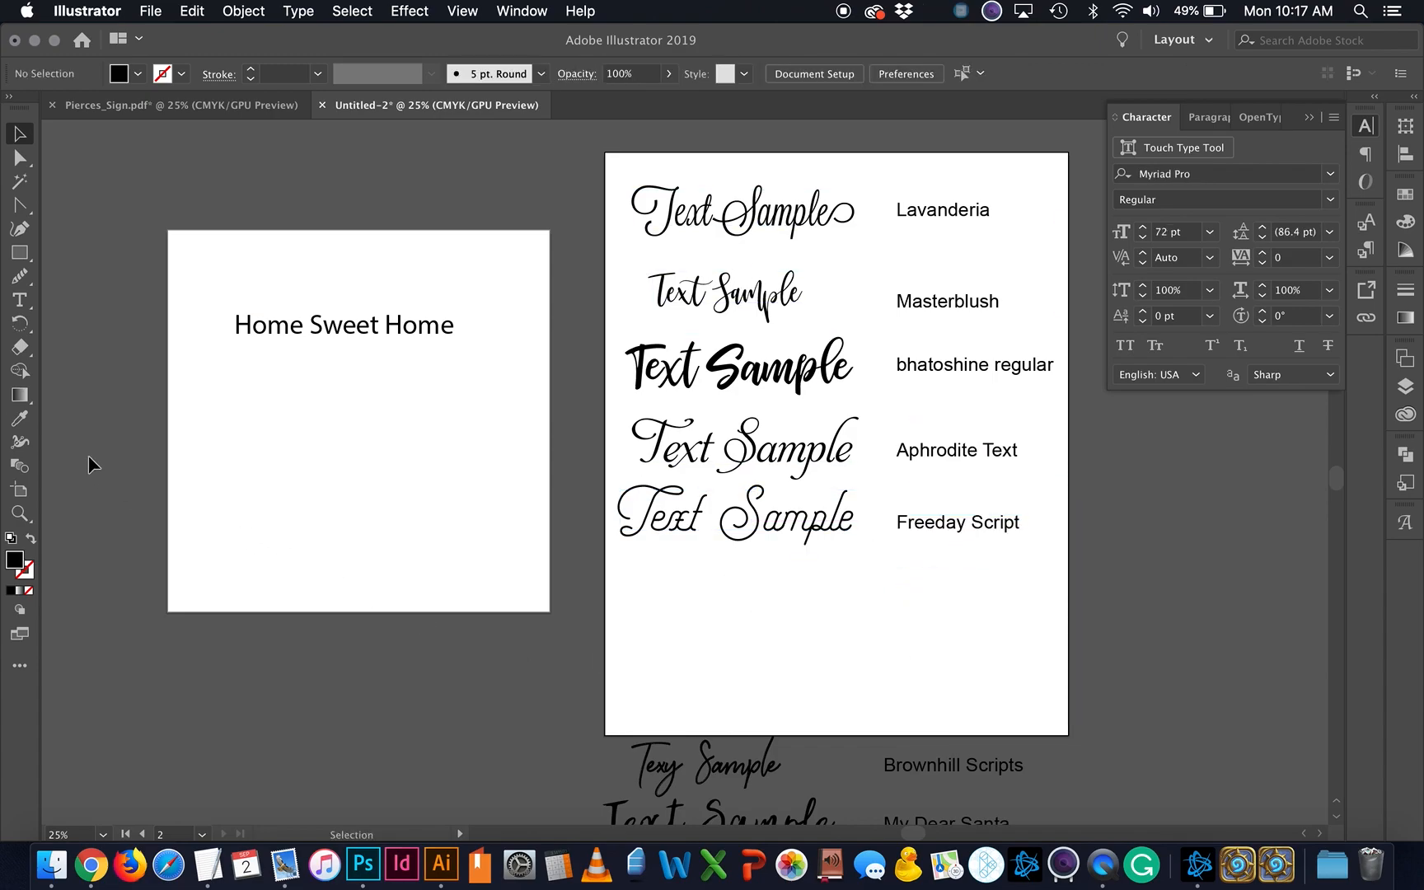
Step: Eyedrop the Masterblush sample's font onto Home Sweet Home, making it 120 pt
click(295, 330)
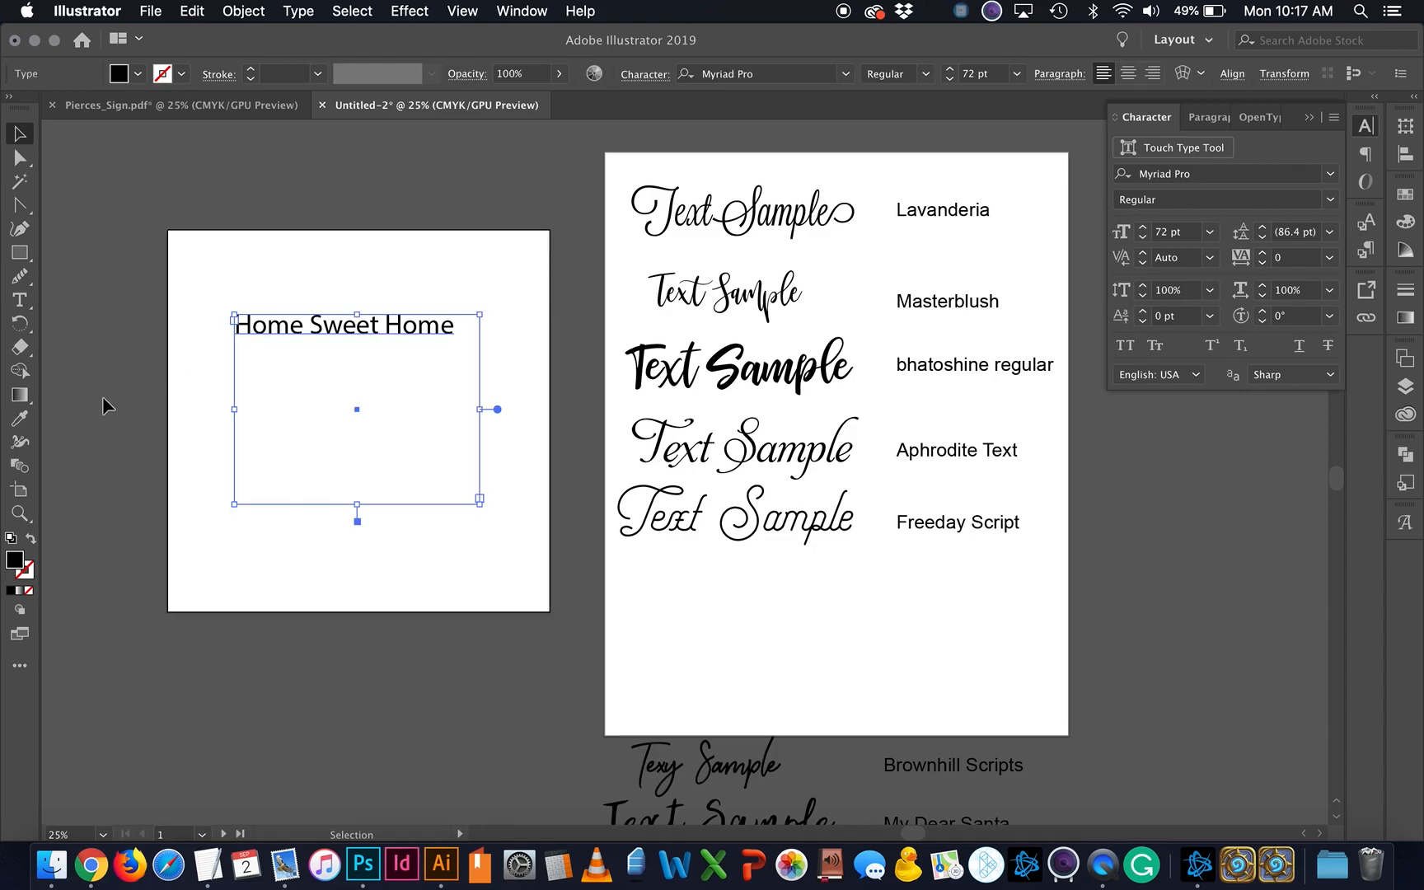
click(20, 418)
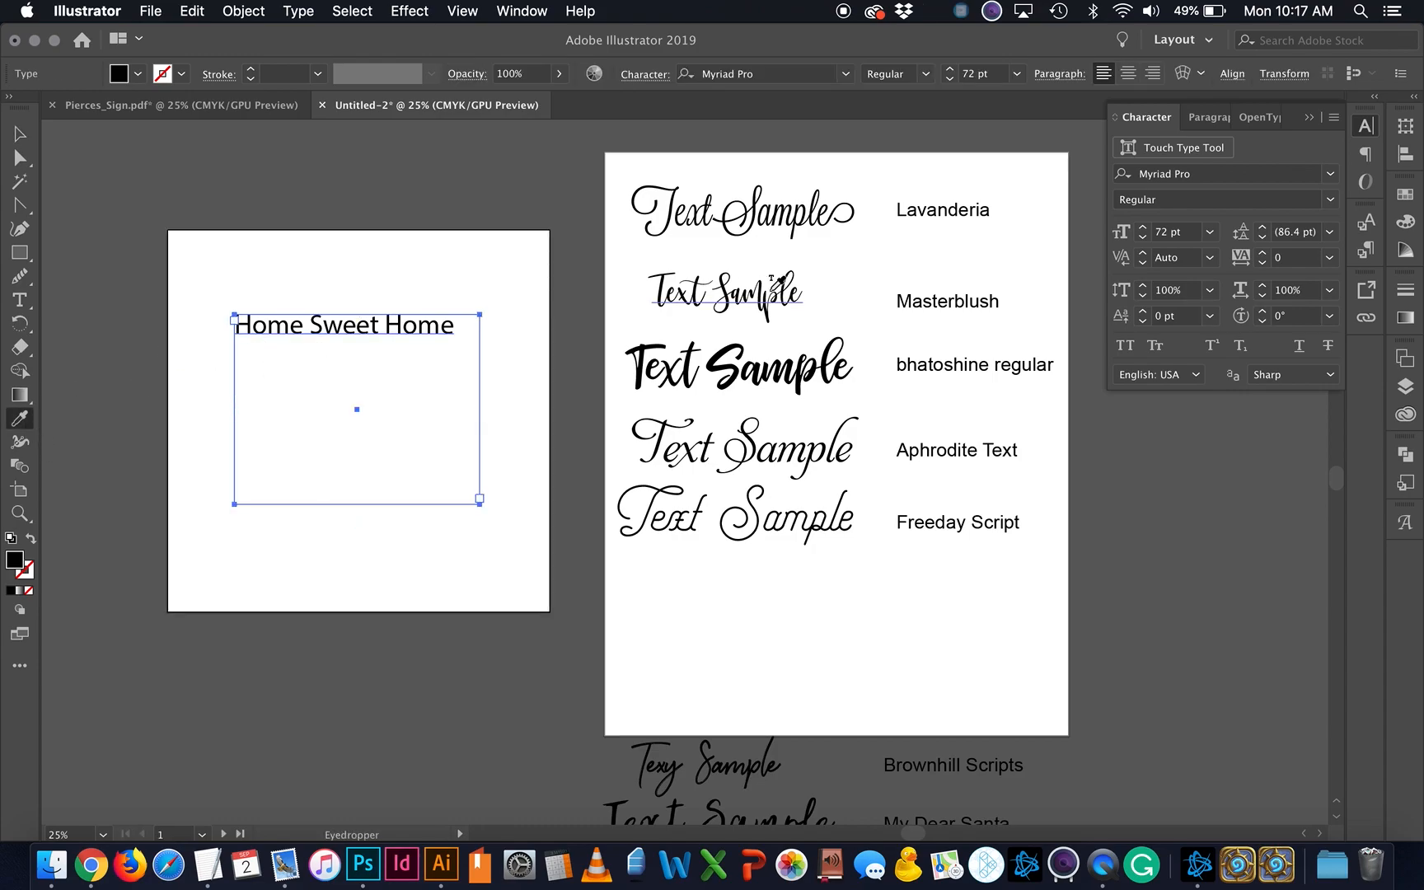
click(772, 280)
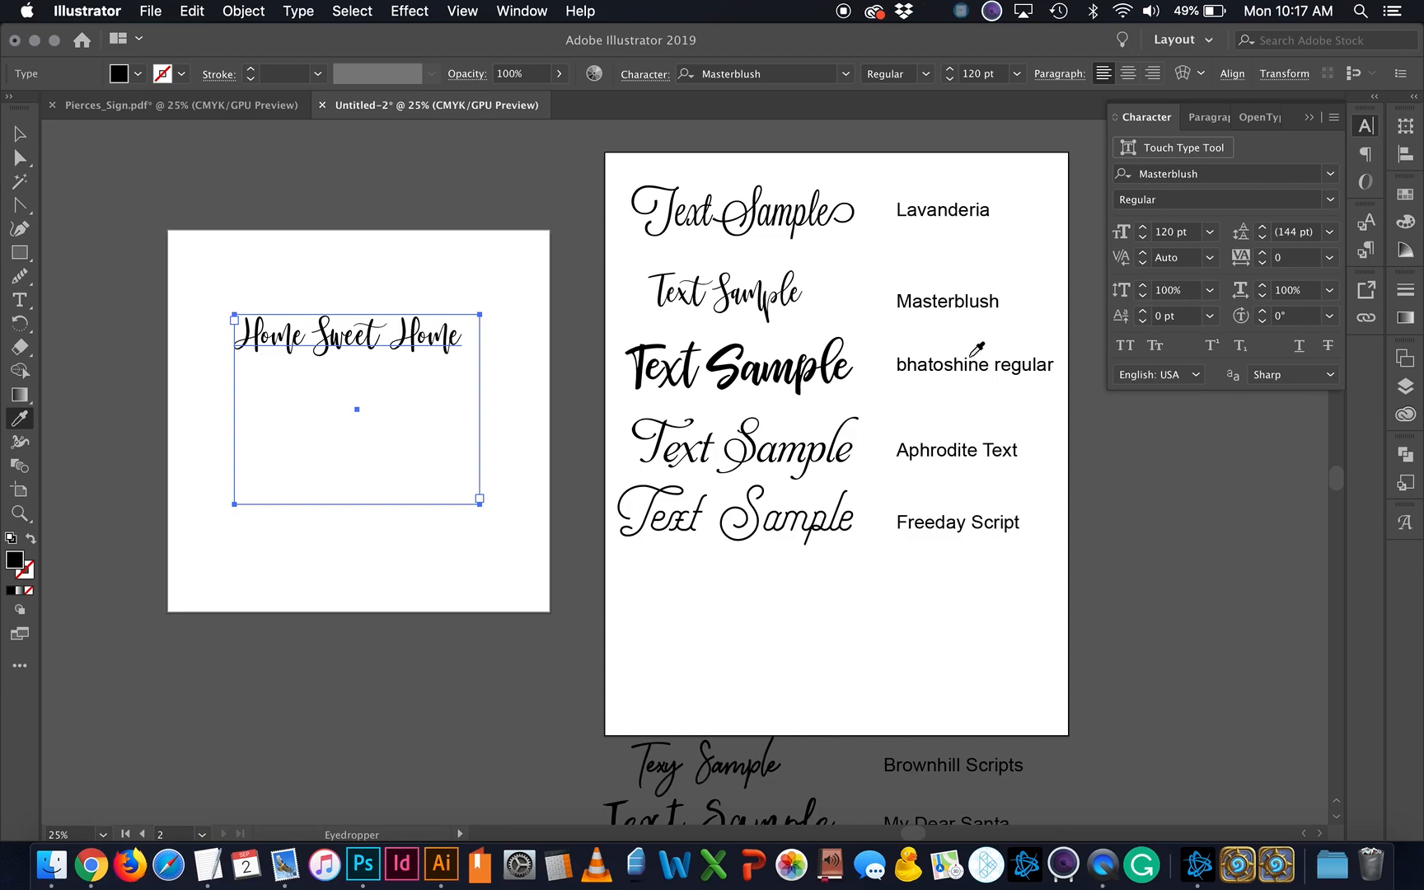
click(15, 138)
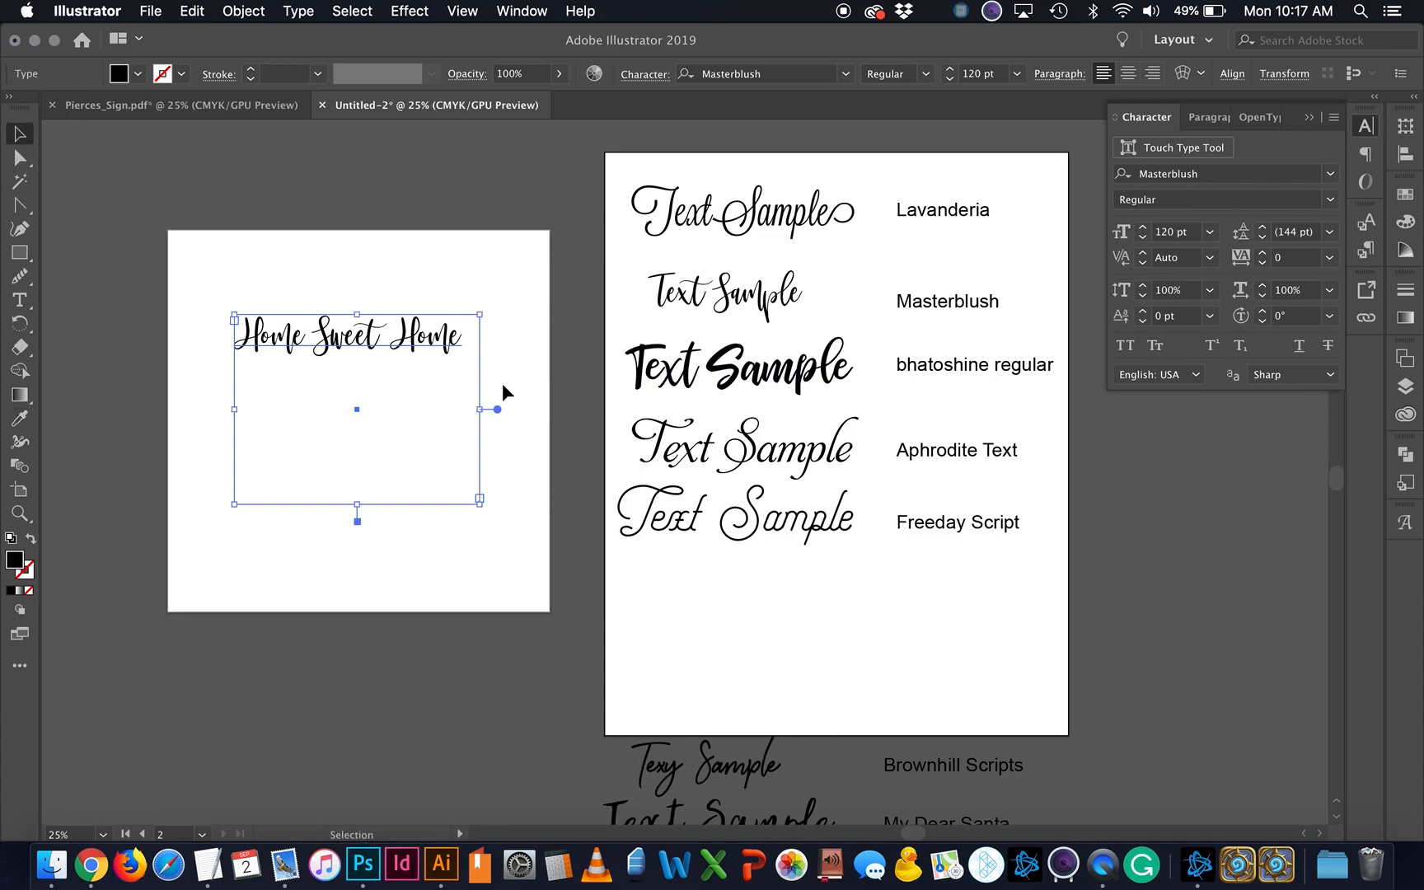
Step: Break Home Sweet Home onto three lines and raise the font size to 280 pt
double_click(401, 357)
click(318, 336)
key(Return)
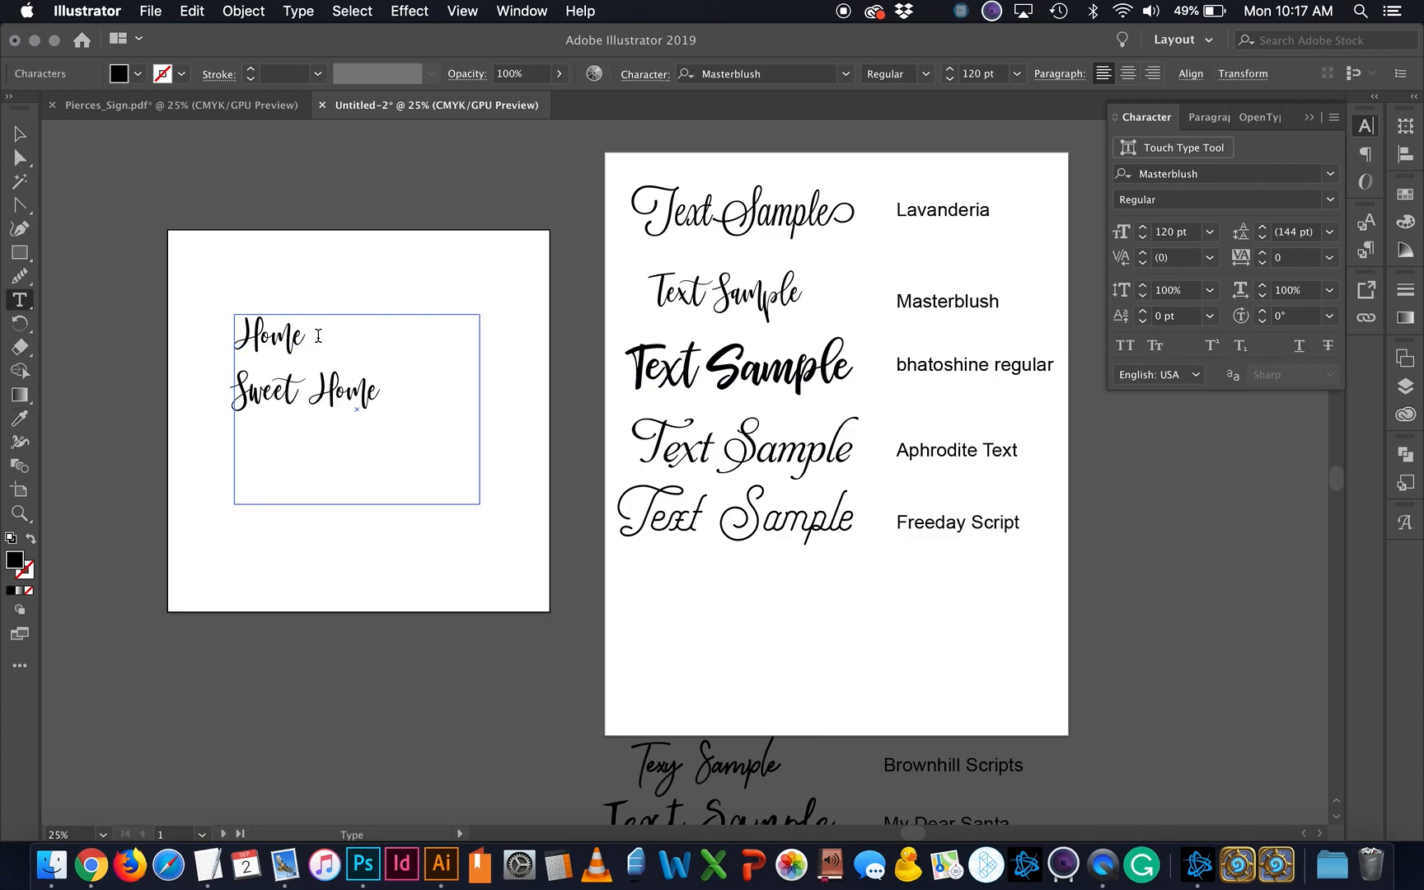
key(Return)
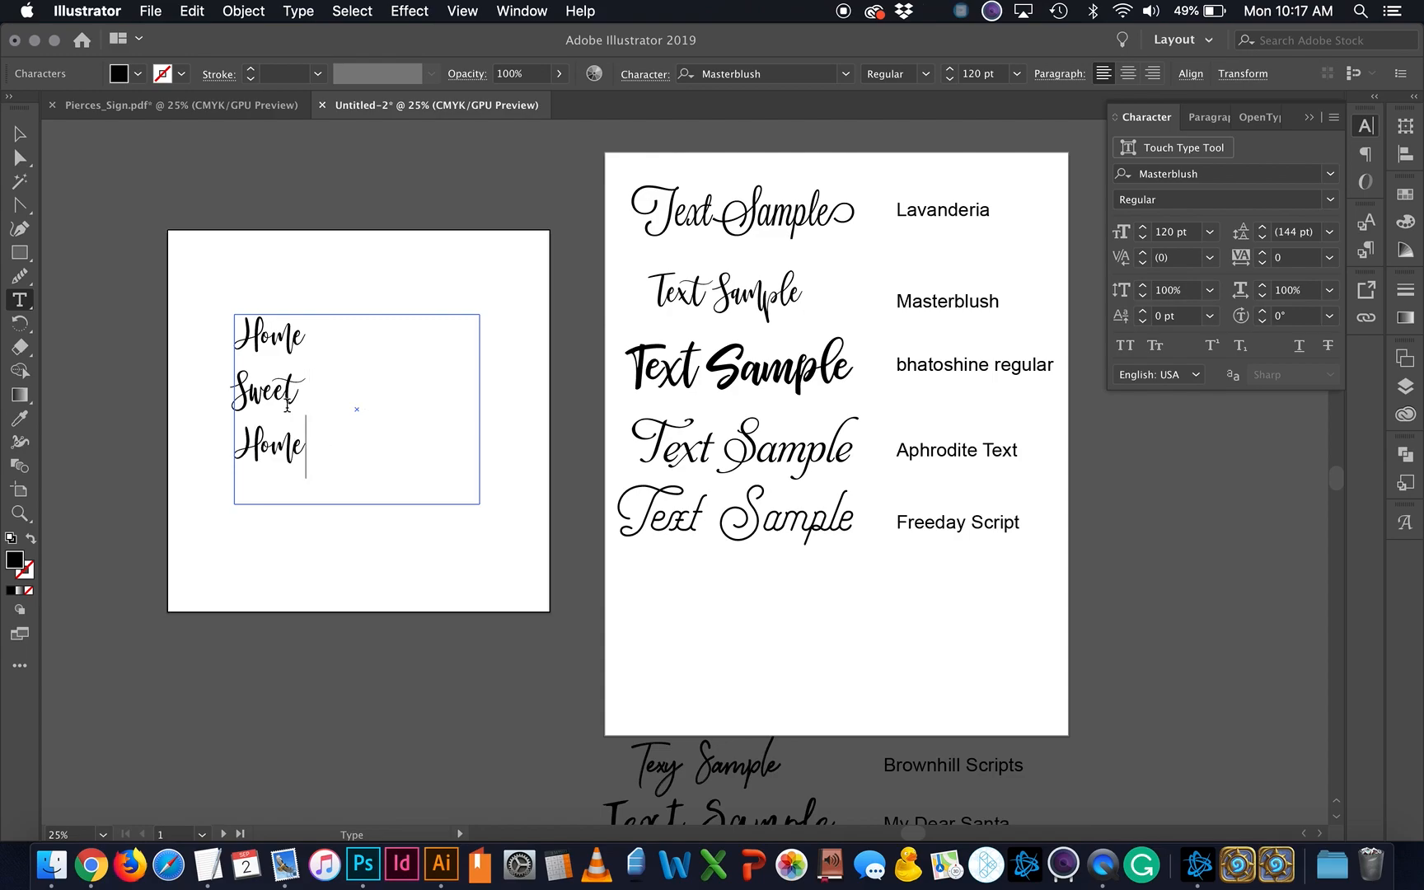
key(cmd+a)
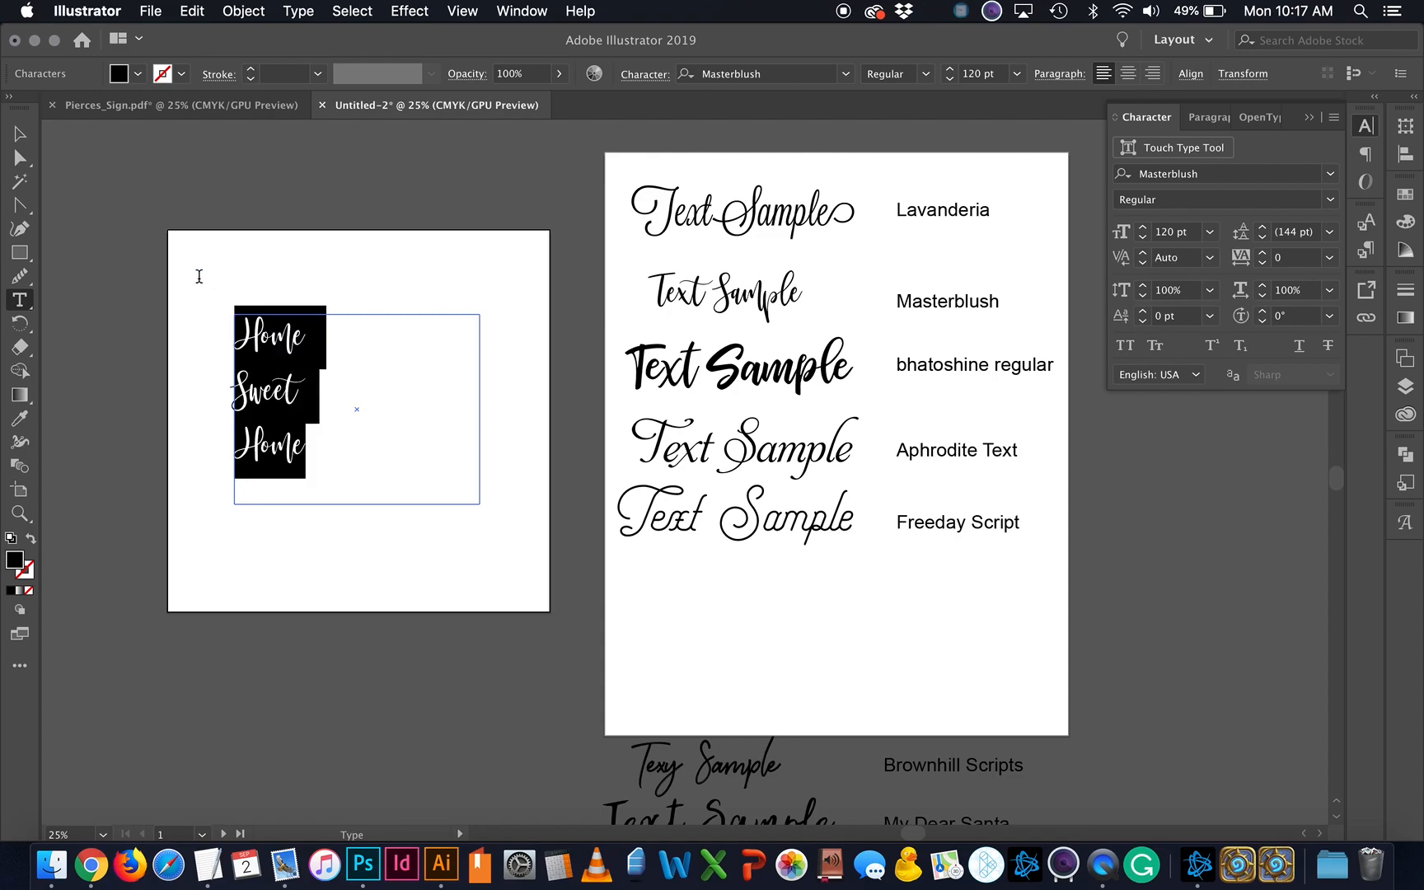
shift+click(1144, 227)
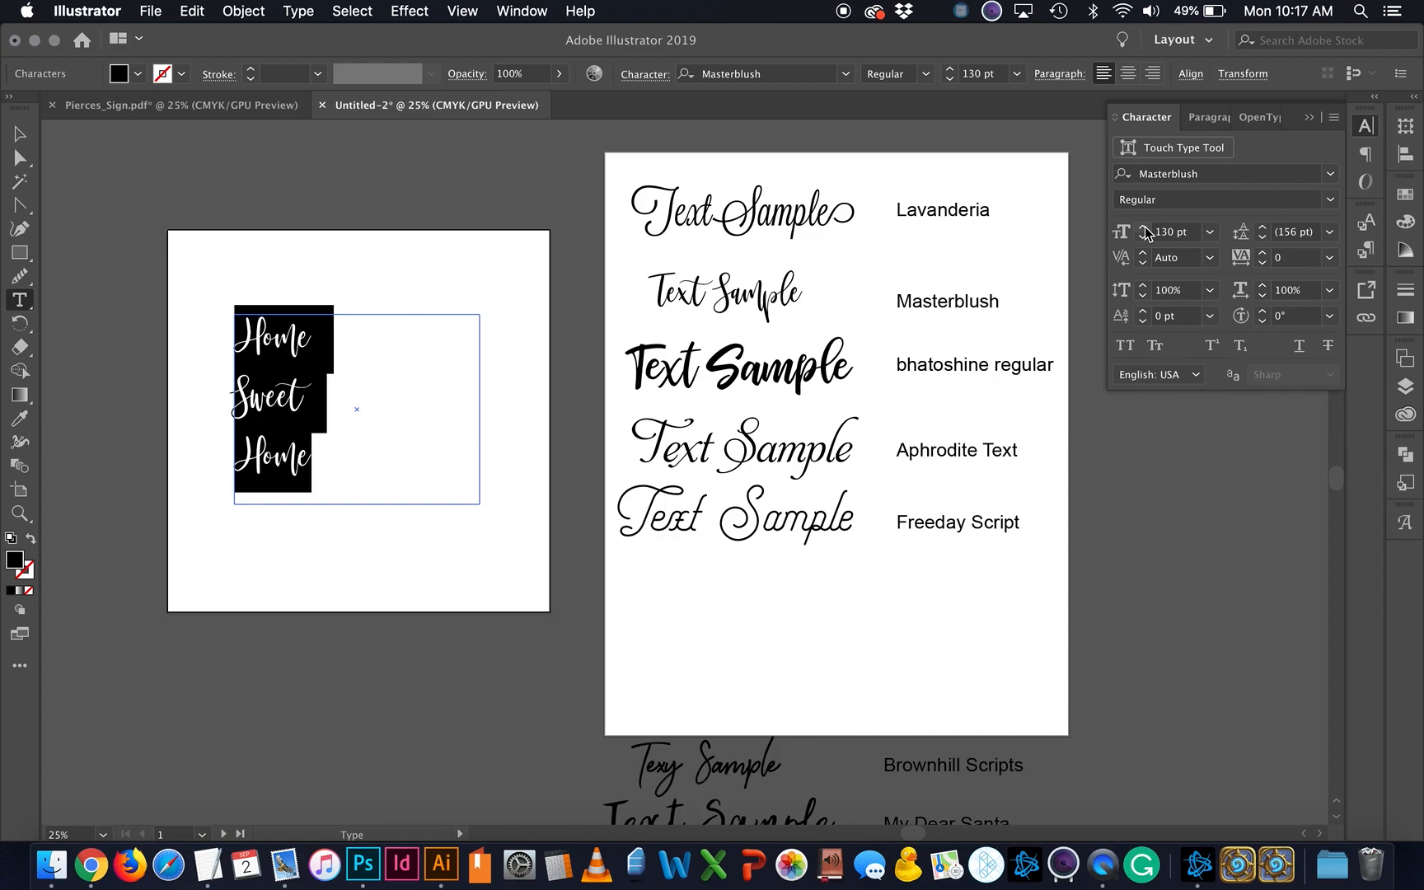
shift+click(1145, 228)
click(1145, 231)
click(1144, 231)
click(1144, 231)
click(1144, 231)
click(1145, 231)
click(1144, 231)
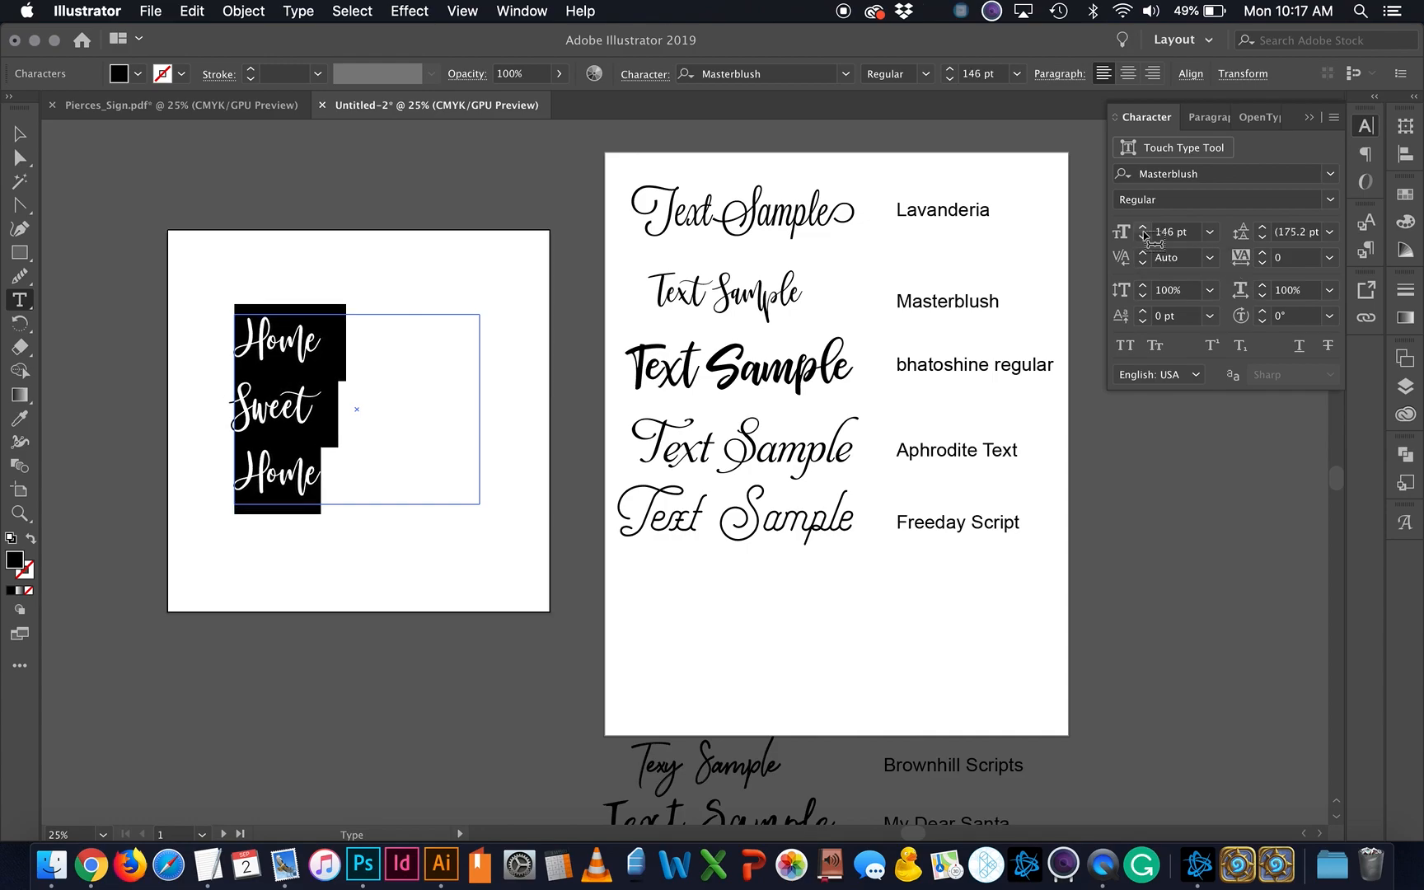
shift+click(1144, 231)
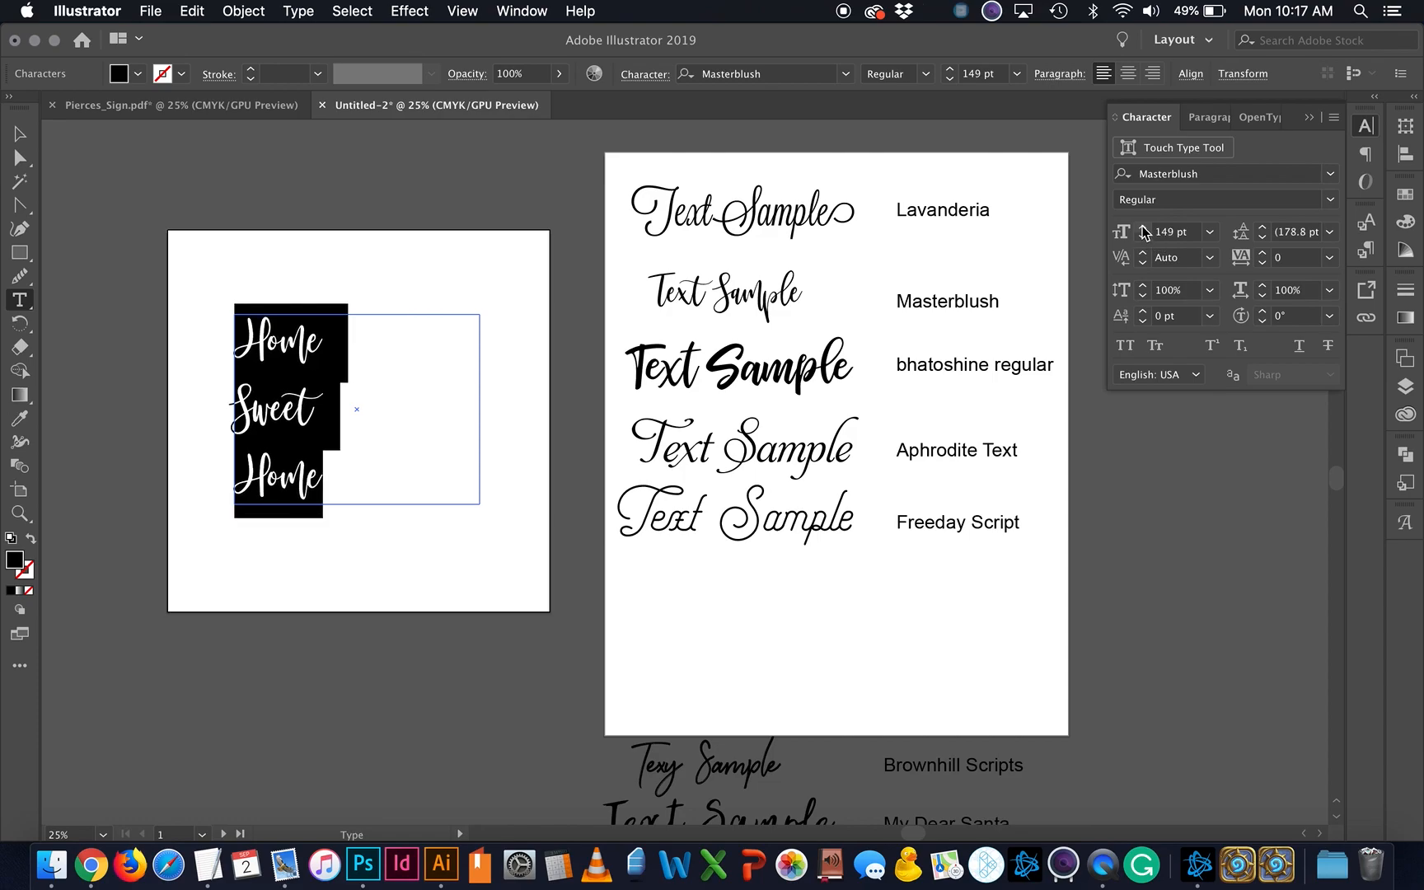
shift+click(1144, 230)
shift+click(1144, 231)
shift+click(1144, 231)
shift+click(1144, 231)
shift+click(1144, 231)
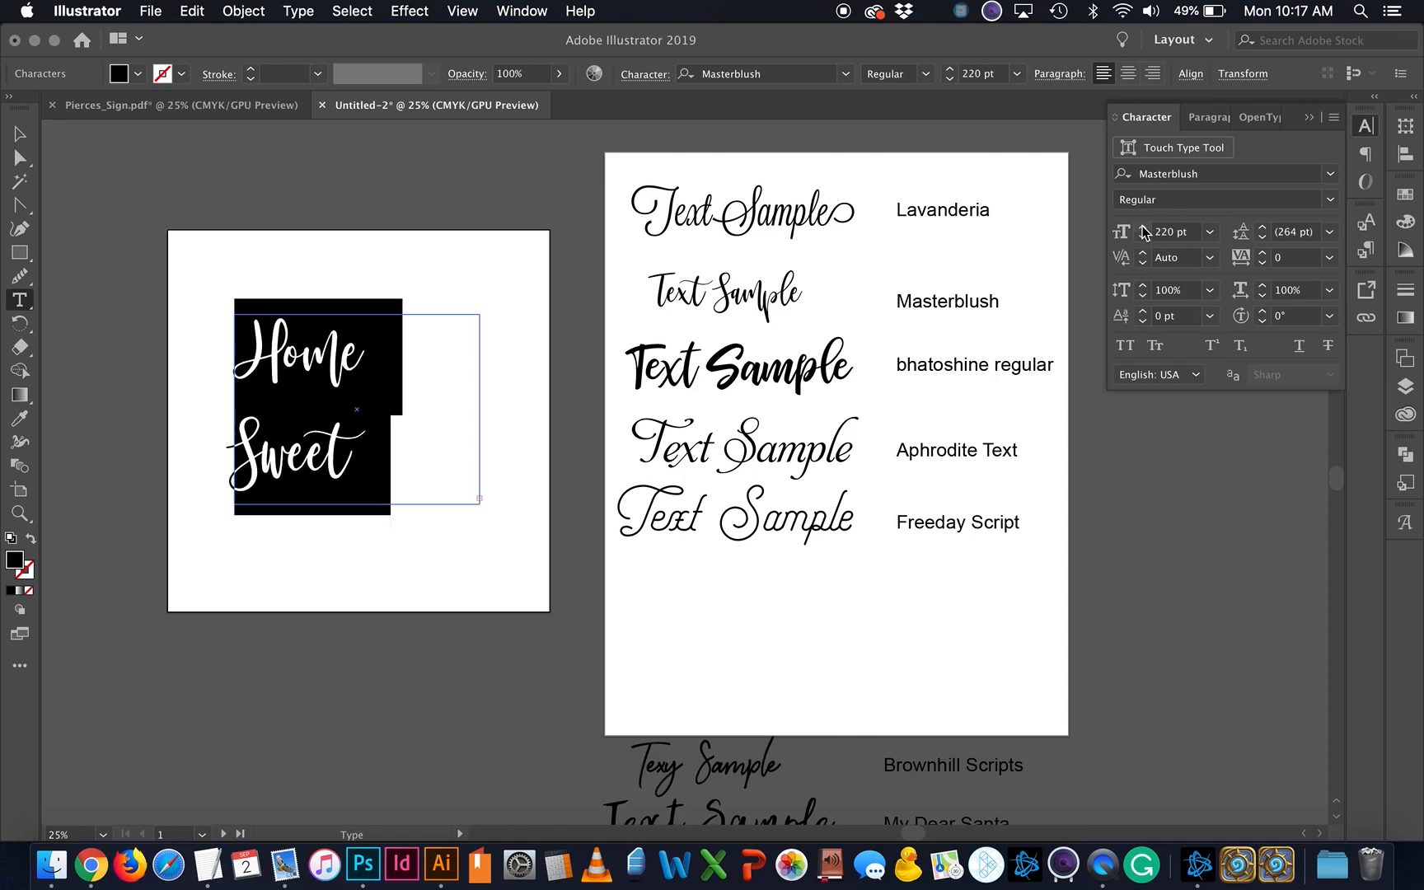
shift+click(1144, 231)
shift+click(1144, 230)
shift+click(1145, 231)
shift+click(1144, 230)
Step: Enlarge the text frame, move it higher, and tighten leading to 250 pt
click(20, 134)
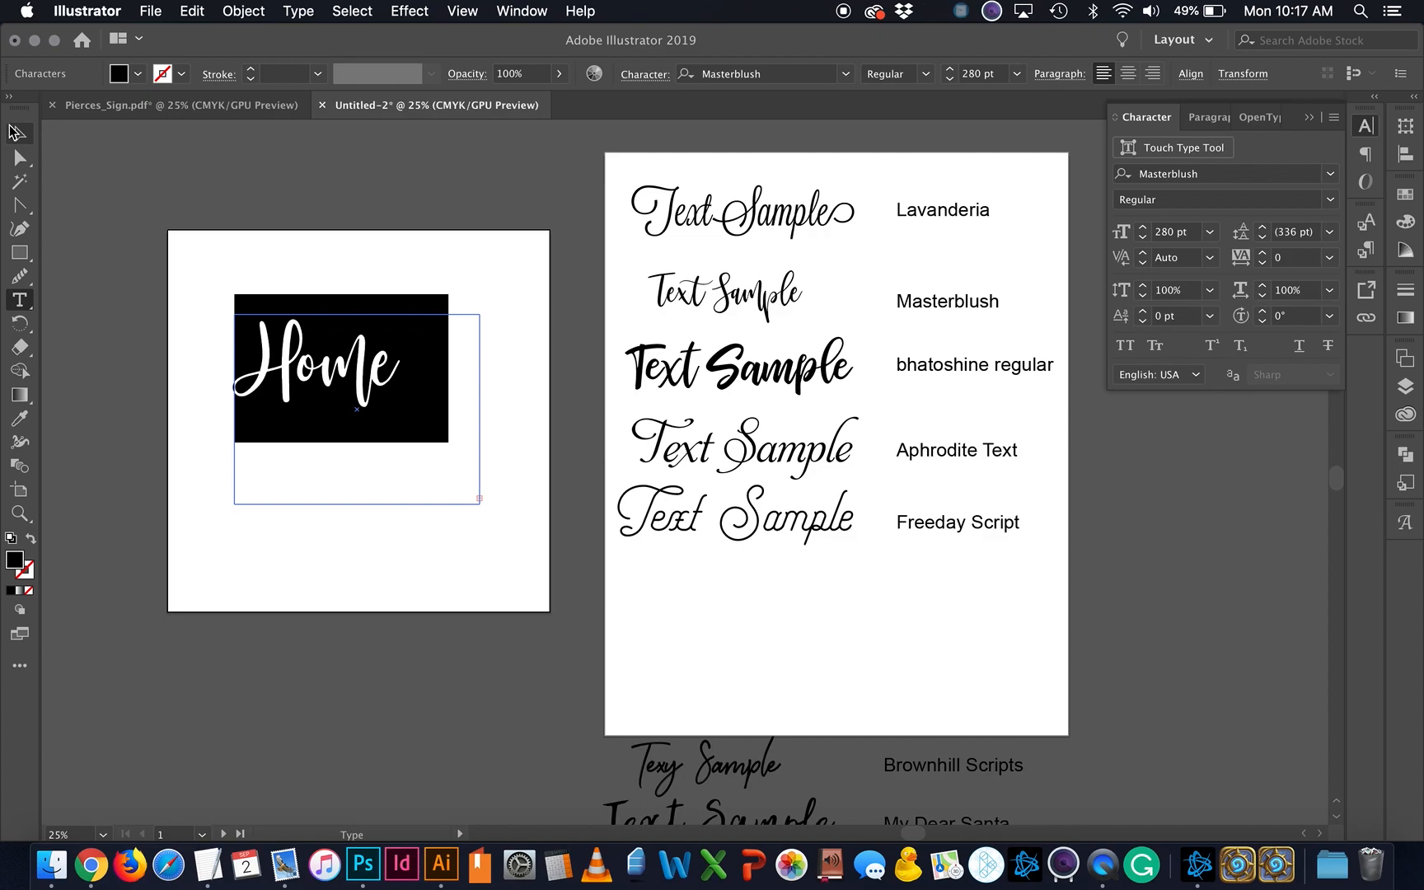
drag(481, 503, 532, 714)
drag(301, 478, 301, 416)
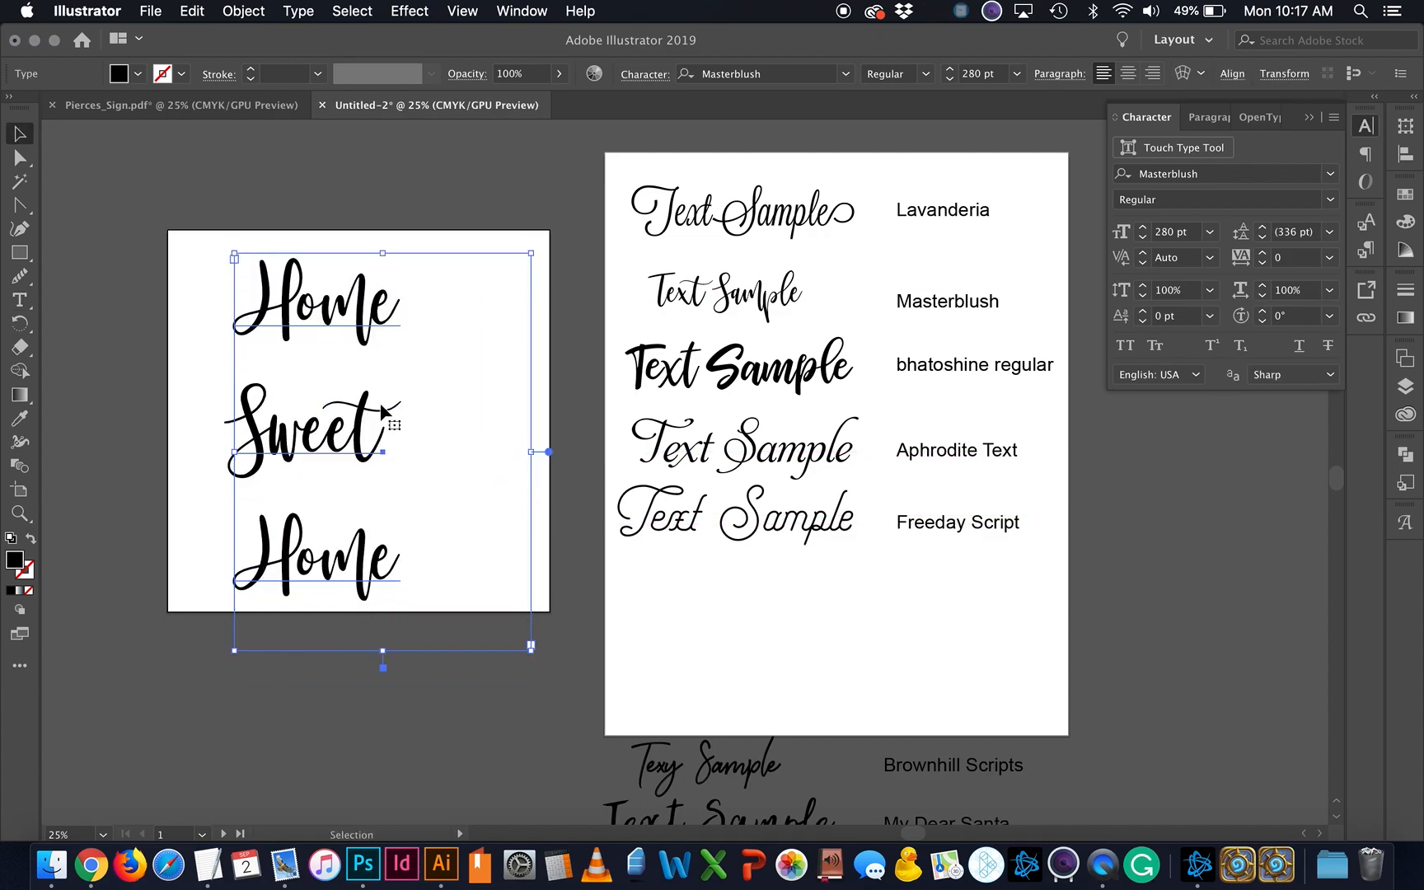
click(1262, 238)
click(1262, 238)
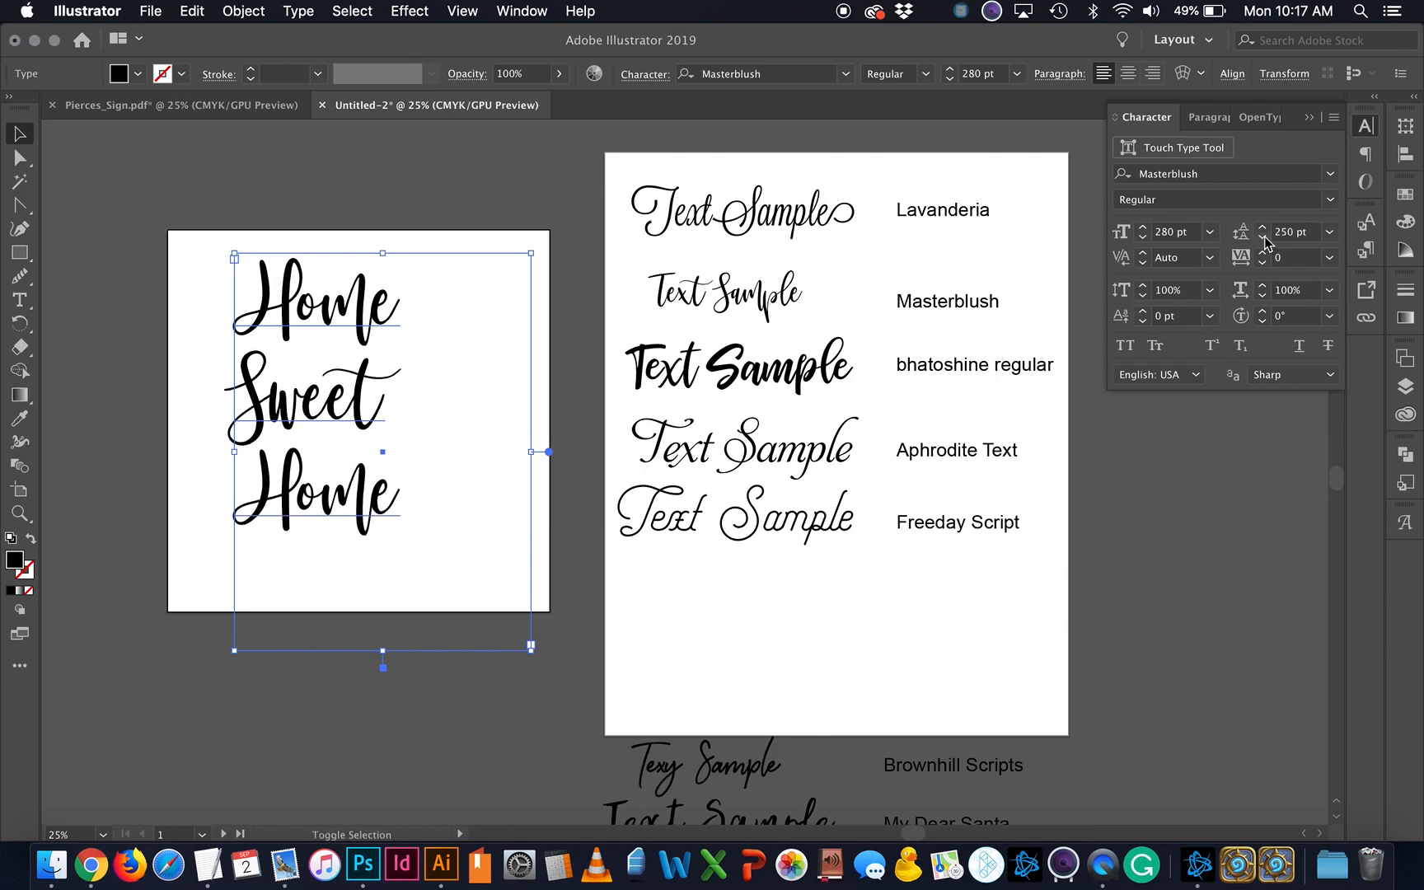
drag(527, 644, 455, 566)
click(454, 584)
Step: Enlarge the word Sweet to 380 pt
scroll(455, 584, left, 4)
double_click(455, 420)
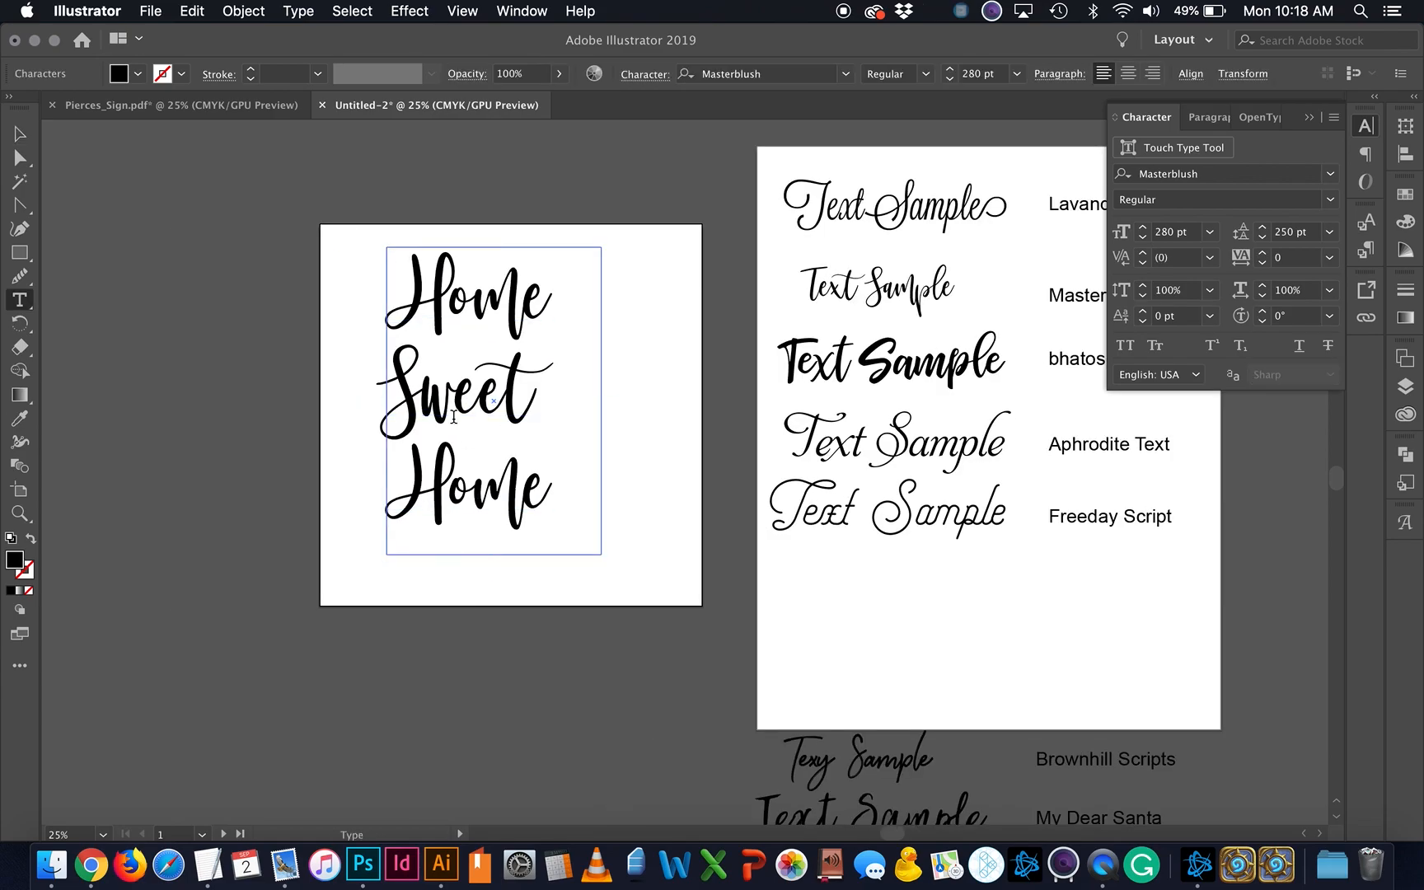
double_click(478, 408)
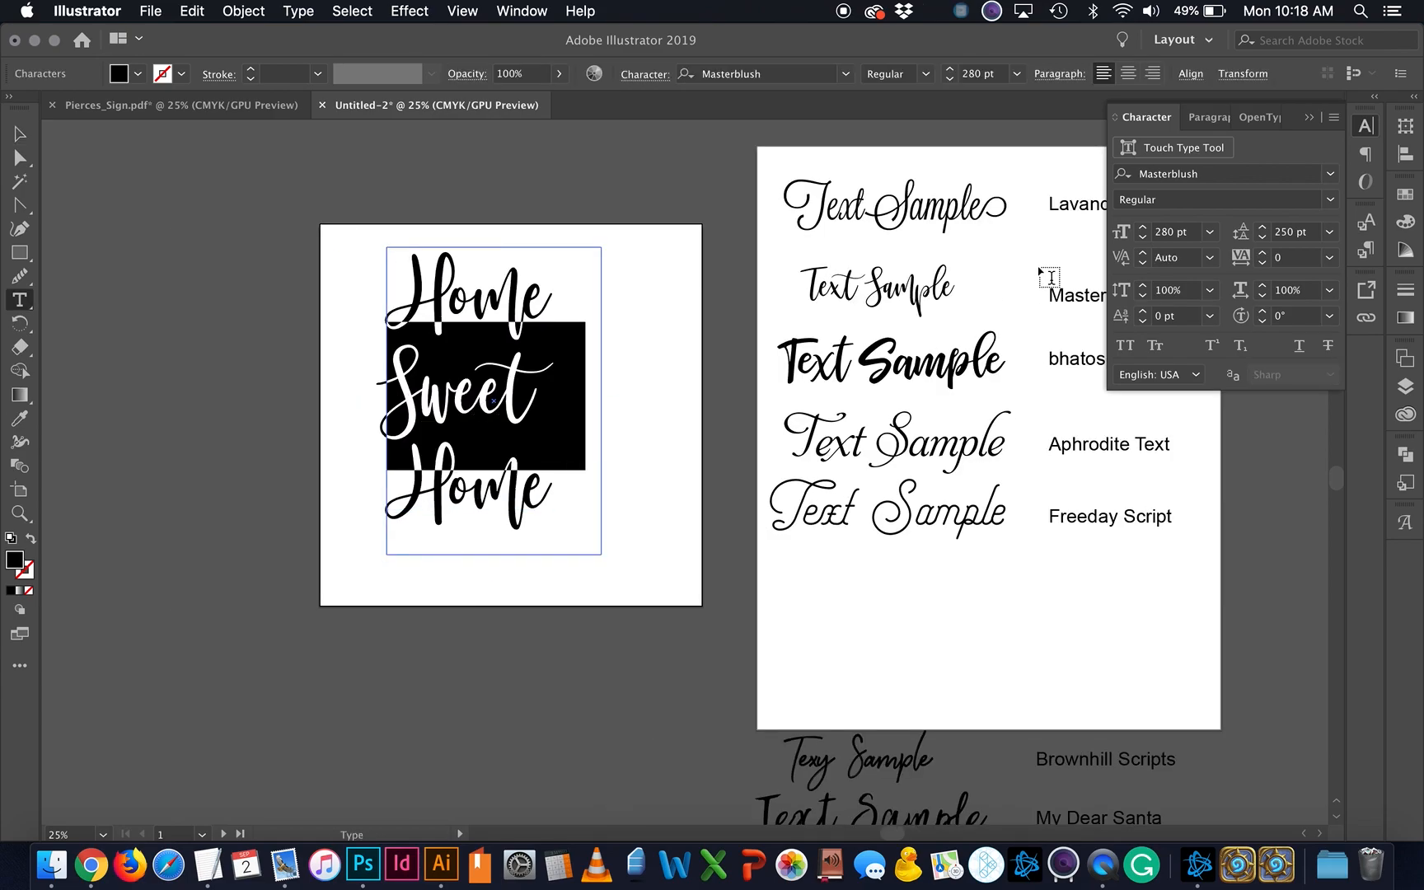
click(1144, 228)
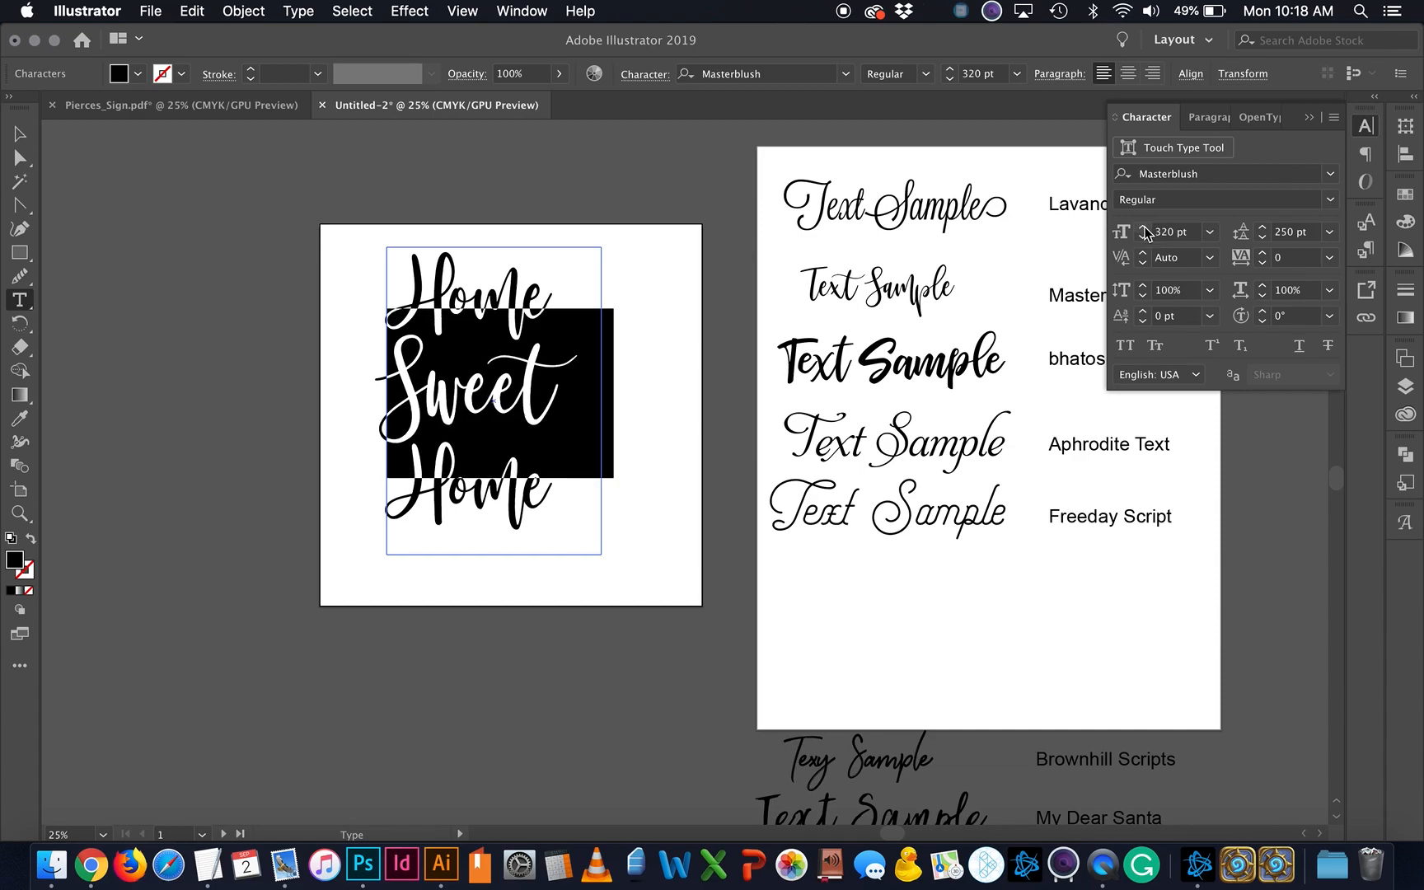
click(1263, 229)
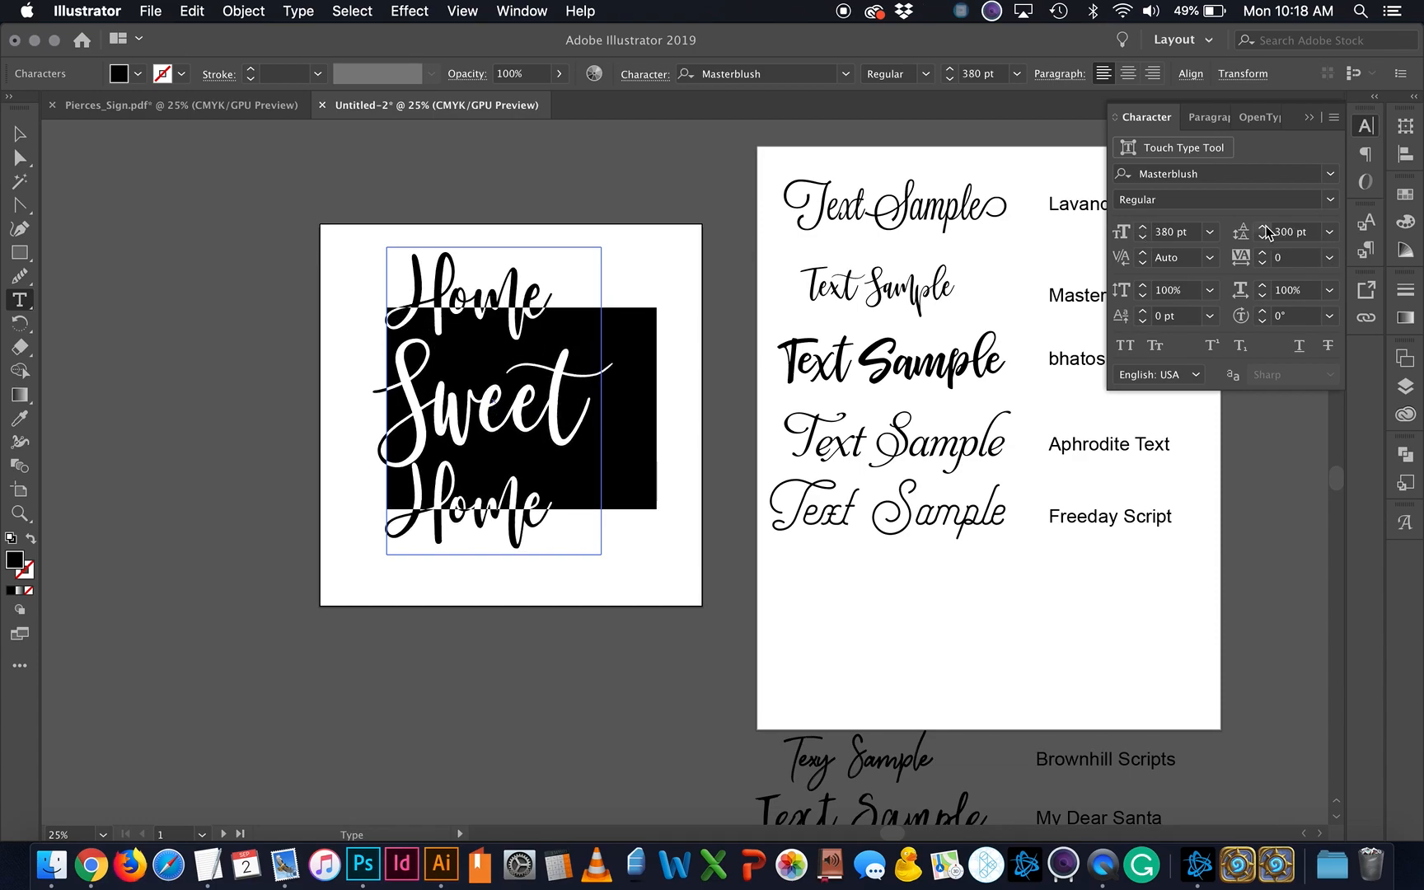
click(19, 134)
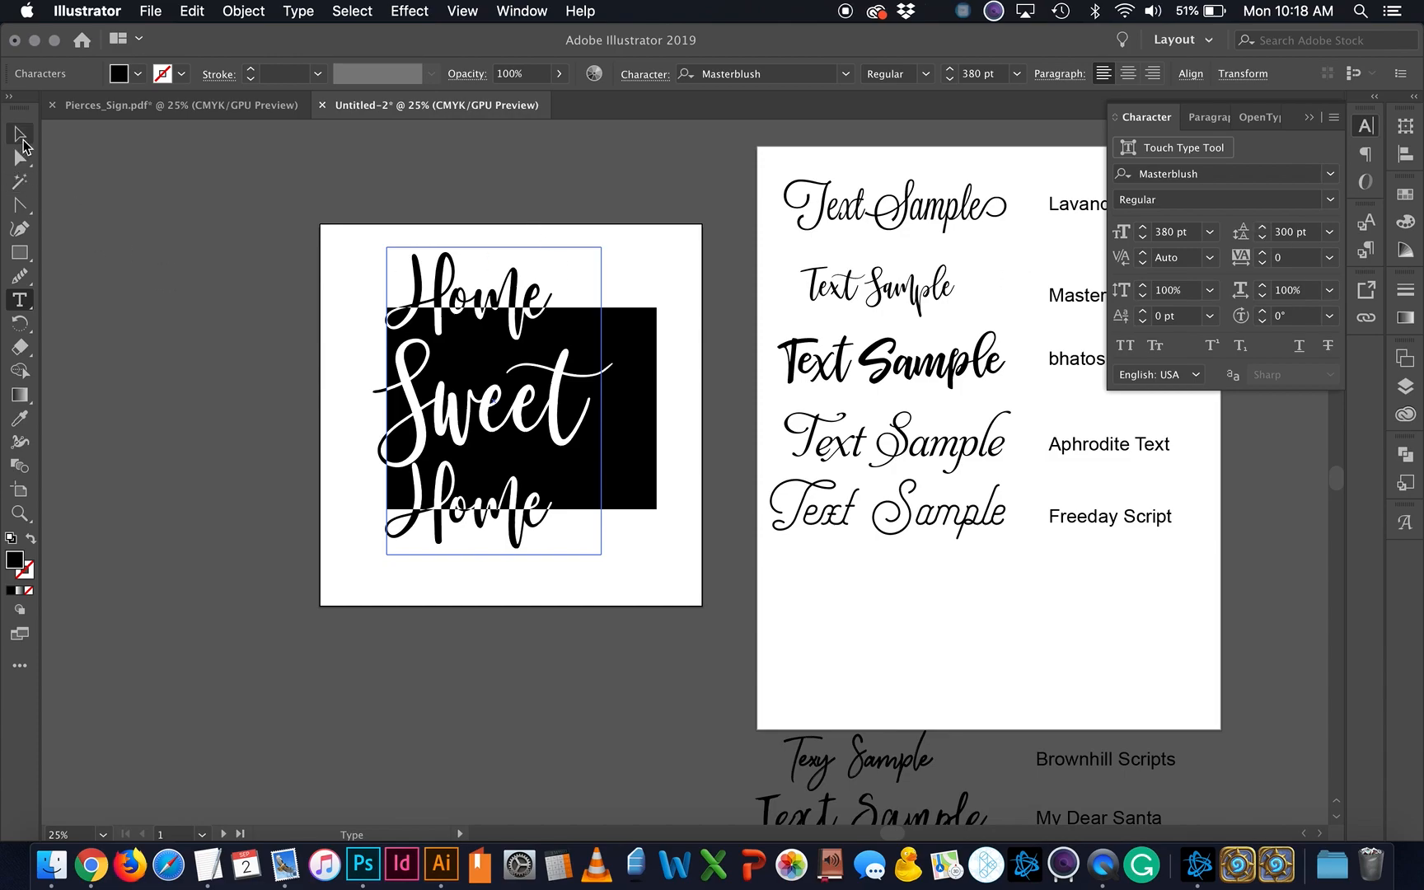
Step: Center-align the three lines and centre the text block on the first artboard
click(257, 598)
drag(565, 424, 589, 433)
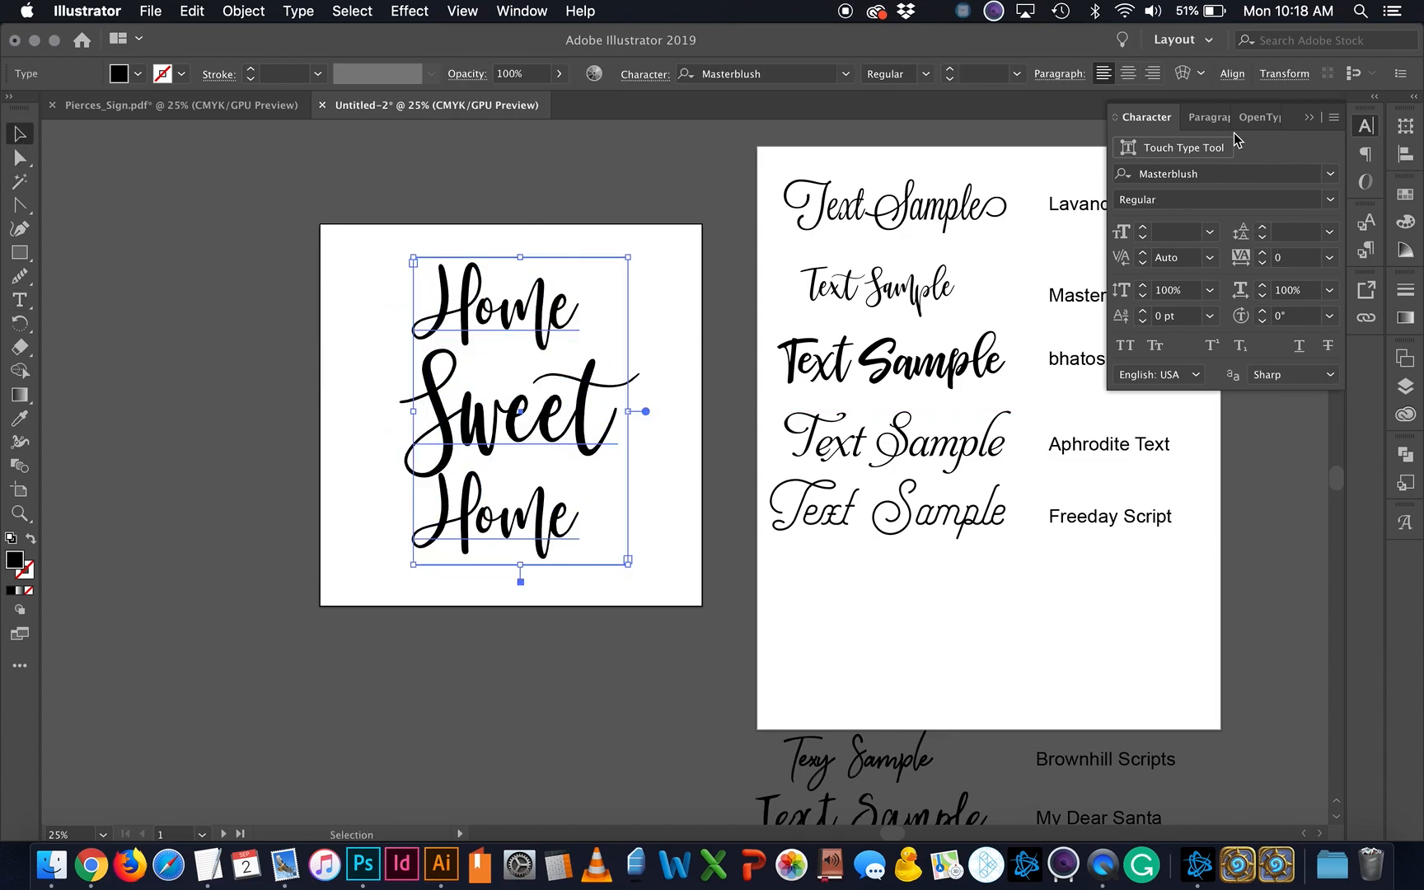
click(1208, 117)
click(1158, 149)
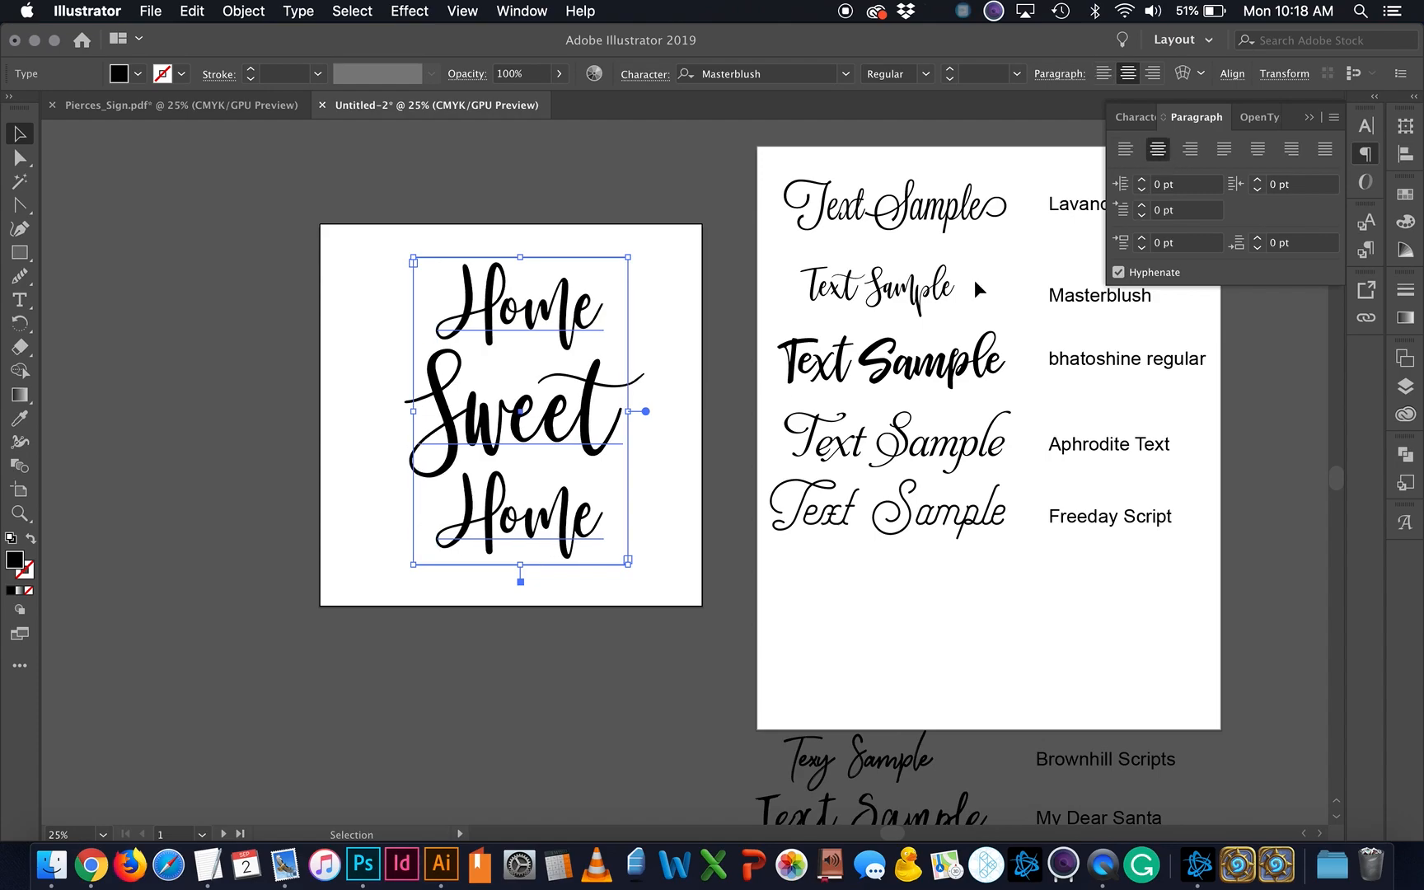
click(669, 613)
drag(608, 419, 587, 419)
click(666, 602)
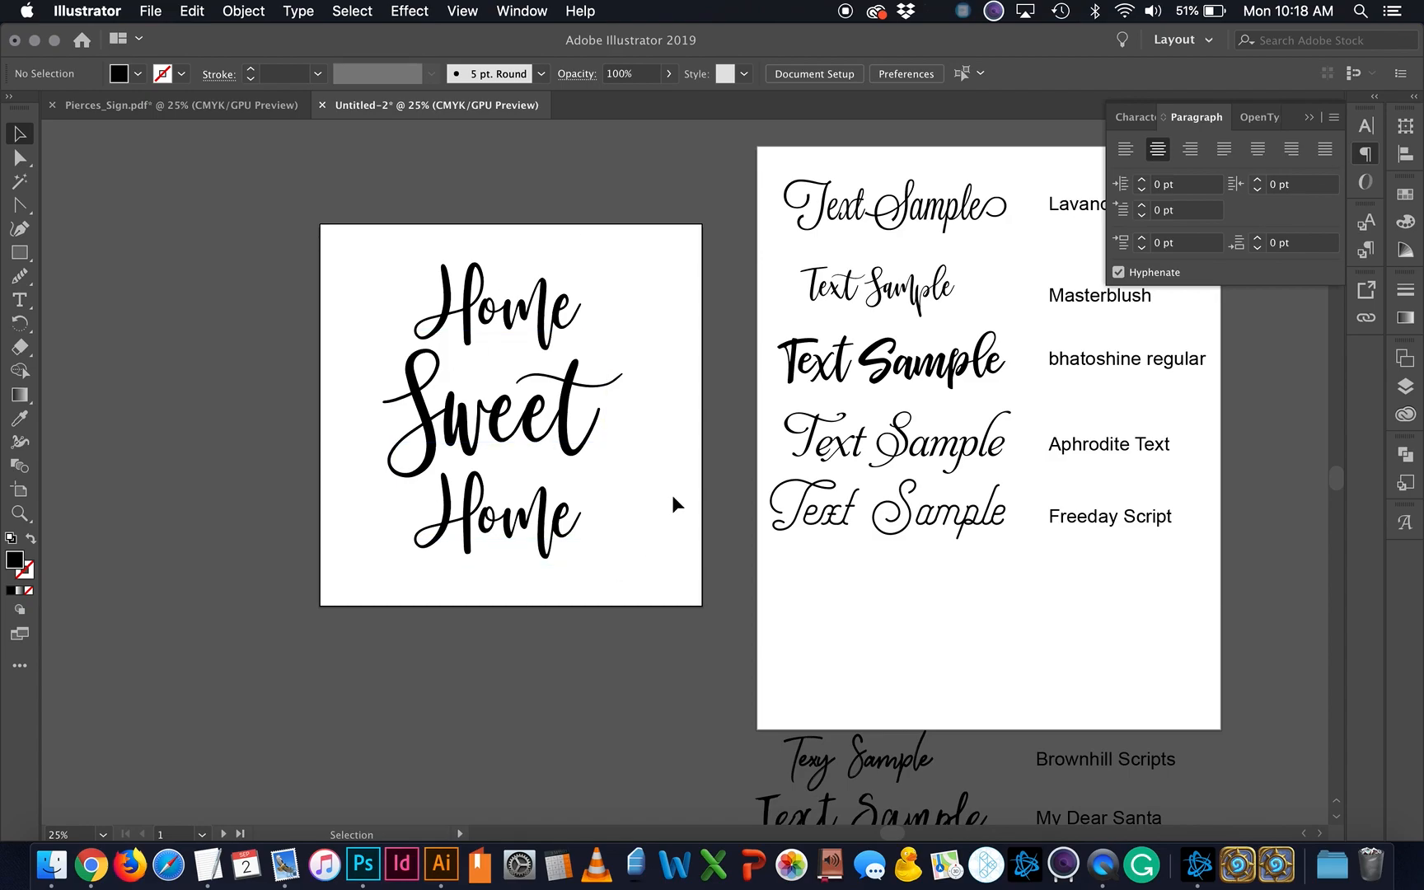
Step: Choose the Ellipse tool from the shape-tool flyout
click(25, 260)
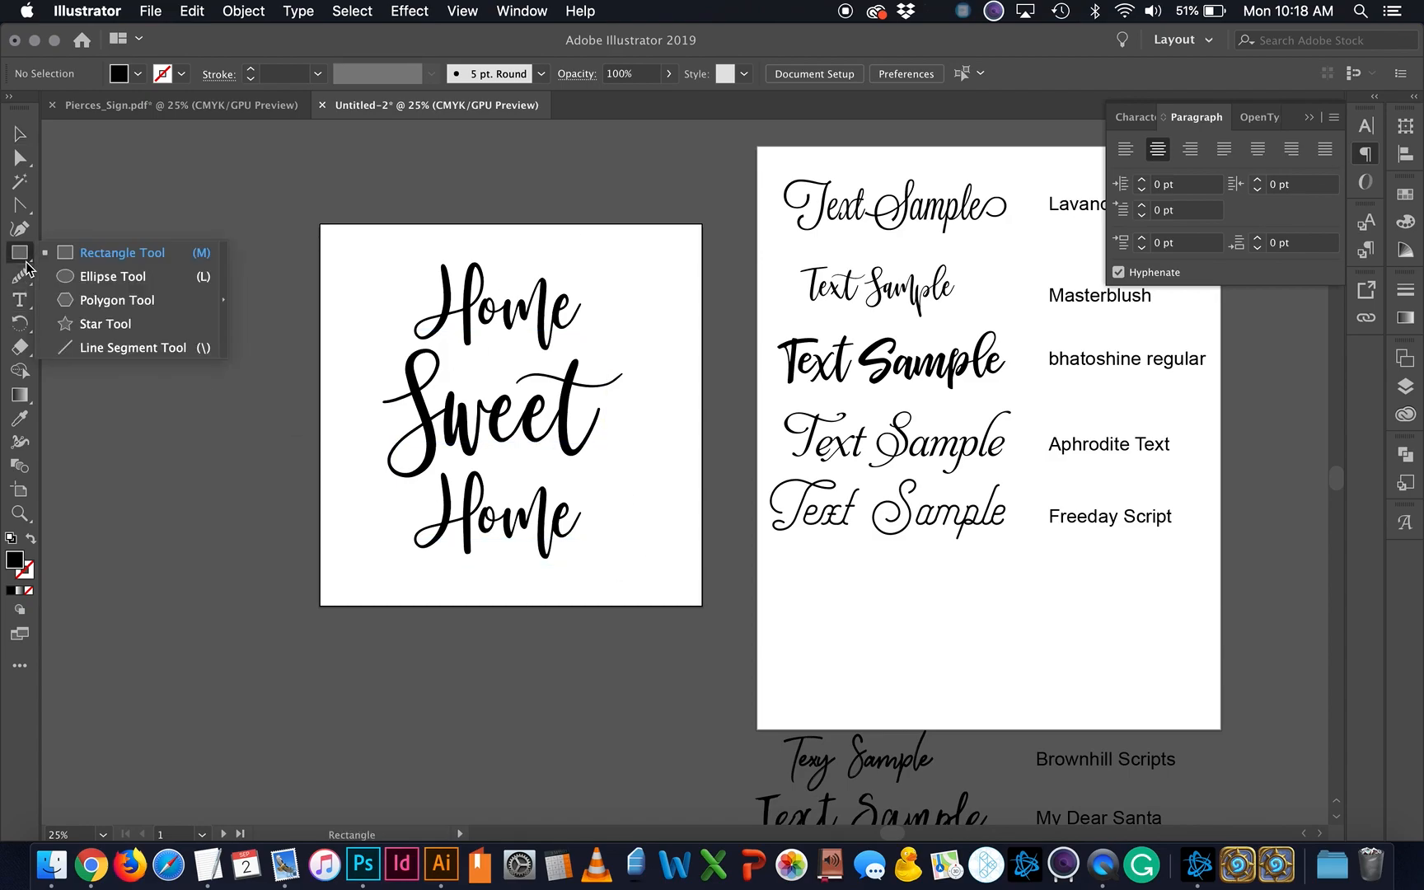
click(67, 279)
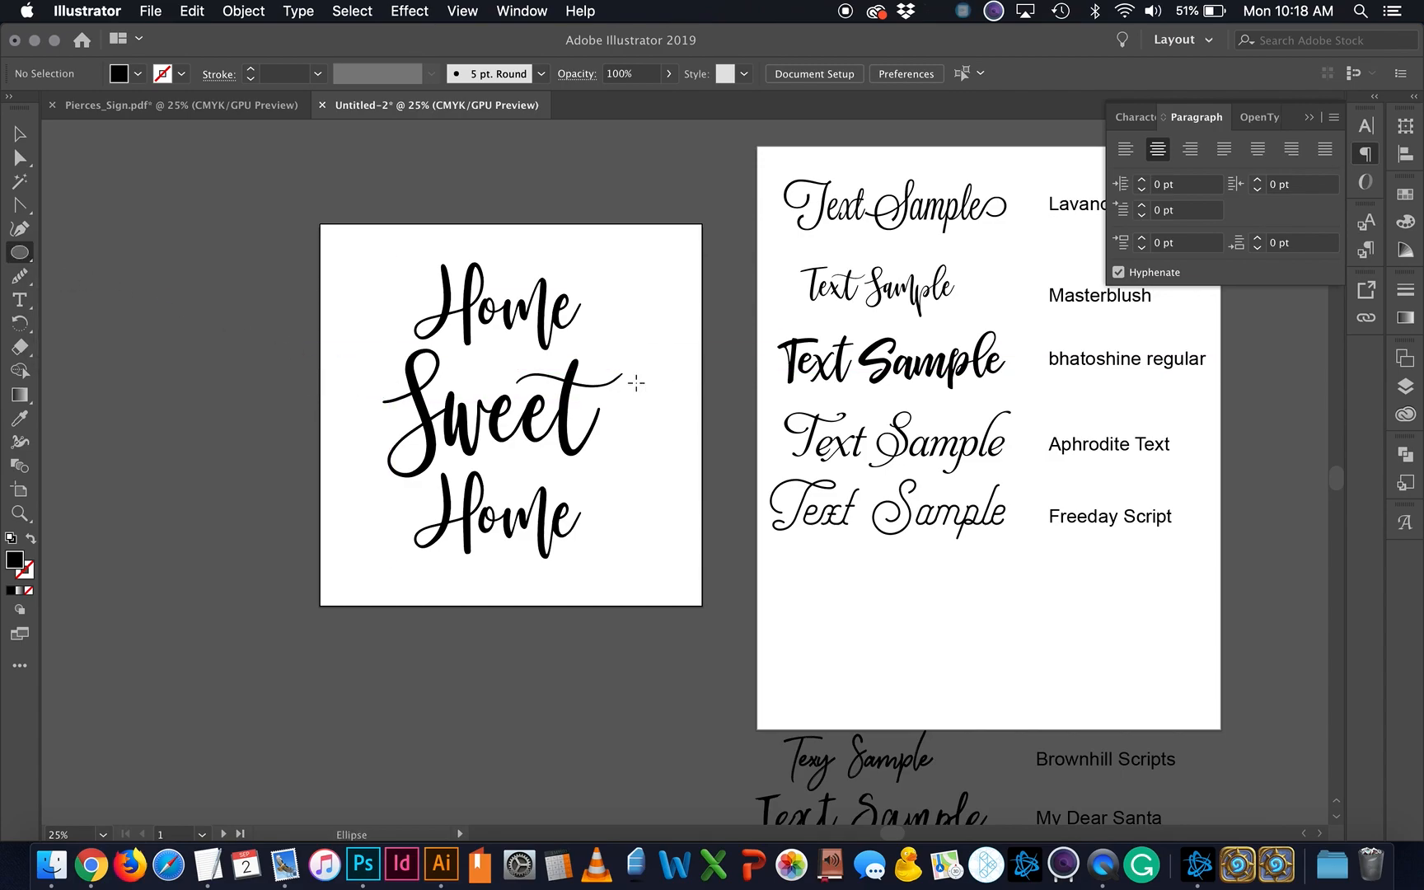
click(18, 258)
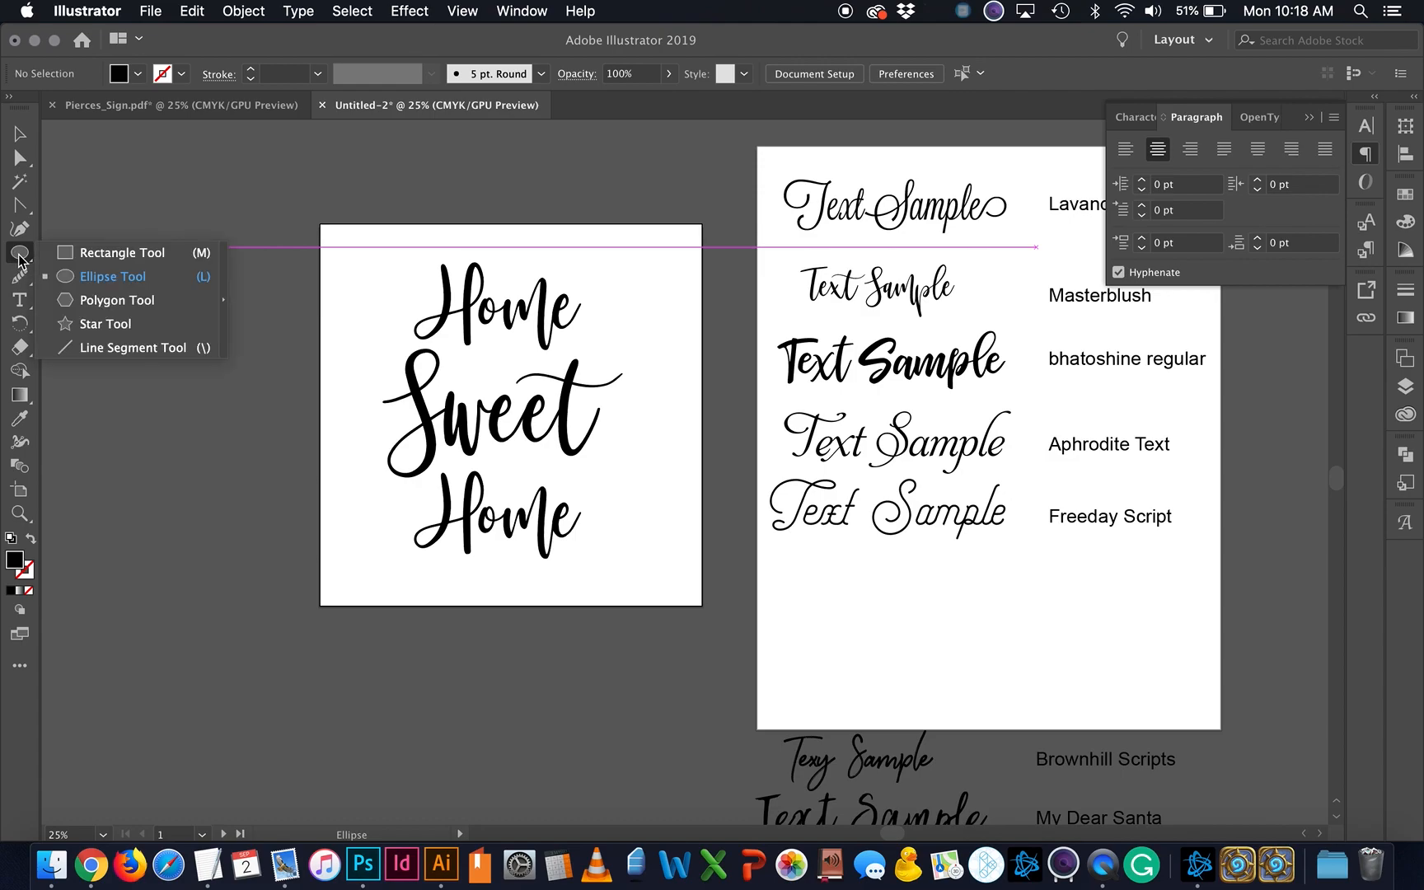
click(80, 251)
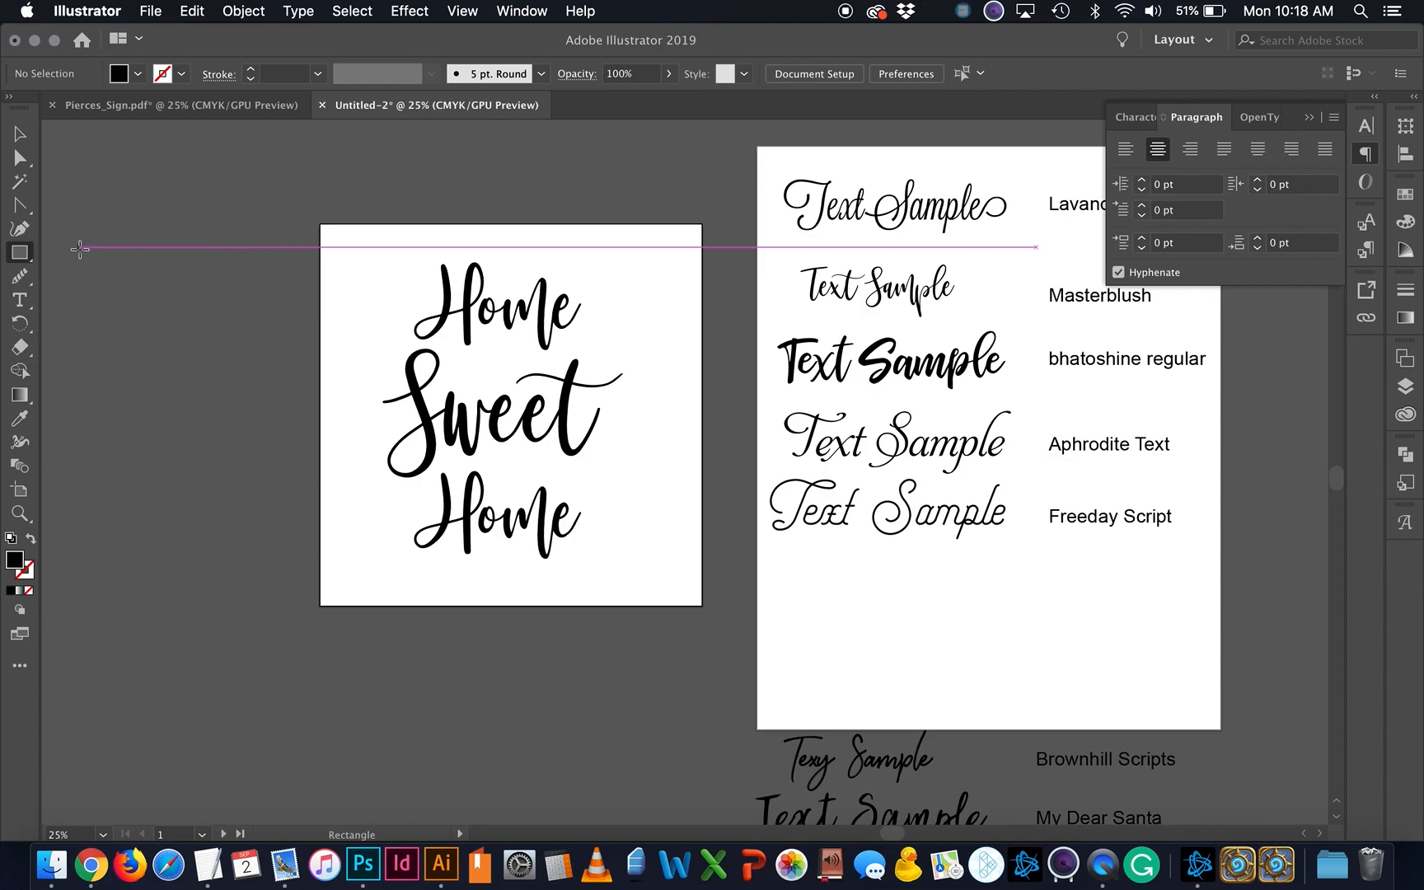
click(18, 254)
click(87, 277)
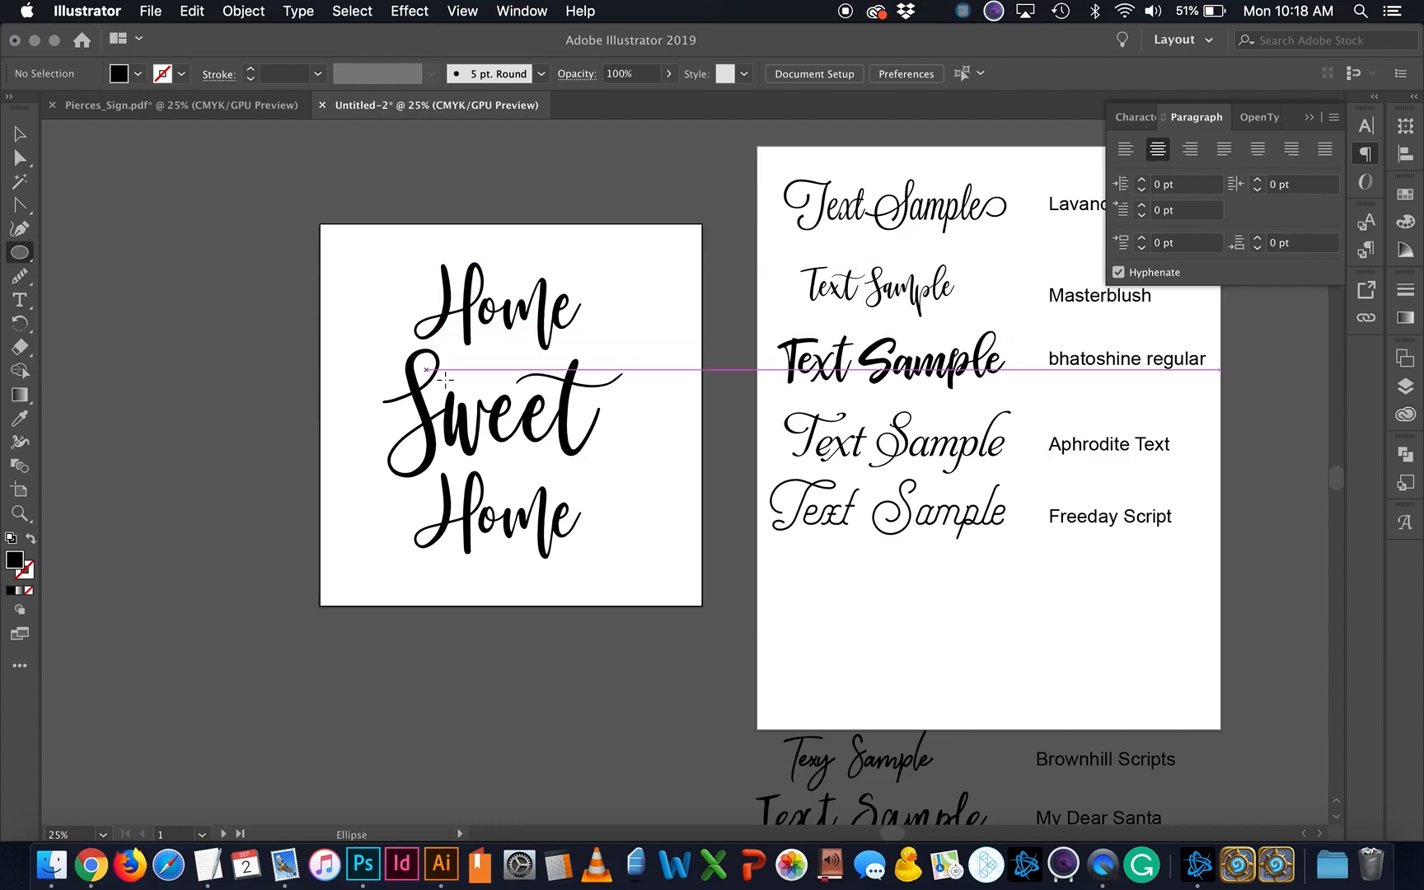
Step: Create a 14 in wide, 14 in tall circle through the Ellipse dialog
click(513, 384)
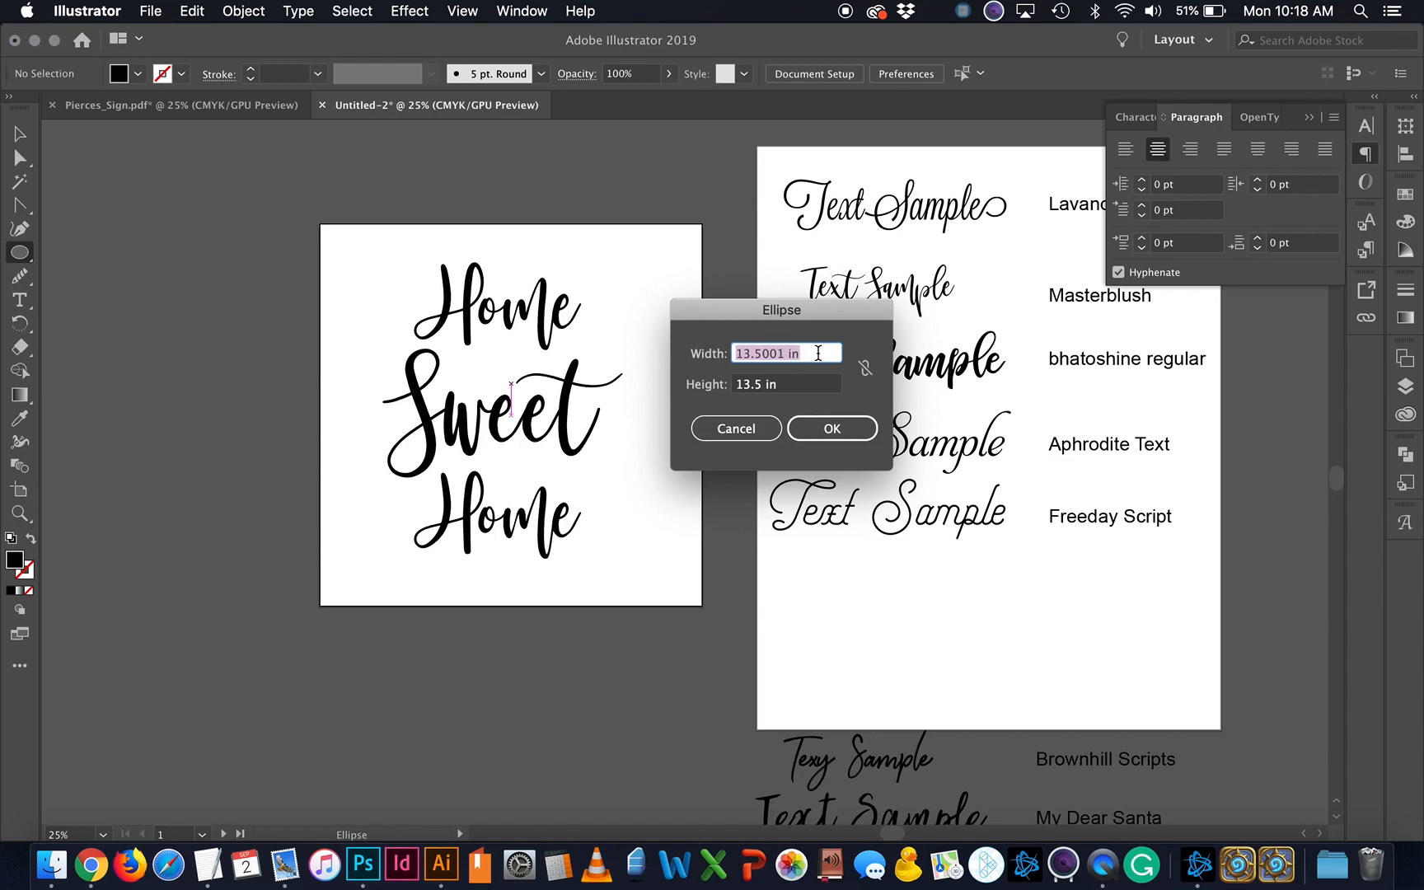
text(14)
key(Tab)
text(1)
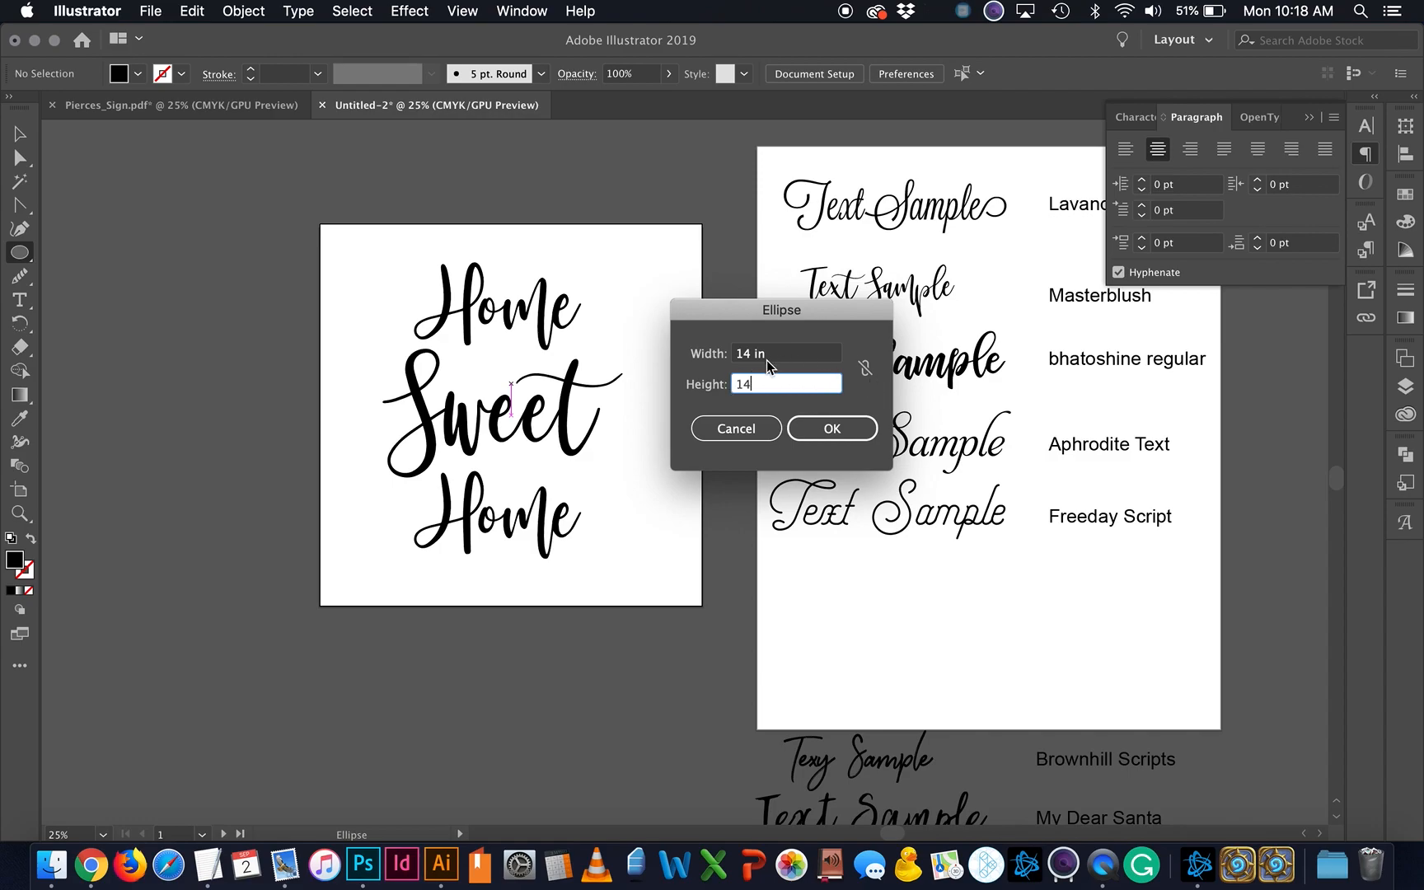
click(865, 369)
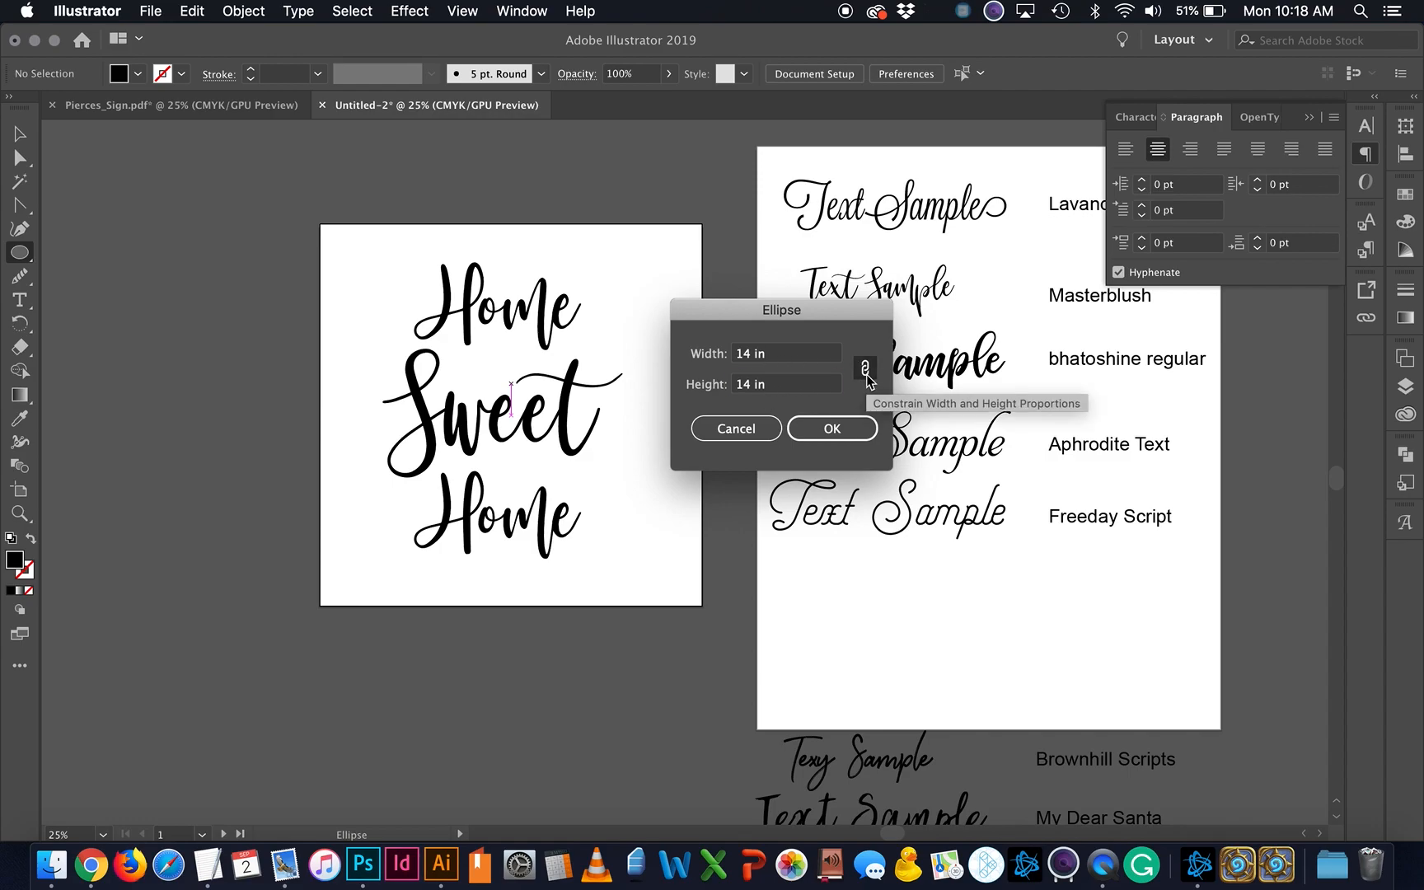
drag(787, 386, 701, 385)
text(15)
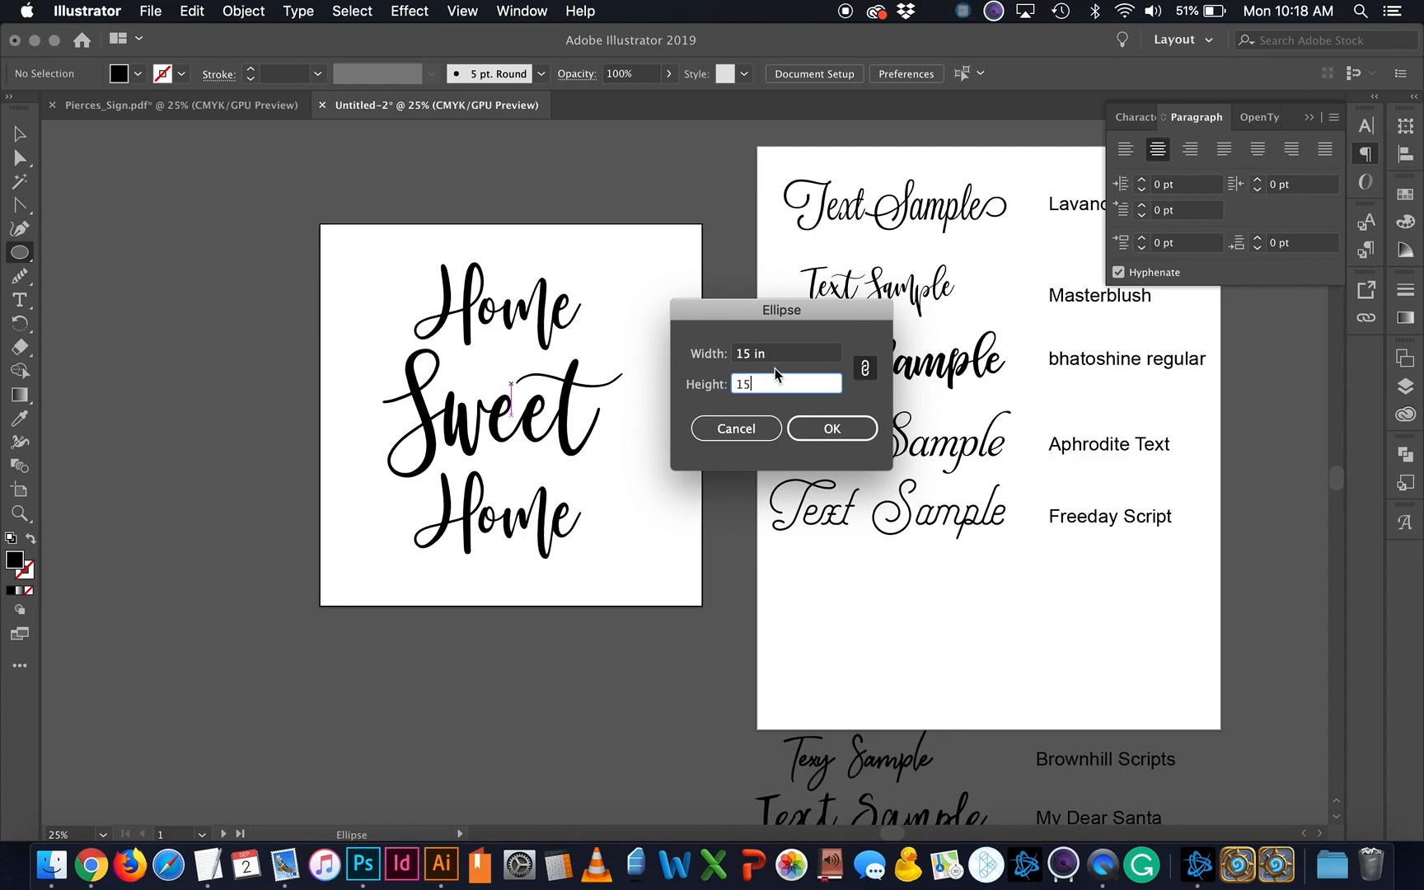
click(864, 369)
drag(824, 354, 697, 356)
text(5)
click(871, 372)
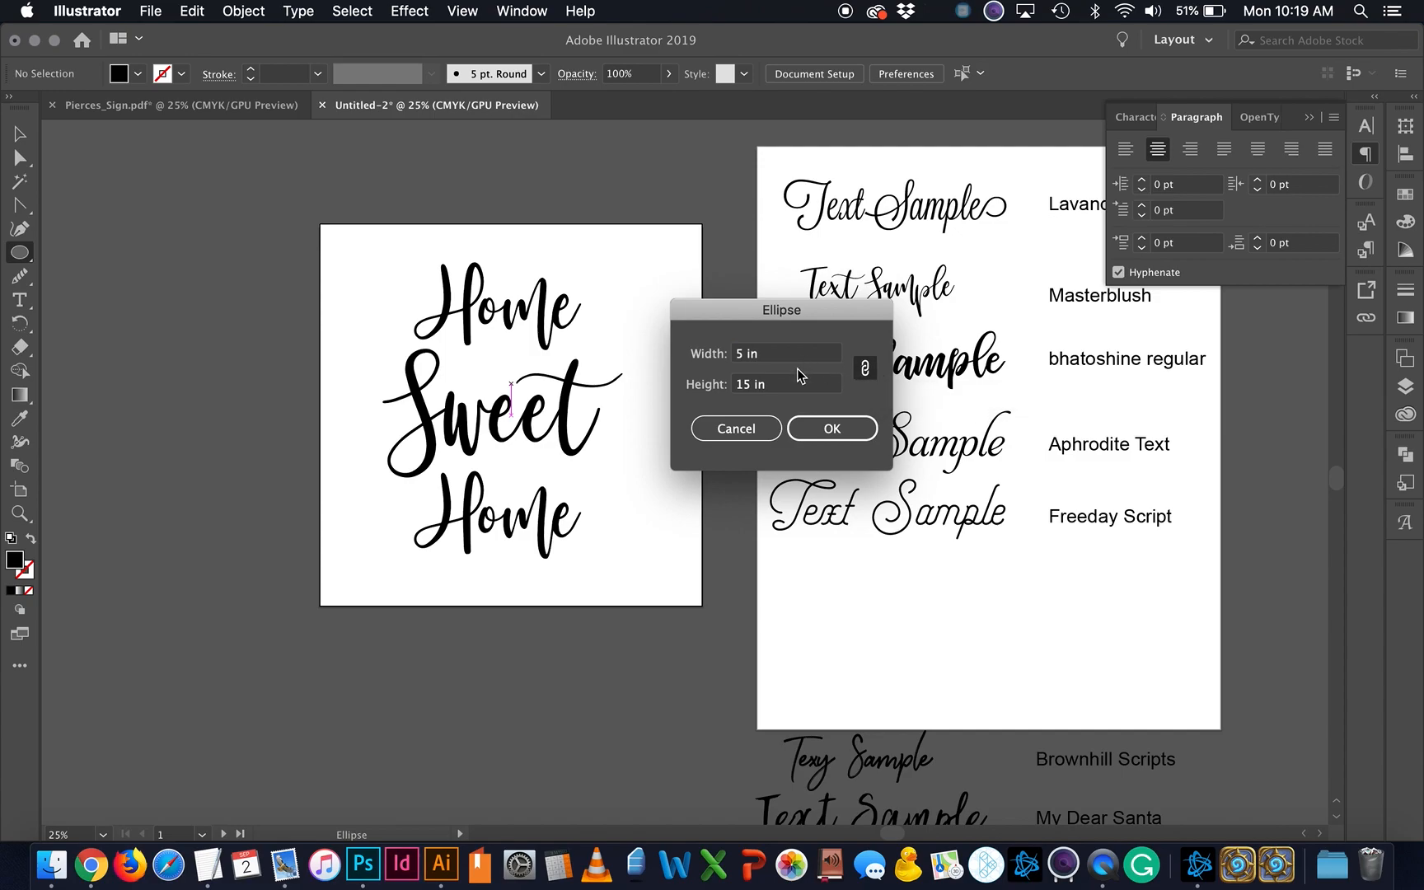
drag(804, 385, 699, 384)
text(14)
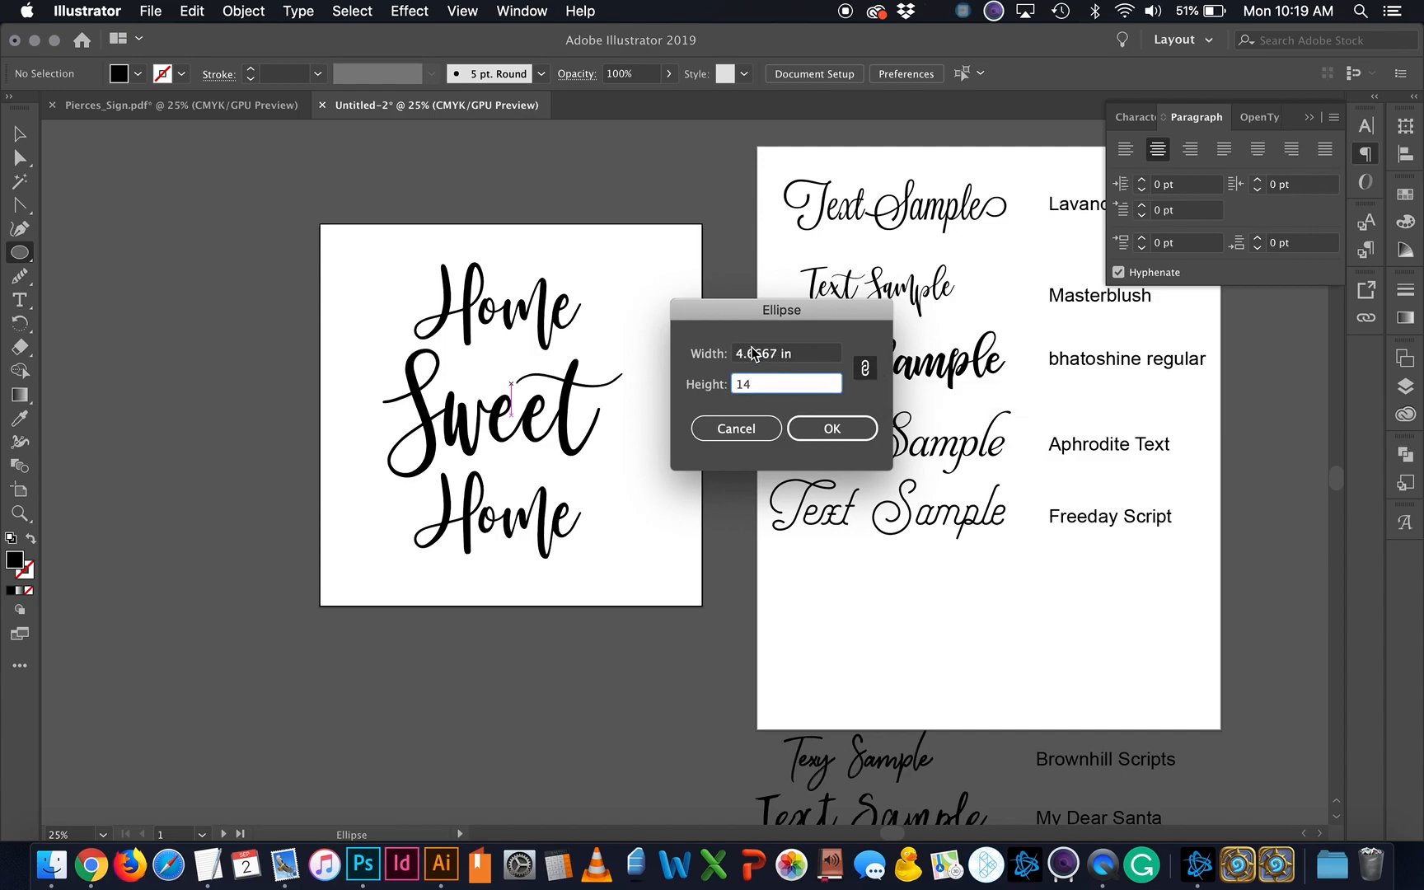
click(866, 369)
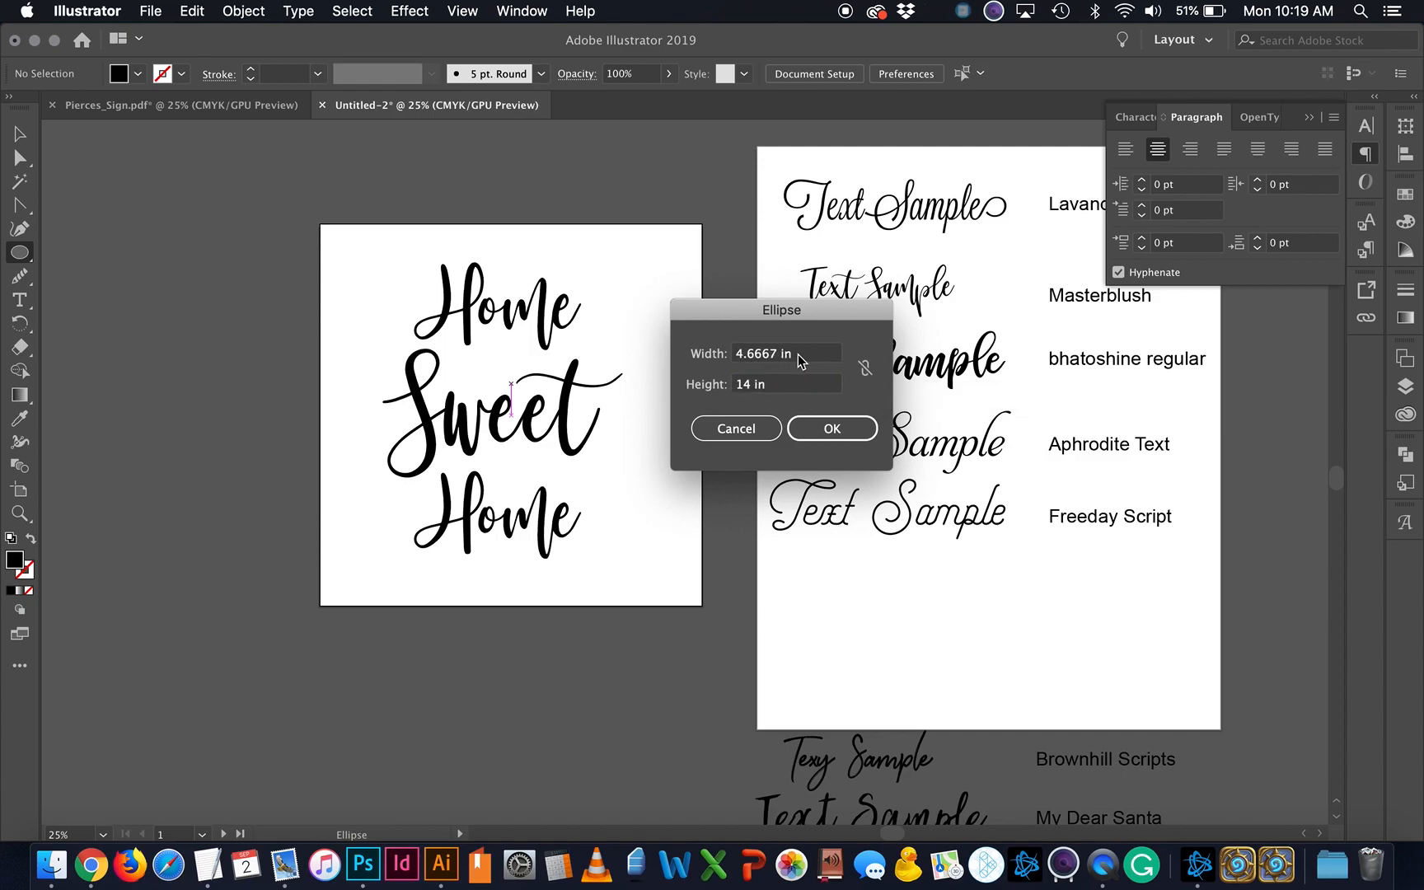
drag(804, 355, 650, 352)
text(14)
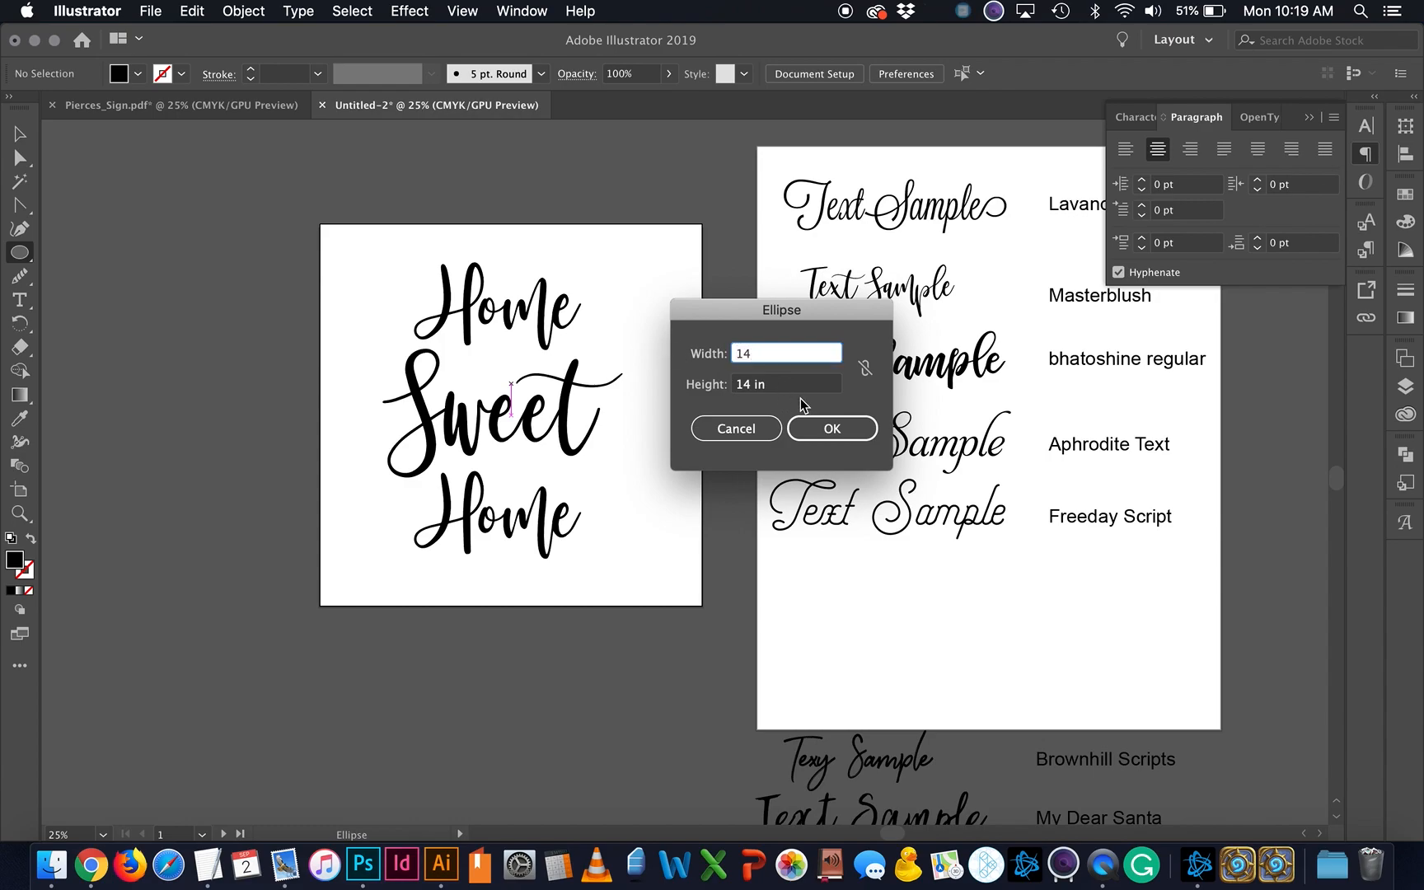
click(841, 424)
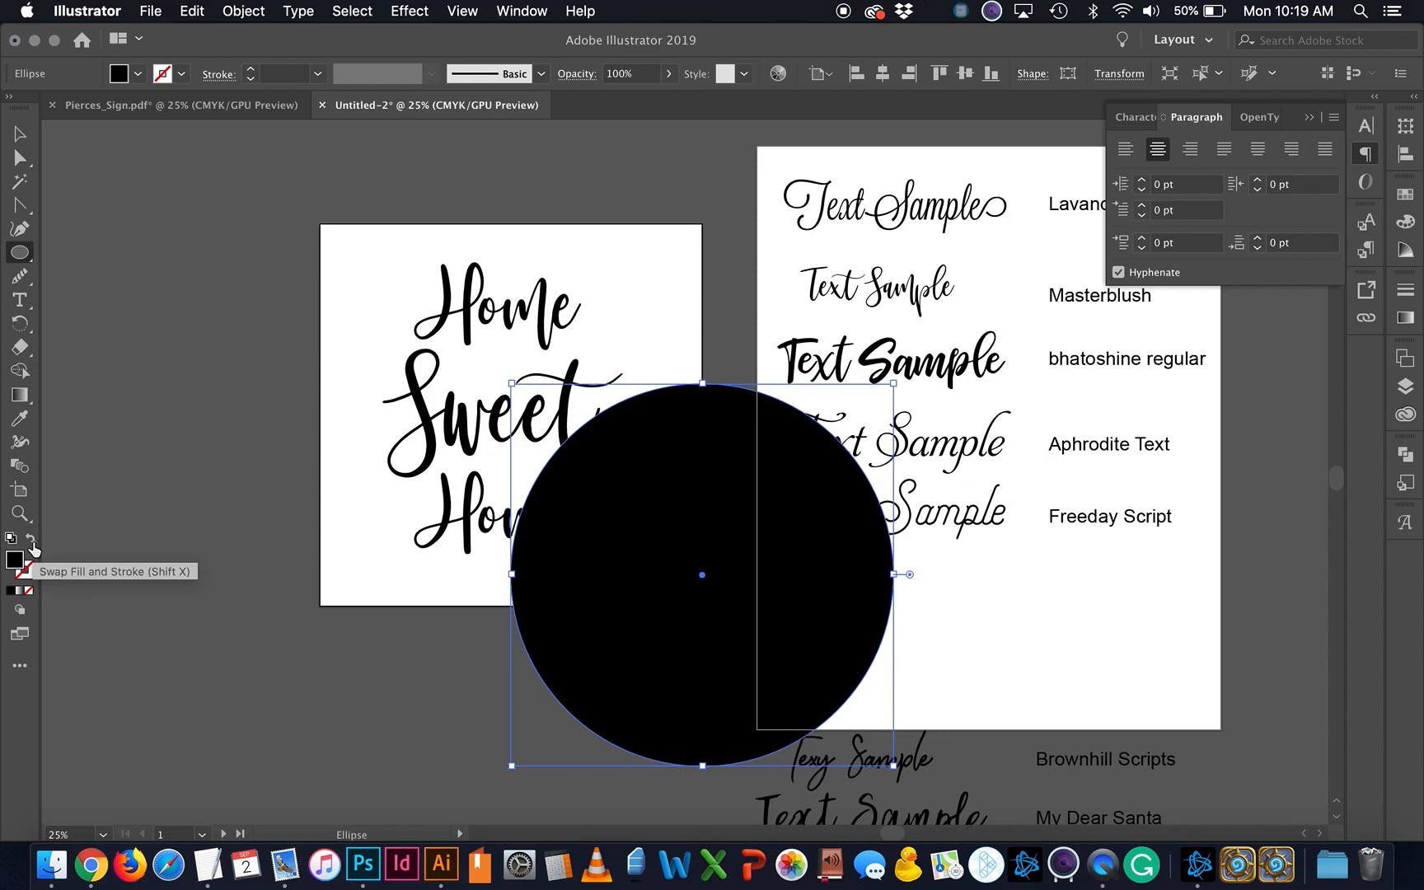
Step: Turn the black circle into an unfilled outline and move it around the Home Sweet Home text
click(31, 541)
click(19, 132)
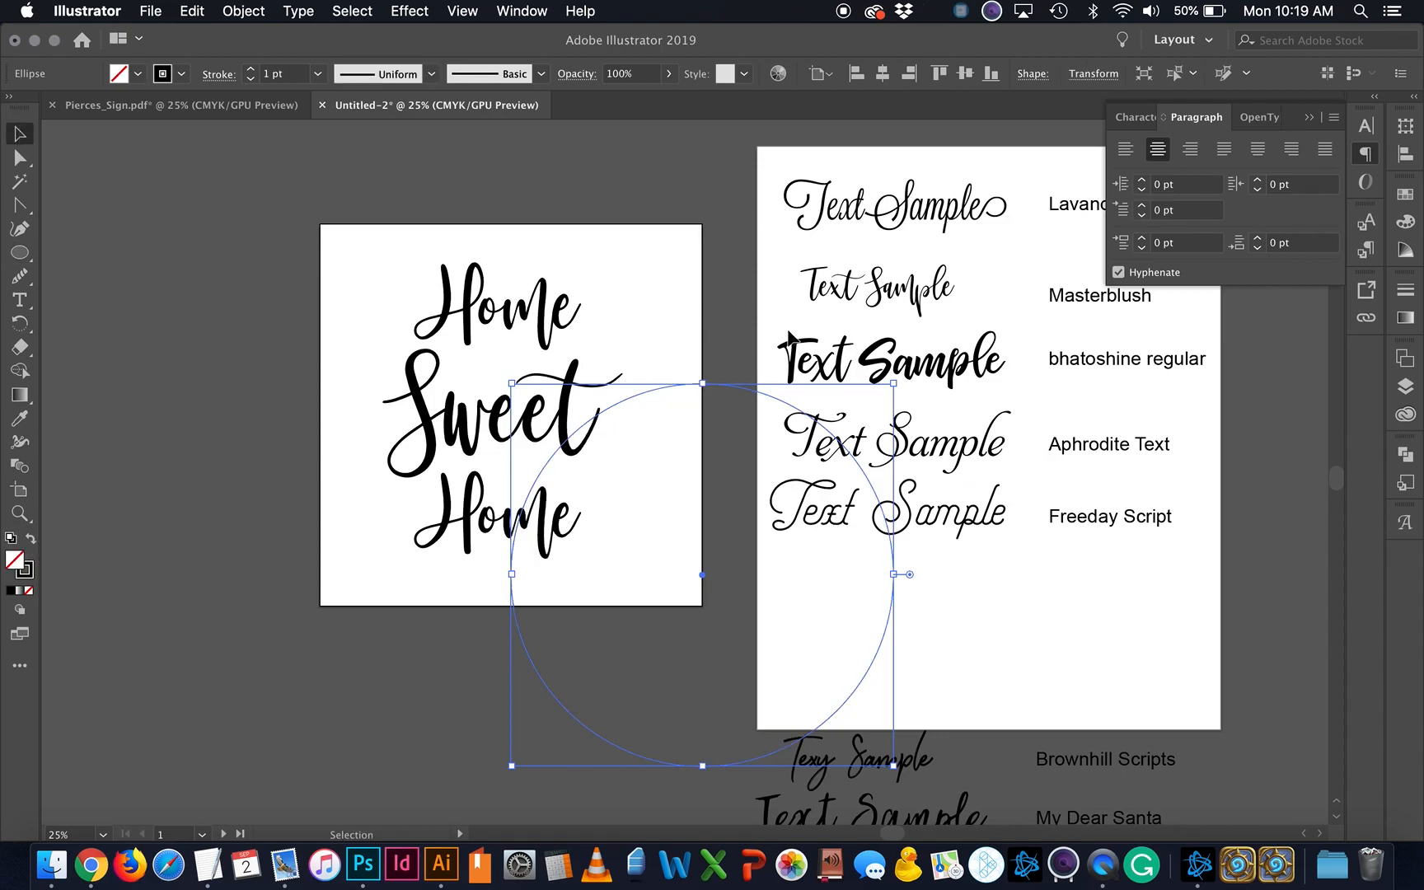
drag(772, 395, 578, 239)
drag(572, 234, 571, 234)
click(584, 584)
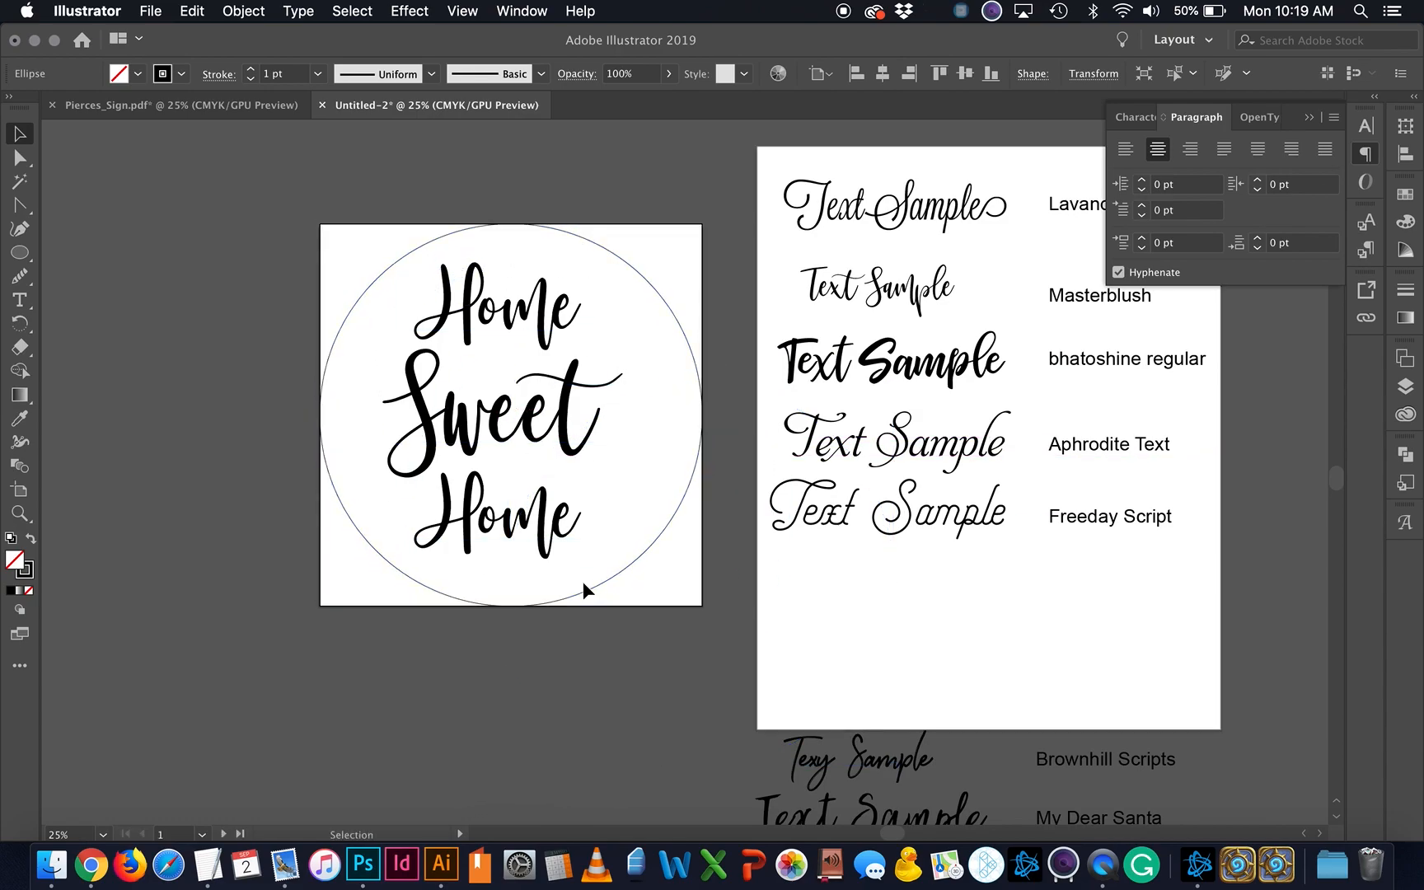
Step: Enlarge the Home Sweet Home text by dragging a corner handle
click(560, 432)
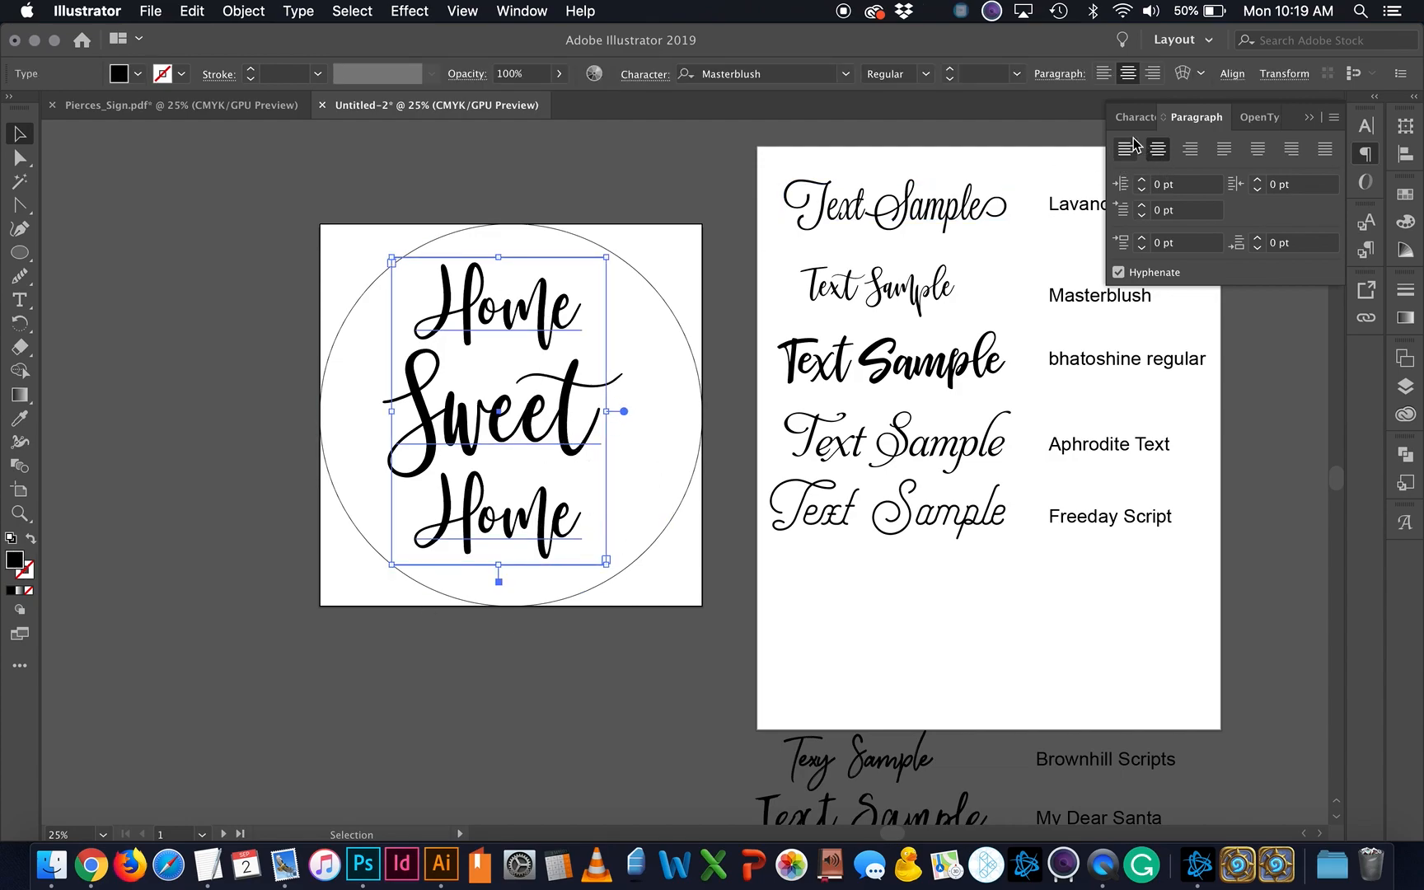
mouse_move(606, 259)
mouse_down()
mouse_move(683, 182)
mouse_move(698, 142)
mouse_move(620, 324)
mouse_move(686, 213)
mouse_move(565, 342)
mouse_move(628, 264)
mouse_up()
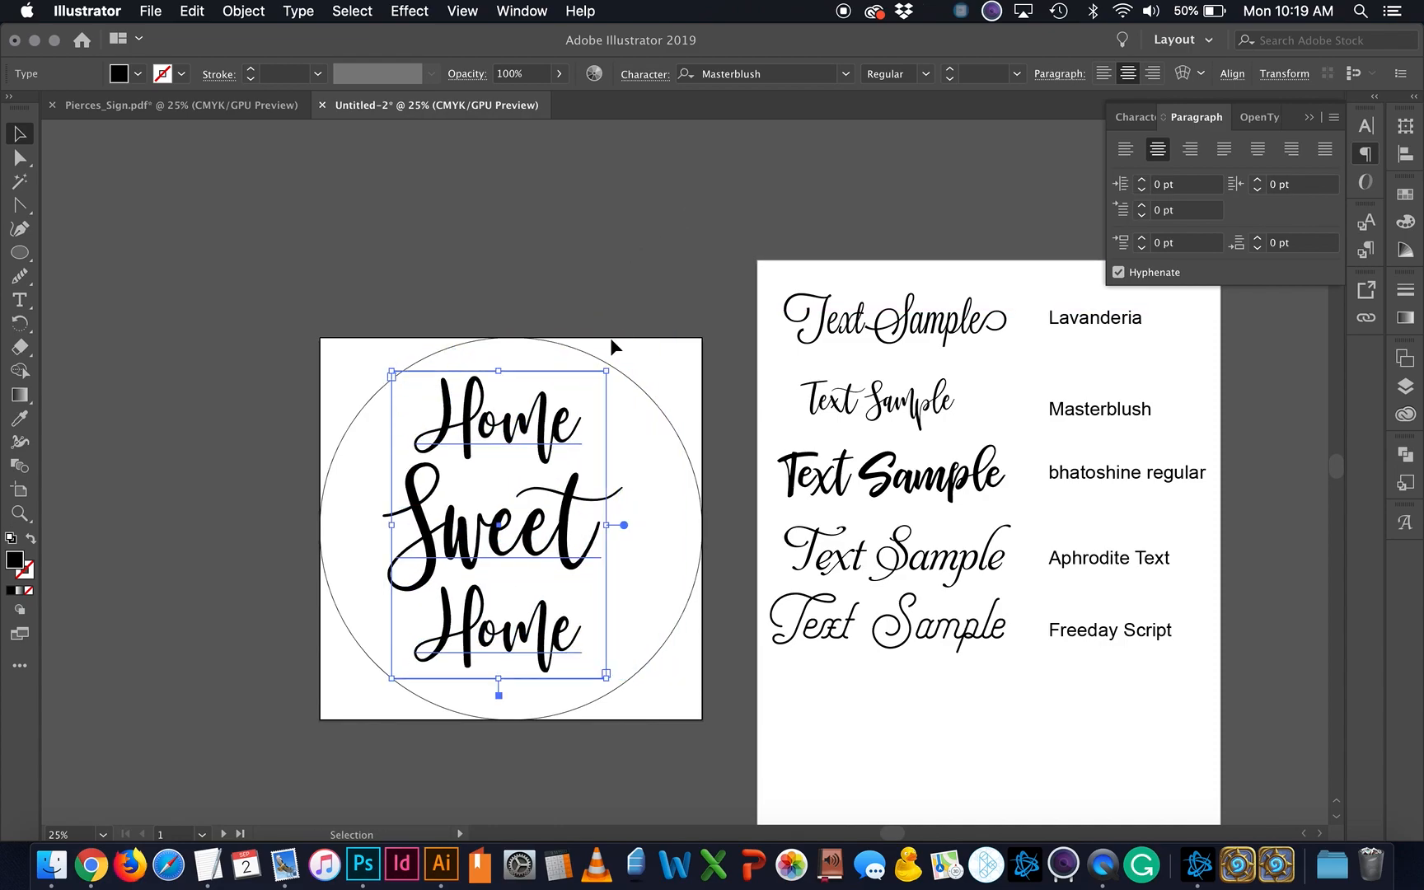
scroll(610, 337, down, 4)
Step: Draw a small circle beside the artboard and adjust it together with the text
click(20, 252)
drag(275, 208, 295, 228)
key(v)
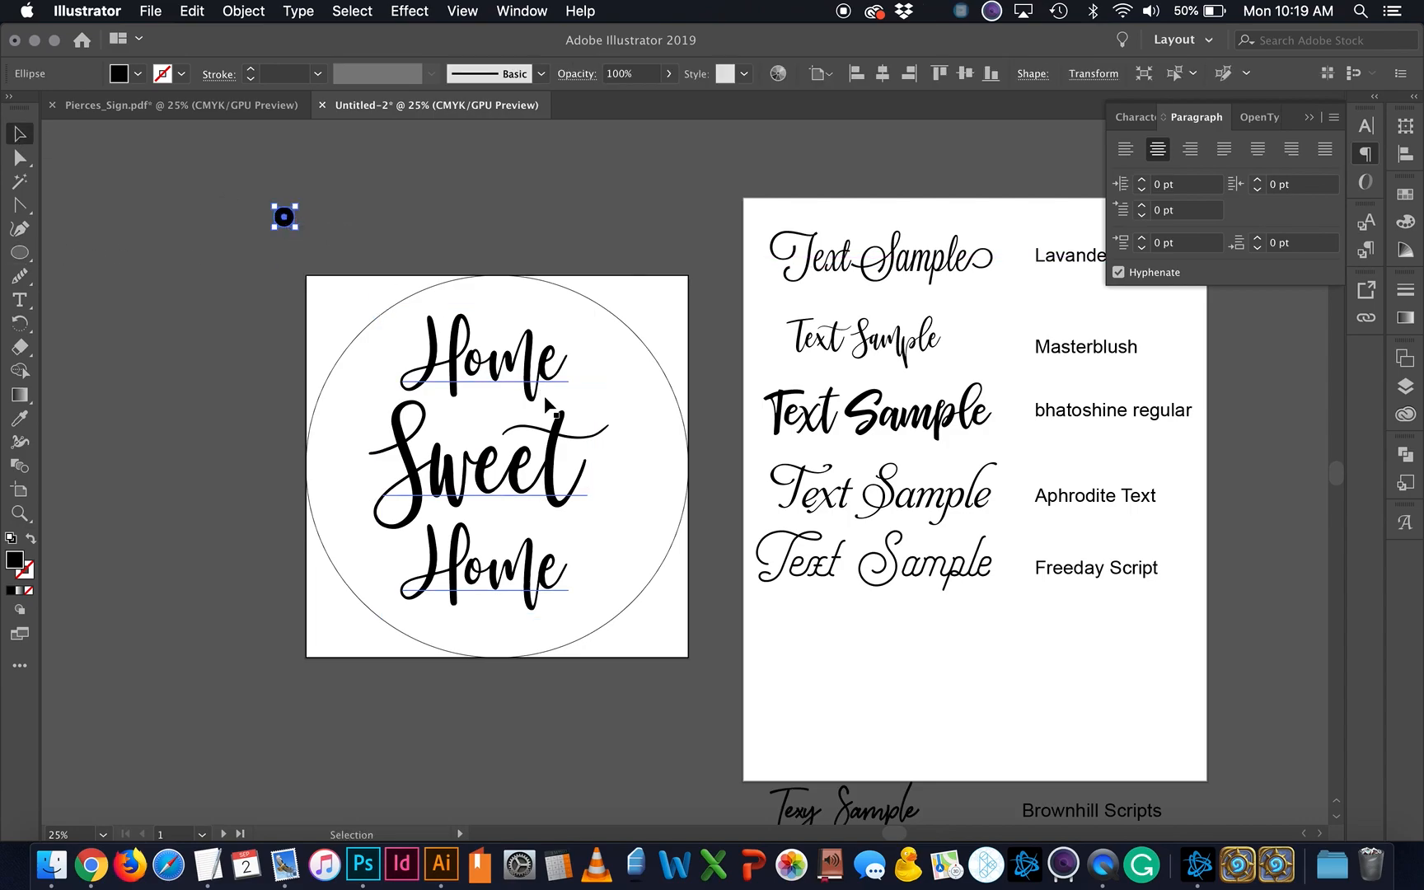
shift+click(566, 439)
drag(598, 209, 625, 246)
scroll(652, 165, up, 2)
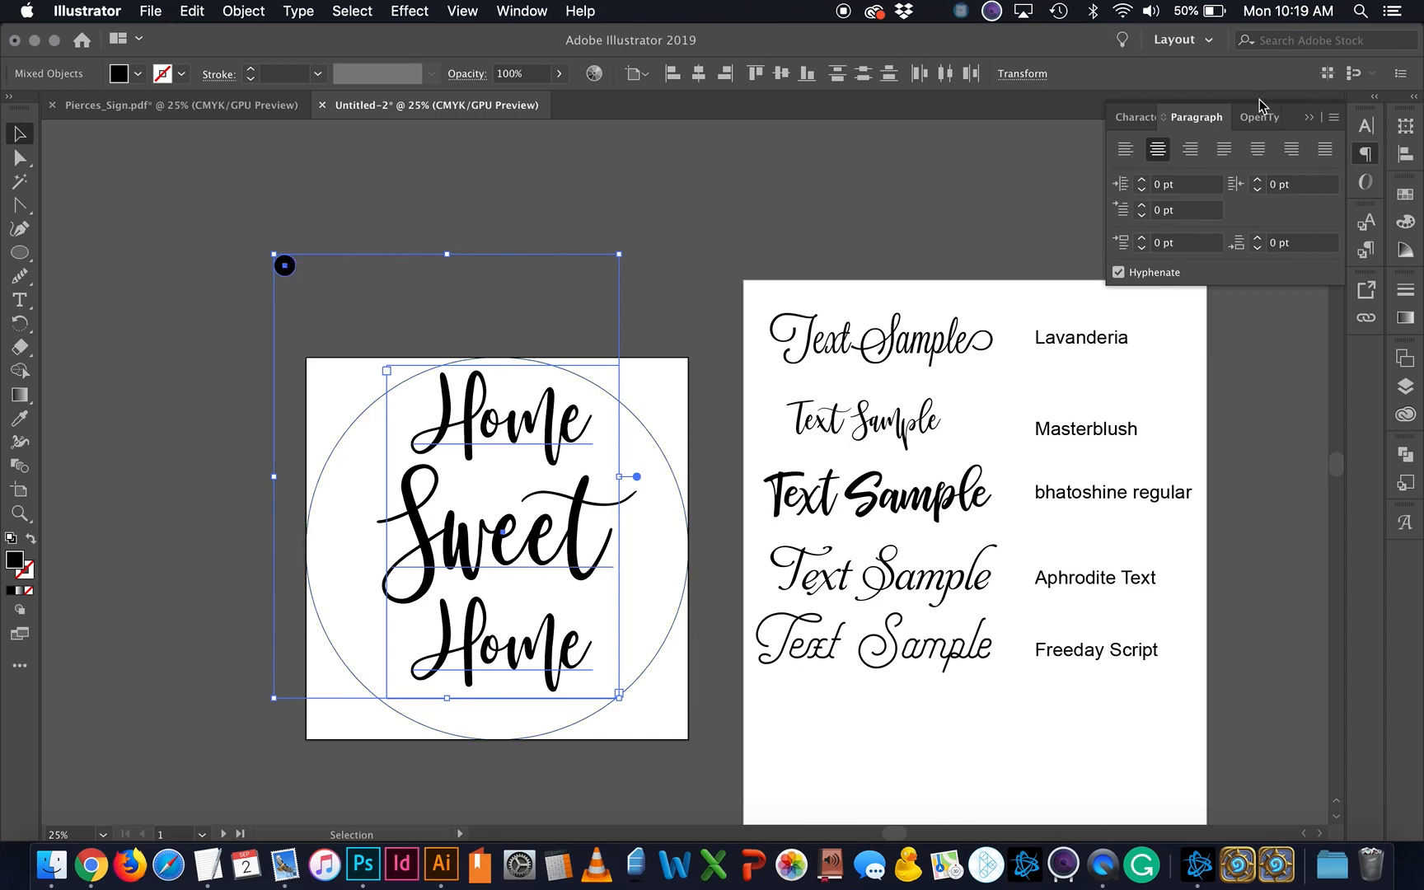
click(1136, 117)
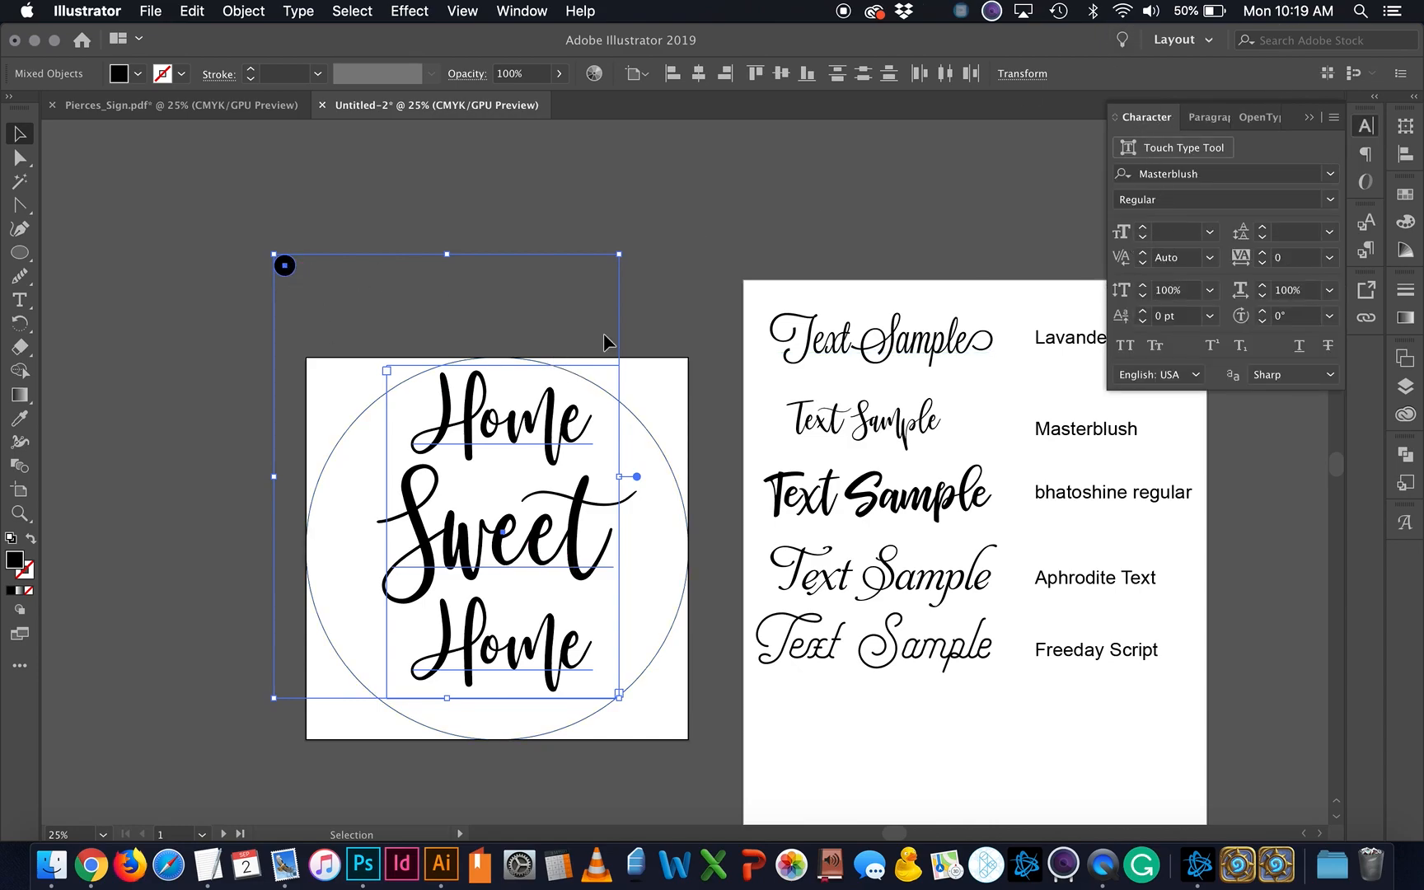
Step: Select all the Home Sweet Home text and try a 412 pt size, then undo it
click(707, 289)
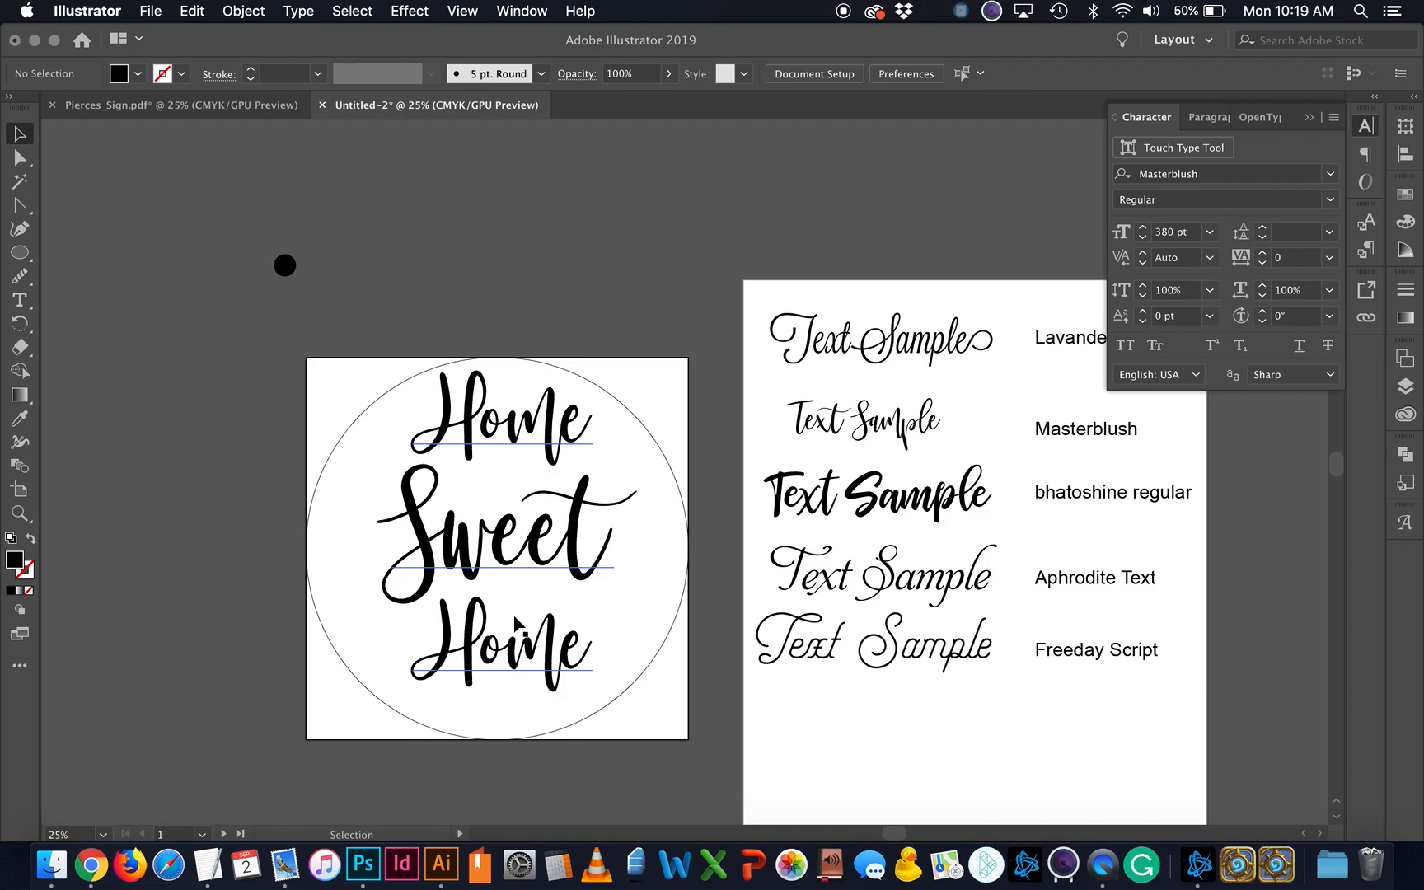
triple_click(512, 561)
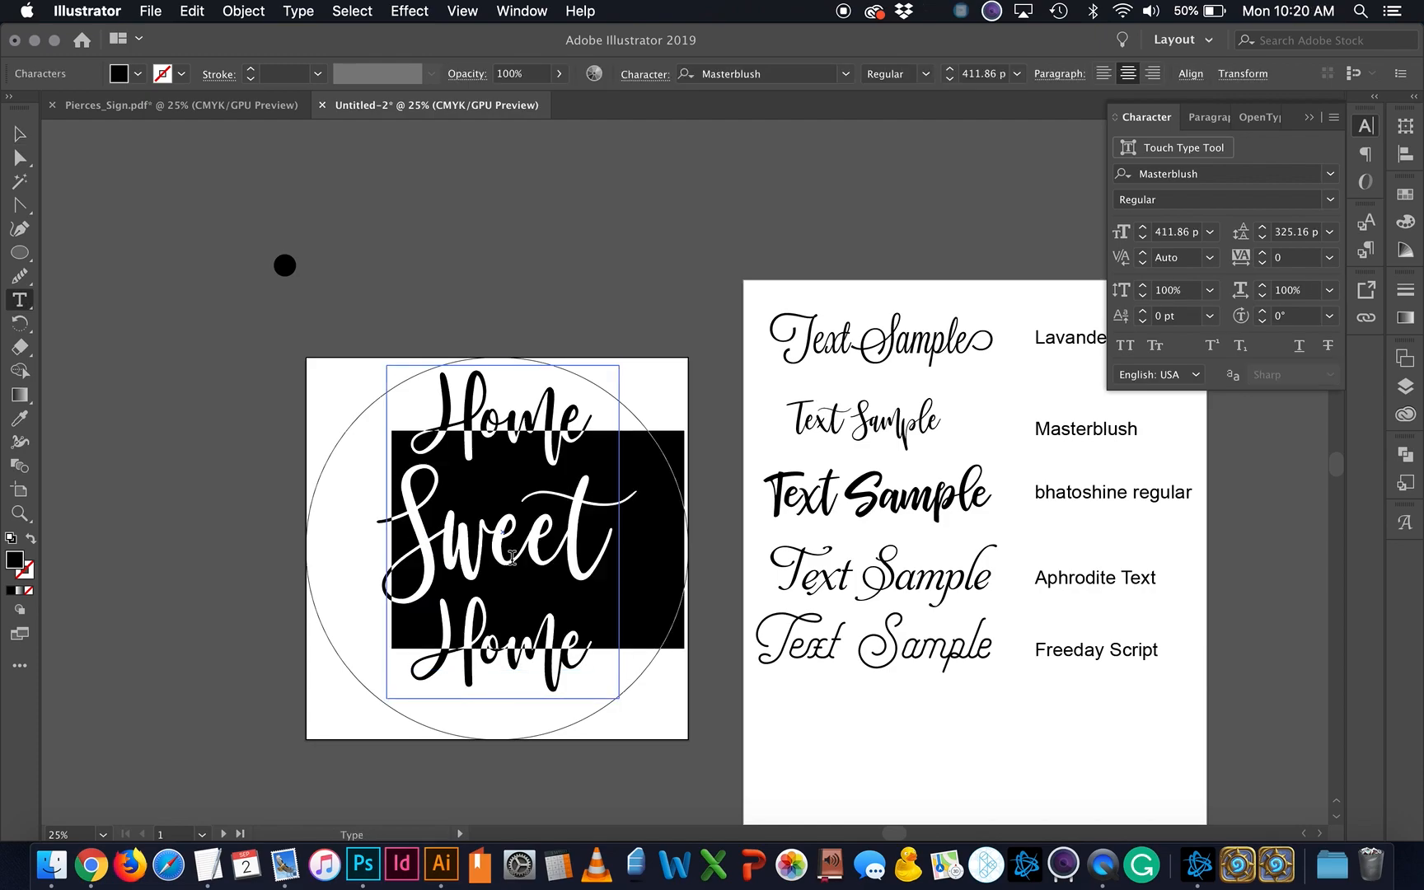
key(super+a)
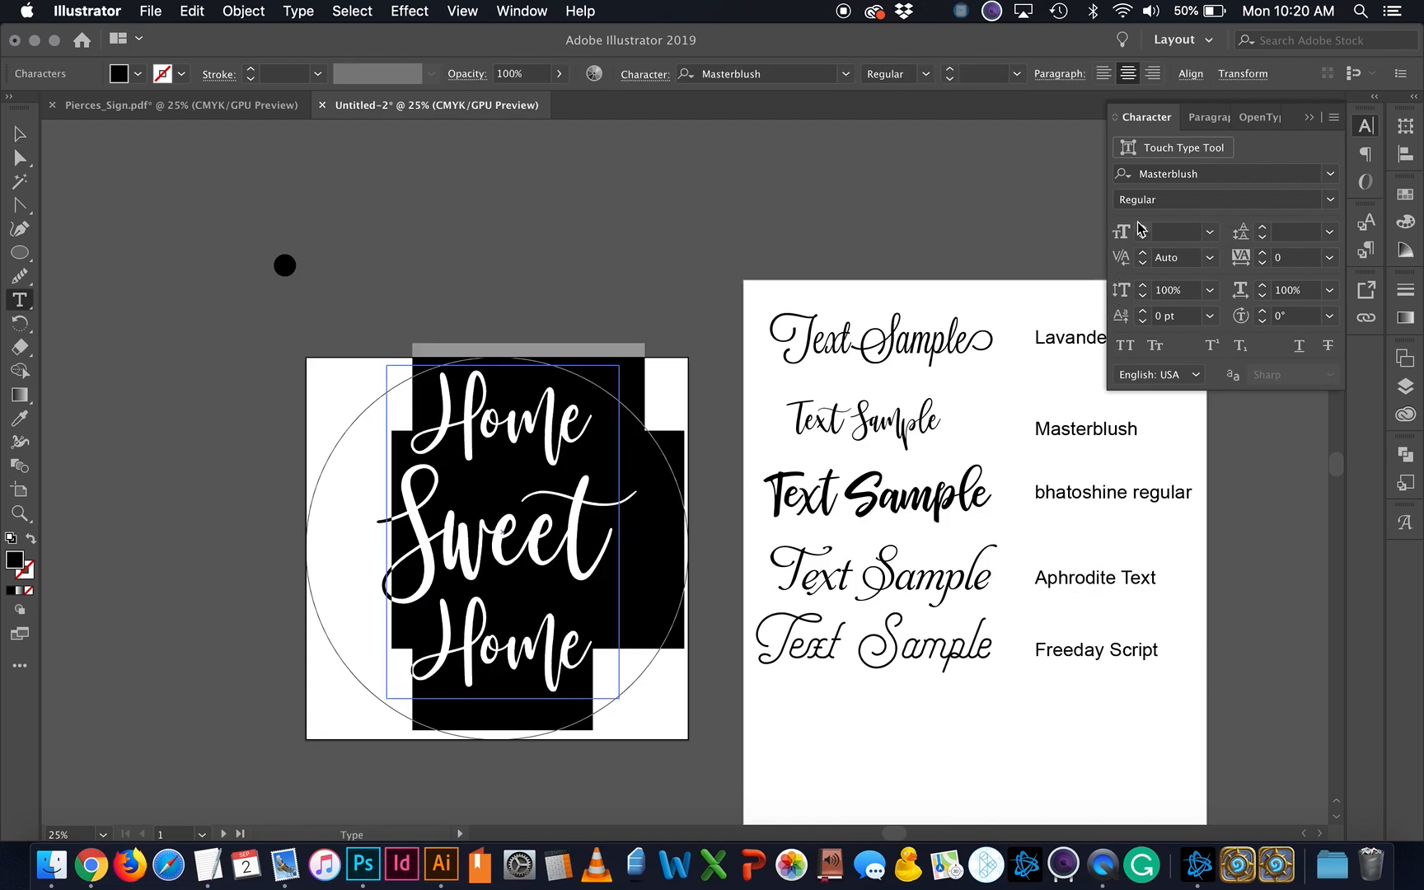
click(1142, 227)
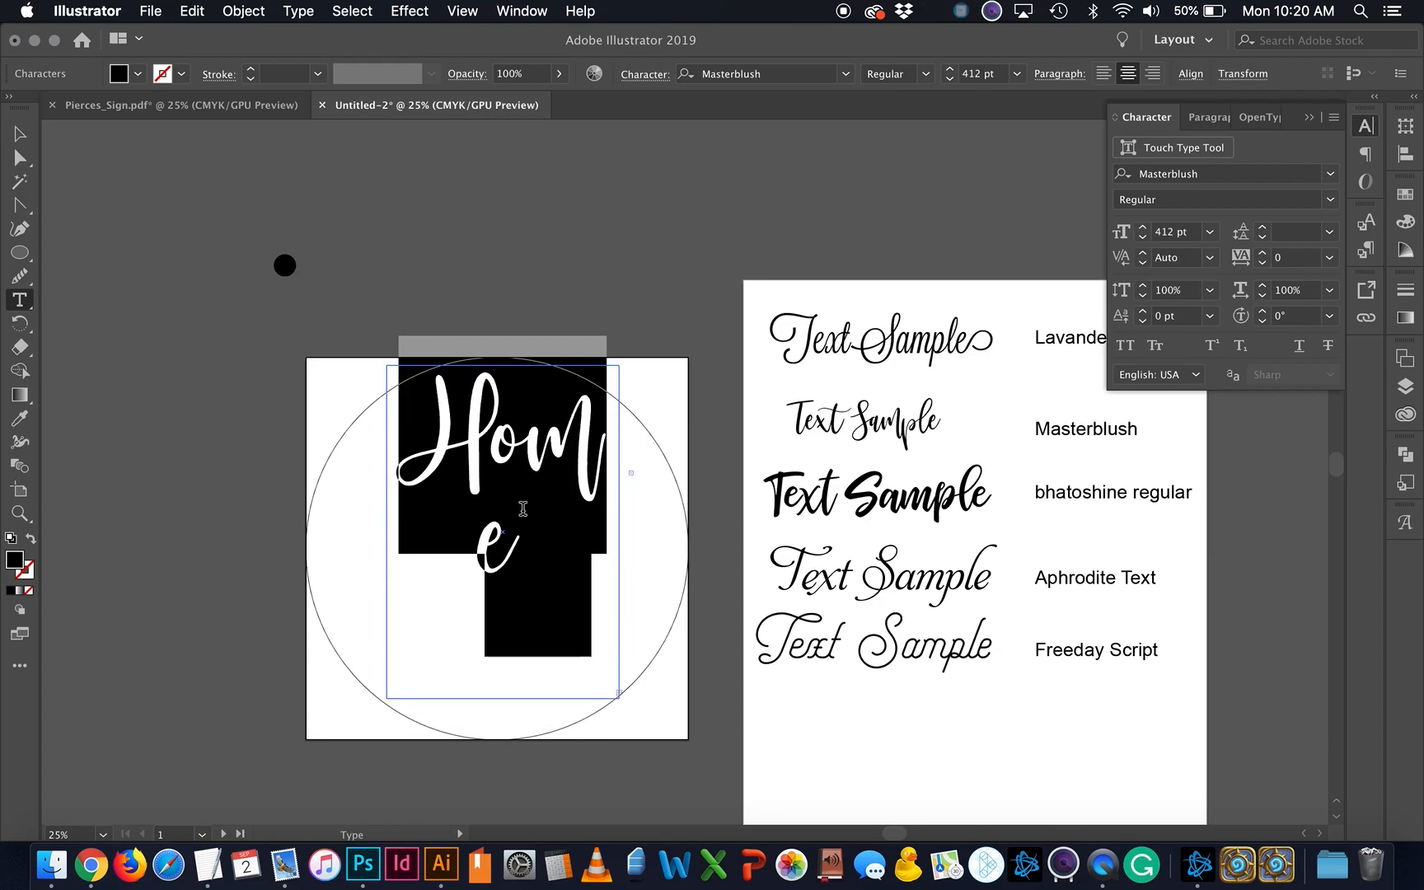
key(super+z)
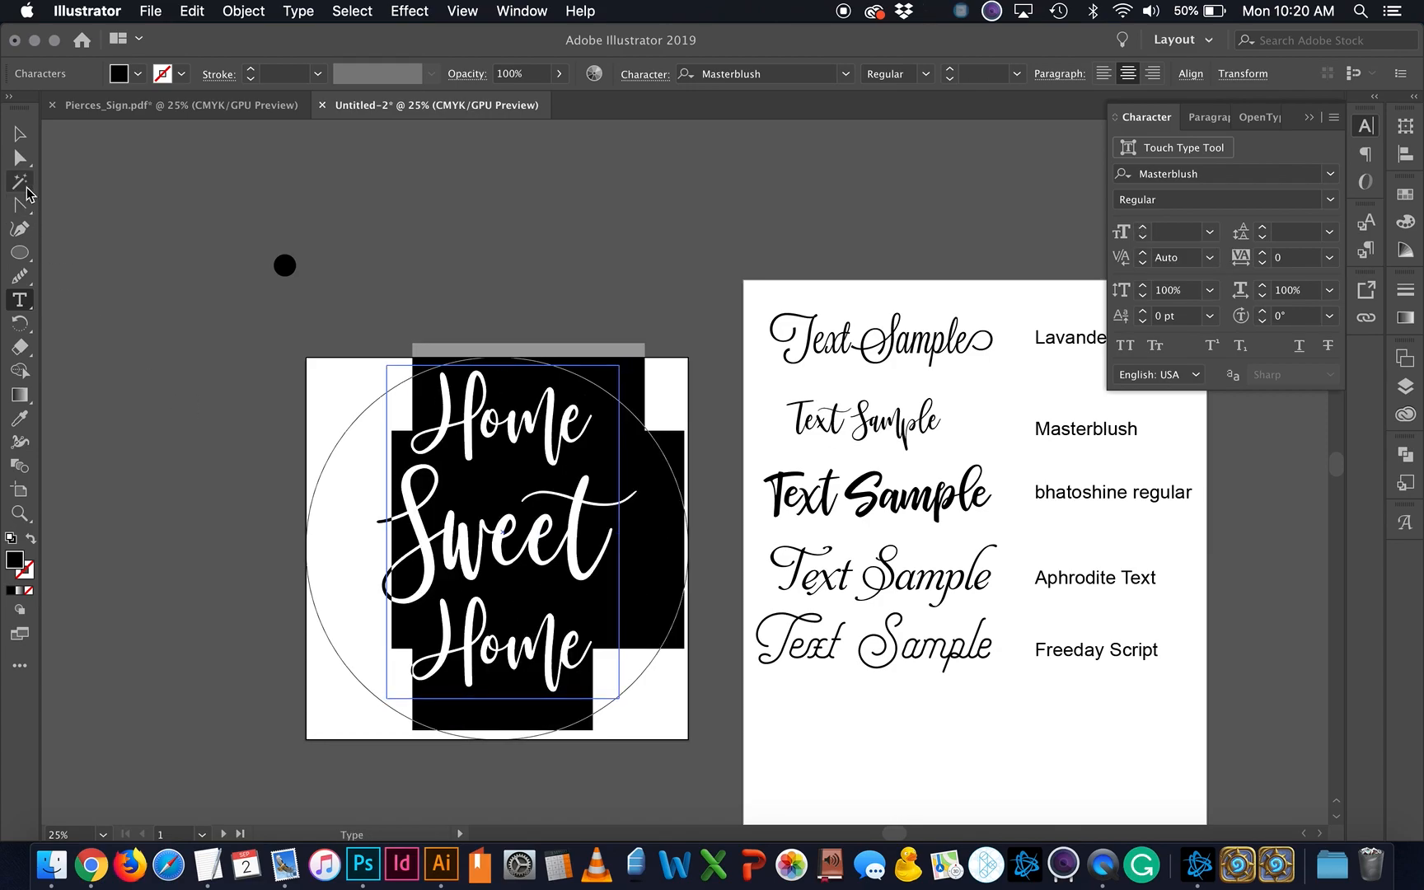
Step: Nudge the text block down and to the left
click(15, 136)
scroll(496, 203, down, 3)
scroll(497, 203, left, 5)
drag(701, 451, 672, 478)
Step: Set all the text in Lavanderia Sturdy at 320 pt
key(t)
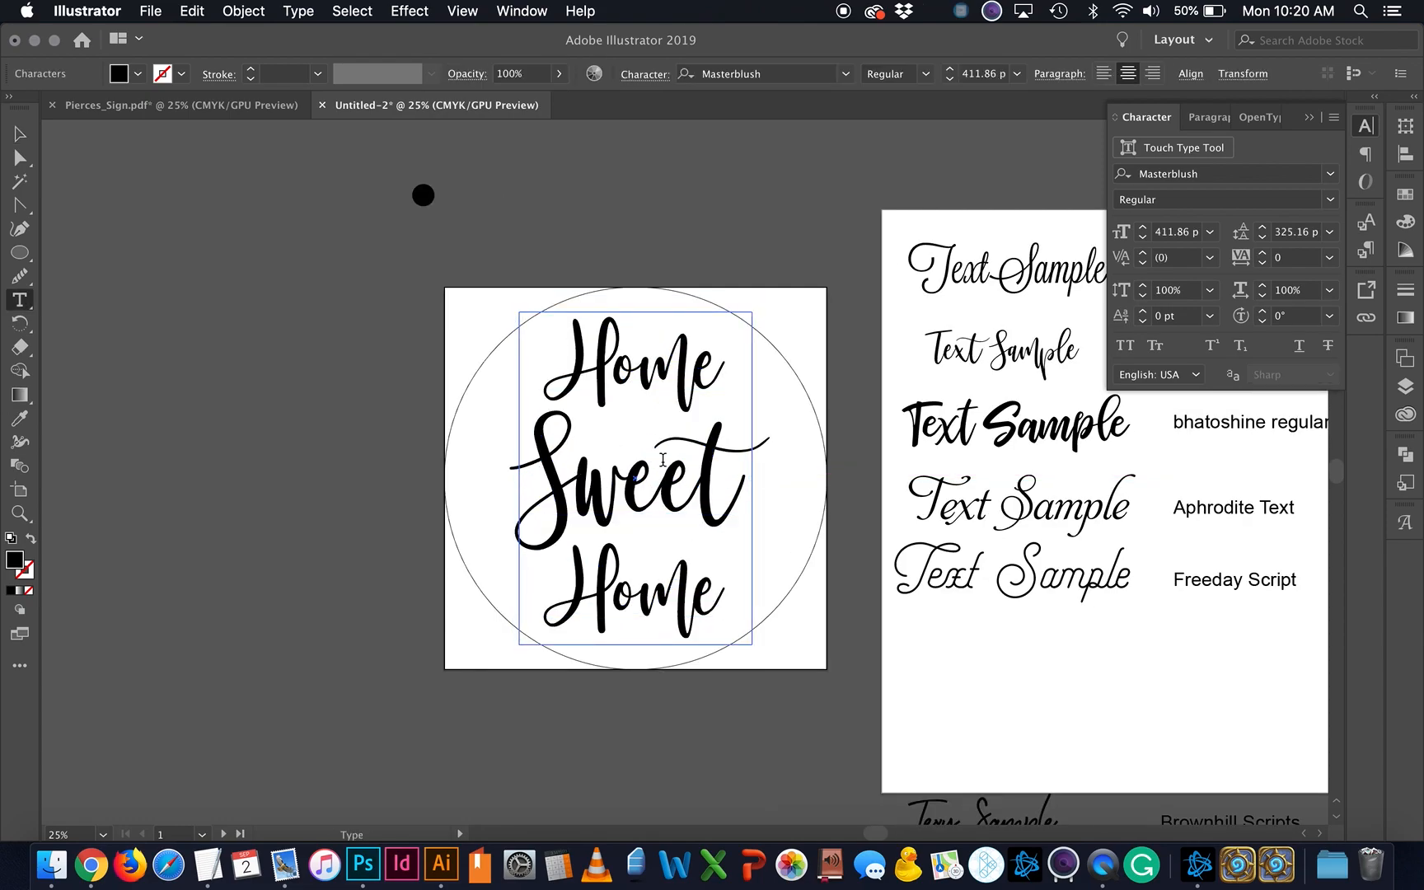
key(super+a)
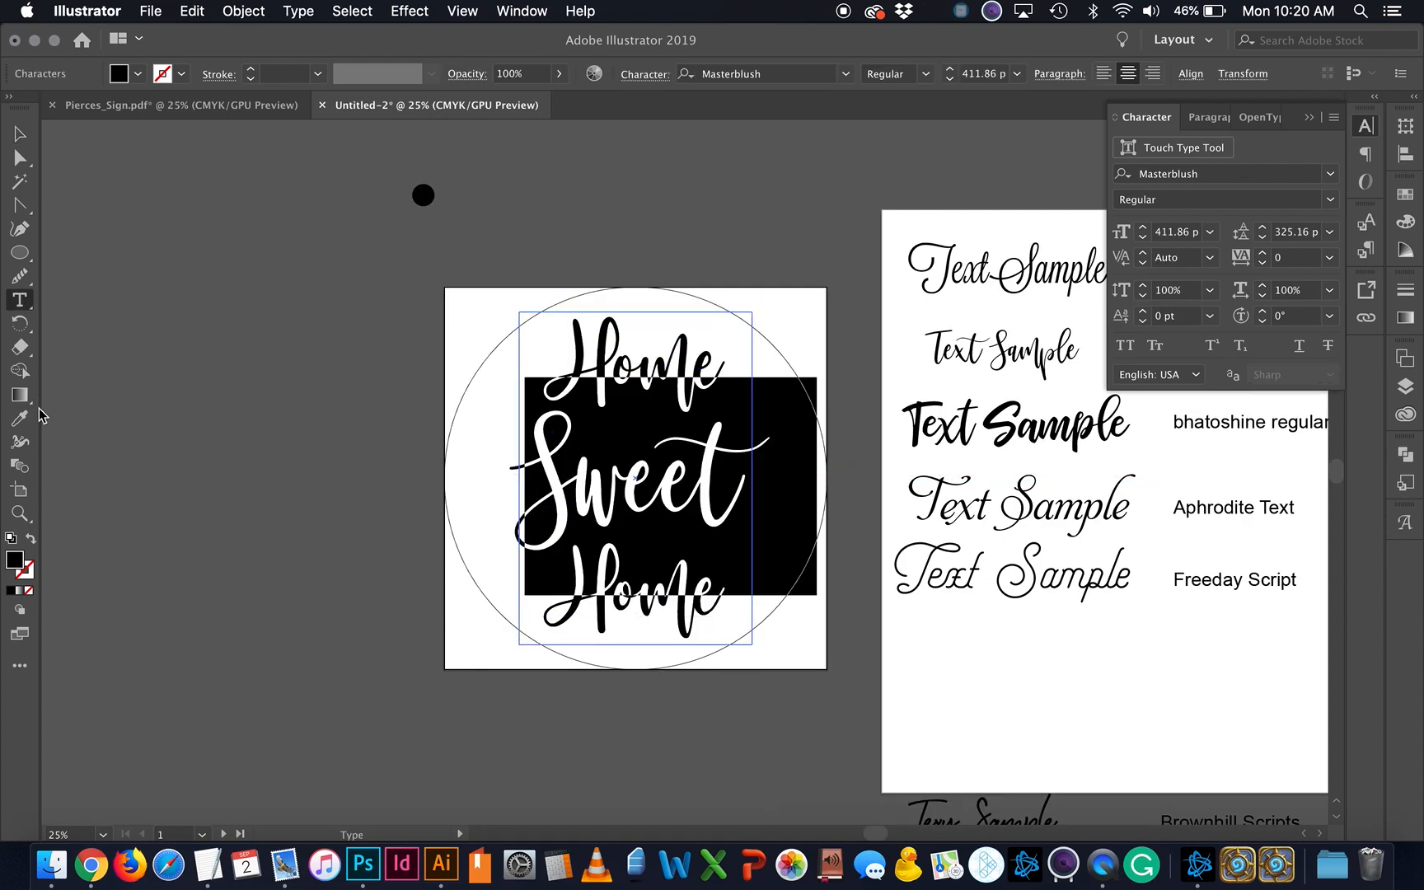
click(1236, 172)
key(BackSpace)
text(lav)
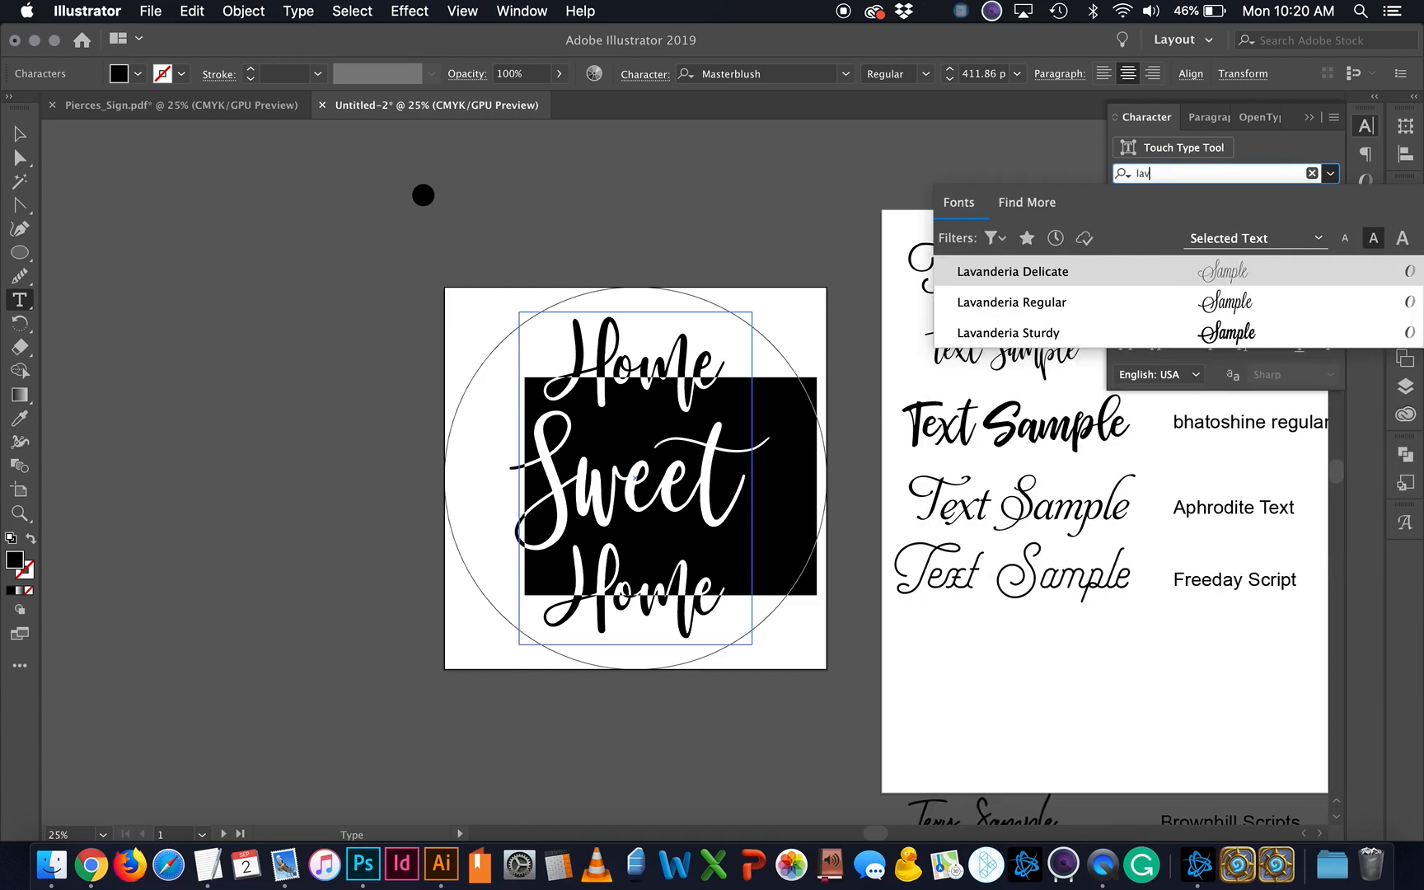
click(1099, 334)
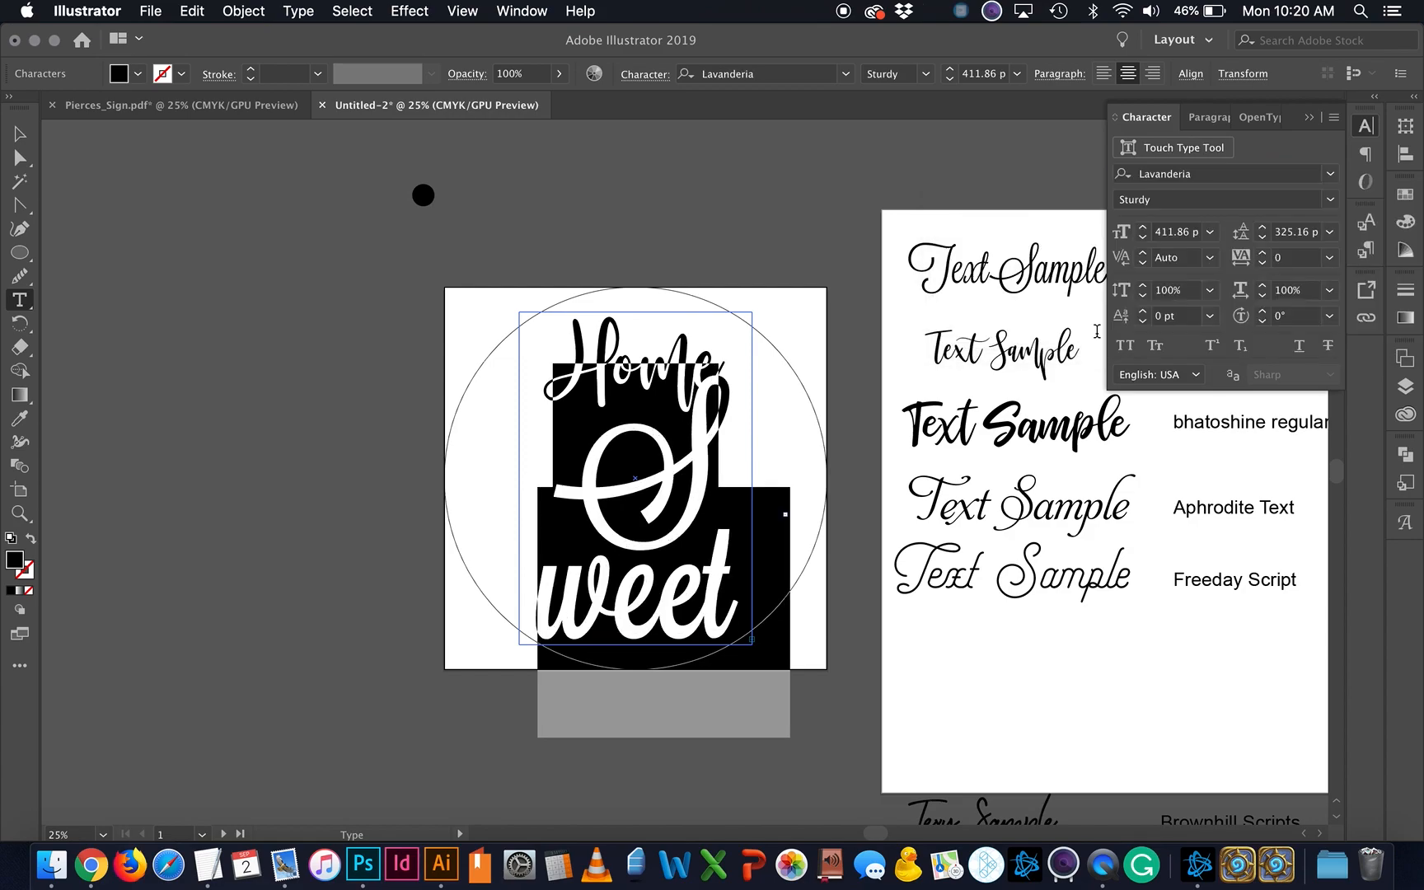
click(1143, 239)
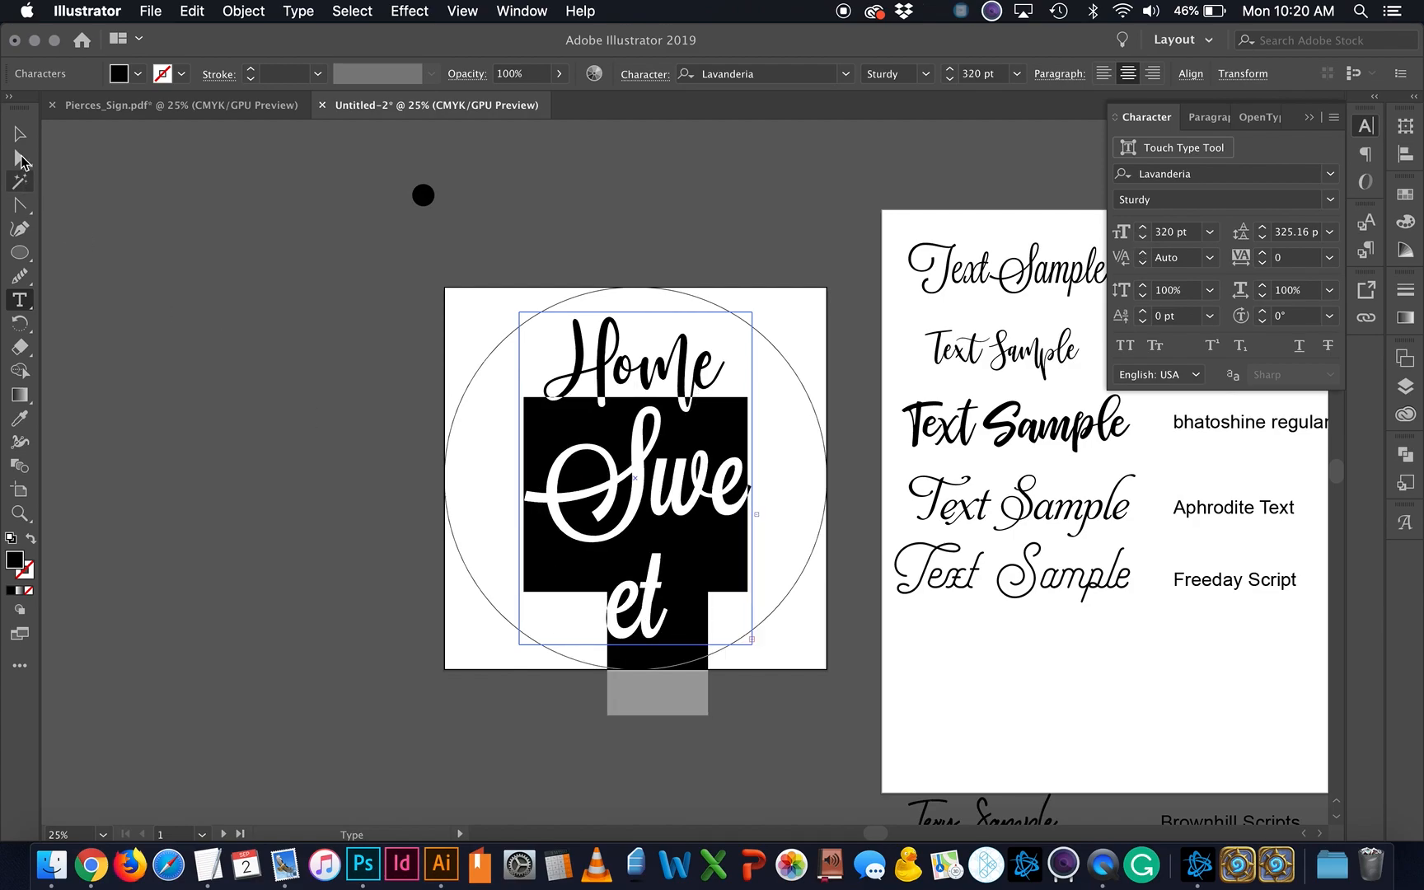
Step: Widen the text box so the words reflow onto three lines
click(20, 133)
drag(753, 478, 806, 478)
click(738, 702)
Step: Check the paragraph alignment of the Sweet line, then deselect the text
click(702, 504)
double_click(701, 504)
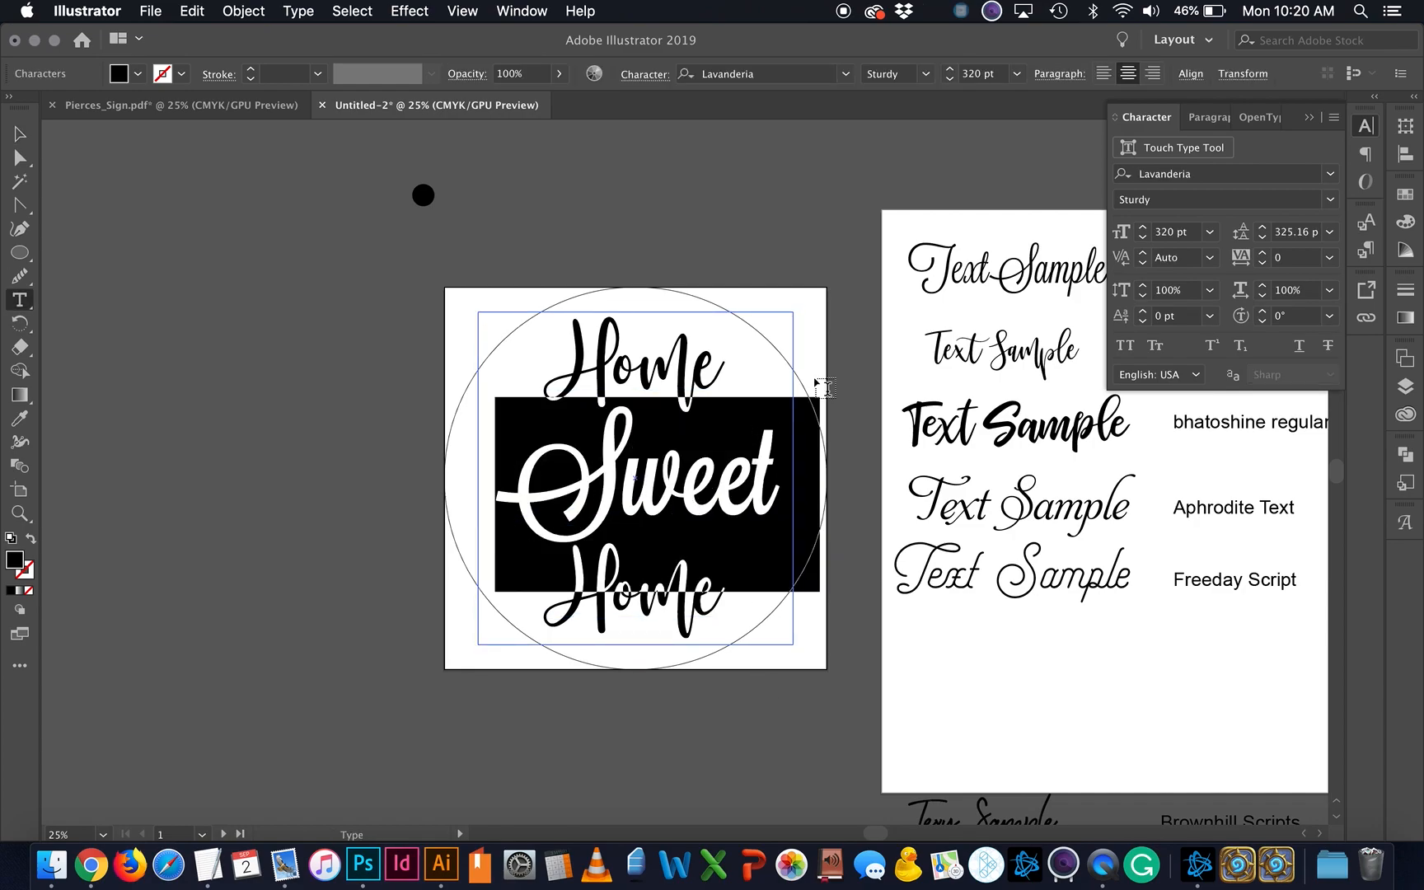
click(1215, 124)
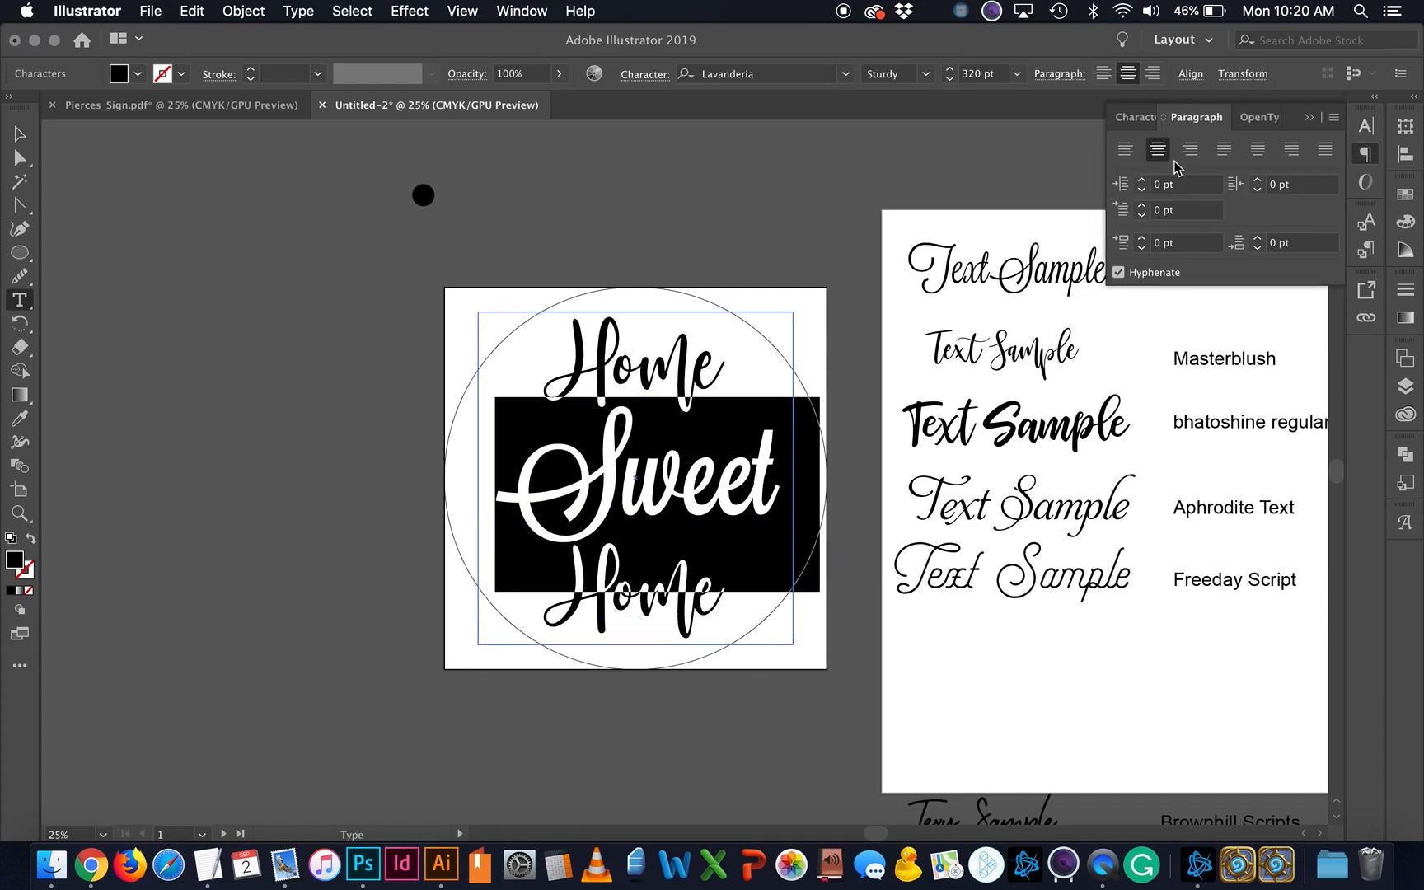
click(739, 458)
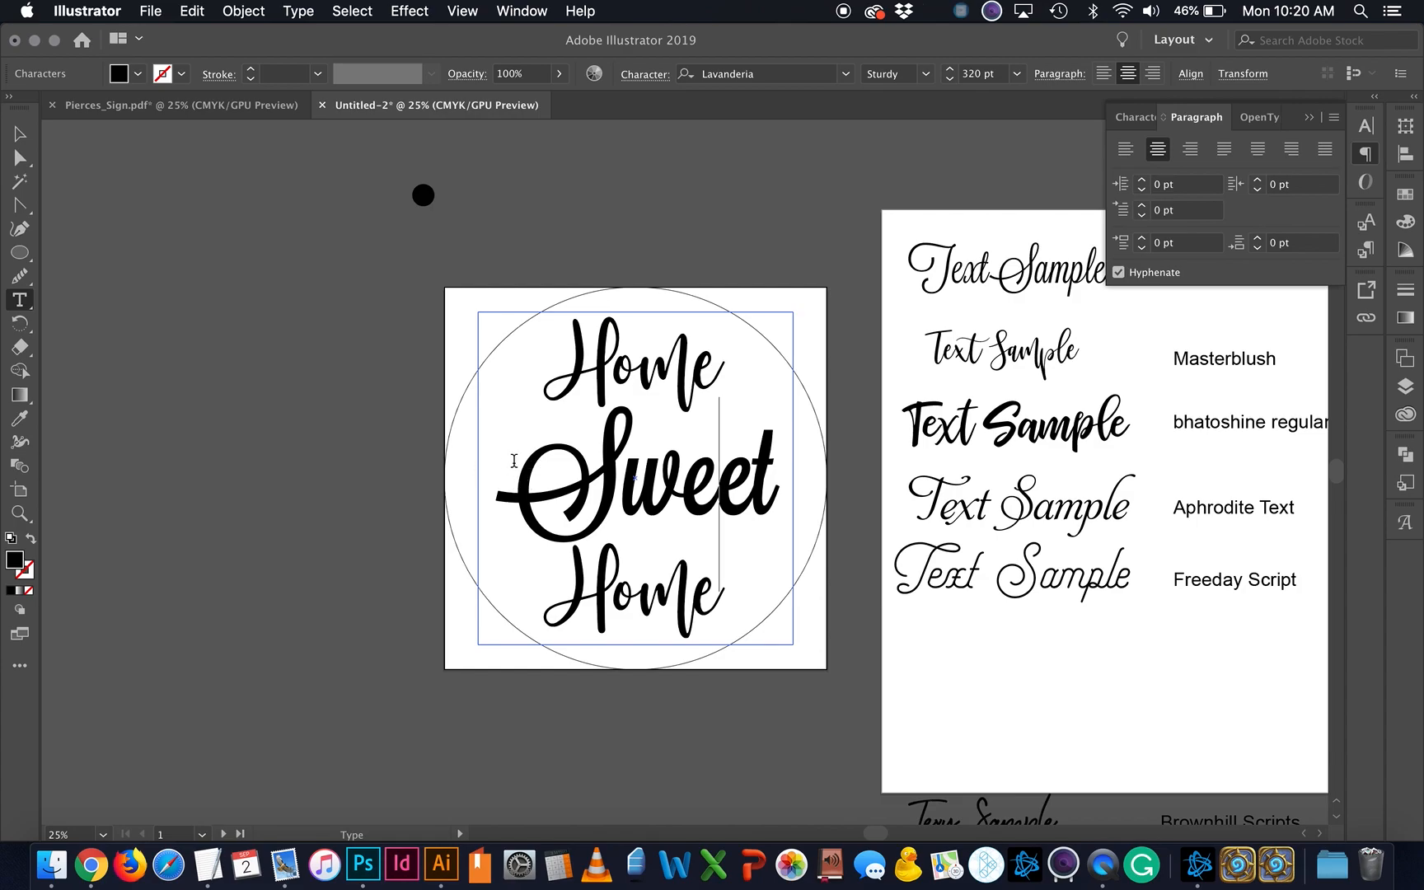
click(512, 474)
click(20, 134)
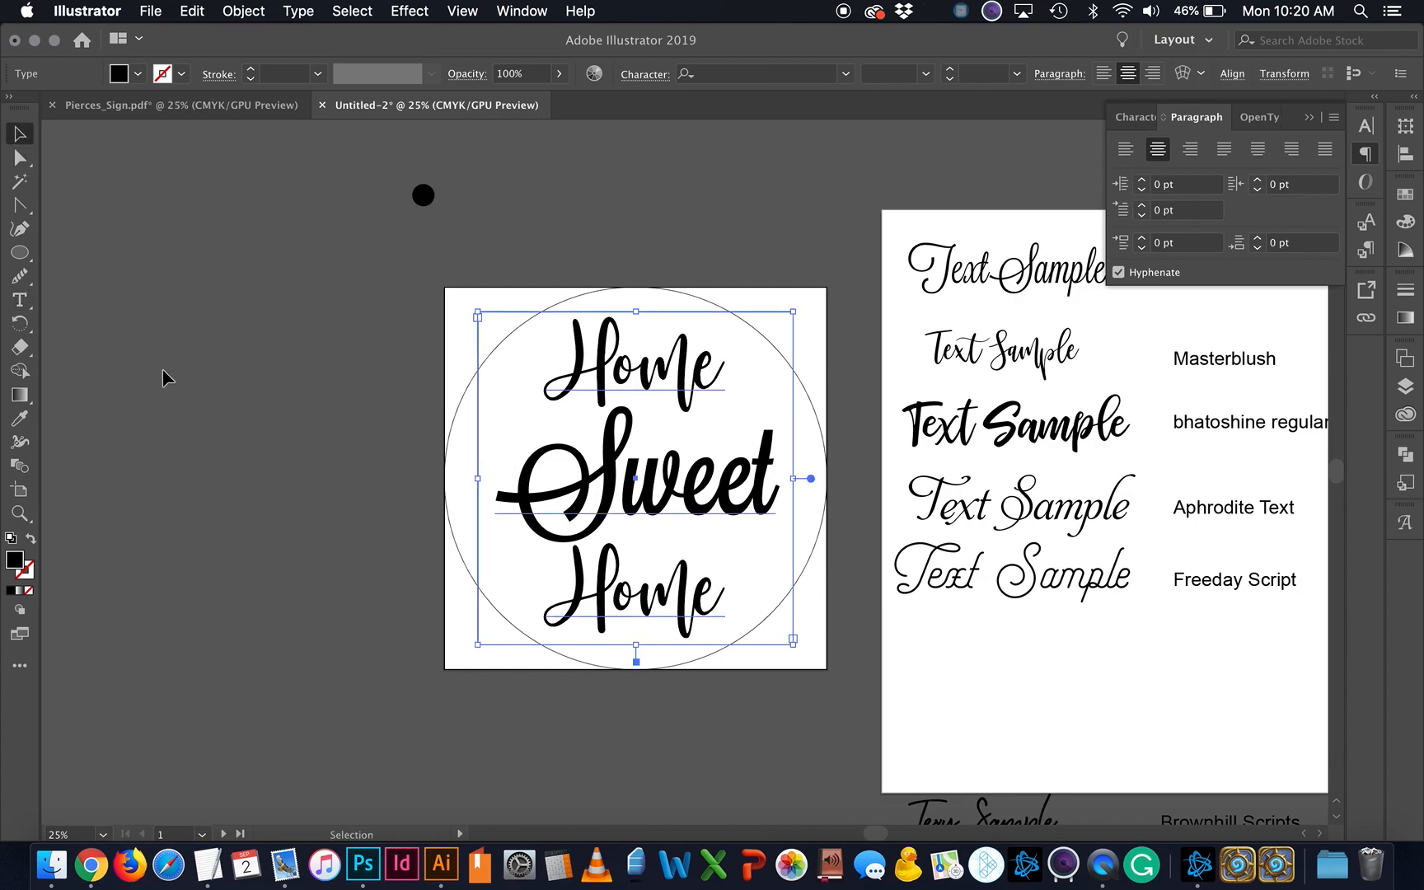
click(156, 357)
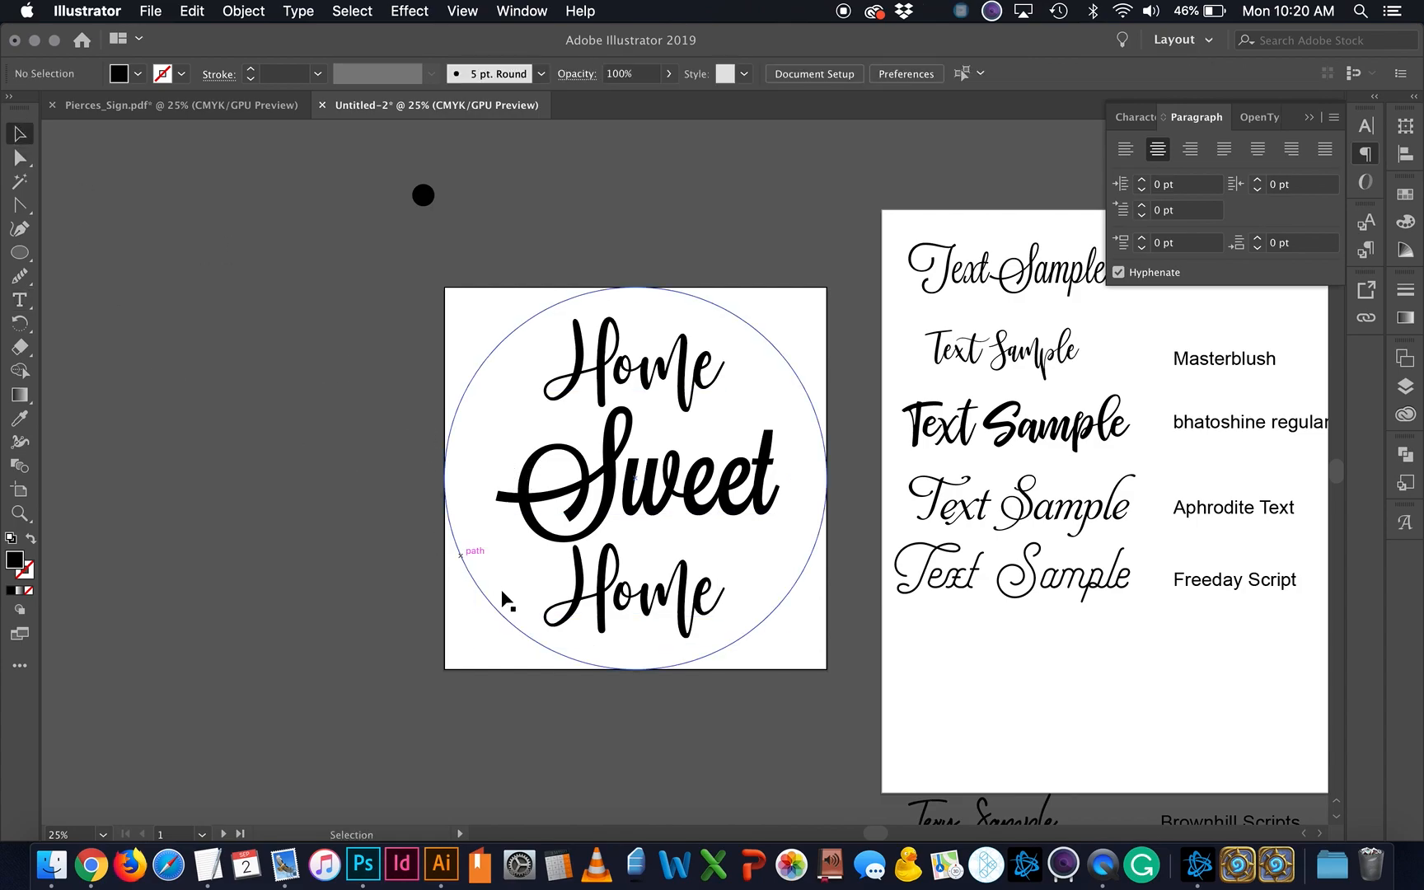
click(753, 512)
click(827, 484)
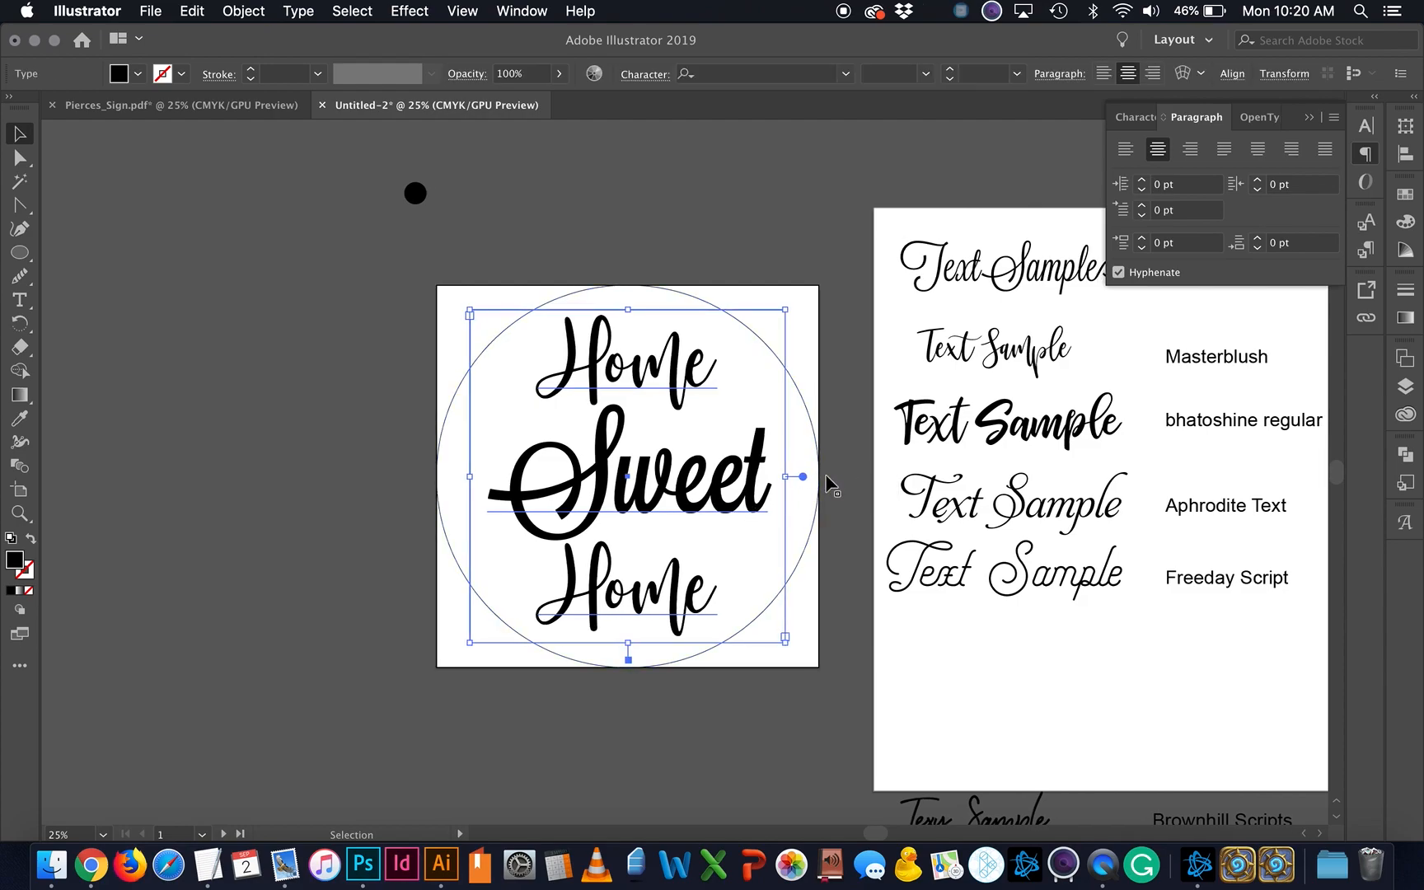
scroll(941, 281, right, 3)
Step: Duplicate the Lavanderia sample below Freeday Script and retype it as 'Text'
click(937, 271)
scroll(937, 271, up, 2)
scroll(938, 272, right, 2)
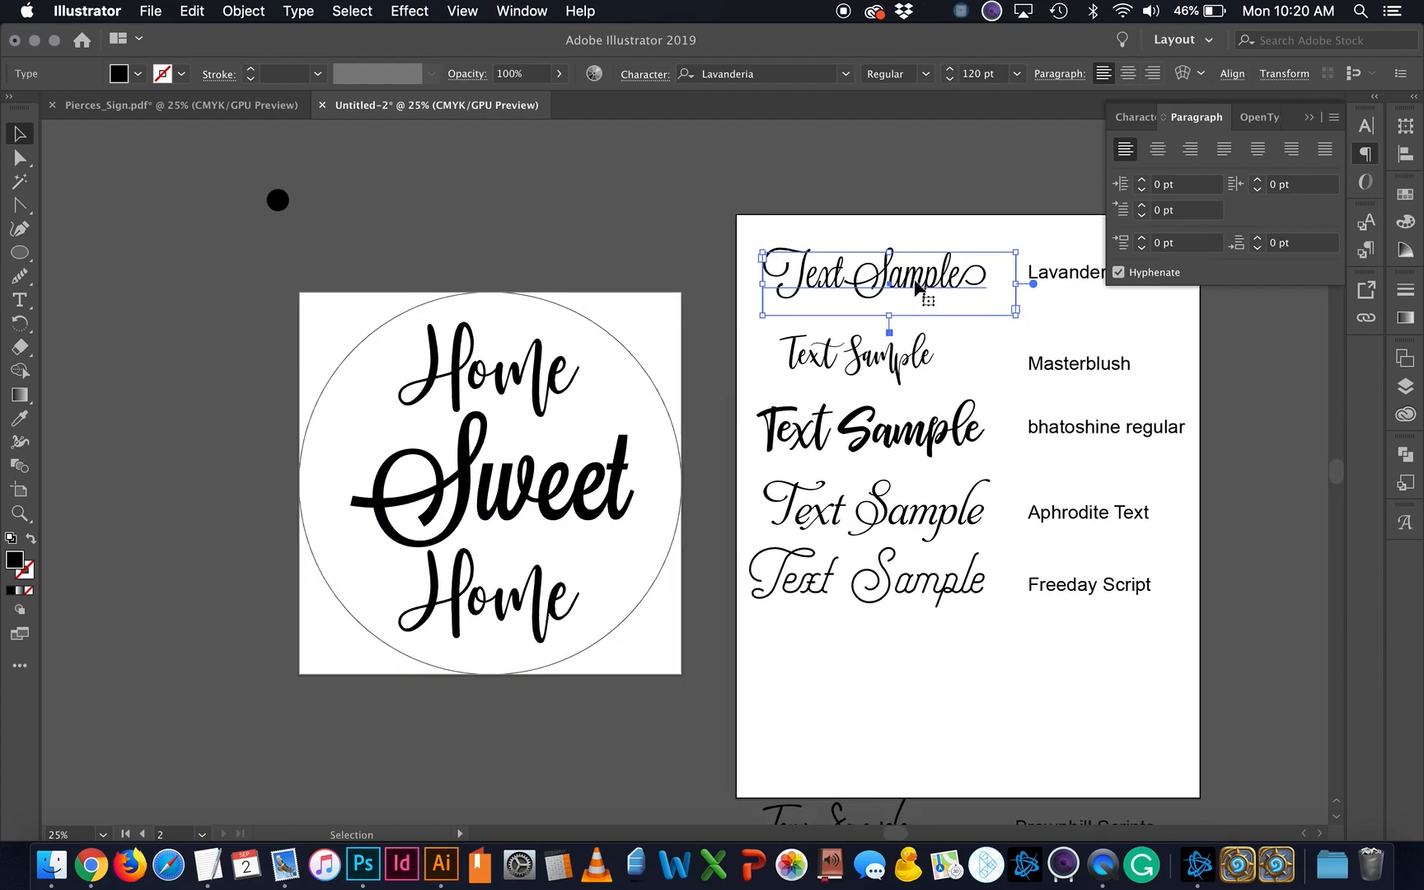
drag(917, 287, 909, 691)
triple_click(909, 691)
text(Text)
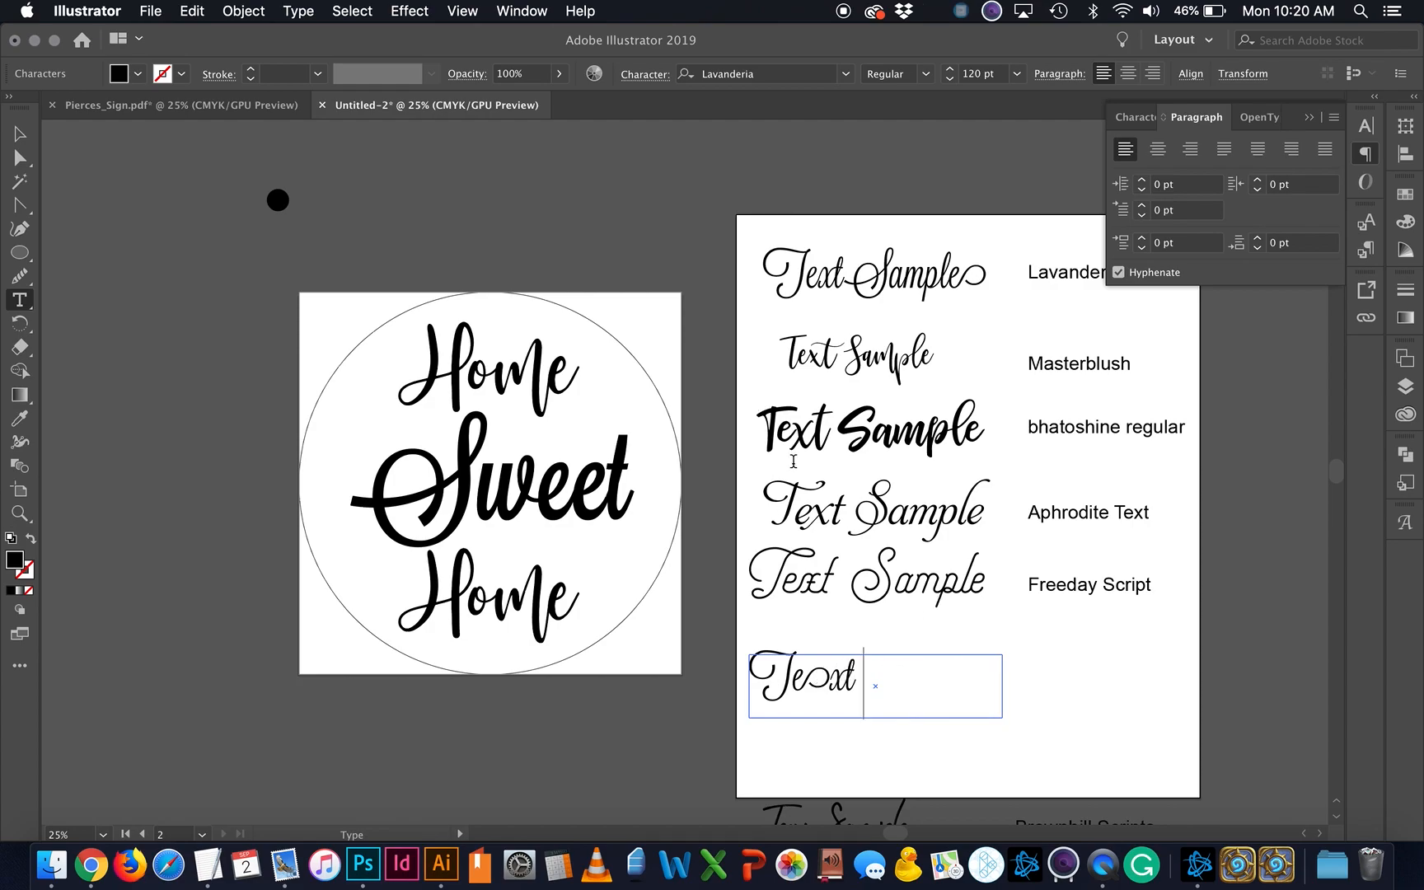
Step: Replace the e in 'Text' with the plain e glyph and collapse the Glyphs panel
drag(829, 666, 794, 668)
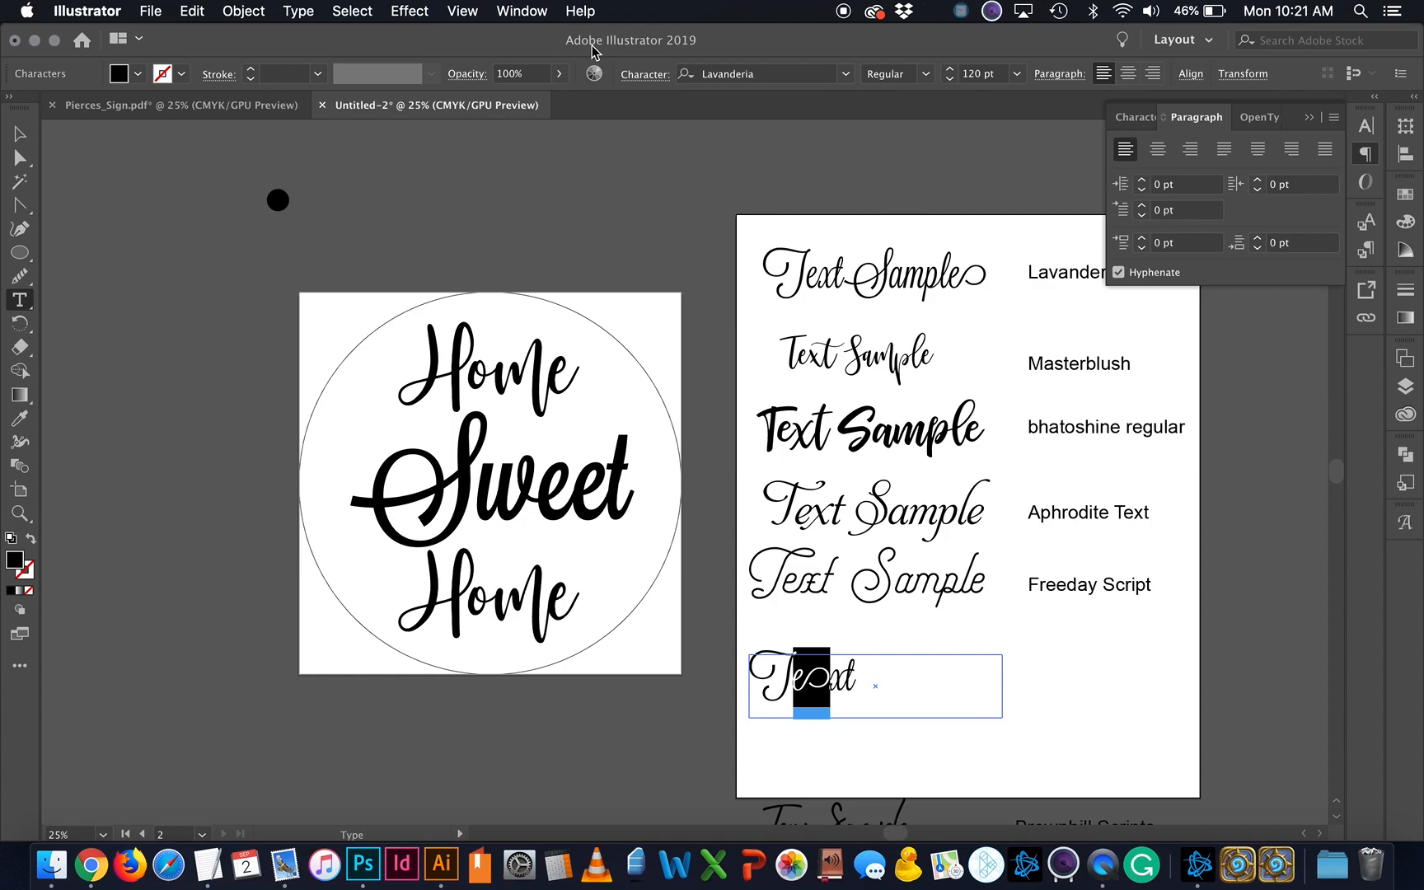
click(521, 10)
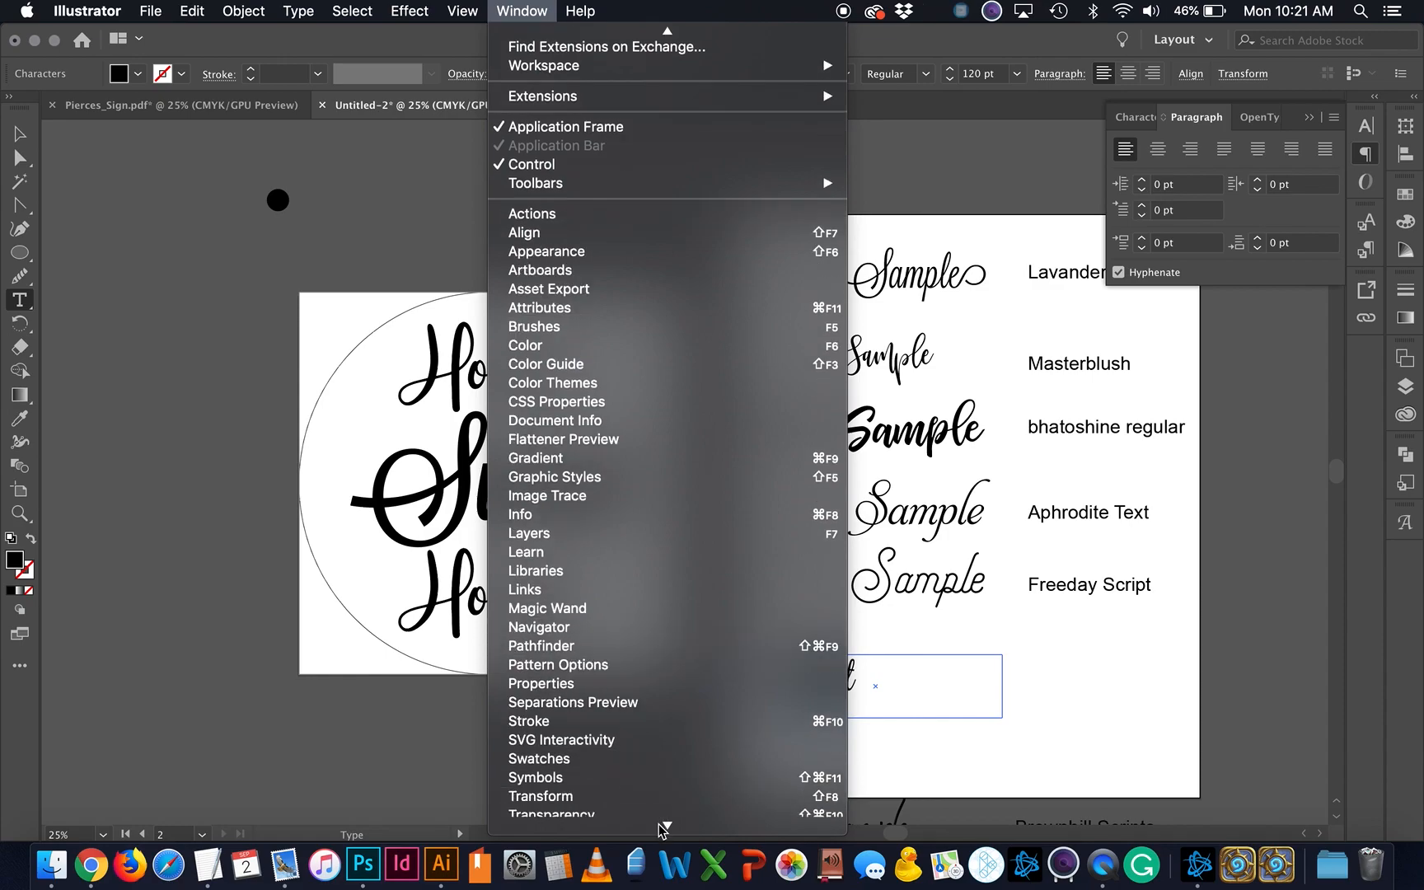
mouse_move(626, 668)
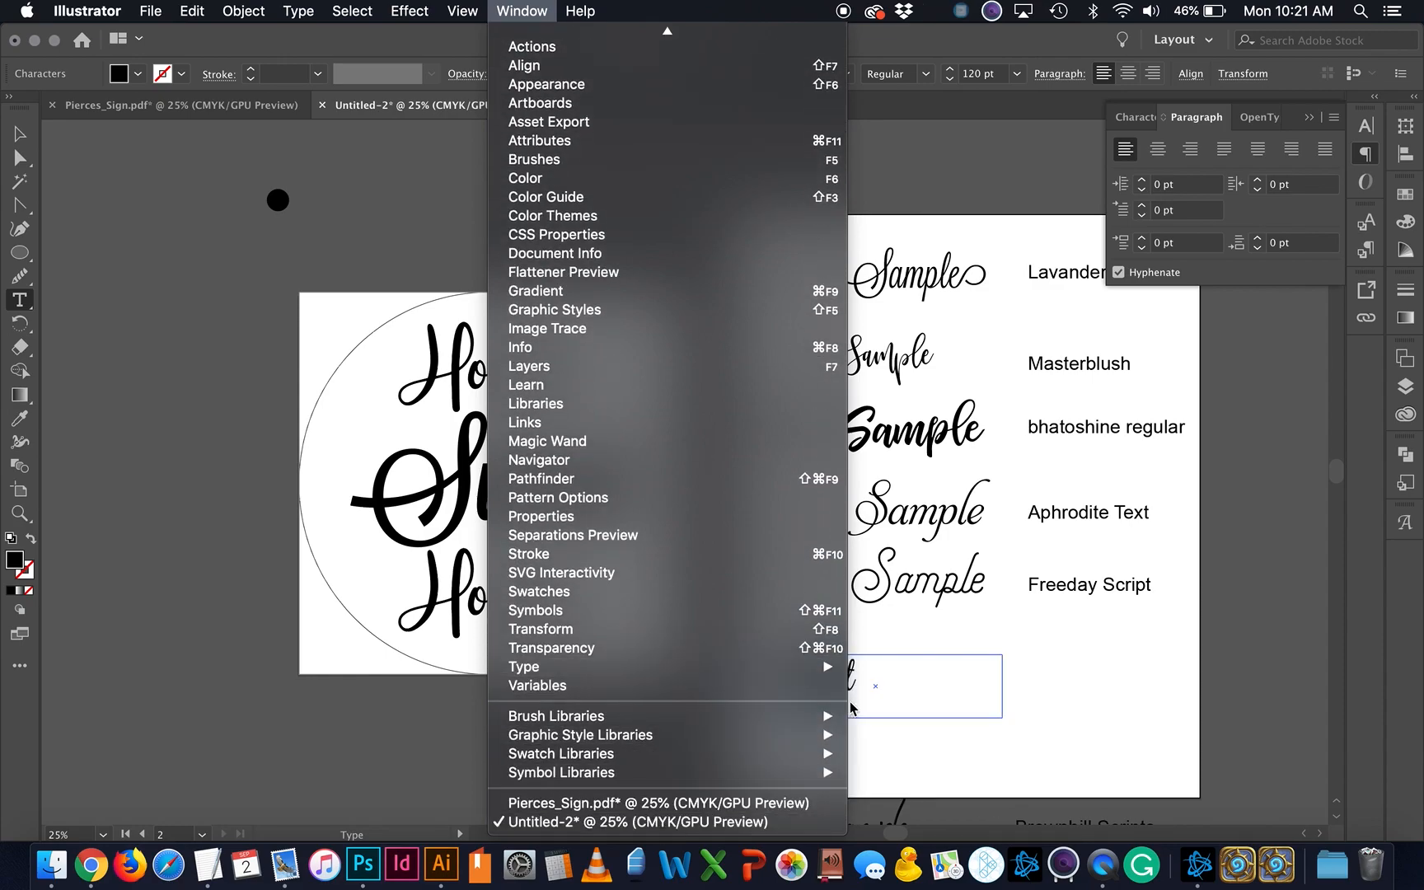
click(882, 706)
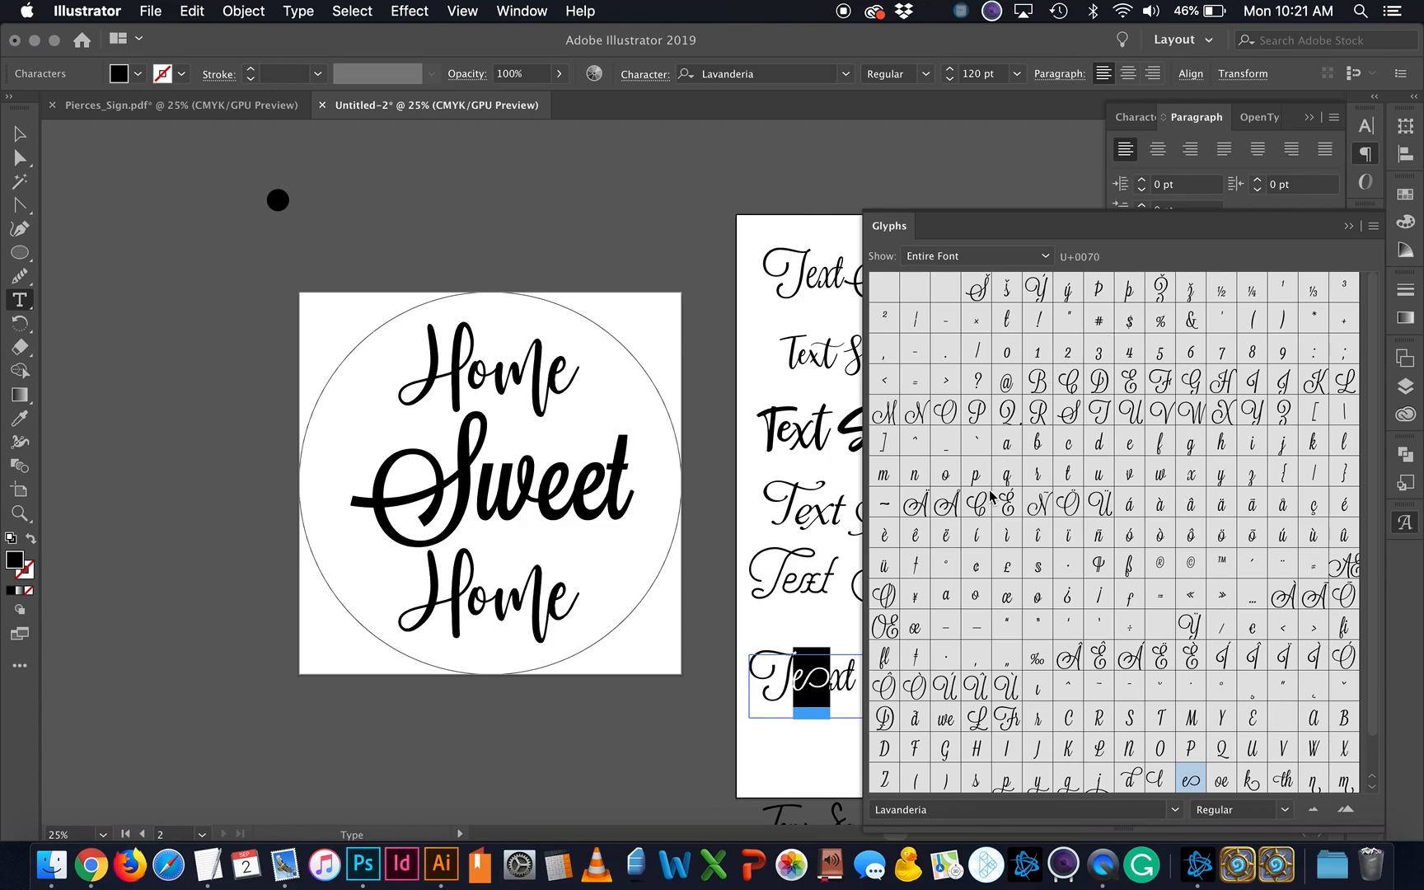
scroll(1082, 708, down, 2)
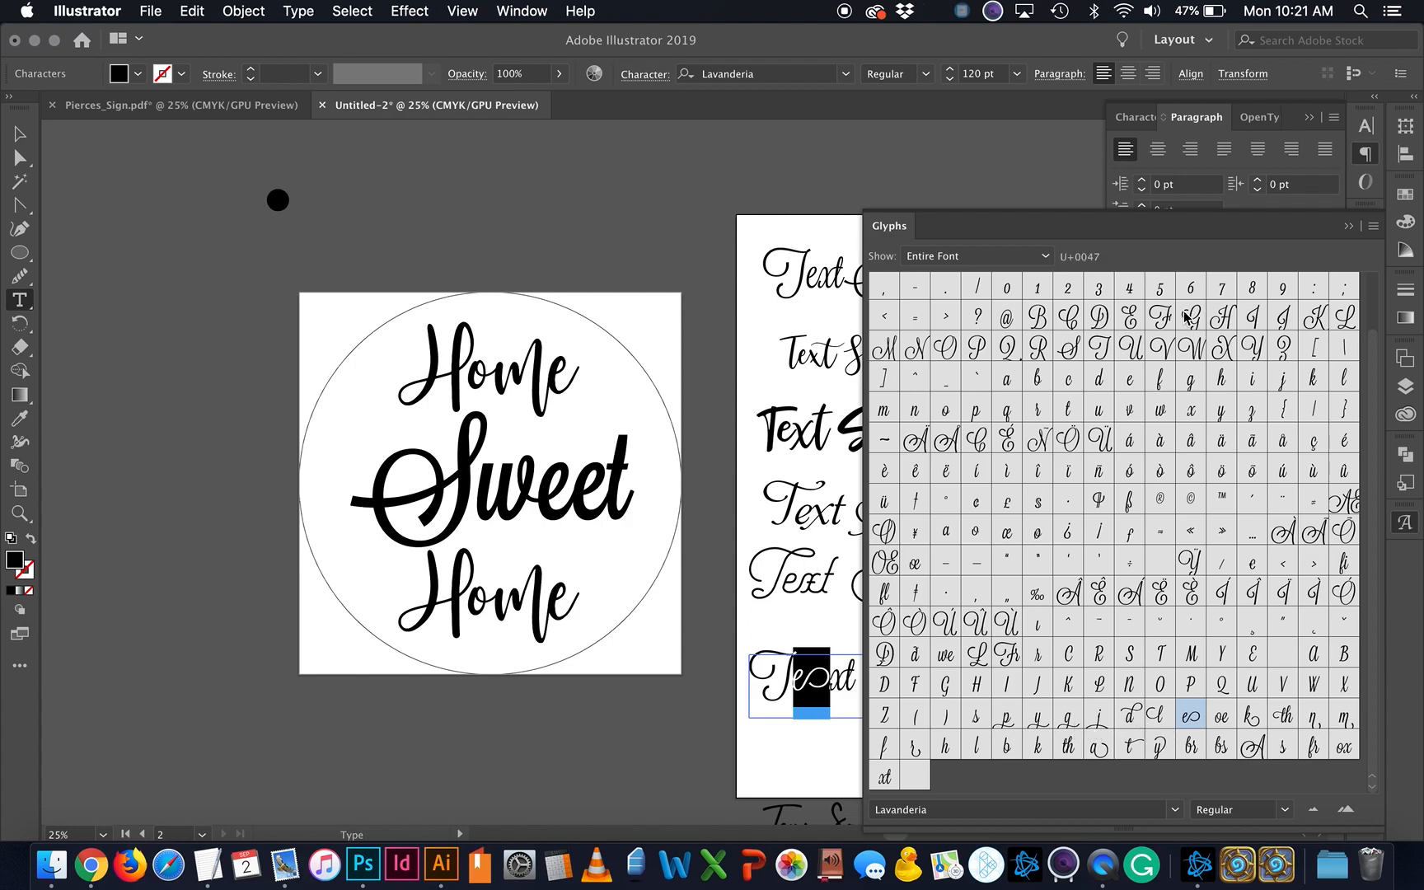
double_click(1129, 378)
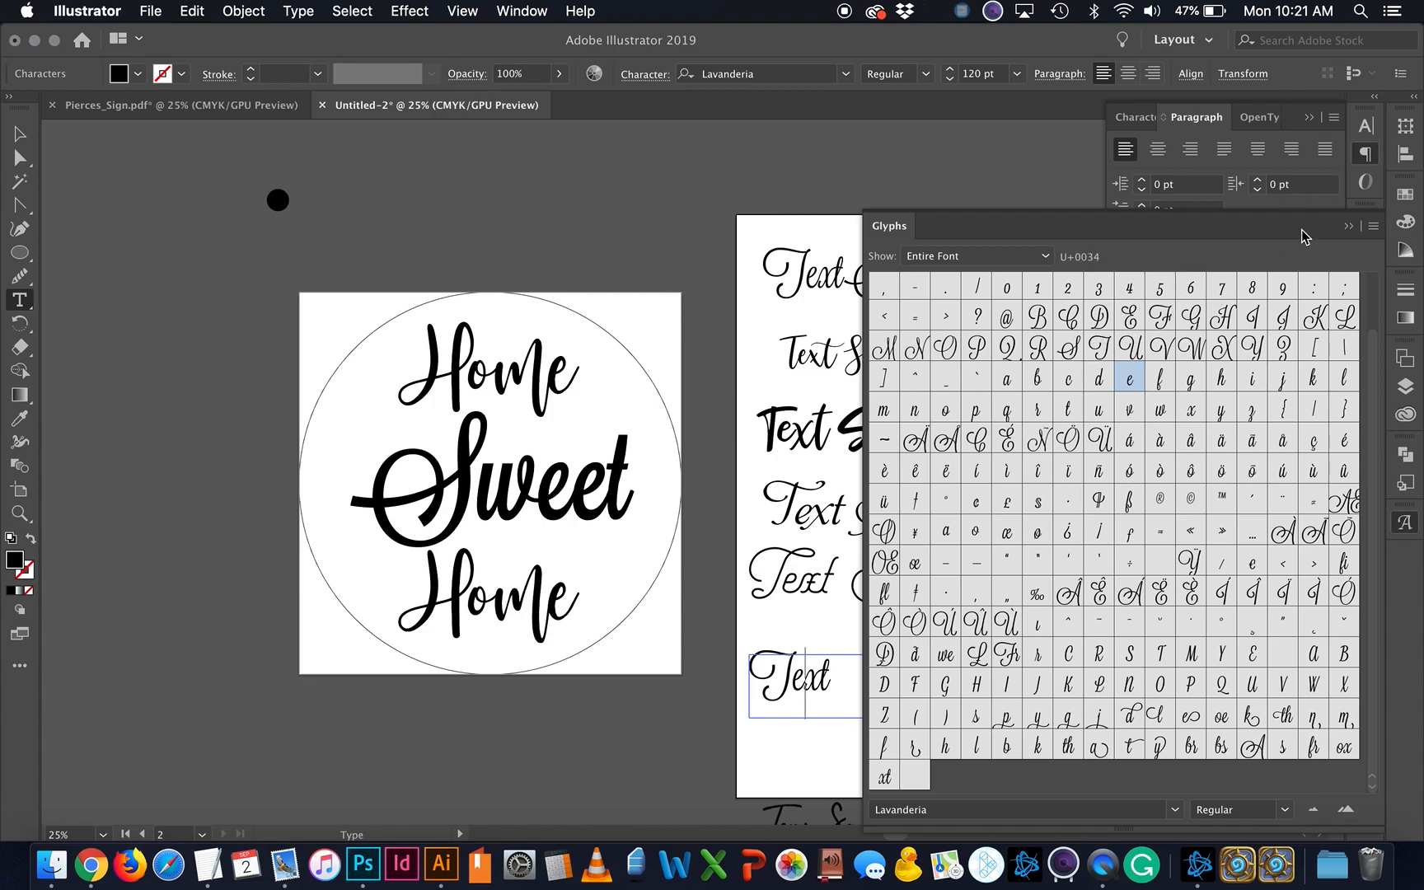
click(1350, 225)
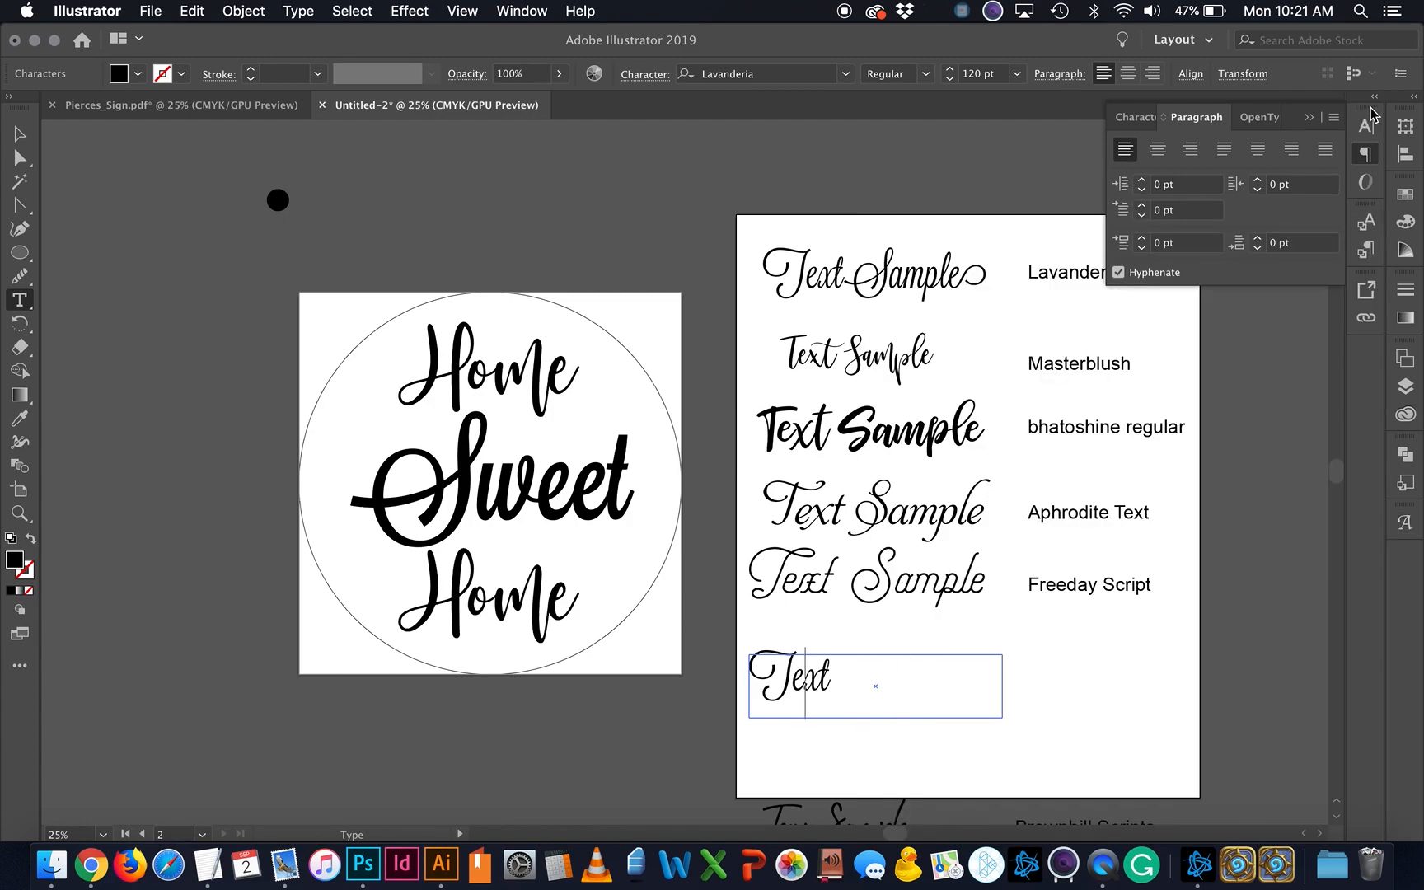
Step: Insert a Minion Ornaments heart into the Text sample, then remove it and close Glyphs
click(1366, 128)
click(1217, 168)
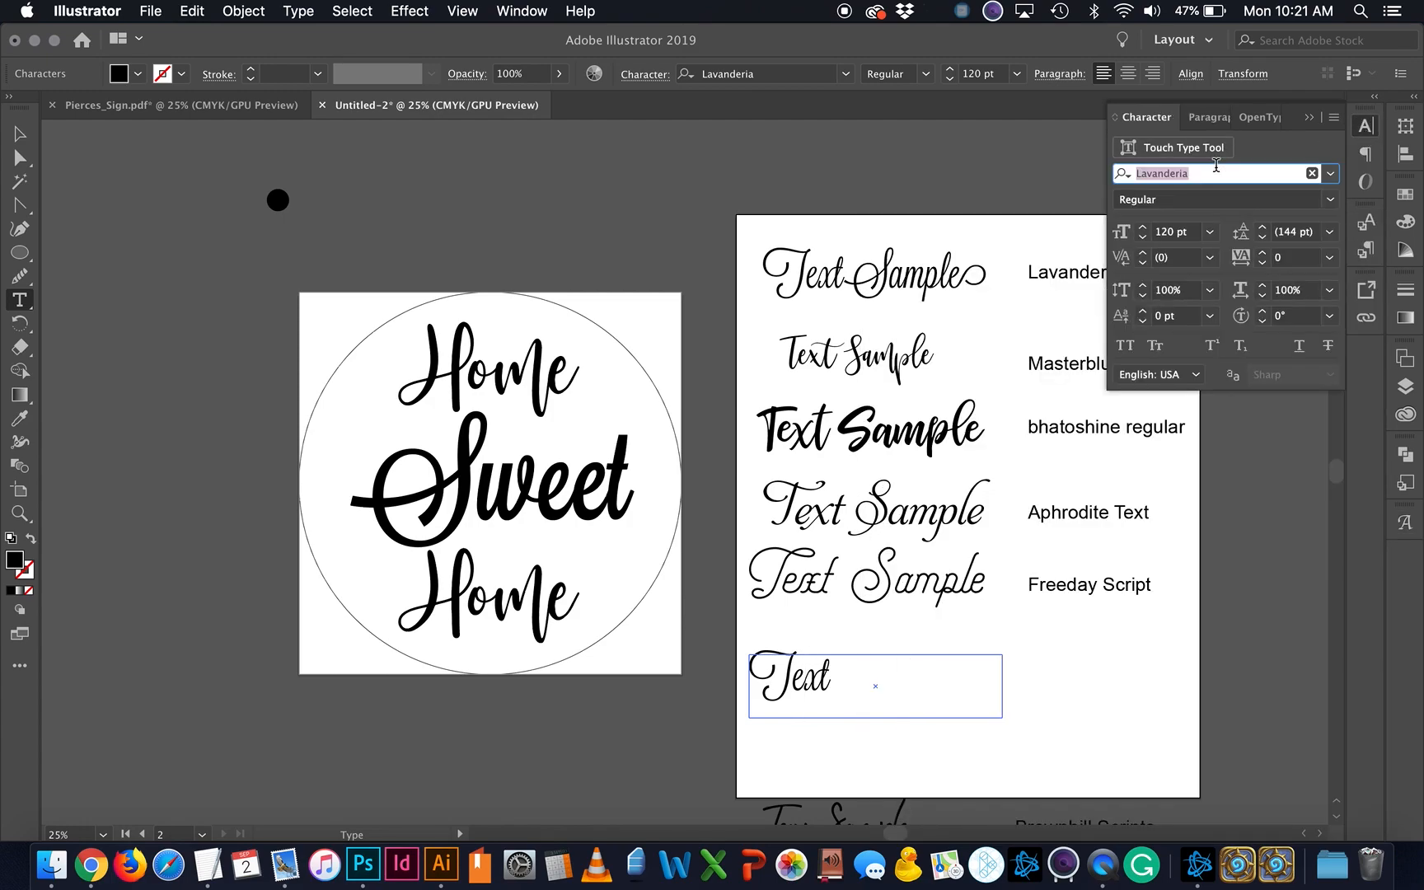
text(minion)
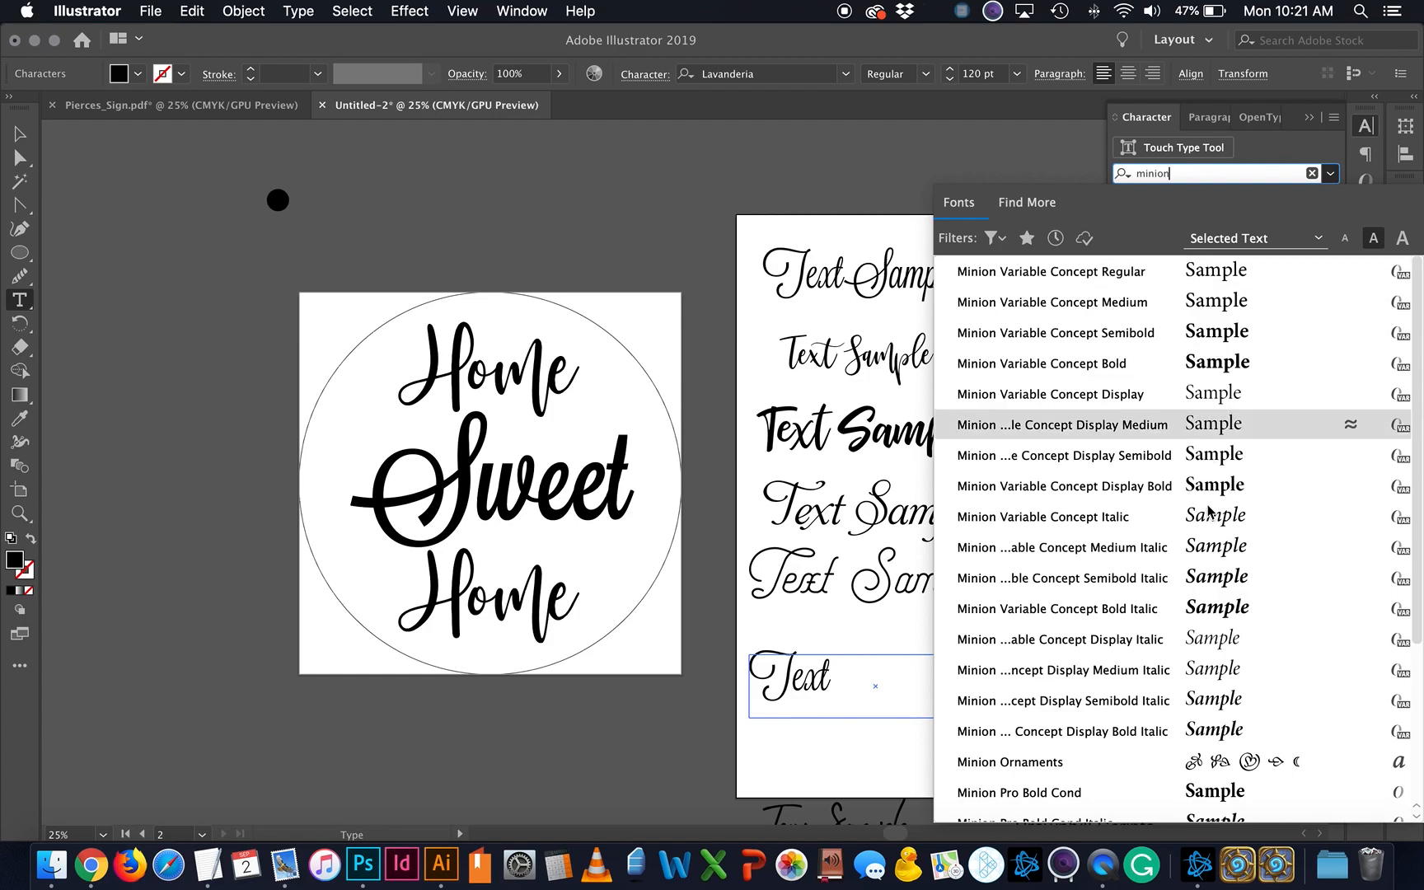
click(1198, 760)
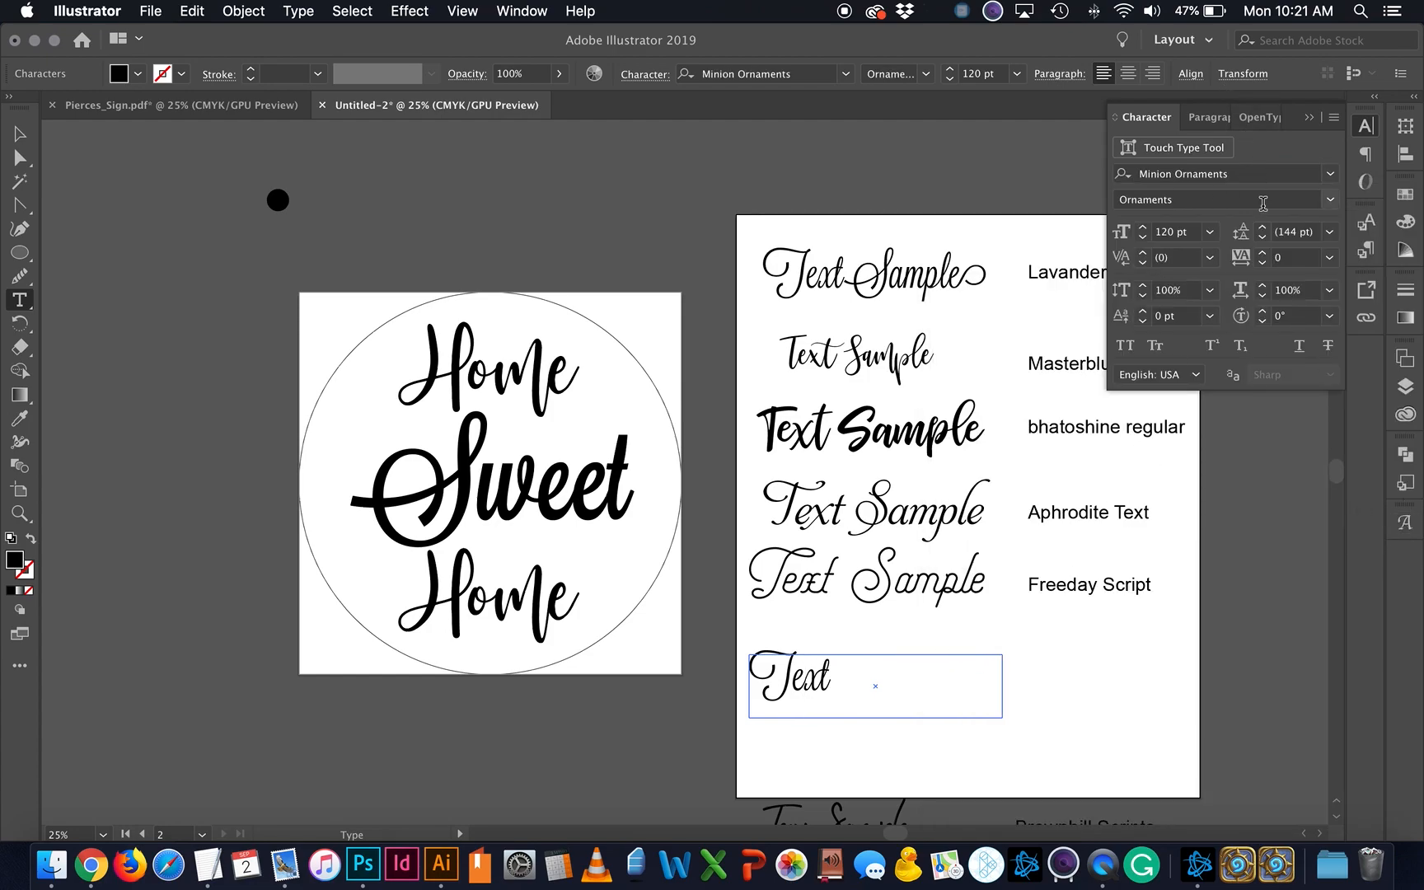
click(1406, 522)
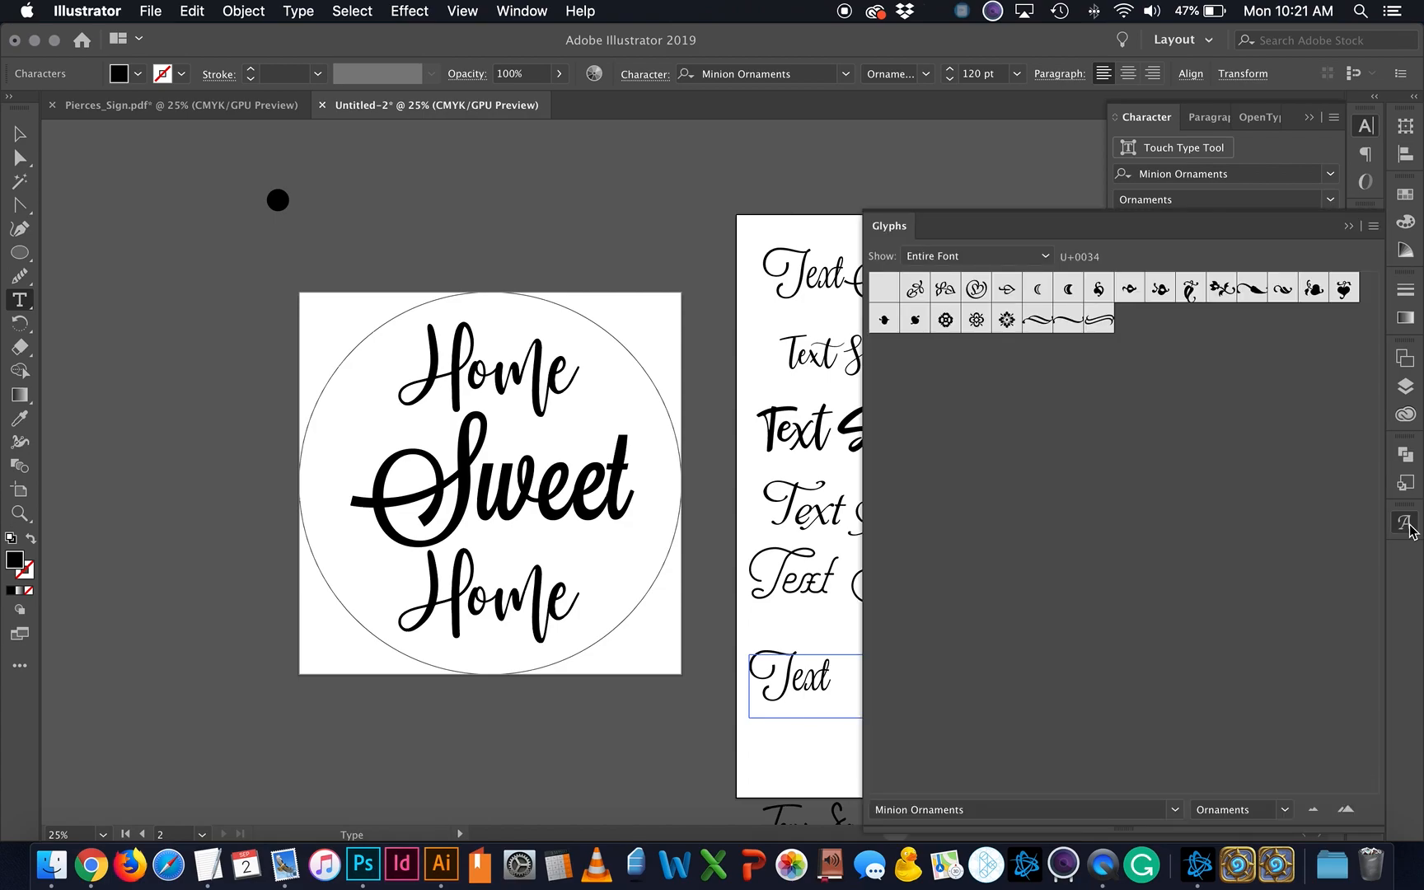
double_click(977, 293)
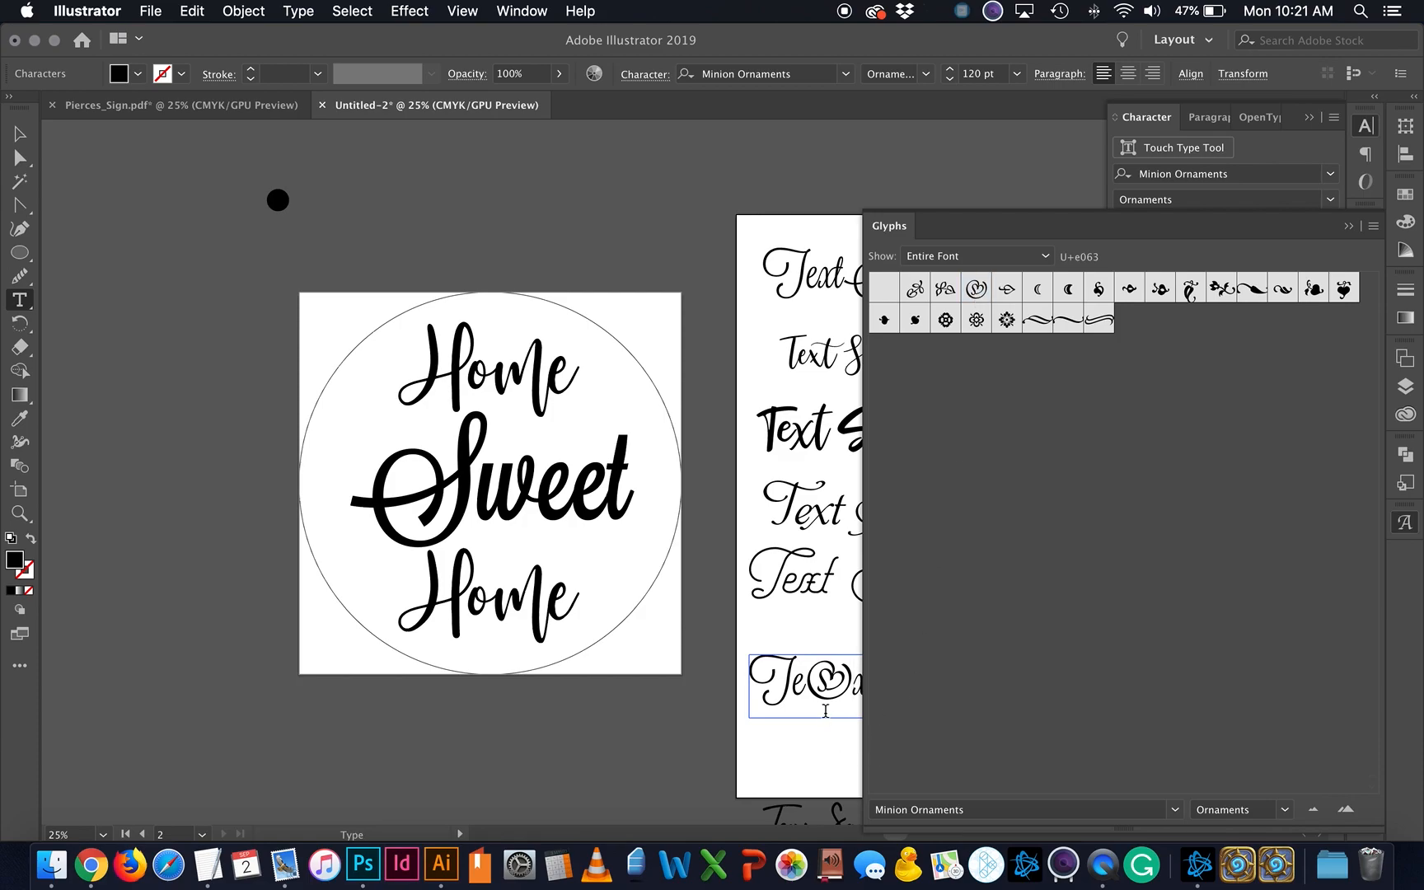
key(BackSpace)
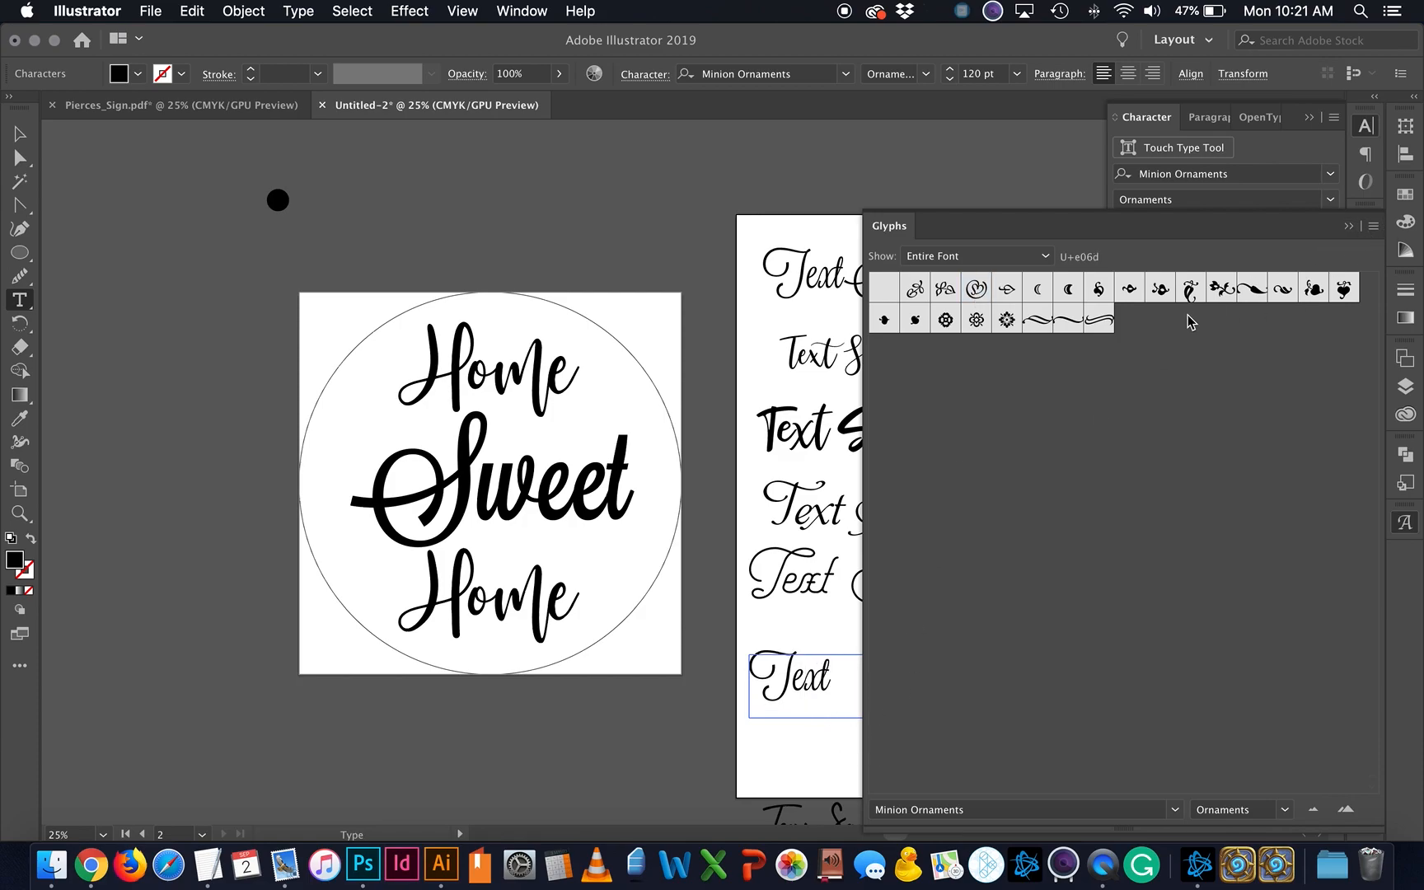
click(1347, 228)
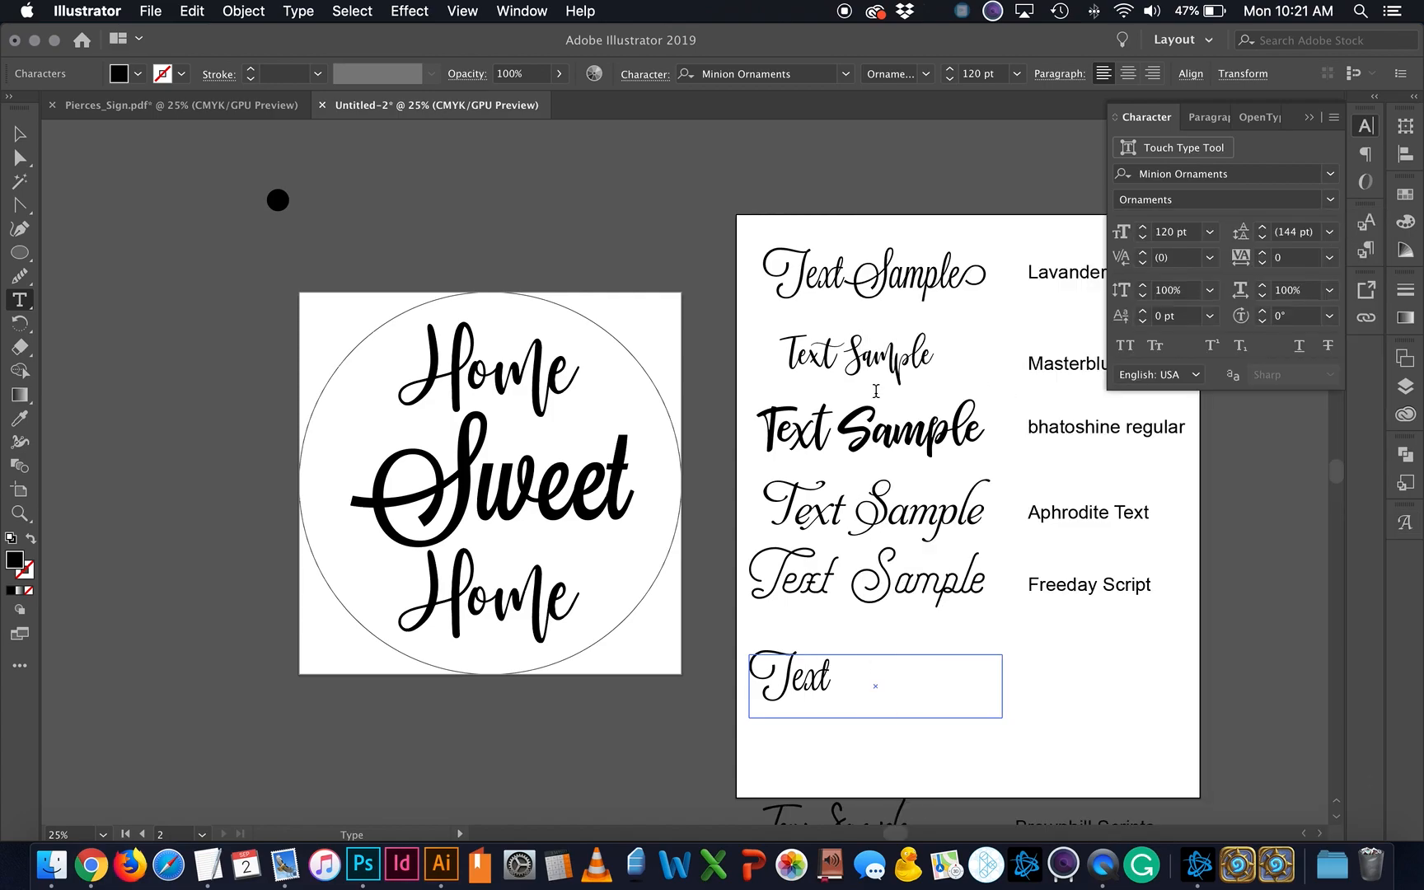
key(Escape)
Step: Select the Home Sweet Home lettering and apply Type > Create Outlines
click(509, 256)
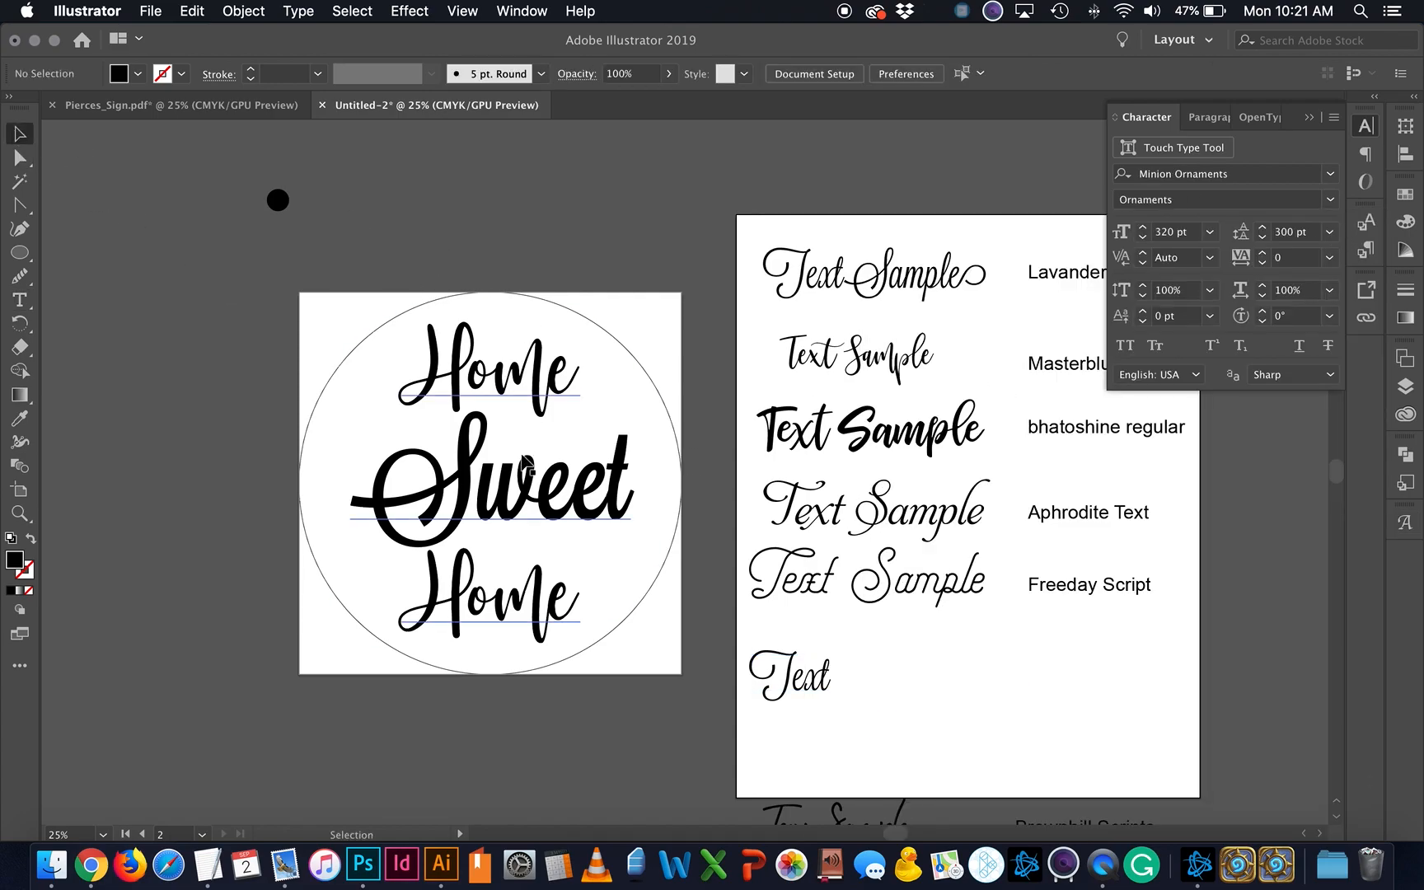
click(525, 462)
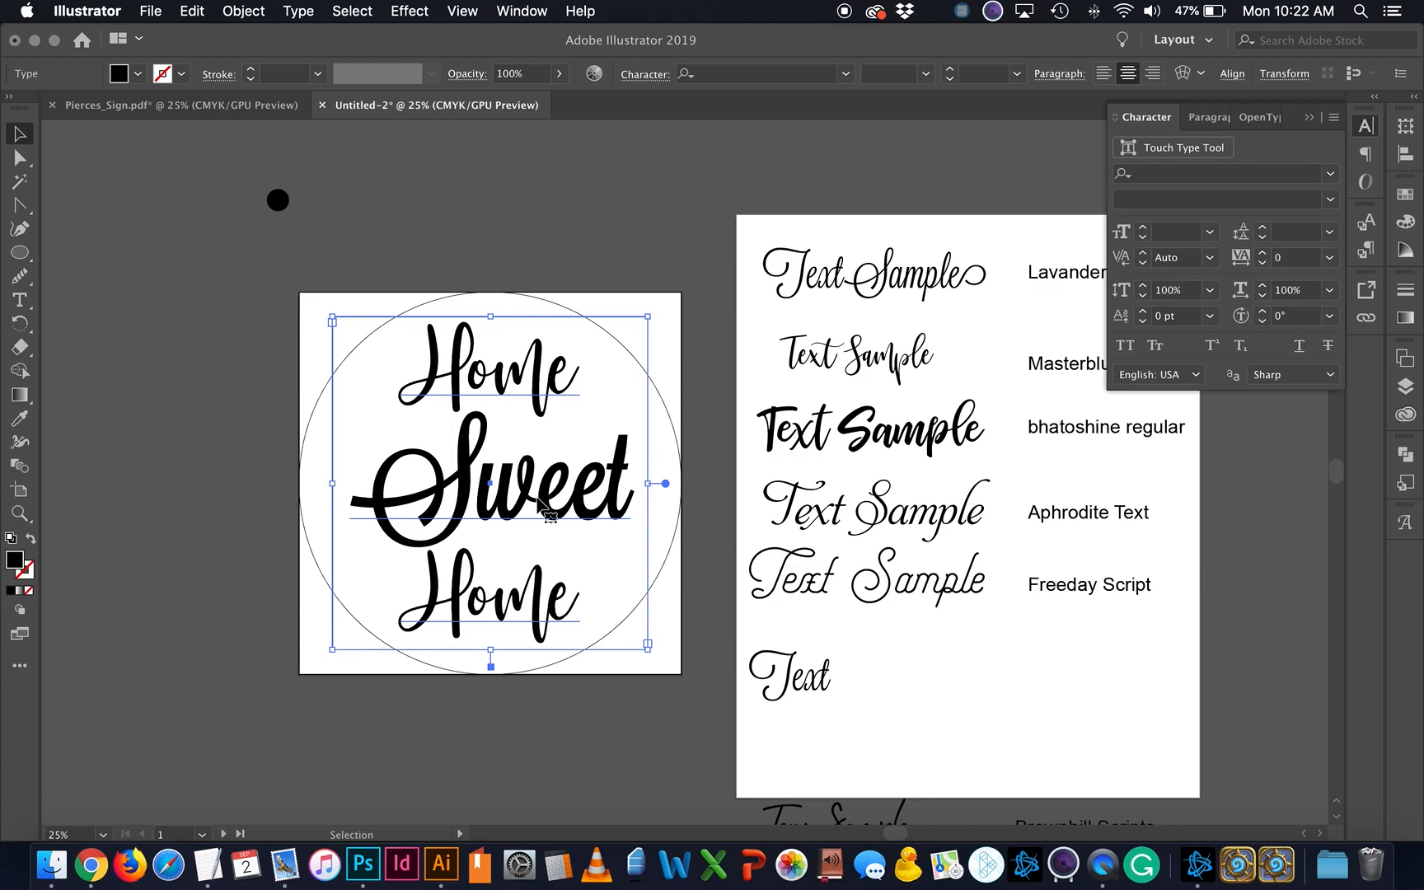
click(1310, 117)
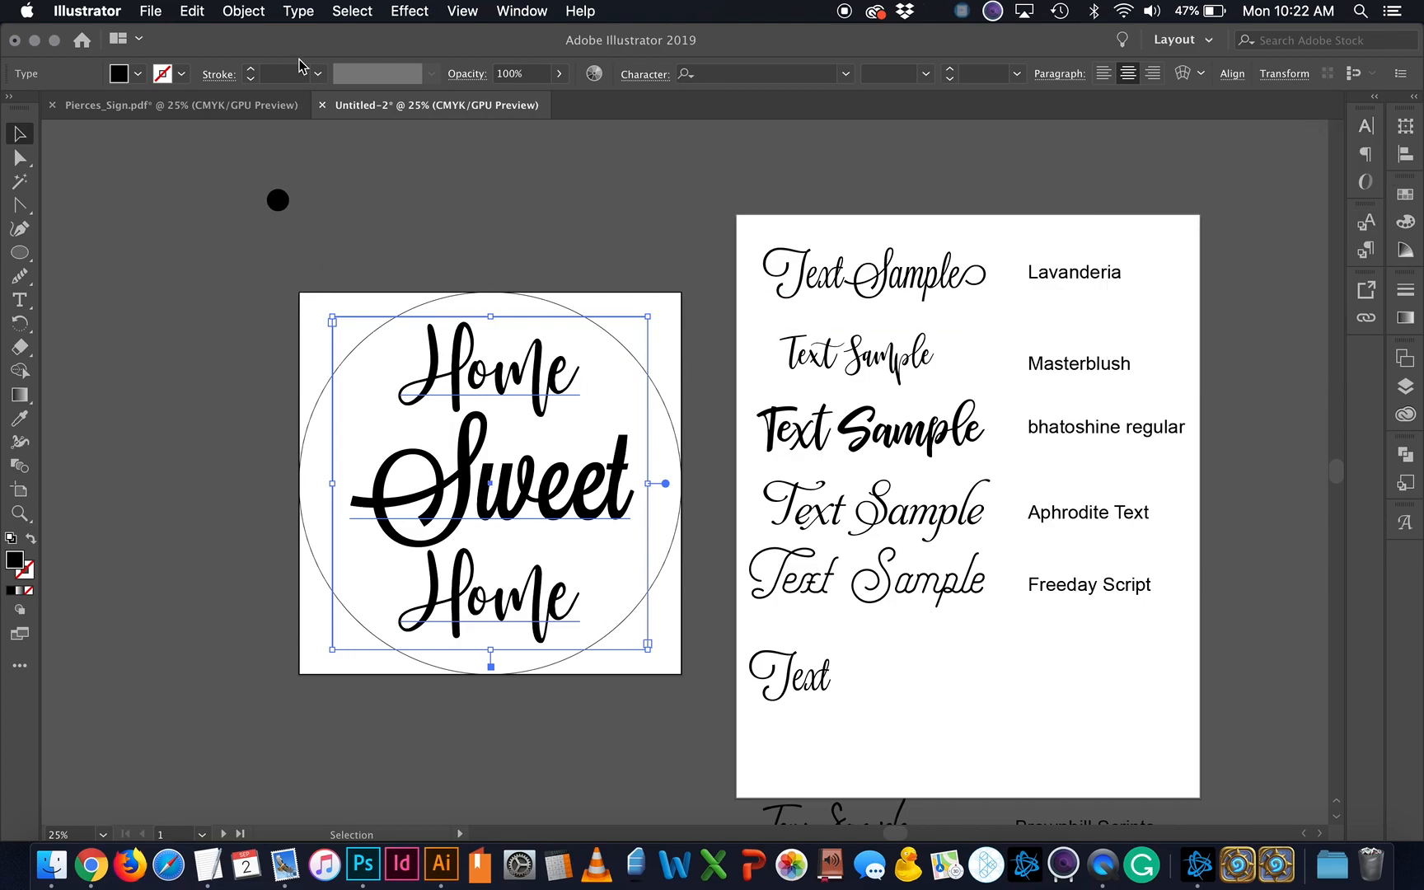
click(298, 12)
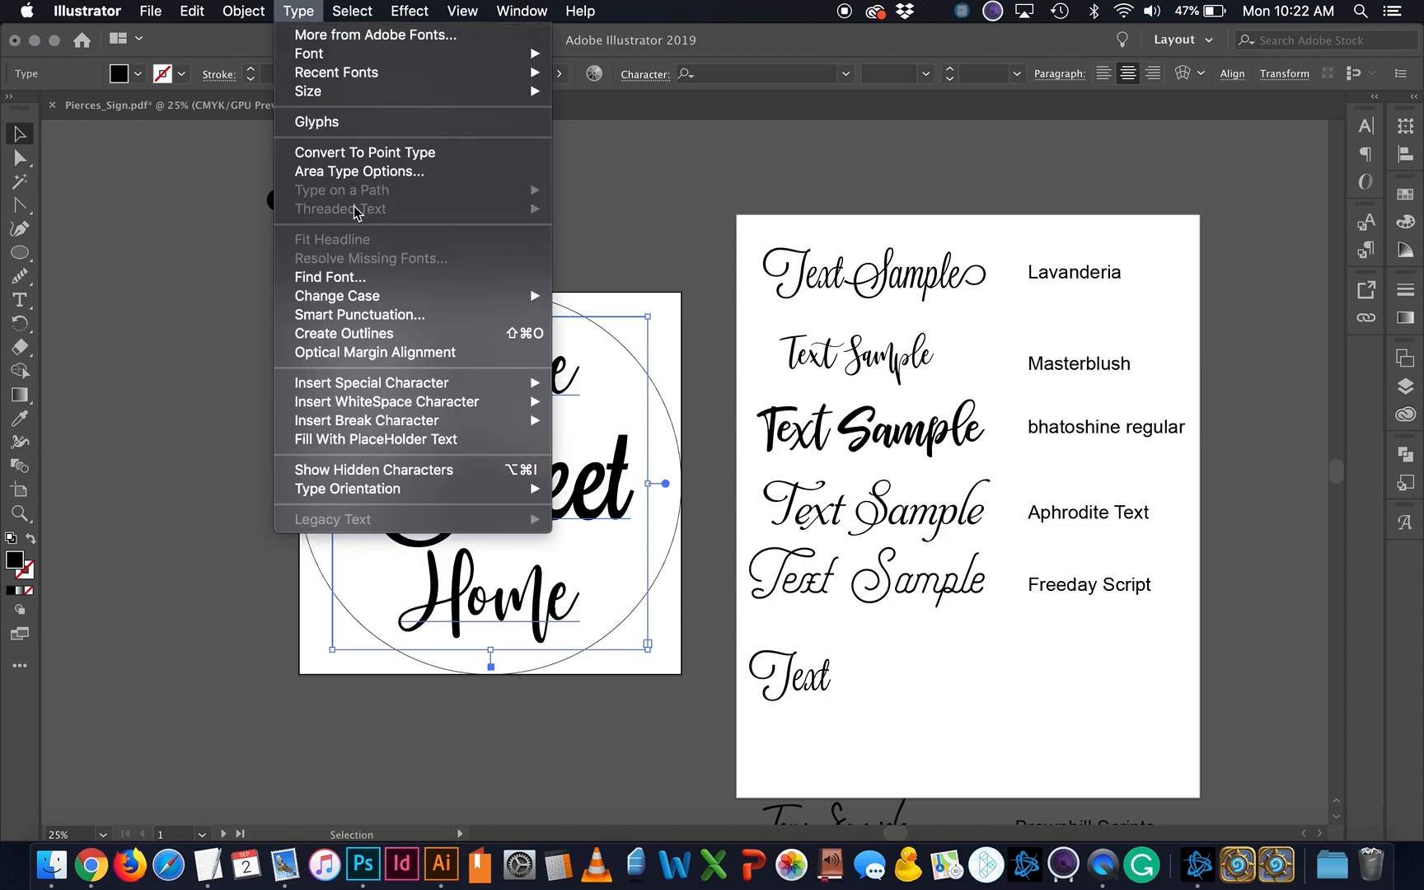
click(356, 333)
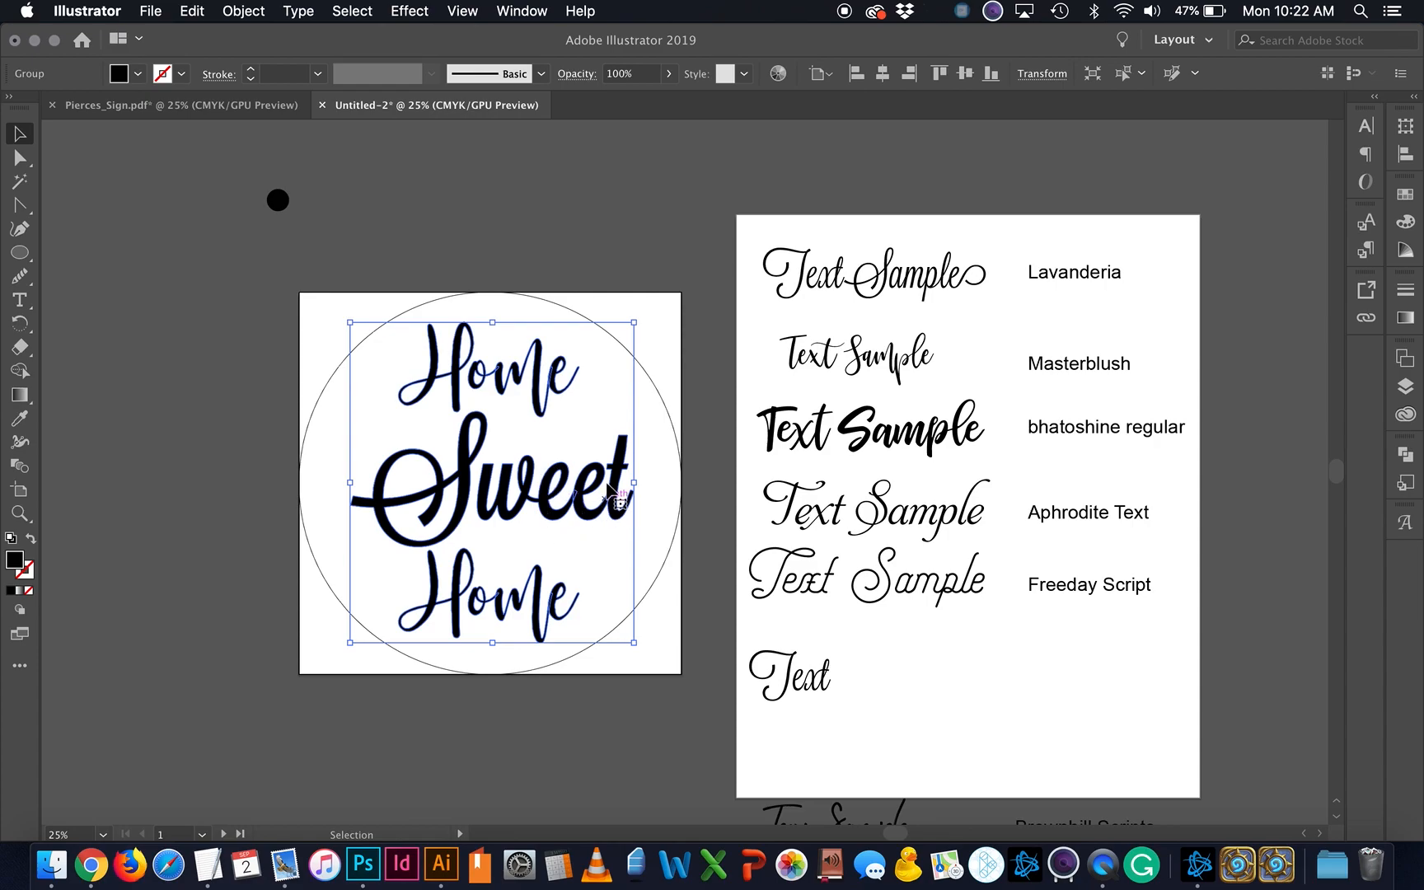
key(super+equal)
key(super+equal)
key(super+equal)
key(super+equal)
key(super+equal)
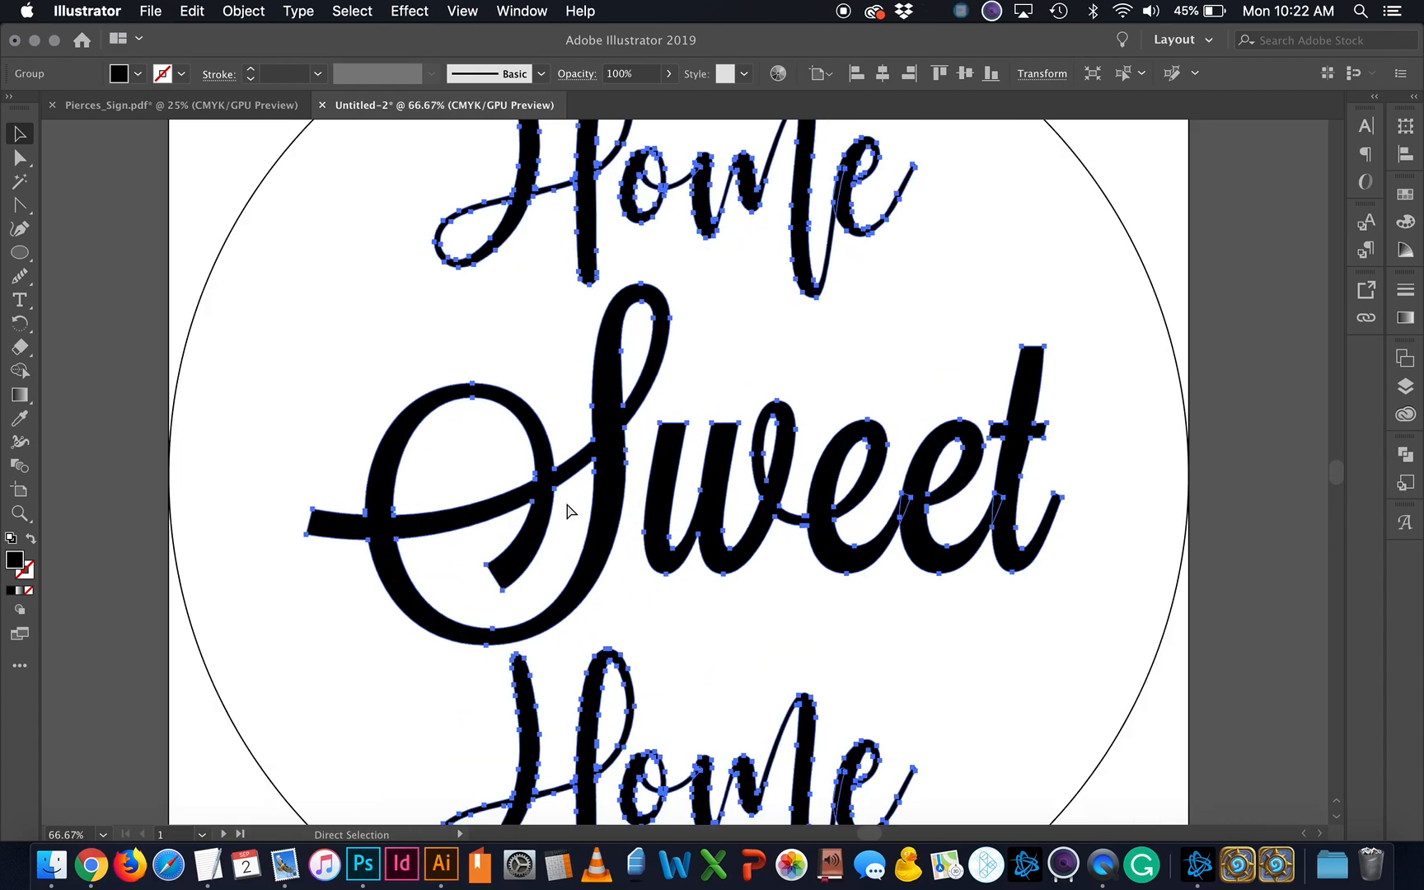
scroll(833, 528, right, 5)
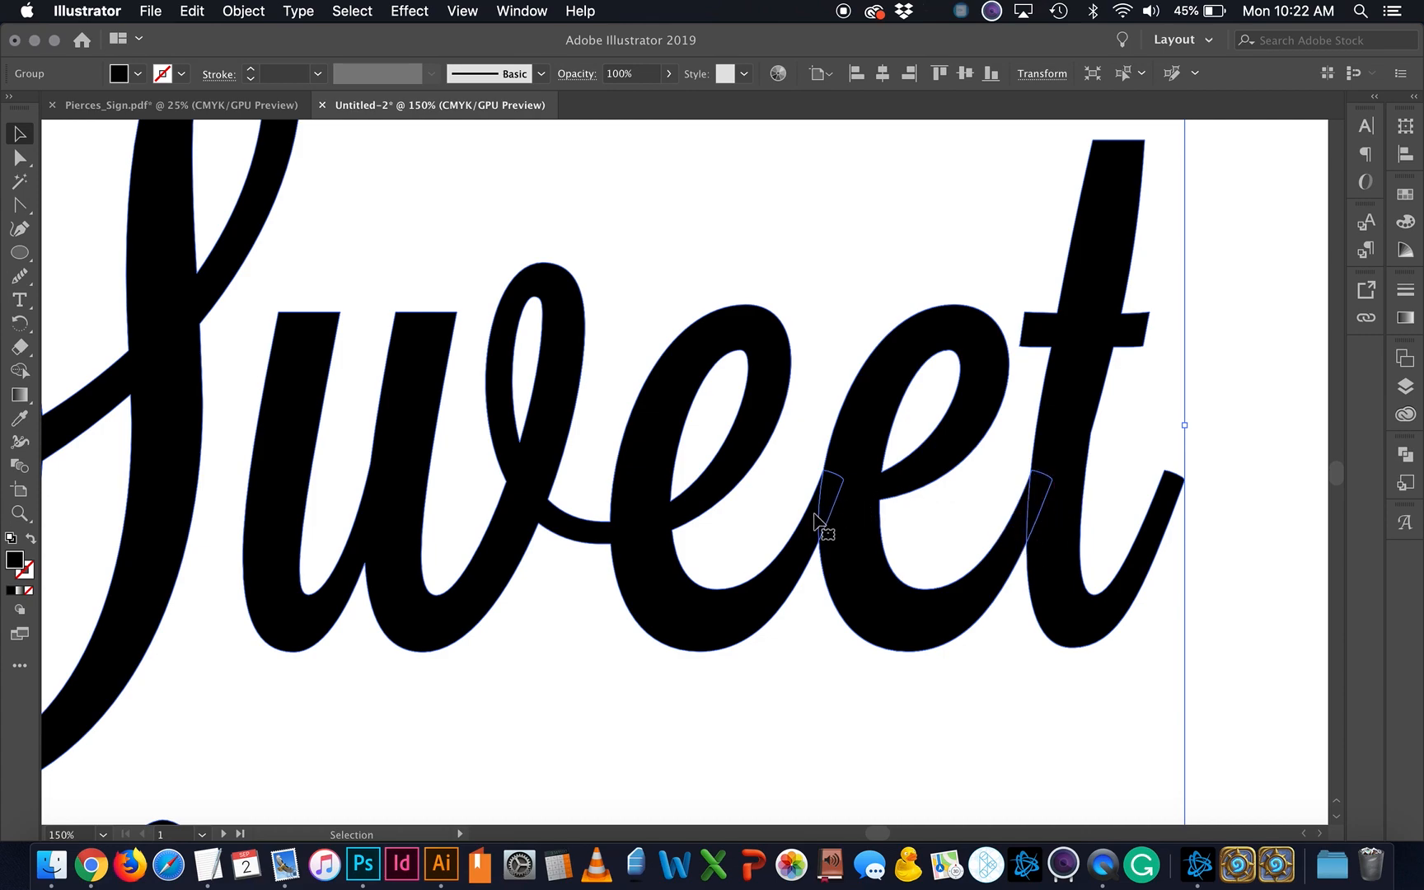
key(a)
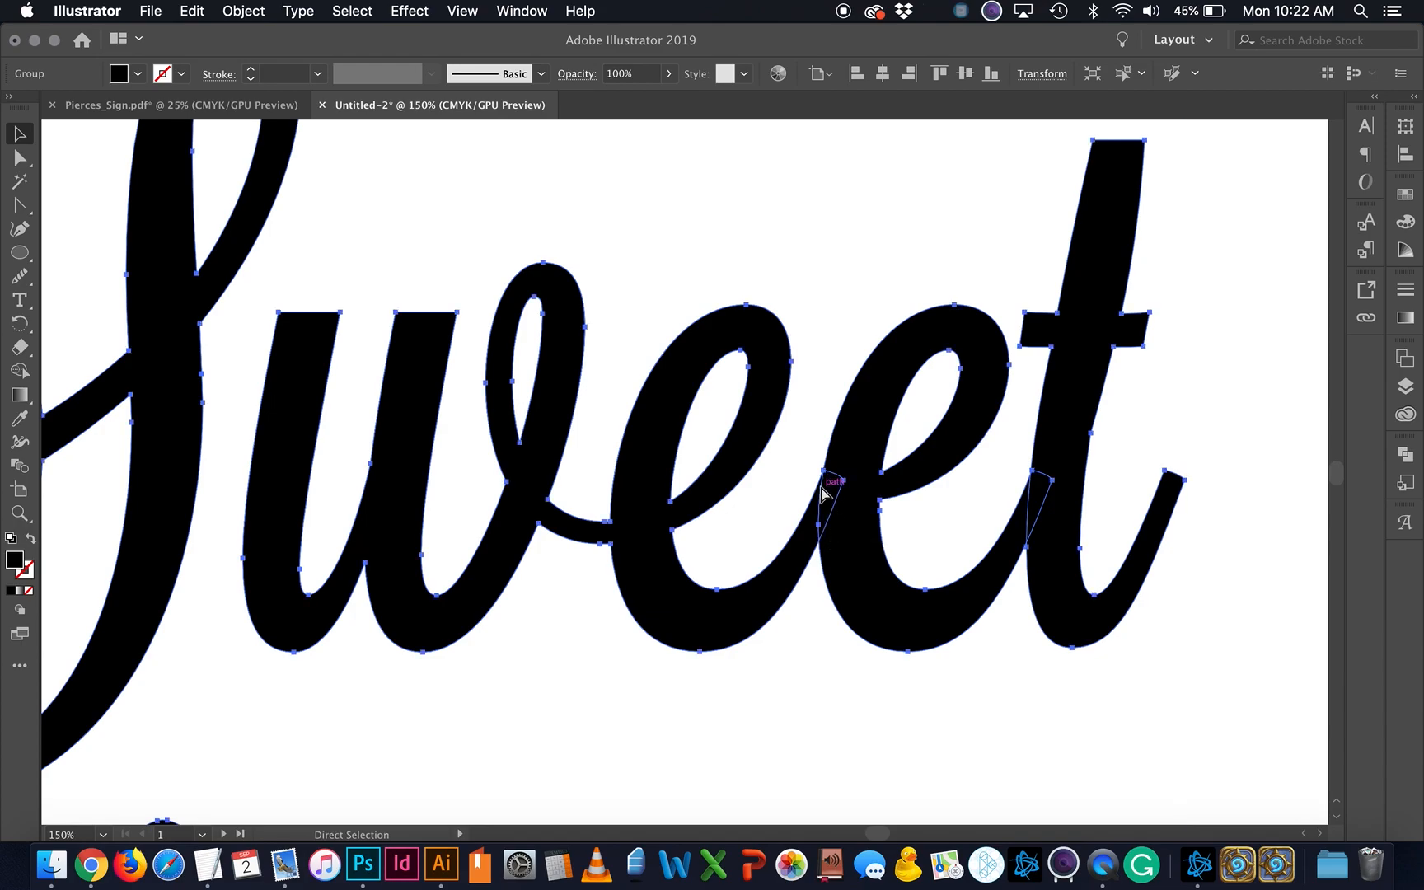
key(super+minus)
key(super+minus)
key(v)
key(super+minus)
key(super+minus)
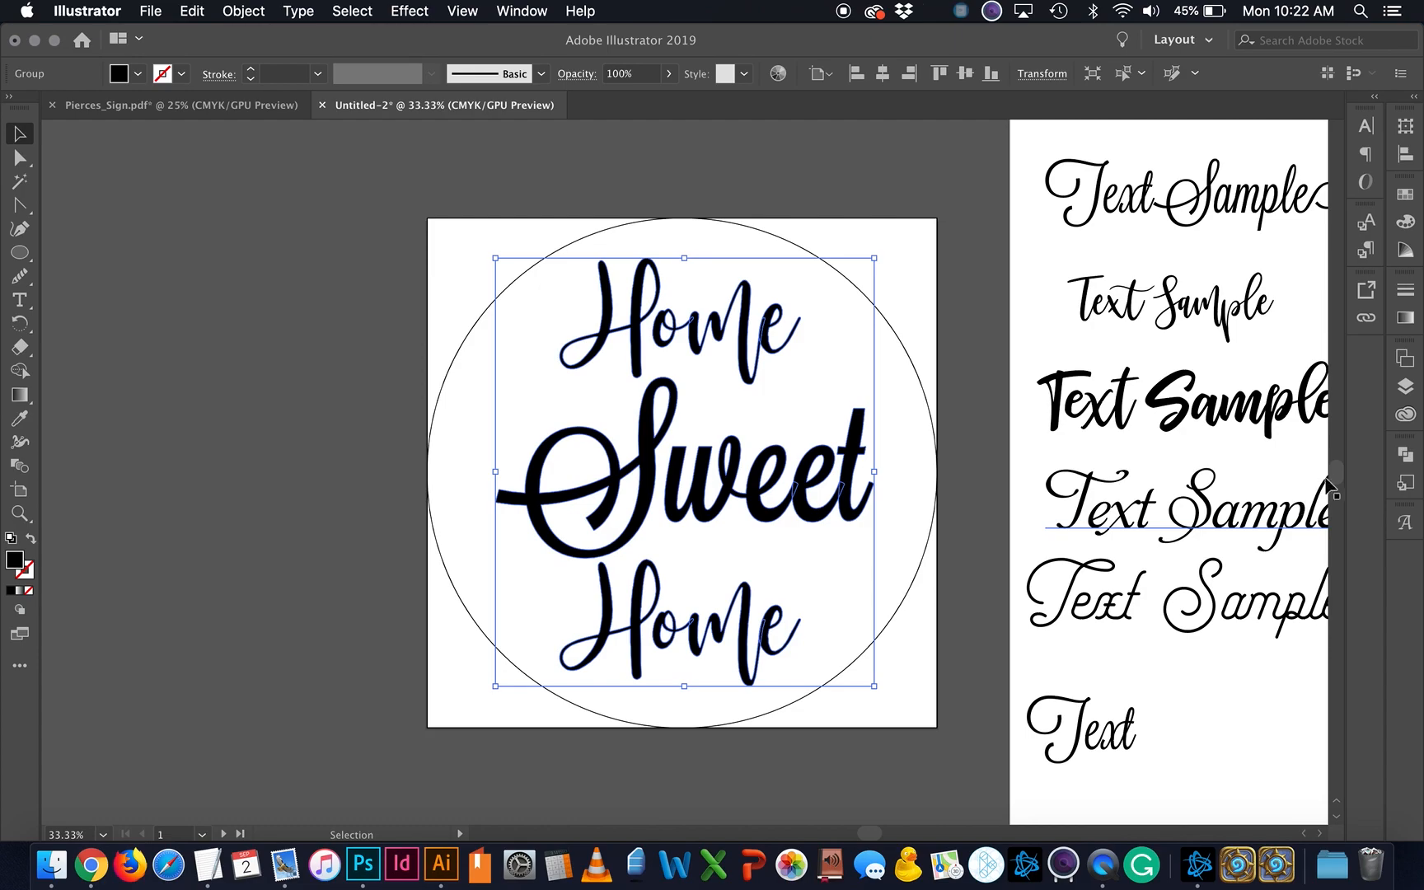
Step: Merge the overlapping Sweet letter shapes into a single shape with Pathfinder
click(1406, 458)
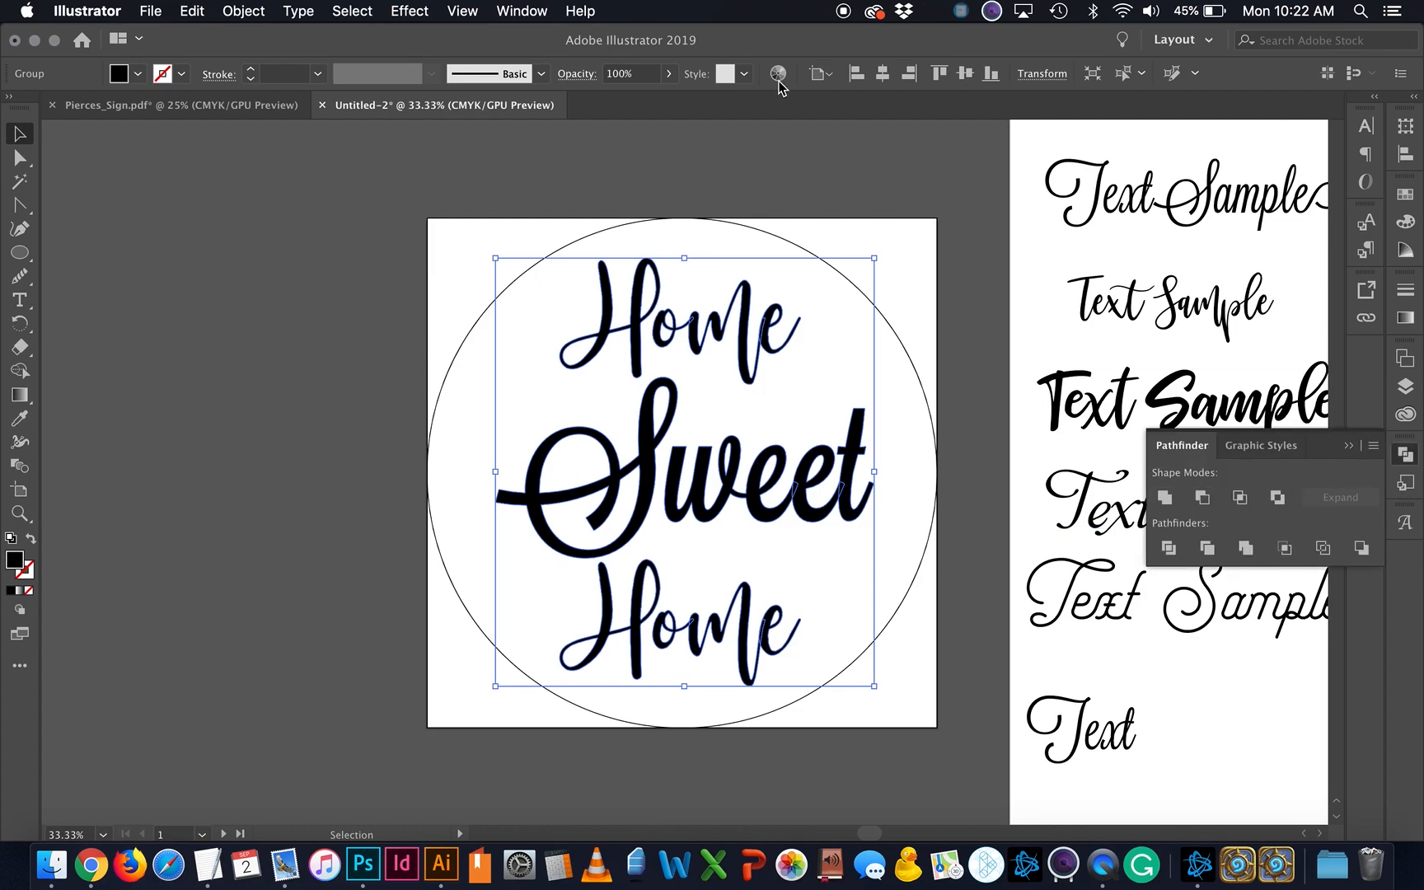
click(541, 10)
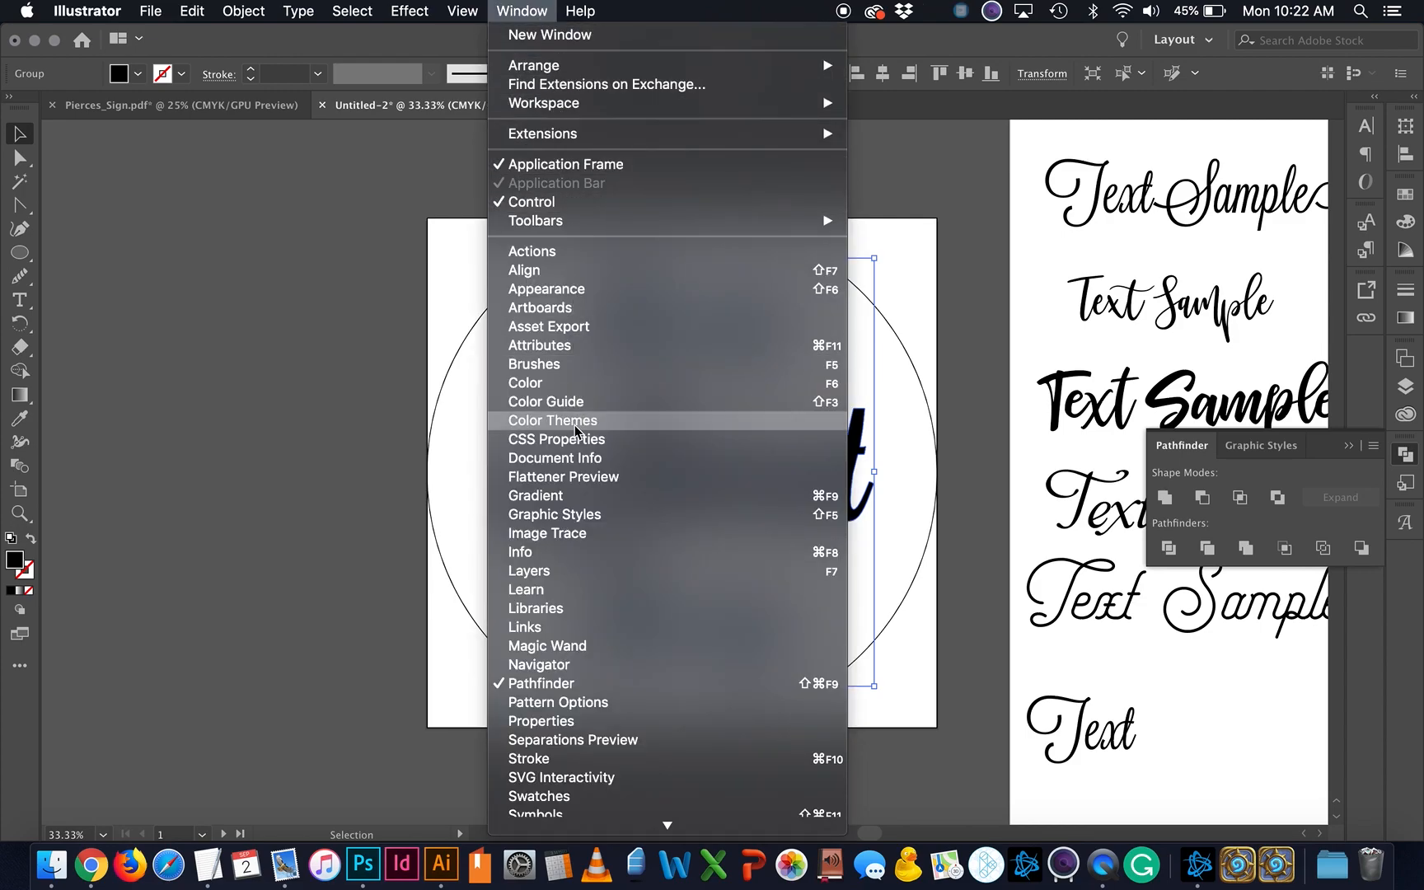
click(1407, 469)
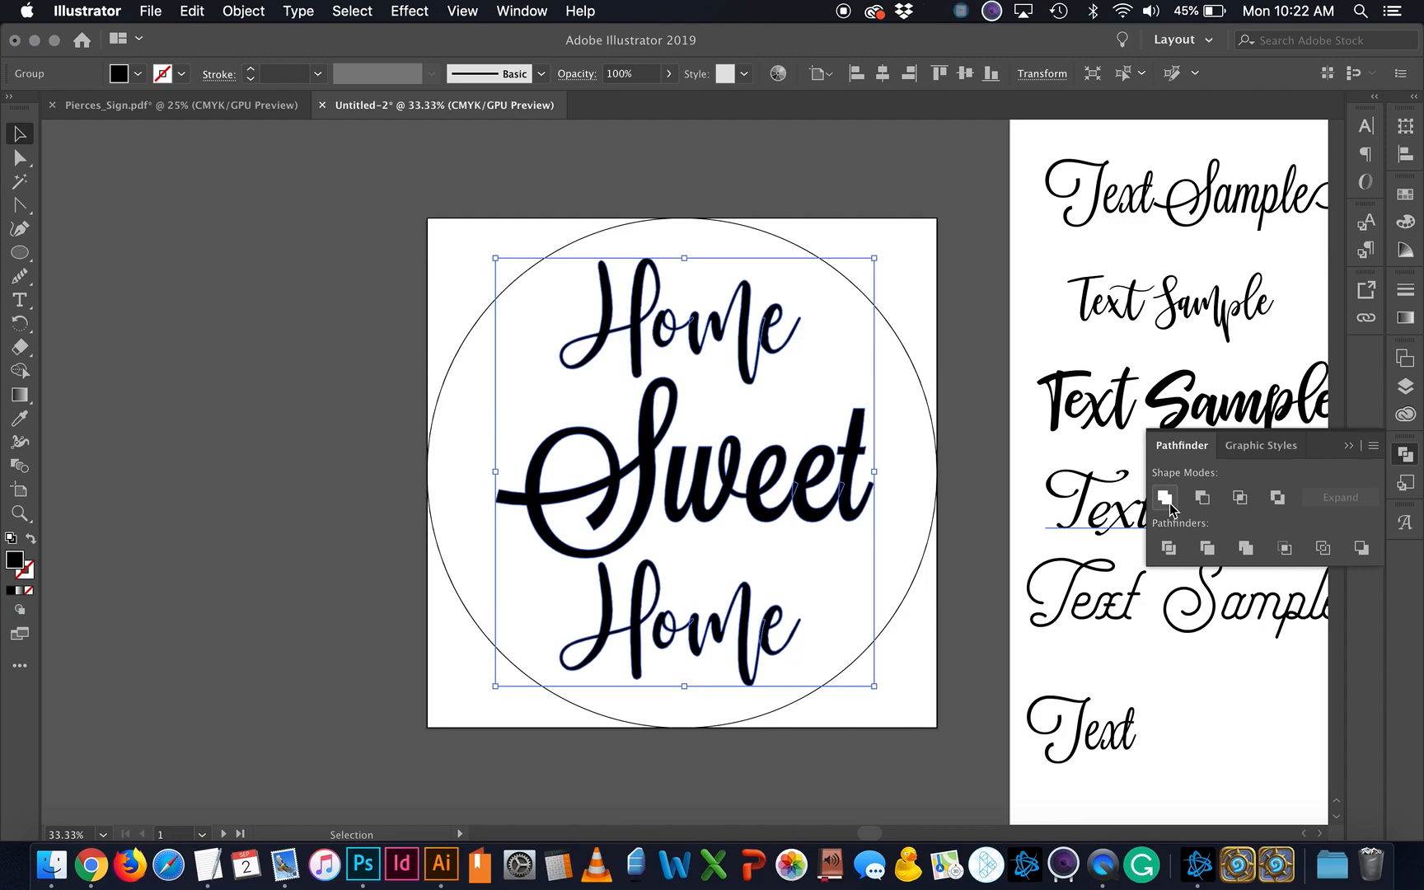
click(1169, 503)
key(super+equal)
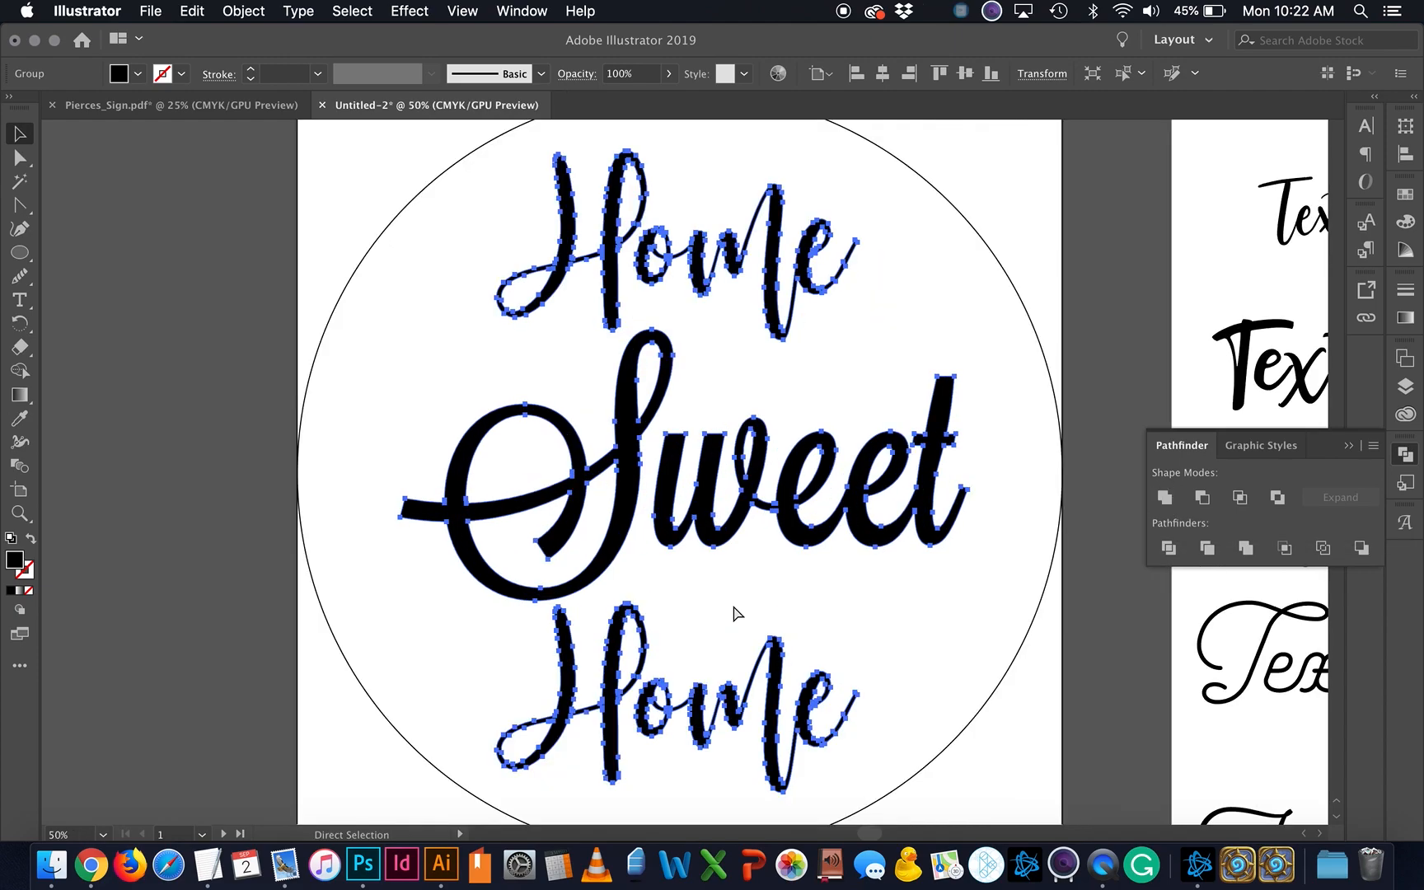
key(super+equal)
key(super+equal)
key(super+equal)
key(super+equal)
scroll(737, 616, right, 5)
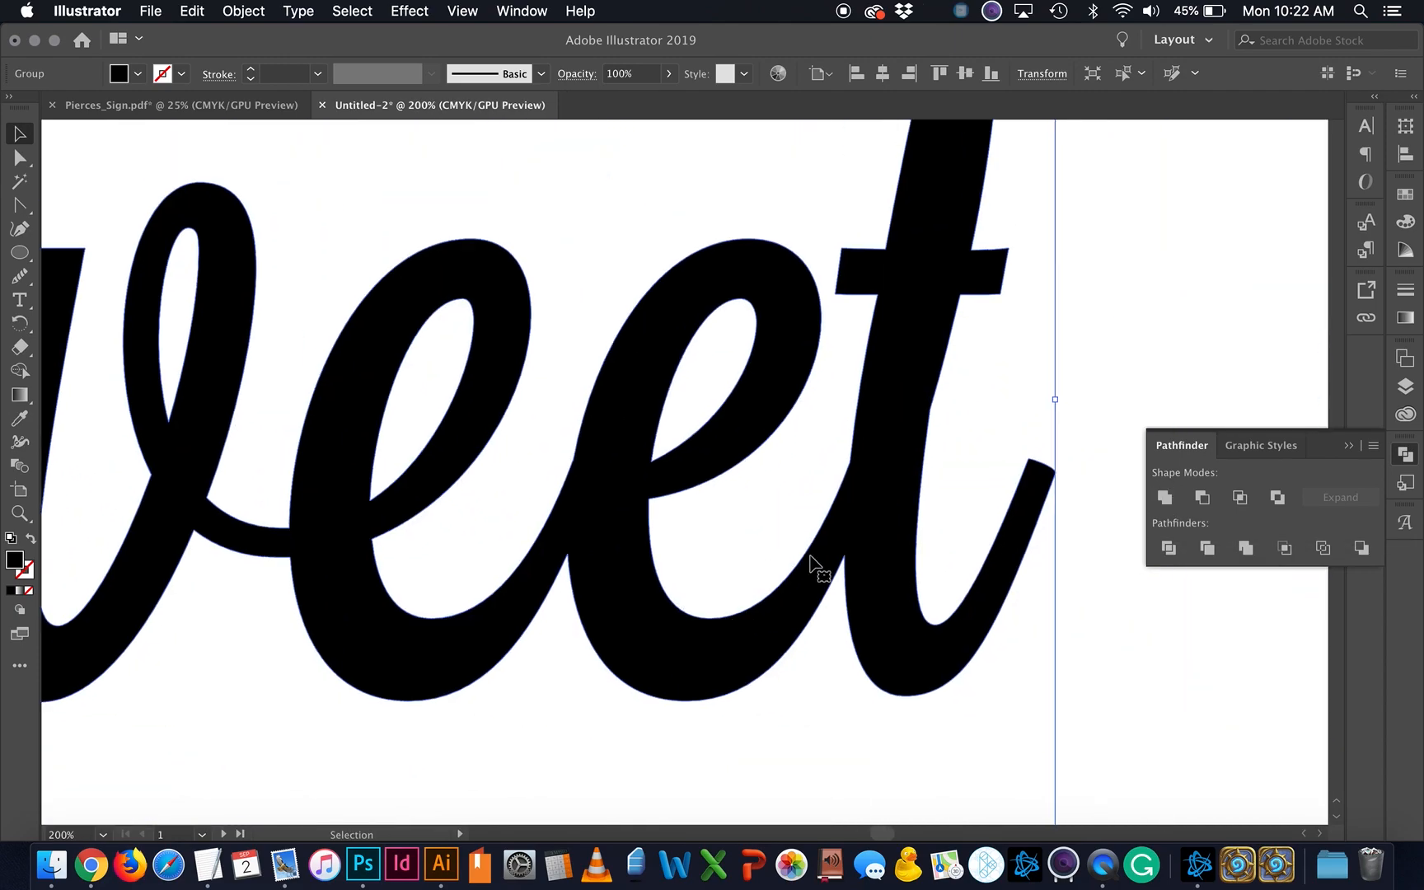
key(super+minus)
key(super+minus)
key(super+minus)
key(super+minus)
key(super+minus)
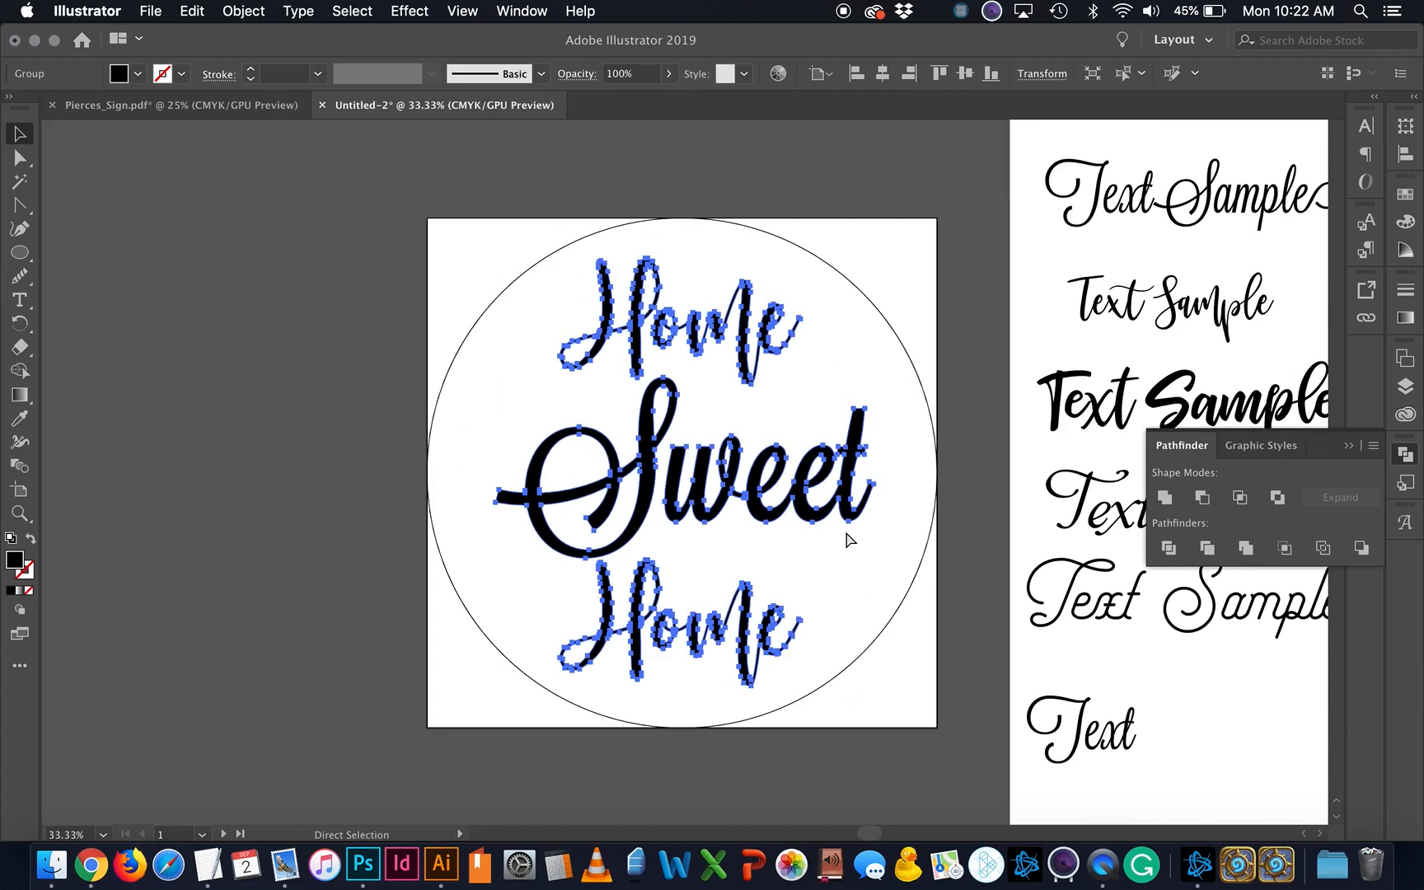
click(210, 341)
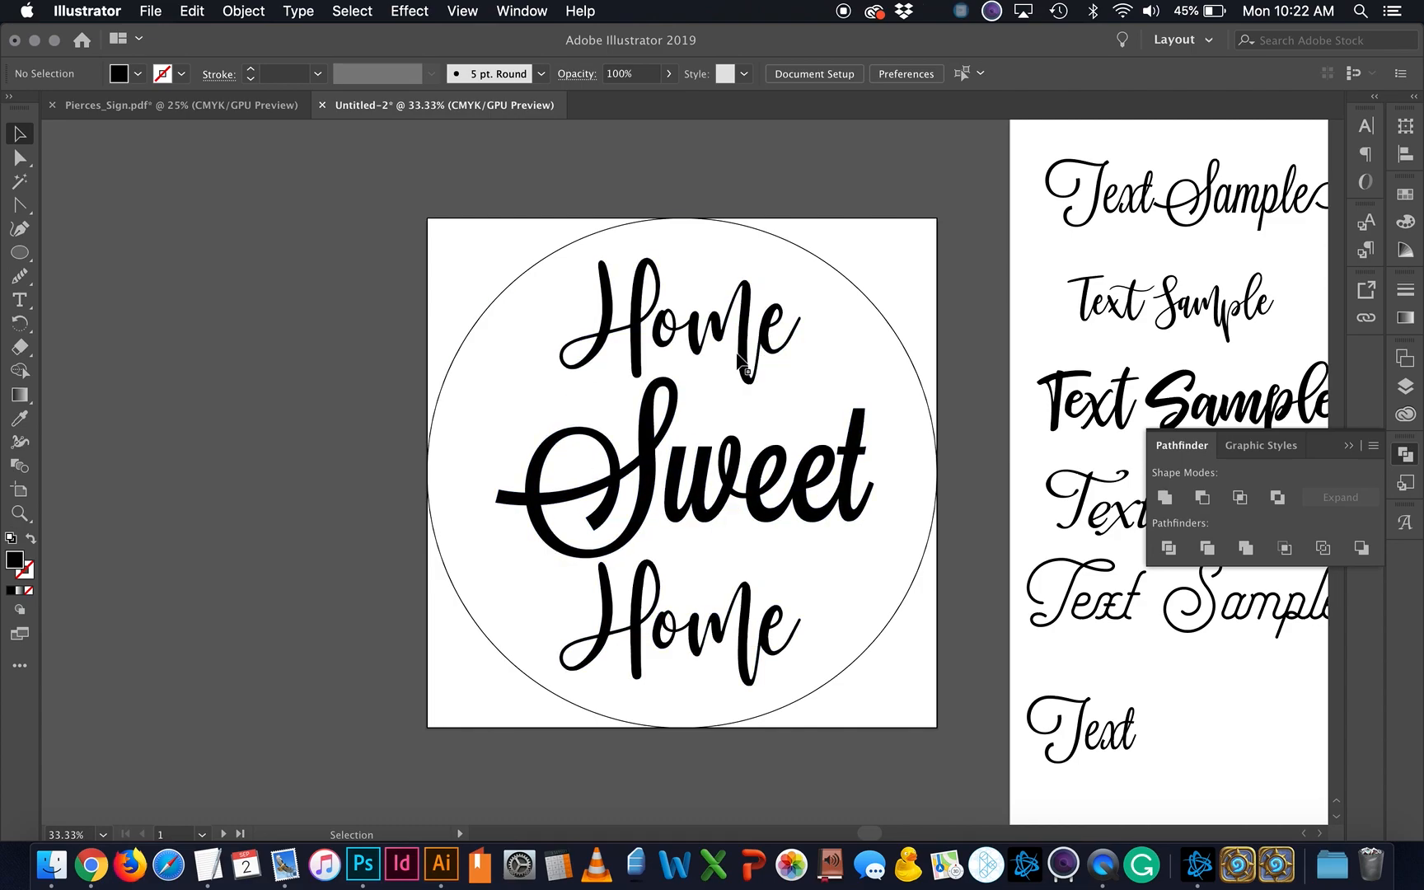
Step: Ungroup the three words and nudge Sweet left and down between the Home words
click(648, 511)
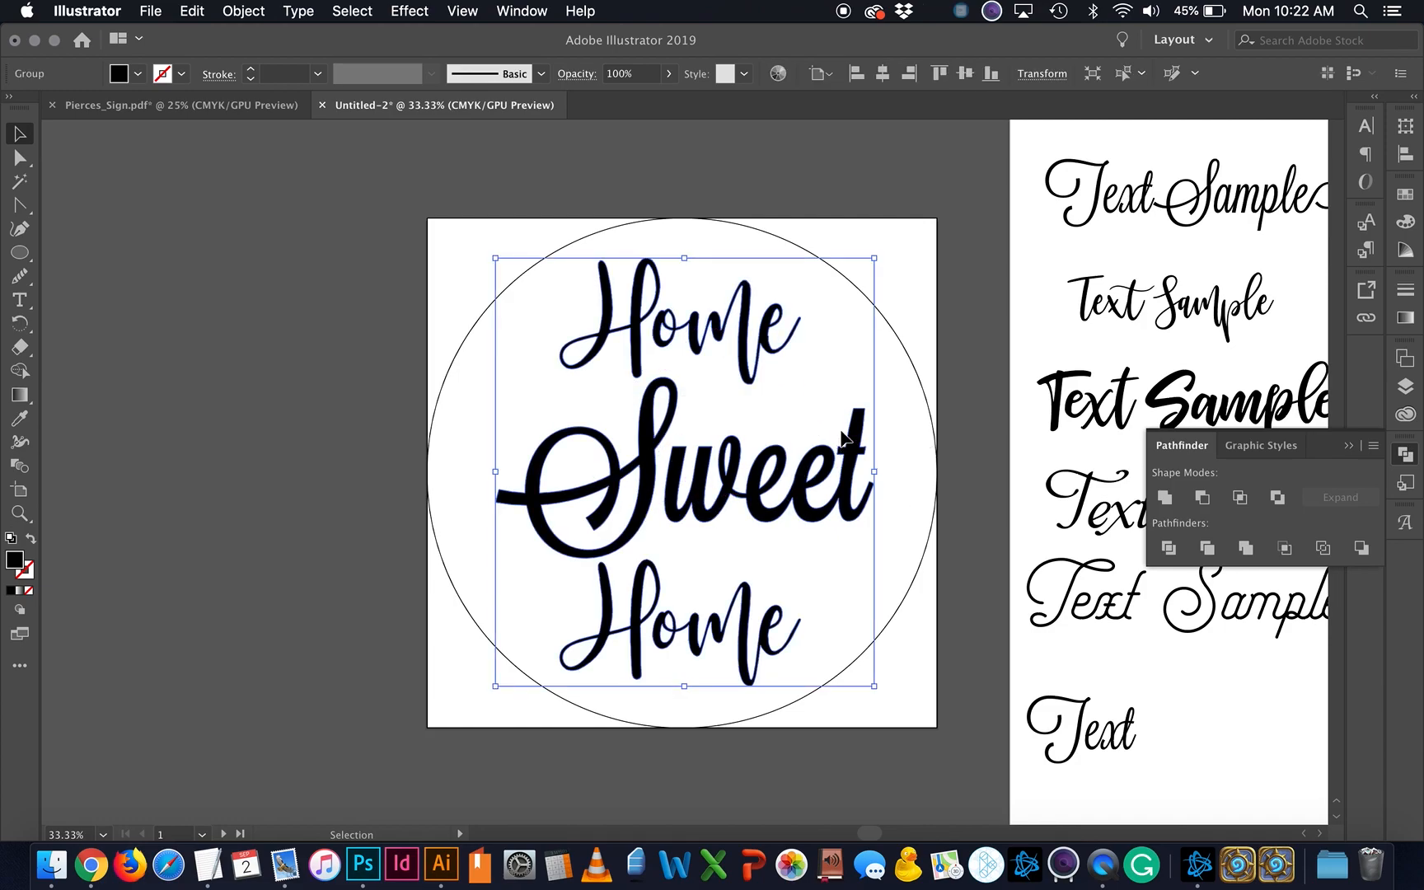
right_click(657, 462)
click(701, 626)
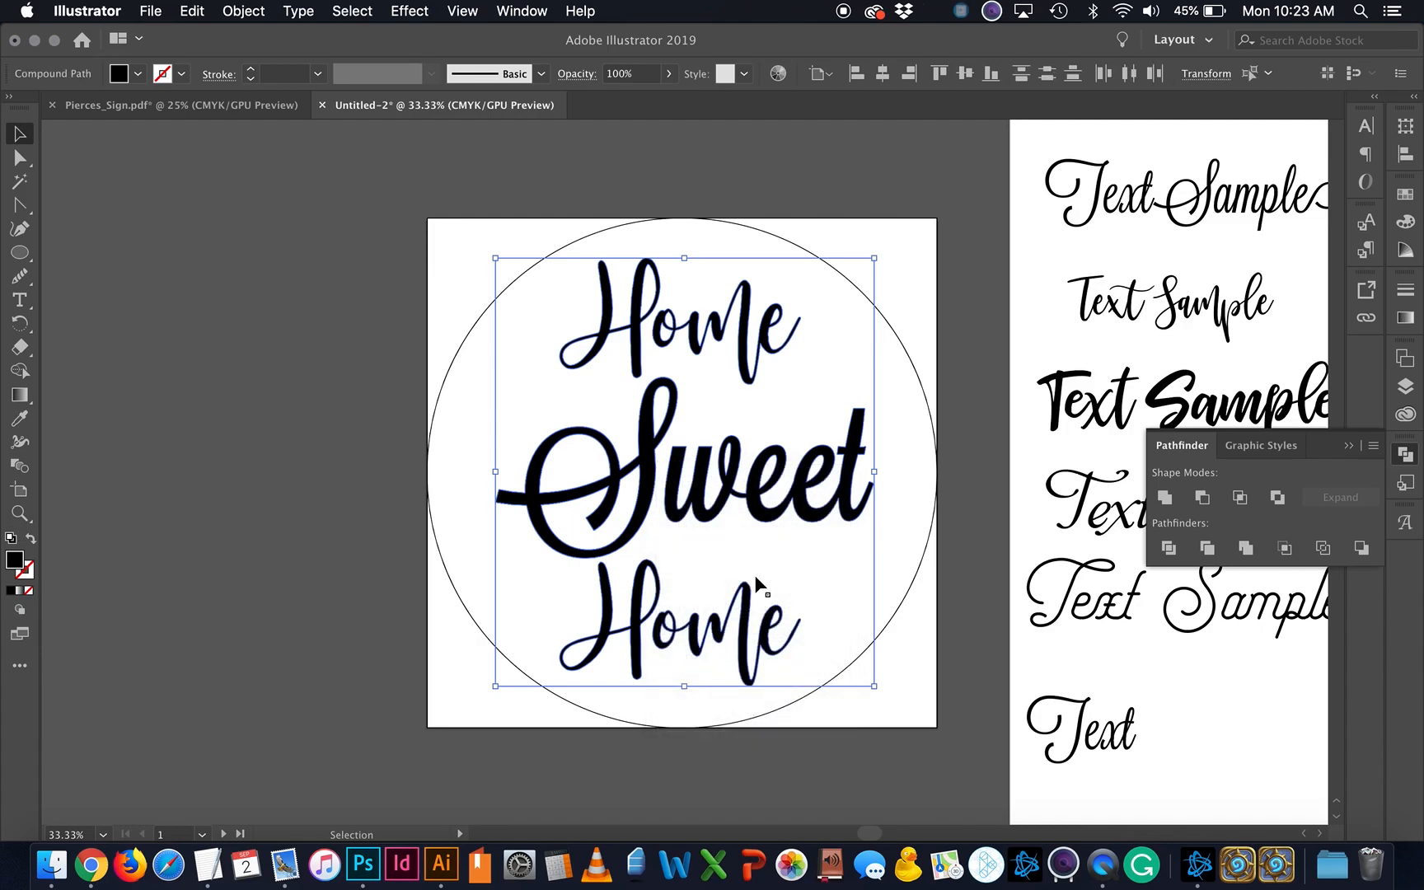
click(775, 557)
click(812, 515)
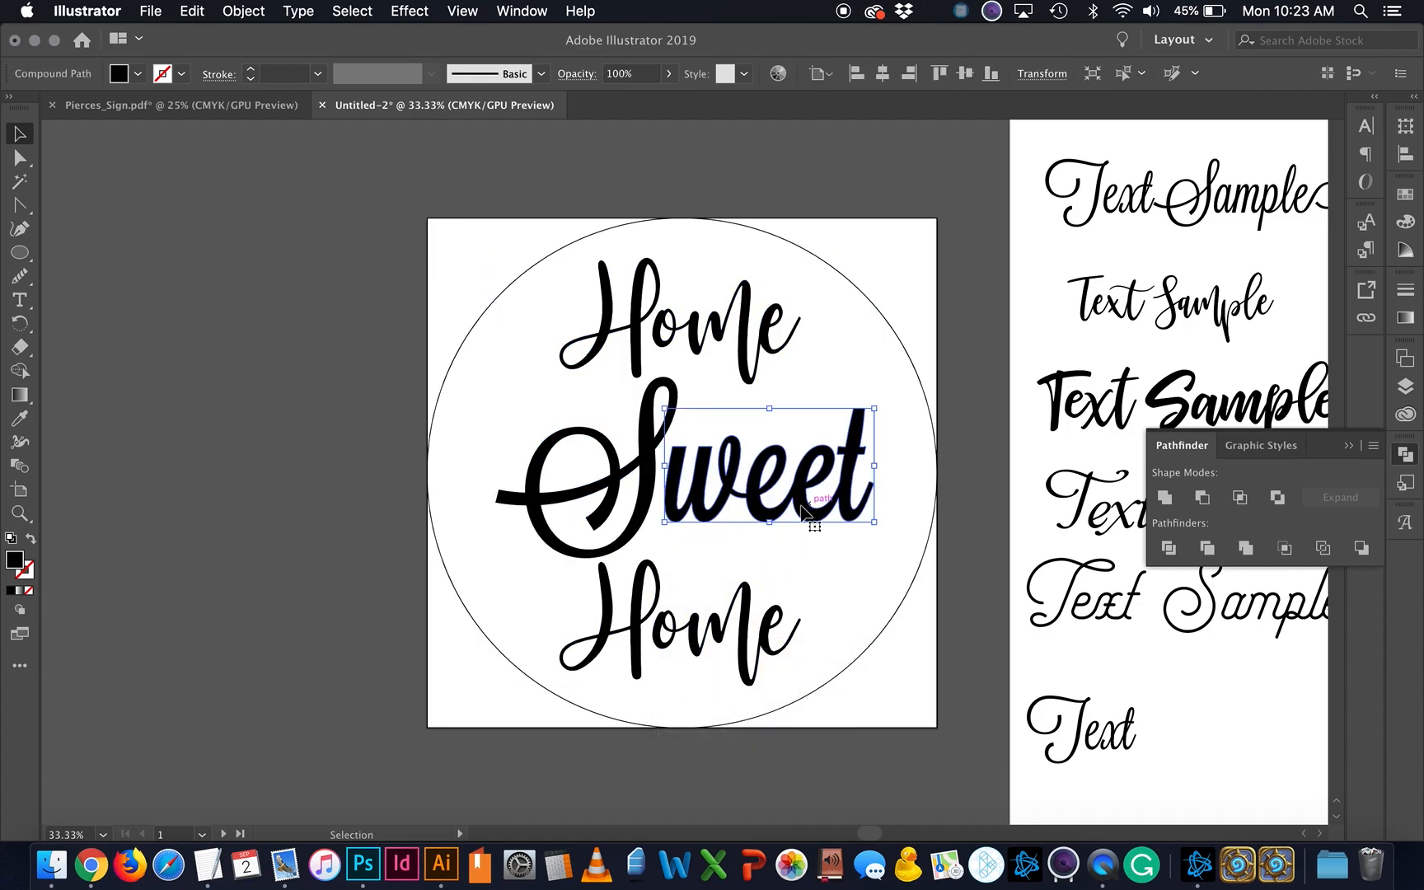
shift+click(649, 494)
key(Left)
key(Left)
key(Left)
key(Left)
key(Left)
key(Left)
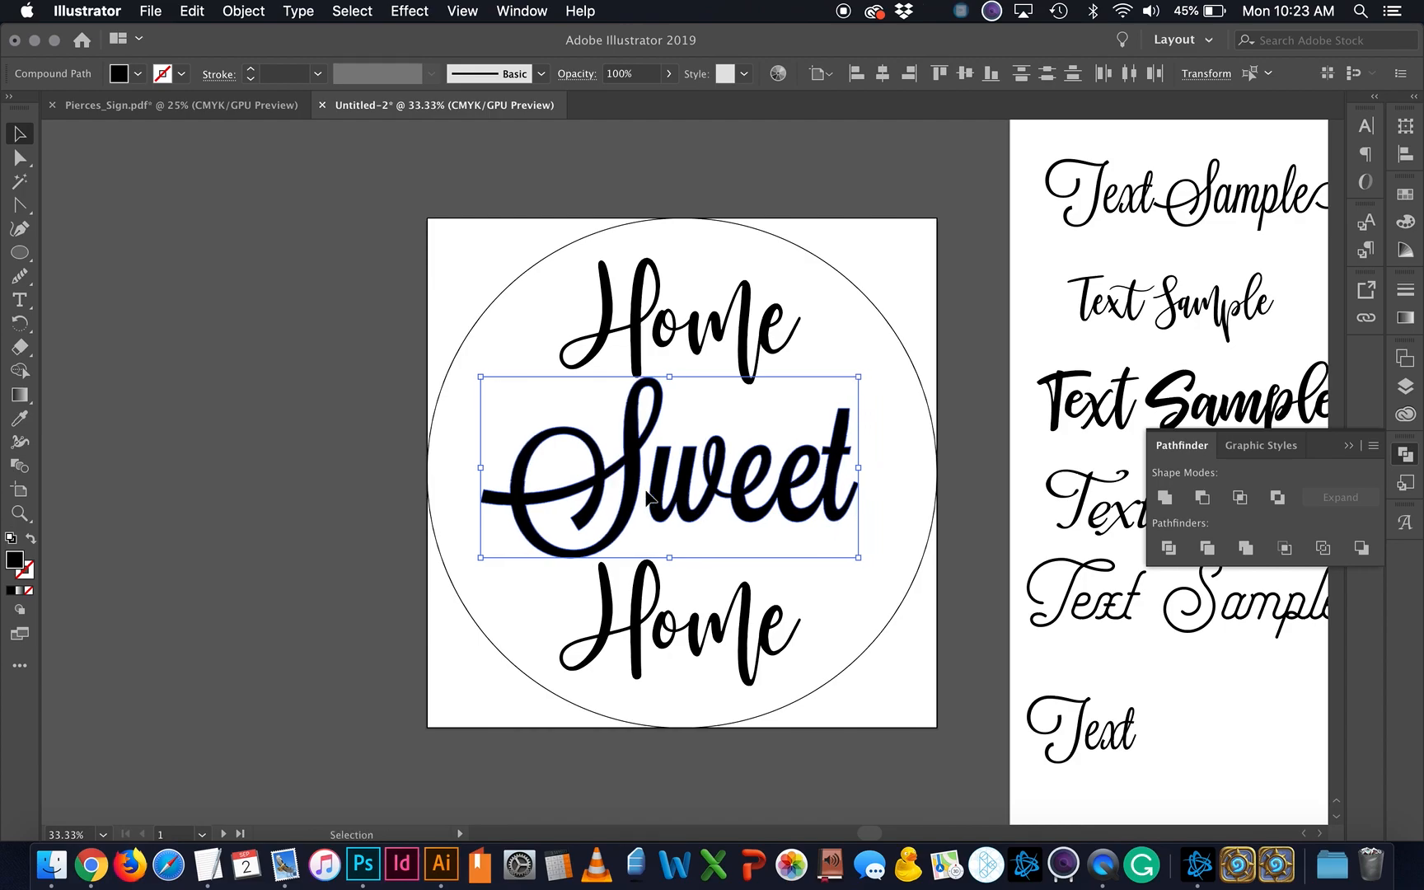
key(Down)
key(Down)
key(Down)
key(Down)
key(Down)
key(Down)
key(Left)
key(Left)
key(Left)
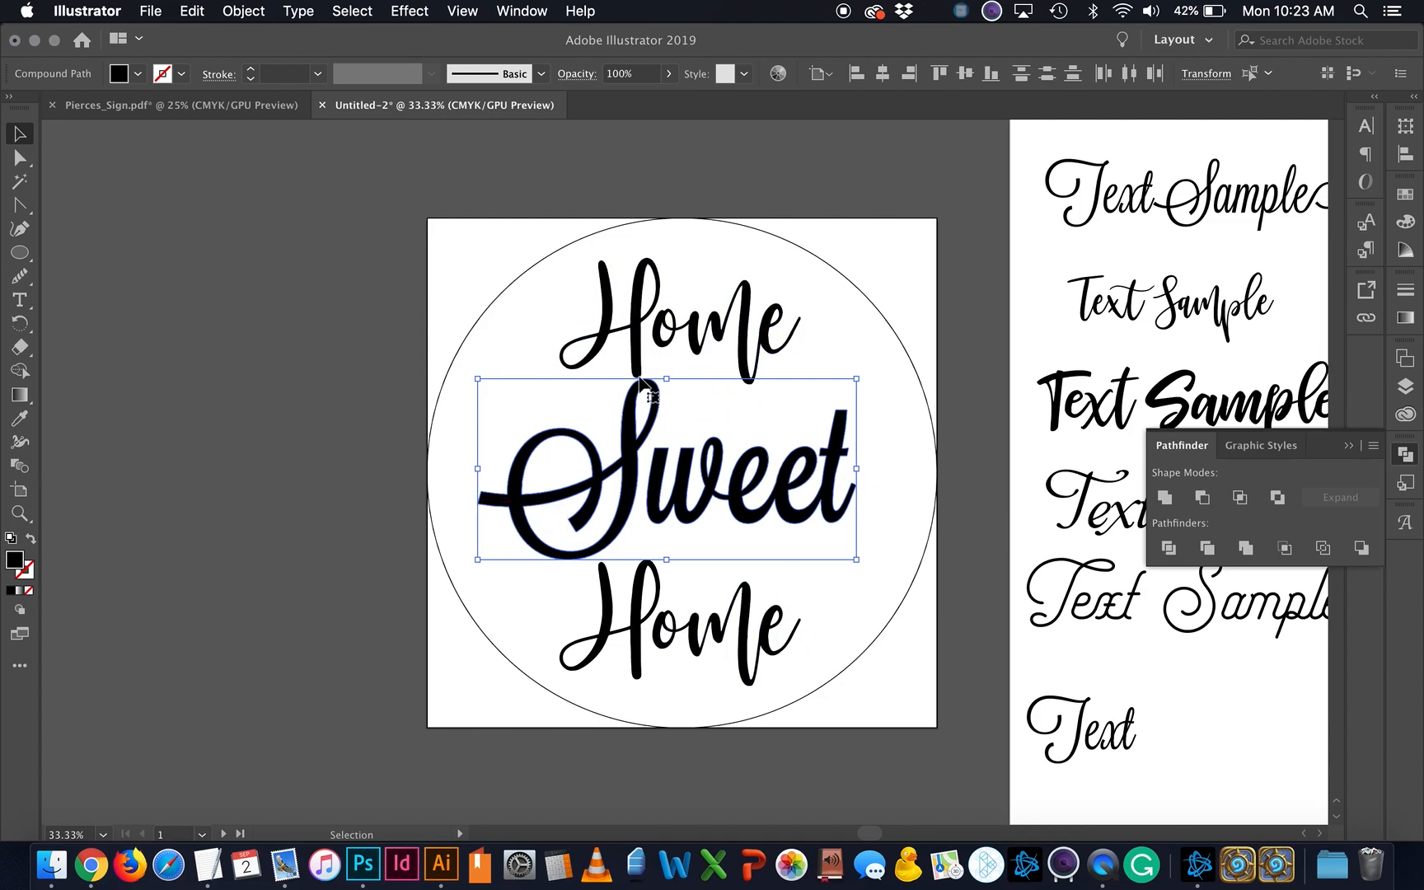
click(892, 541)
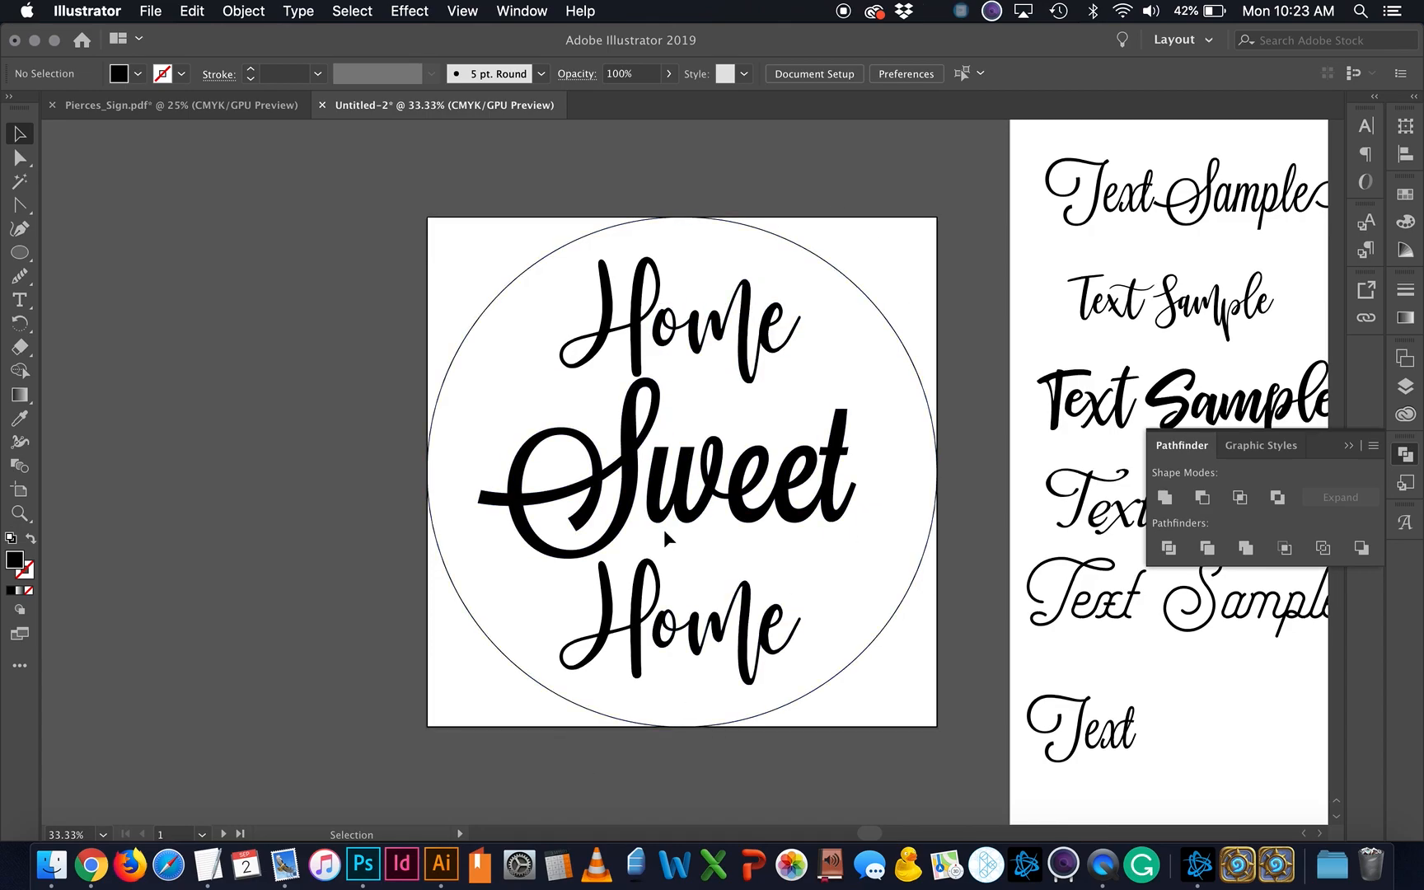
Step: Save the sign to the Desktop as SignOne in Adobe PDF format with default settings
click(150, 11)
click(175, 172)
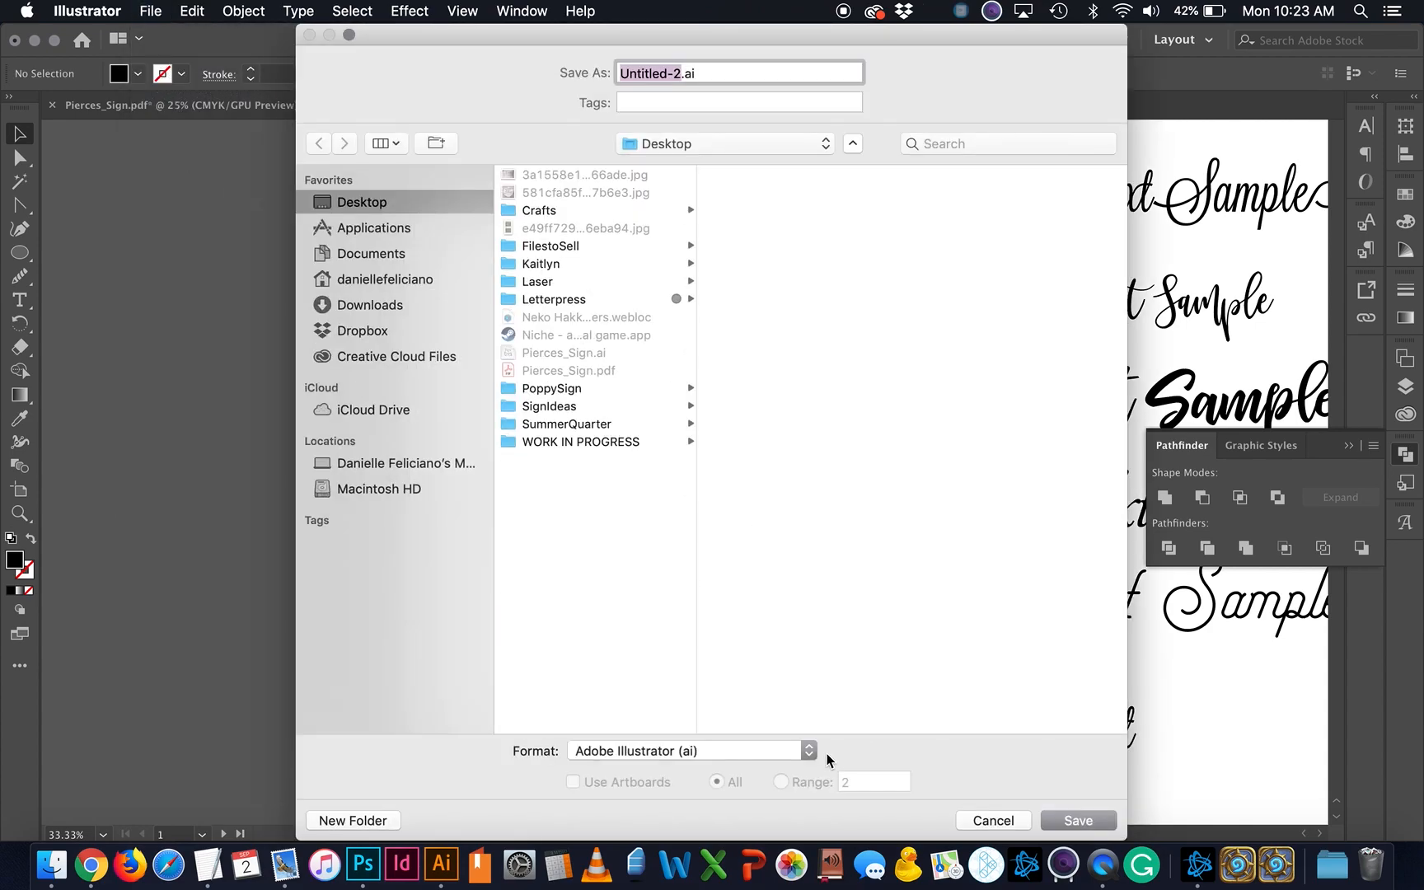
click(815, 751)
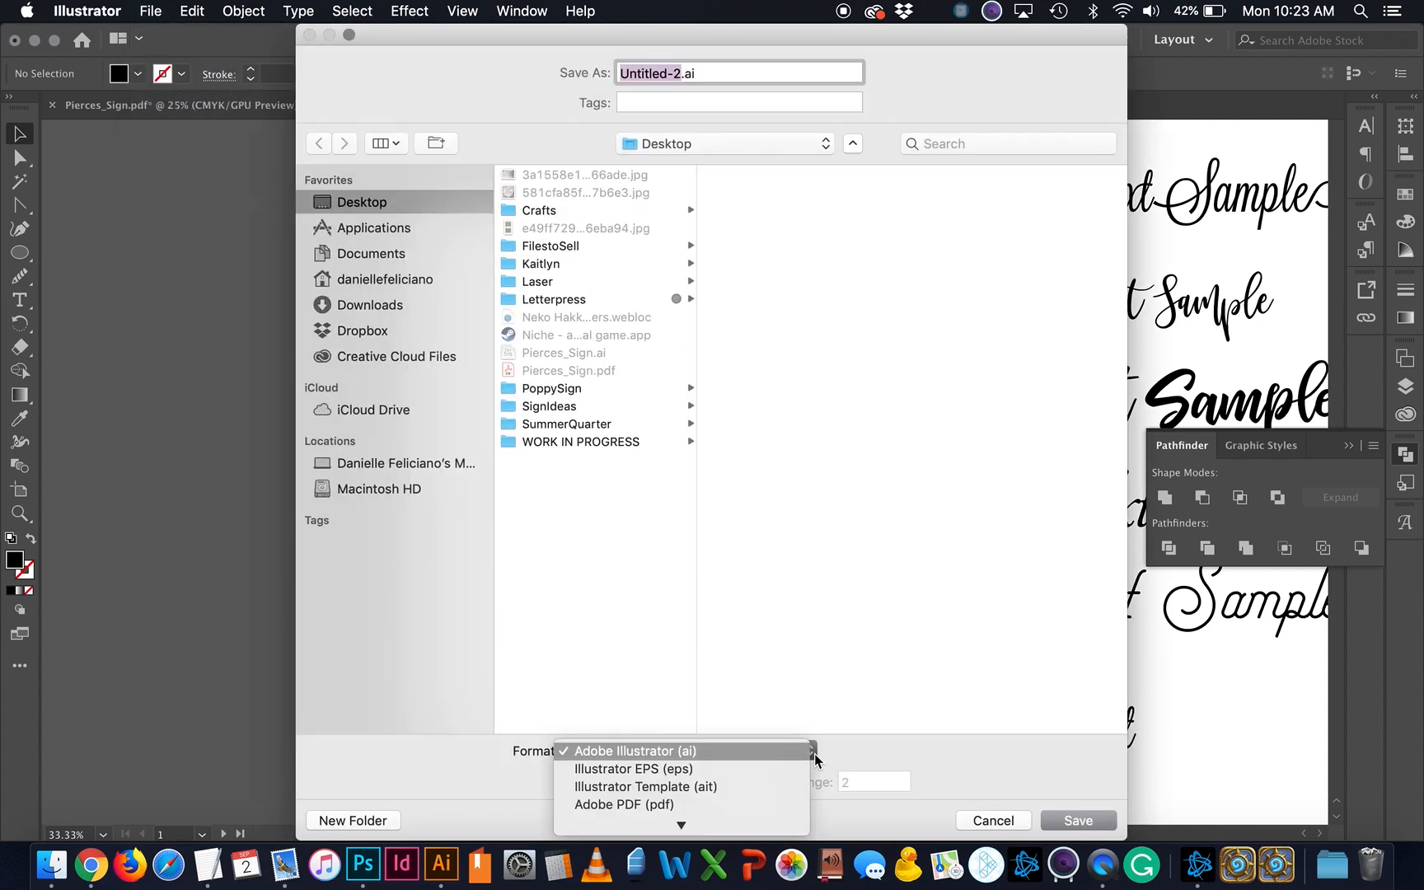
mouse_move(750, 825)
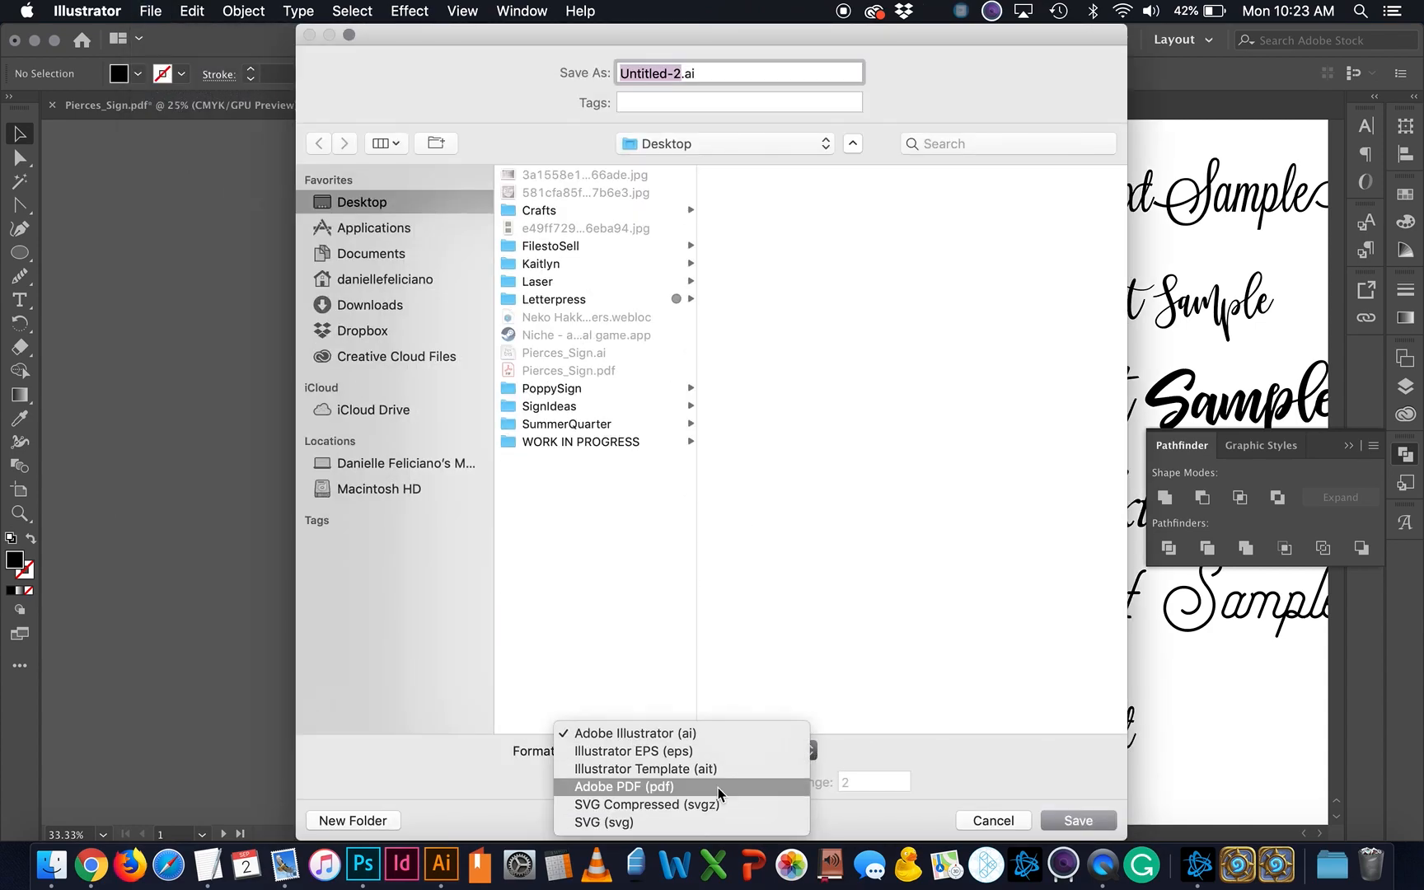
click(624, 786)
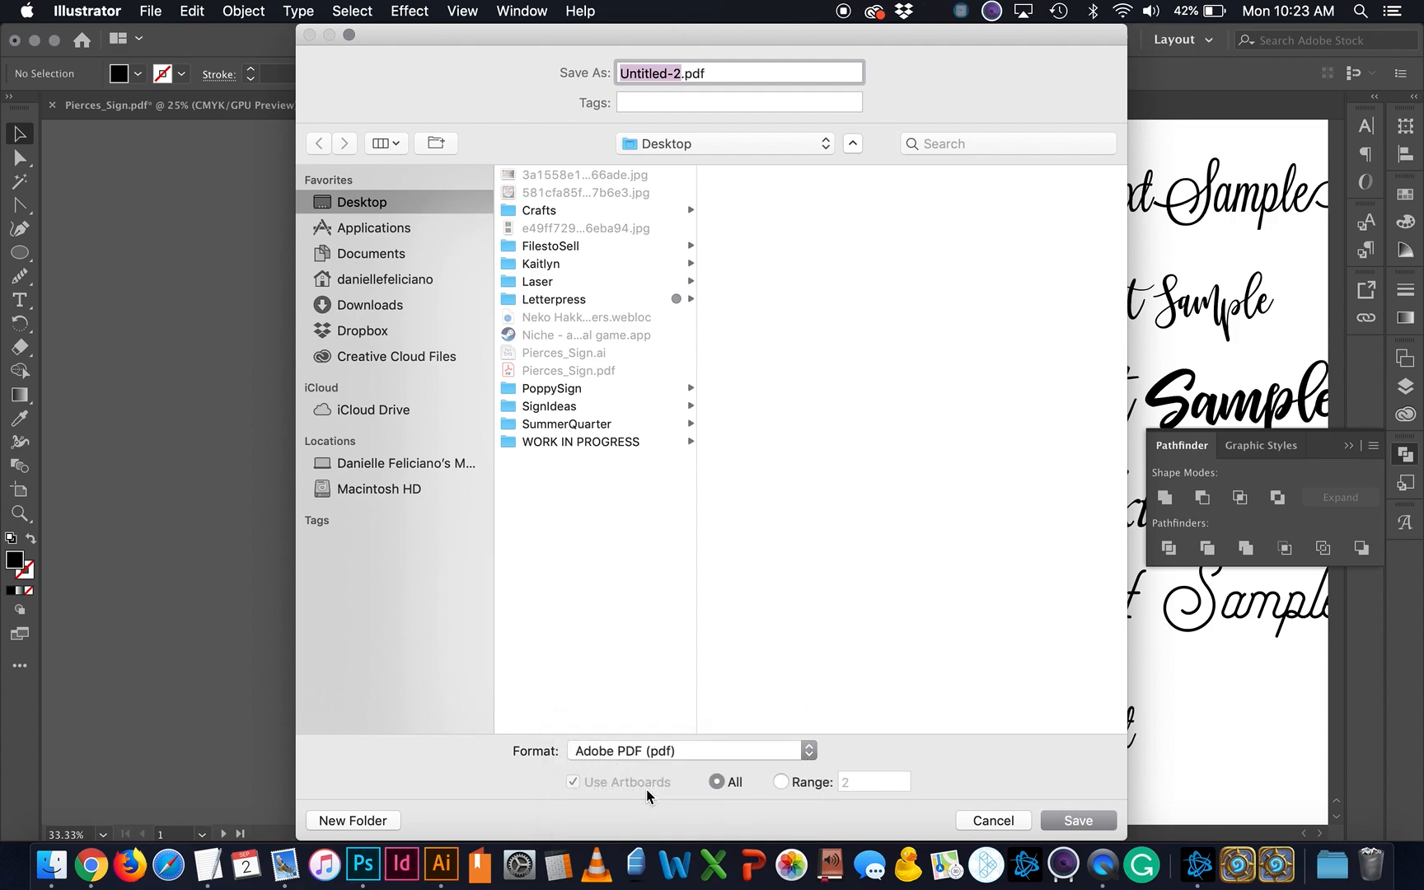
text(SignOne)
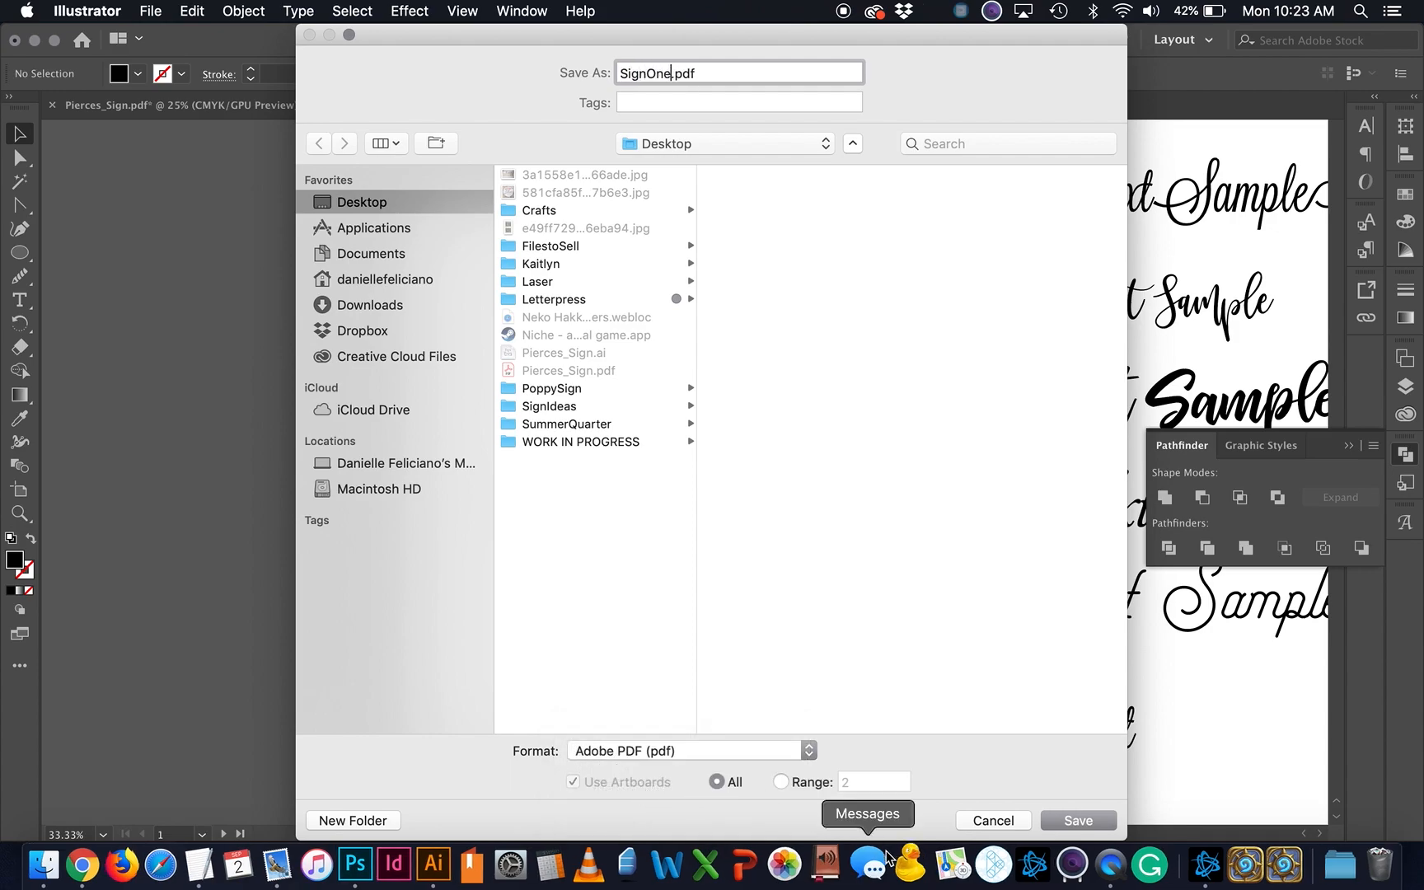
click(1081, 821)
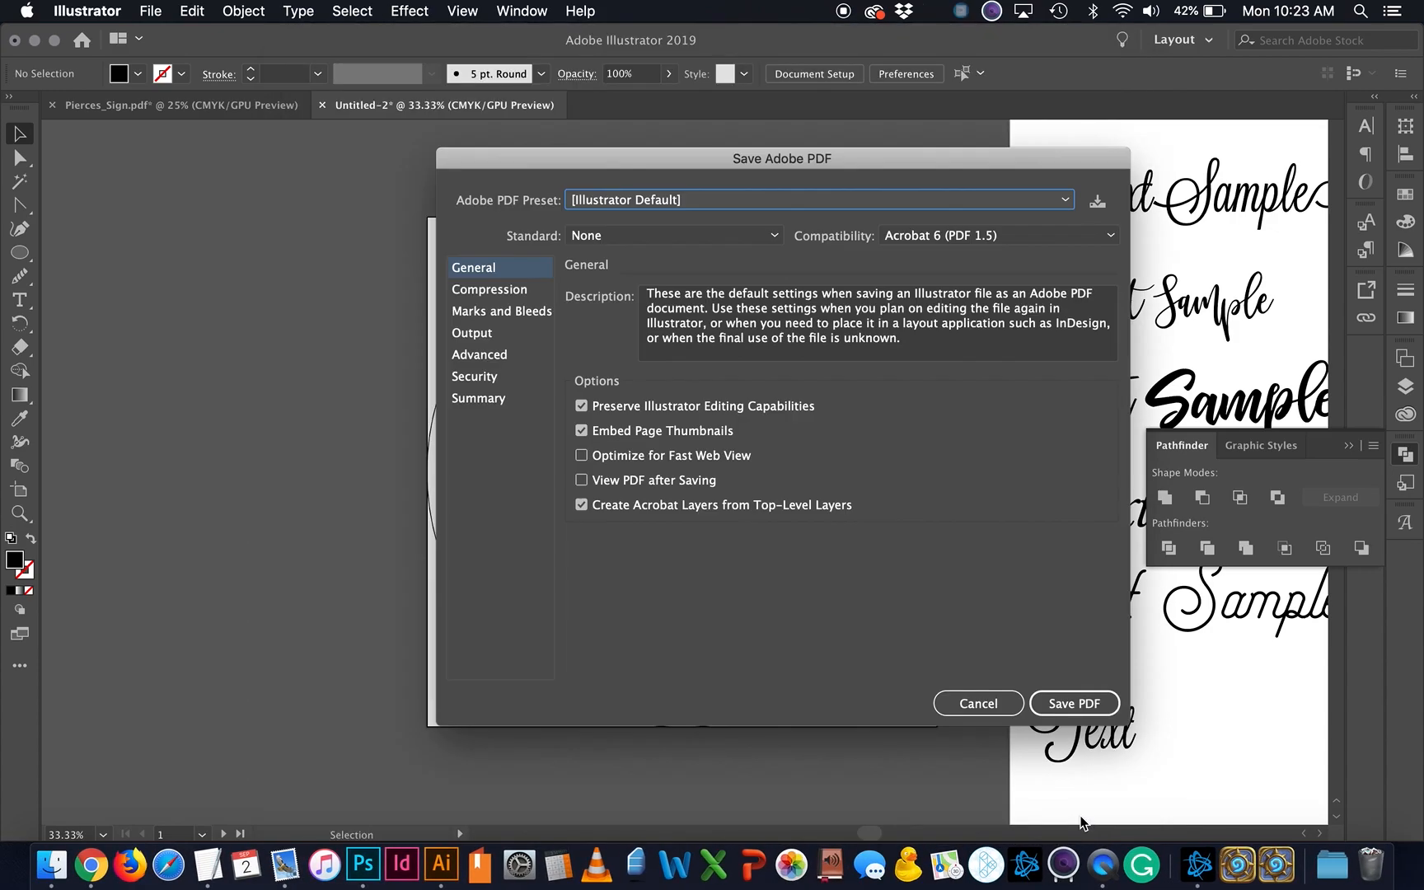
click(1076, 703)
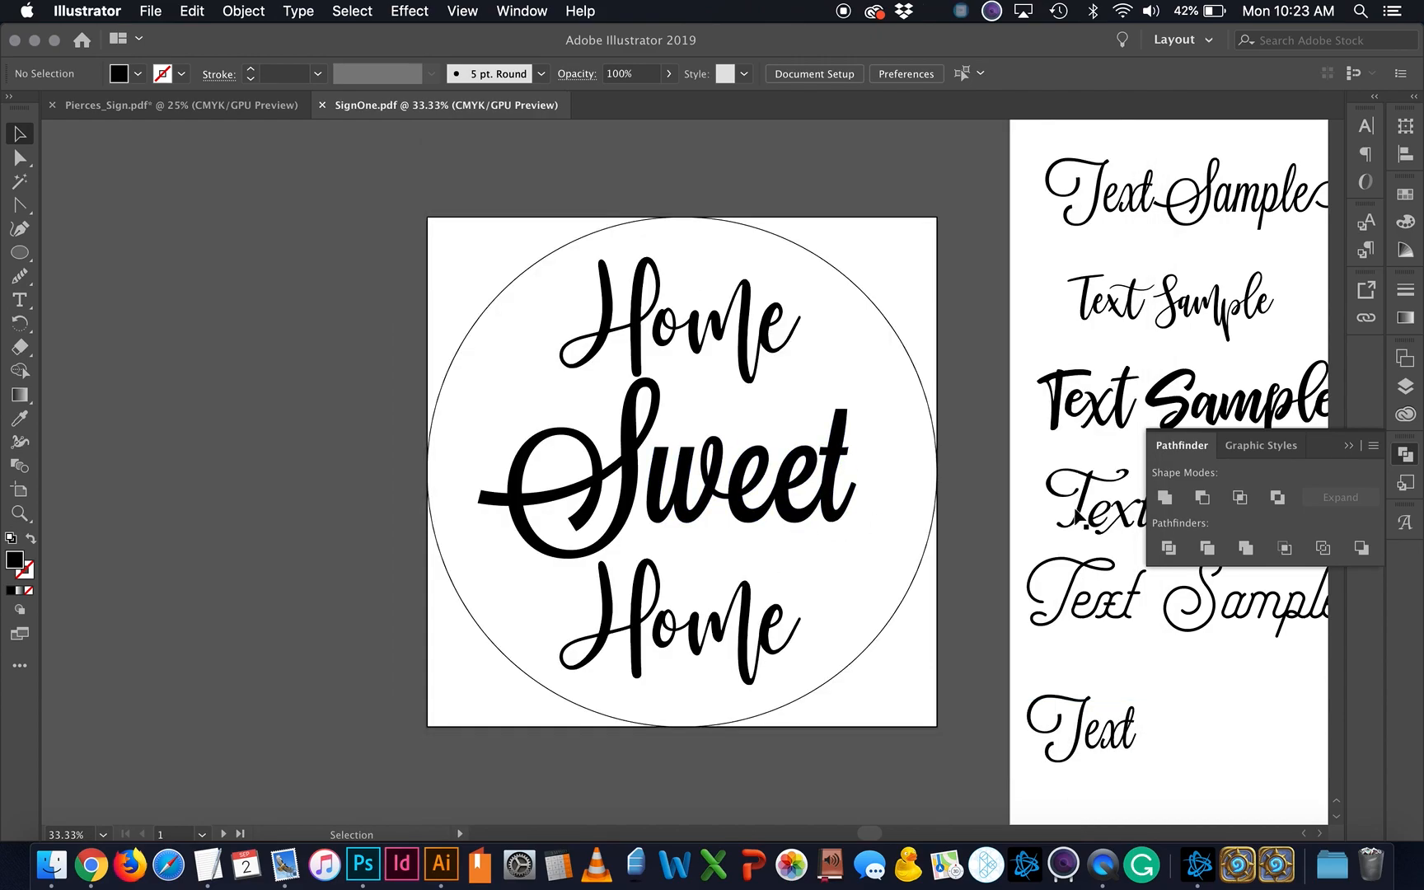
Step: Open Export for Screens, review its PDF format option, and cancel without exporting
scroll(789, 531, right, 10)
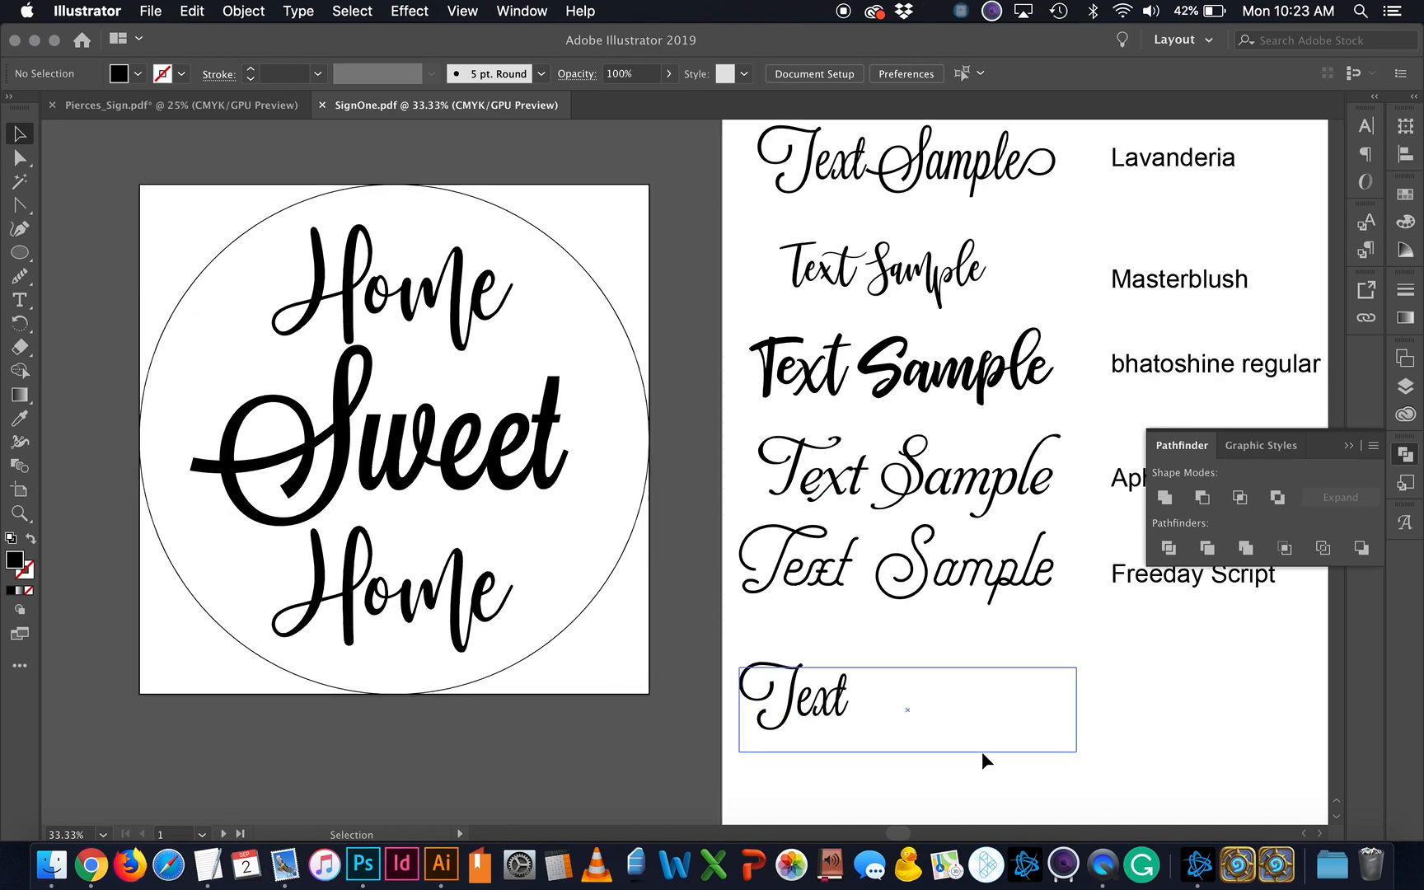
scroll(982, 752, down, 12)
scroll(950, 627, up, 8)
scroll(949, 626, left, 3)
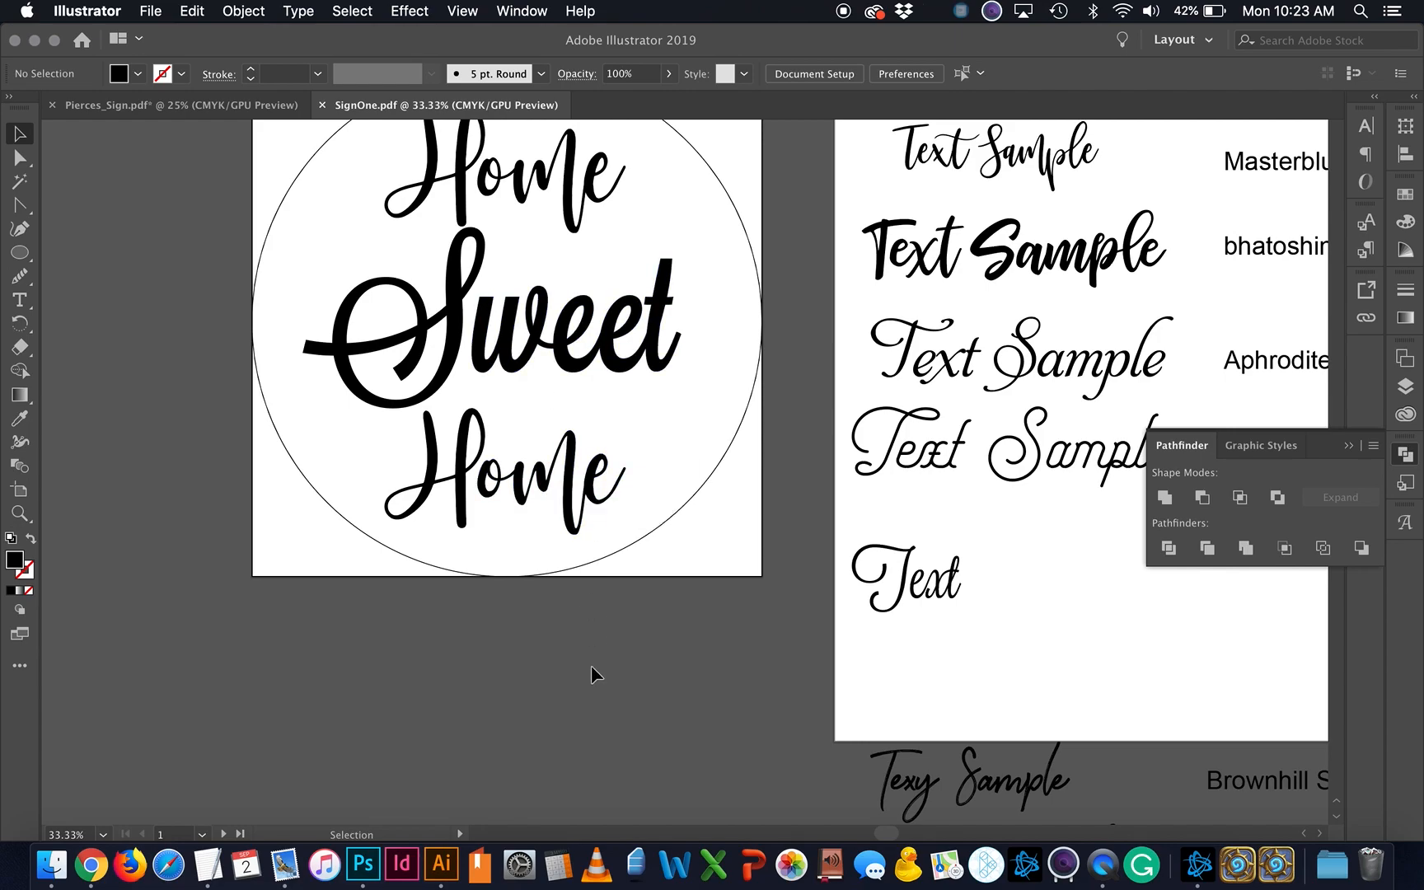
scroll(591, 665, up, 3)
scroll(591, 665, right, 1)
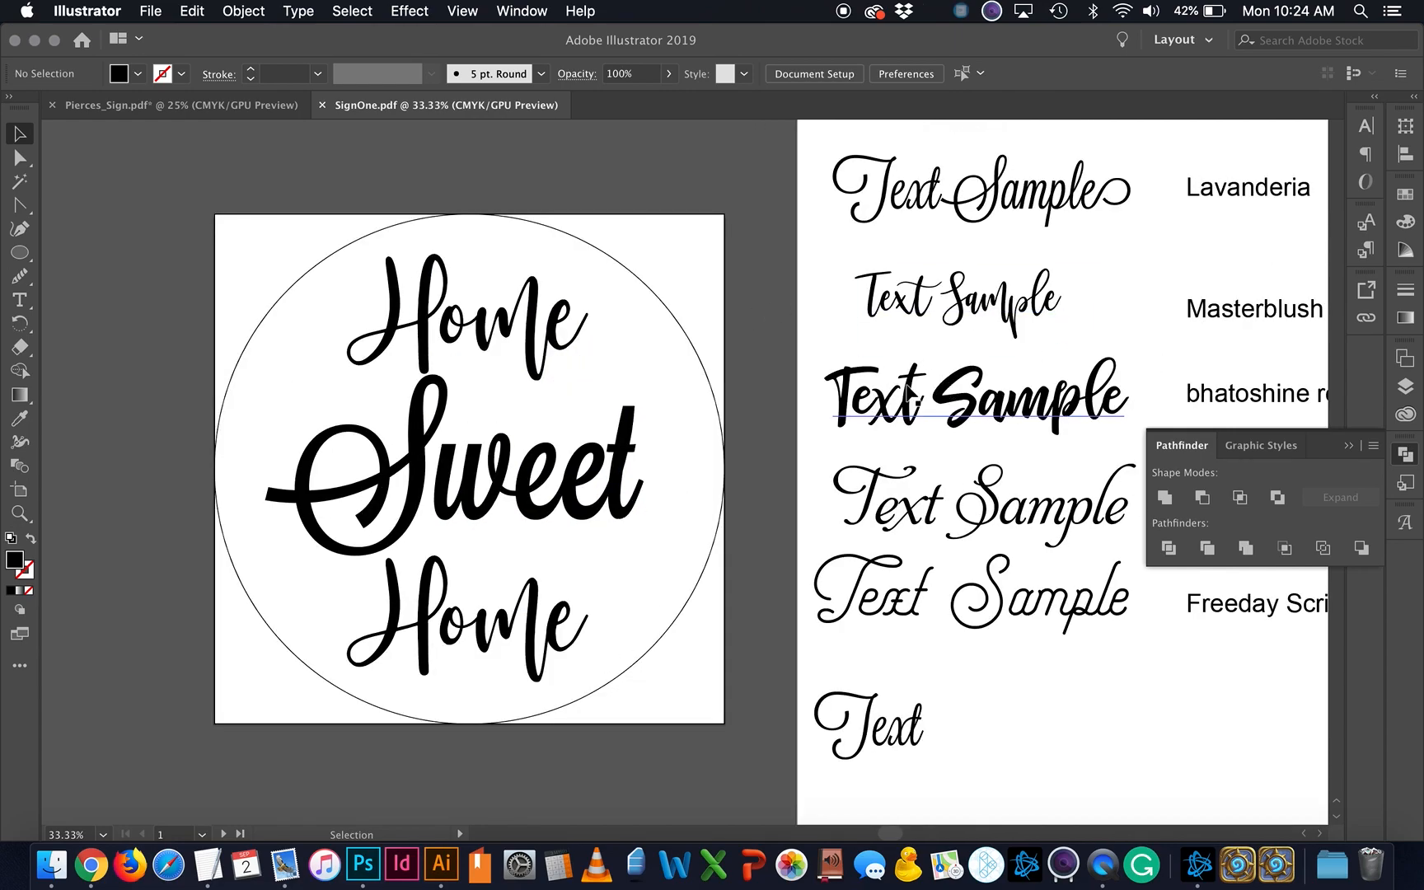
click(138, 15)
mouse_move(219, 333)
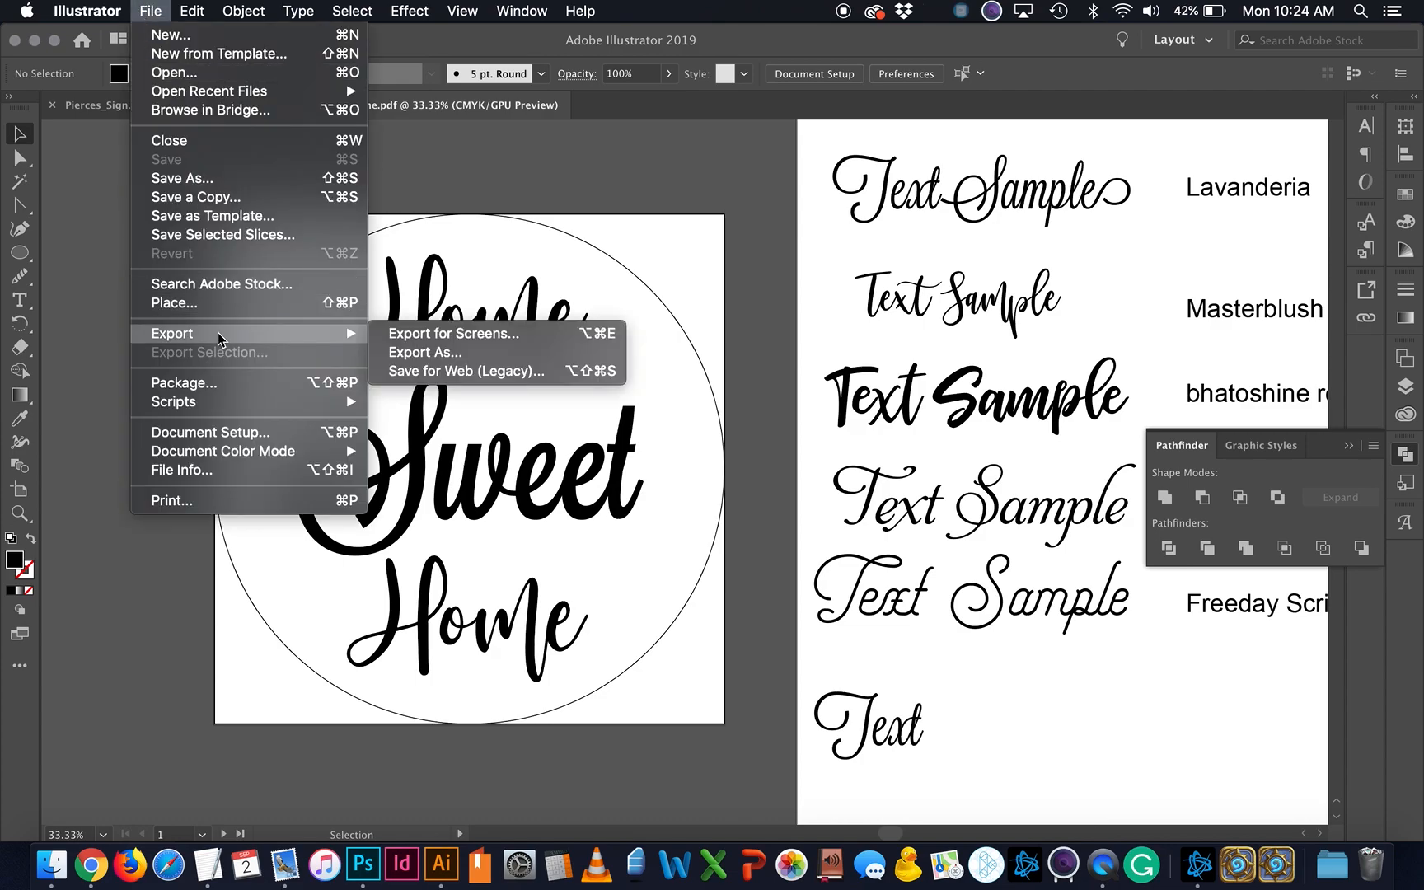
click(401, 338)
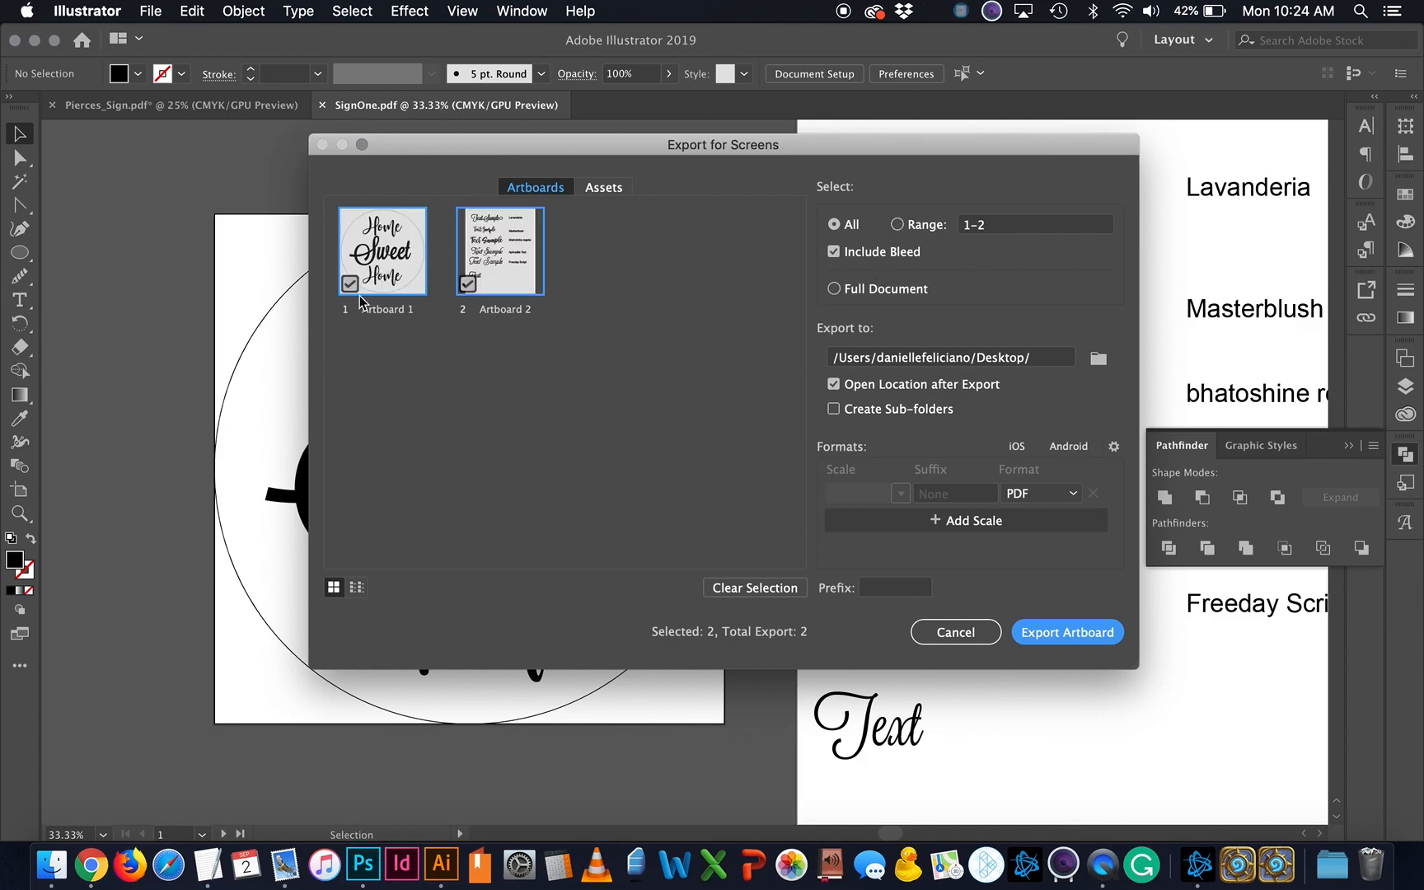
click(1021, 498)
click(1021, 498)
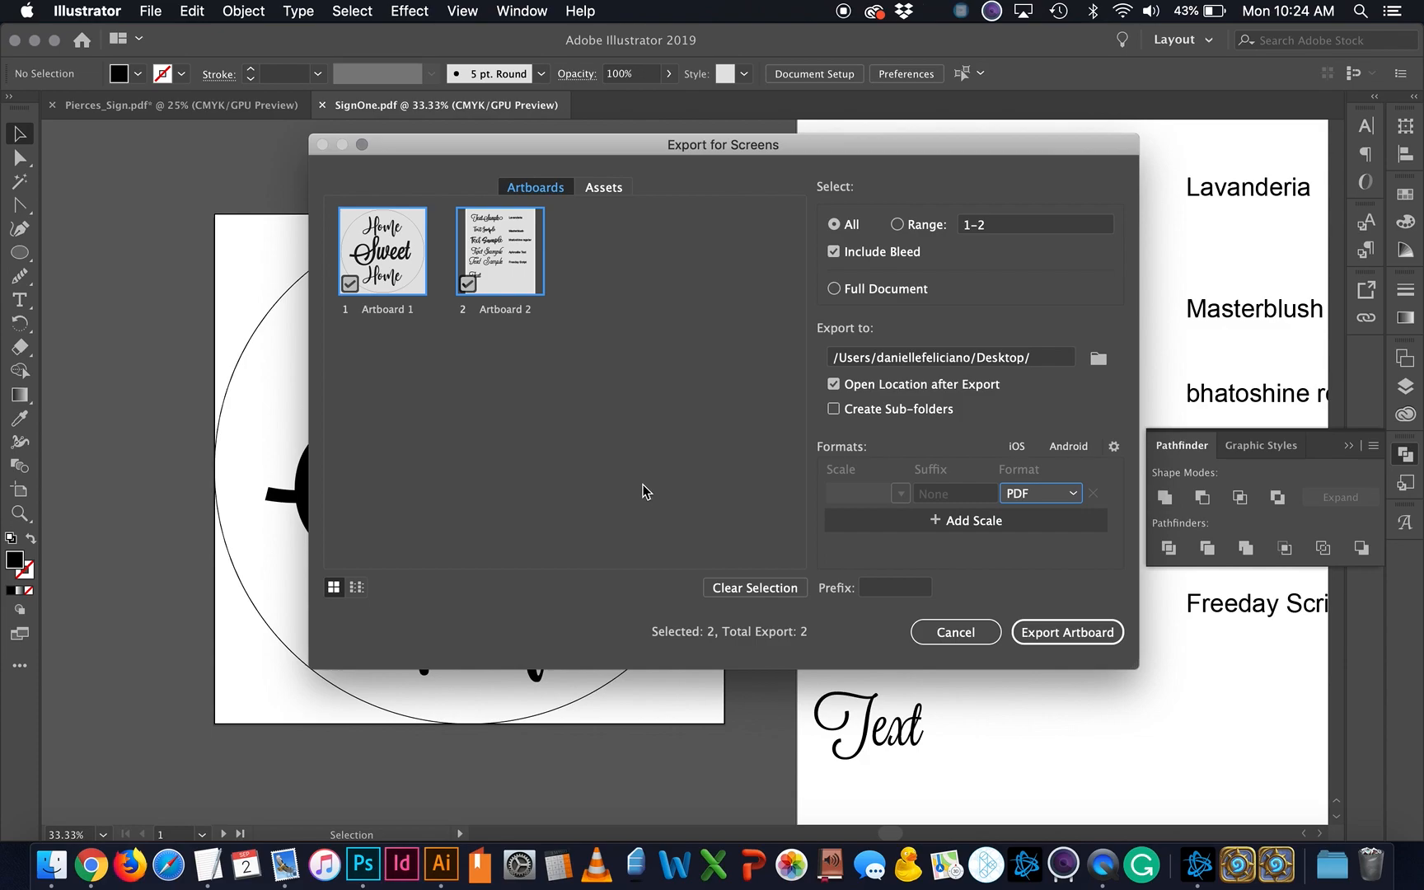
click(953, 638)
Step: Zoom out, delete the stray black dot above the artboard, and hide Illustrator
key(super+minus)
key(super+minus)
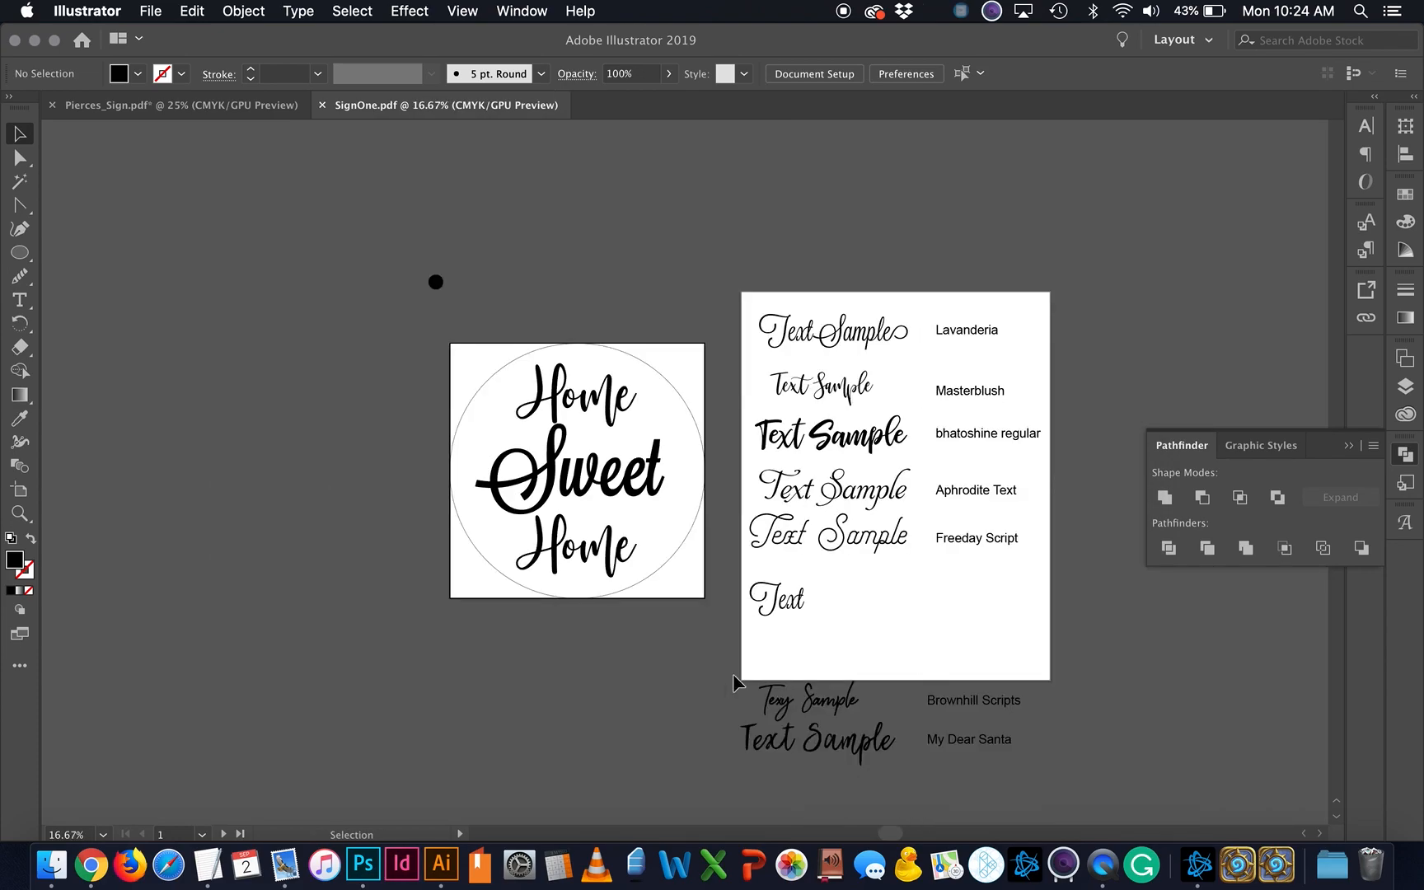
drag(495, 212, 412, 317)
key(Delete)
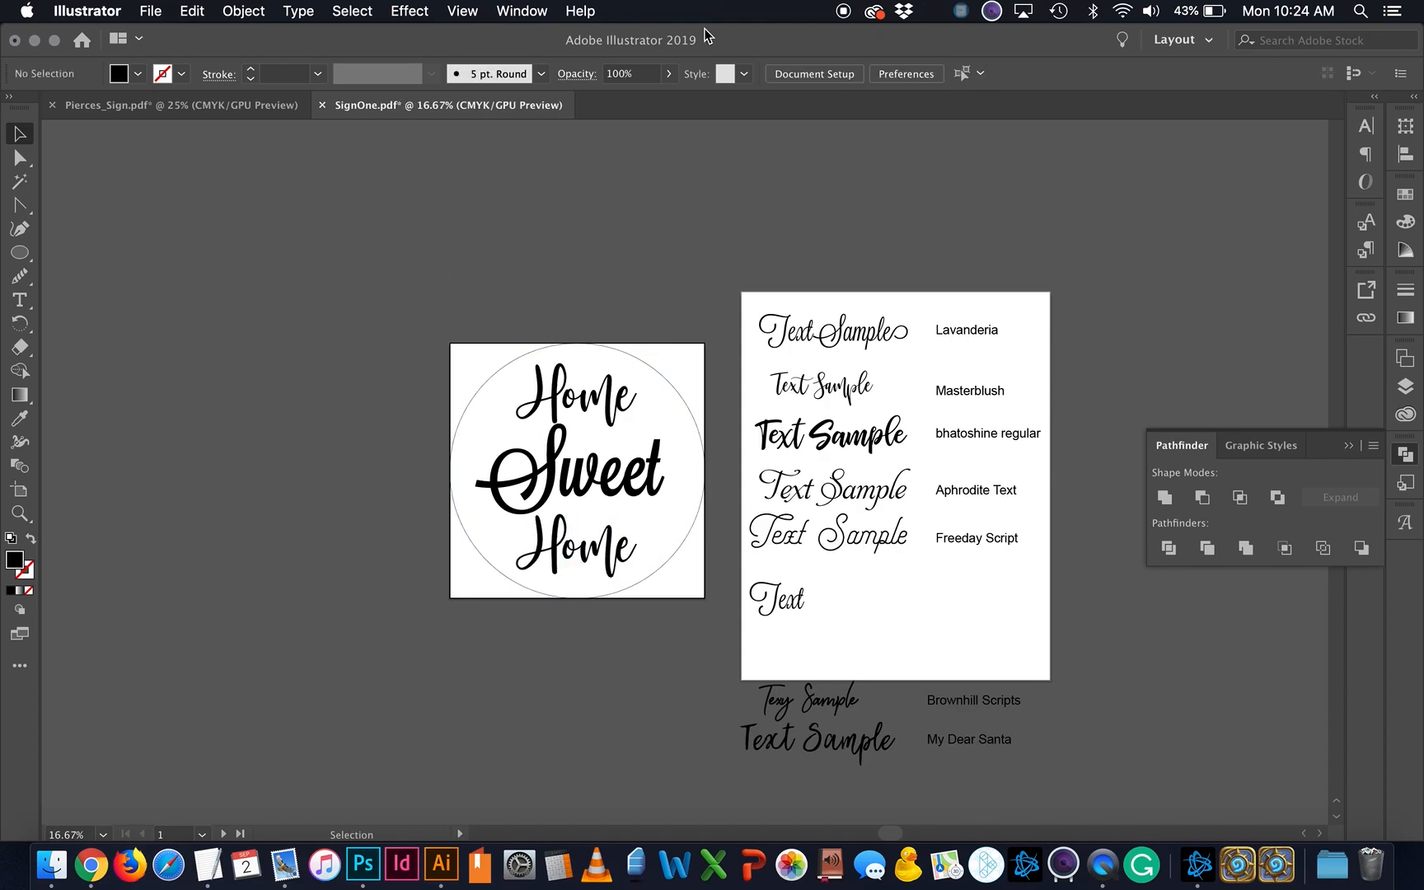
click(33, 41)
key(space)
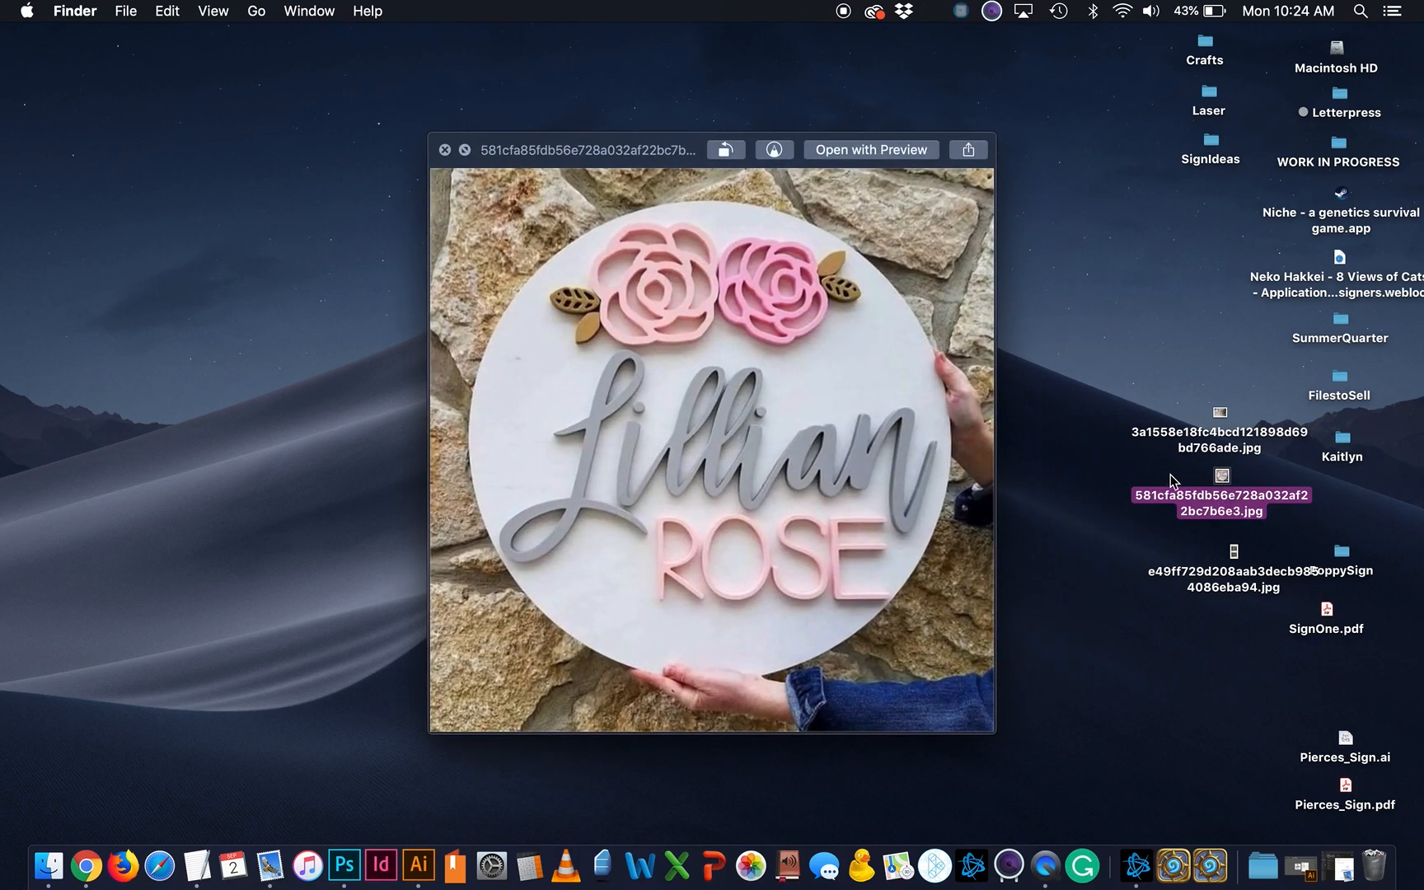
click(1242, 444)
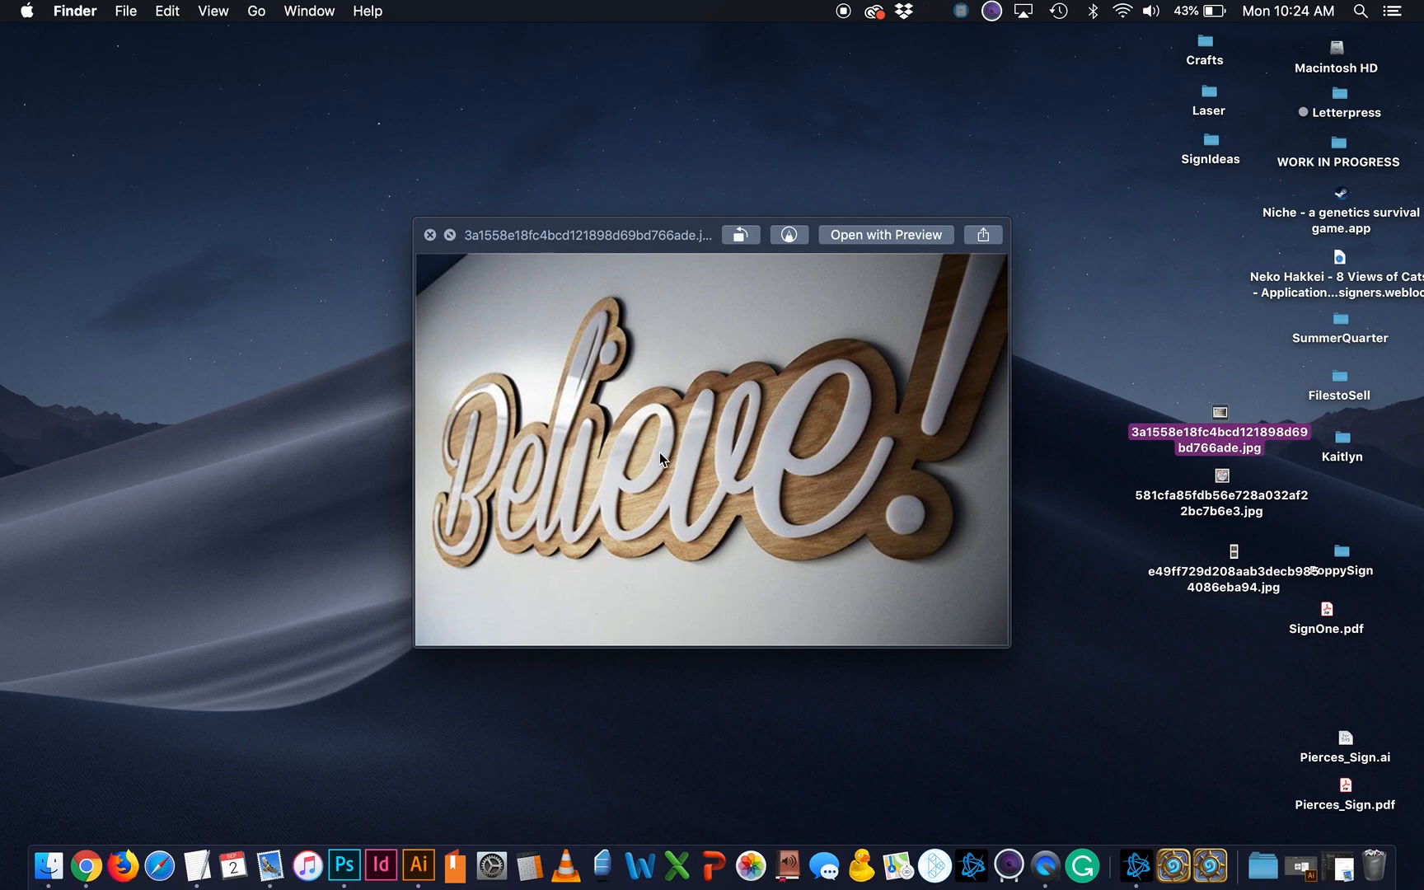
click(1301, 864)
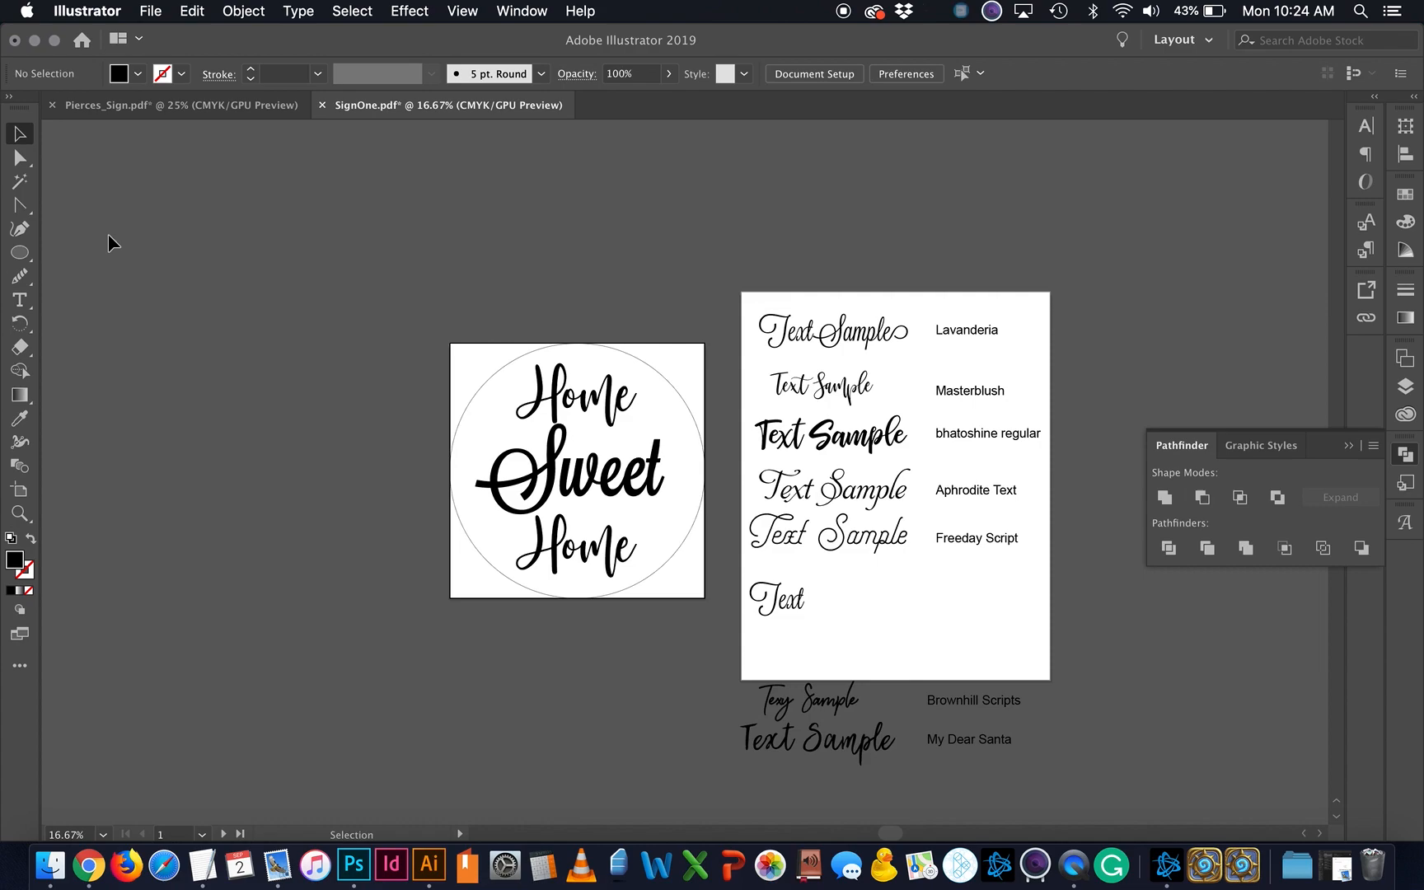
Step: Option-drag Artboard 1 downward to create Artboard 1 copy holding the circled design
click(19, 491)
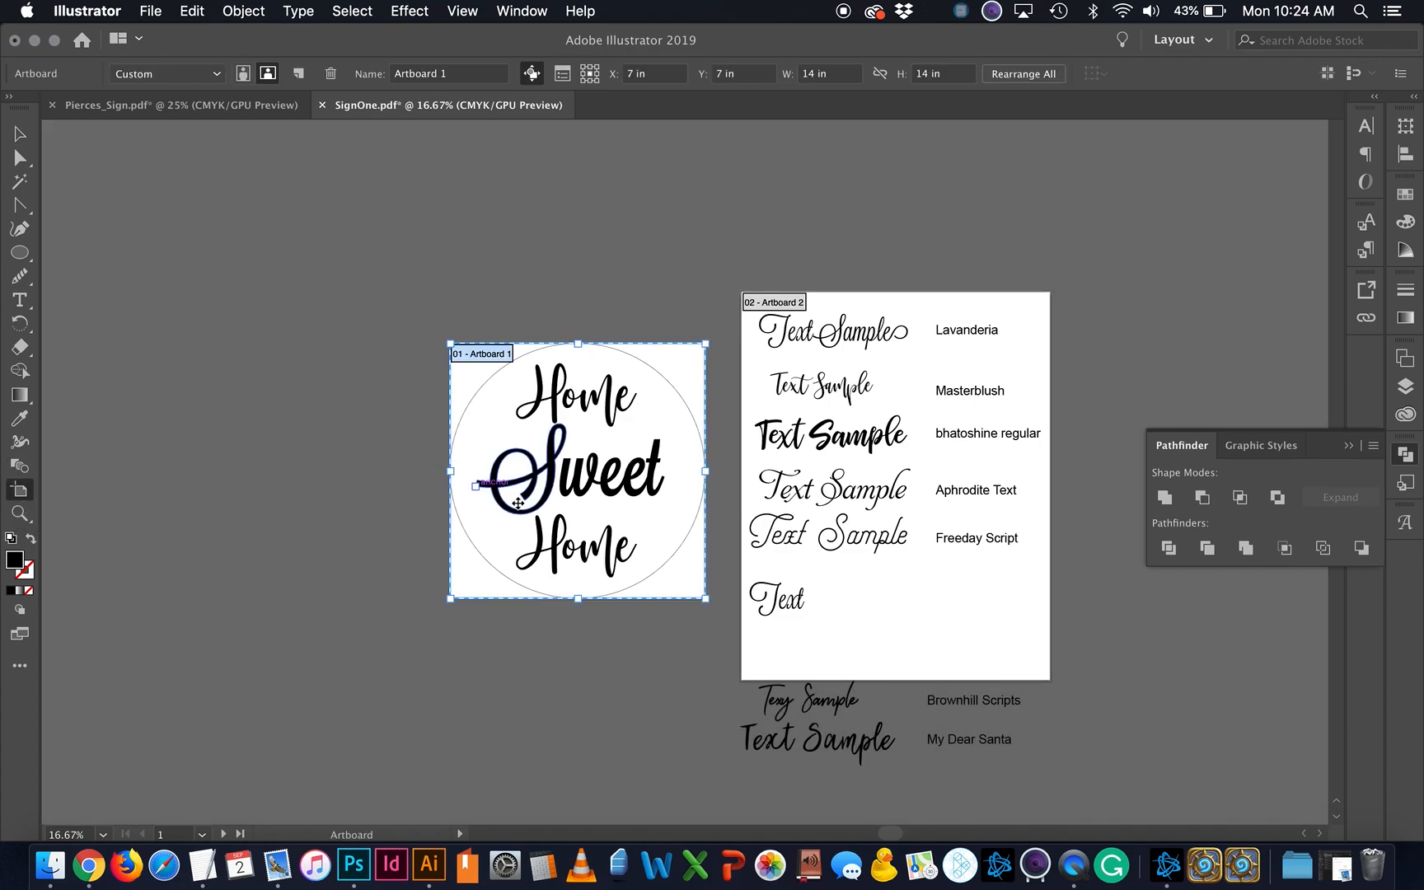
scroll(643, 435, down, 3)
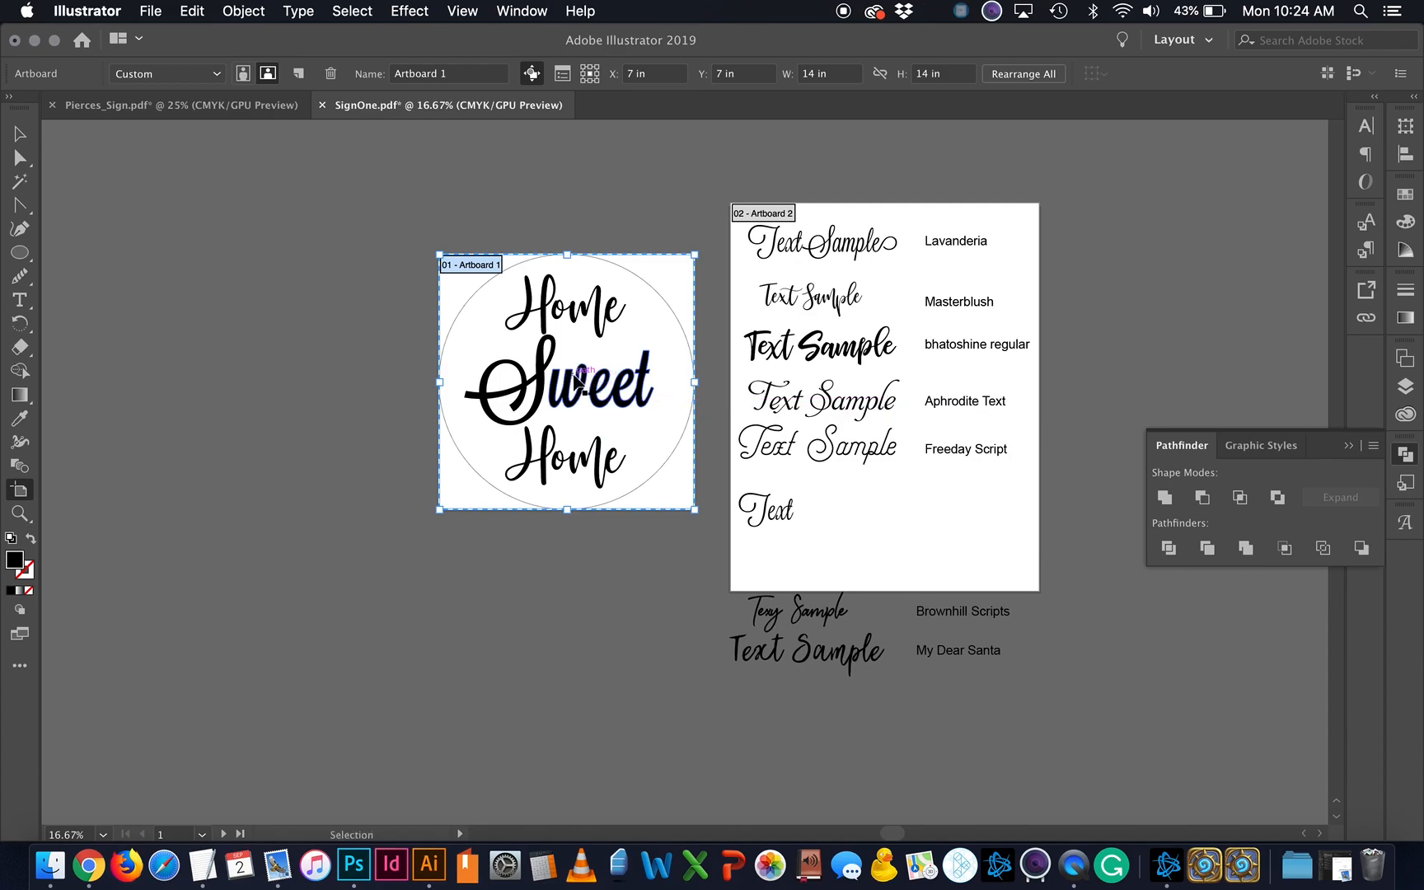
key(super+v)
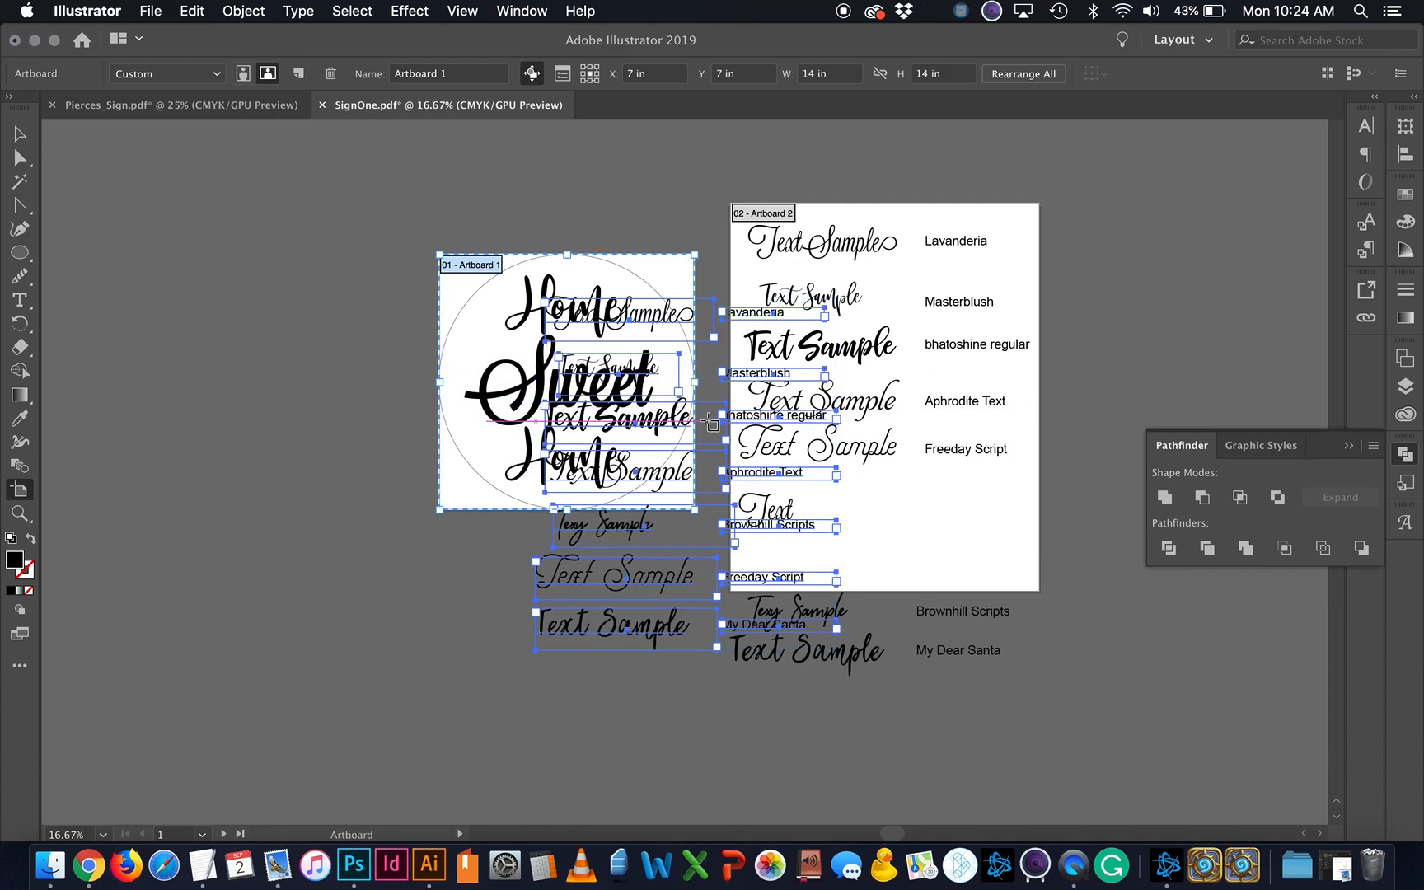
key(super+z)
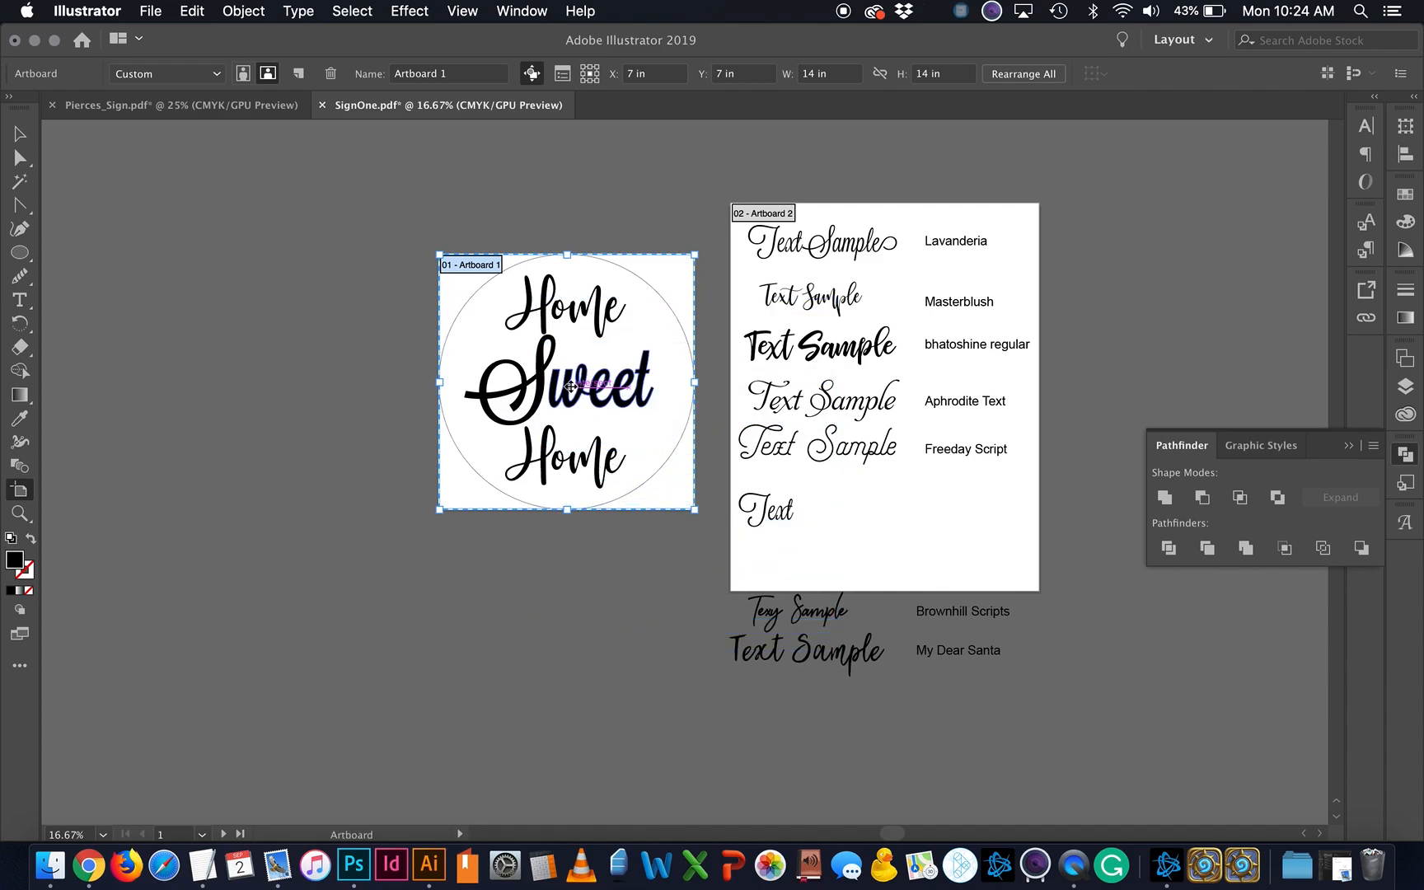
drag(571, 384, 572, 675)
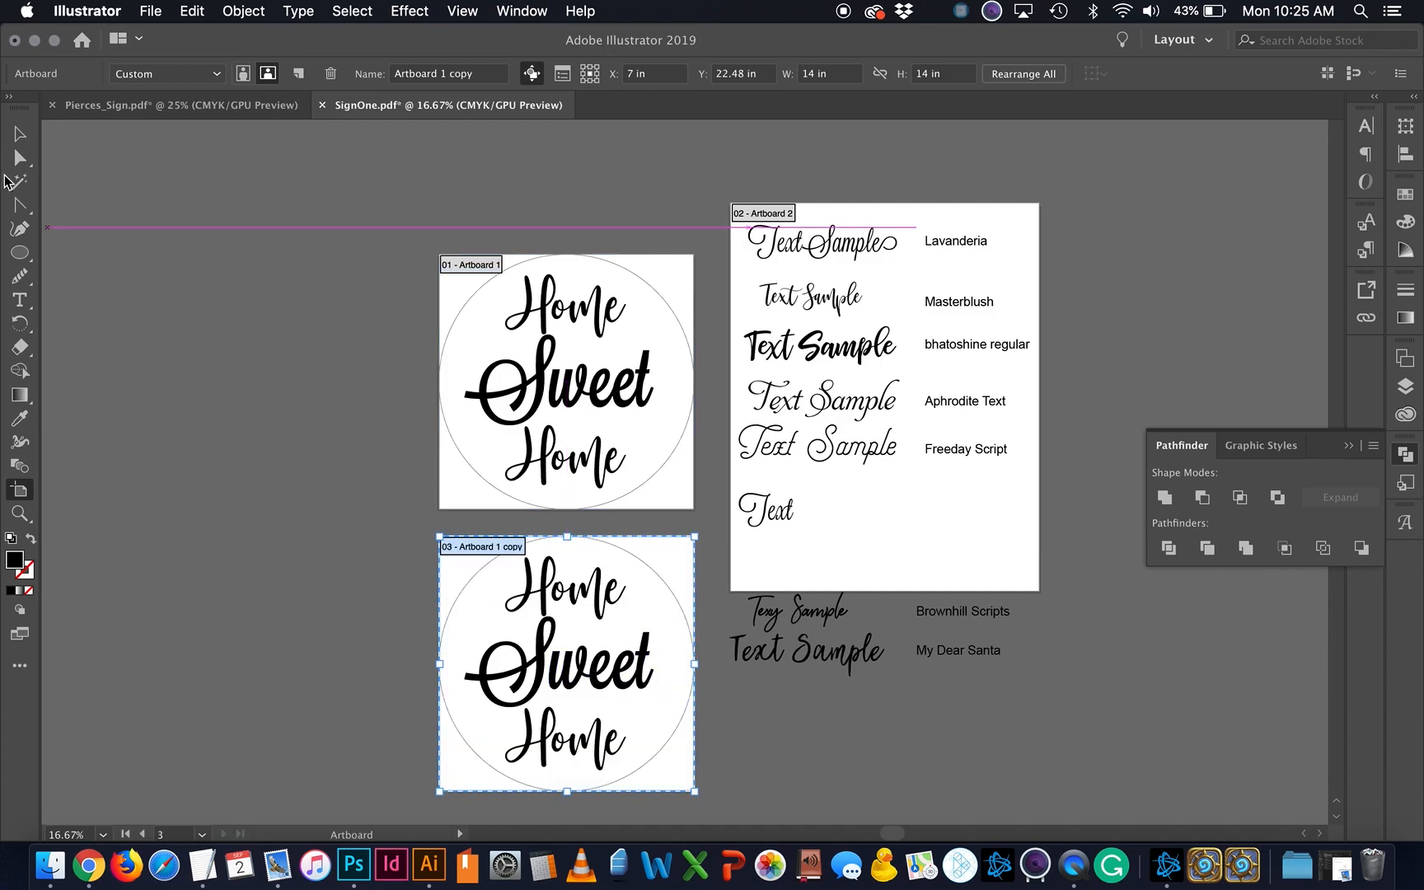
click(21, 132)
scroll(252, 462, down, 4)
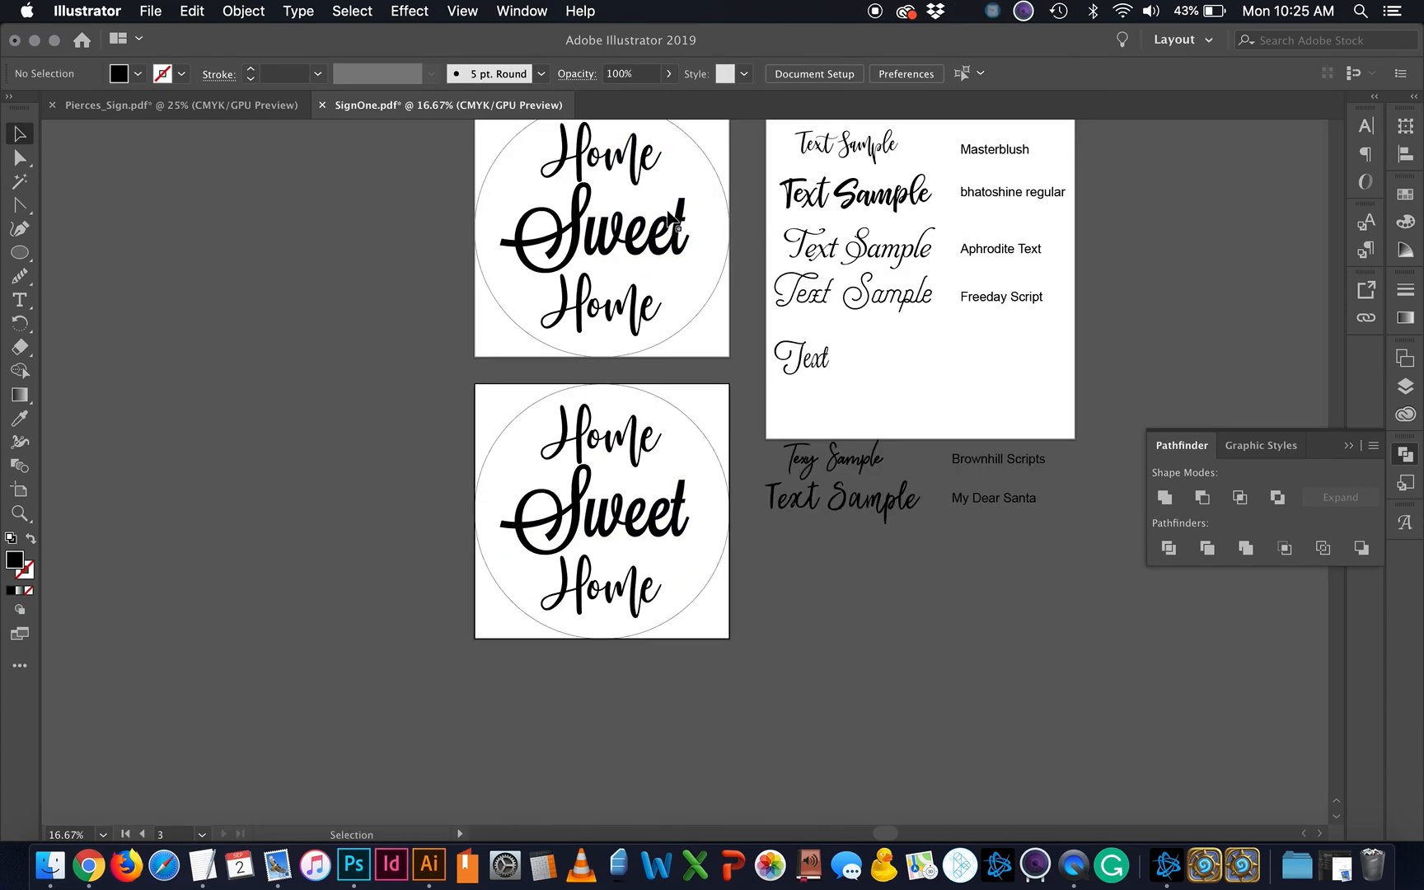
Step: On the copied artboard, delete the Sweet lettering and the bottom Home
click(581, 601)
key(super+equal)
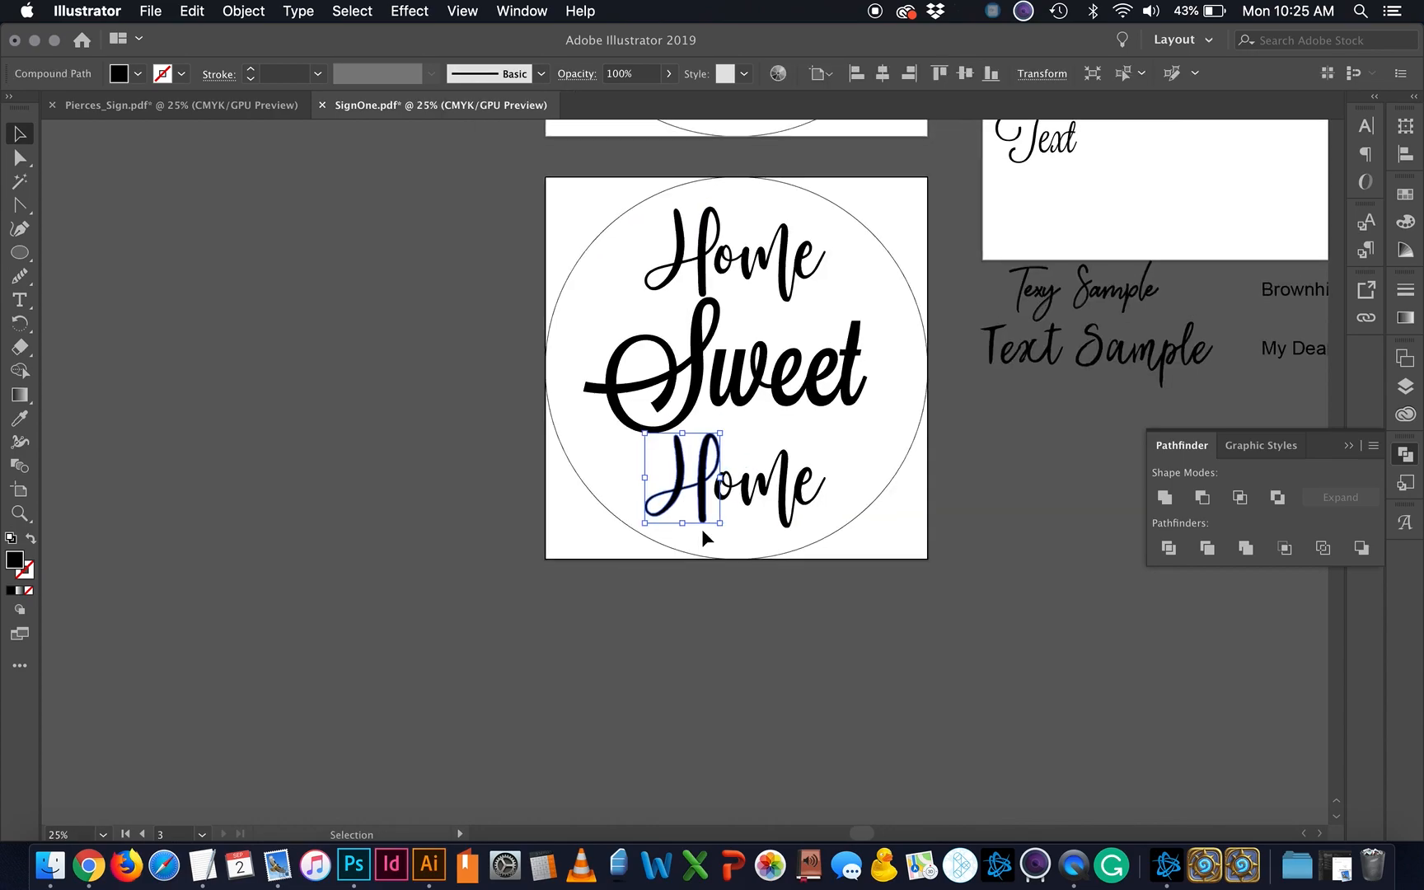
scroll(701, 529, up, 2)
scroll(701, 528, right, 1)
click(710, 468)
key(Delete)
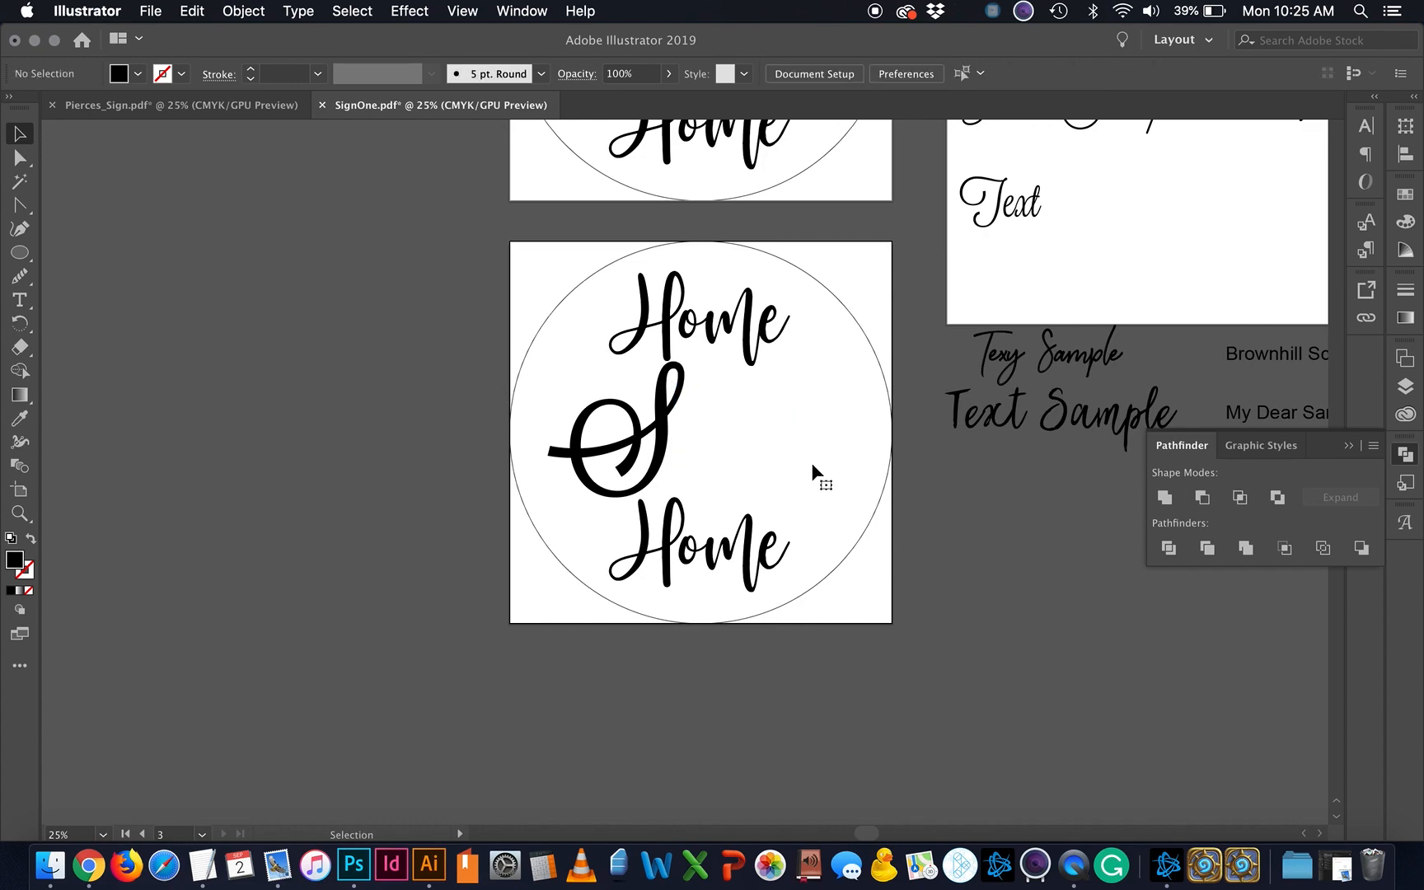
click(669, 423)
key(Delete)
click(673, 557)
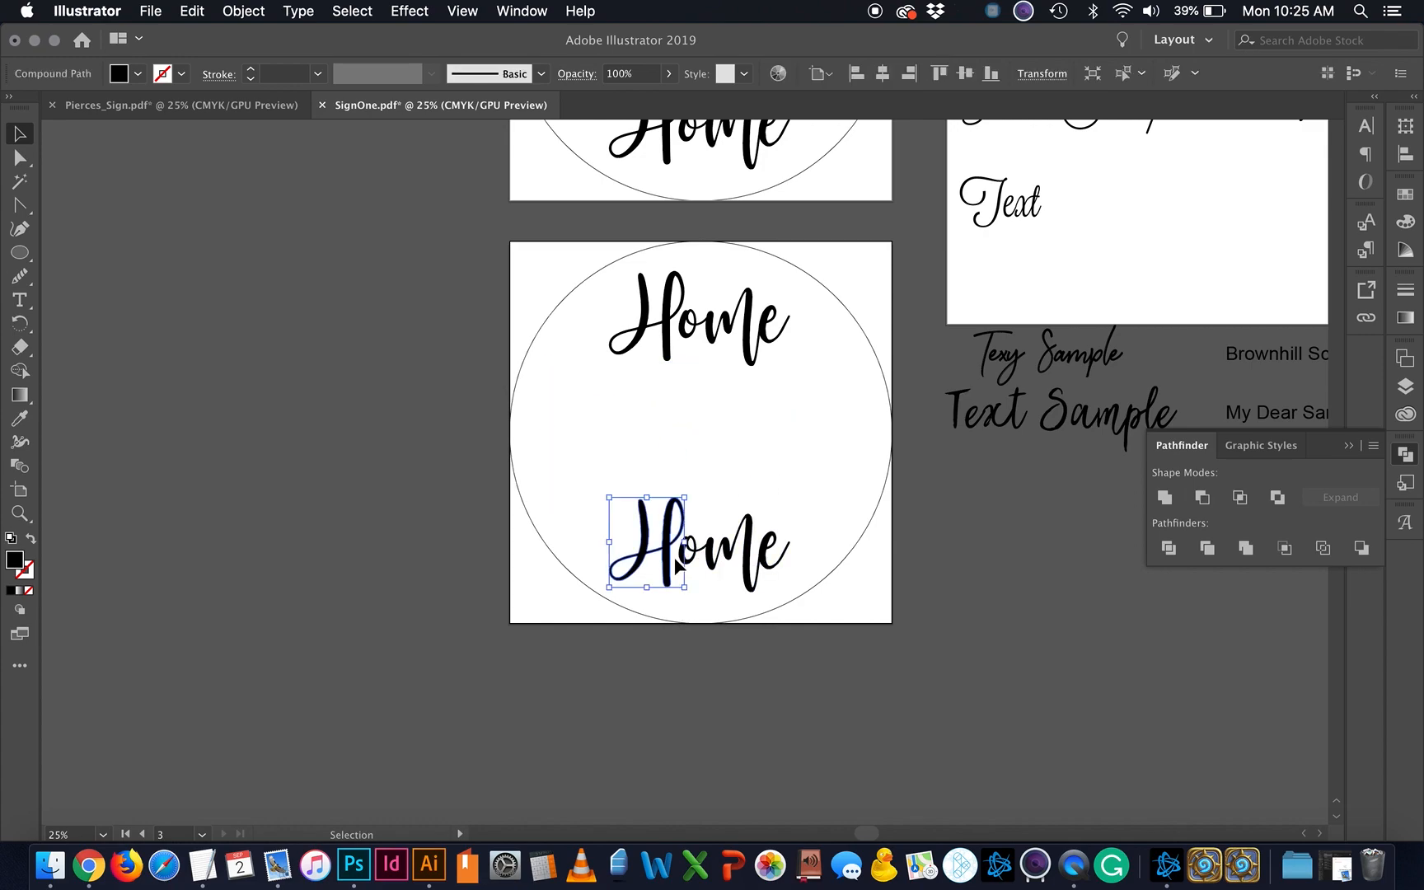
key(Delete)
click(699, 552)
key(Delete)
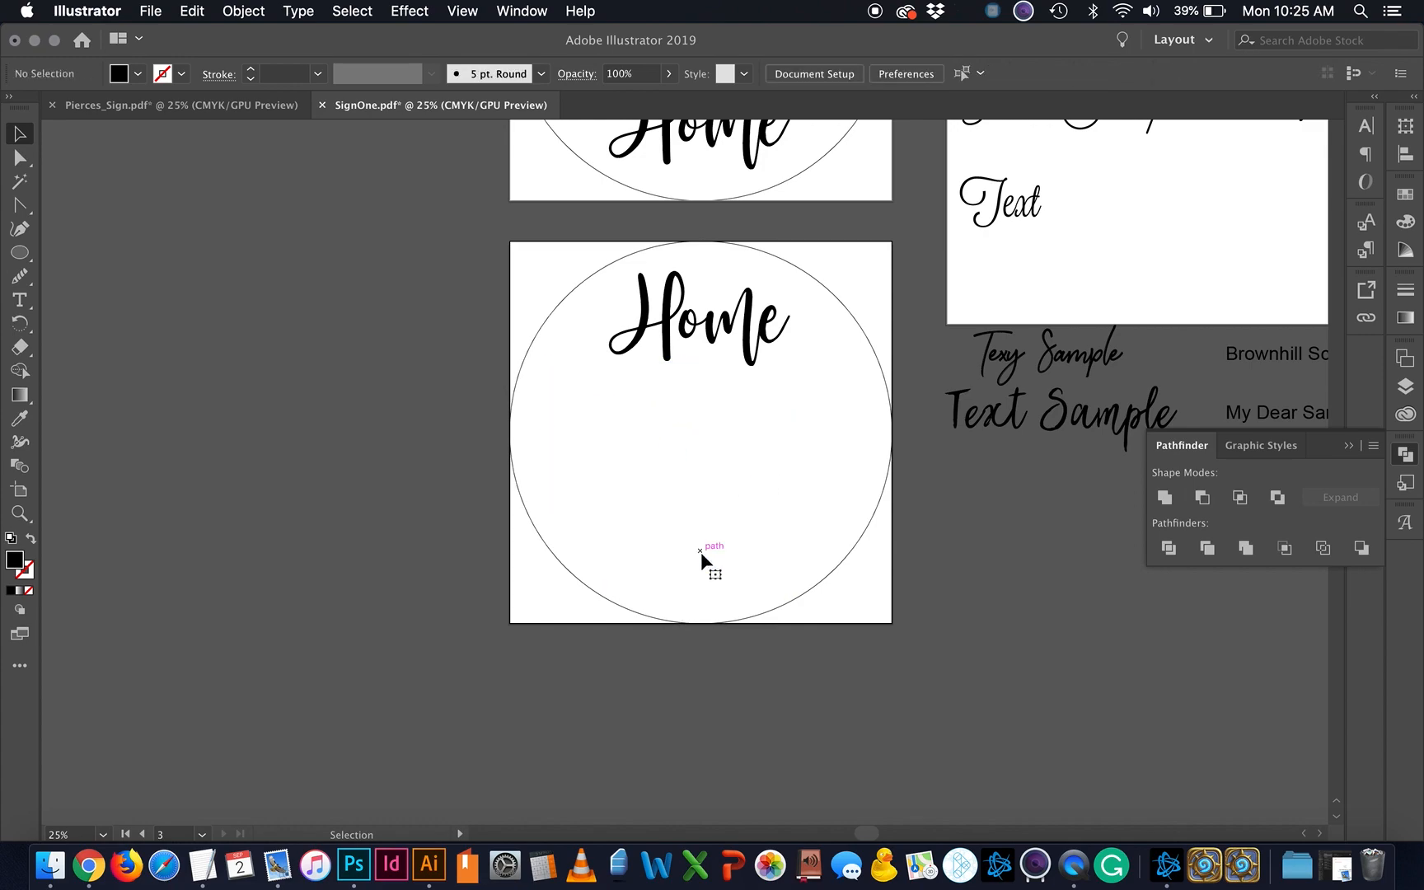
Step: Move the top Home lettering to the circle's centre and enlarge it to fill the circle
click(714, 330)
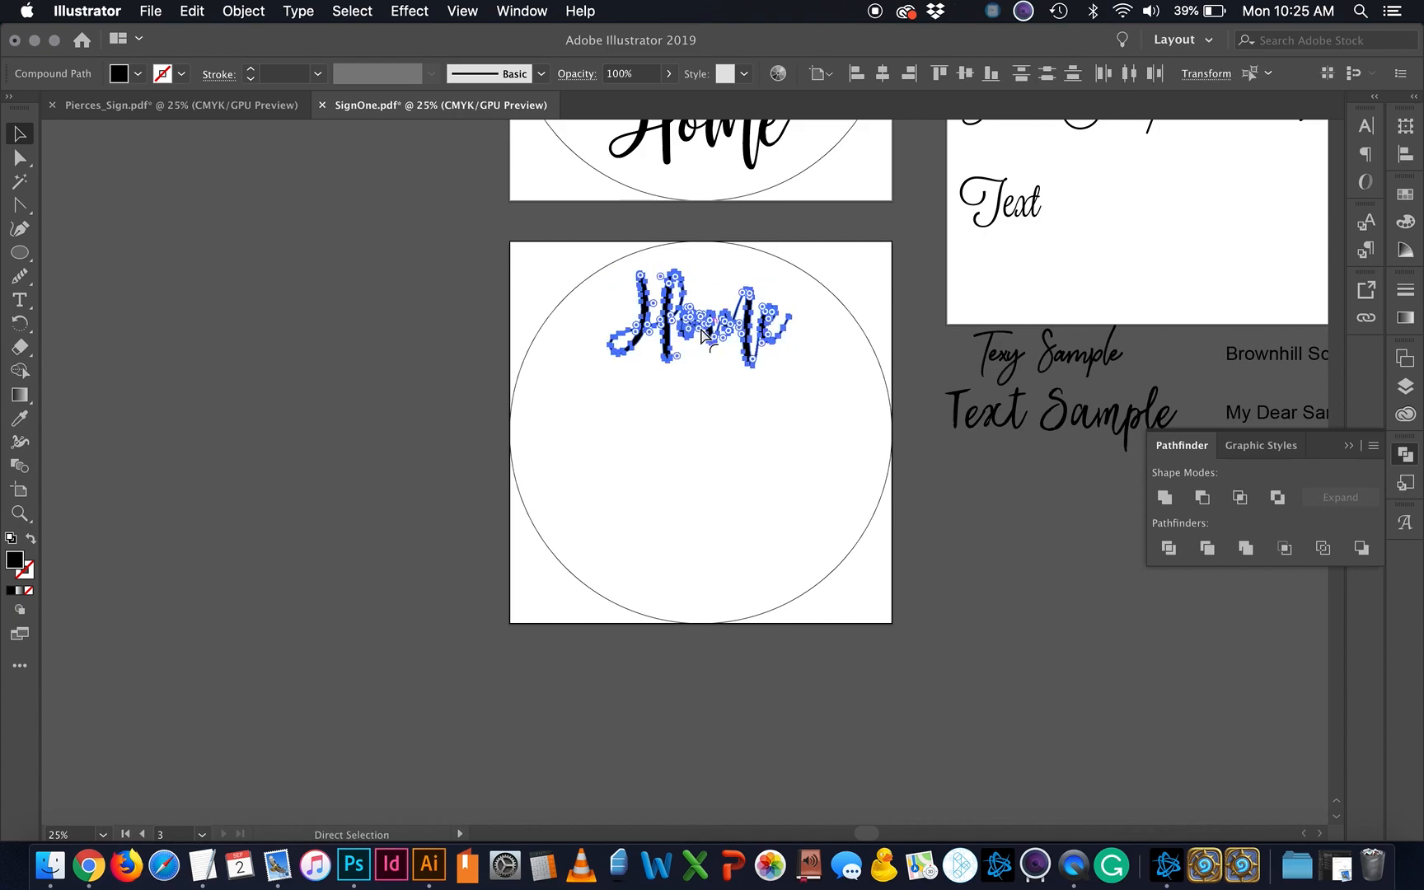
click(715, 423)
drag(716, 333, 741, 456)
drag(787, 407, 890, 243)
drag(814, 443, 773, 446)
key(super)
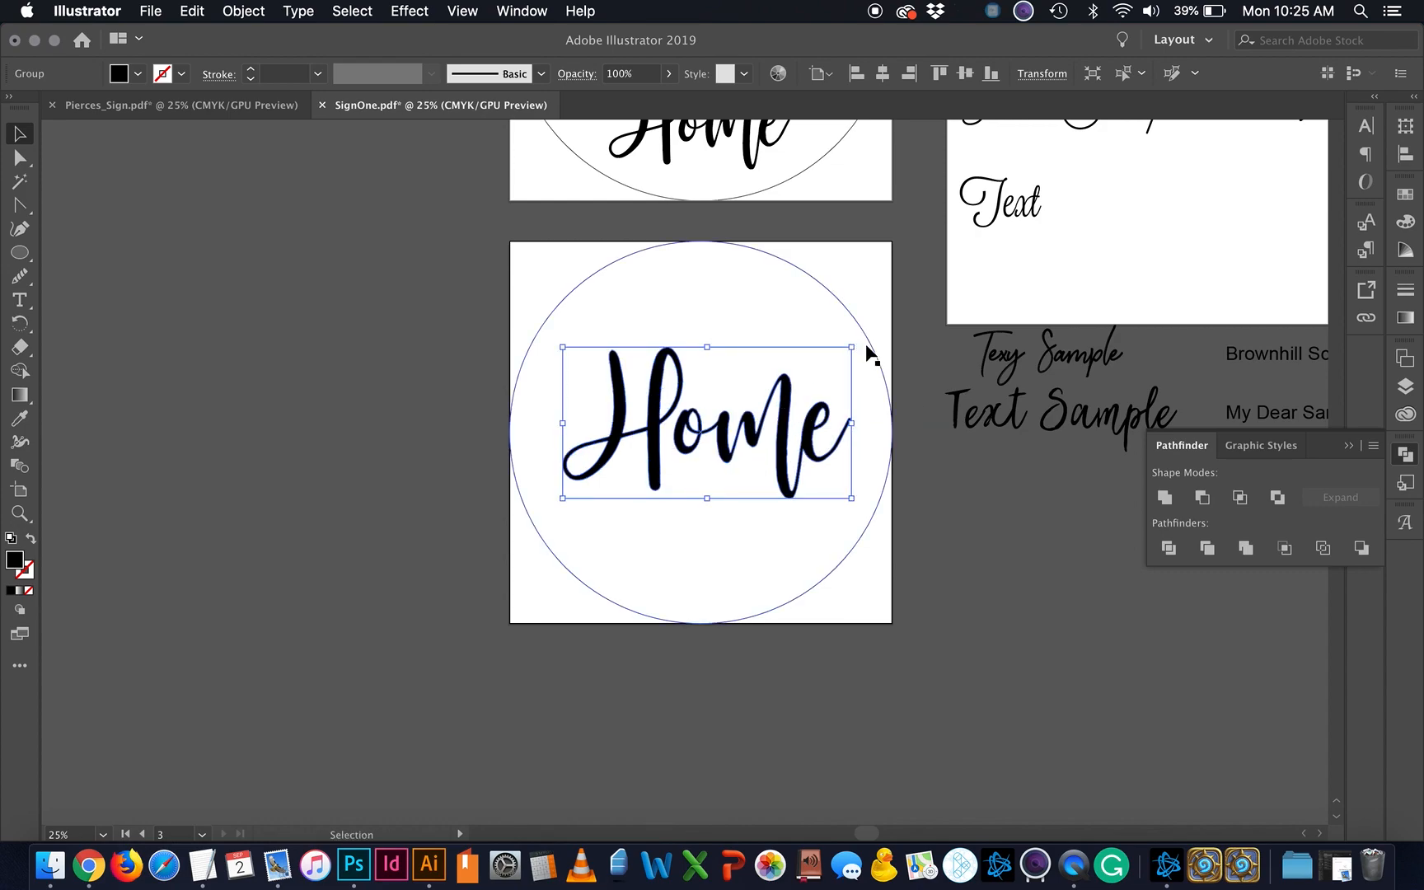
drag(852, 346, 878, 314)
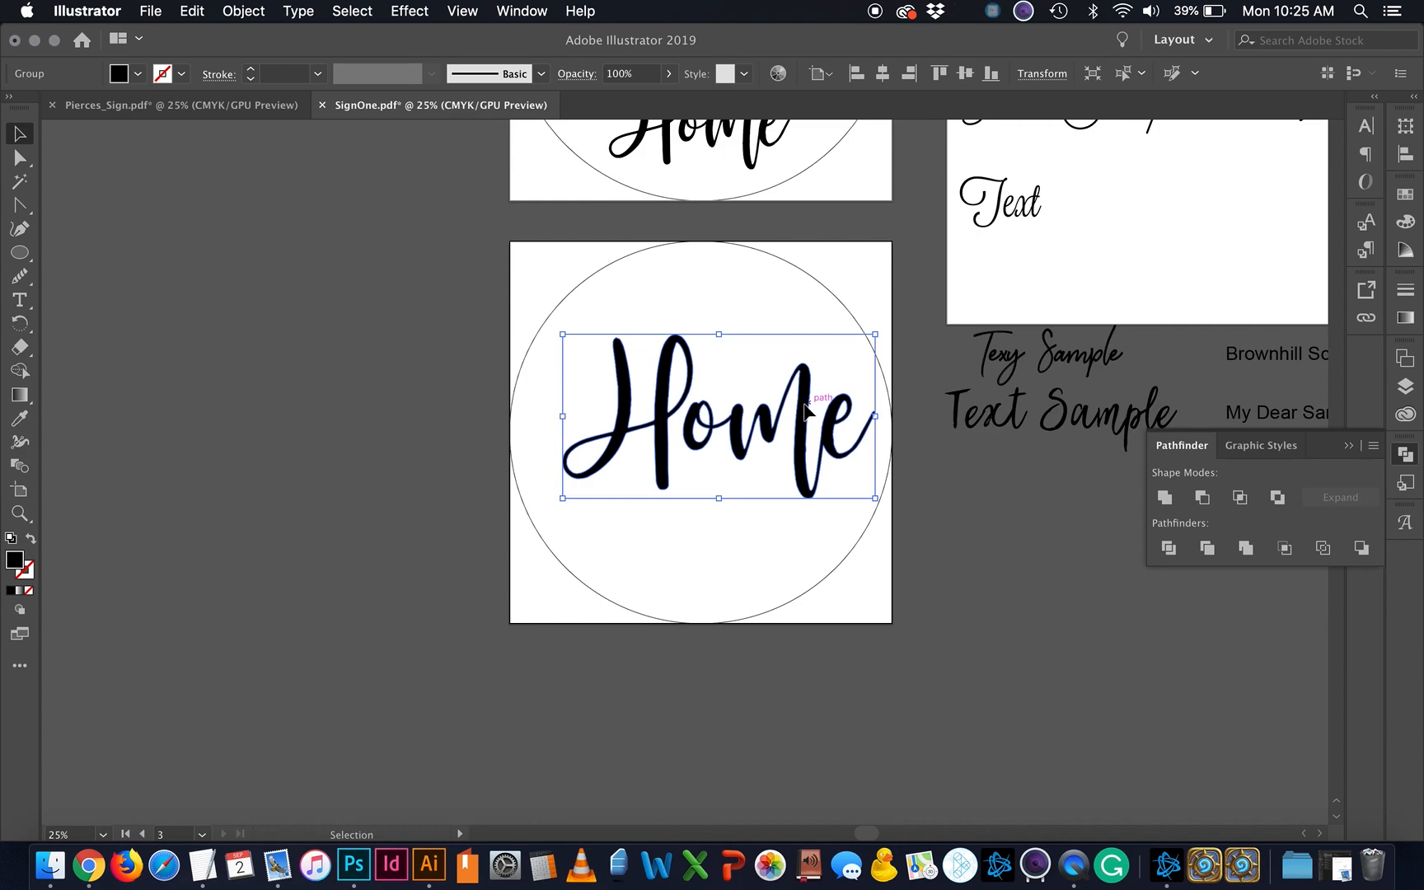
drag(809, 407, 791, 424)
click(841, 582)
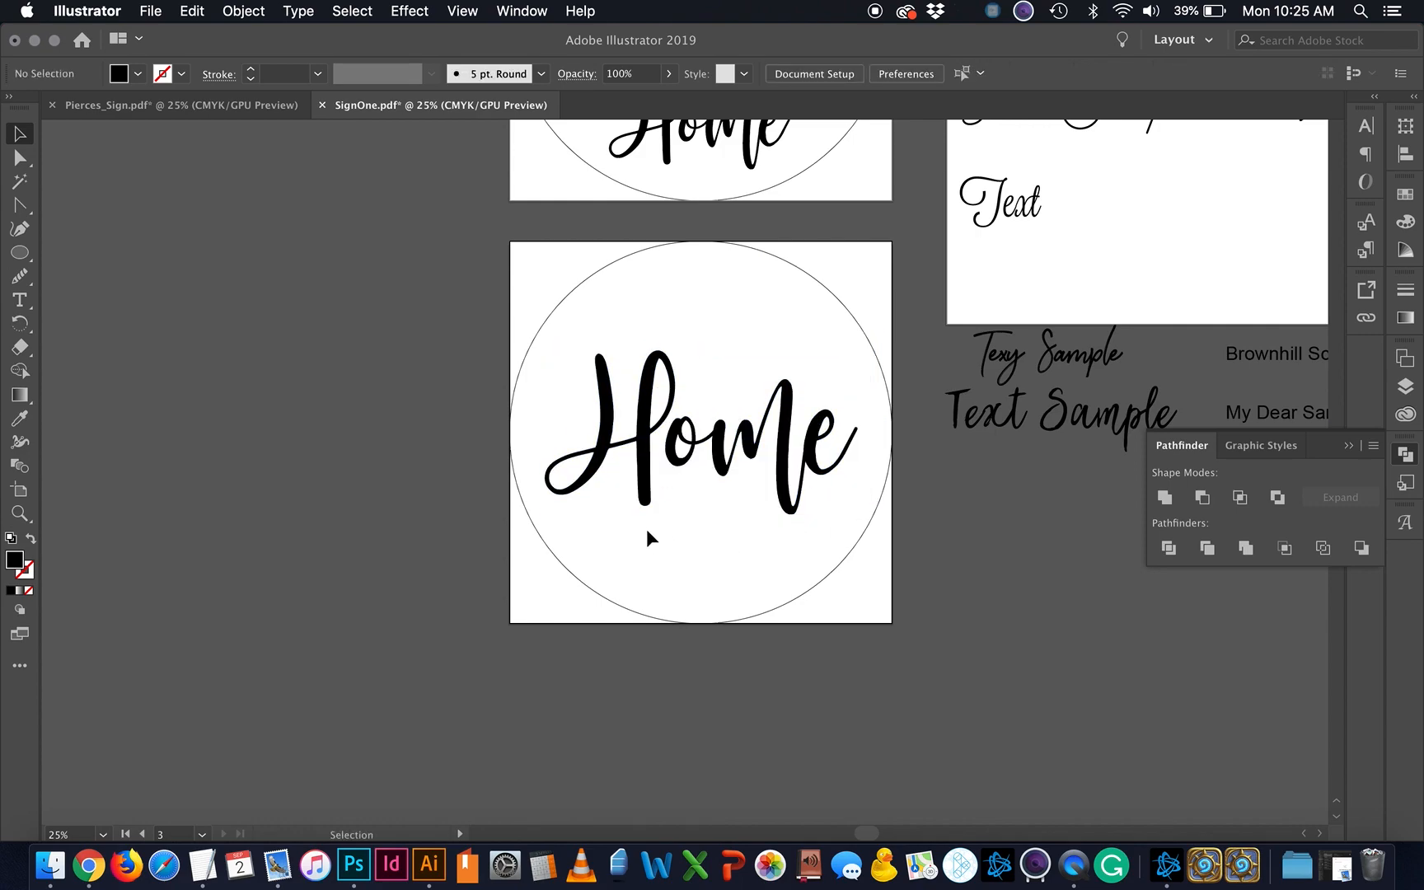
Step: Delete the surrounding circle, then open Object > Path > Offset Path for the Home lettering
click(853, 540)
key(Delete)
key(super+equal)
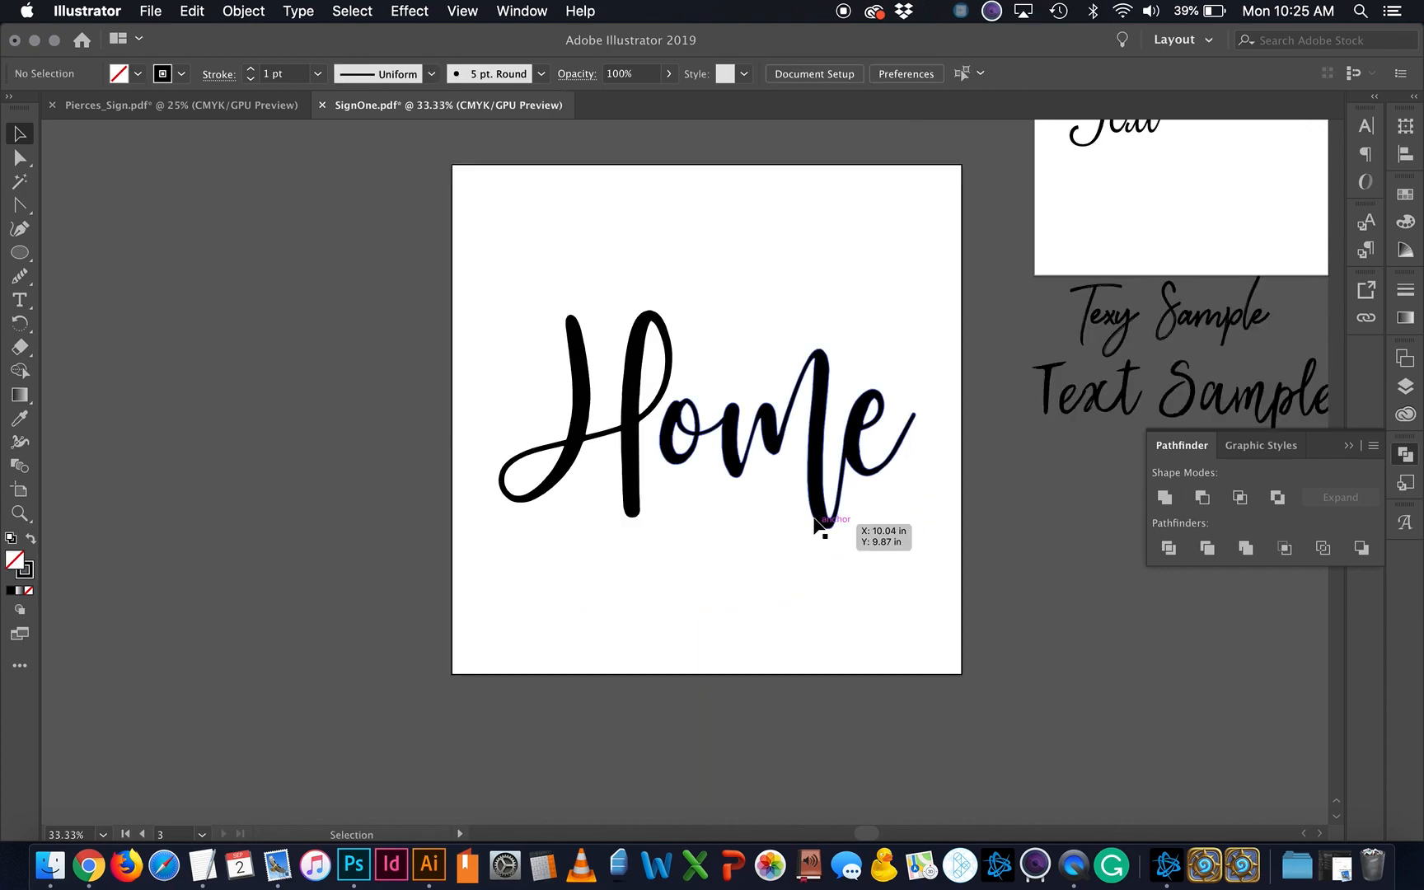
click(814, 510)
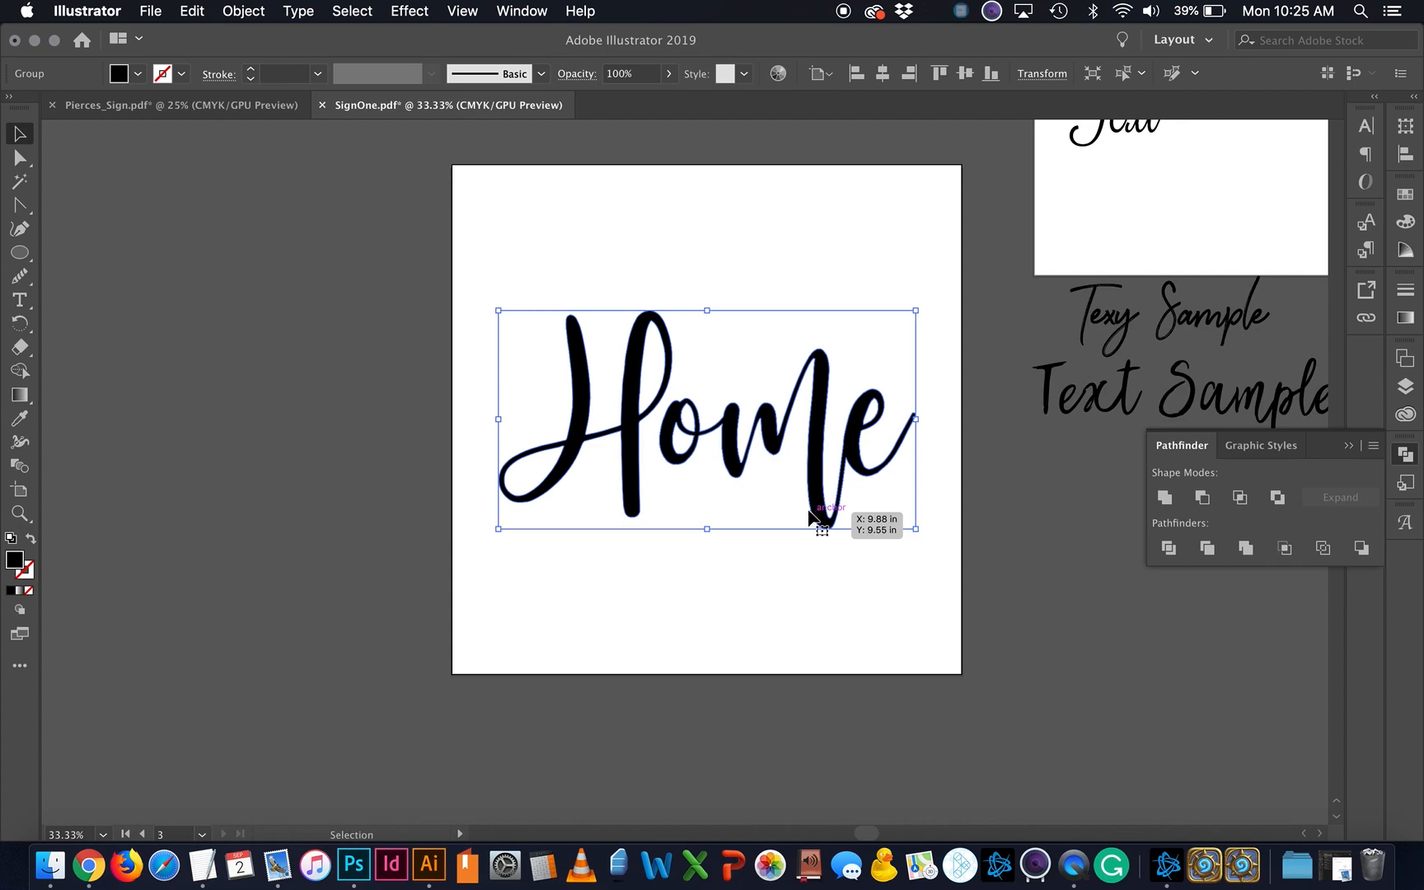
click(244, 10)
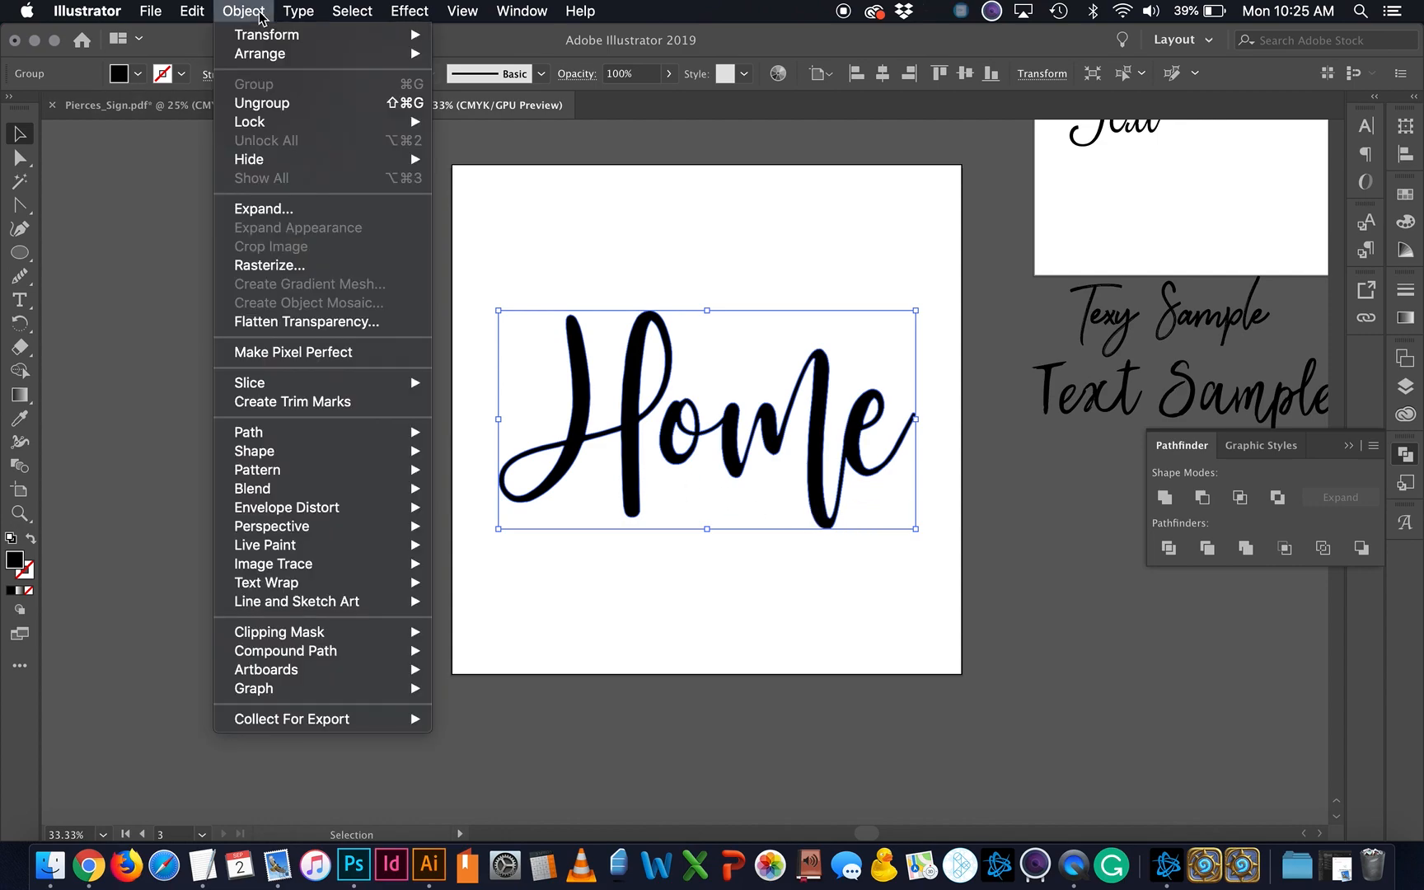
mouse_move(273, 428)
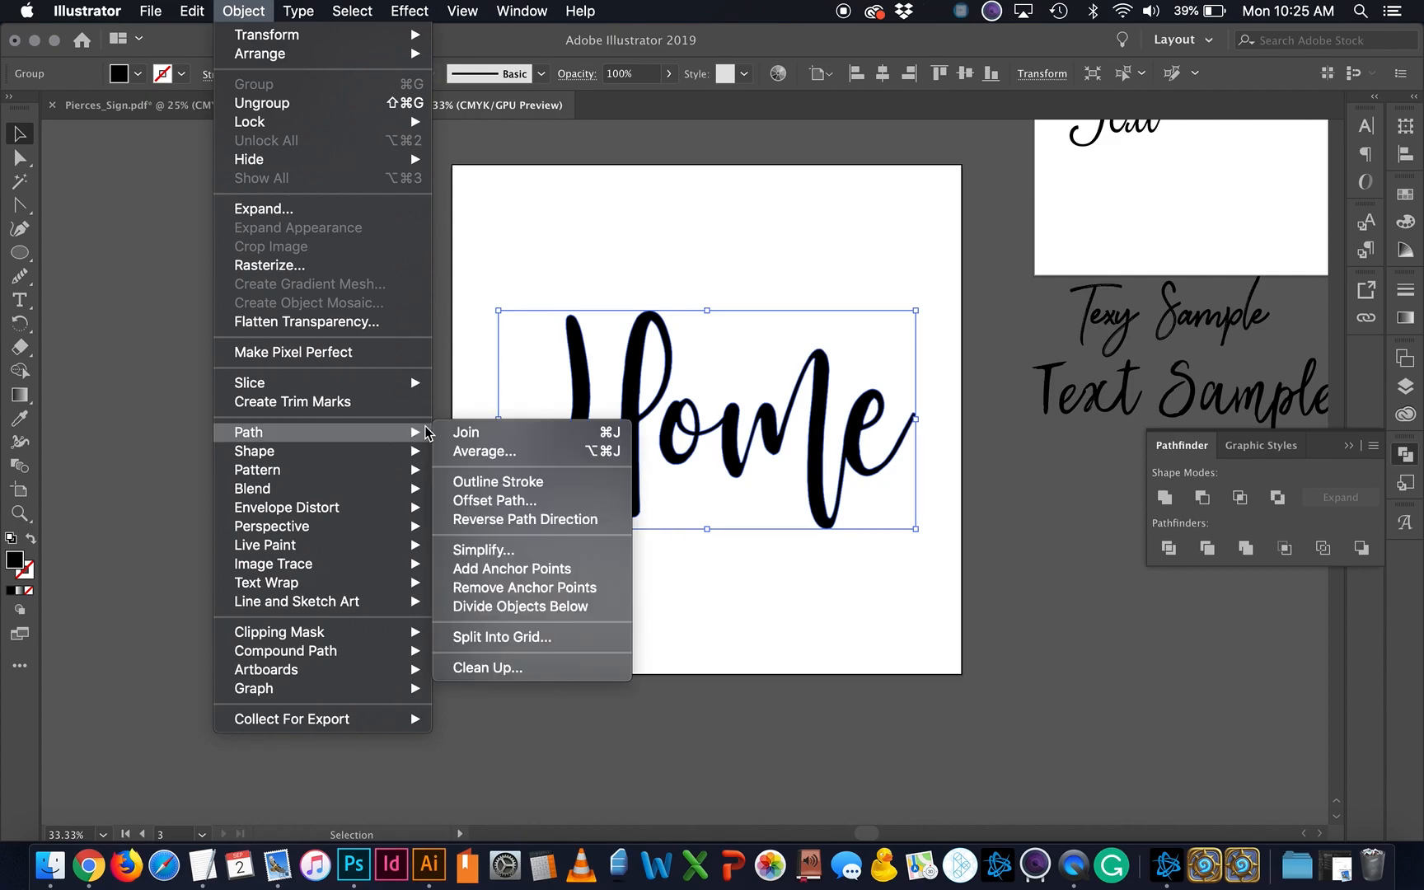
click(495, 501)
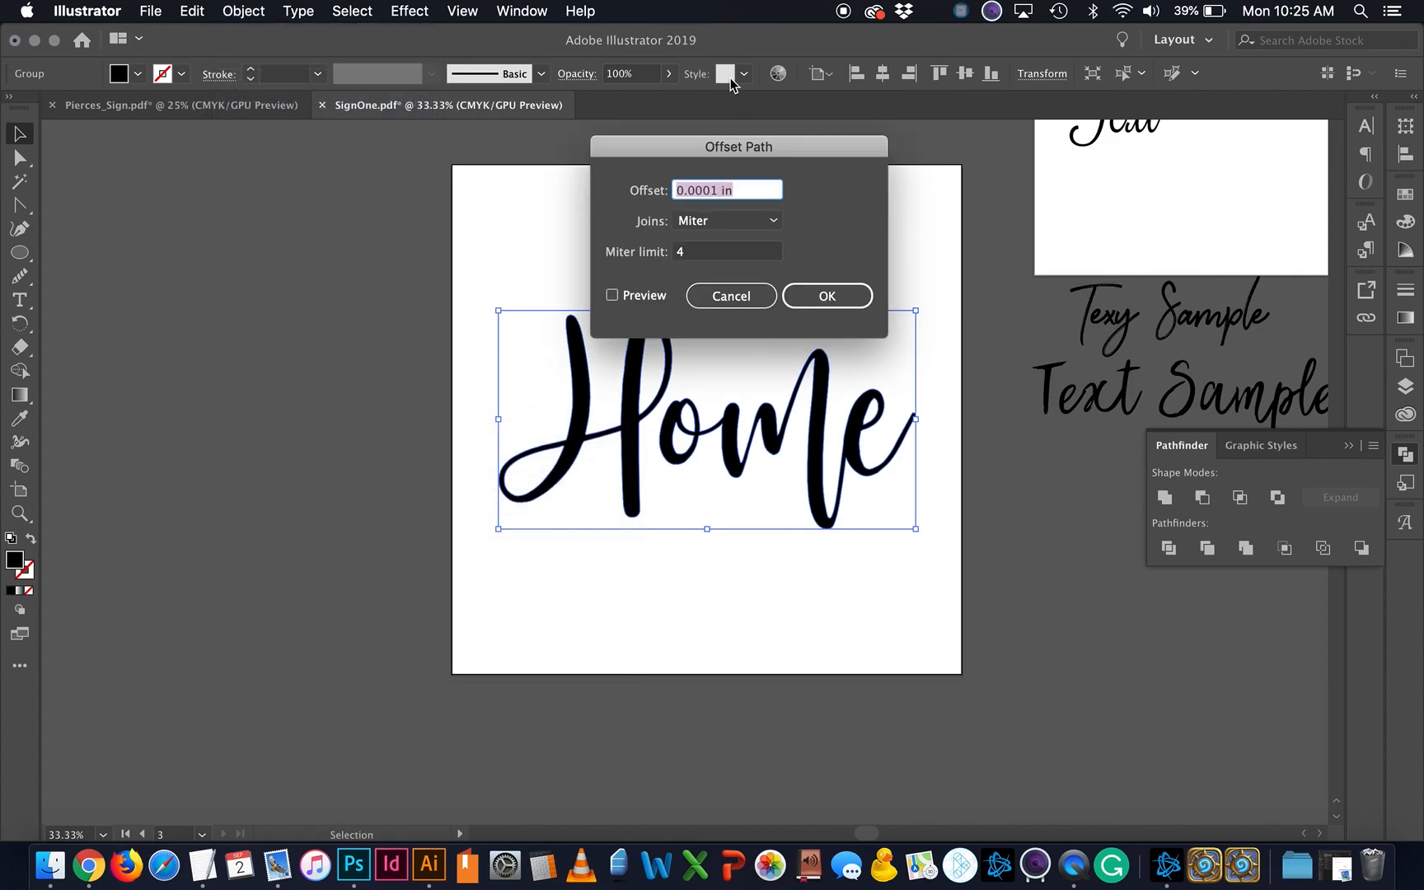
Step: Apply a 0.5 in offset path around Home, with Preview turned on
drag(749, 146, 303, 191)
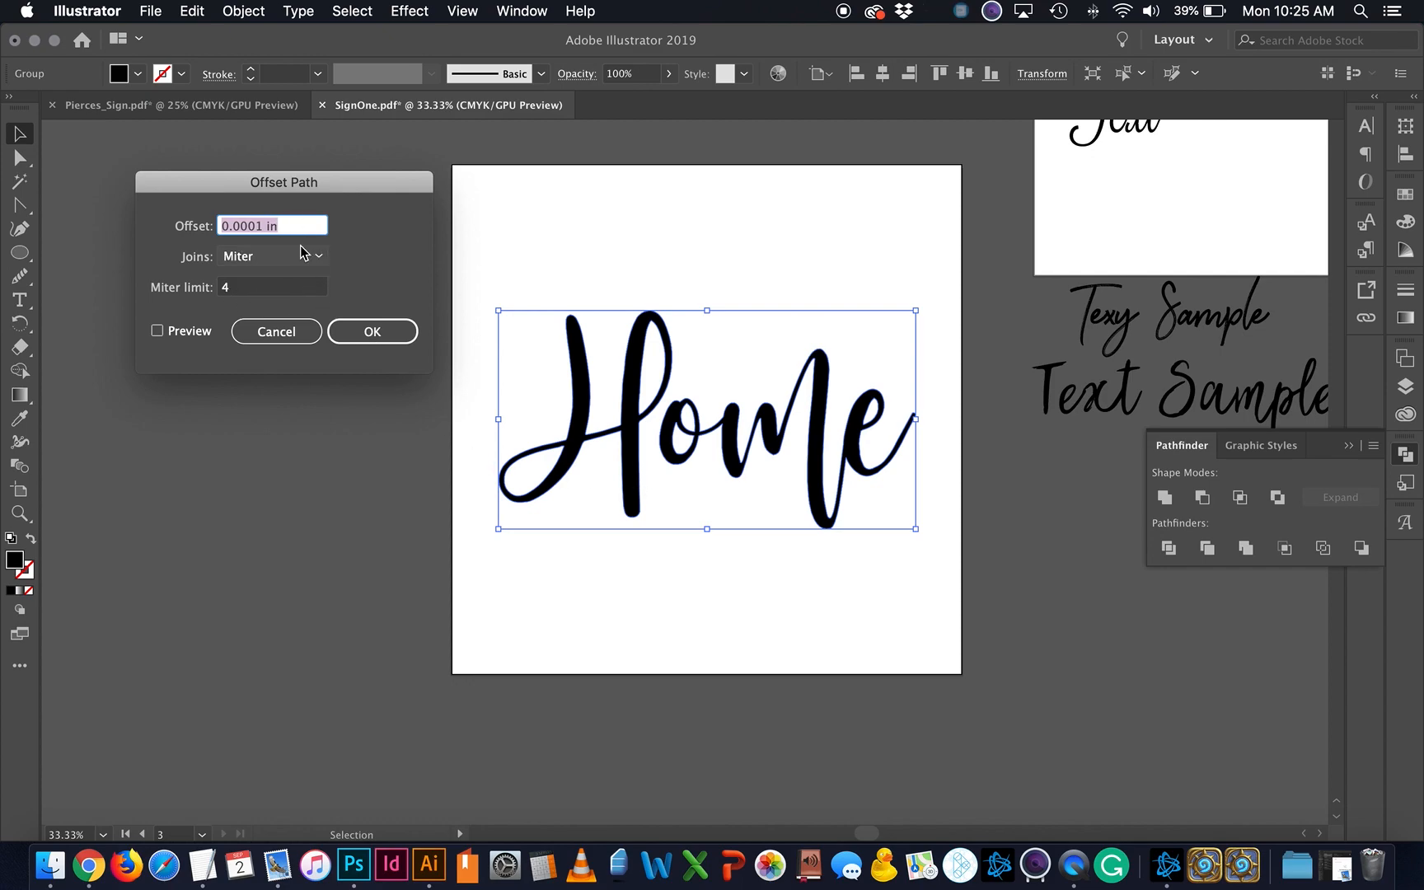
click(201, 334)
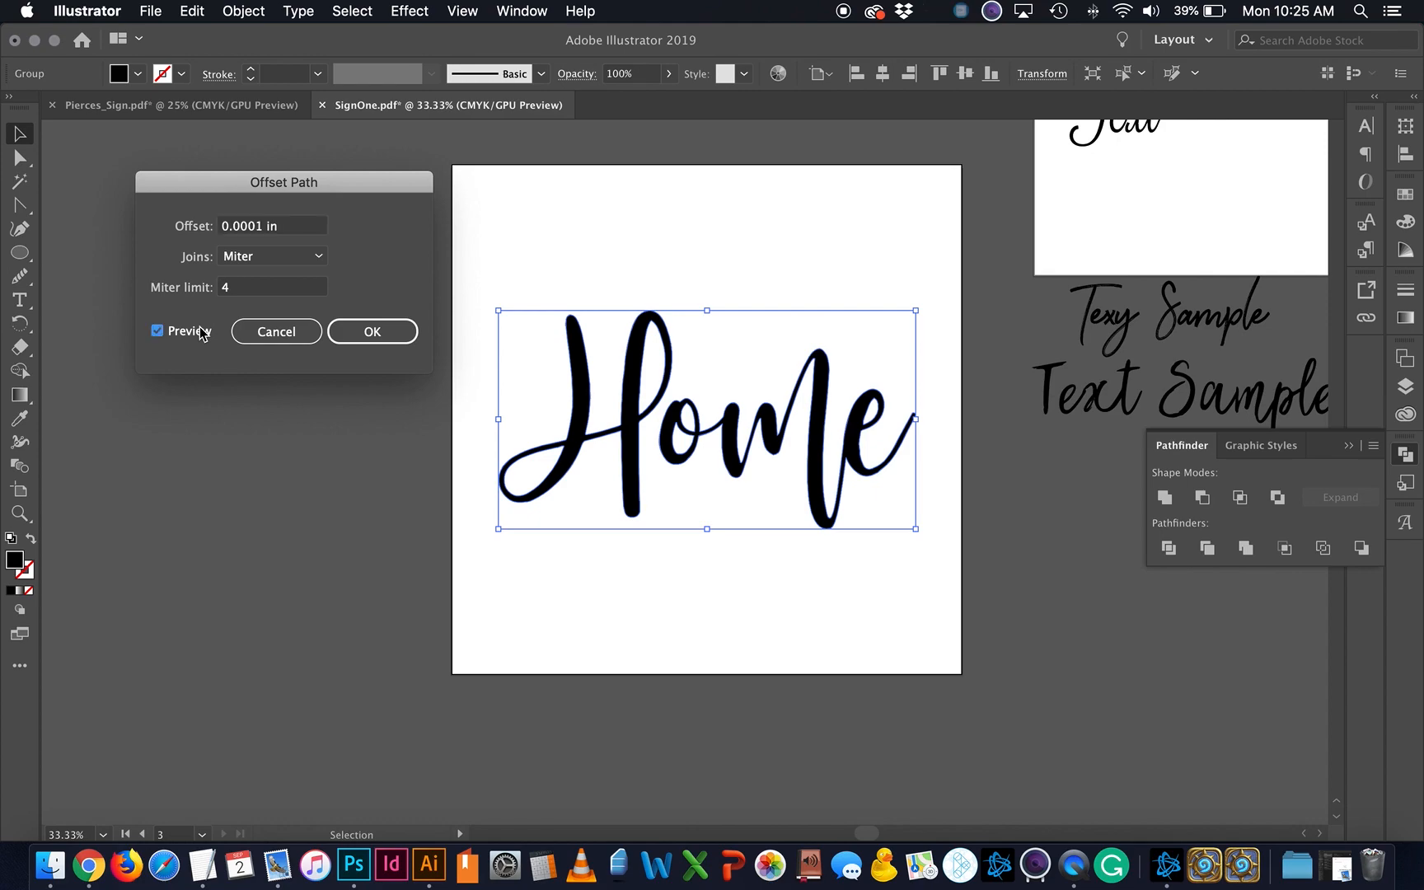
click(295, 231)
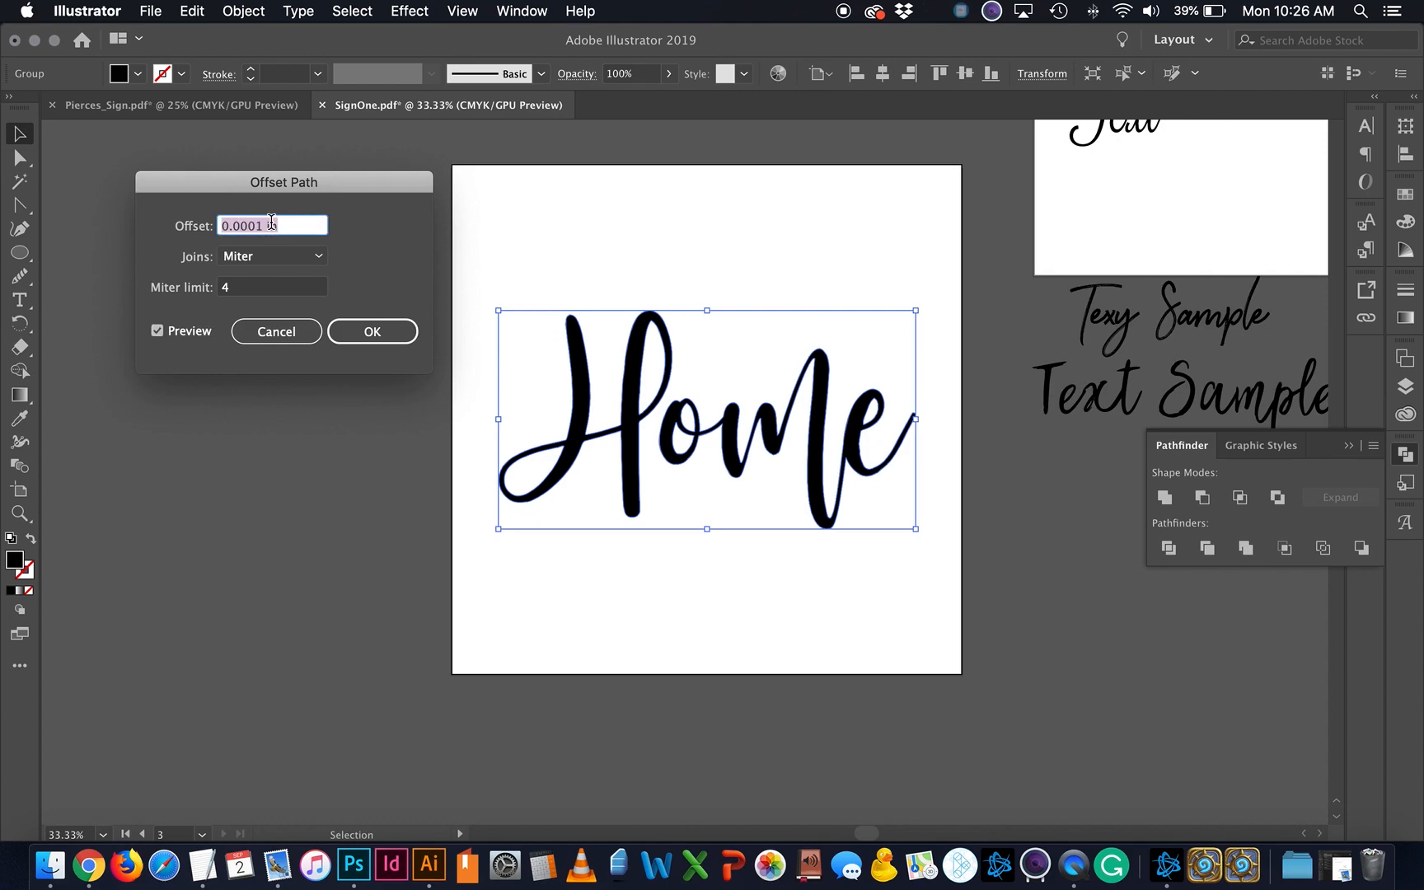
key(BackSpace)
click(266, 287)
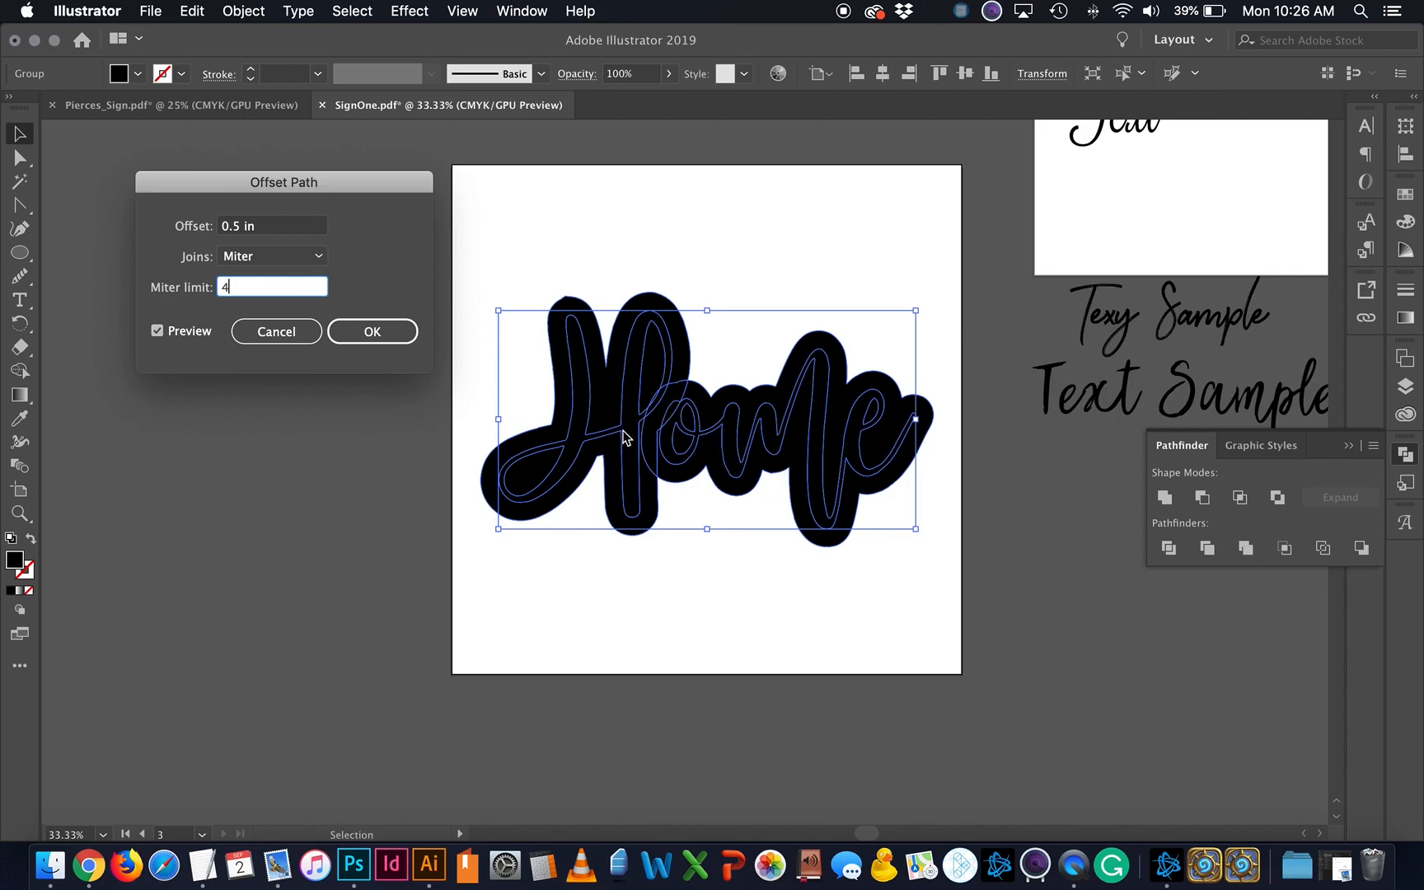
click(372, 331)
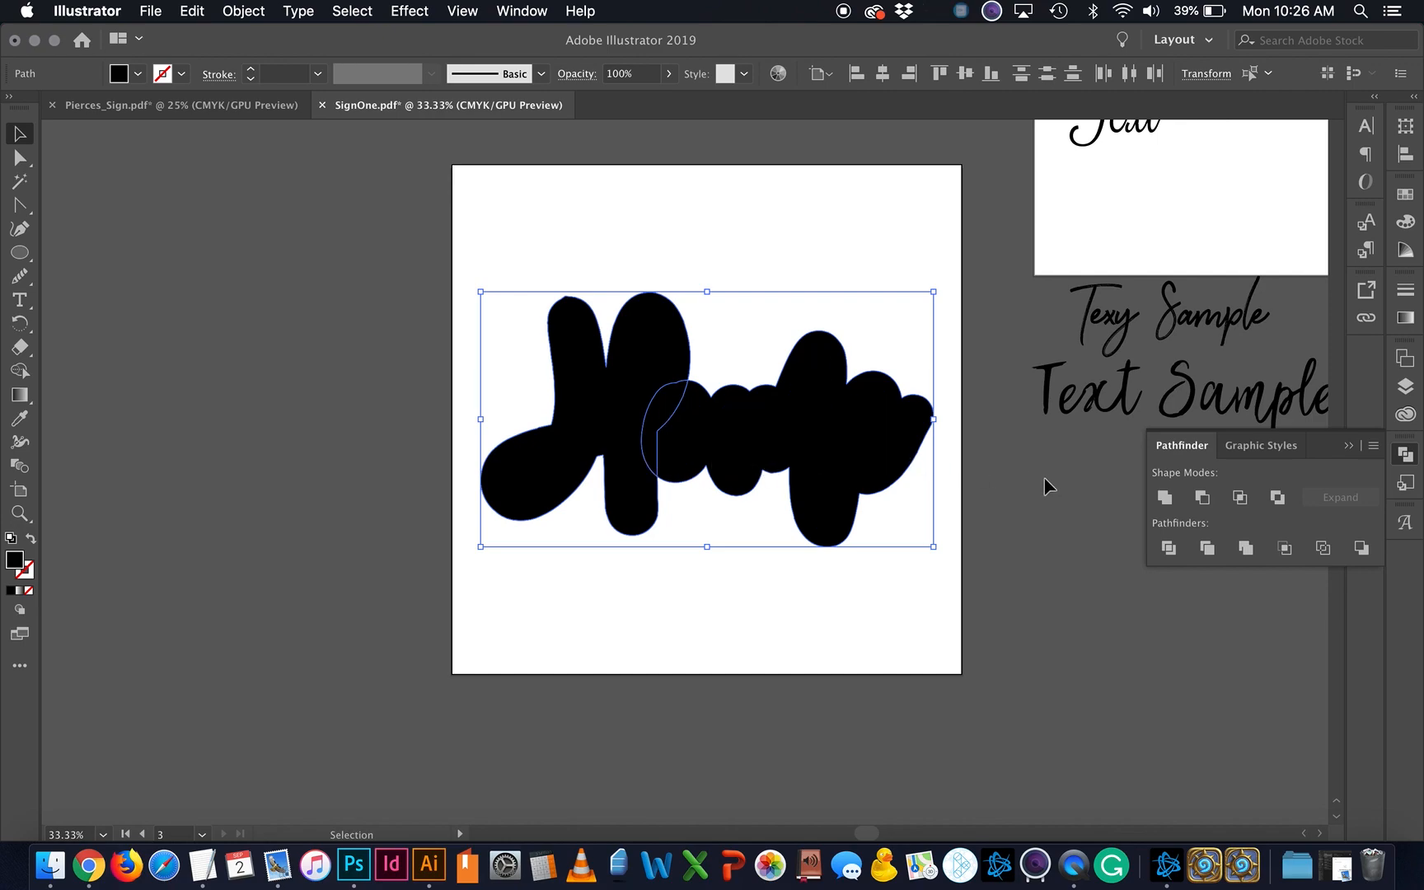
Step: Unite the offset pieces, make them an outline-only cut-line, and move Home up
click(1162, 499)
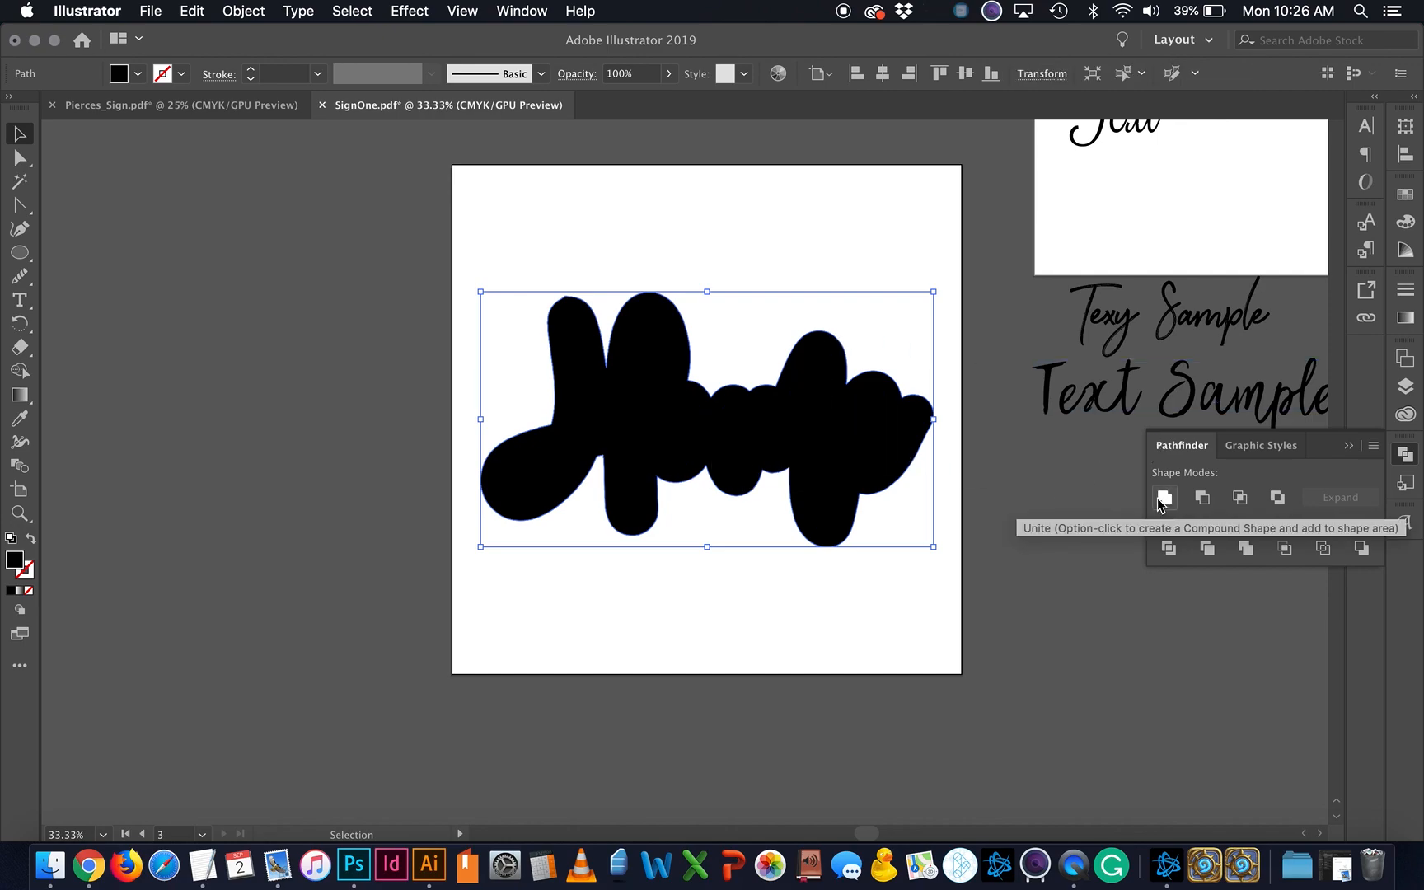
click(30, 540)
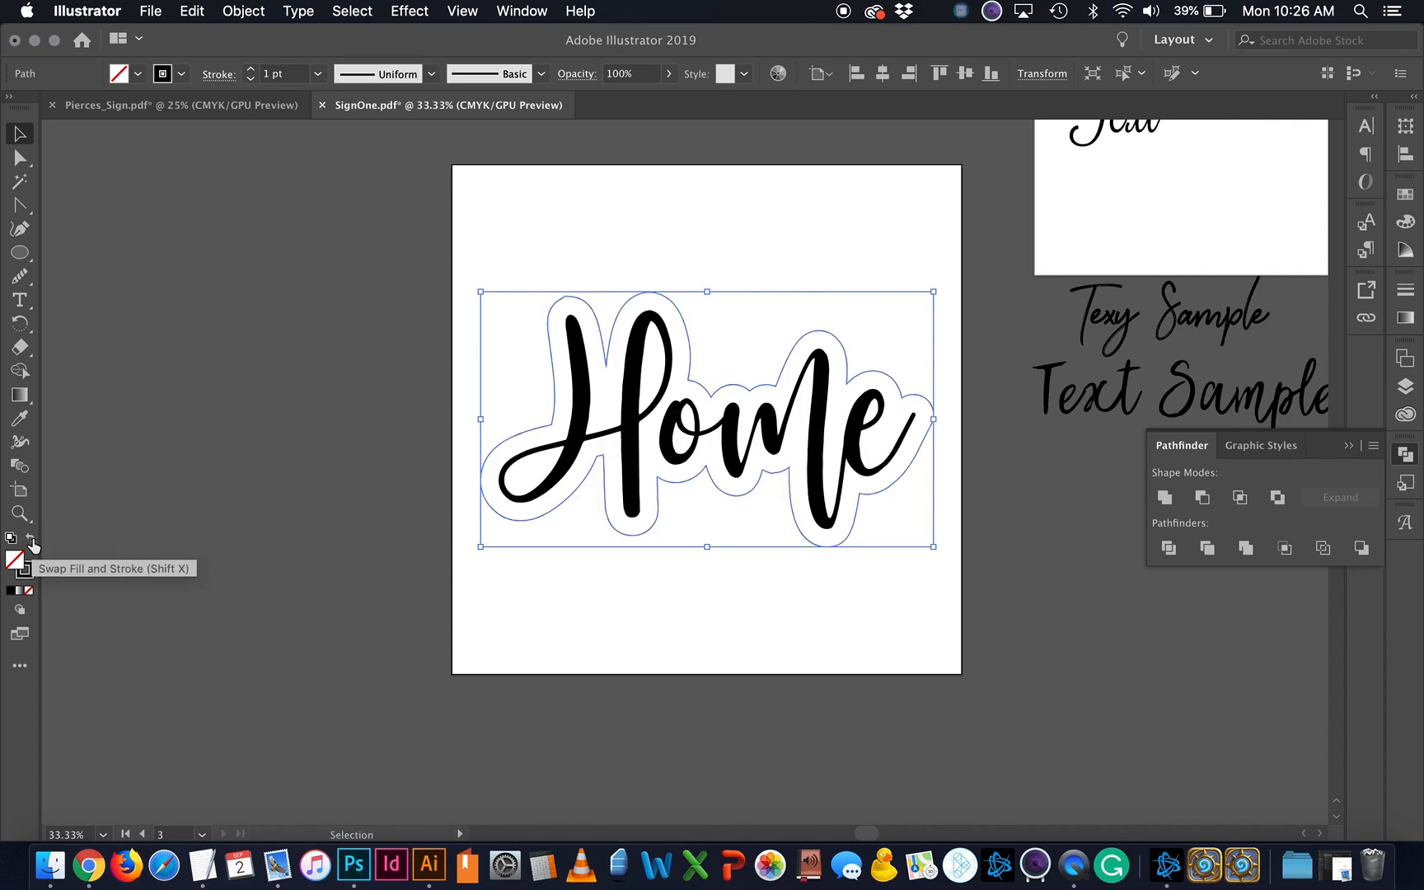
click(519, 606)
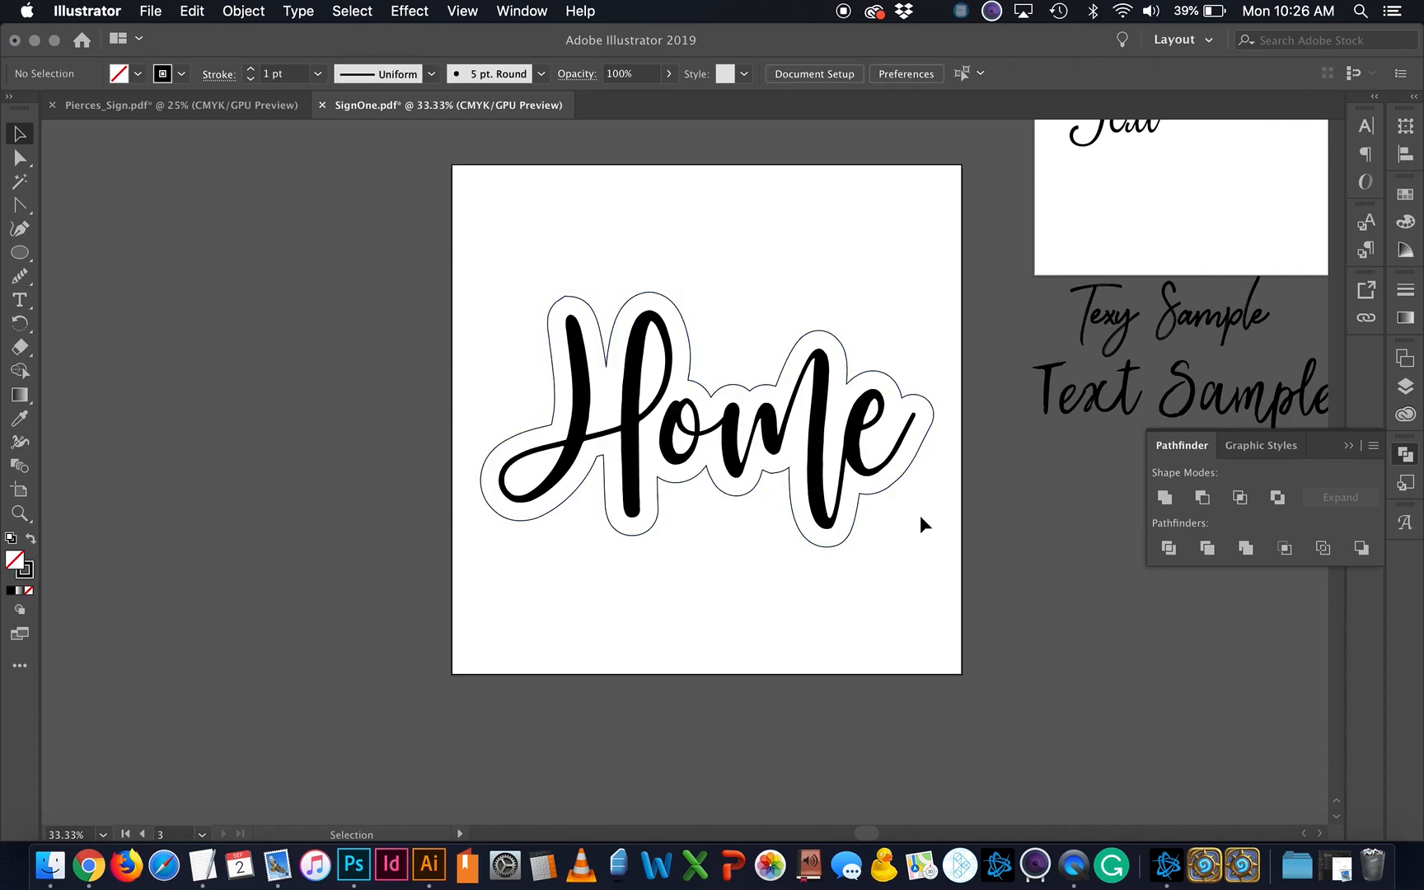
click(653, 406)
drag(695, 431, 699, 328)
Step: Place a duplicate of Home below, ungroup it, and delete its offset outline
click(700, 546)
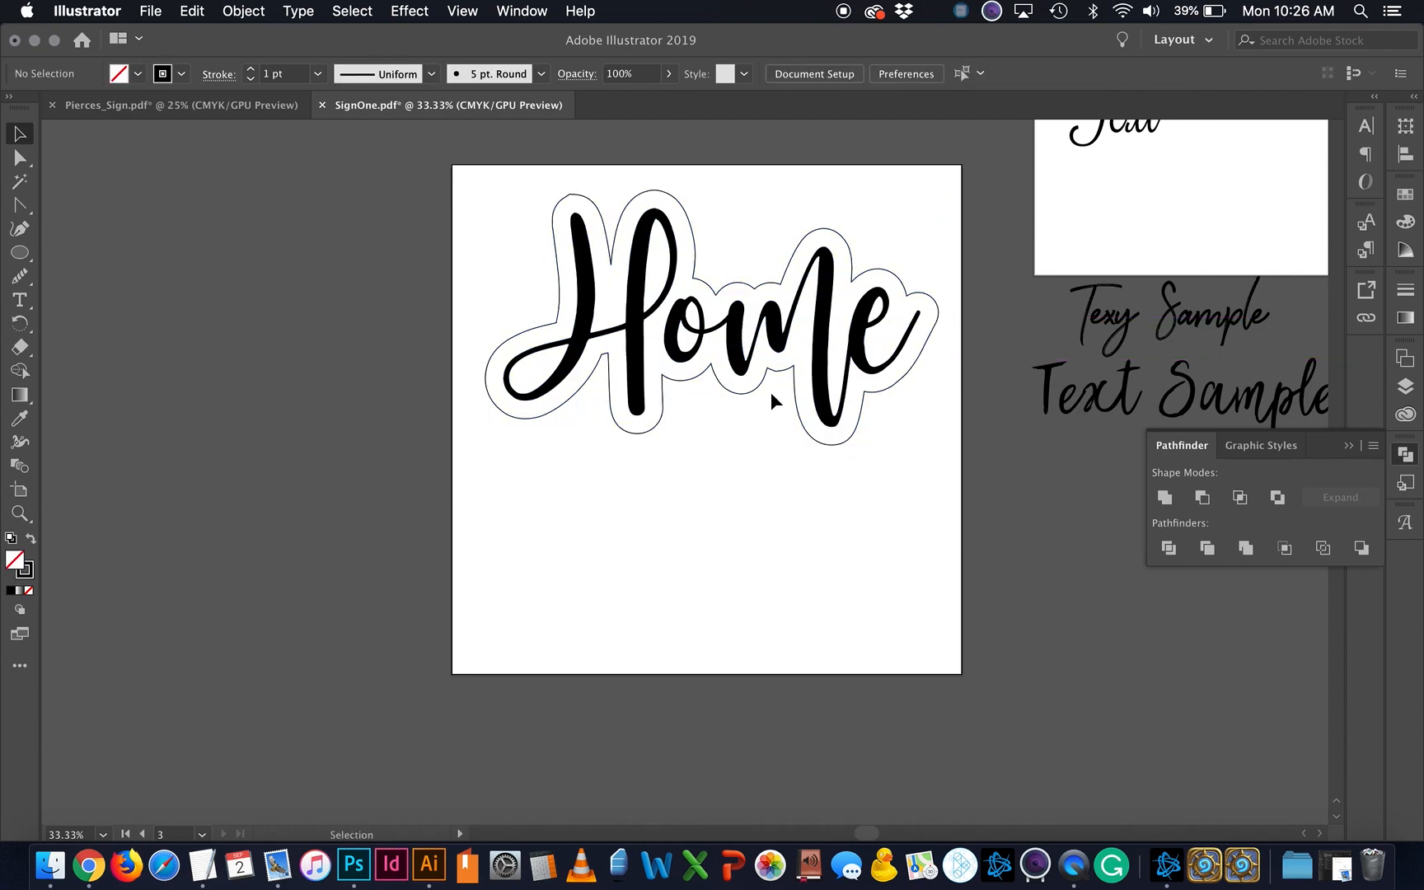
click(732, 353)
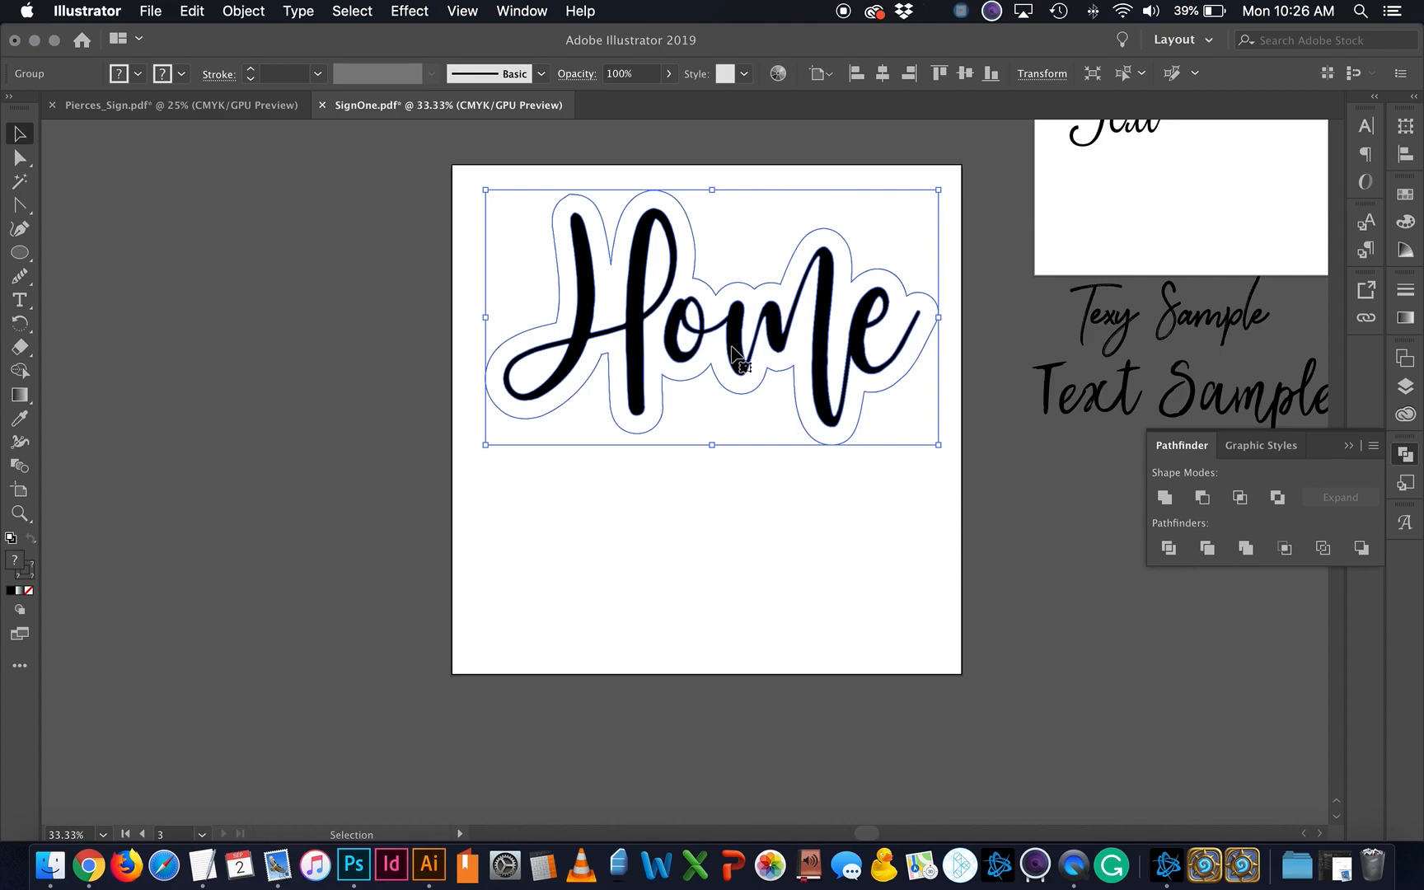
drag(732, 350, 714, 591)
right_click(714, 590)
click(767, 699)
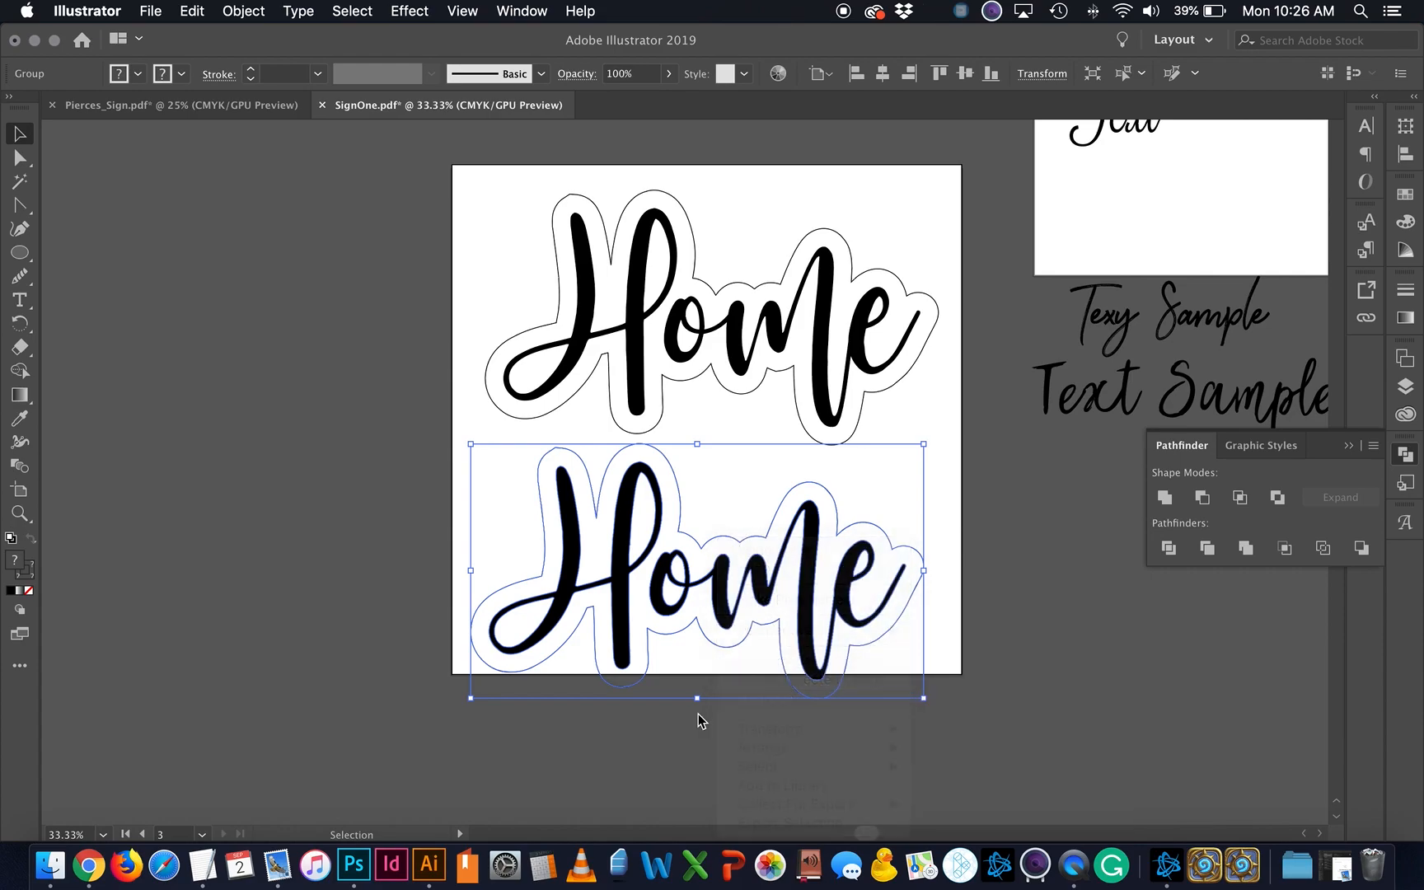
key(Delete)
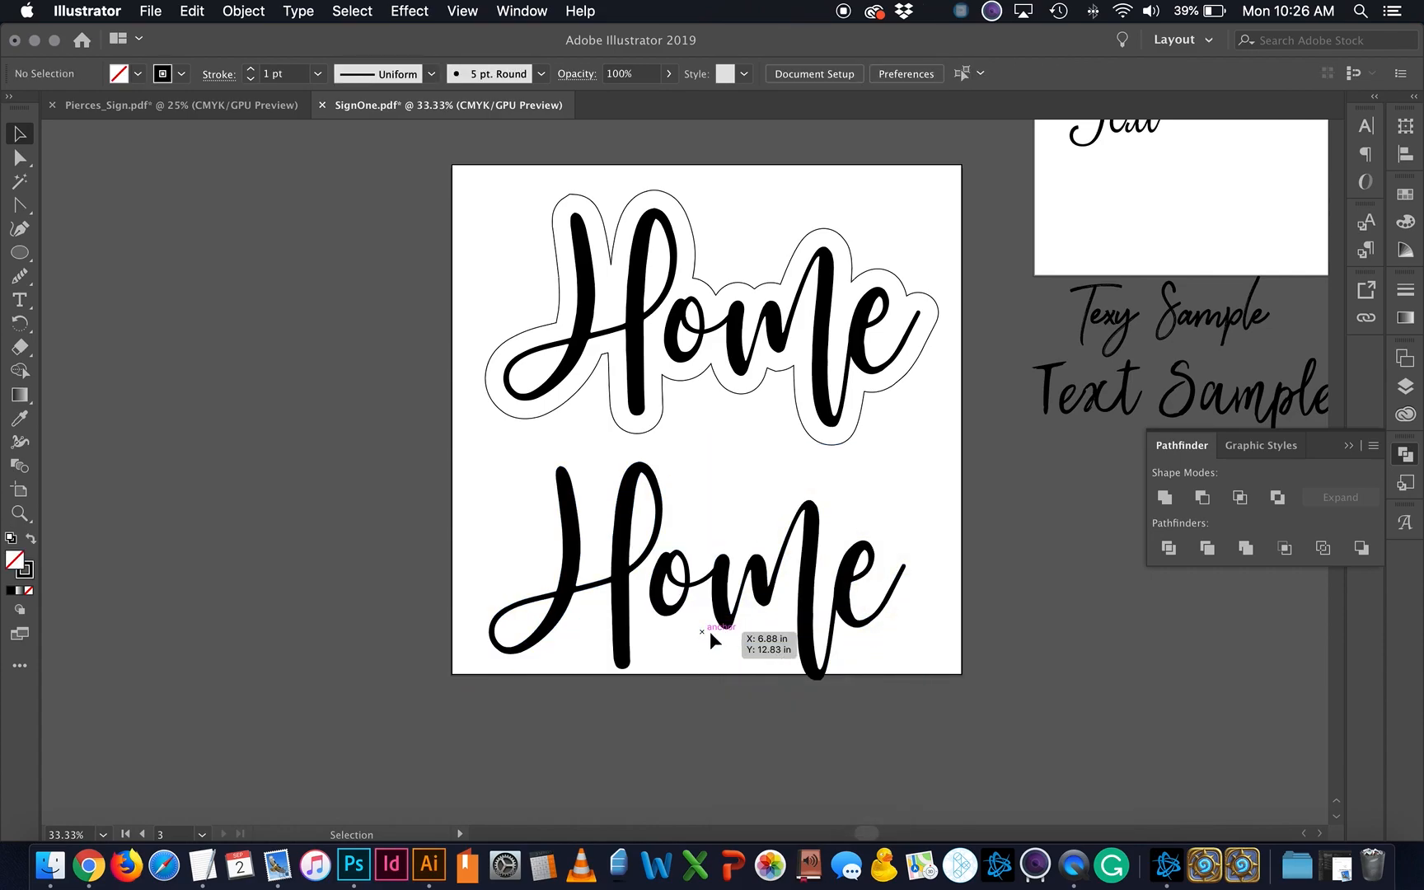
click(590, 543)
mouse_move(694, 633)
mouse_down()
mouse_move(682, 608)
mouse_move(716, 595)
mouse_move(704, 612)
mouse_up()
Step: Draw a black-filled circle to the left of the artboard
click(20, 253)
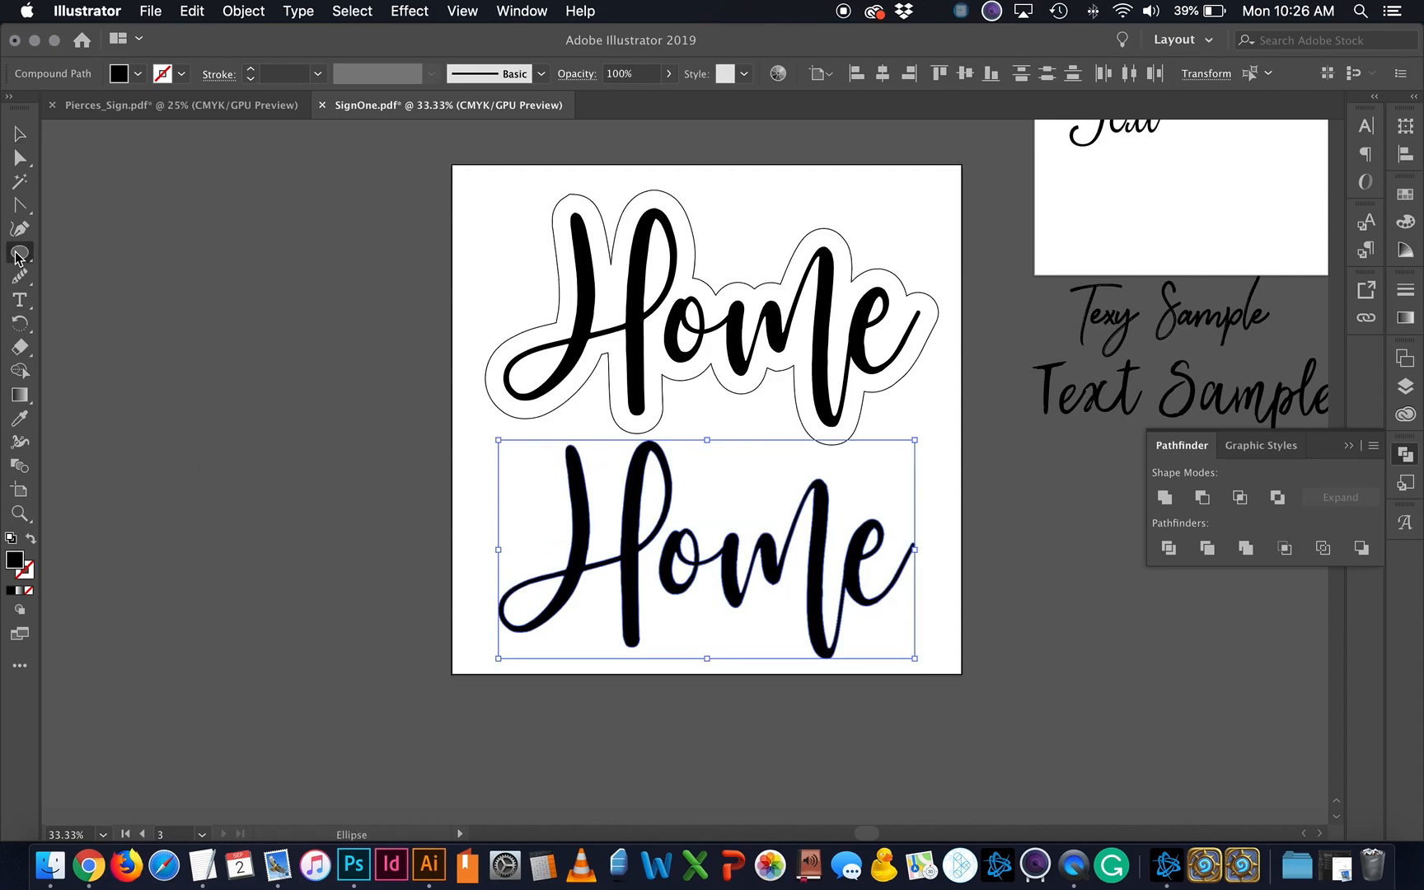
drag(227, 464, 342, 597)
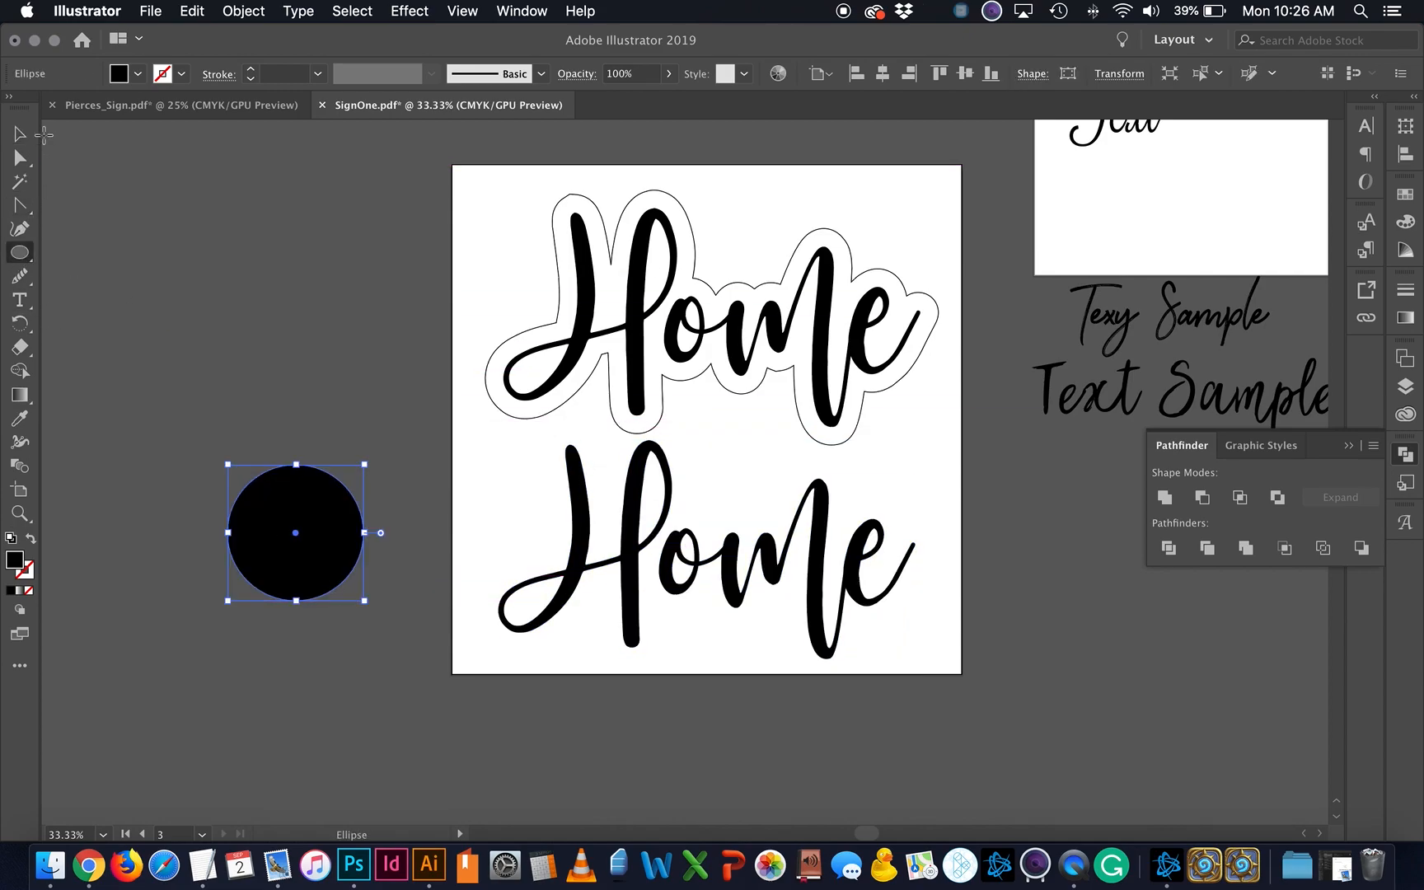
click(20, 134)
Step: Copy the circle, enlarge the copy around it, and make it an outline-only ring
key(super+c)
key(super+v)
drag(728, 514, 338, 575)
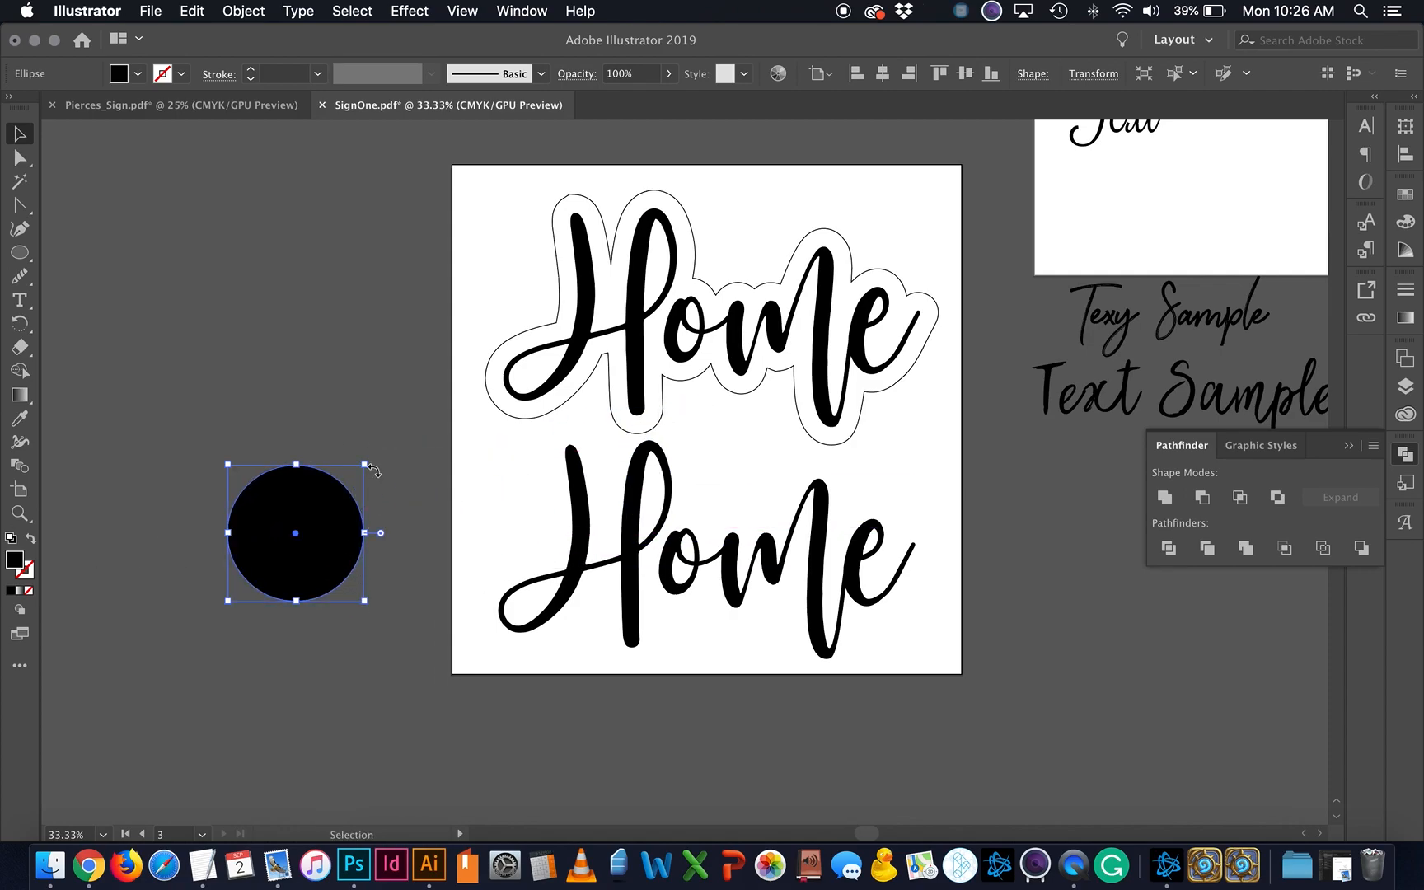
drag(362, 466, 397, 431)
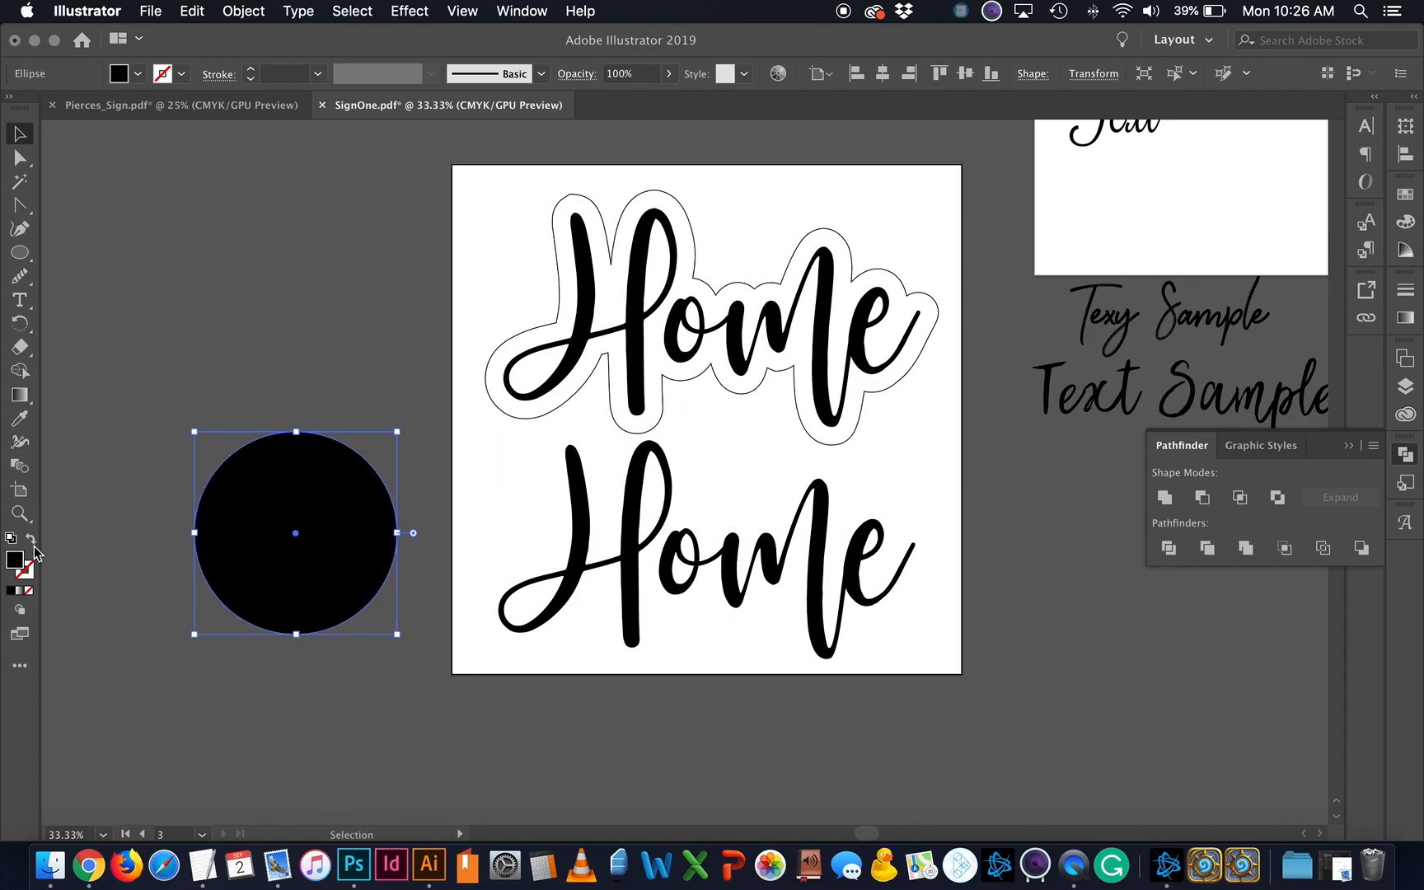
click(31, 540)
click(268, 709)
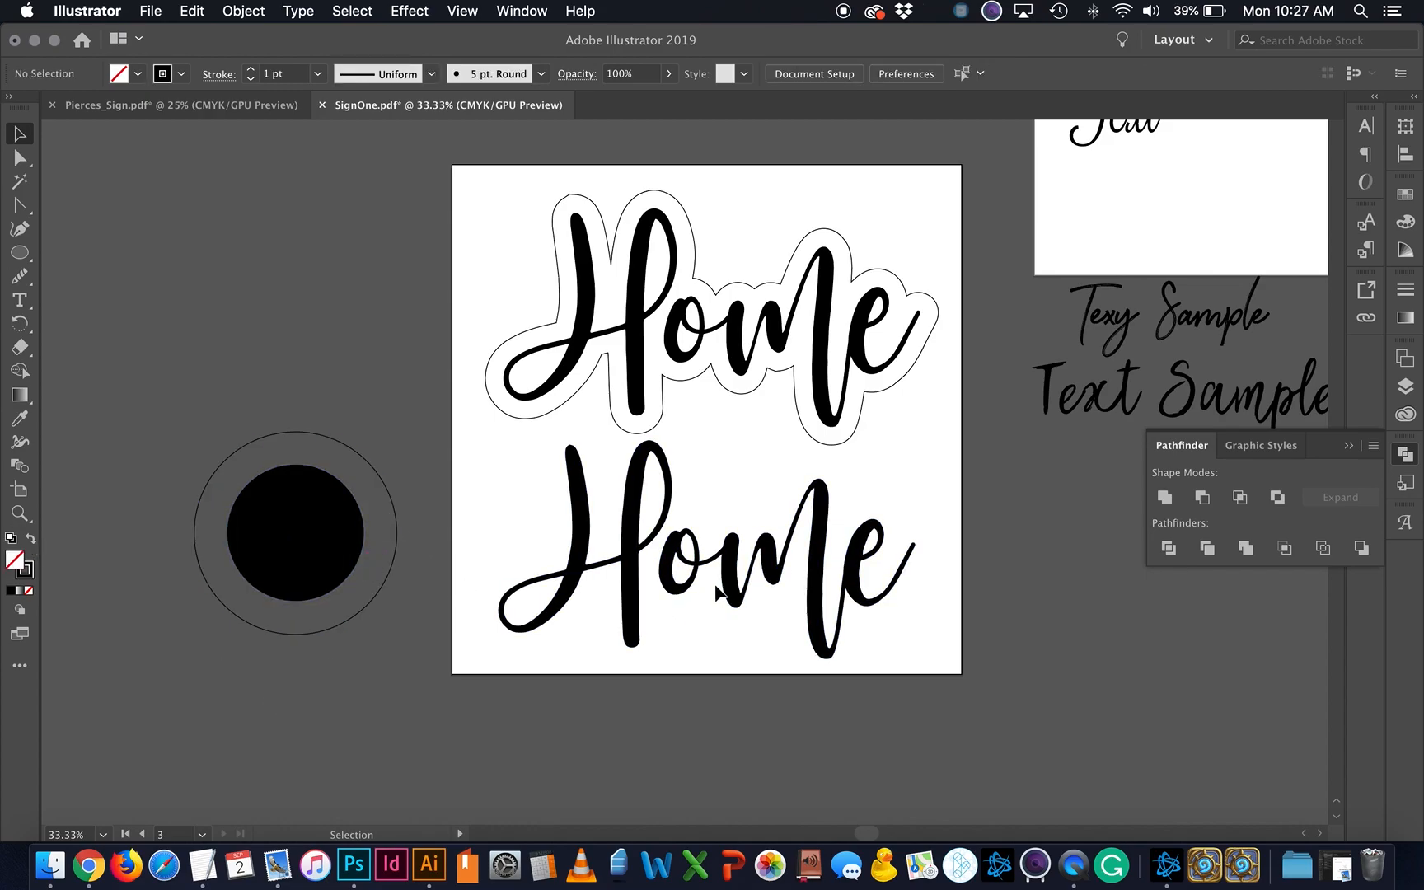
click(647, 569)
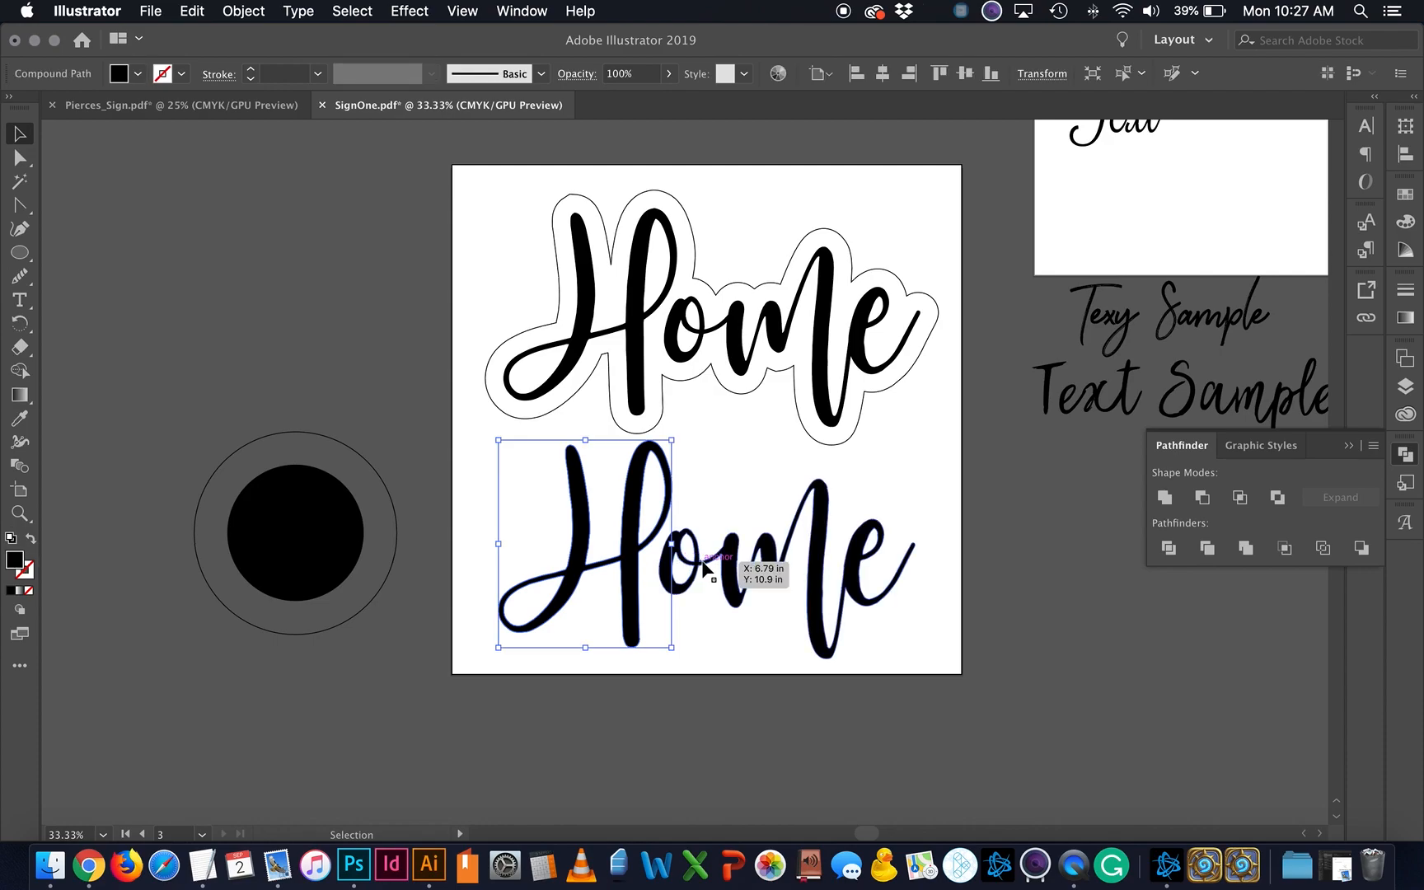
Step: Paste a copy in place over the lower Home, then enlarge and reposition its letters
shift+click(729, 579)
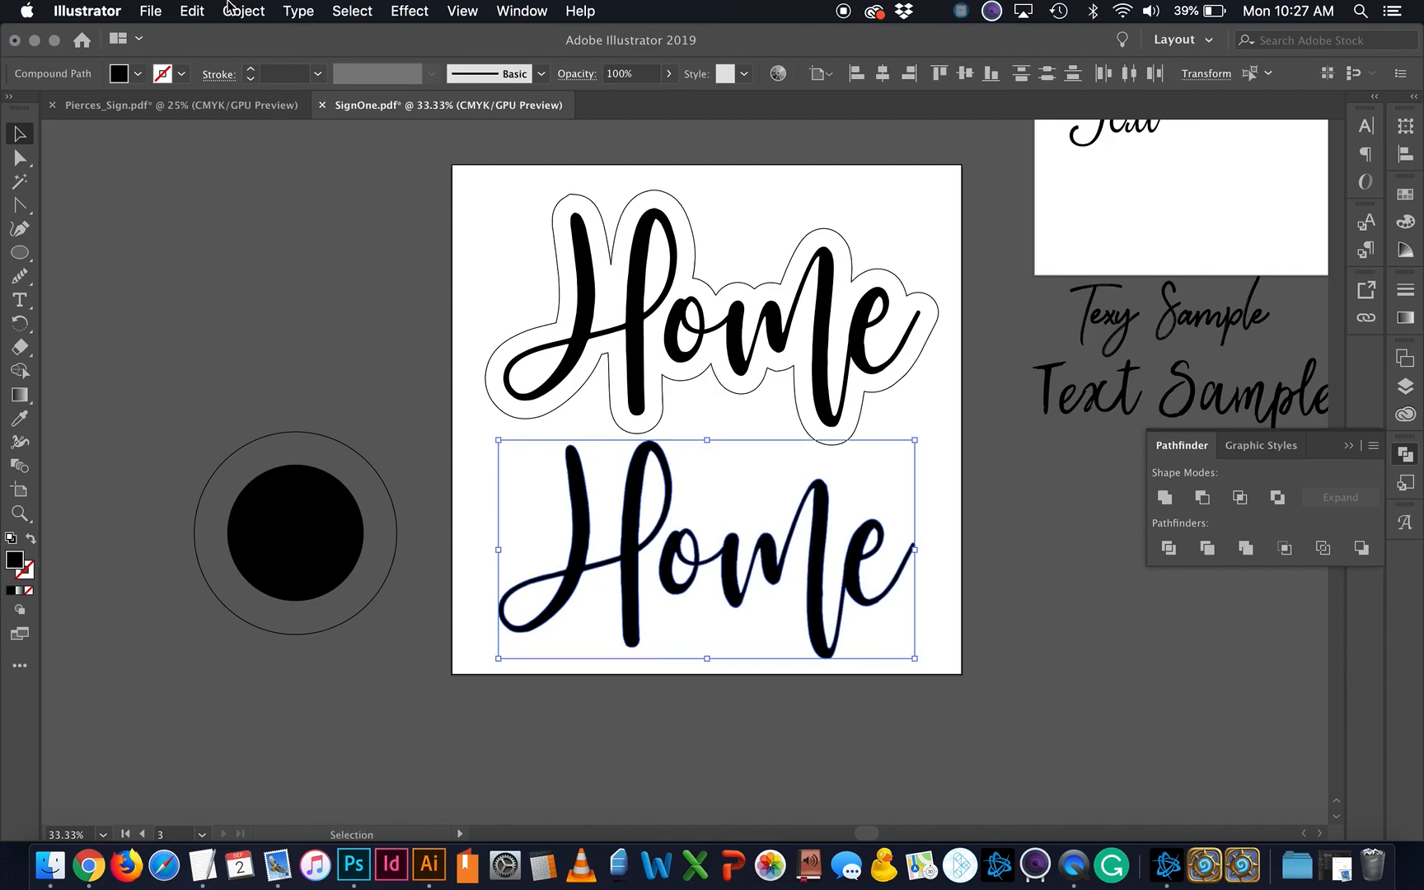
click(194, 10)
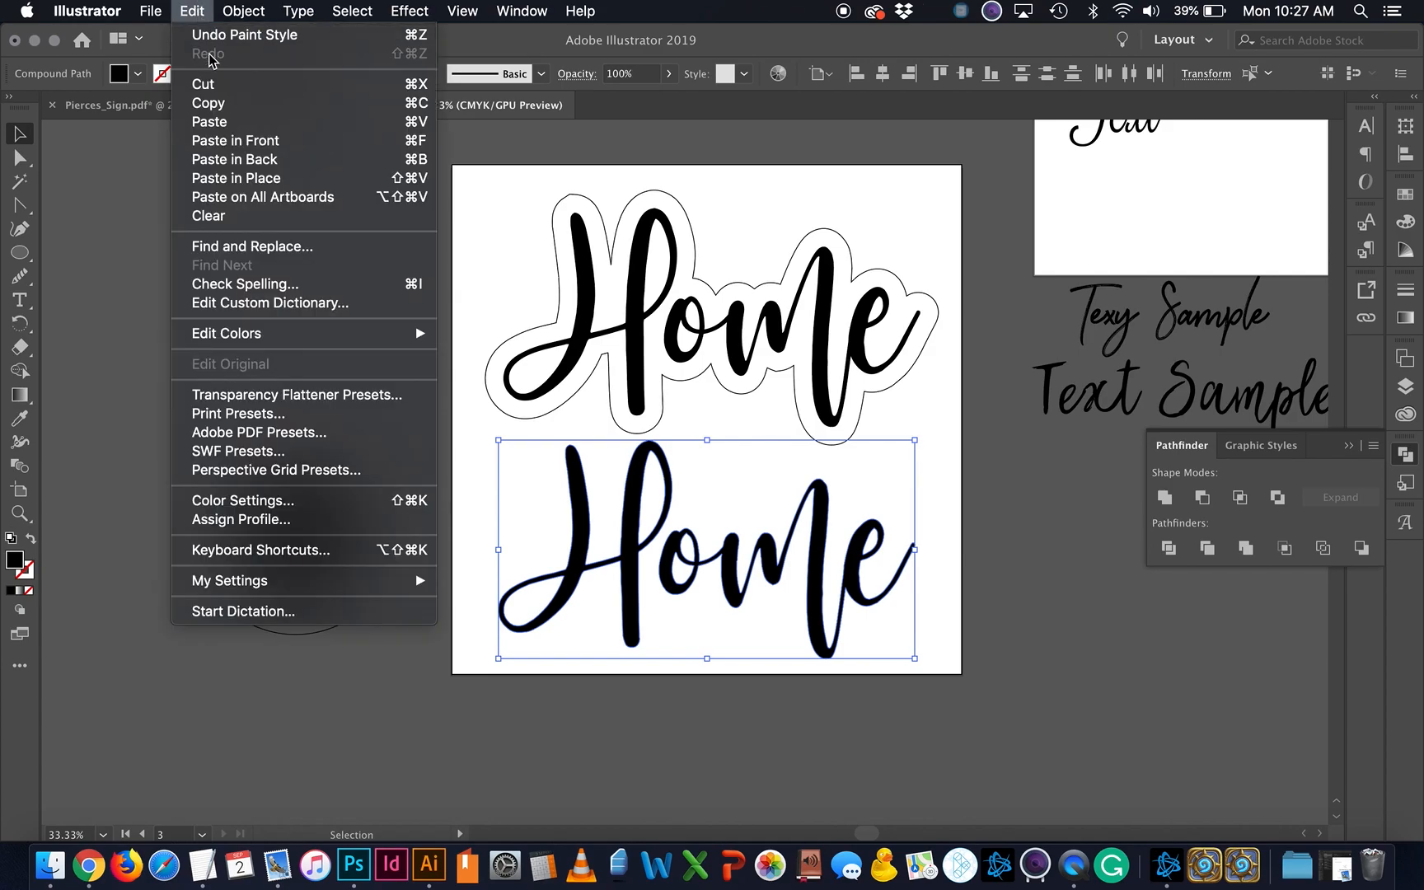
click(228, 178)
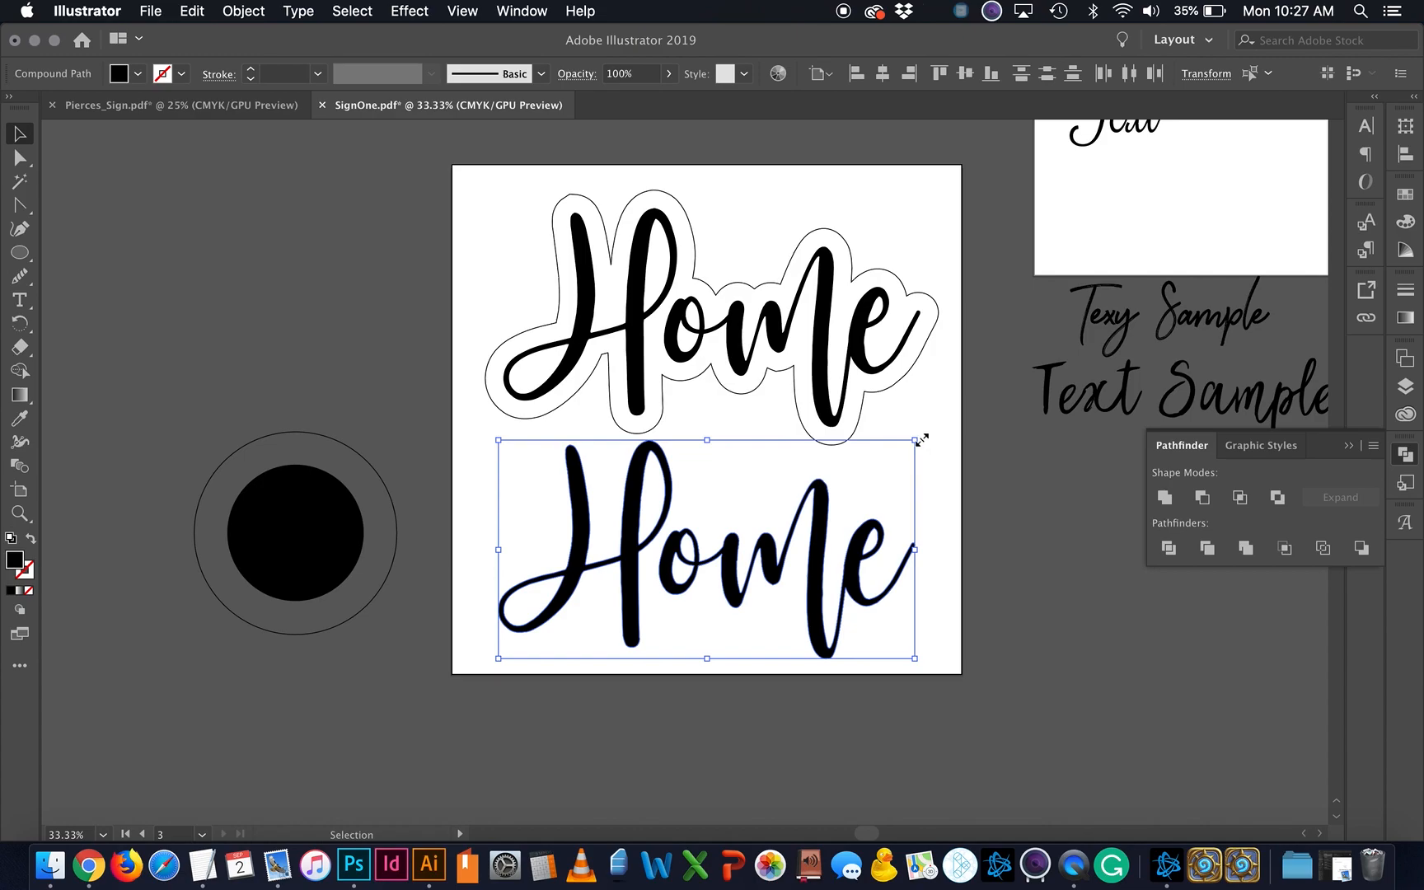
drag(921, 439, 983, 375)
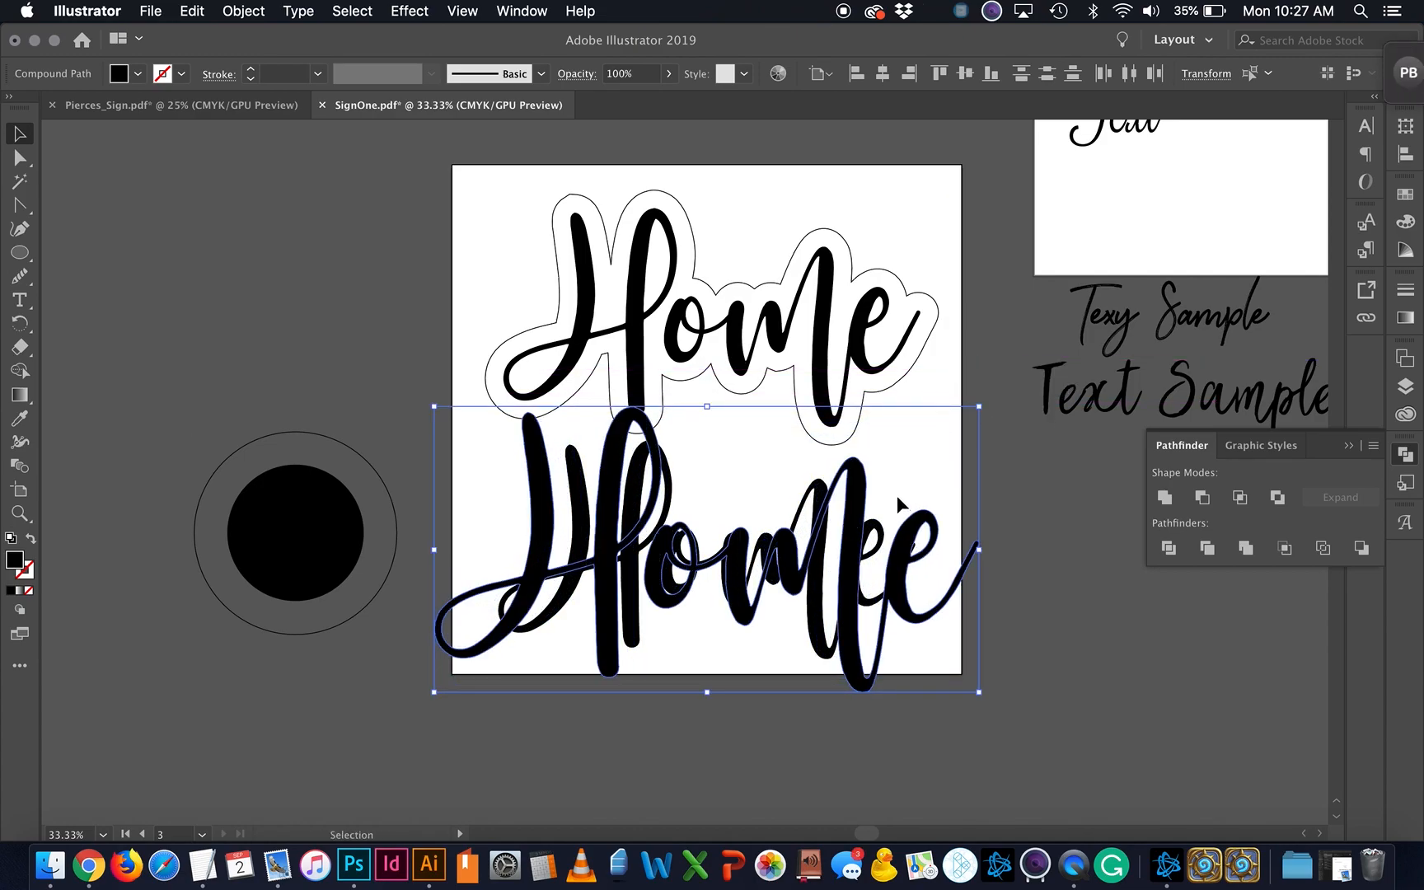
right_click(853, 507)
key(Escape)
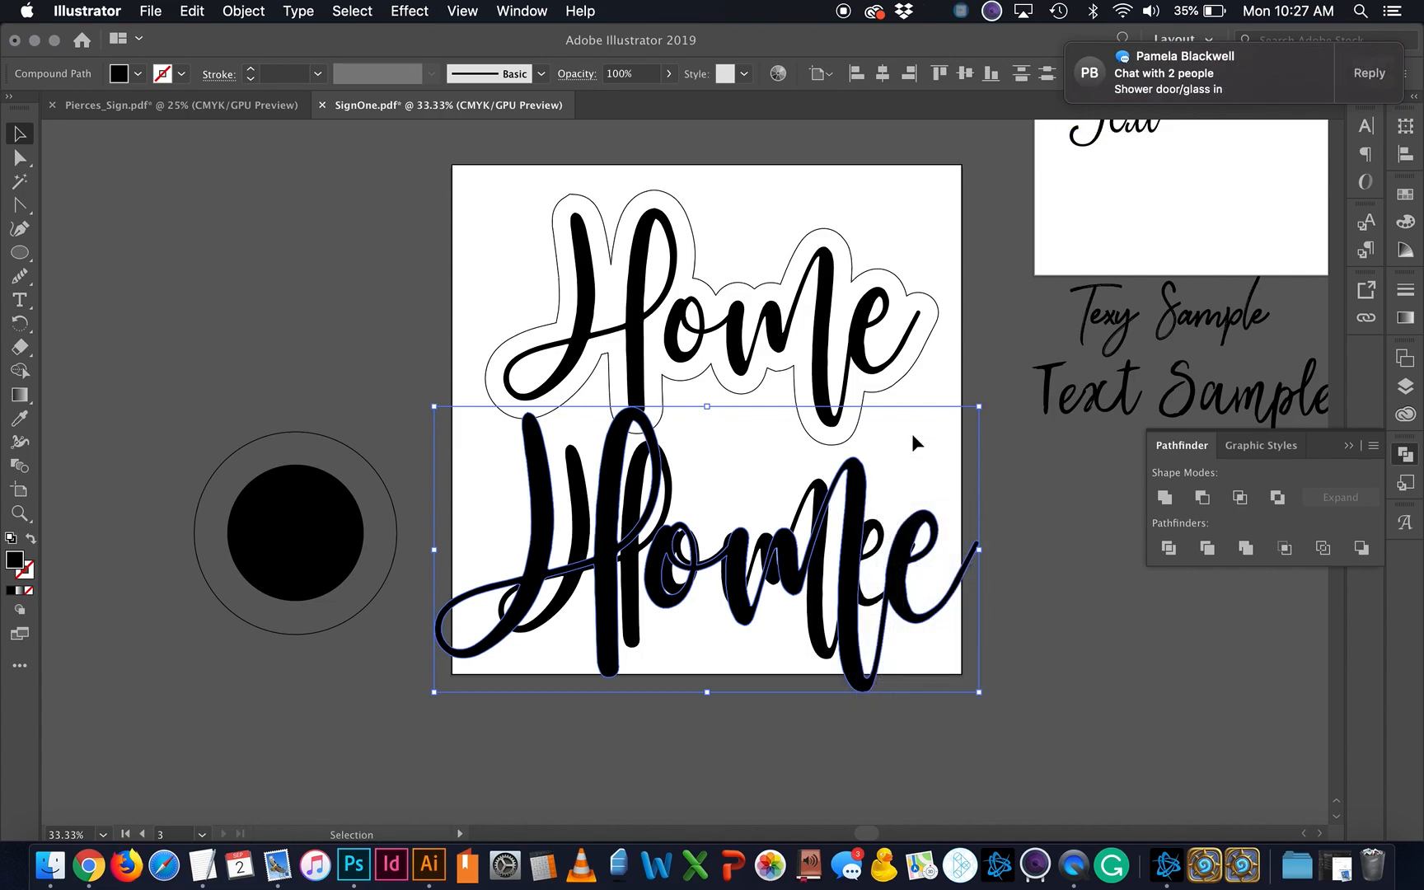
drag(853, 507, 828, 502)
click(1025, 429)
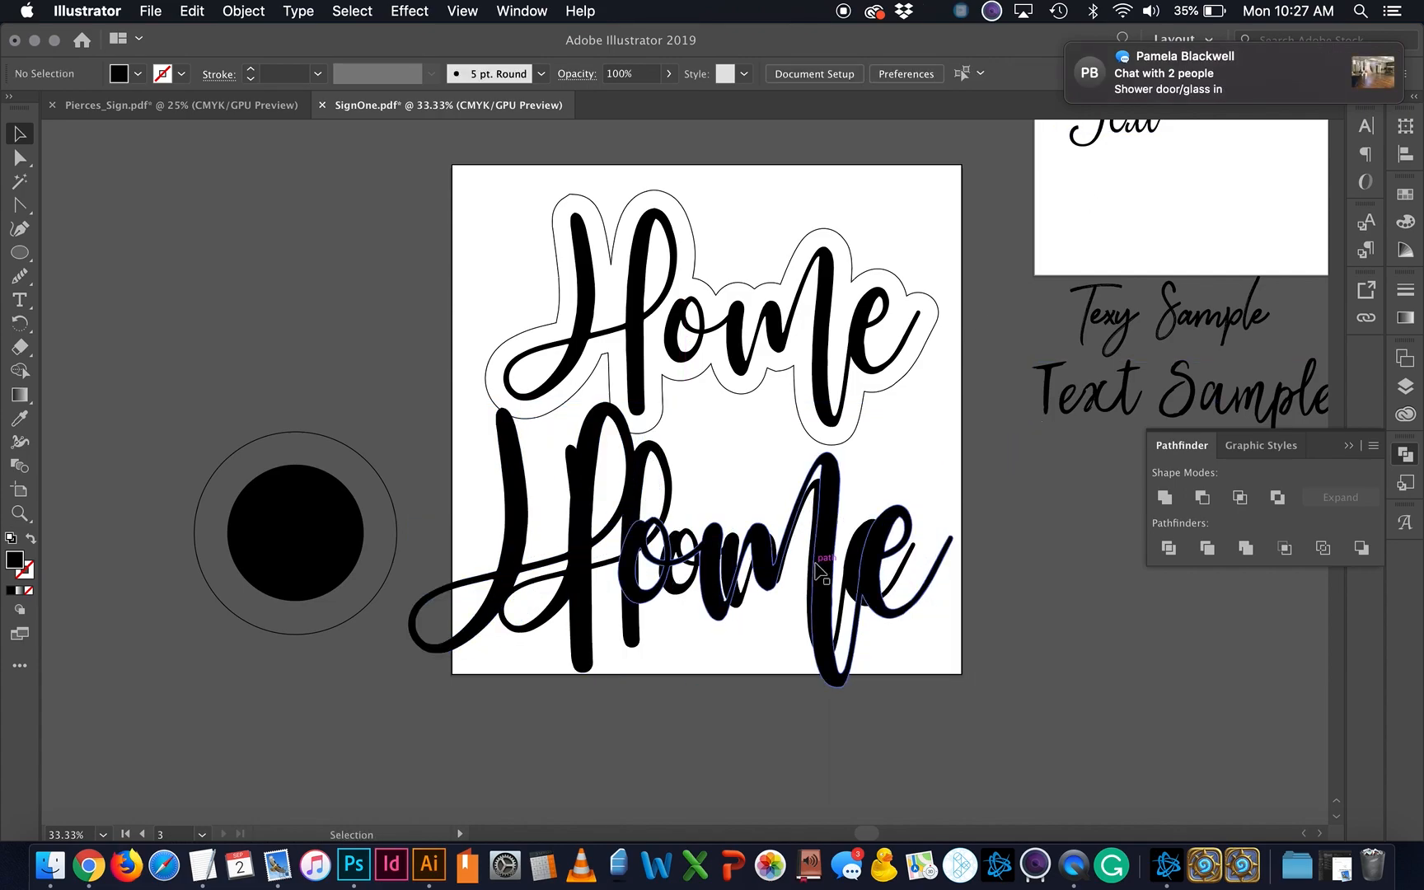
drag(822, 577, 813, 578)
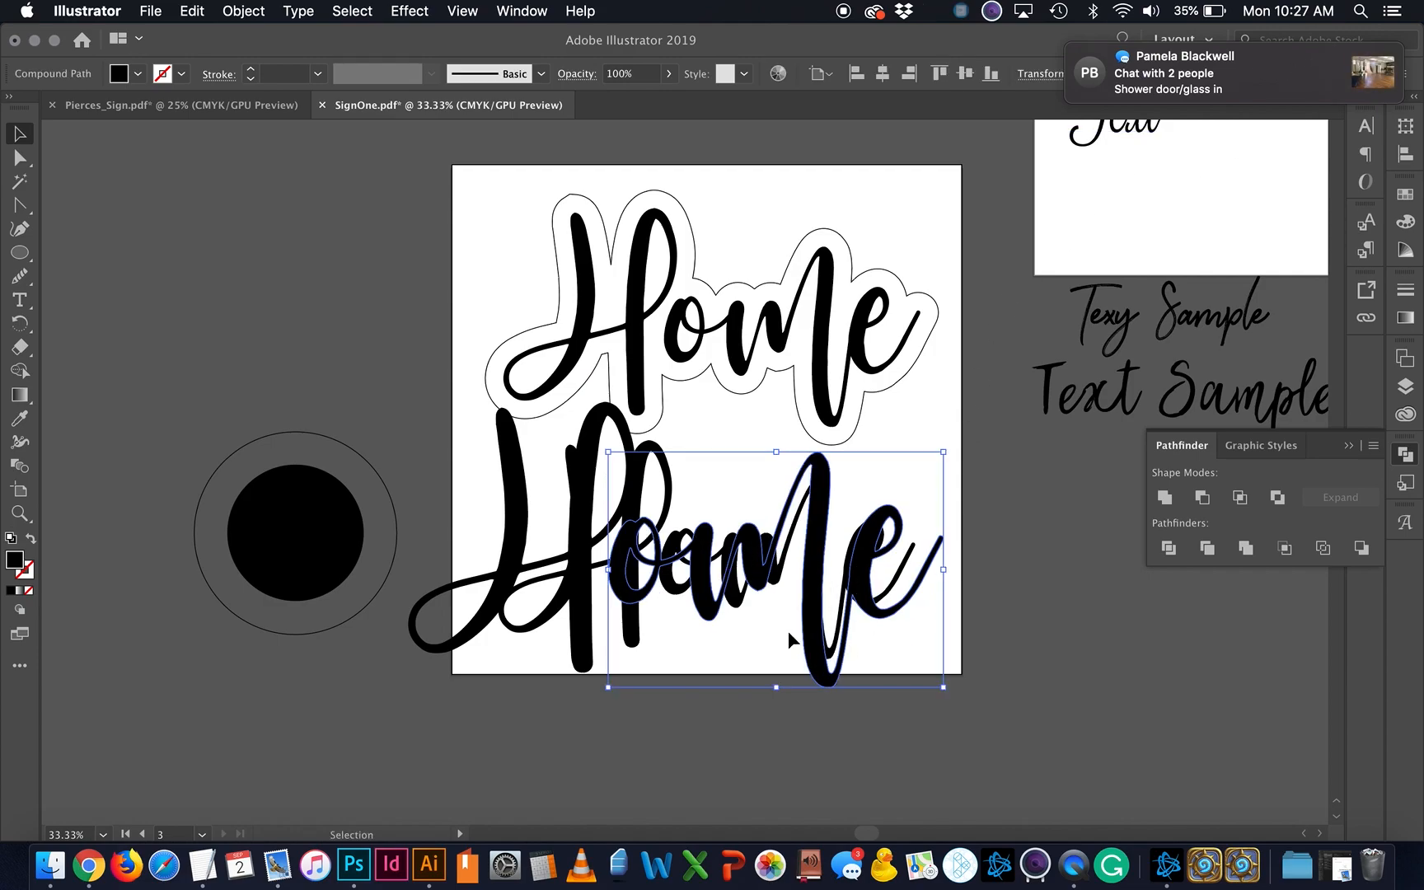
mouse_move(812, 631)
mouse_down()
mouse_move(866, 624)
mouse_move(825, 659)
mouse_move(812, 630)
mouse_up()
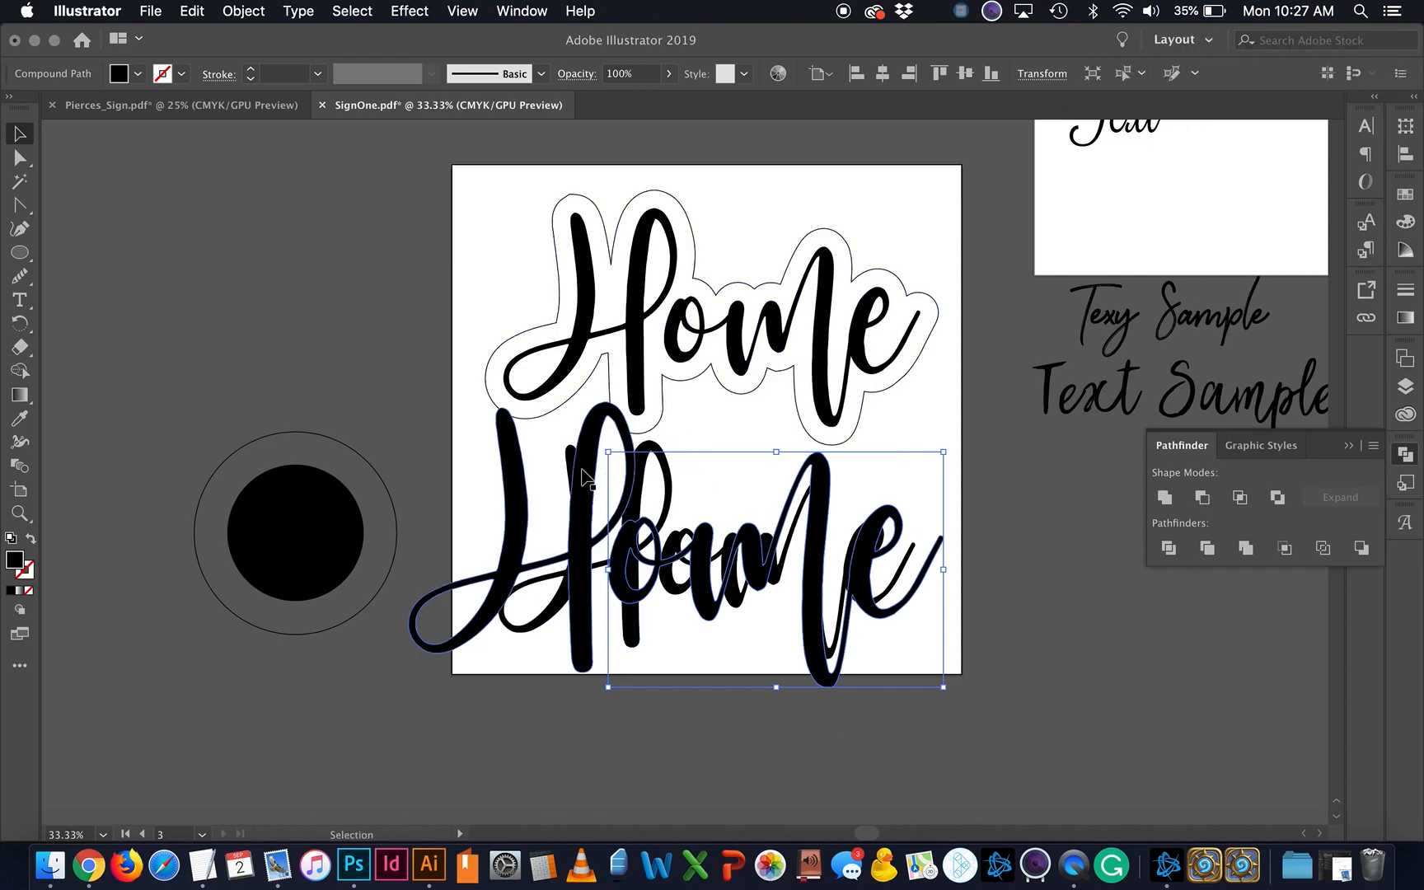
Step: Delete the enlarged lower Home letters, including the H
right_click(514, 514)
click(513, 494)
shift+click(519, 510)
key(Delete)
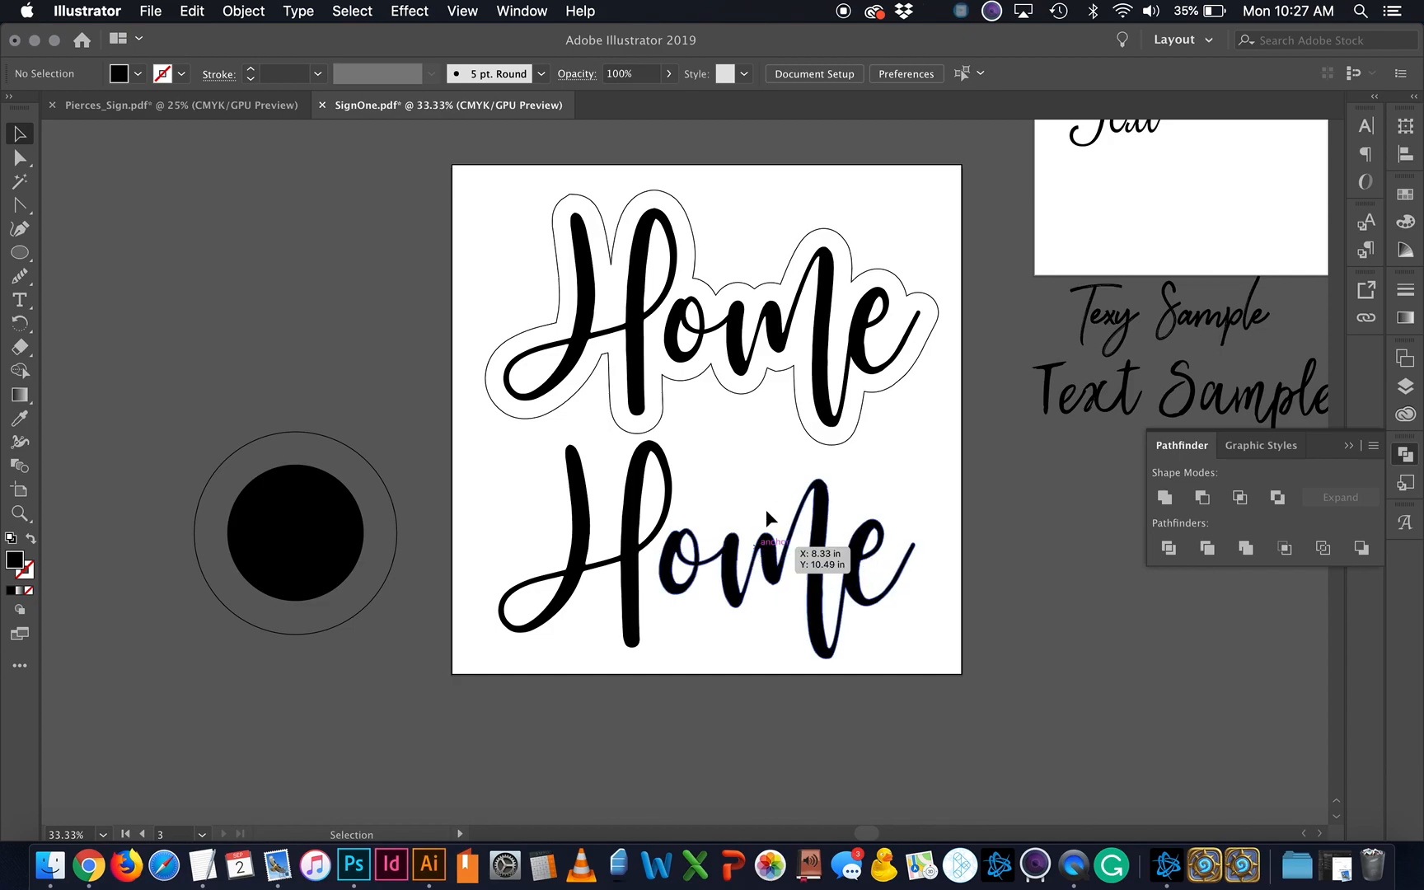
Step: Try an Offset Path with Miter join on the lower letters, cancel it, and delete the lower Home
click(851, 571)
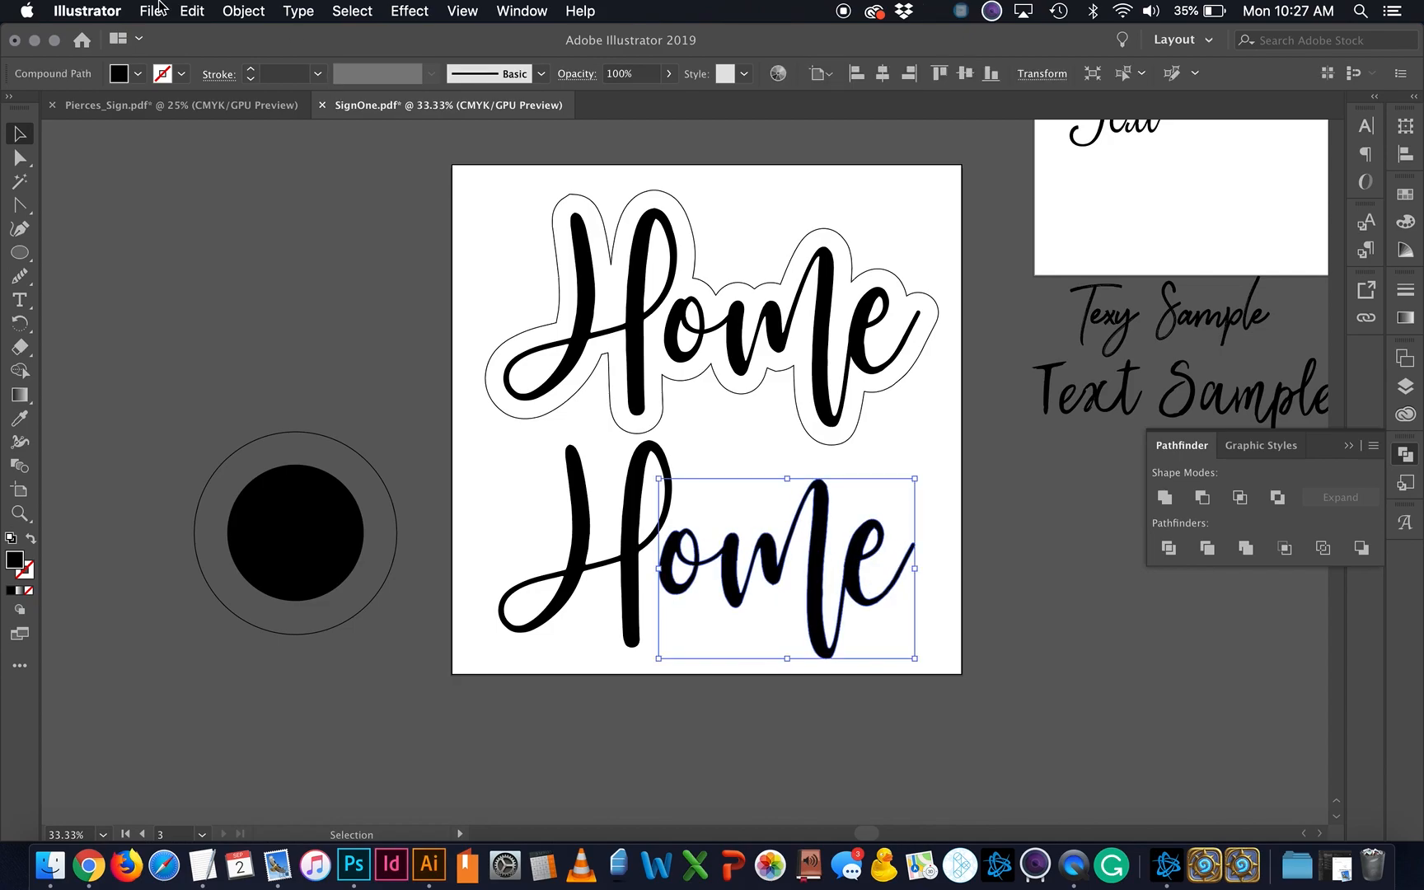
click(243, 11)
mouse_move(280, 441)
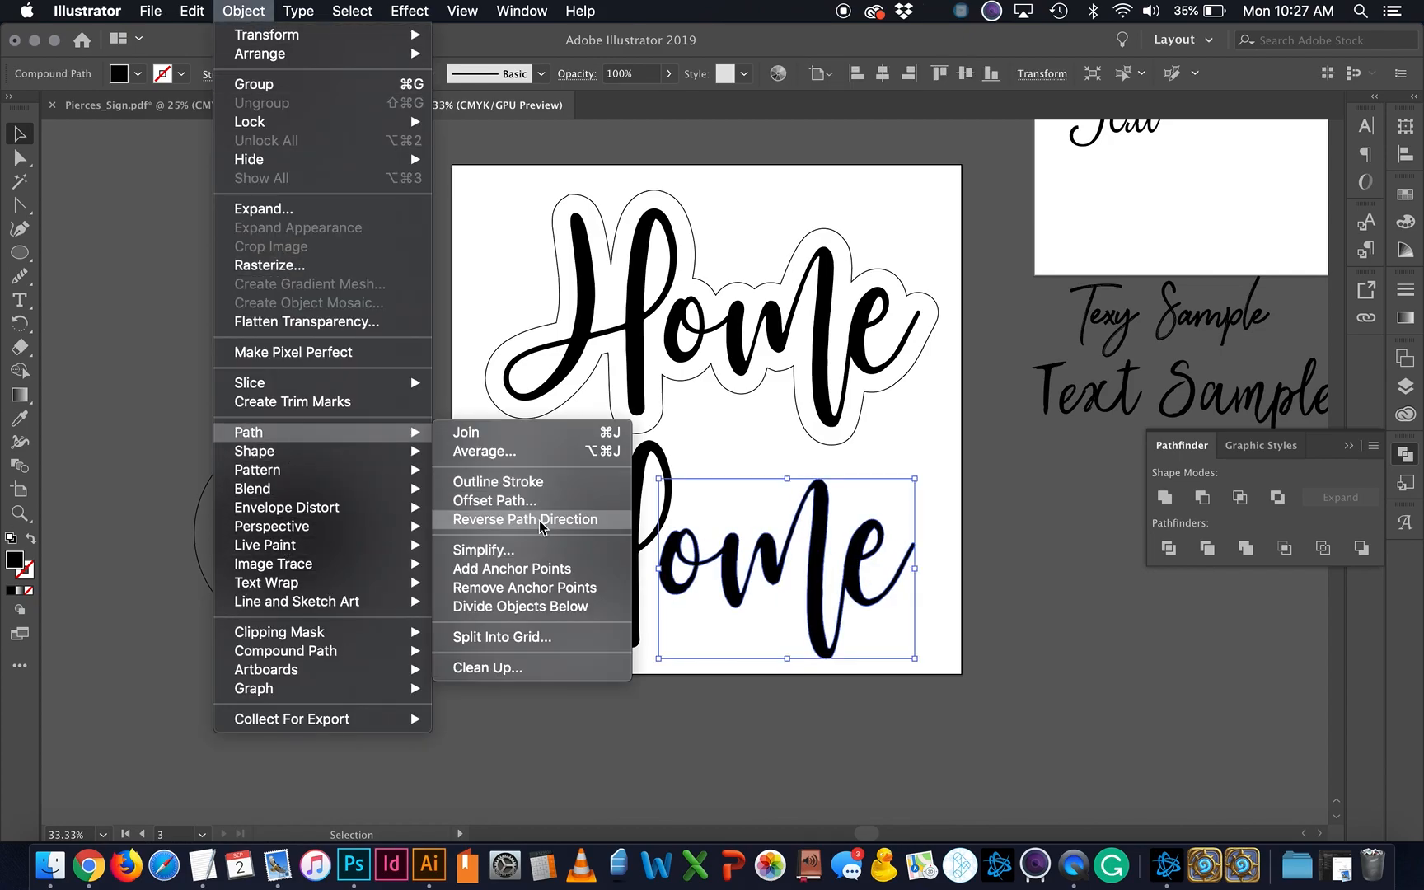
click(495, 500)
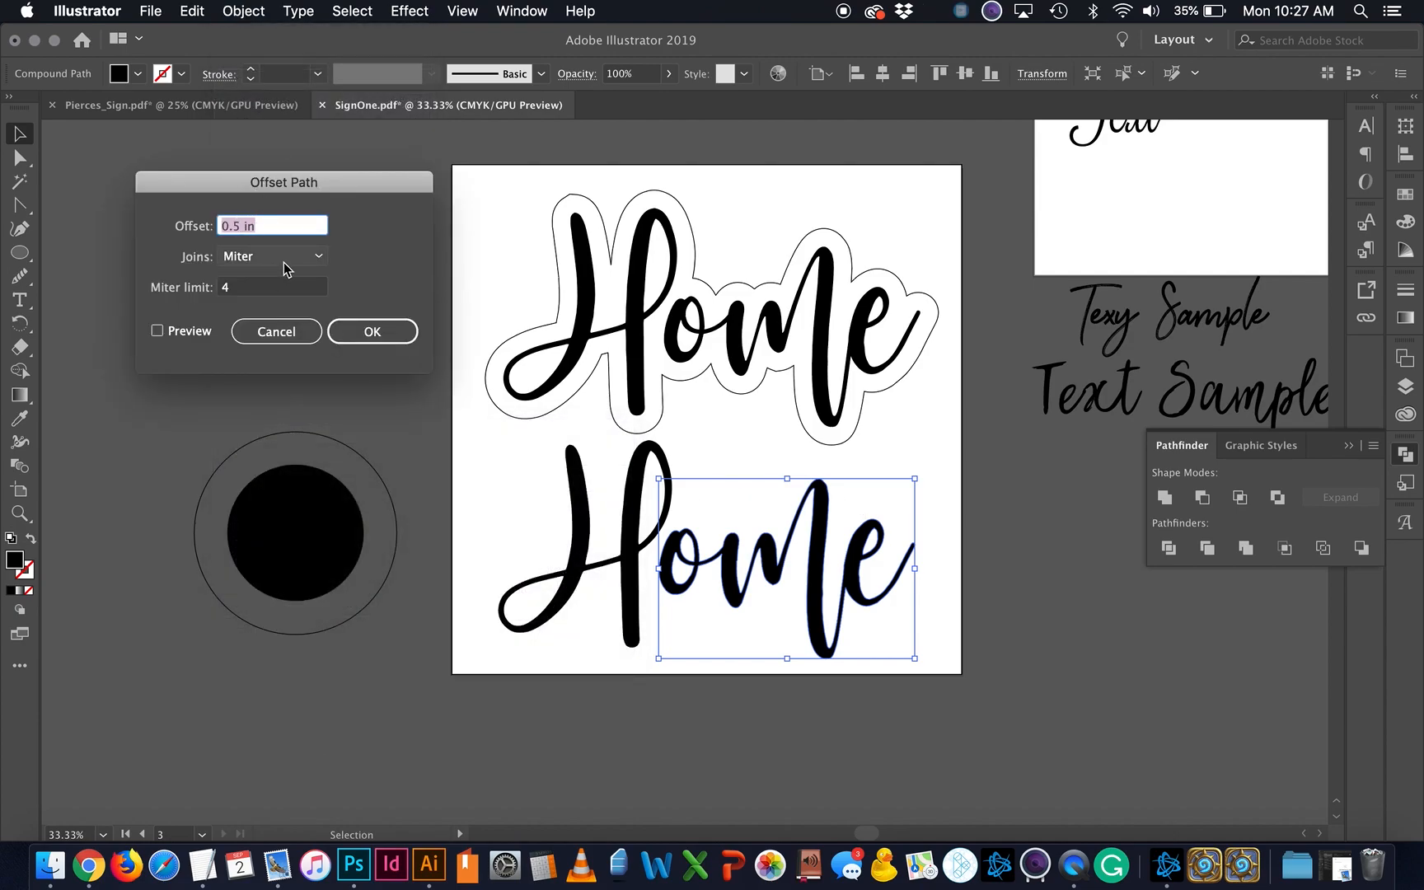
click(282, 264)
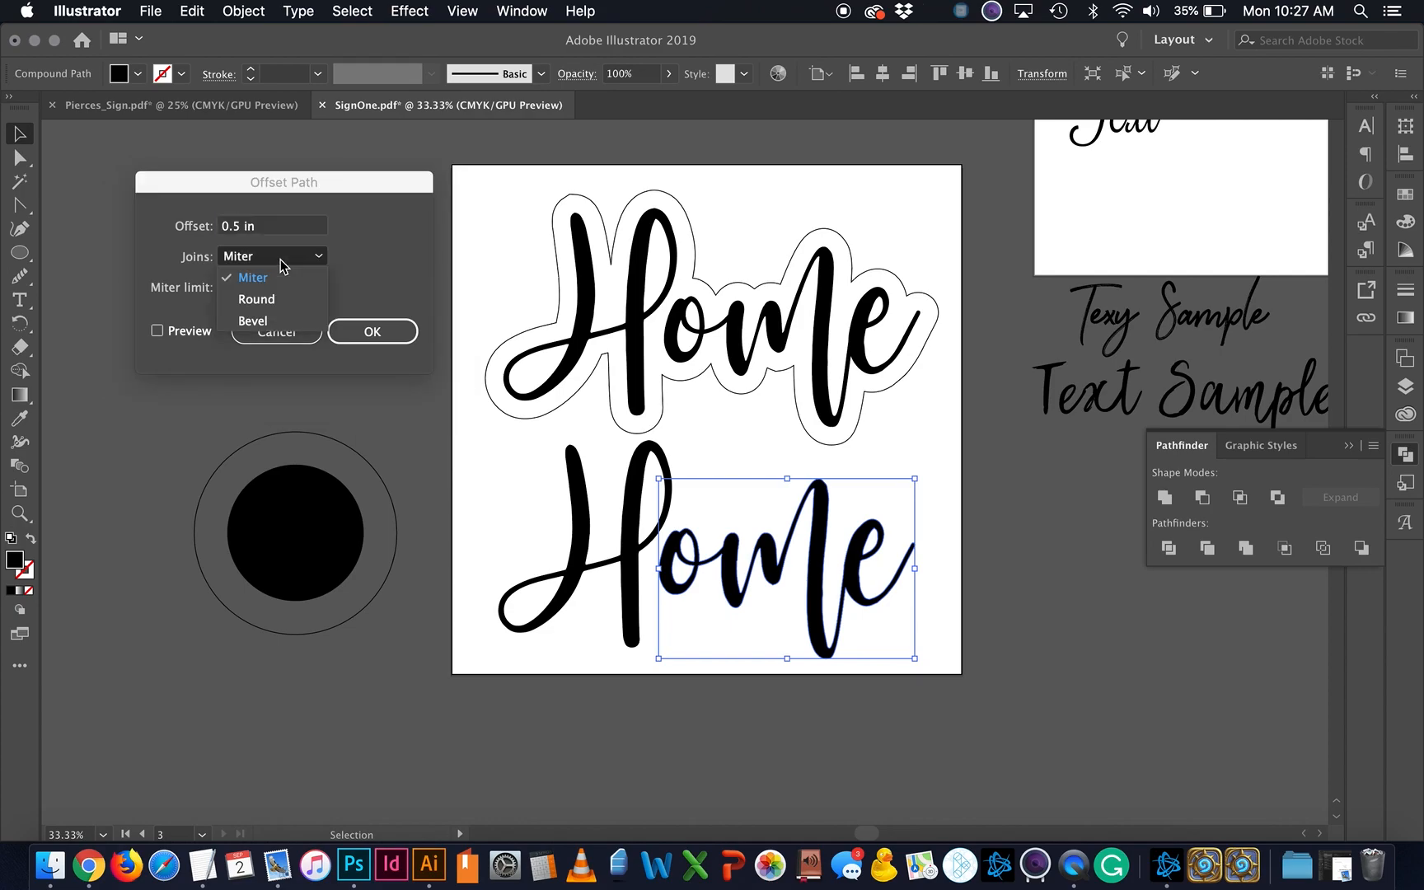
click(291, 262)
click(308, 330)
click(956, 534)
click(544, 595)
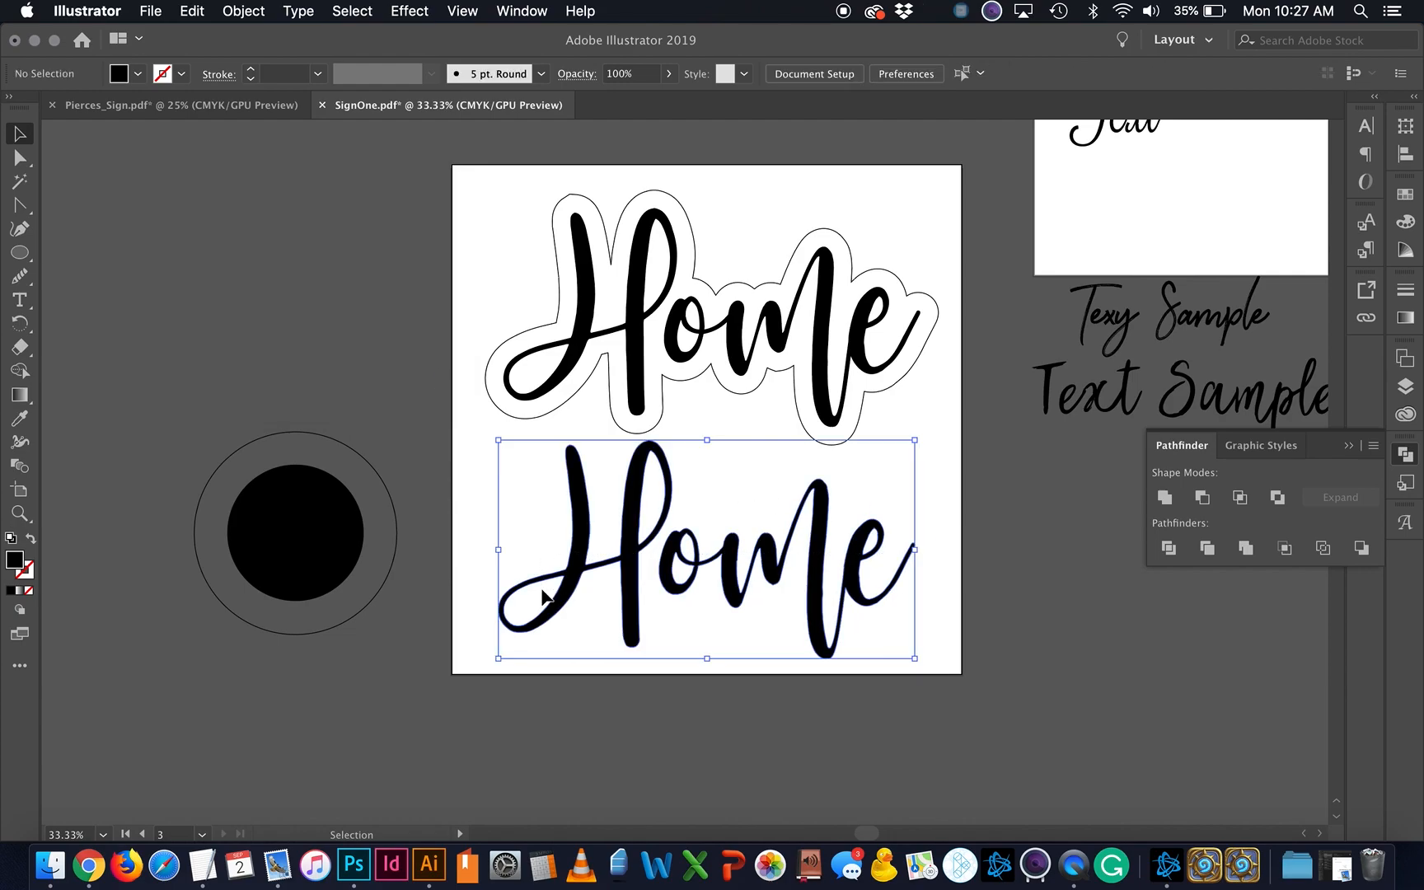
key(Delete)
Step: Select the Star Tool and draw a star on the lower artboard
click(23, 254)
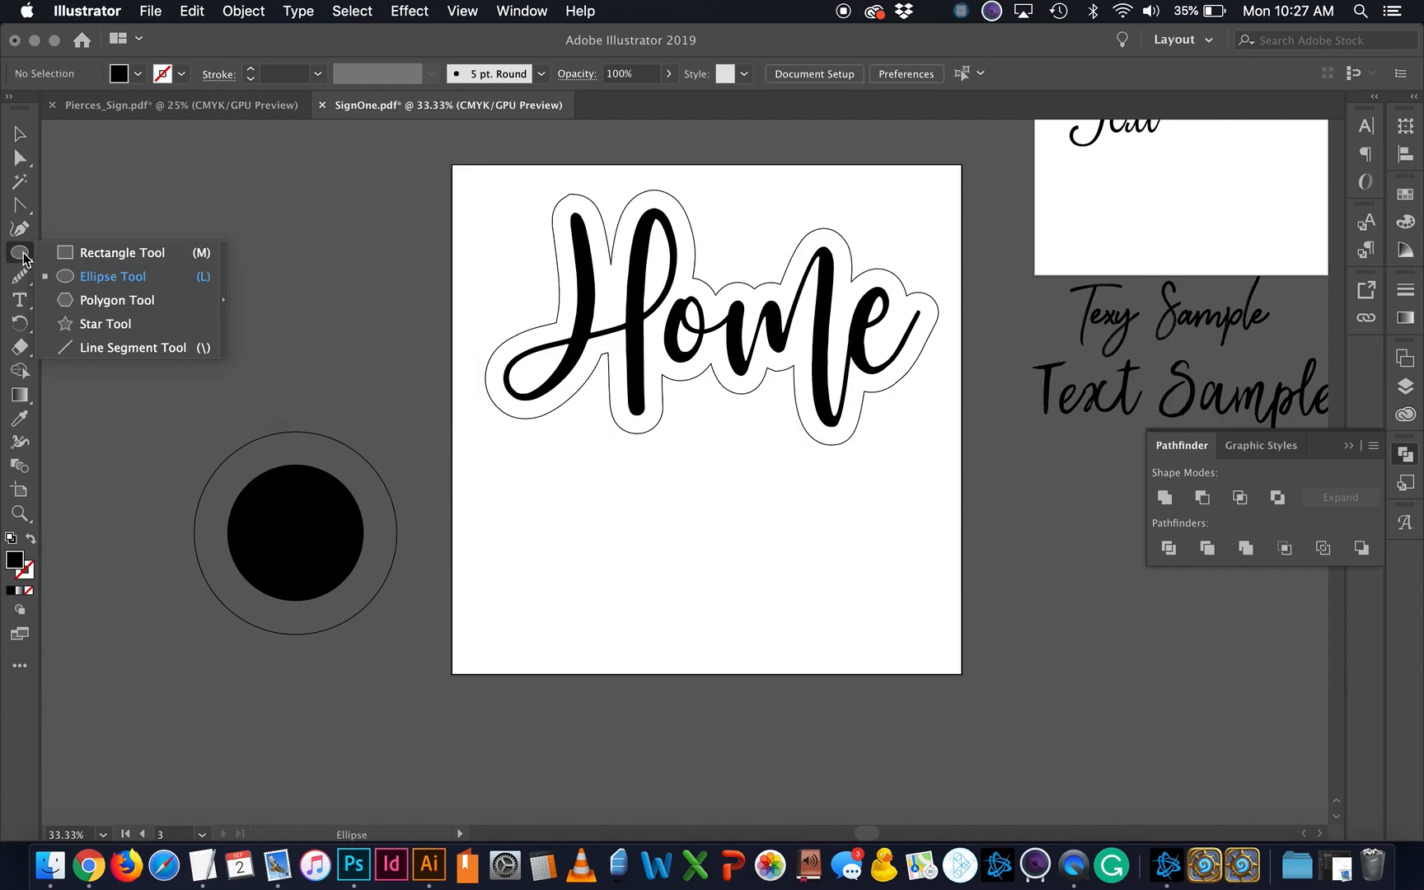
click(93, 323)
drag(656, 526, 719, 585)
key(Delete)
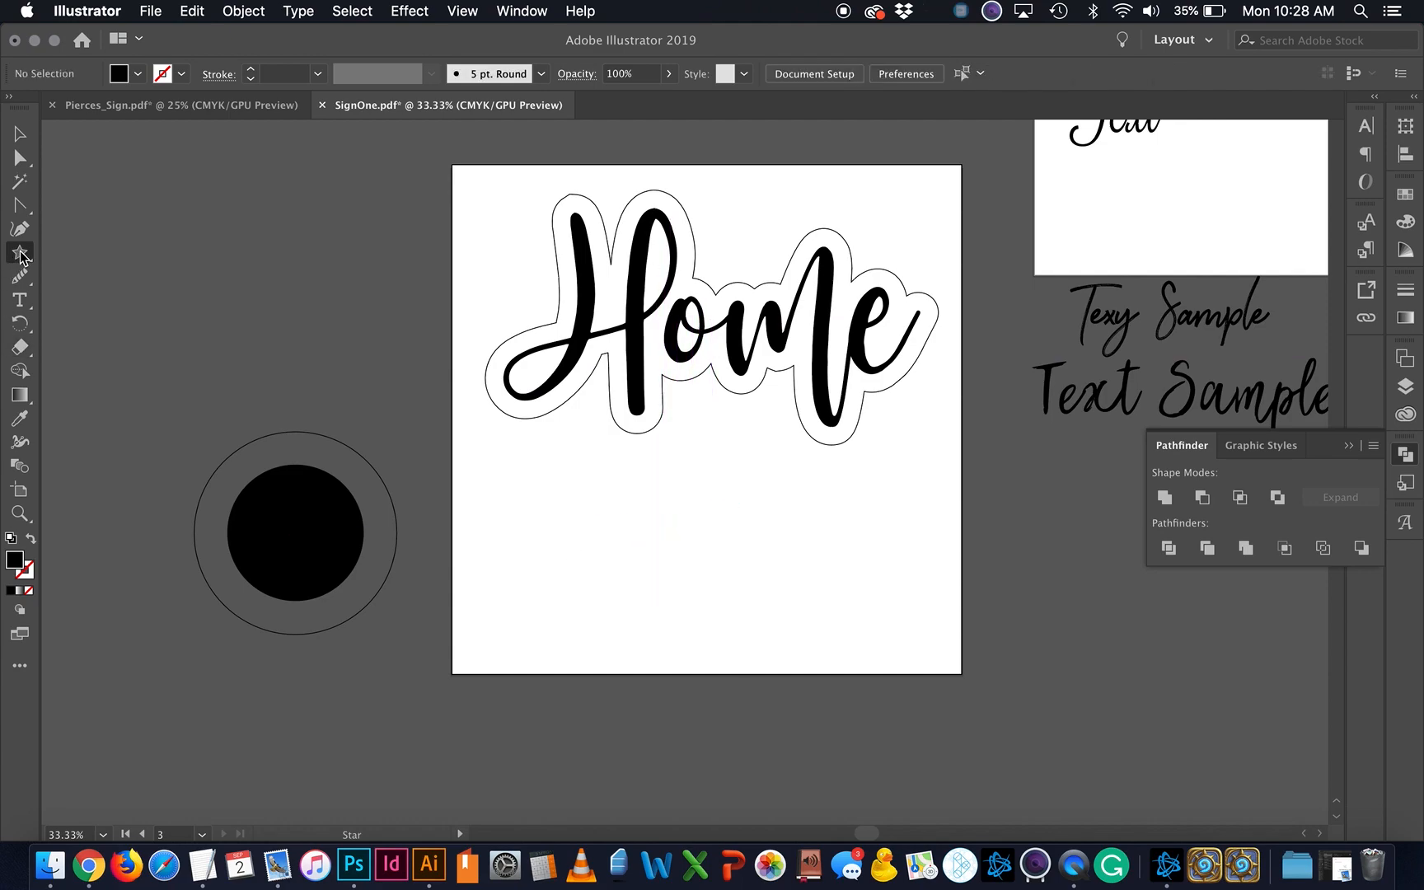
drag(670, 527, 835, 670)
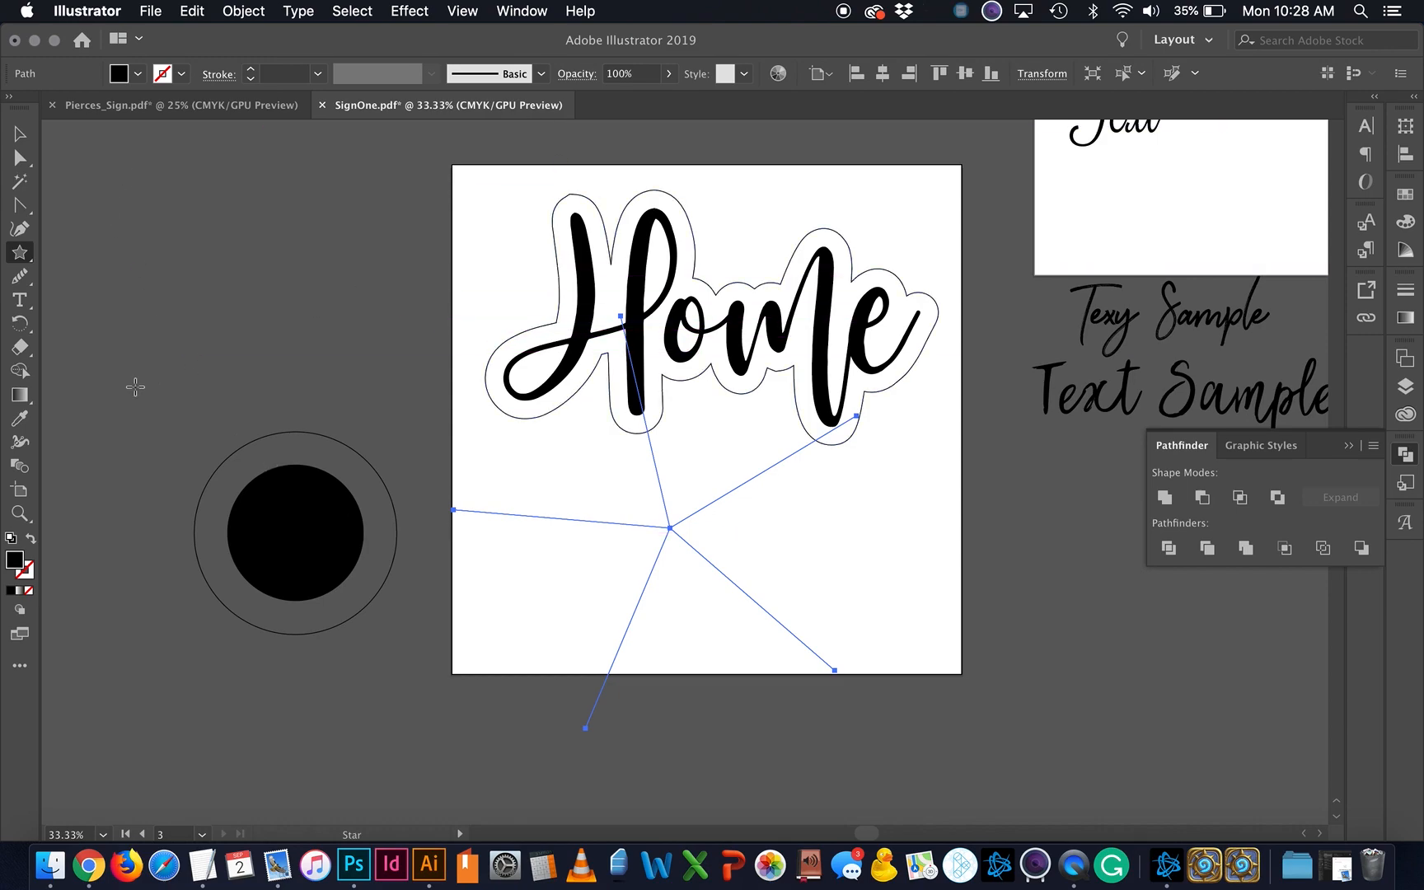
Step: Create a five-point star with a Radius 2 of 2 in from the Star dialog
click(30, 259)
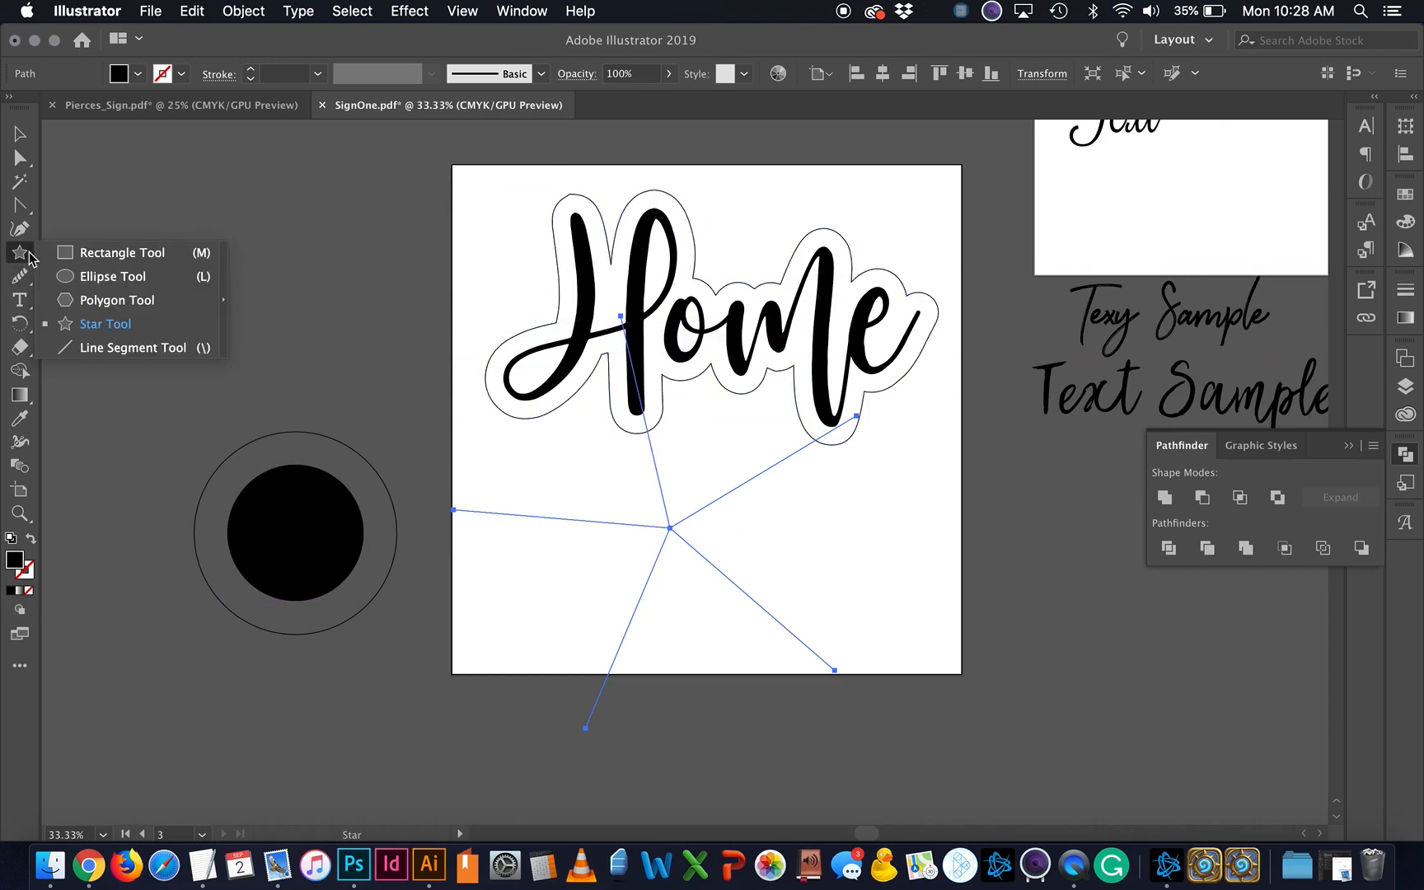
click(124, 323)
click(781, 587)
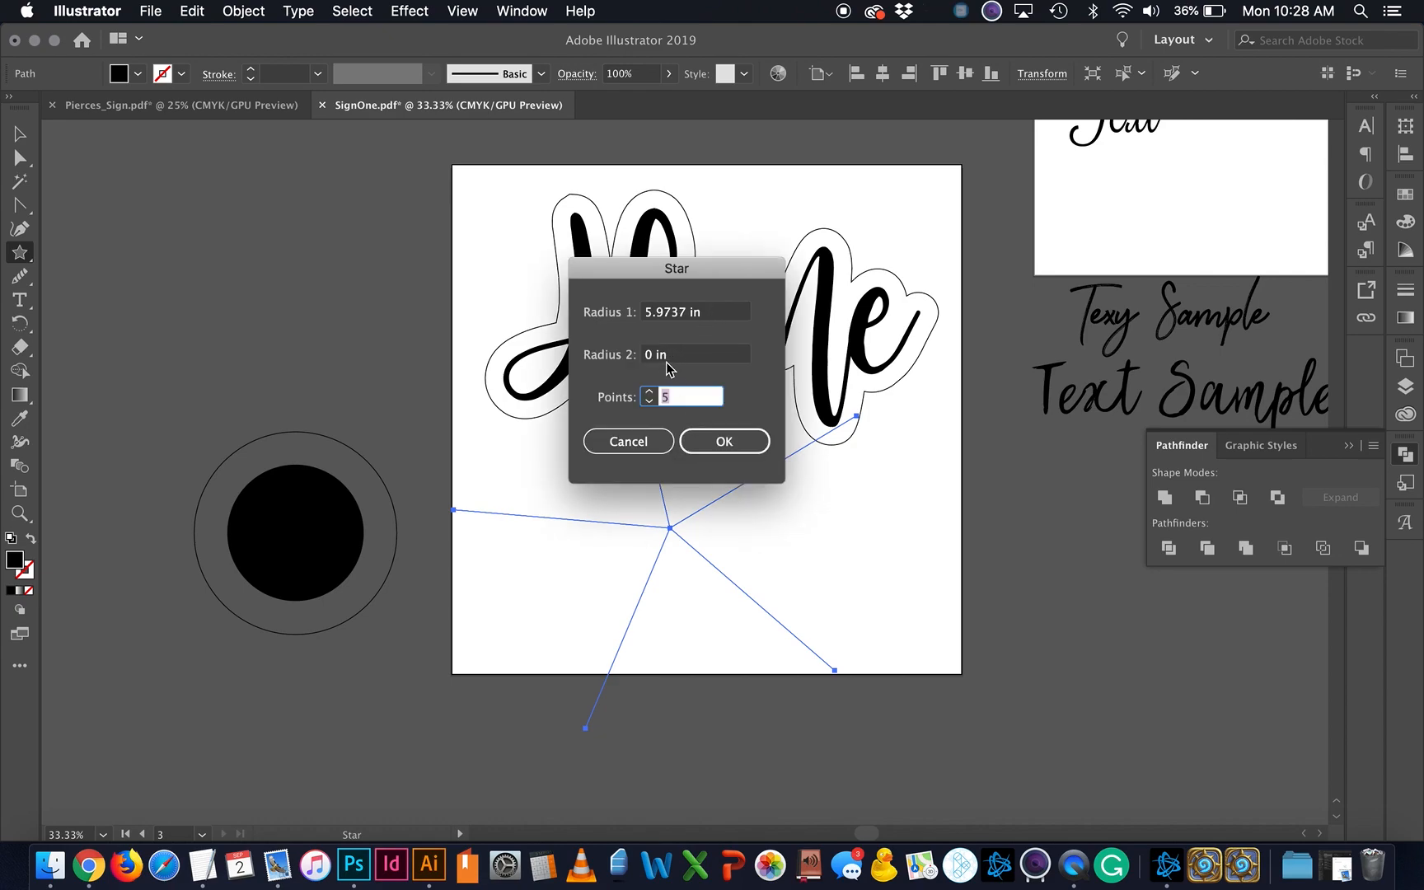
click(672, 357)
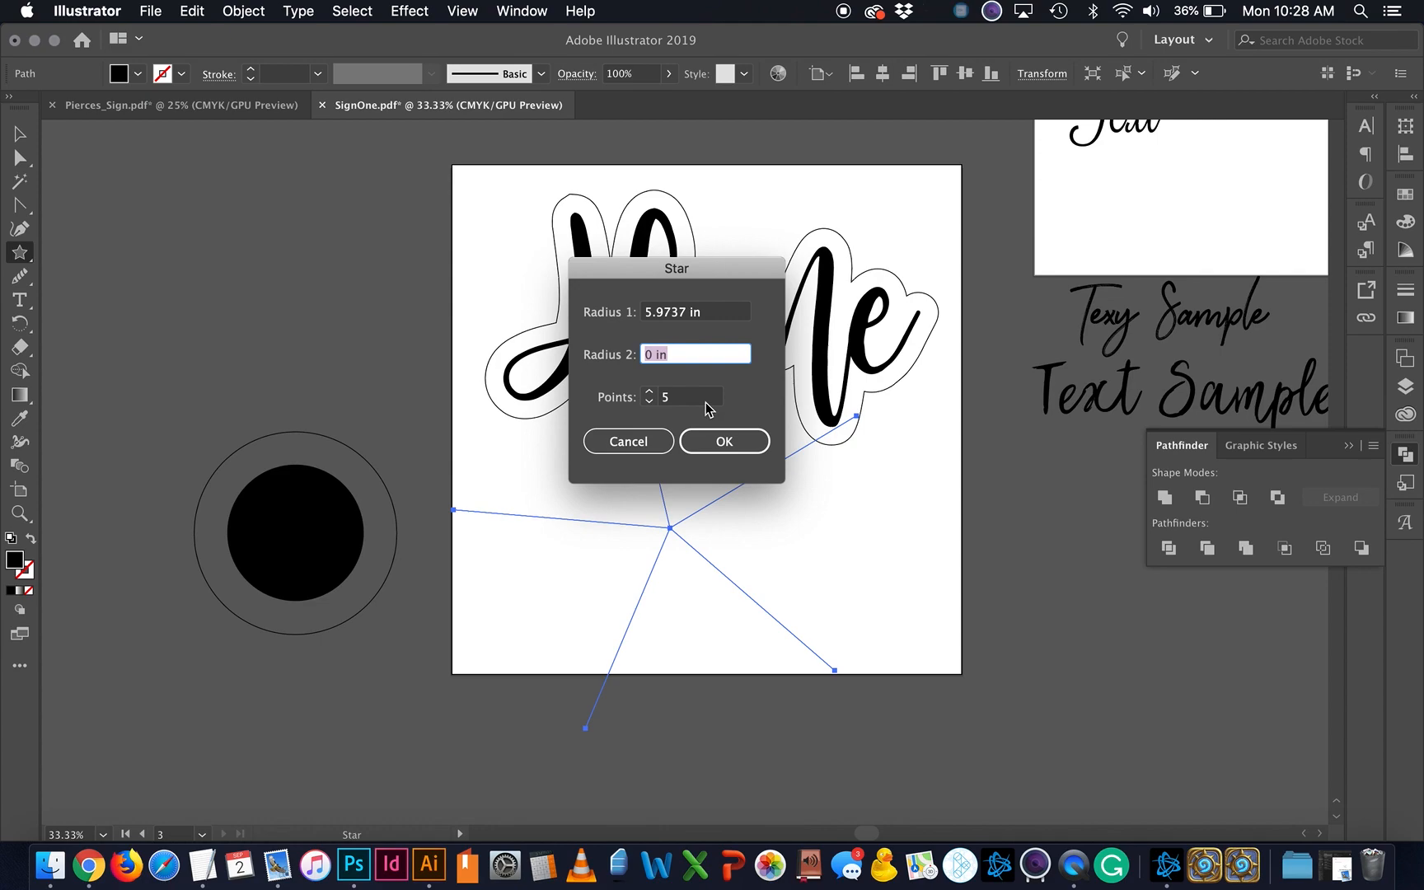
text(2)
click(713, 443)
Step: Shrink the star to about half its size and move it below Home
click(19, 157)
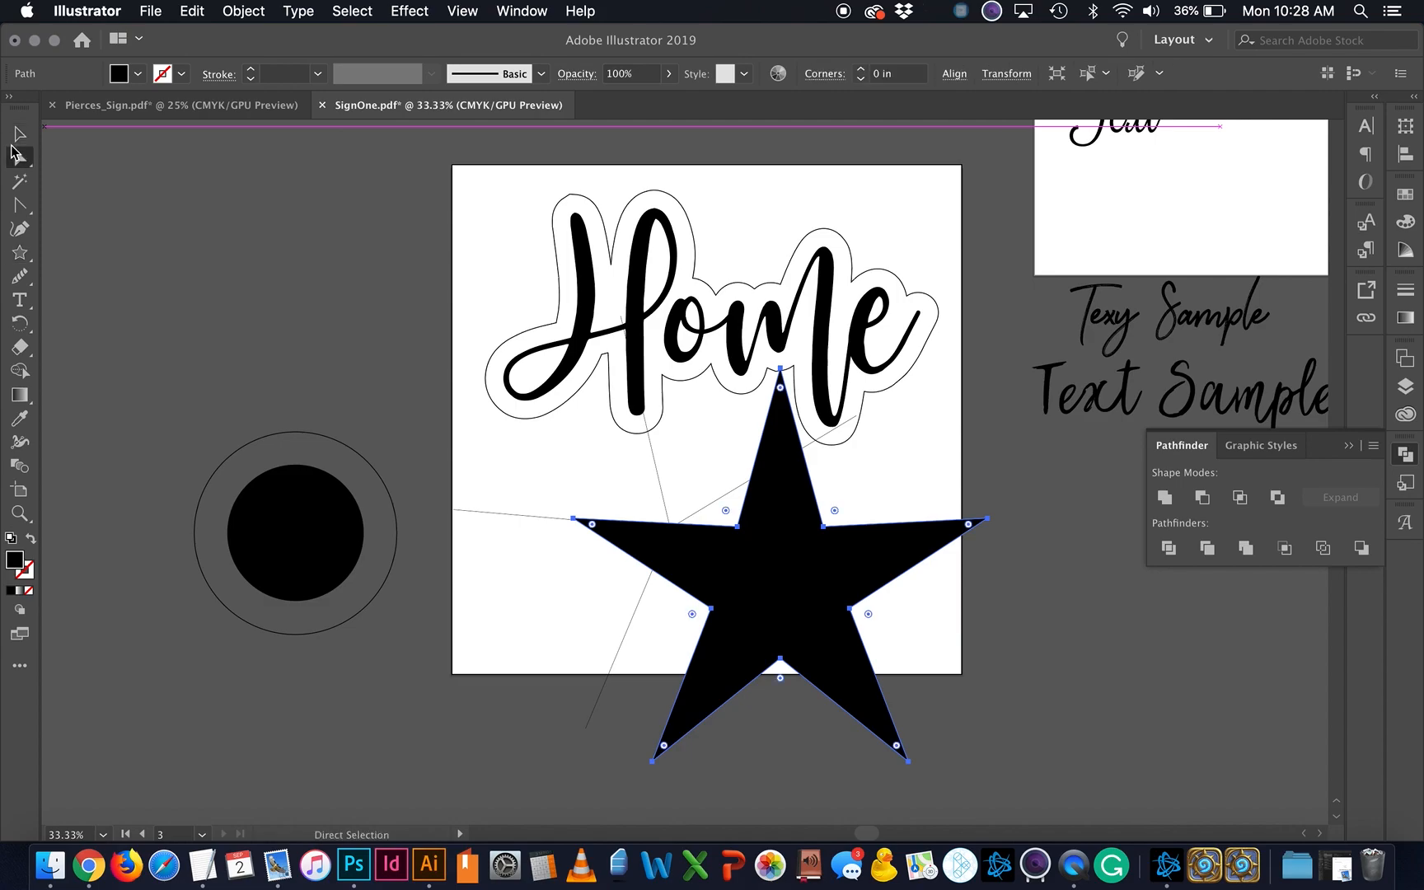
click(18, 133)
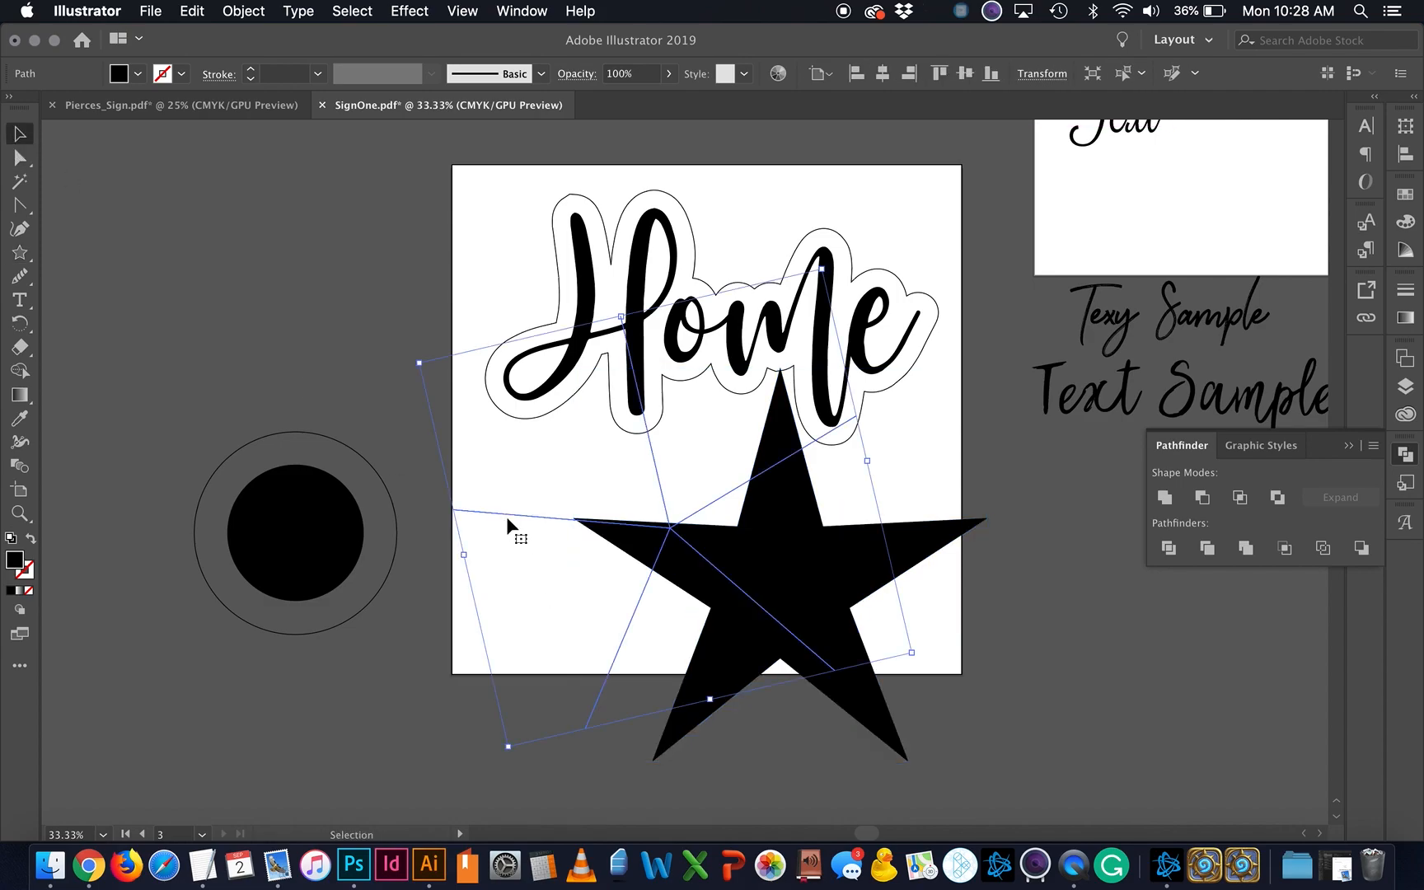
double_click(507, 519)
double_click(999, 799)
right_click(815, 576)
click(736, 539)
click(765, 579)
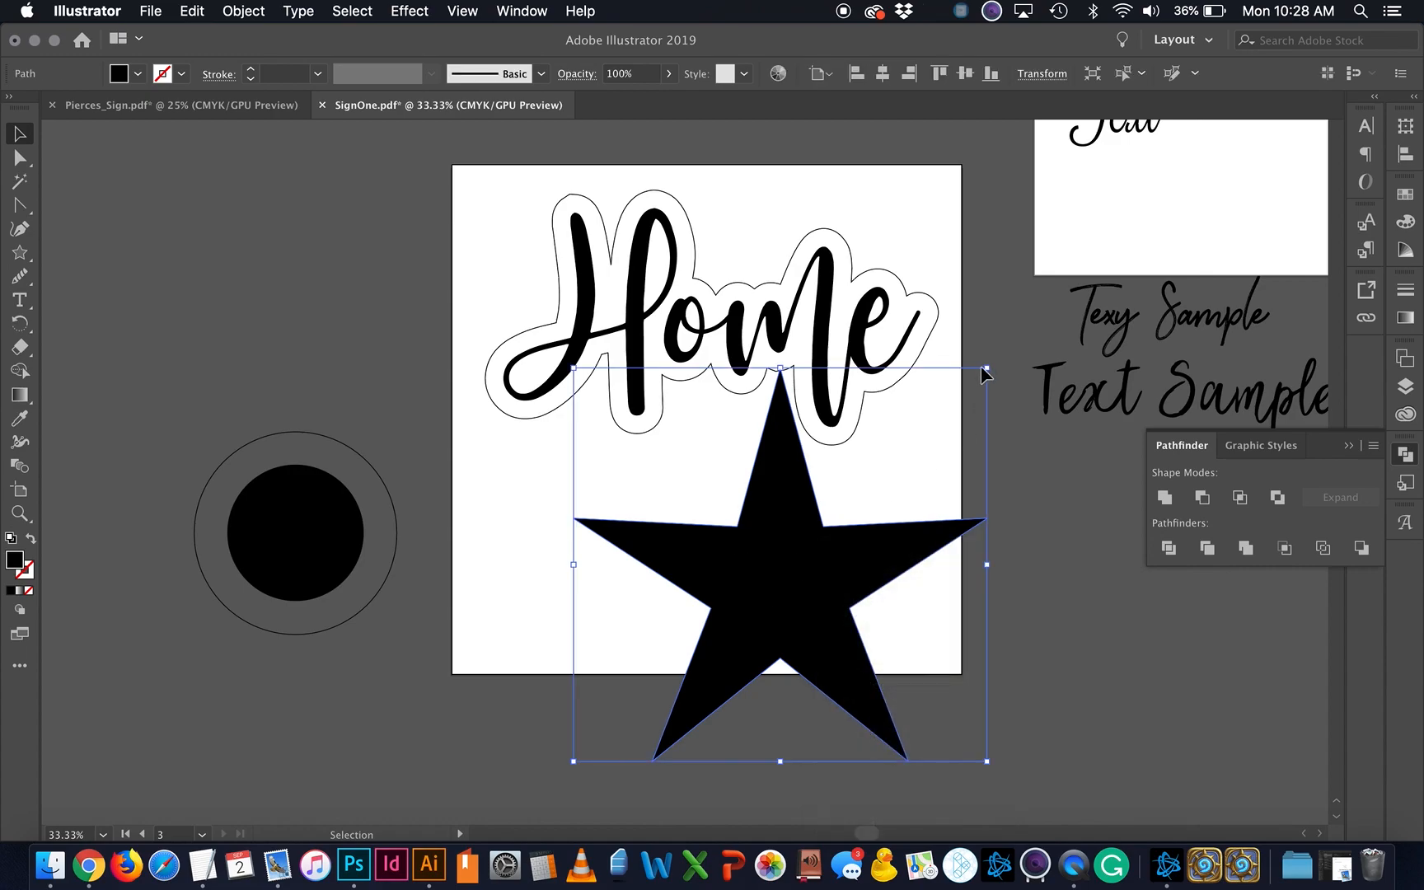
drag(988, 371, 763, 582)
drag(658, 678, 701, 561)
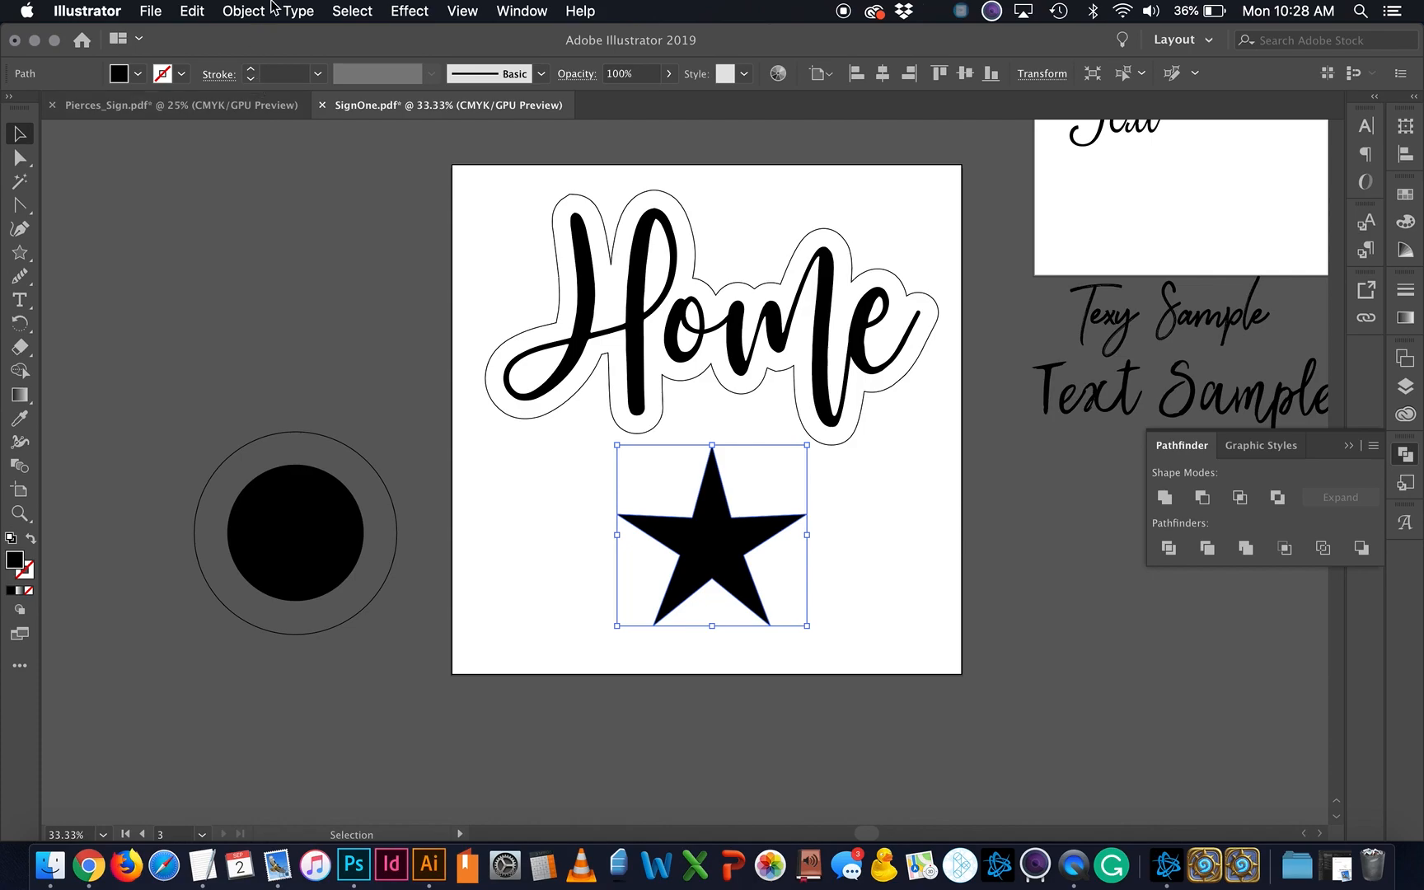
key(super+equal)
key(super+equal)
Step: Open Offset Path for the star and preview its 0.5 in mitered offset
click(243, 11)
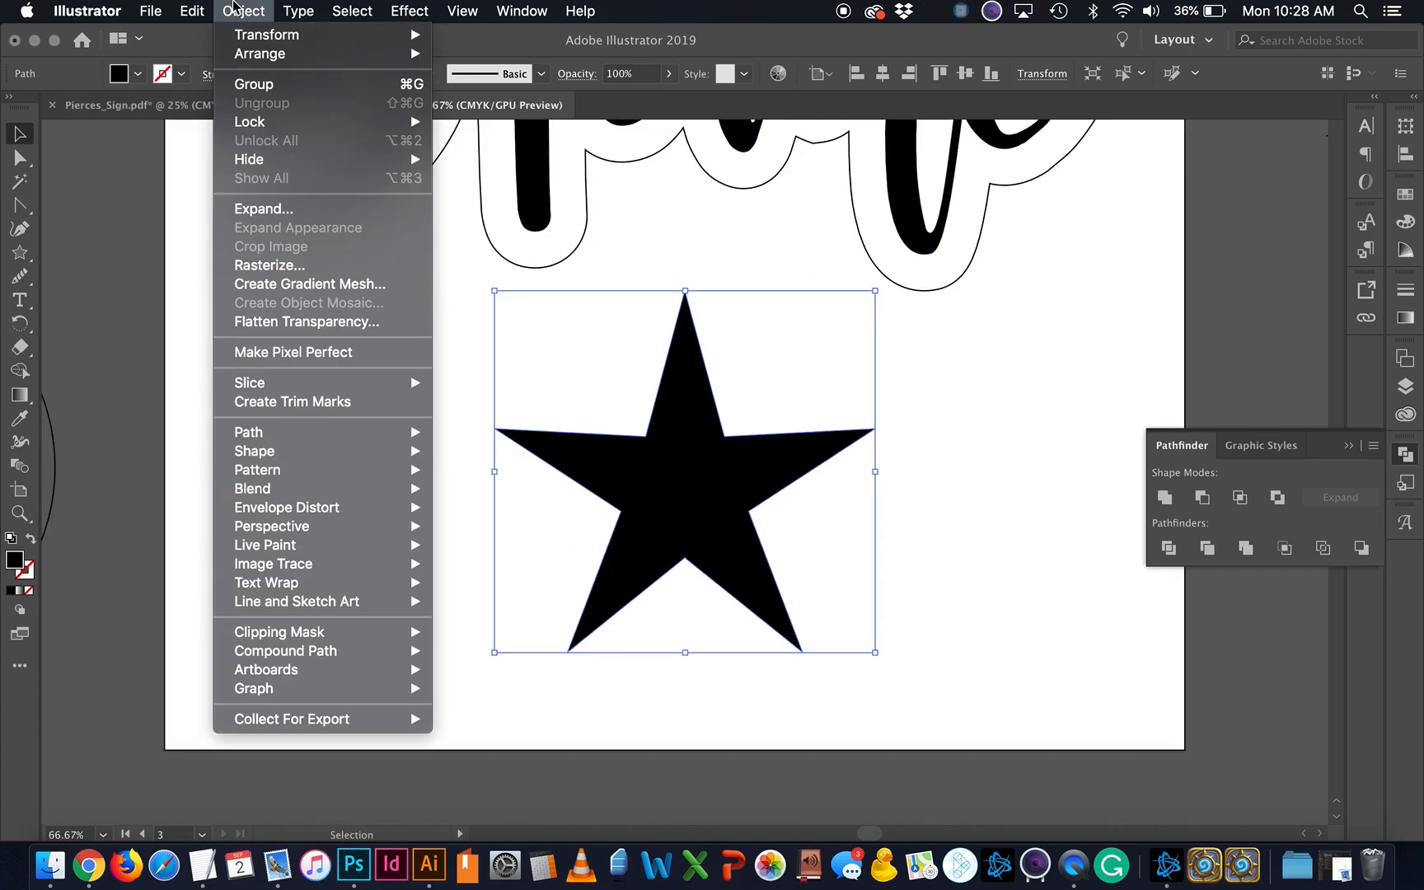
mouse_move(321, 432)
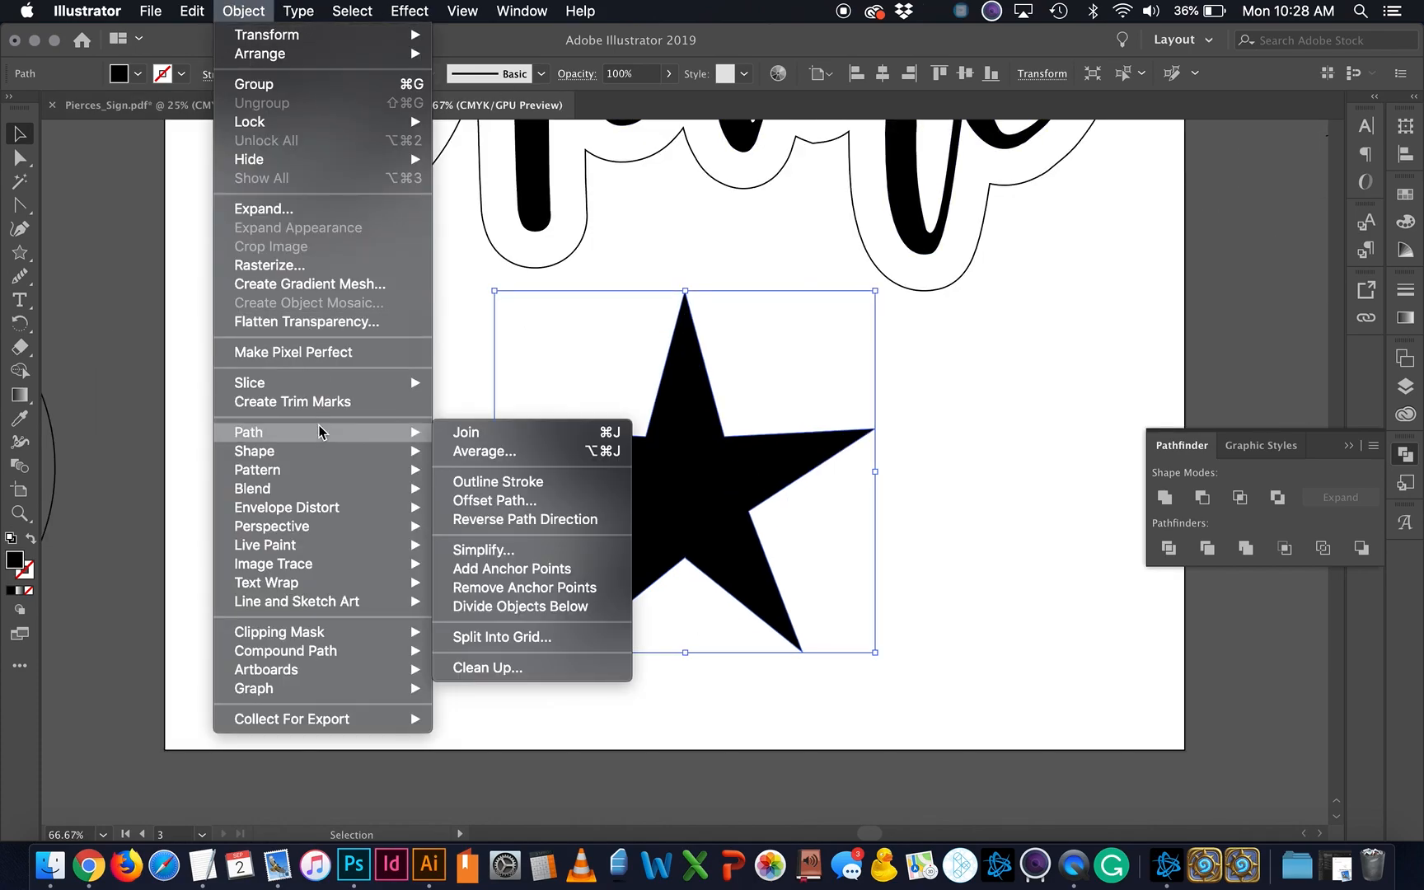
click(494, 500)
click(180, 332)
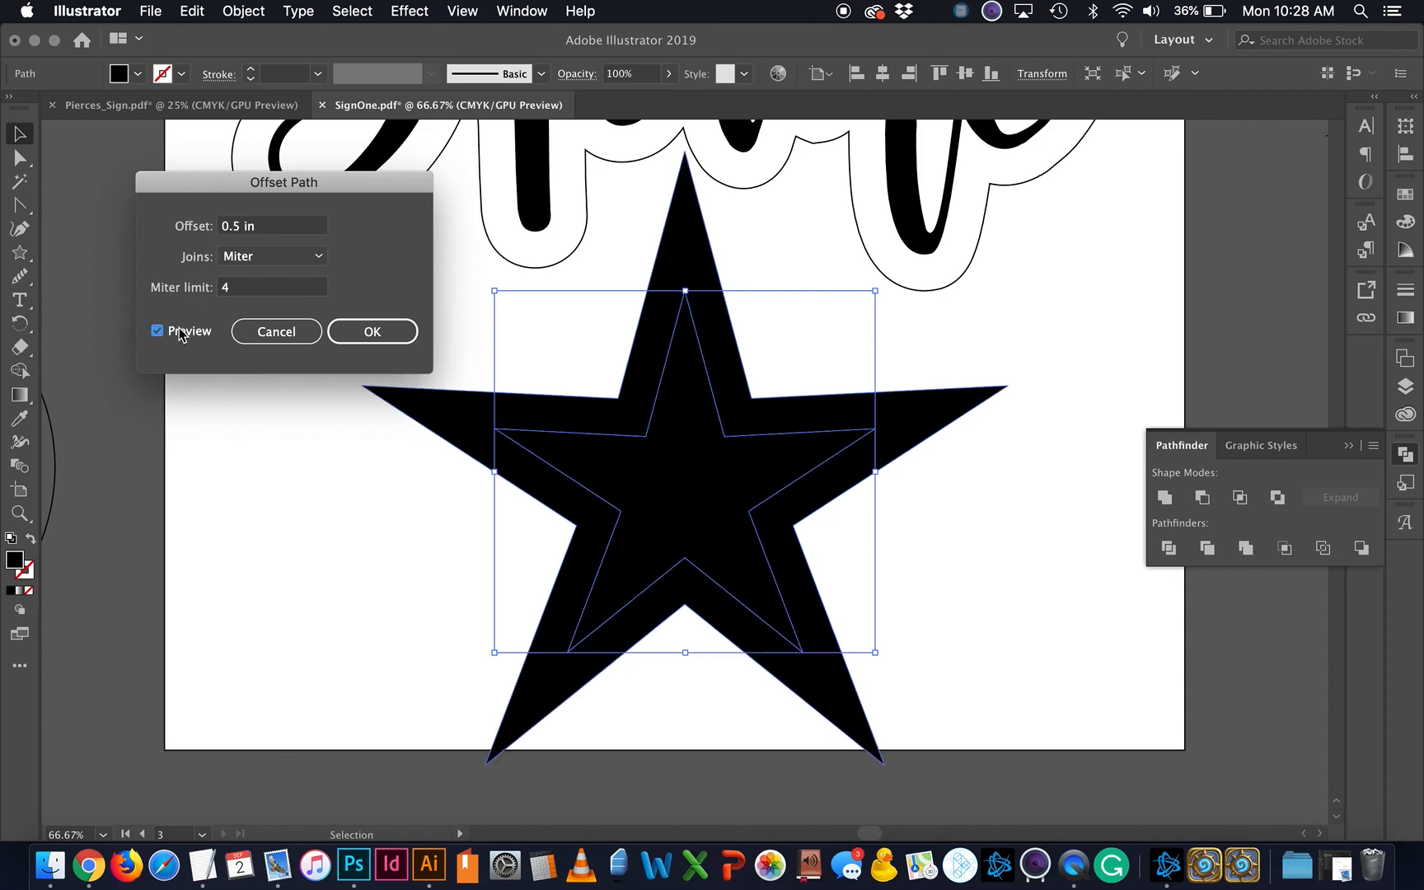
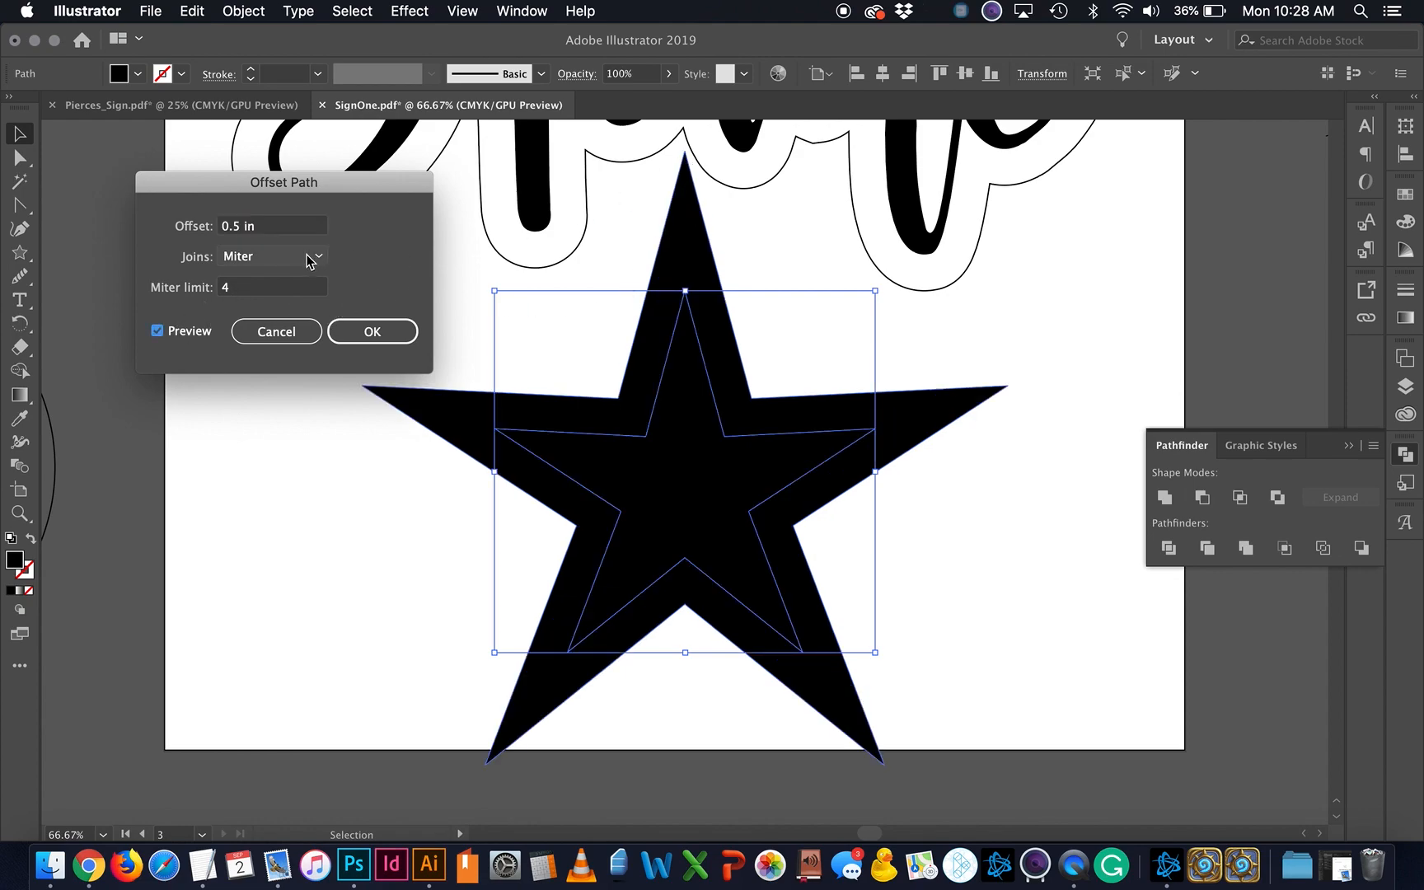
Step: Compare Round, Bevel and Miter joins for the 0.5 in star offset
click(308, 261)
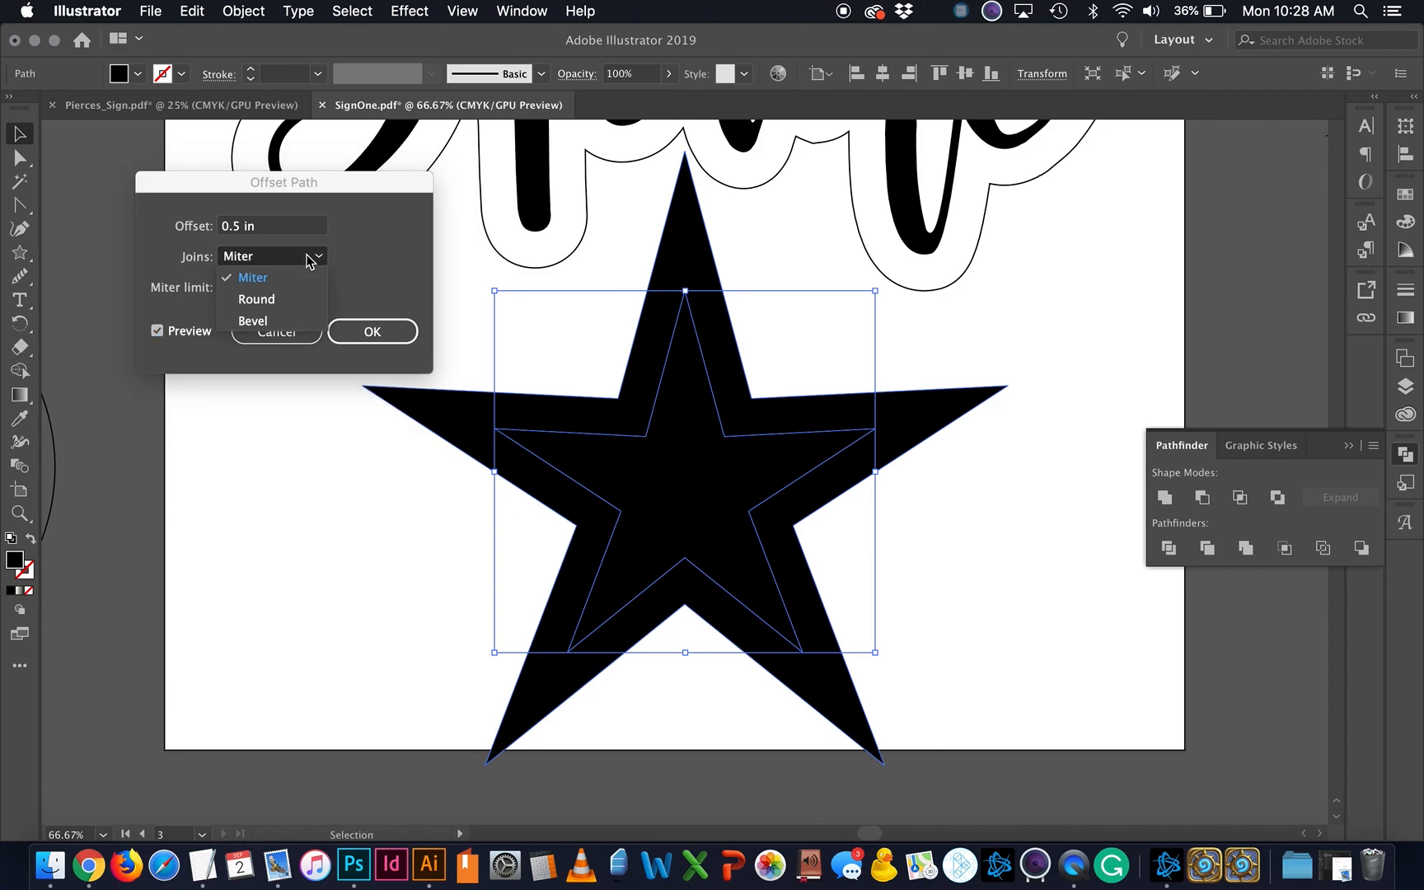
click(296, 299)
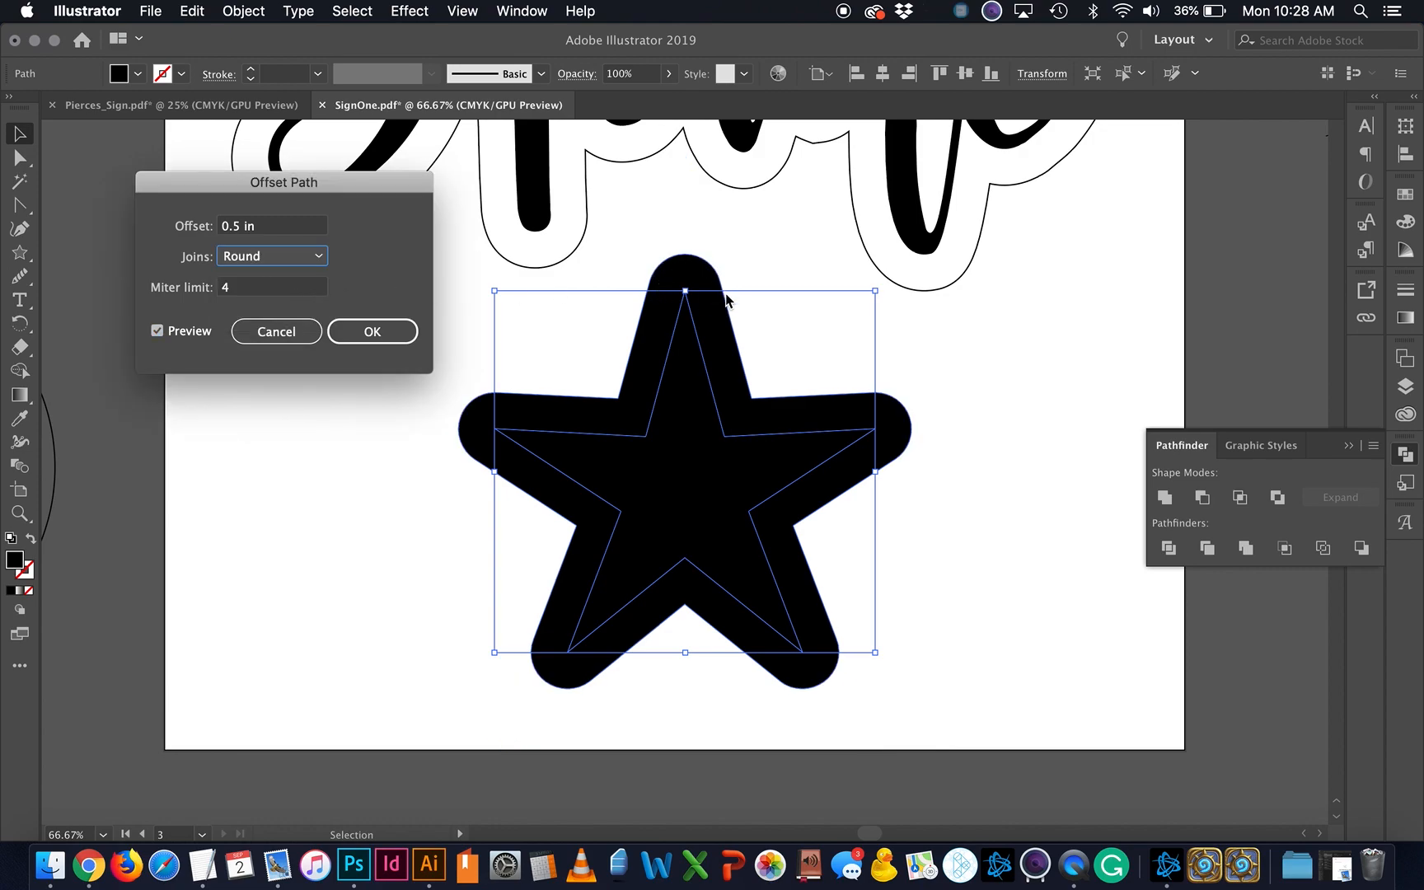
click(267, 255)
click(276, 318)
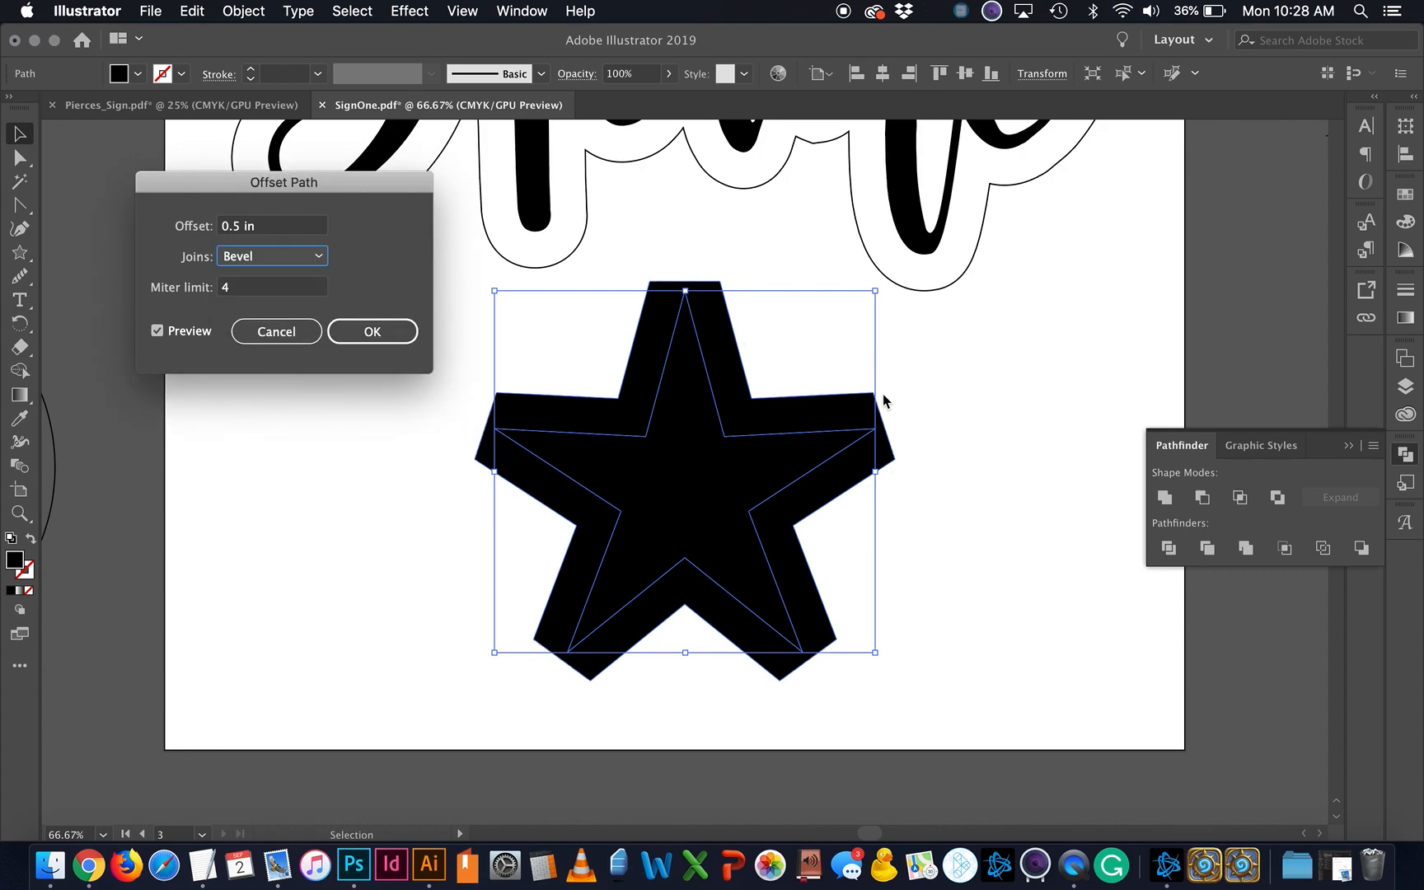
click(299, 261)
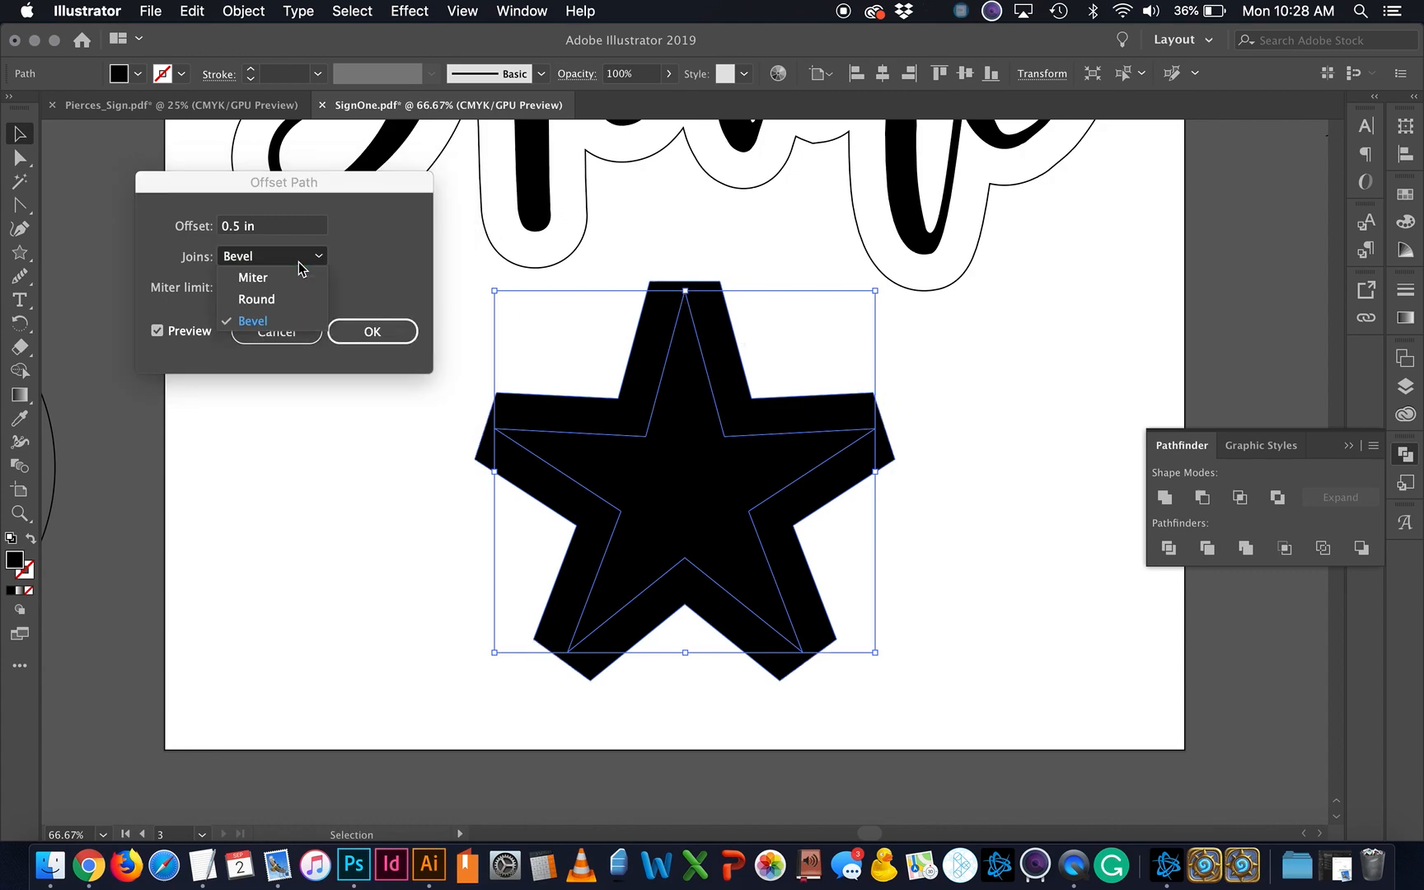
click(297, 301)
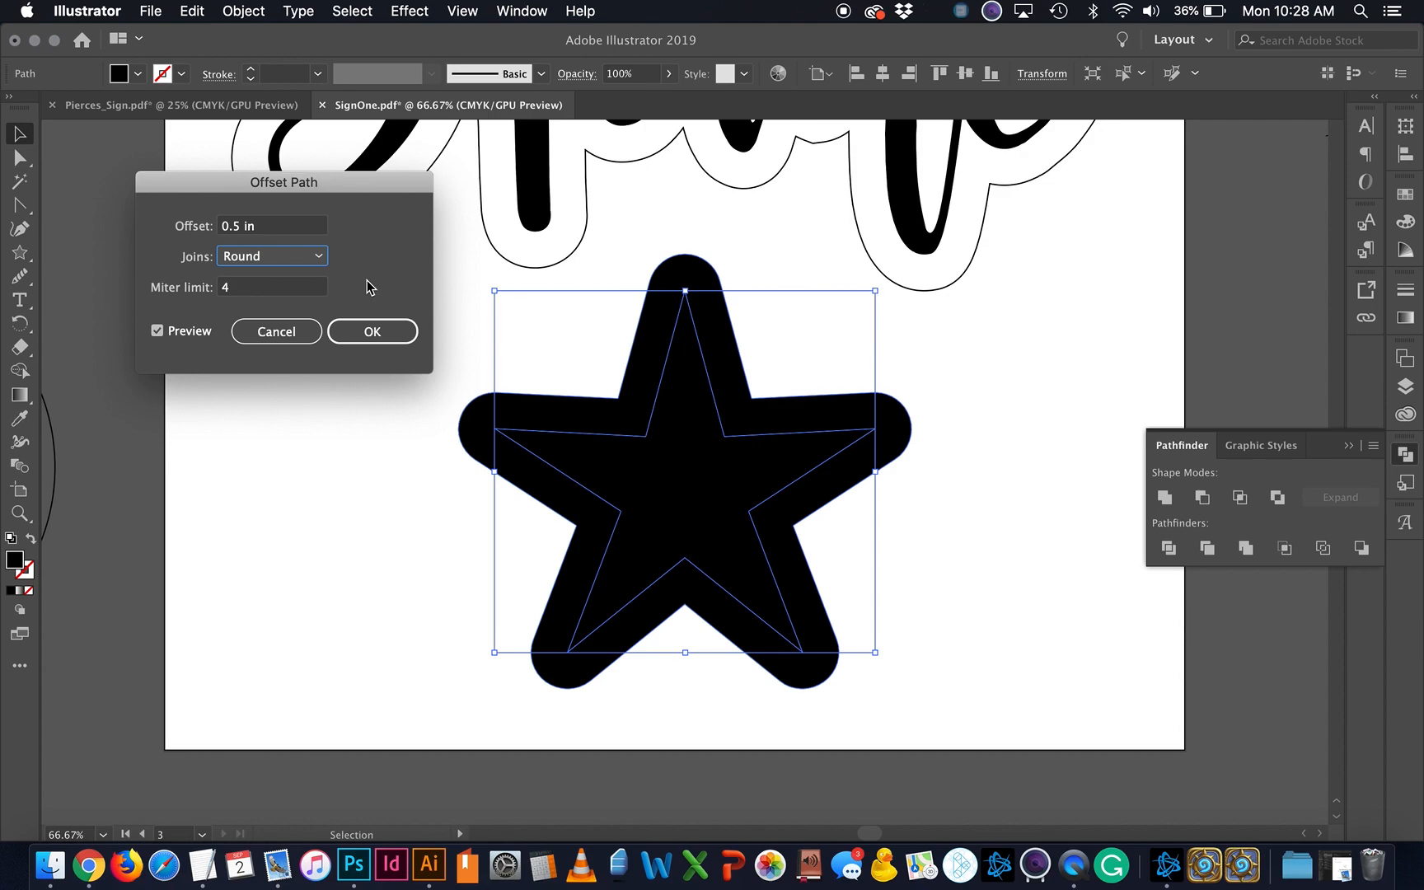
click(308, 262)
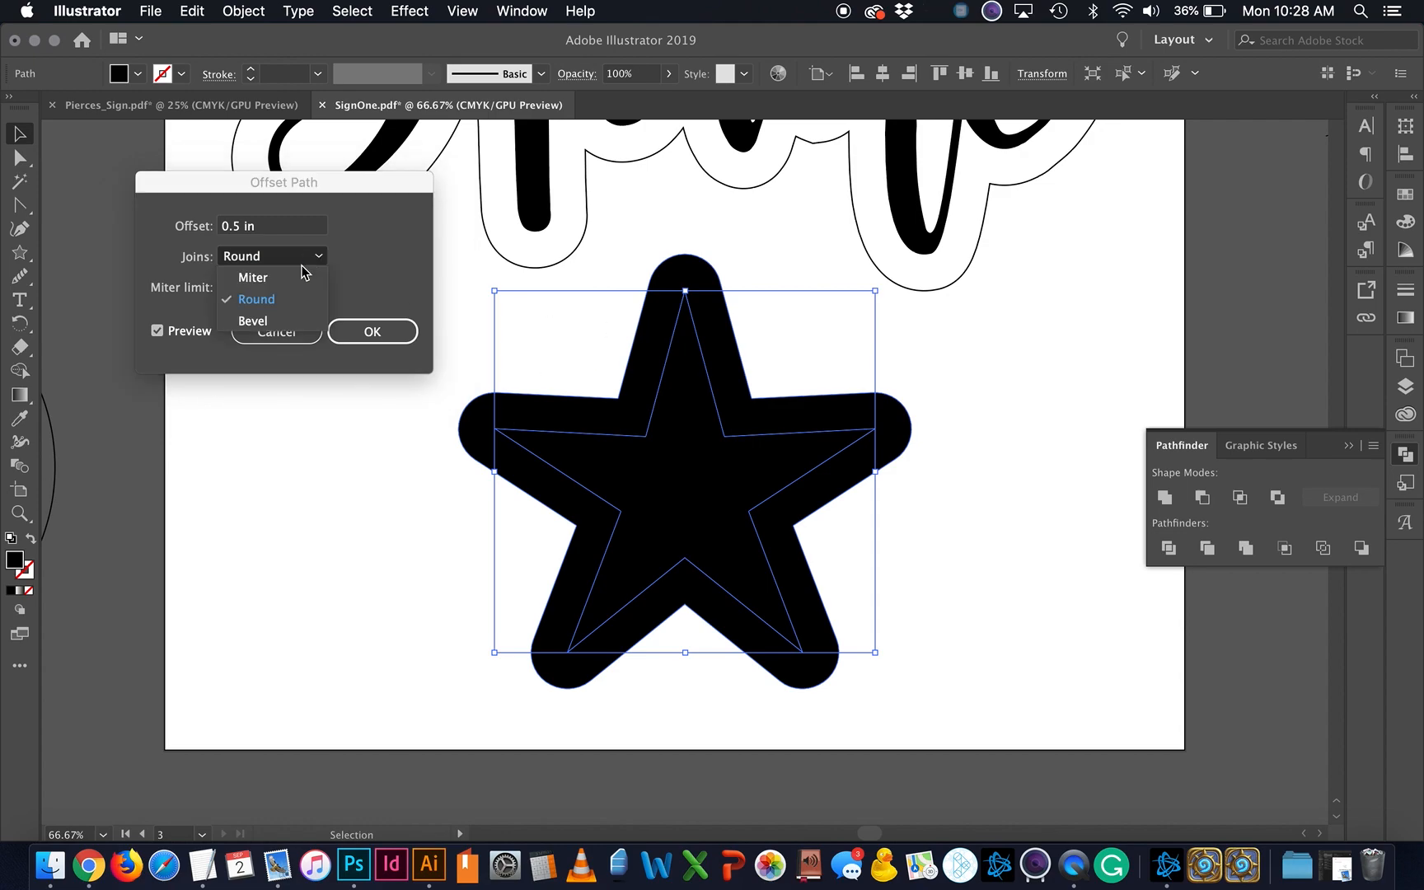
click(295, 287)
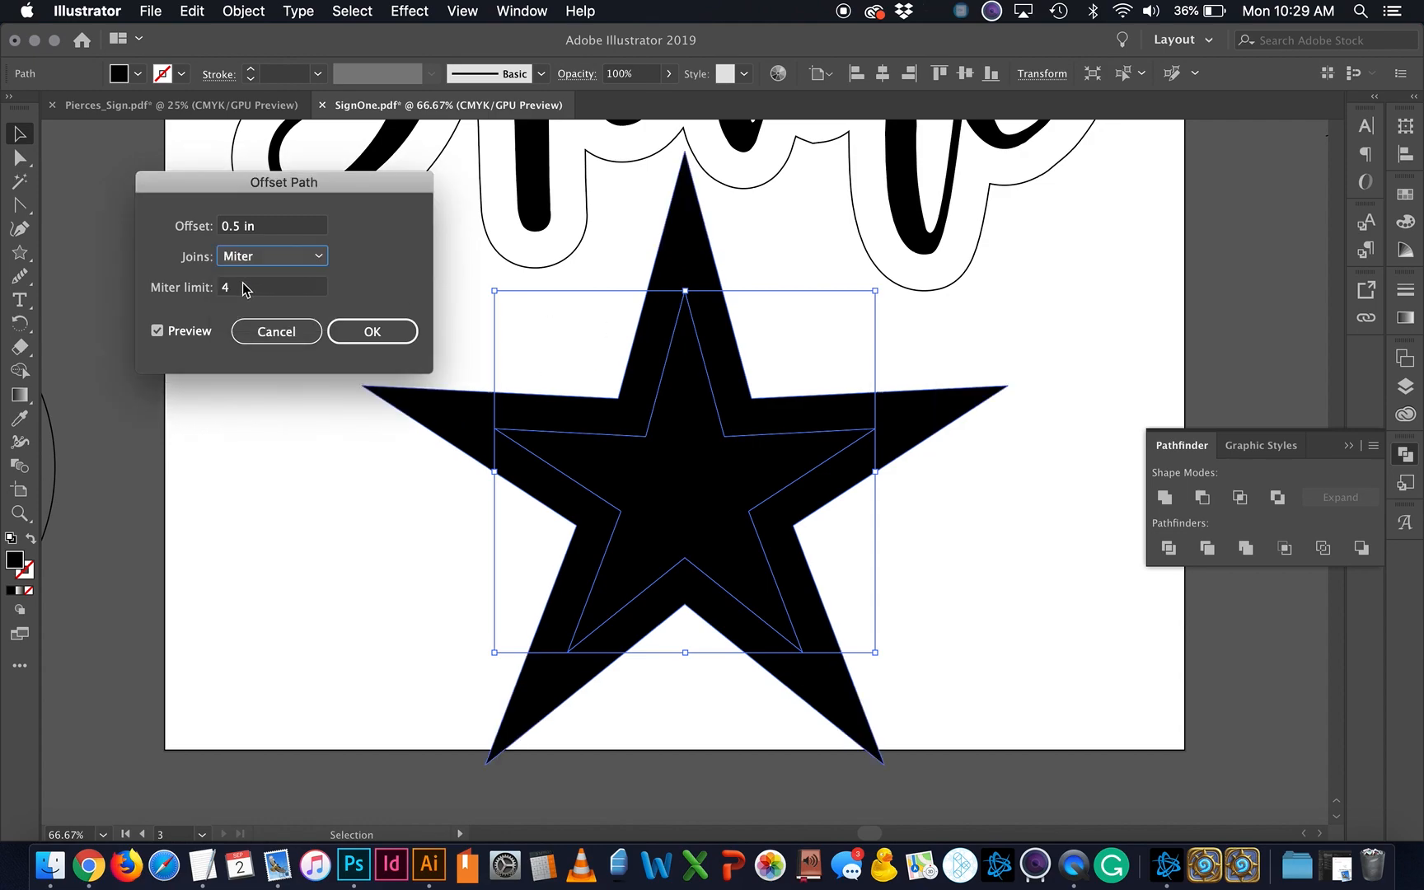
Step: Set the offset's miter limit to 2 and settle on Round joins
click(250, 286)
click(296, 260)
click(293, 297)
key(Tab)
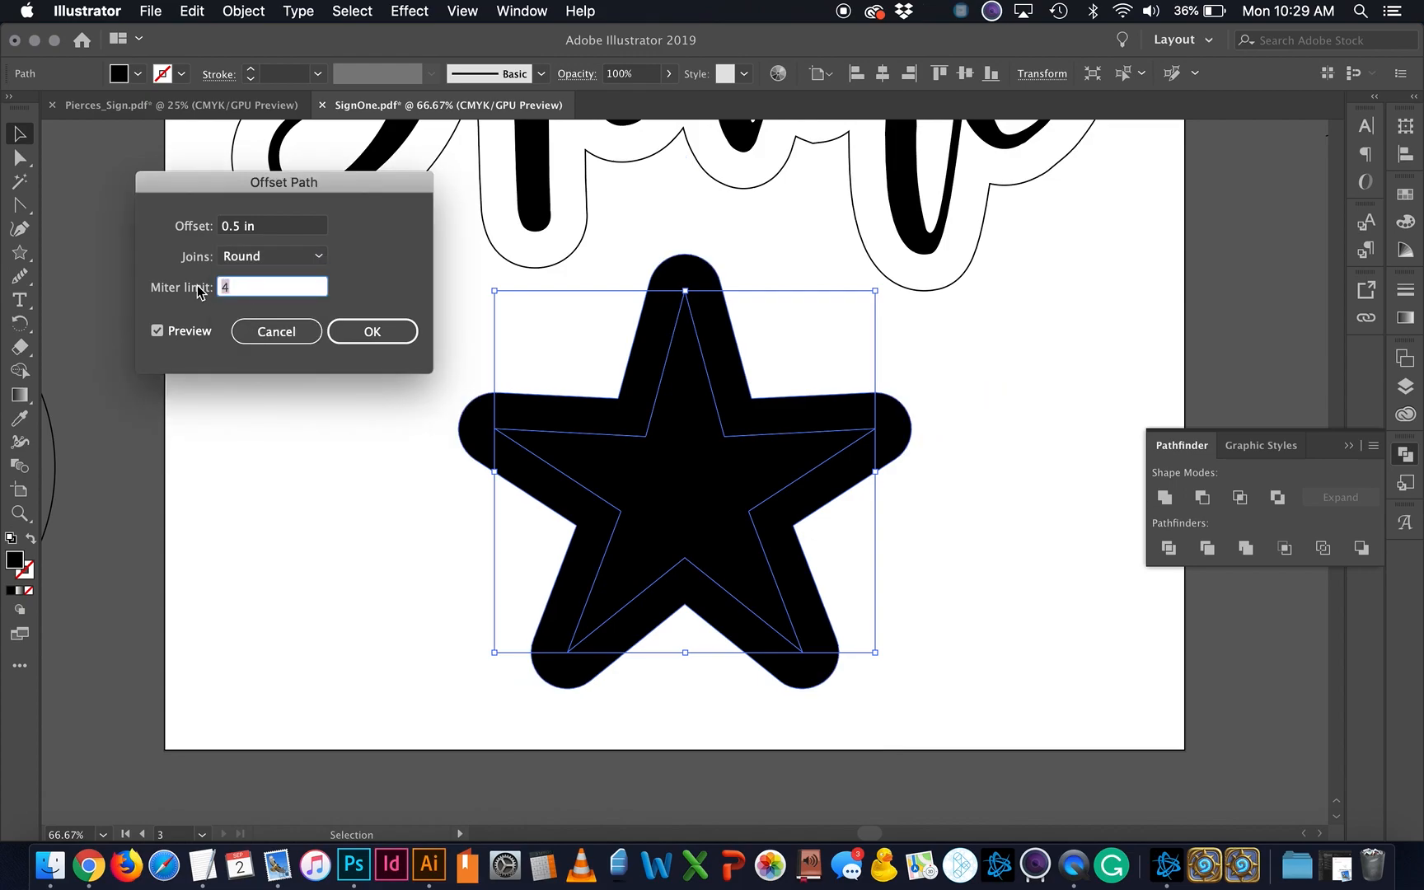
text(2)
click(288, 230)
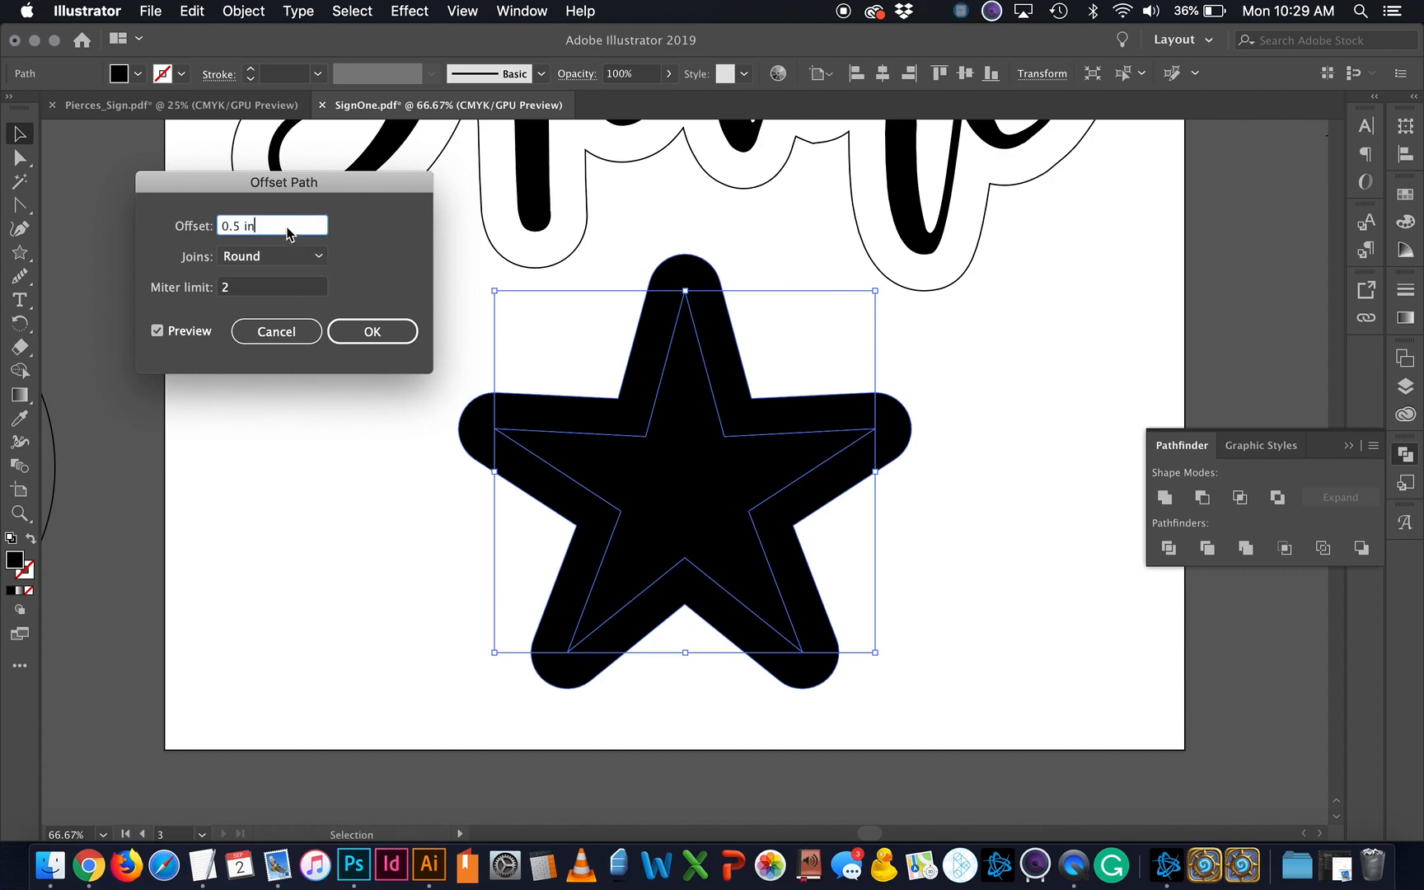
click(276, 264)
click(272, 280)
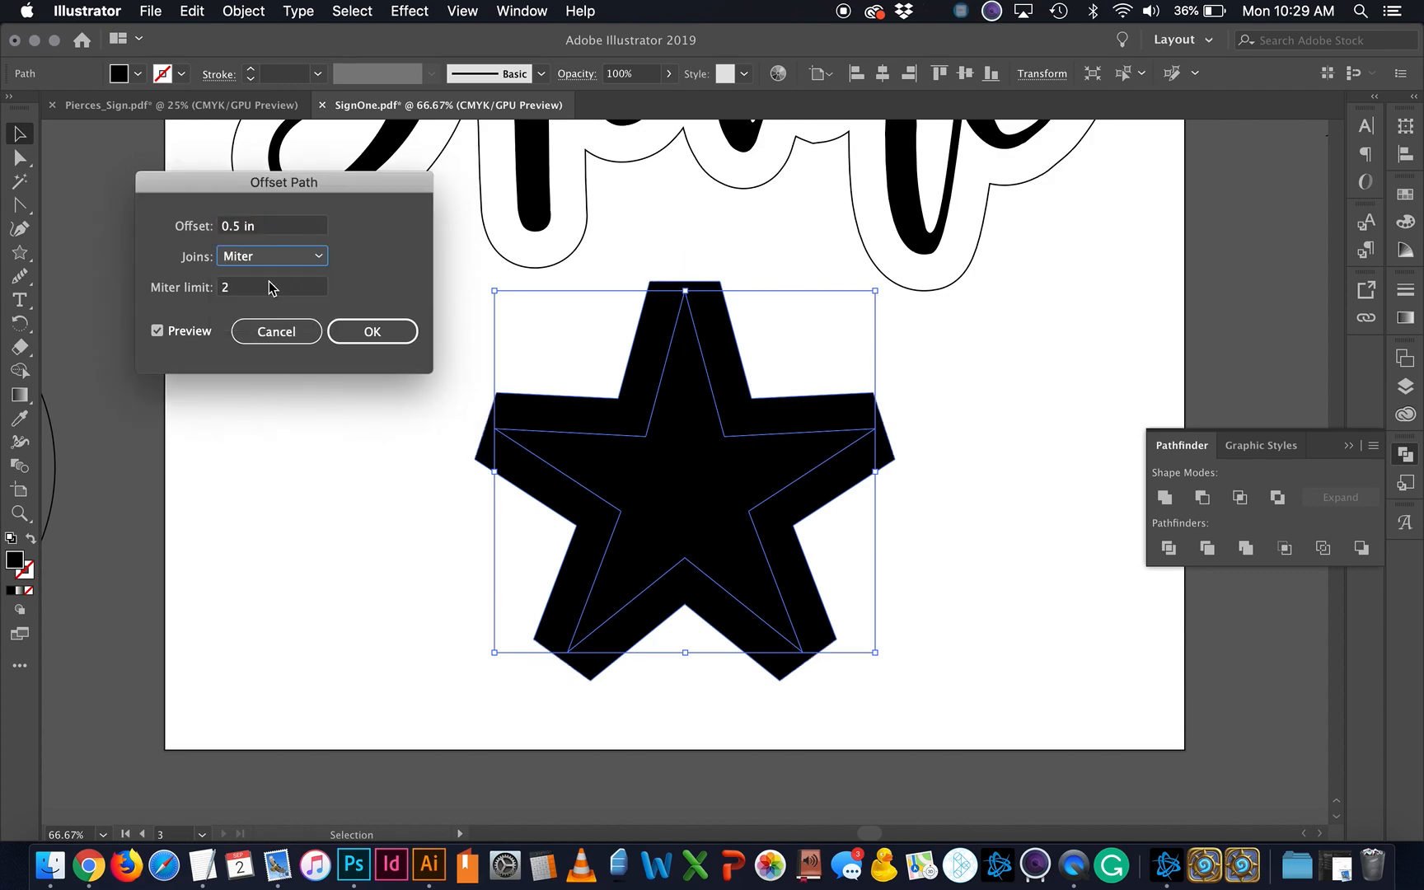
click(293, 257)
click(272, 299)
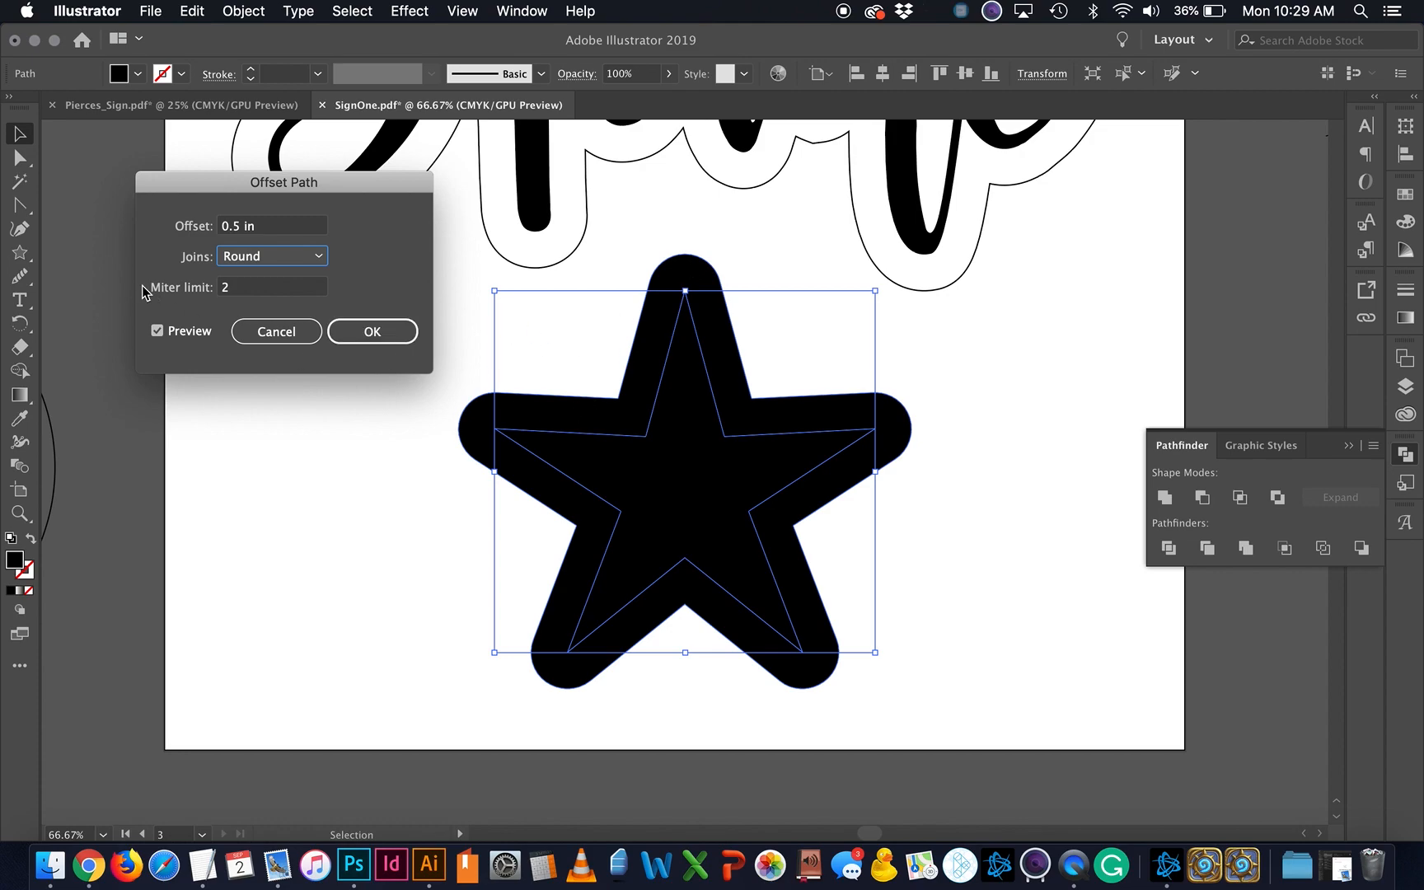
Step: Create the rounded offset star, then delete both star shapes
click(385, 337)
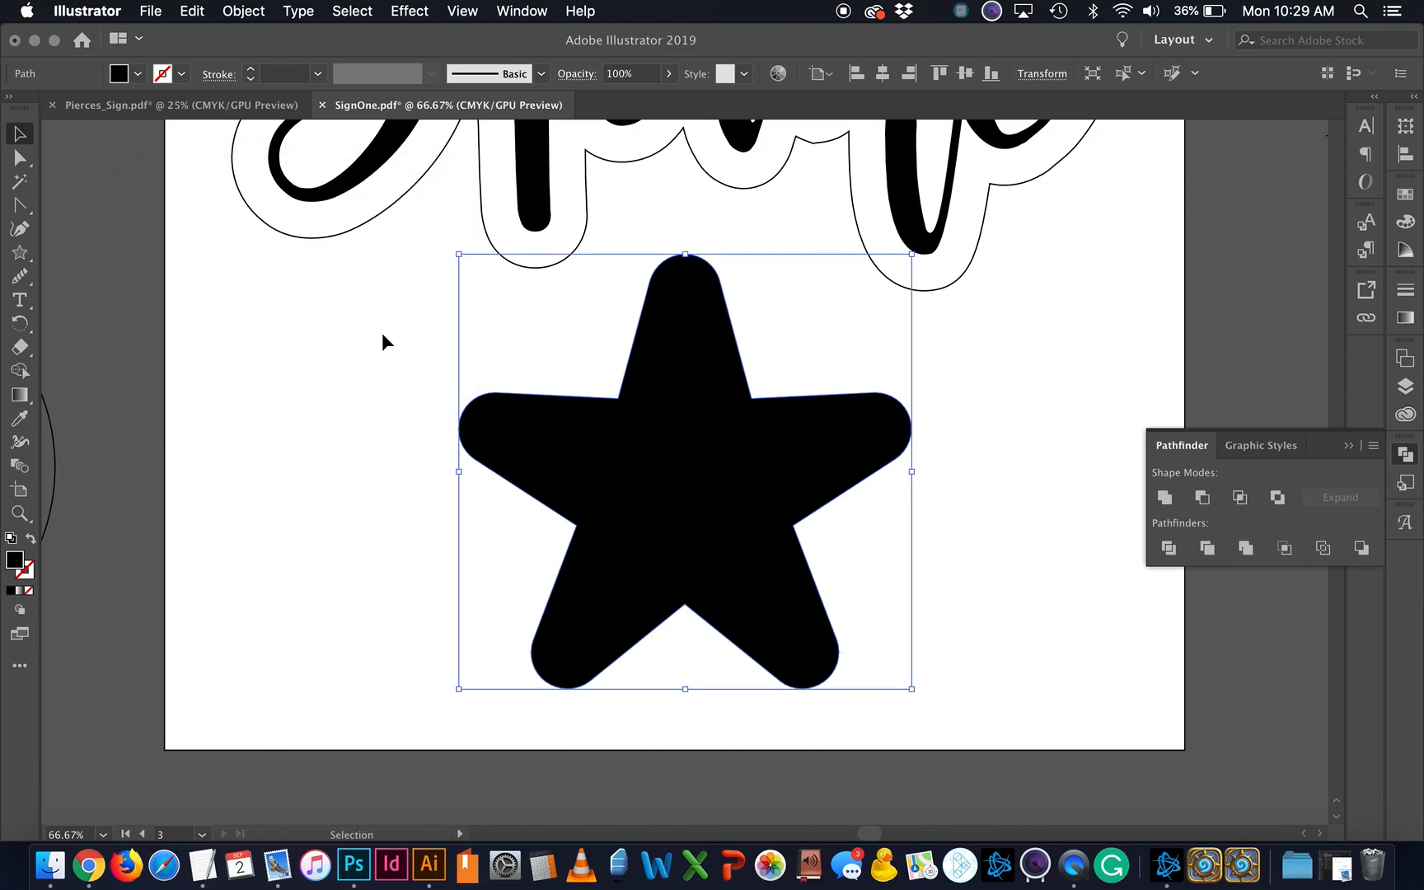
drag(813, 496, 599, 482)
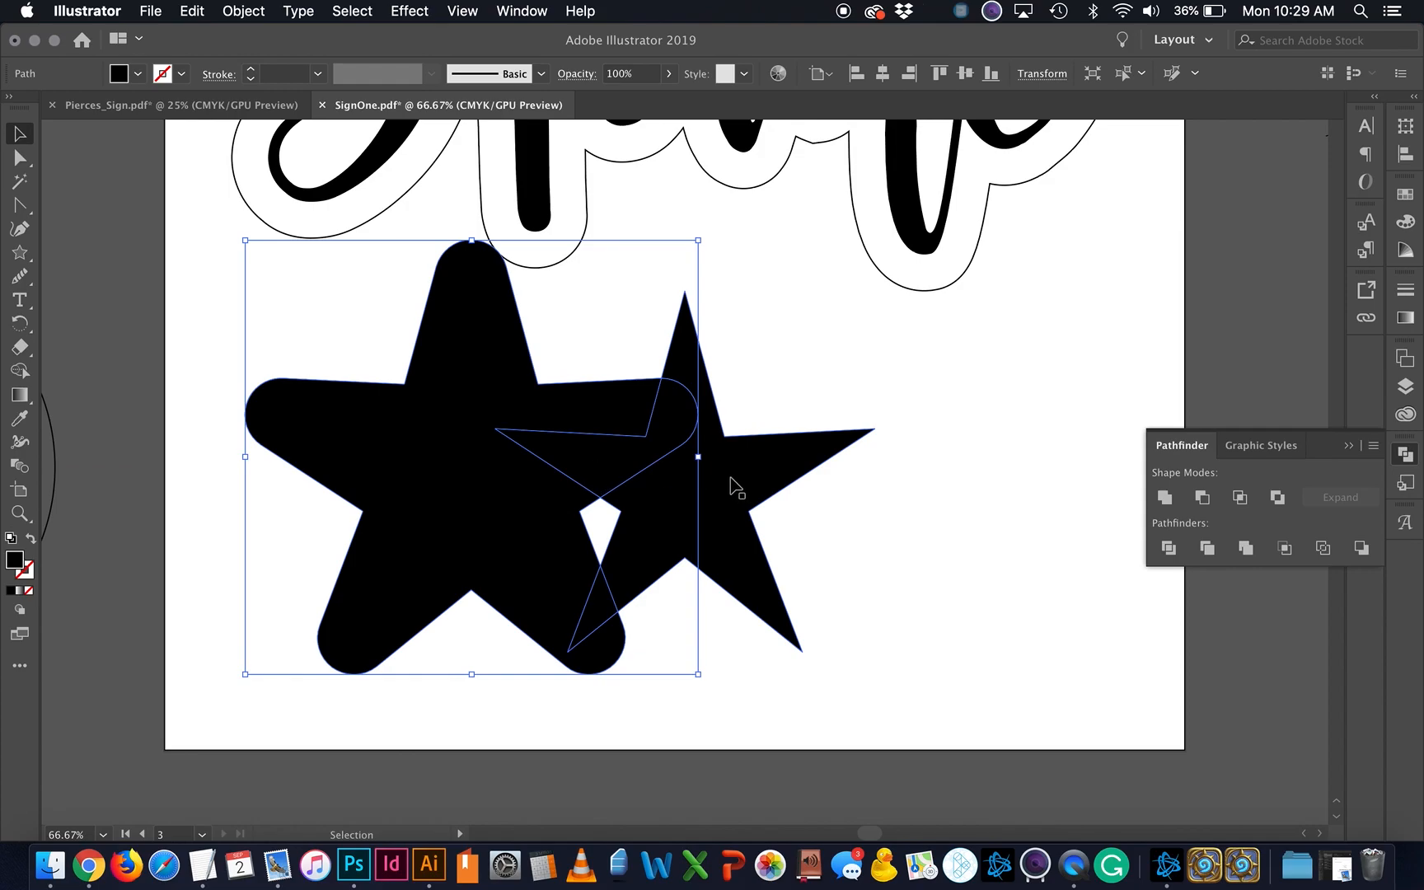
key(super+z)
key(super+minus)
key(super+minus)
key(super+minus)
drag(795, 575, 611, 512)
key(Delete)
scroll(612, 512, up, 5)
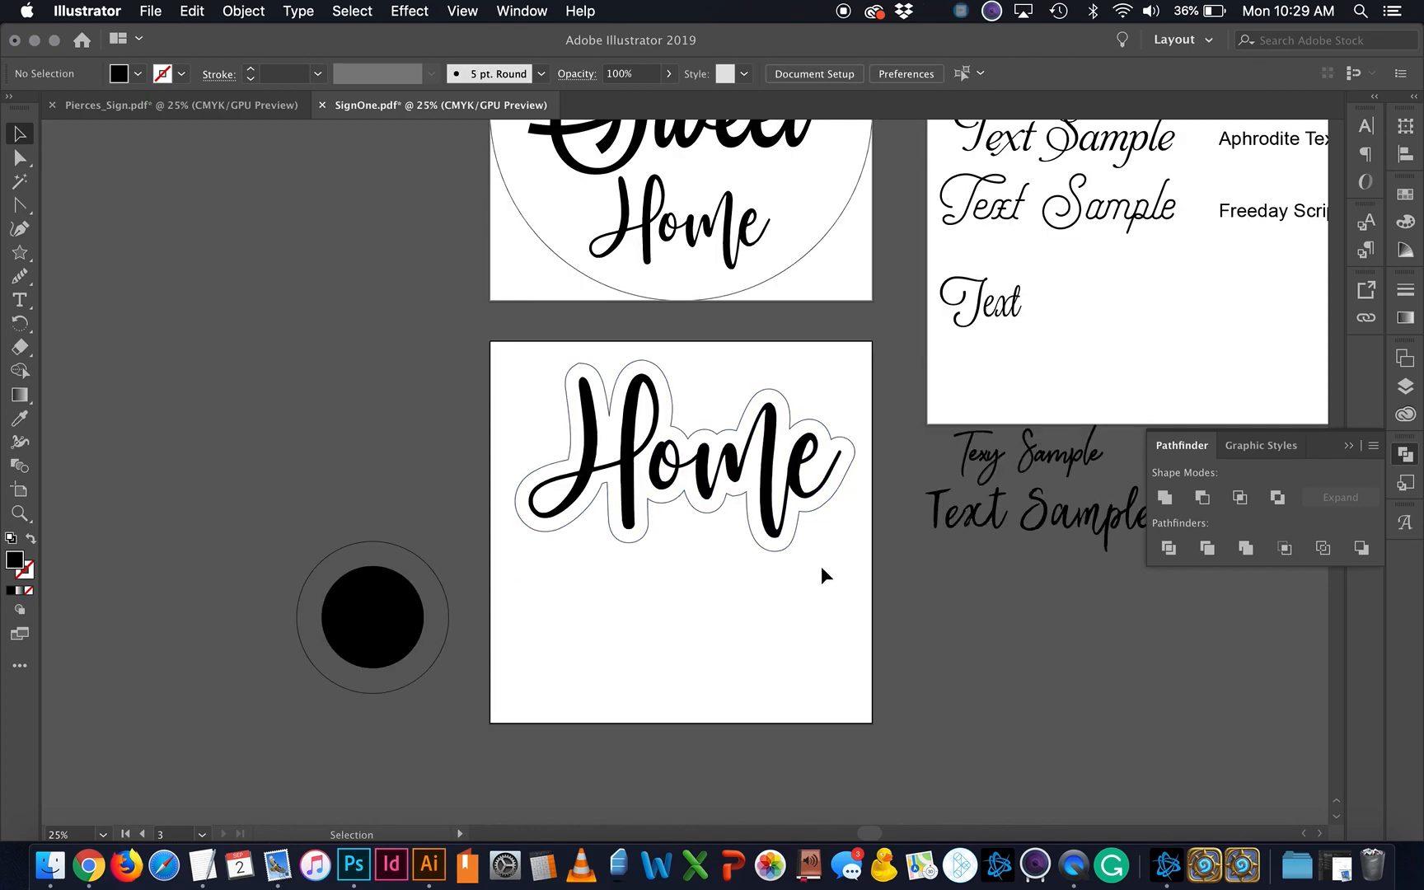
Step: Move the Home lettering and its outline lower, then choose the Artboard tool
drag(774, 582, 583, 468)
drag(705, 546, 706, 540)
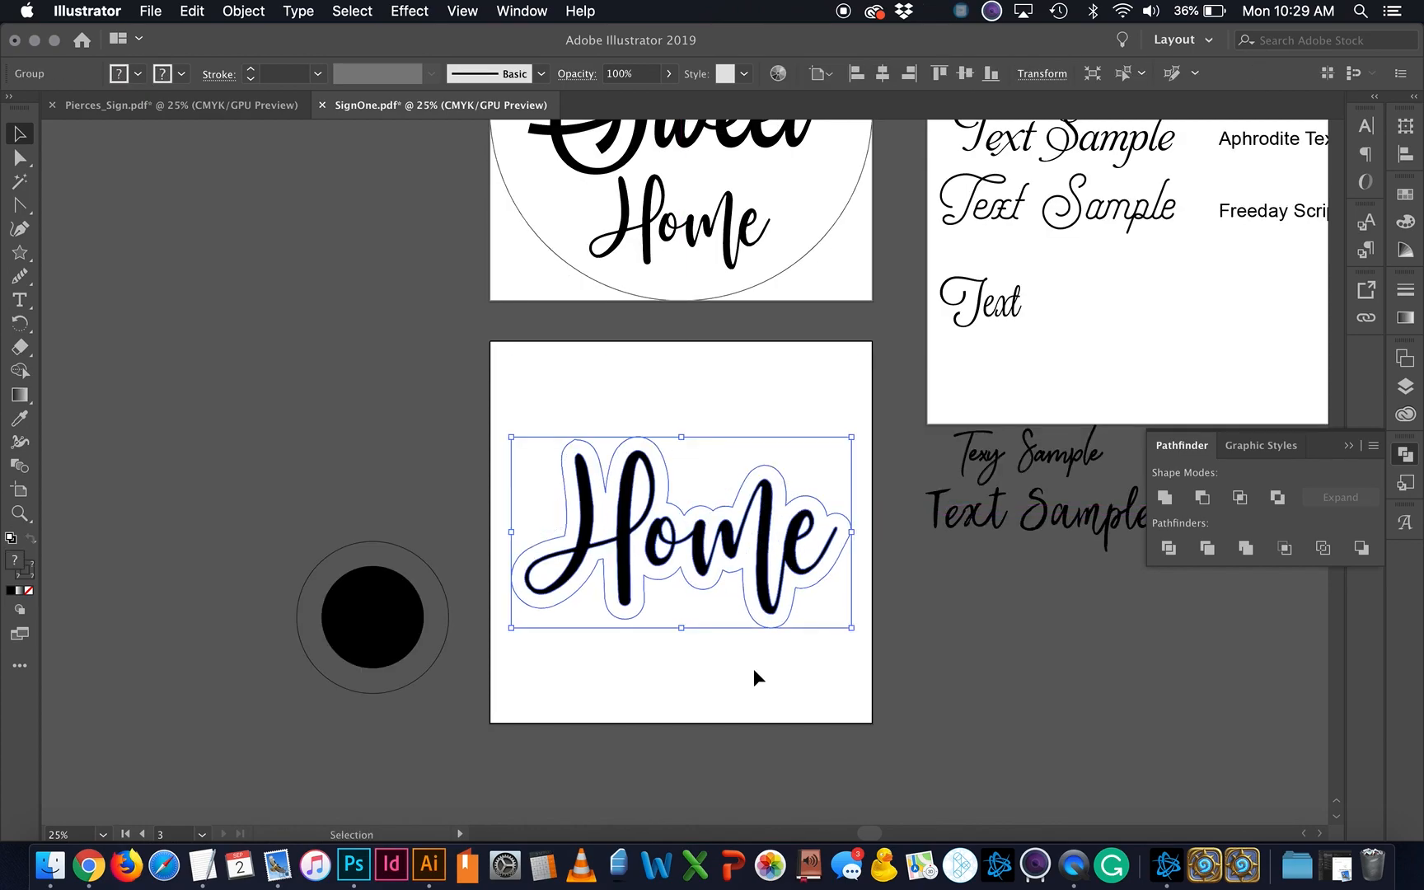
click(754, 668)
scroll(753, 669, right, 5)
scroll(753, 668, down, 2)
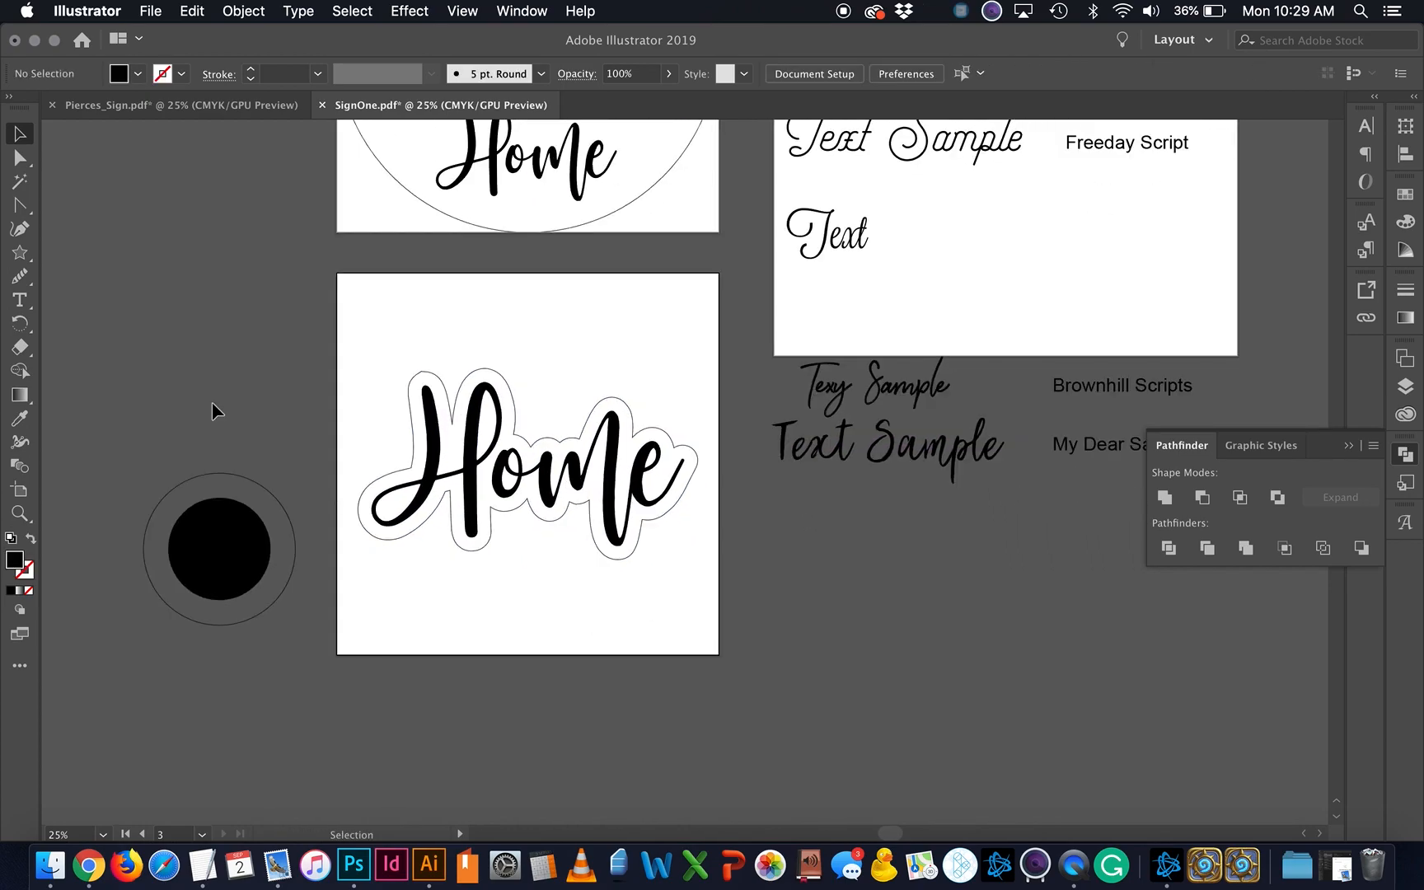
click(20, 491)
scroll(417, 497, left, 5)
scroll(418, 497, up, 2)
scroll(417, 497, left, 5)
scroll(417, 497, up, 5)
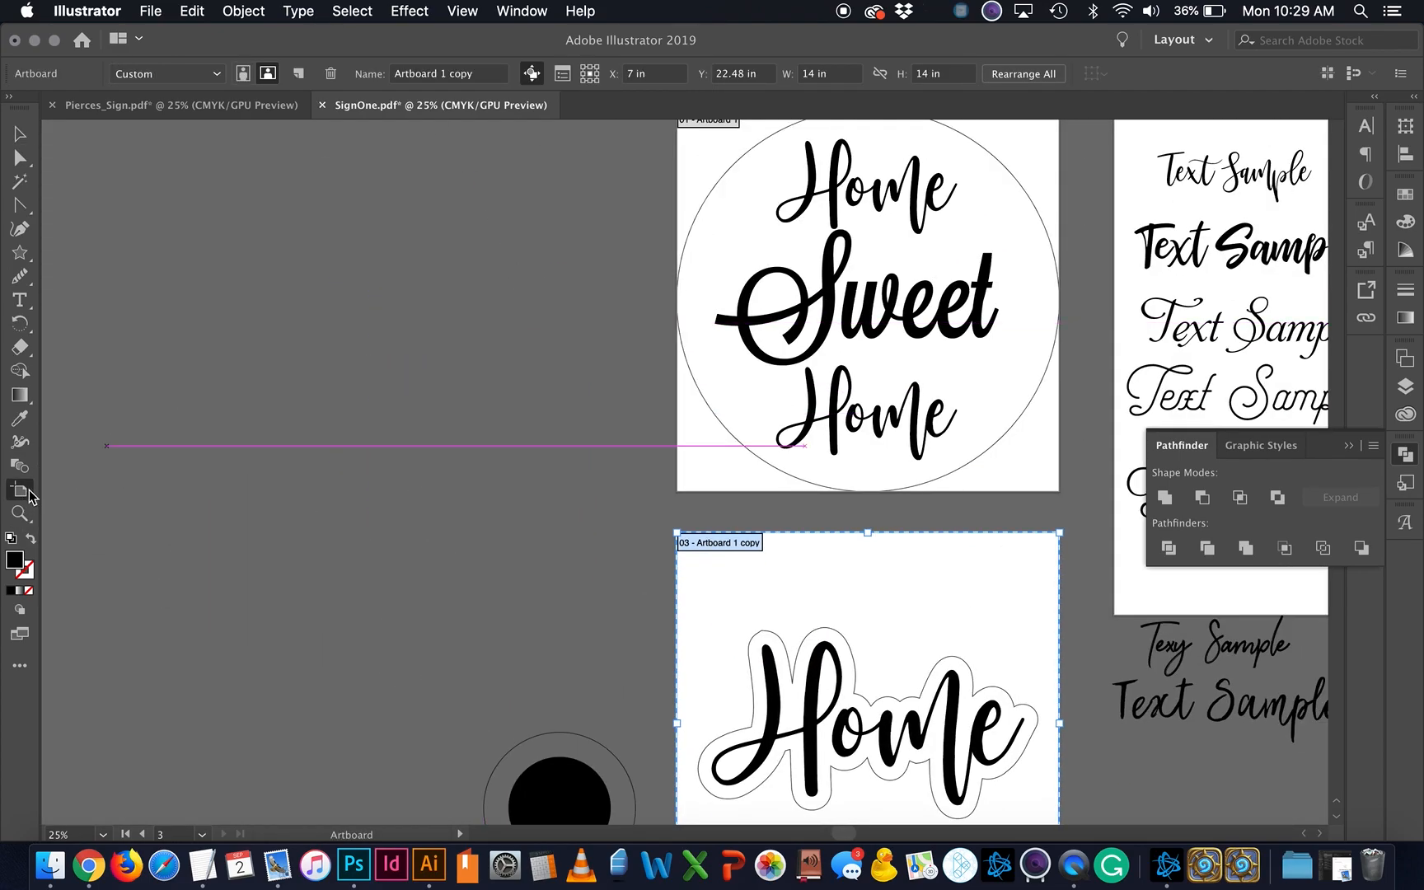
Step: Add a blank 14 in × 14 in Artboard 4 and return to the Selection tool
click(300, 74)
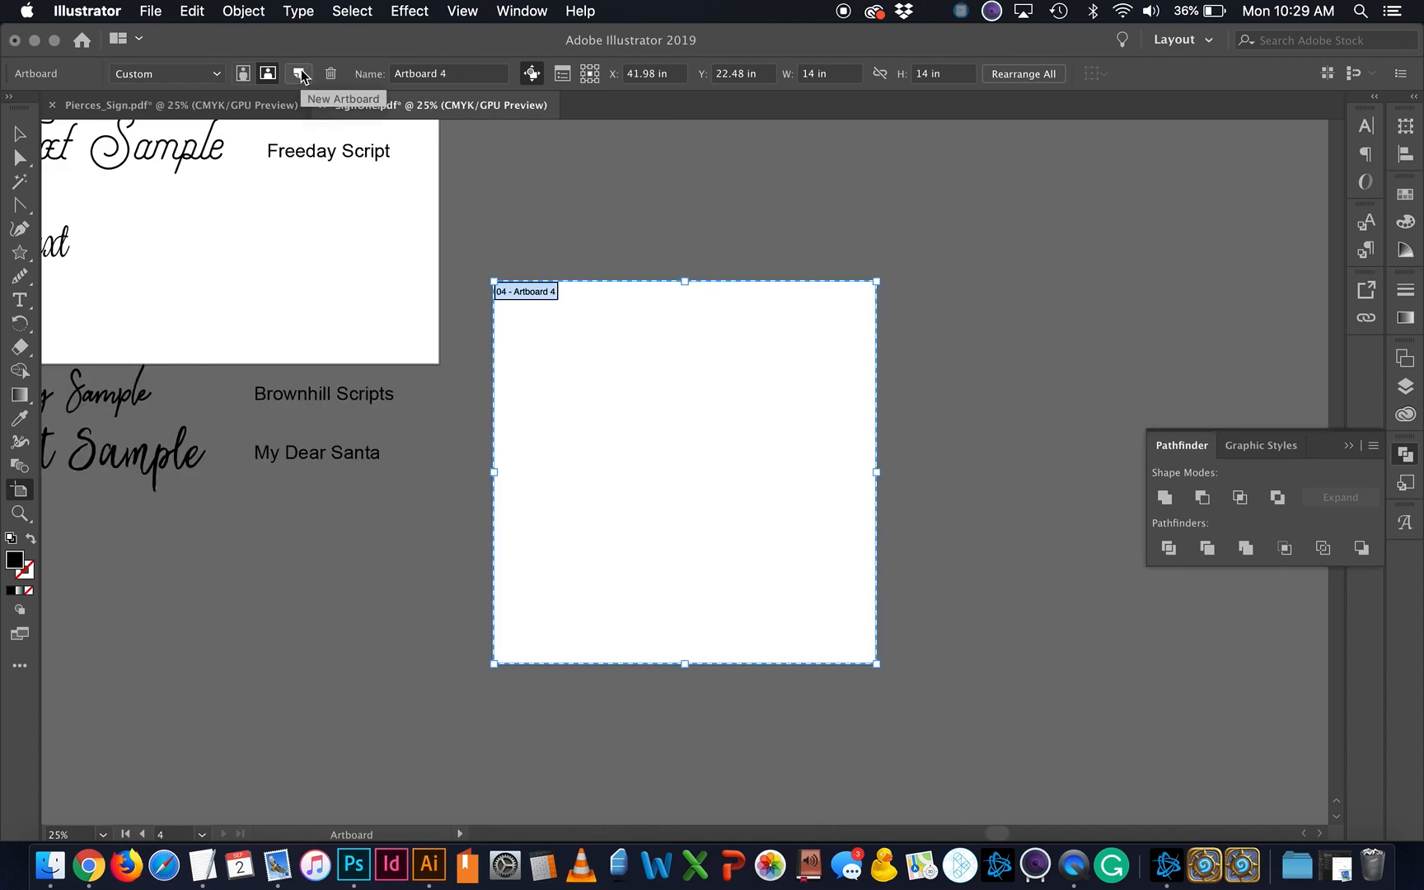
click(19, 135)
scroll(257, 446, left, 10)
scroll(555, 476, right, 8)
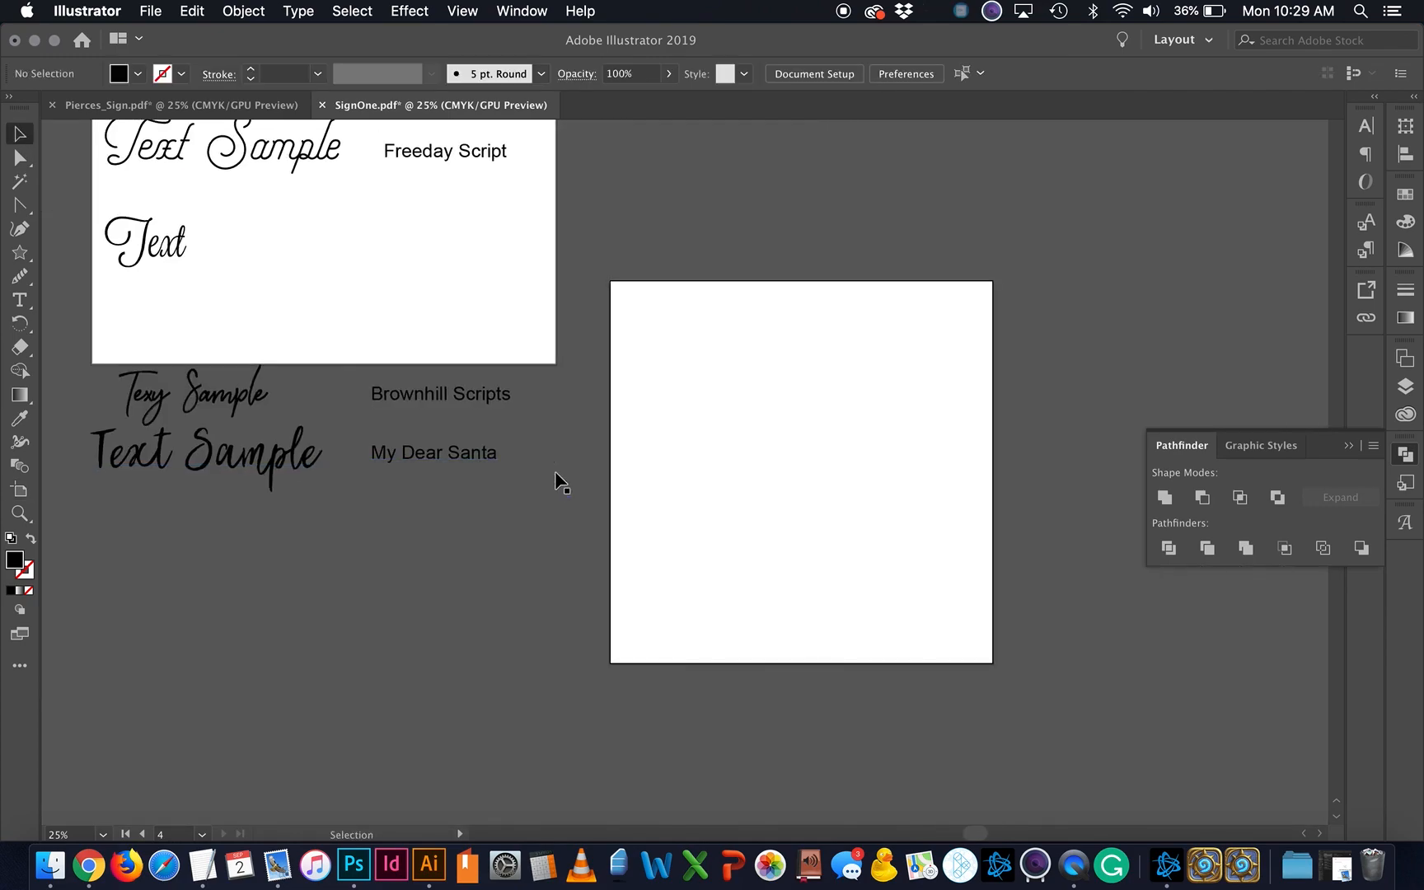
scroll(557, 478, right, 5)
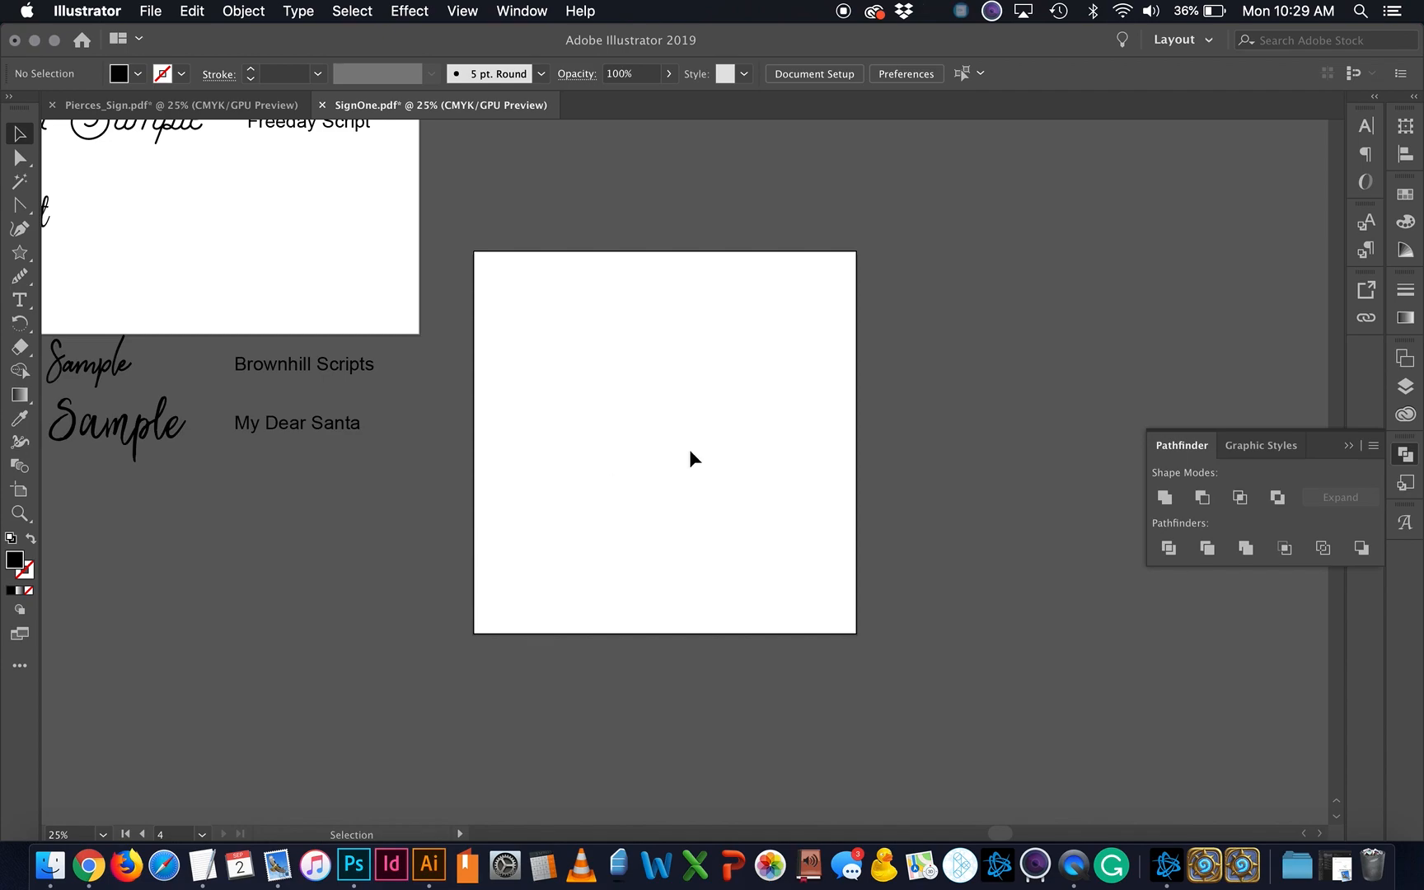
Step: Type SAMPLE into a new area-type frame on Artboard 4
drag(219, 255, 83, 193)
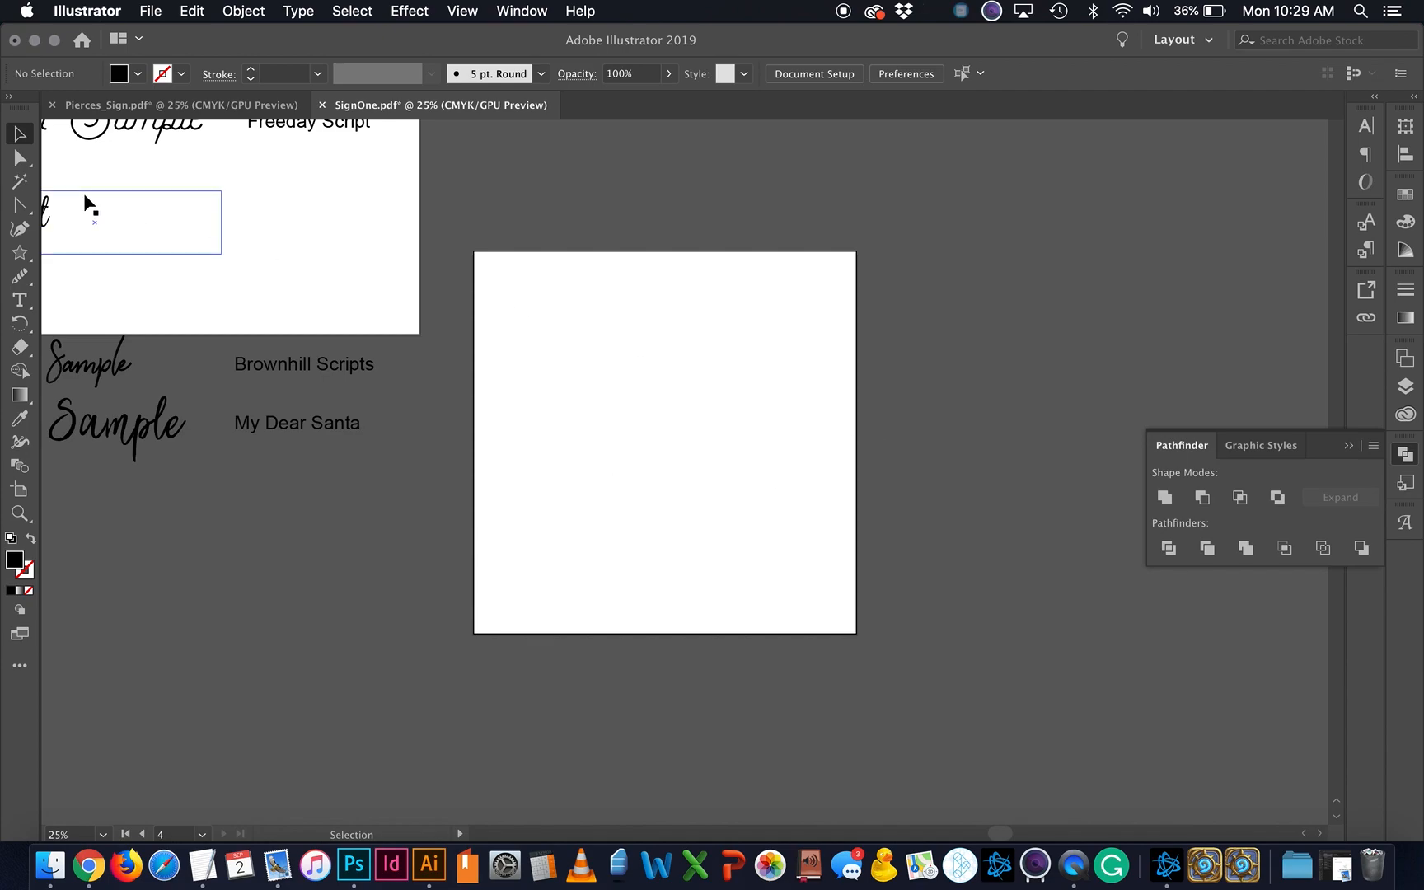
click(20, 300)
drag(493, 337, 834, 547)
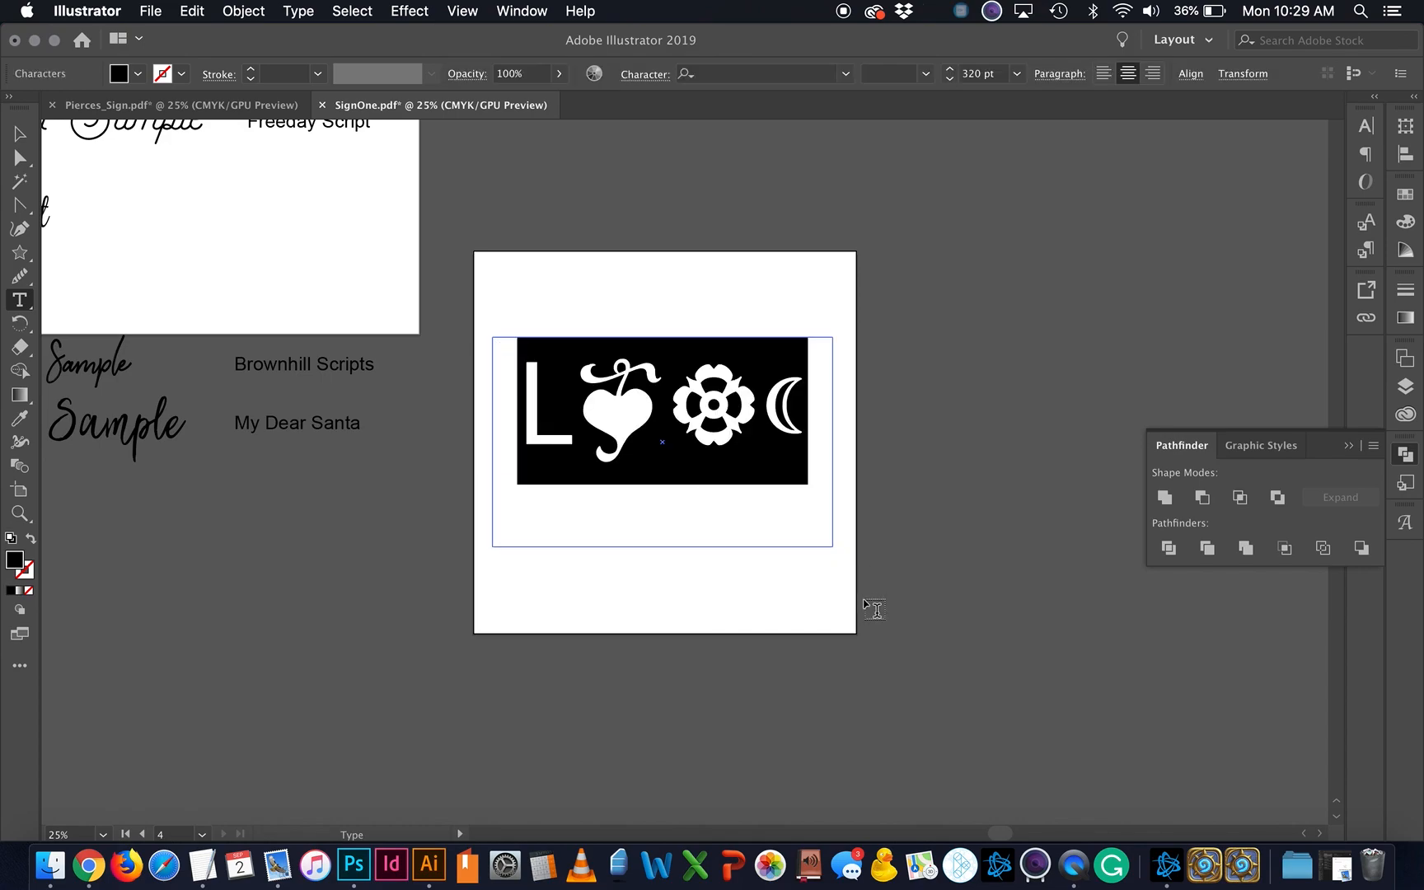
text(SAMPLE)
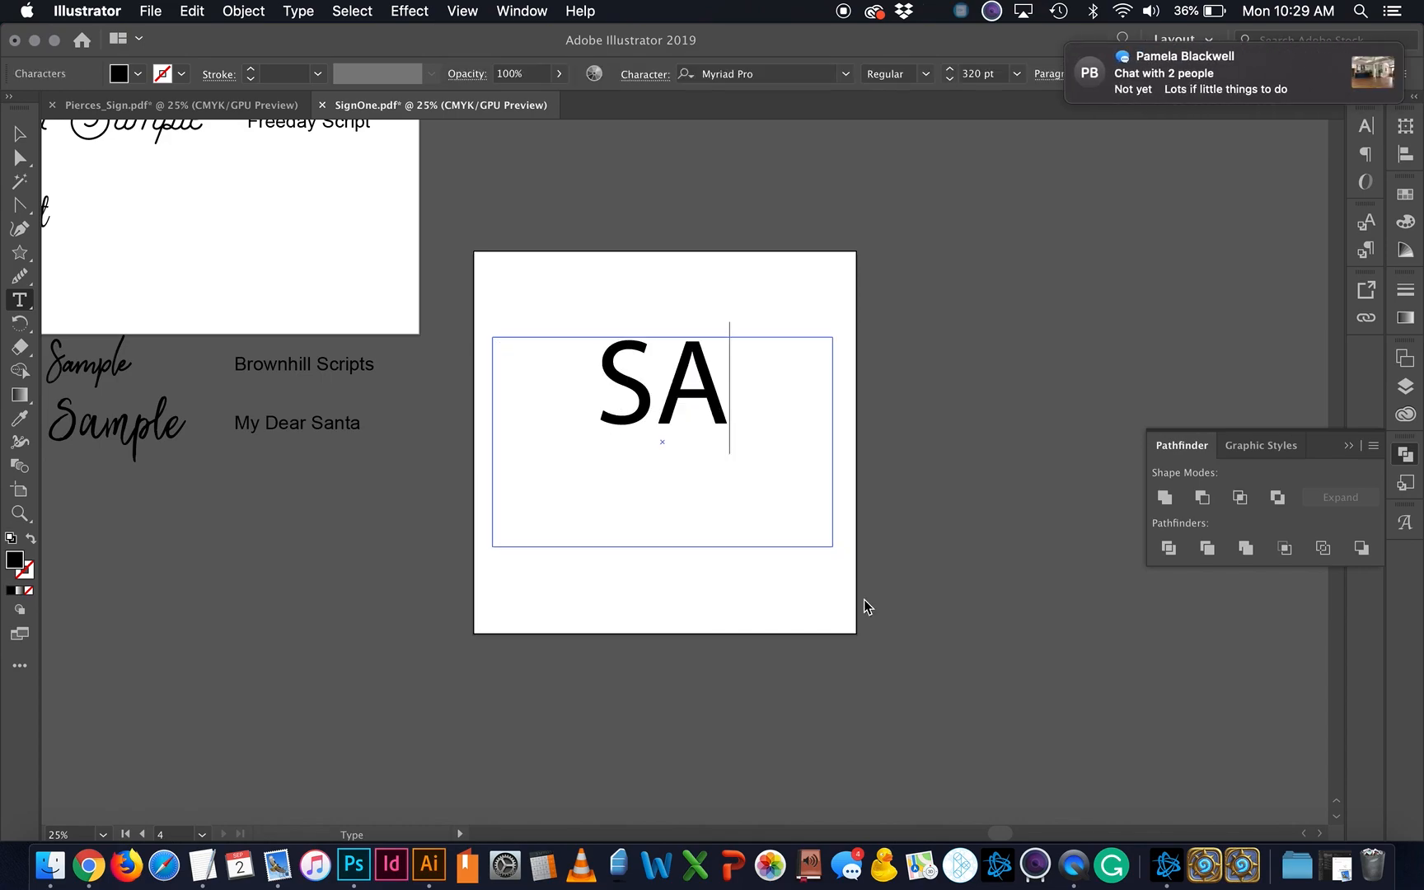
click(1348, 446)
right_click(833, 857)
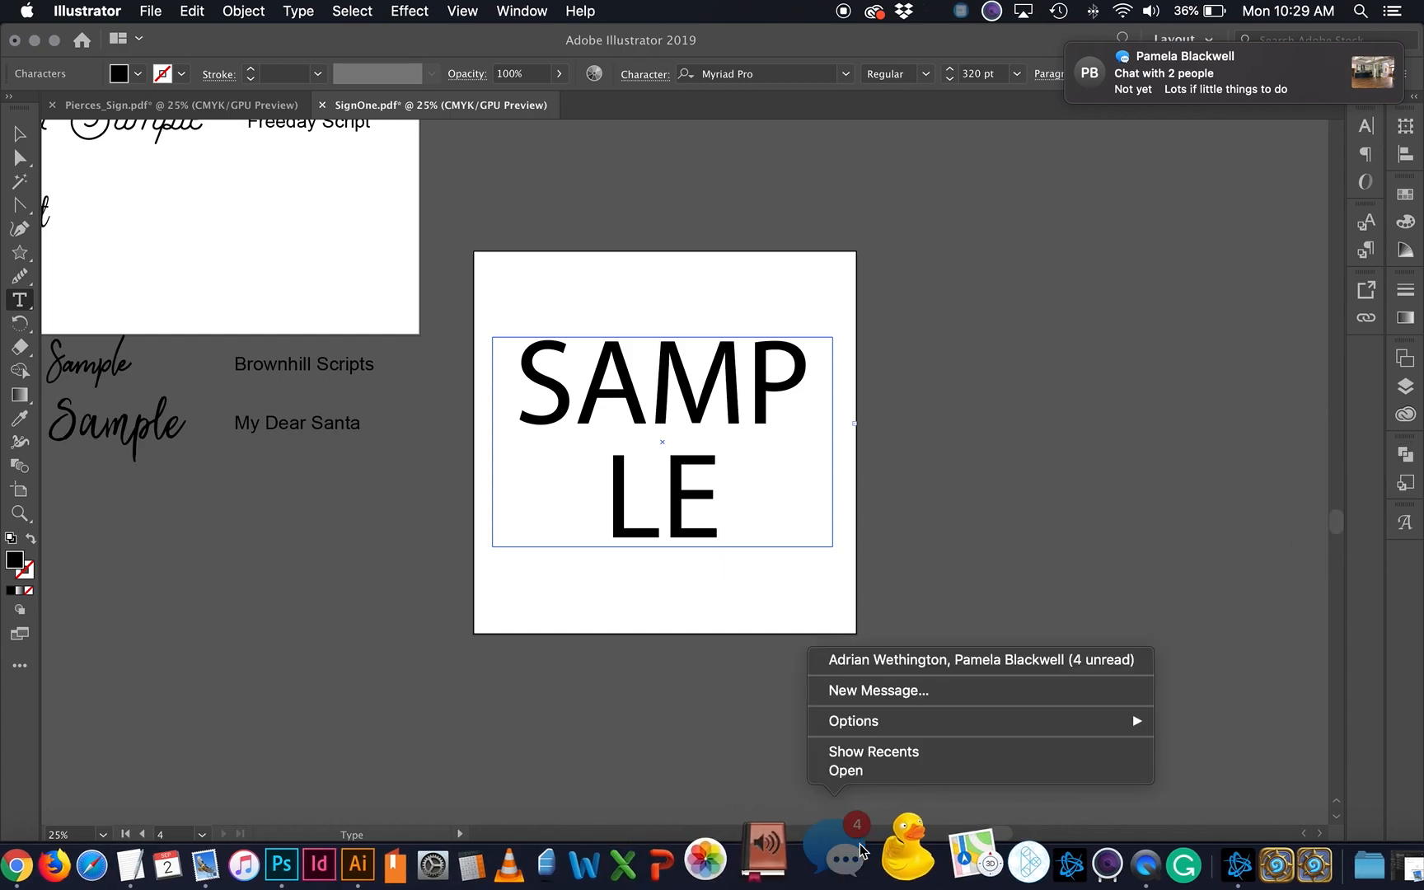
click(1004, 580)
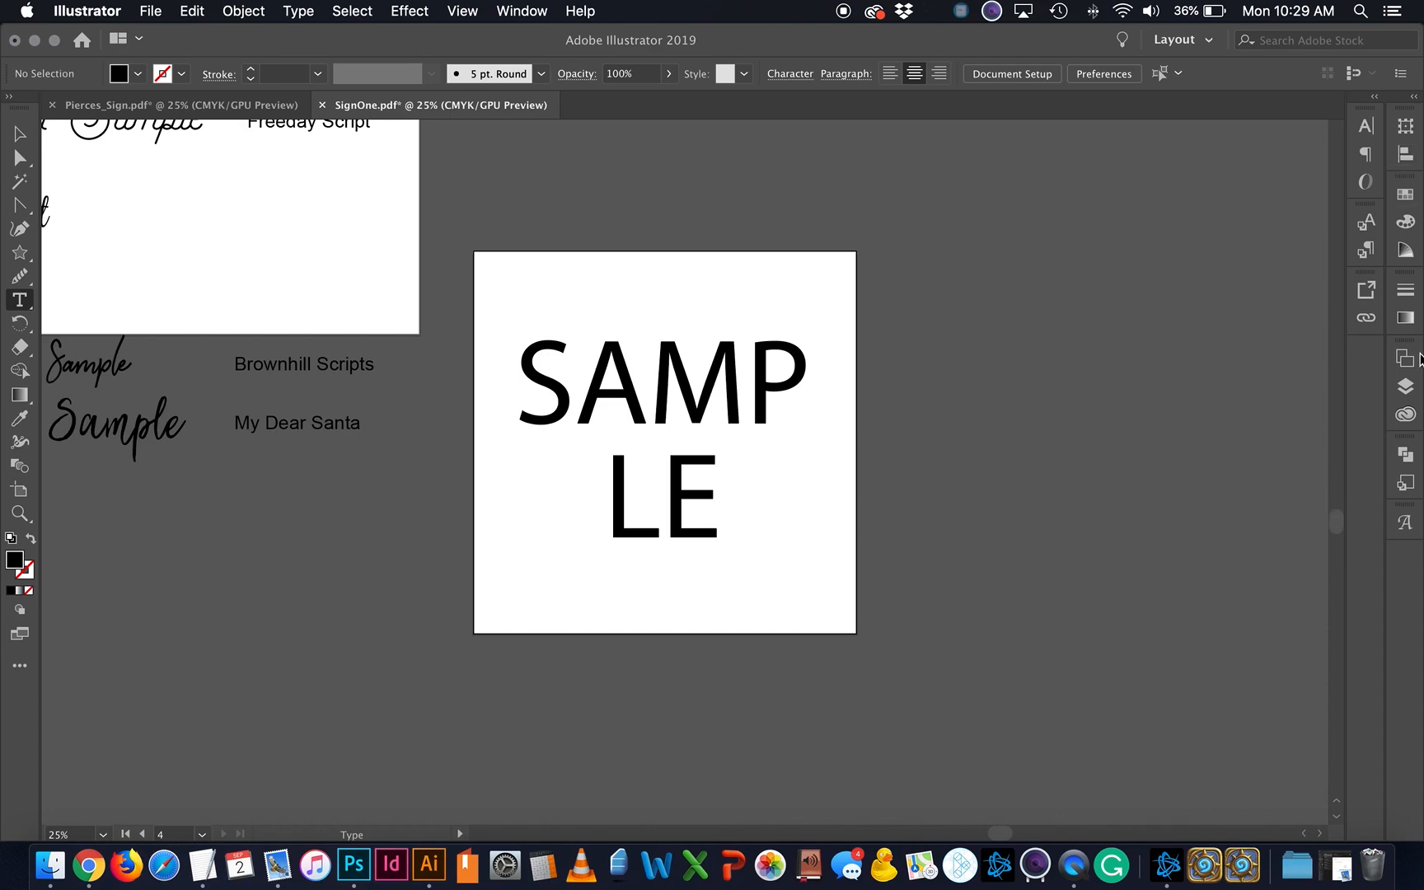
Step: Set the SAMPLE text in Gobold Bold
click(19, 133)
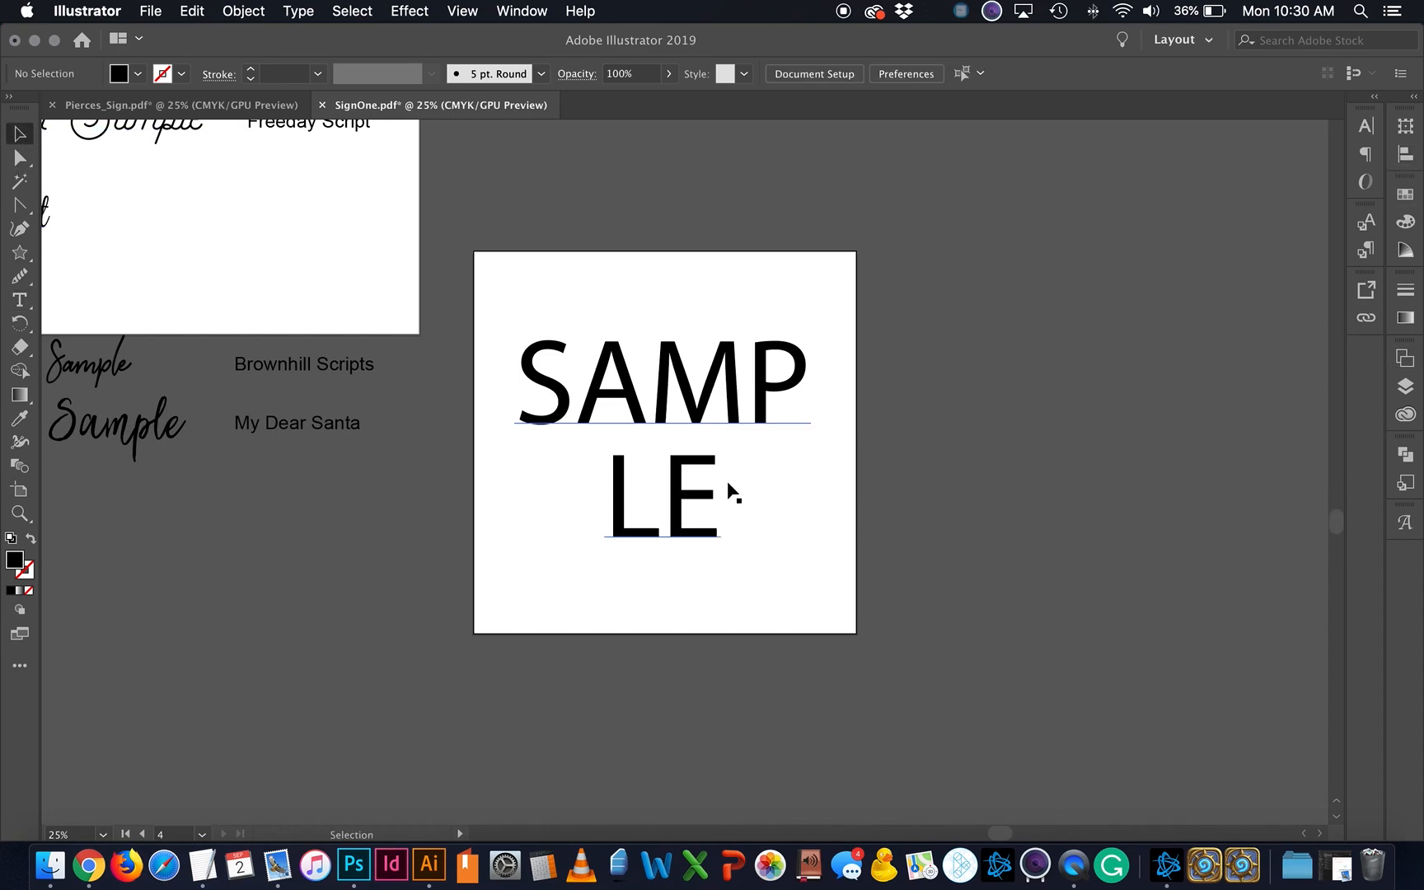
click(689, 422)
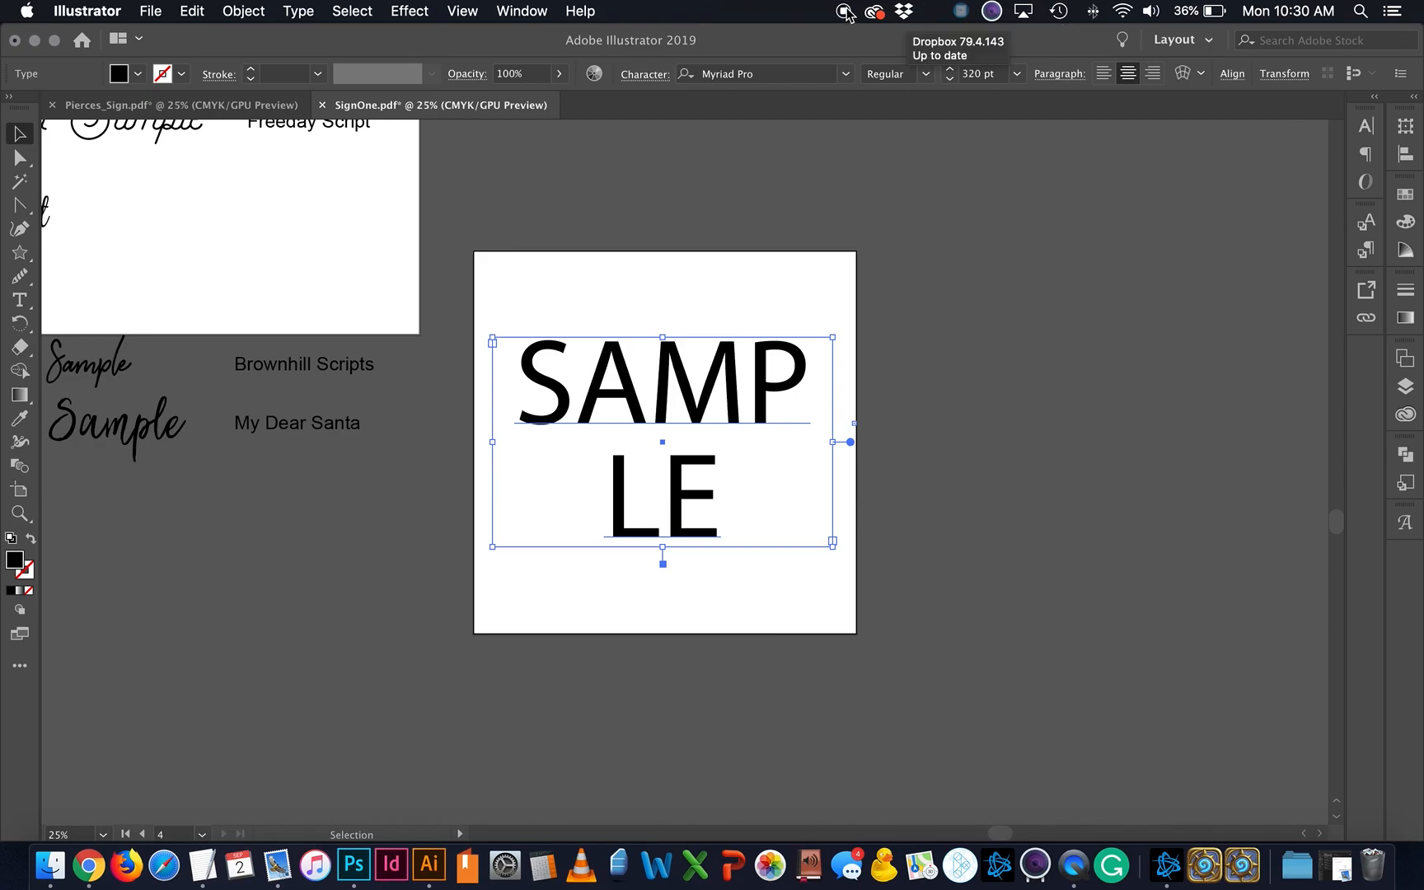
click(1366, 125)
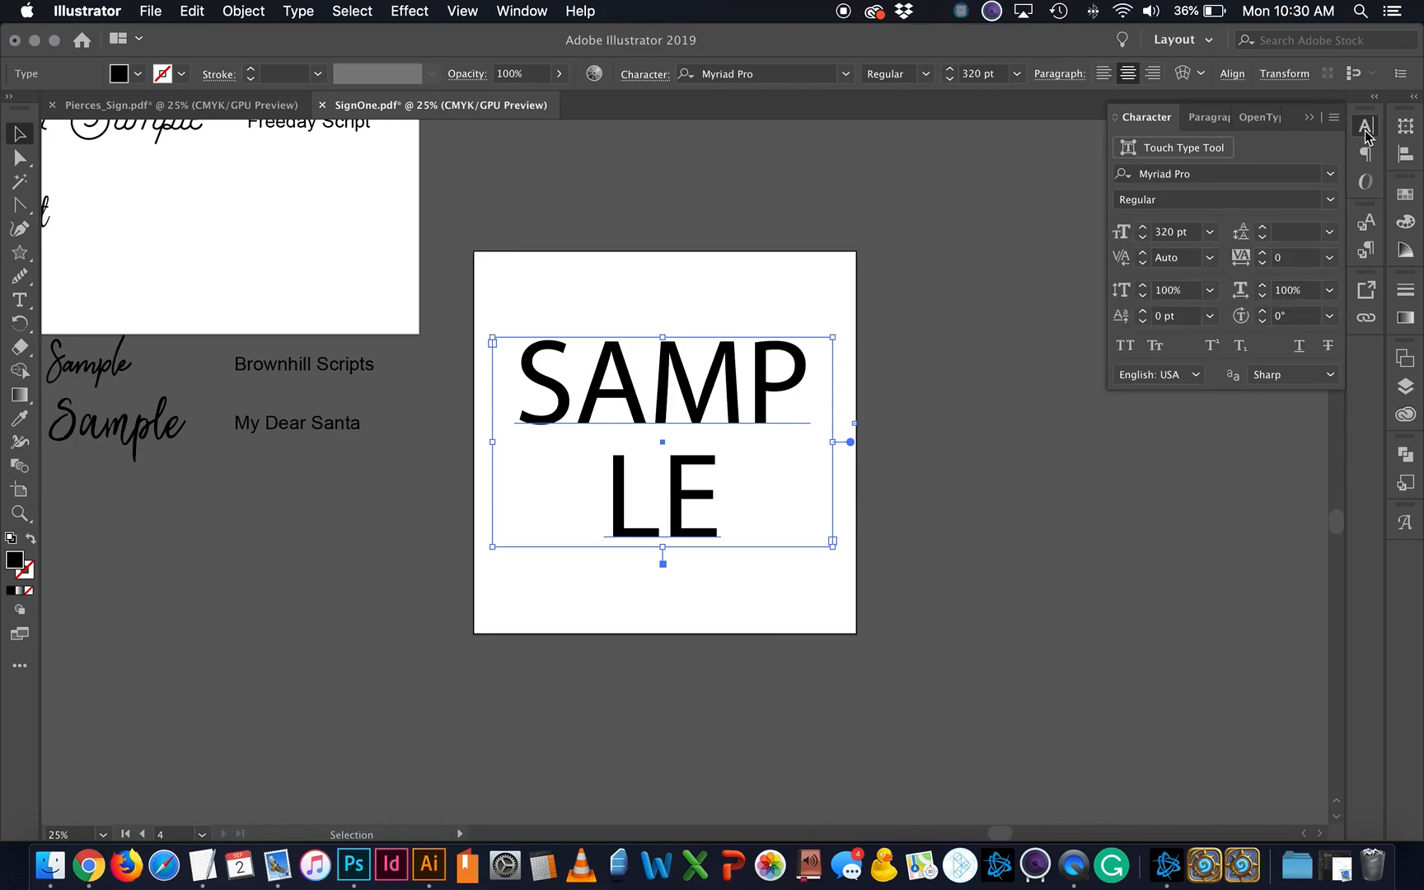
click(1331, 174)
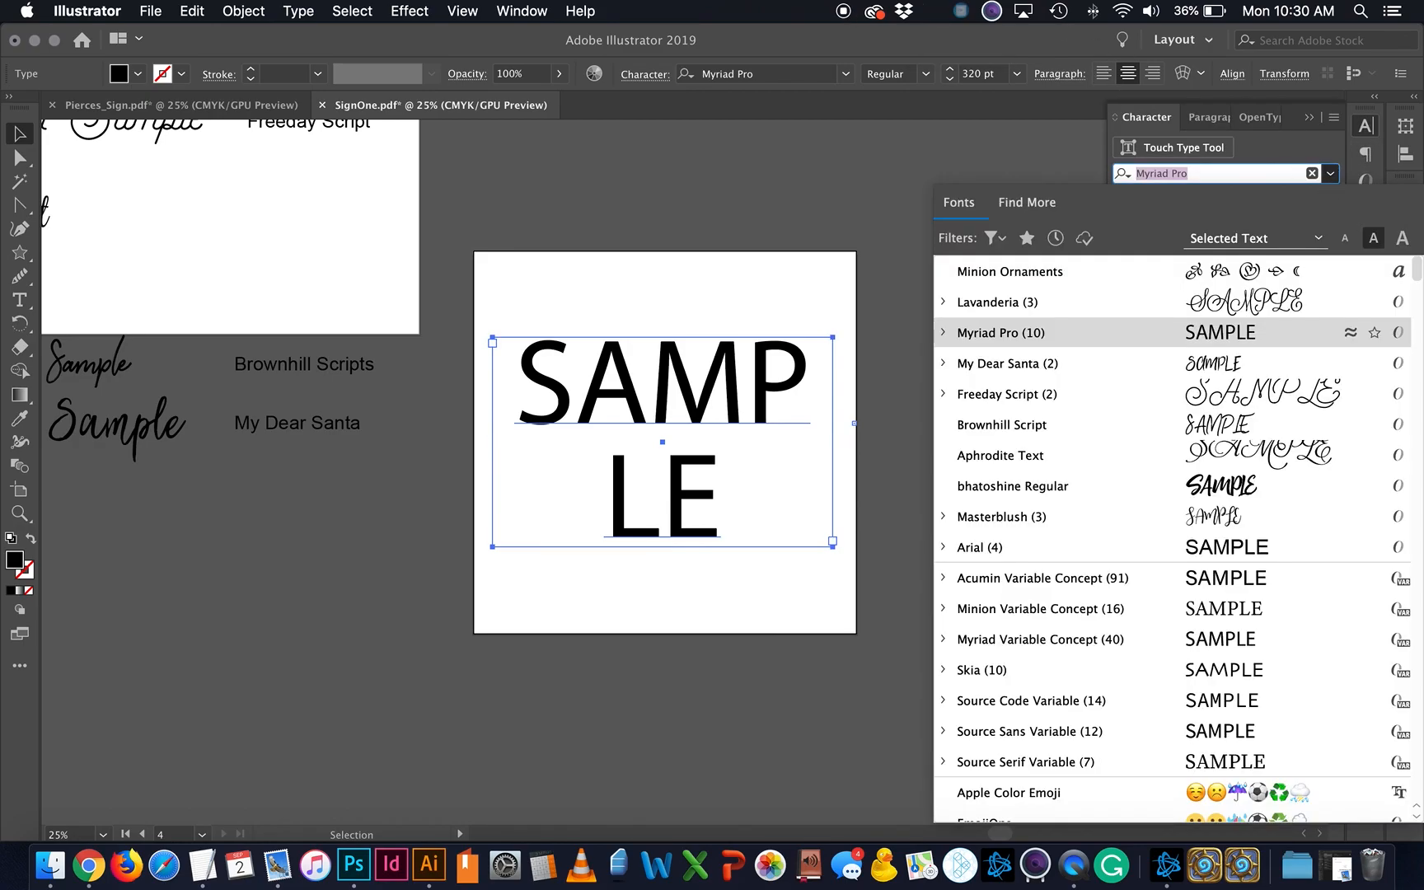
text(go)
key(Down)
key(Return)
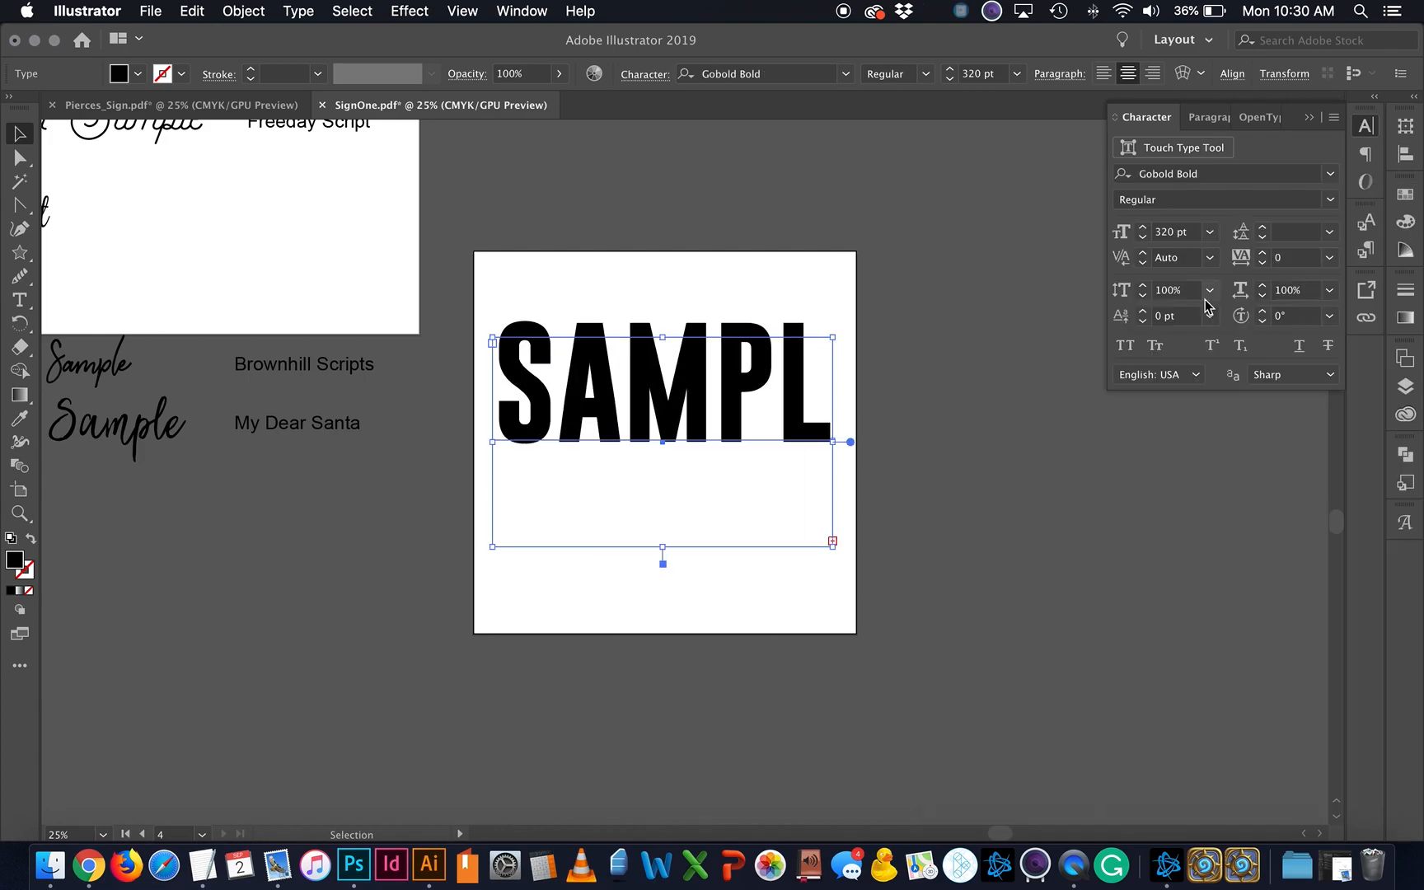
Step: Fit SAMPLE on one line at 250 pt and move it lower-left
drag(830, 444, 921, 442)
drag(820, 407, 797, 470)
click(1144, 238)
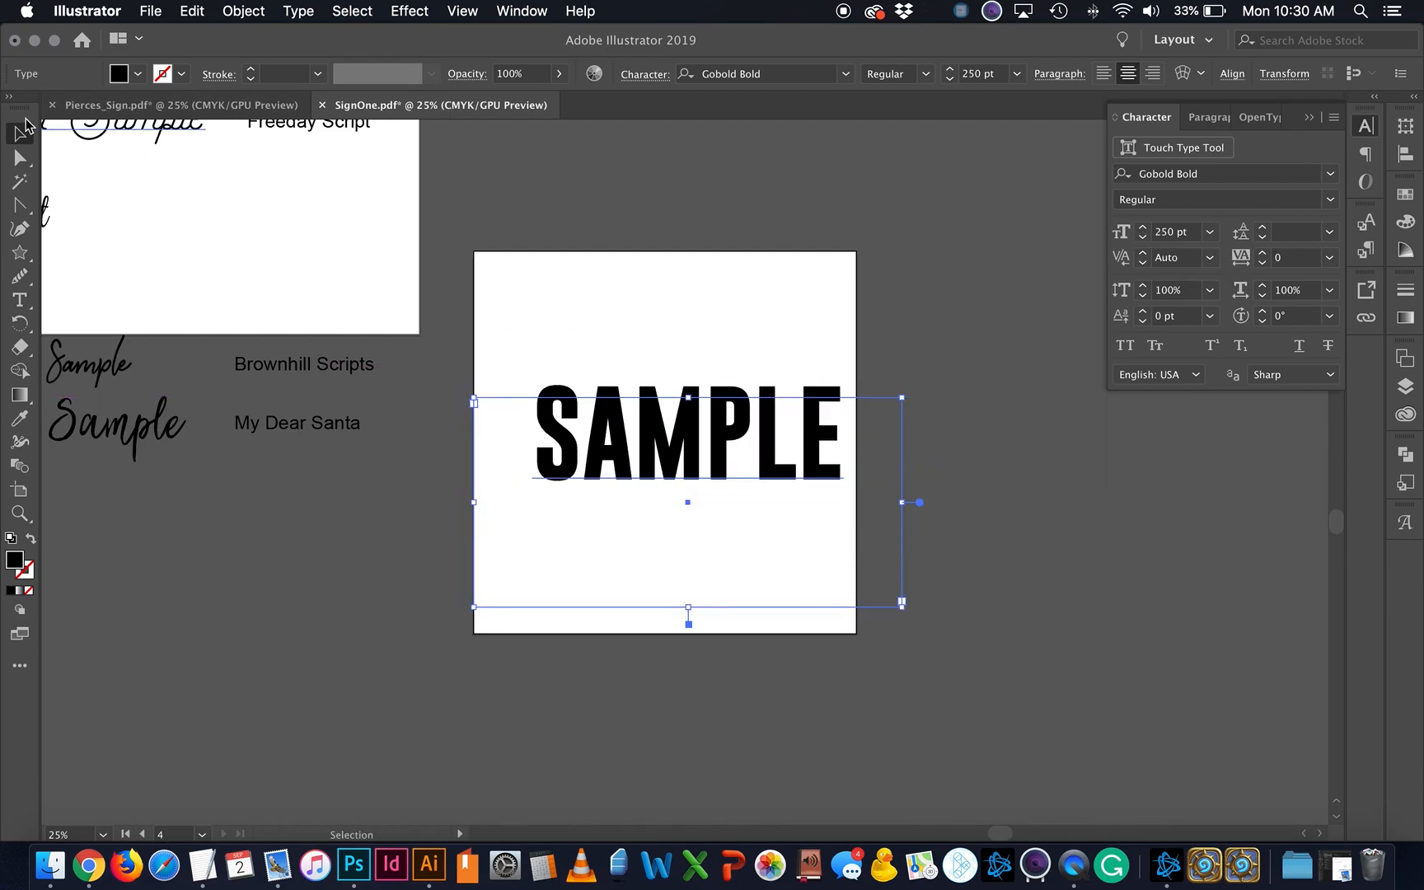
click(612, 667)
drag(717, 459, 702, 487)
click(808, 556)
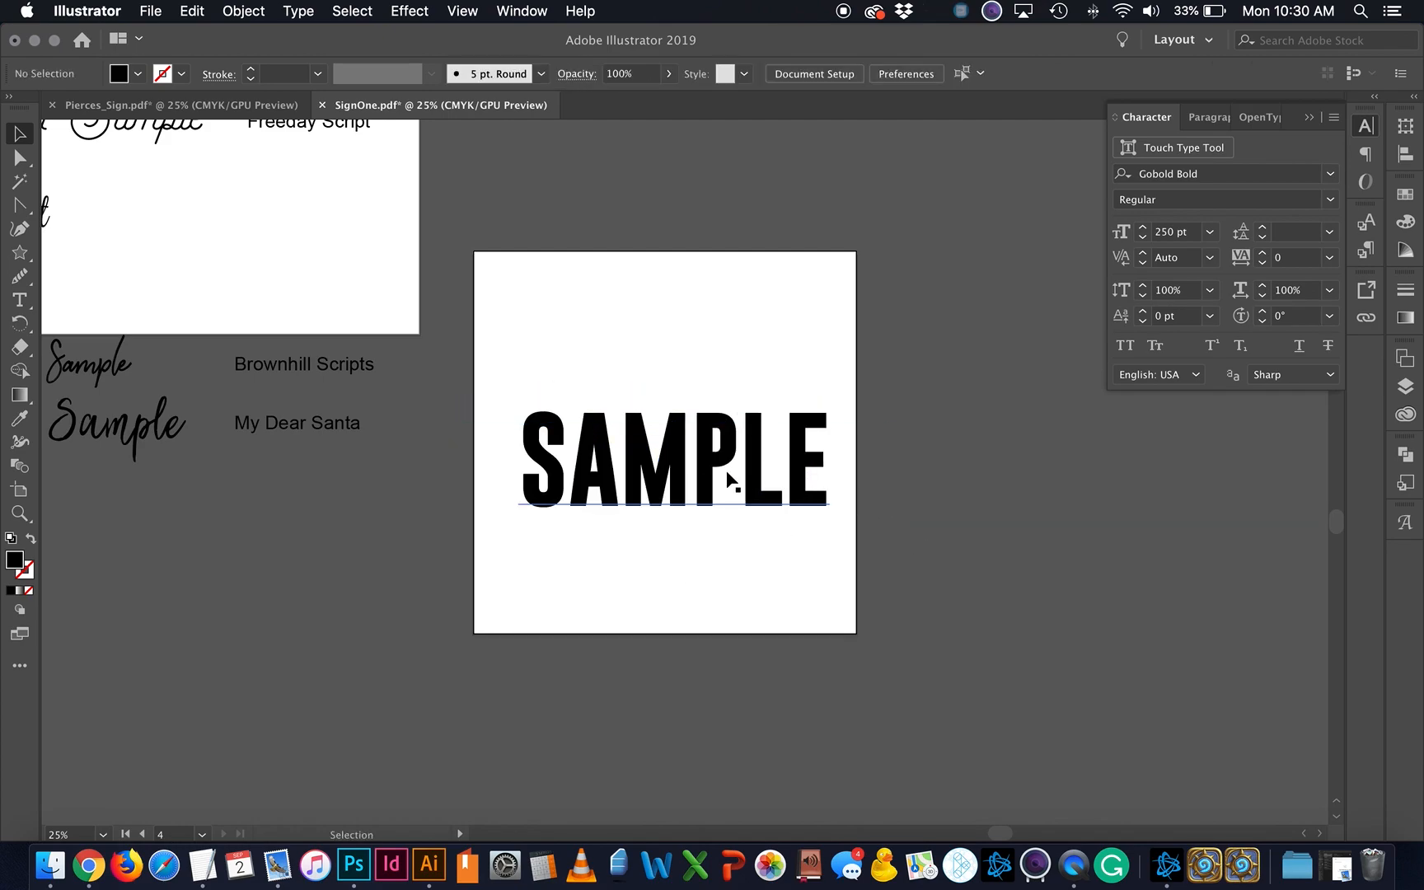
key(super+equal)
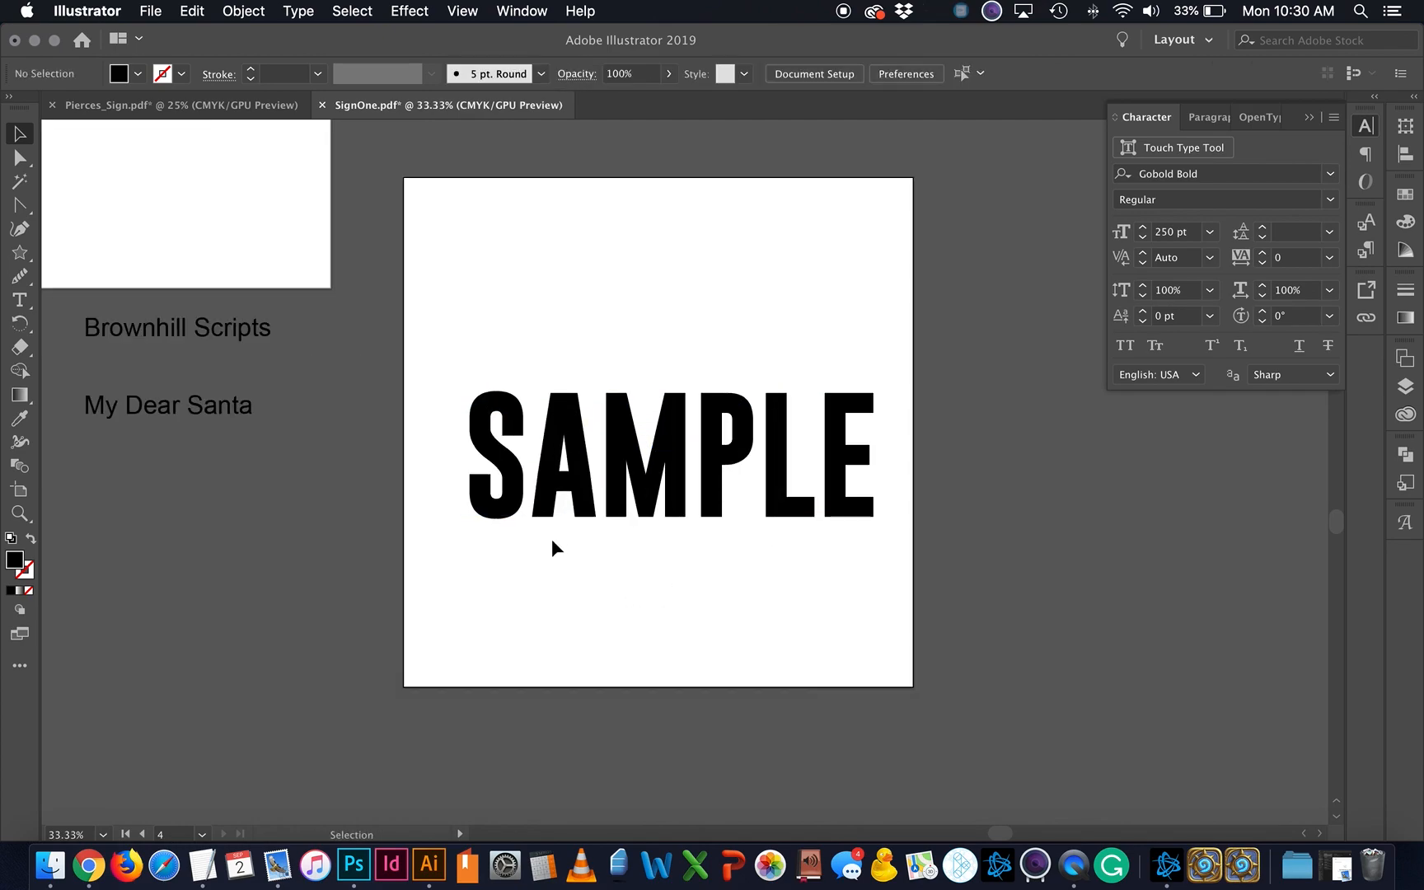
Step: Replace SAMPLE with a single S and set it to 900 pt
click(690, 500)
double_click(686, 493)
text(S)
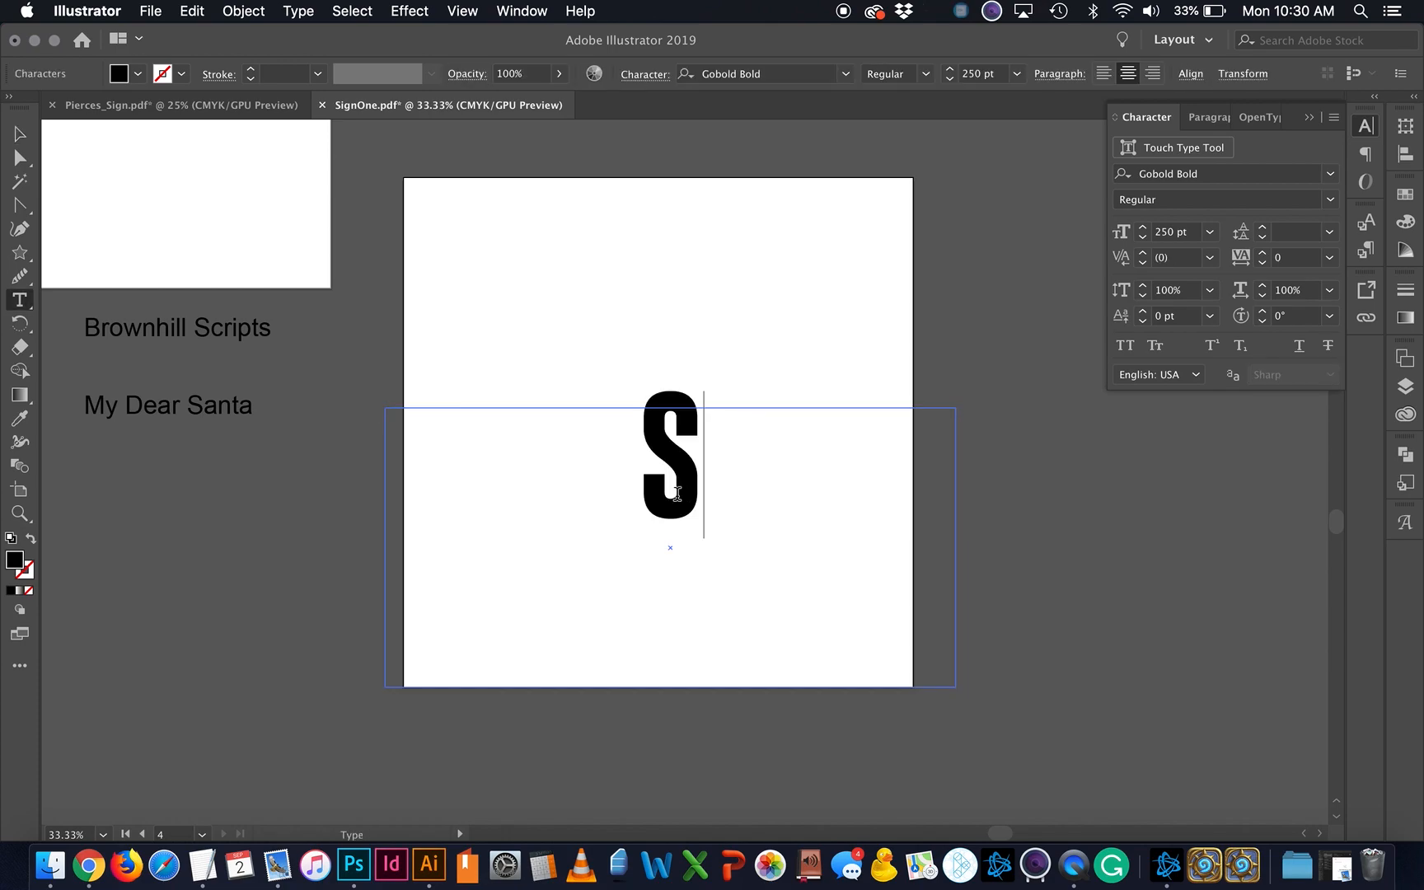
key(Escape)
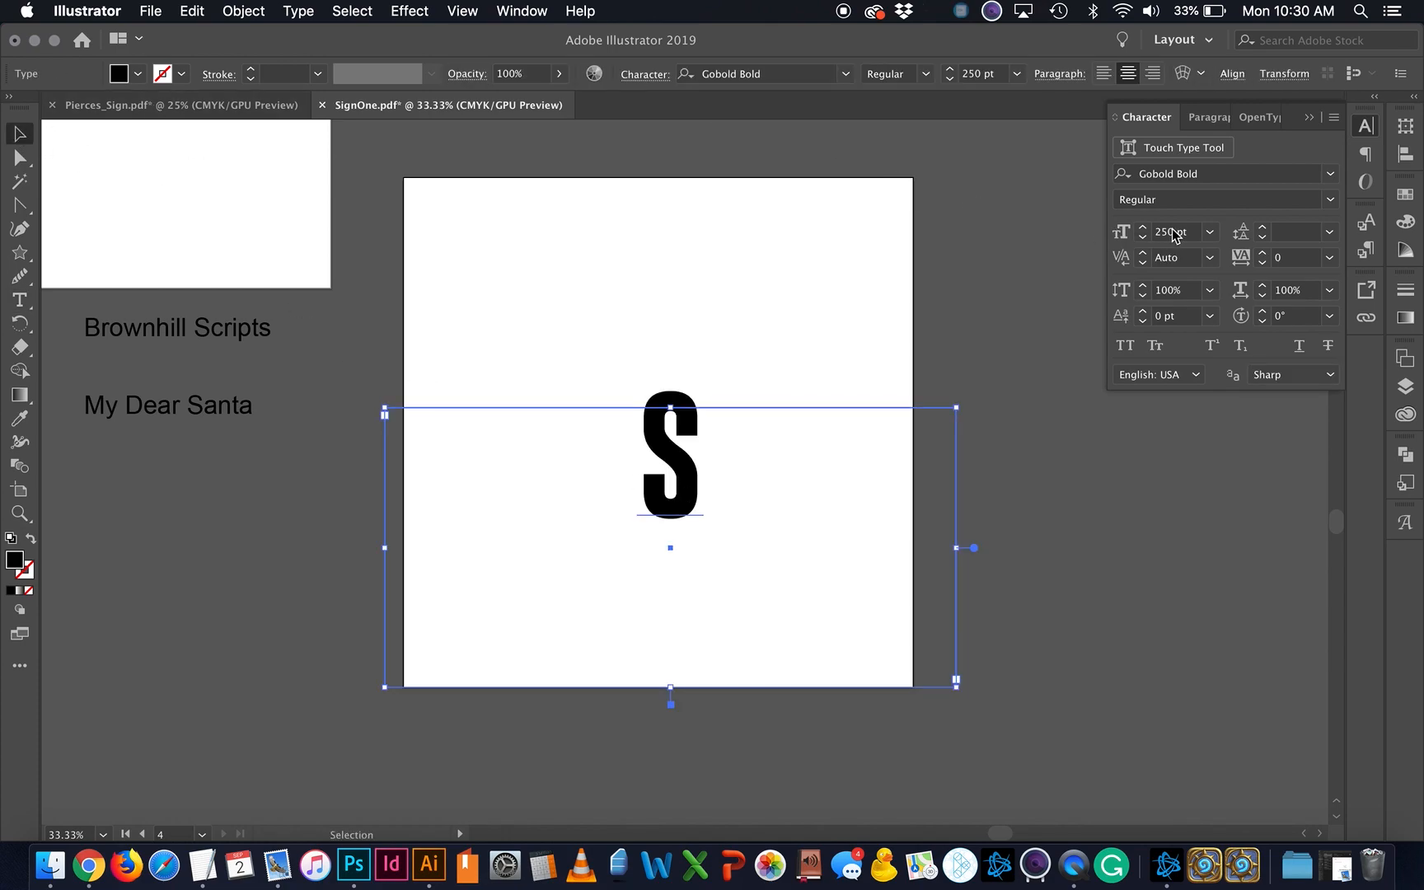
shift+click(1143, 228)
shift+click(1143, 228)
shift+click(1144, 228)
shift+click(1144, 228)
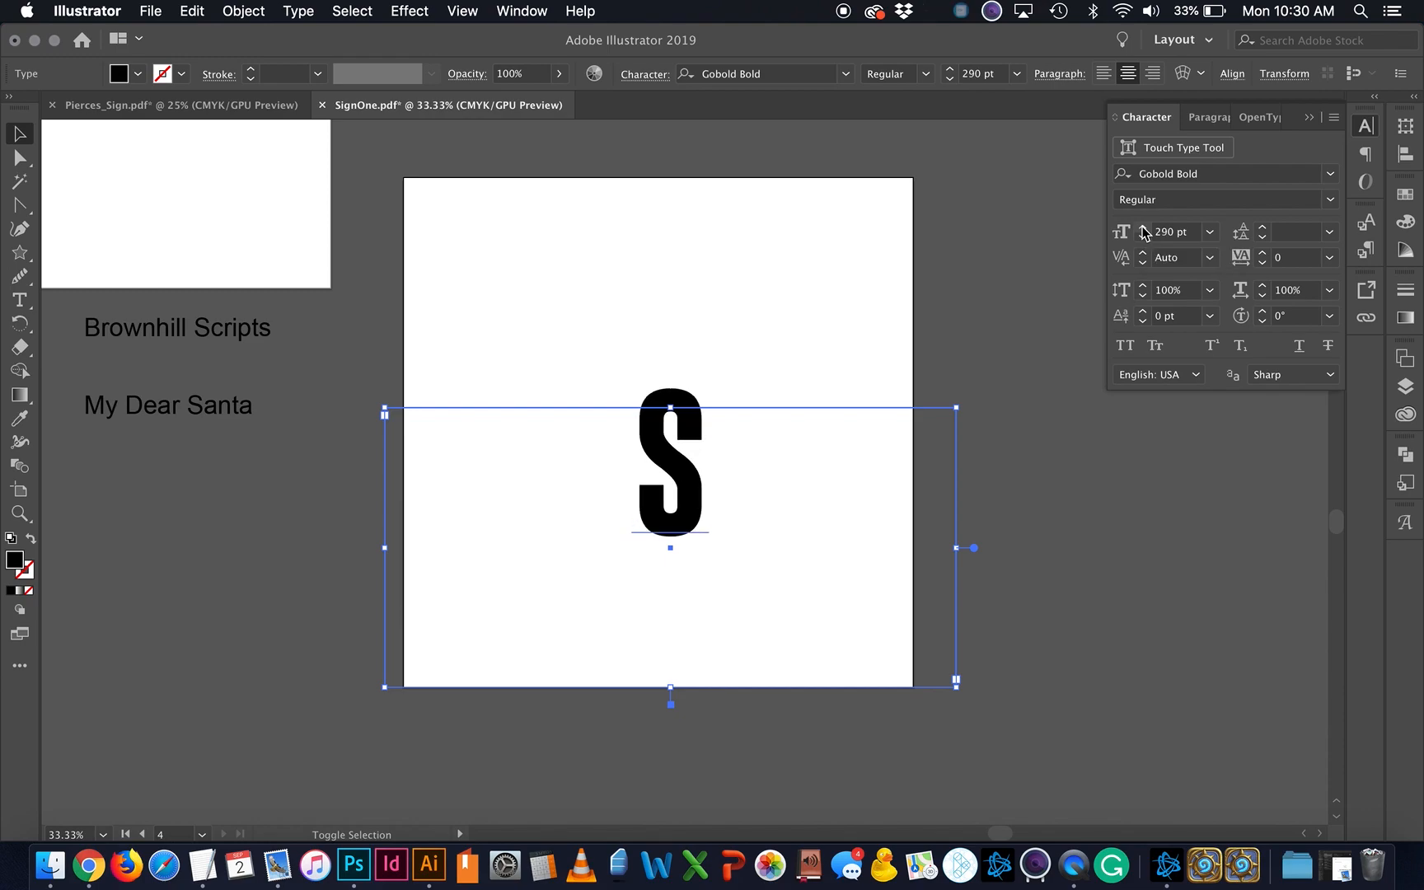
shift+click(1144, 228)
shift+click(1144, 229)
shift+click(1143, 228)
shift+click(1143, 228)
shift+click(1144, 228)
shift+click(1144, 229)
shift+click(1143, 229)
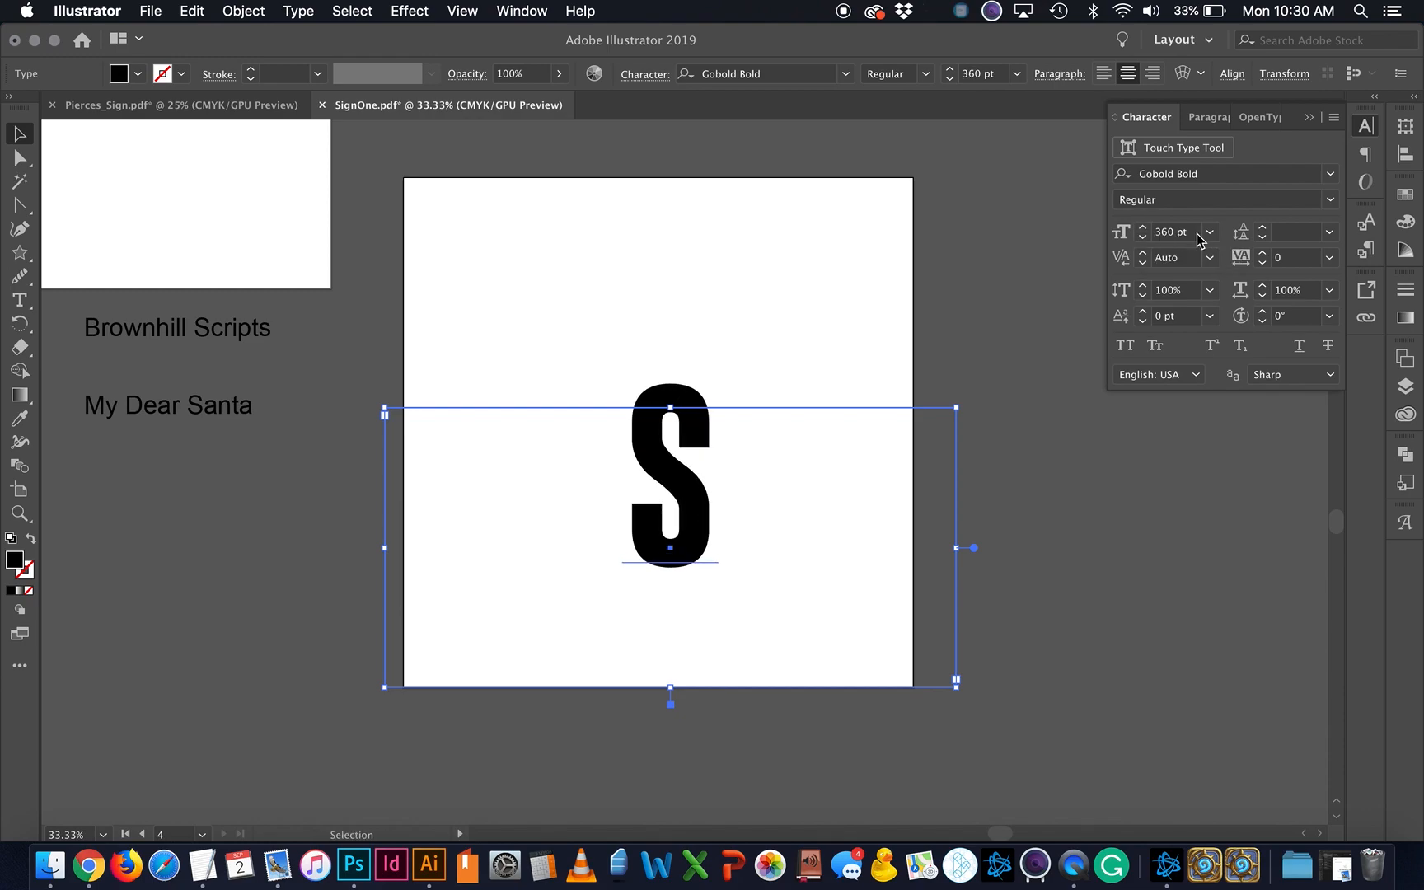
key(Return)
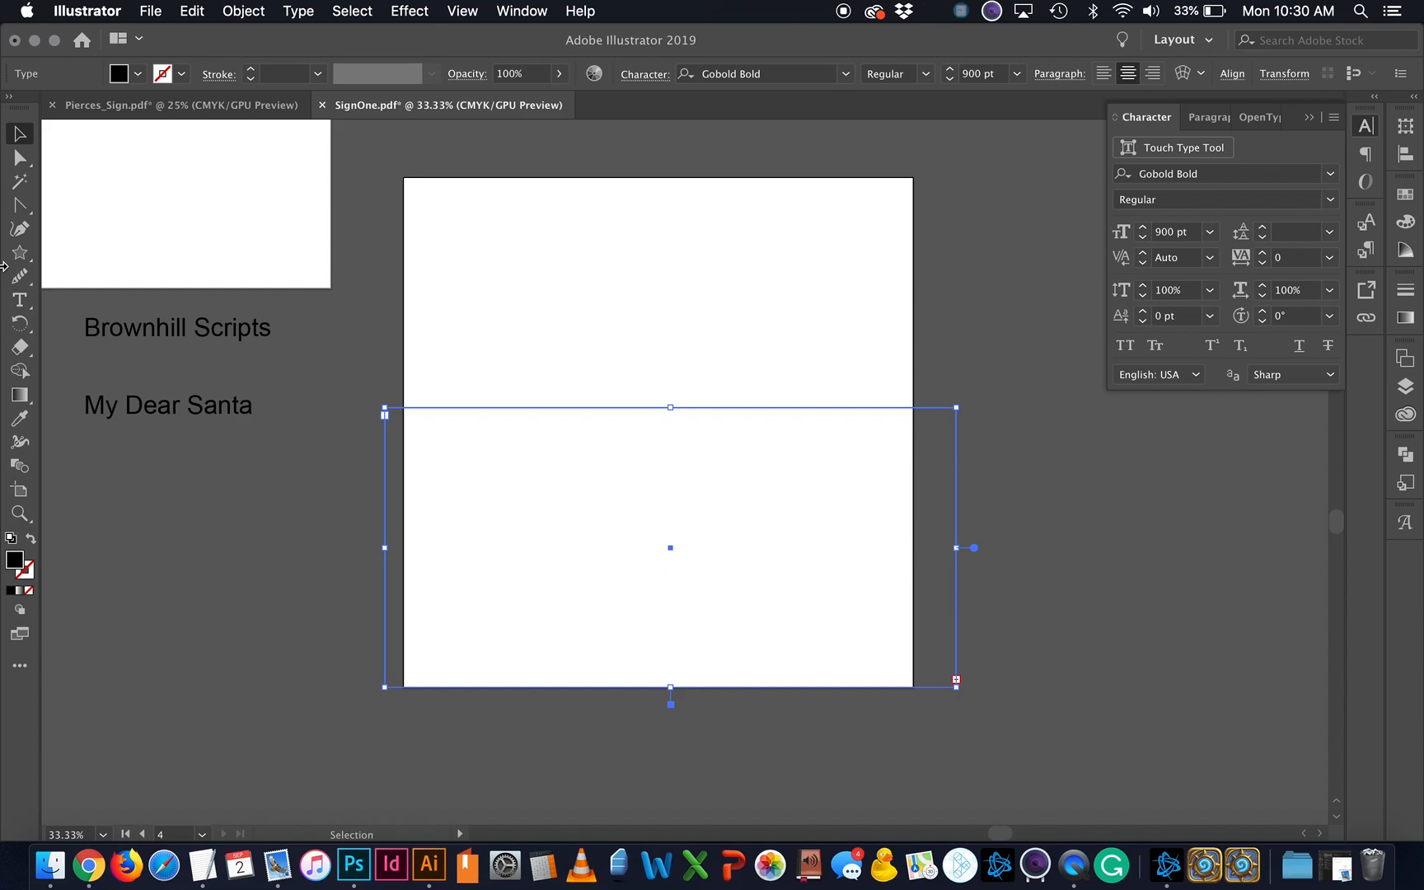
Step: Enlarge the text box, position the S on the artboard and create outlines
drag(675, 407, 675, 190)
drag(725, 238, 716, 303)
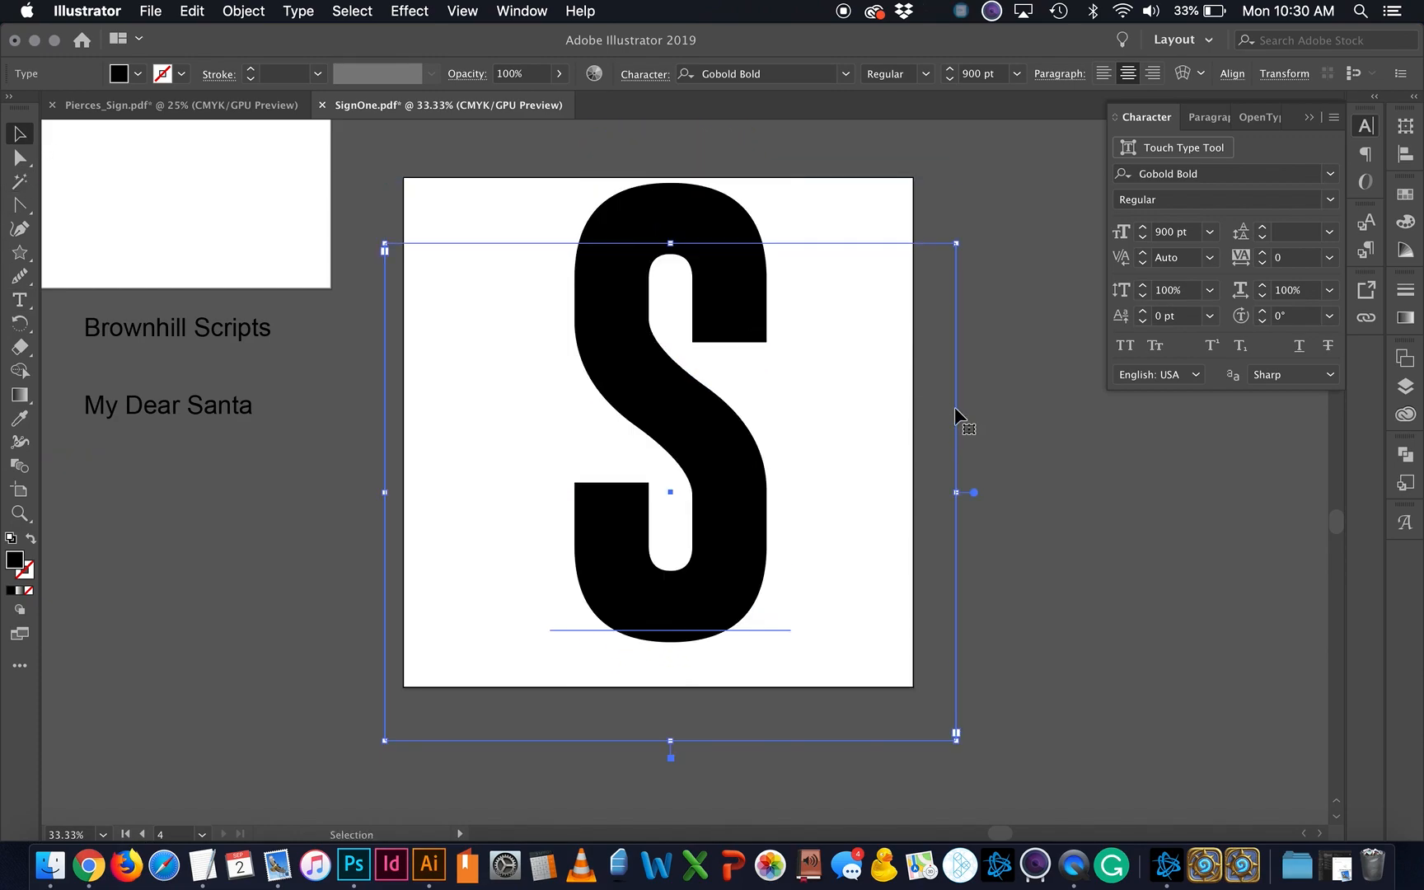
click(824, 497)
click(706, 468)
click(296, 11)
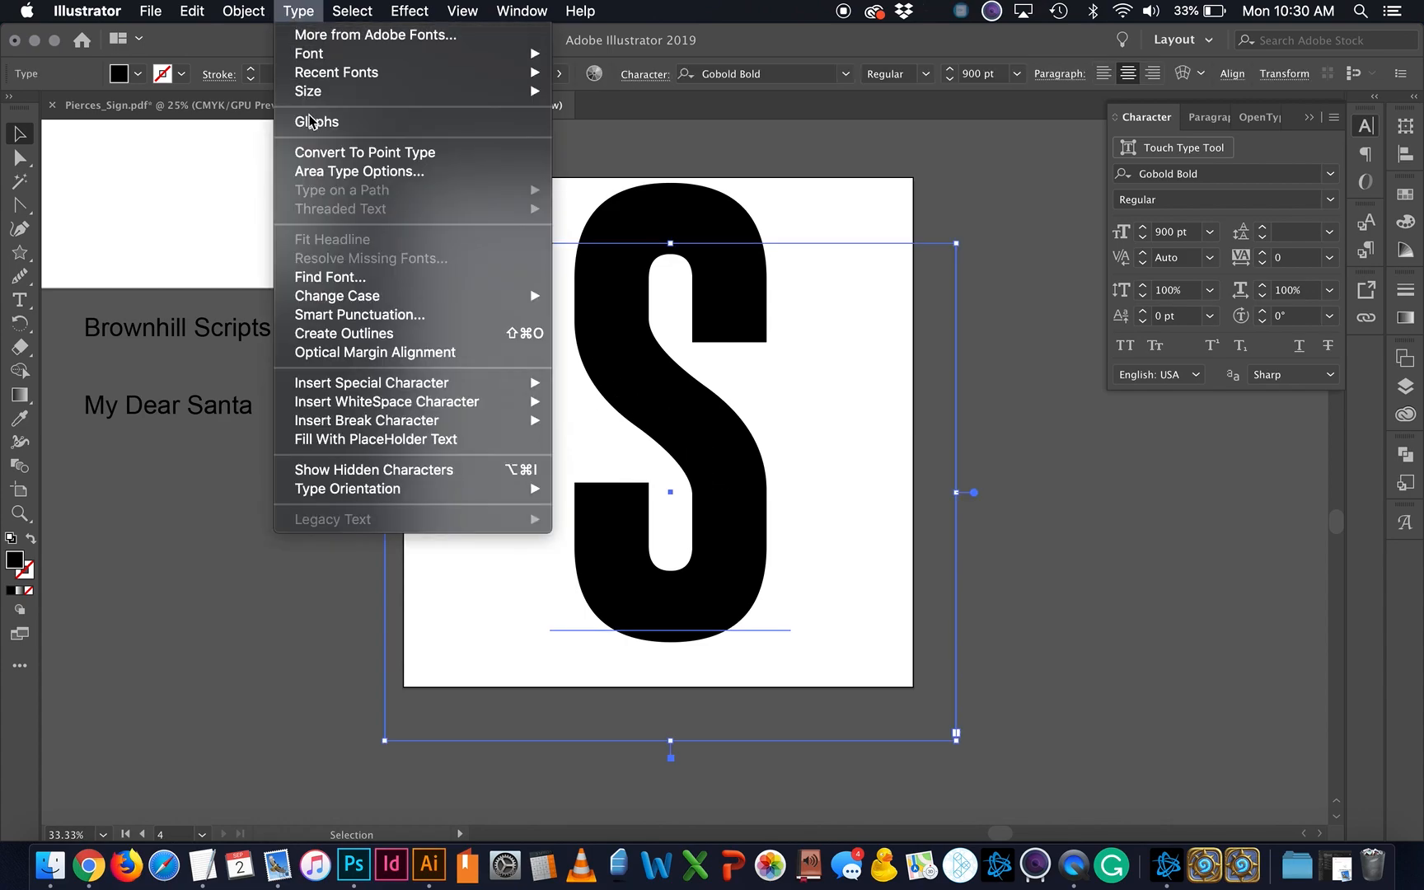
click(347, 333)
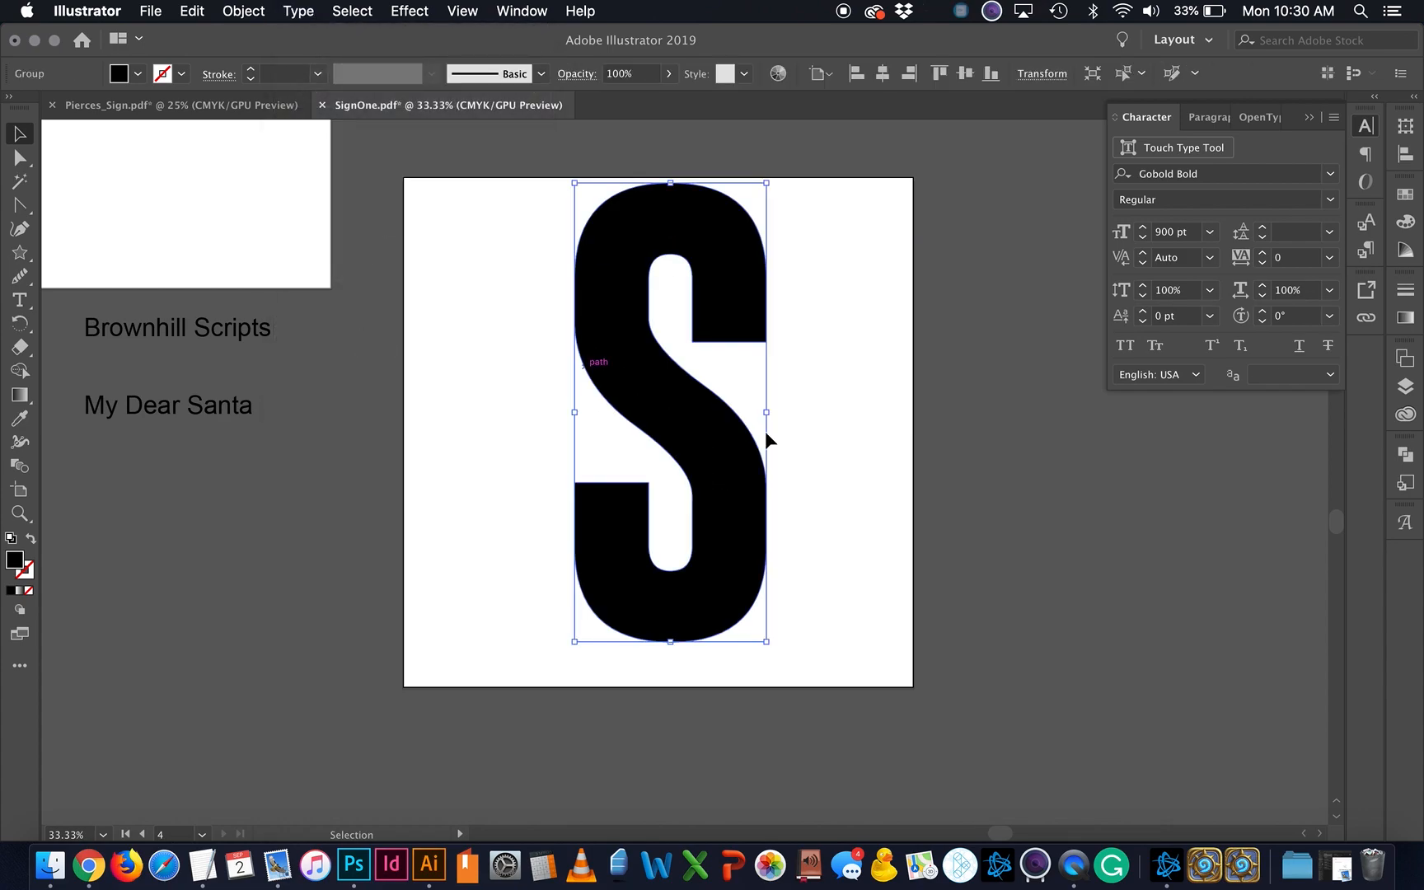
drag(733, 482, 733, 491)
click(858, 540)
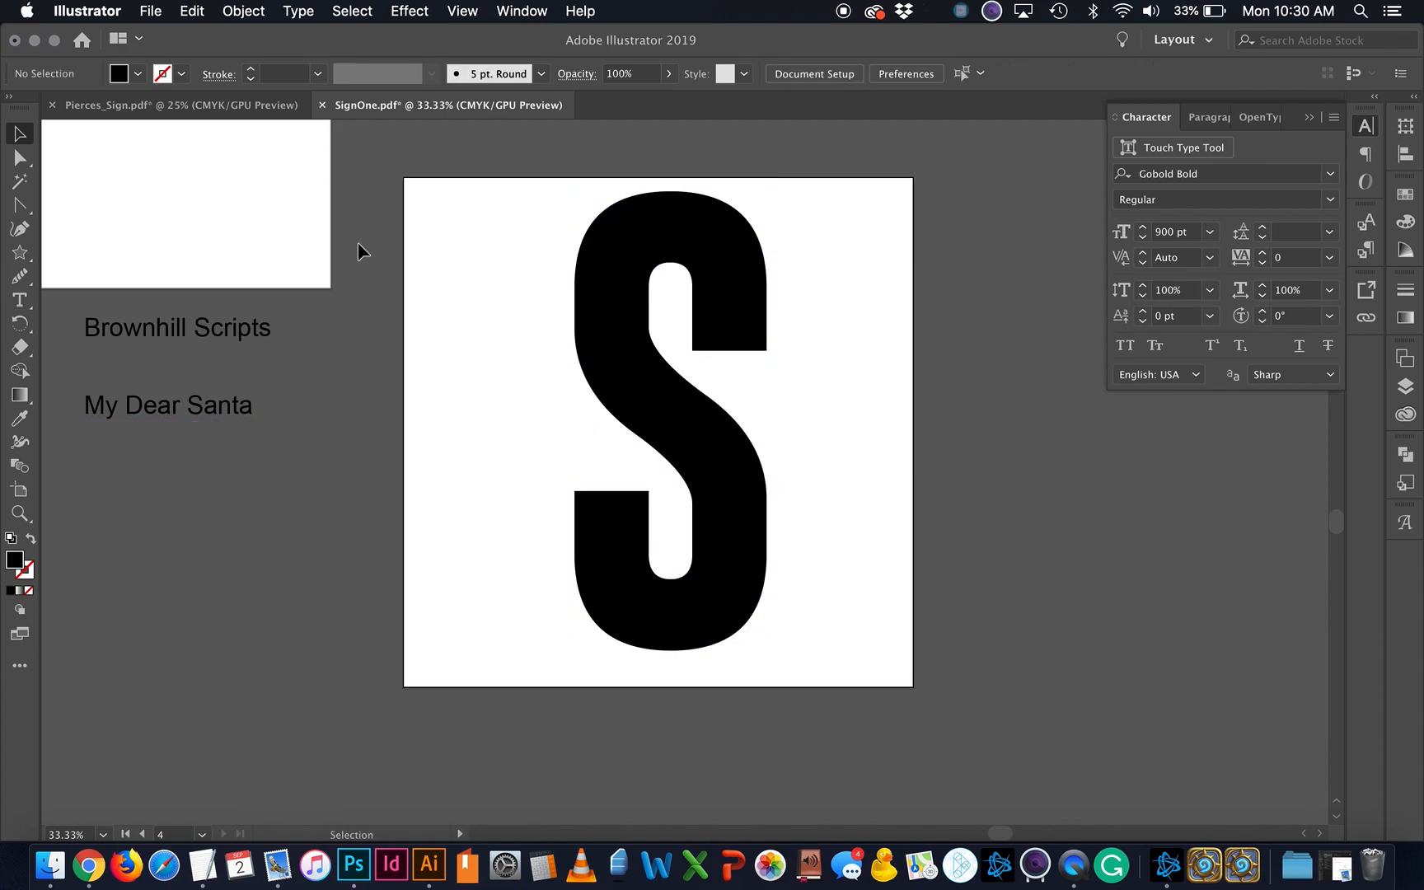
Step: Copy the 120 pt bhatoshine 'Text Sample' line and paste it across the S
scroll(227, 325, up, 8)
scroll(226, 325, left, 10)
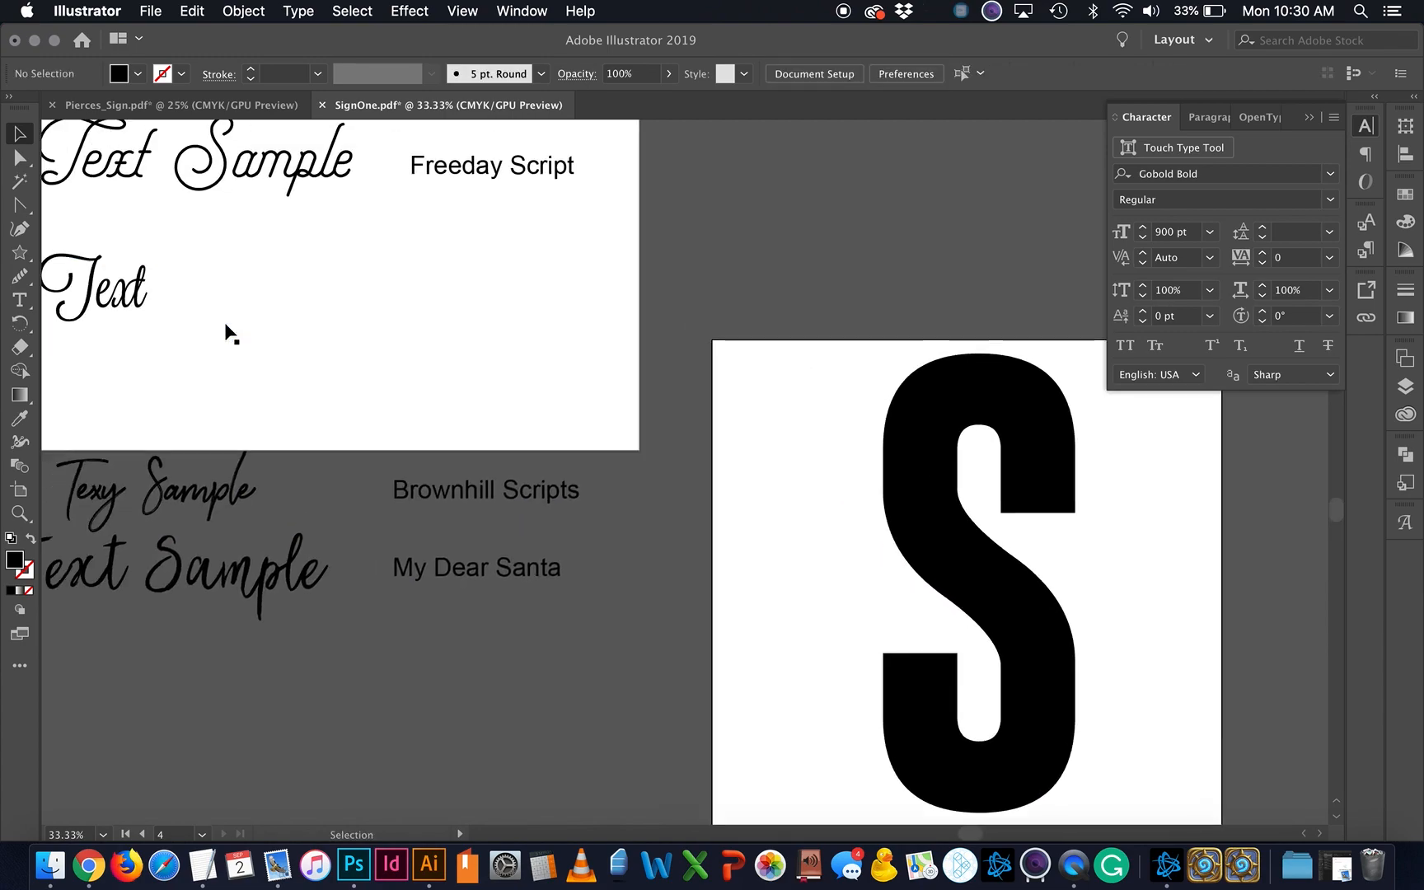
scroll(232, 334, up, 5)
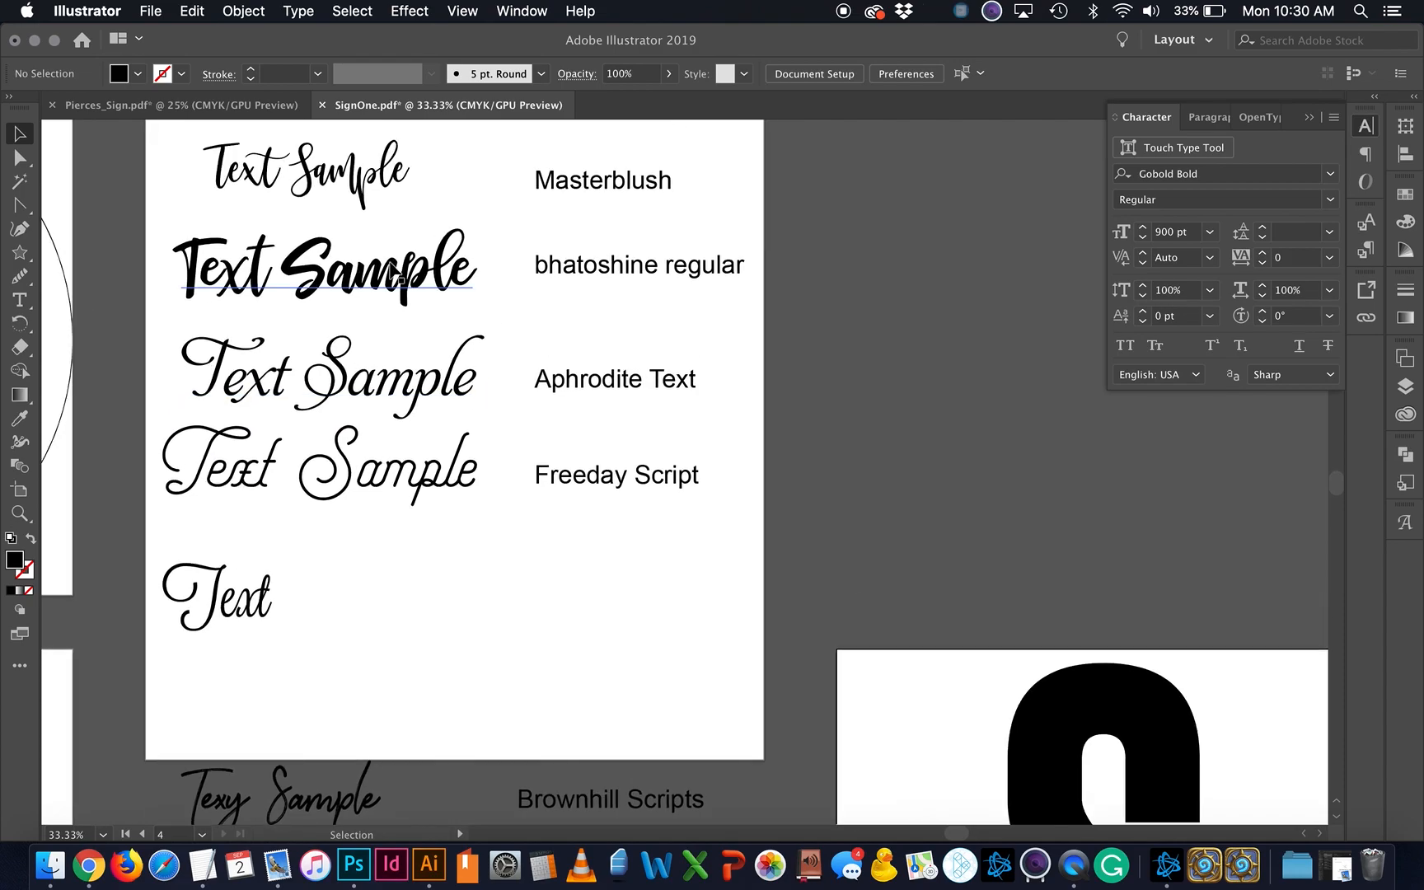
click(390, 270)
scroll(874, 468, down, 9)
scroll(874, 468, right, 10)
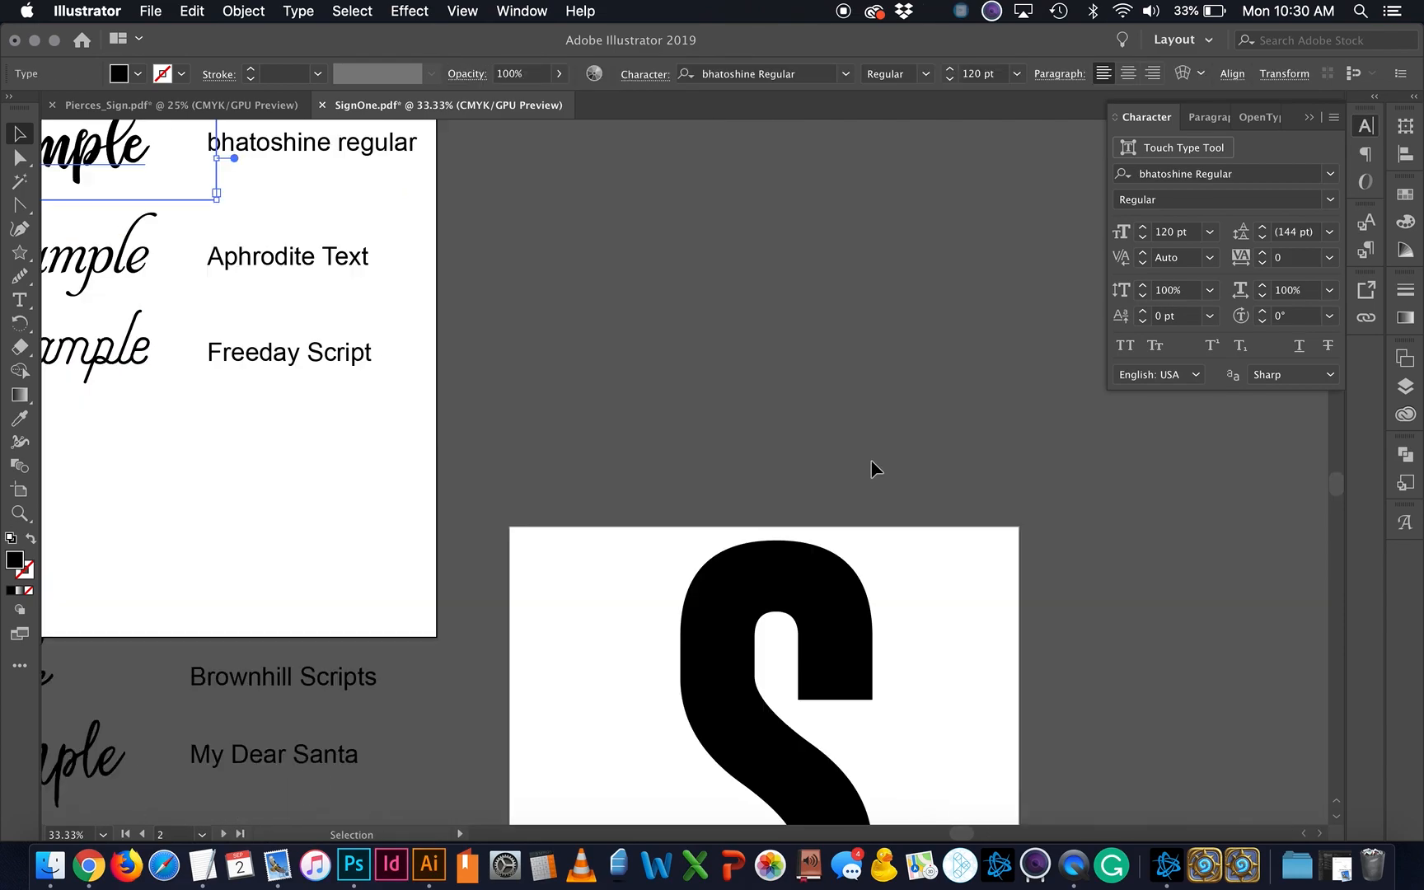
scroll(872, 463, down, 1)
scroll(872, 463, left, 1)
click(854, 527)
key(super+v)
drag(779, 509, 789, 578)
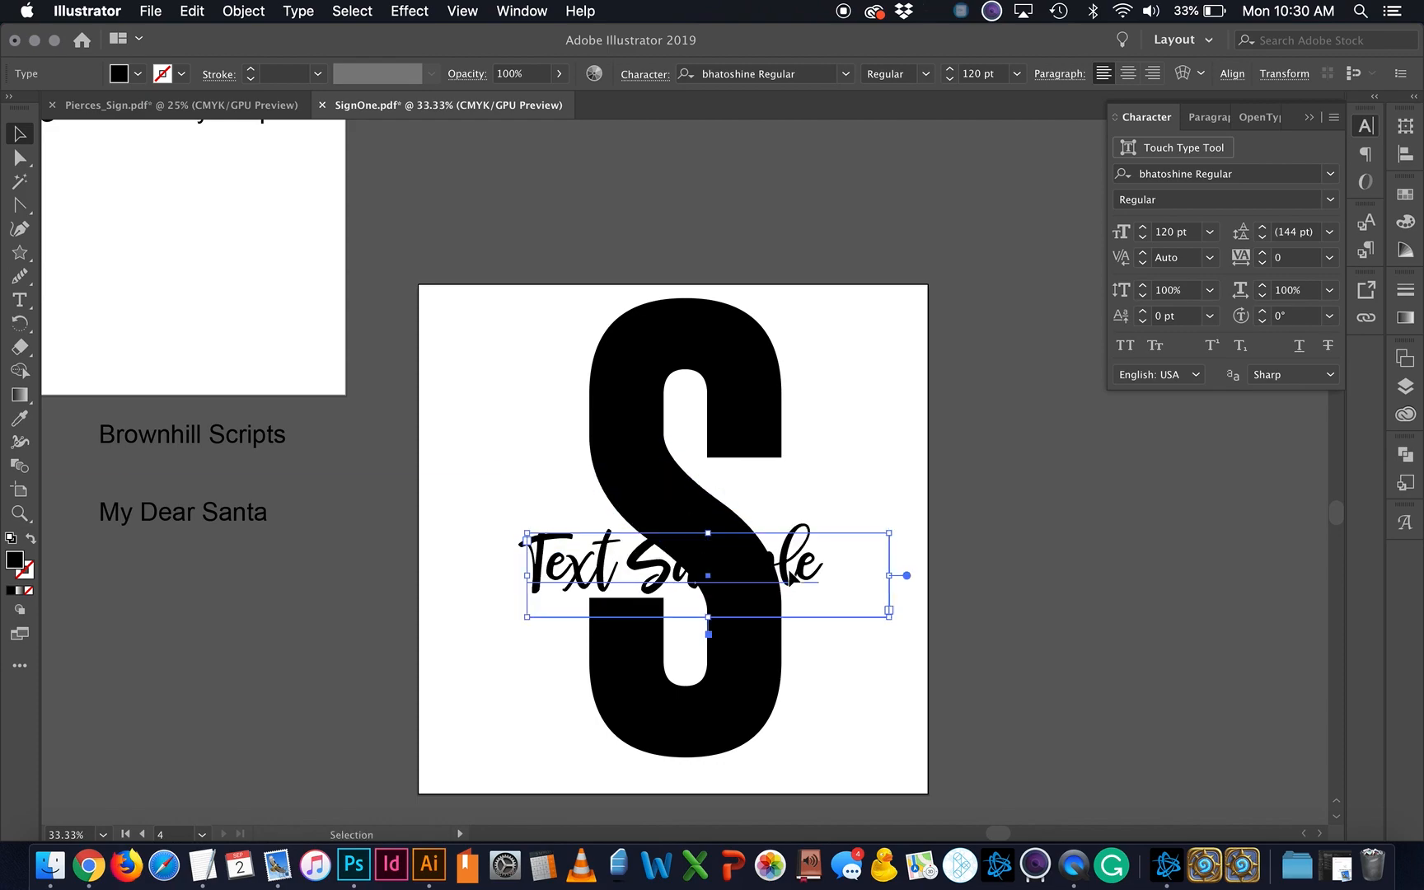
Step: Colour the Text Sample lettering blue and widen its text box
click(1408, 193)
click(1253, 249)
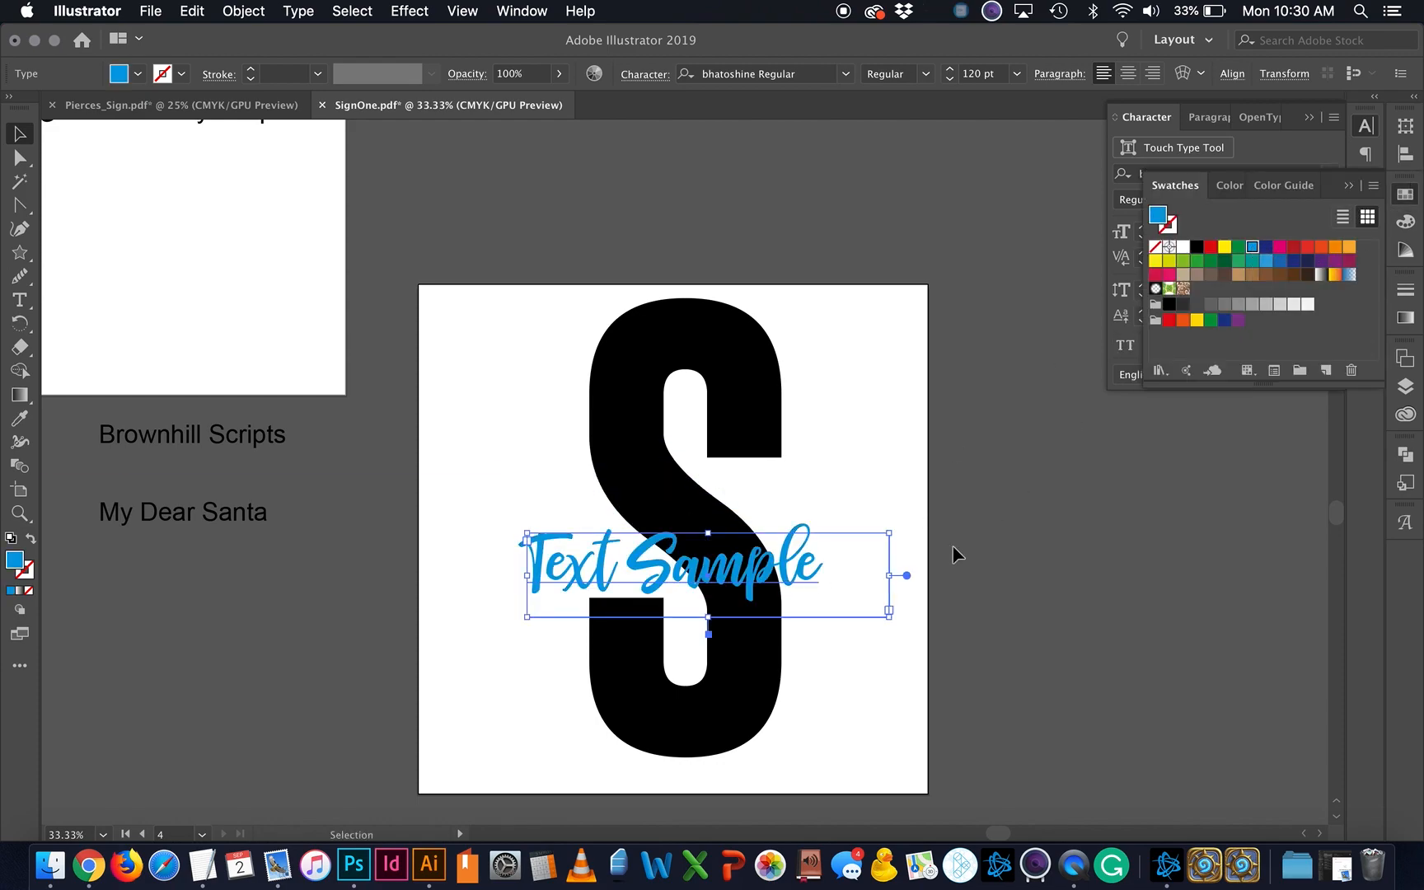
click(828, 651)
click(778, 573)
drag(890, 534, 986, 510)
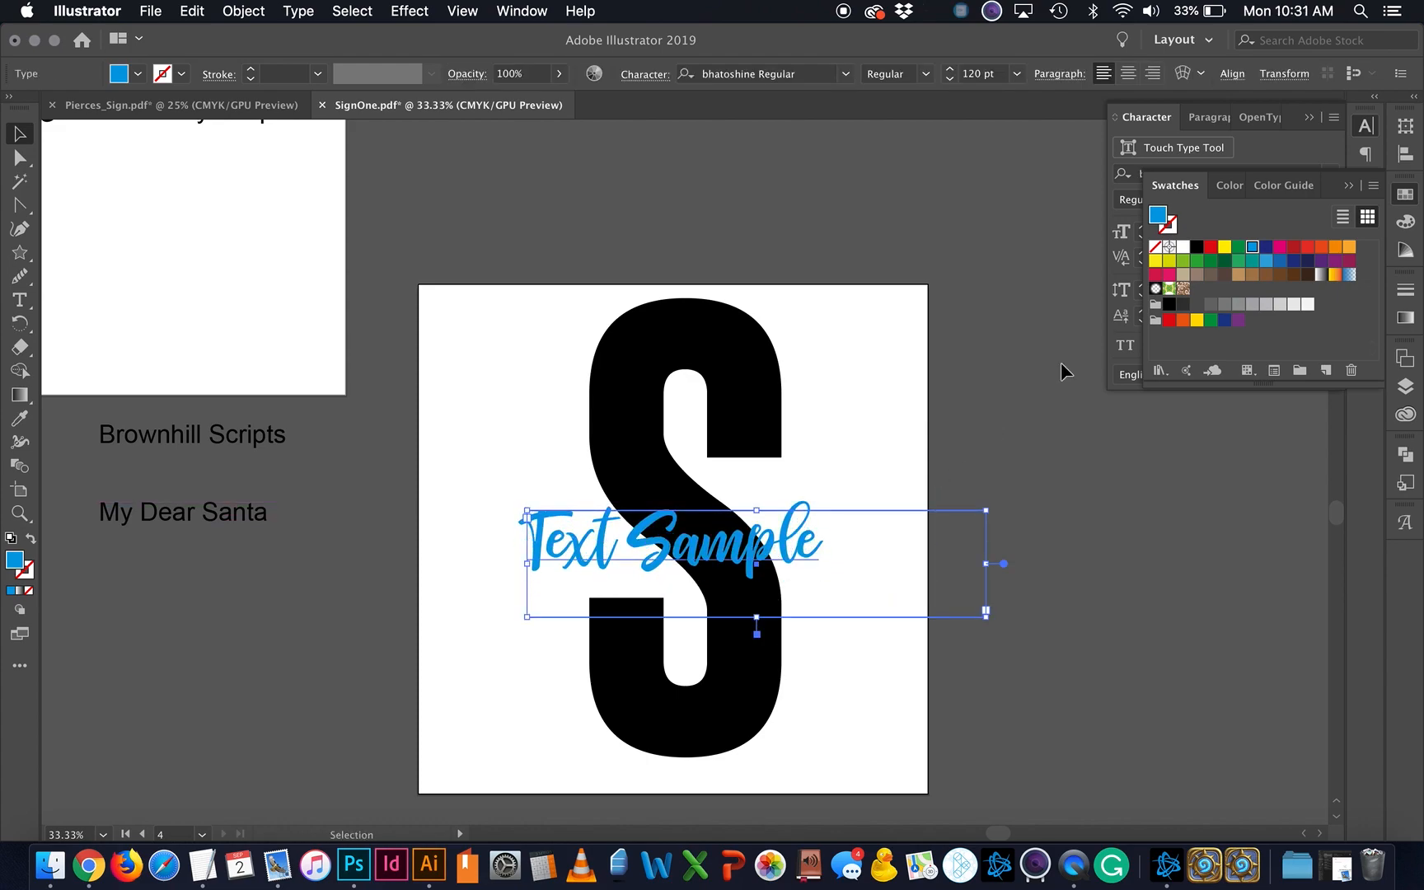
Step: Set Text Sample to 180 pt and centre it over the S
click(1349, 188)
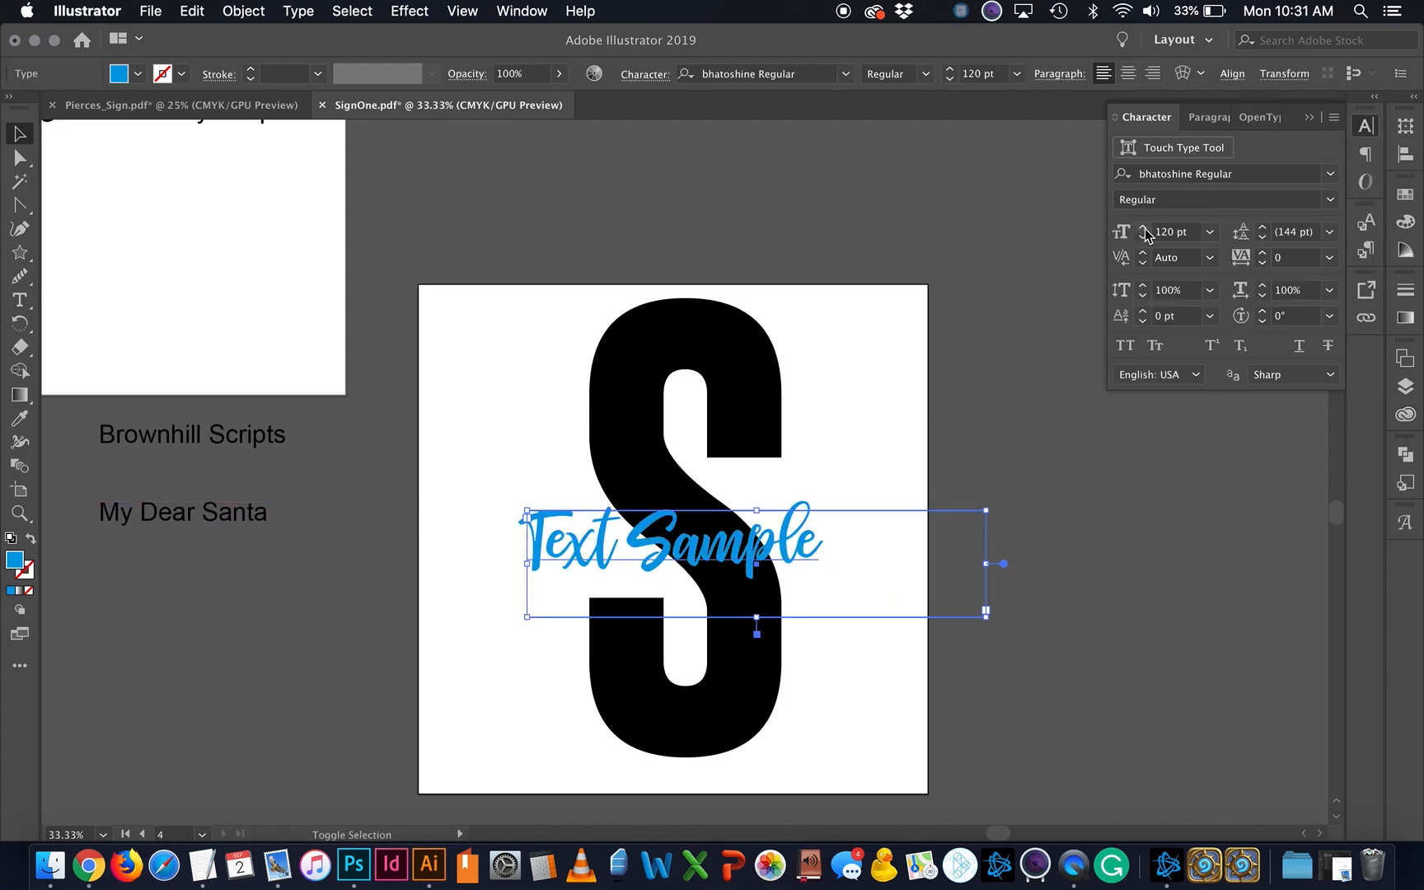
click(1143, 228)
click(1143, 228)
click(1143, 228)
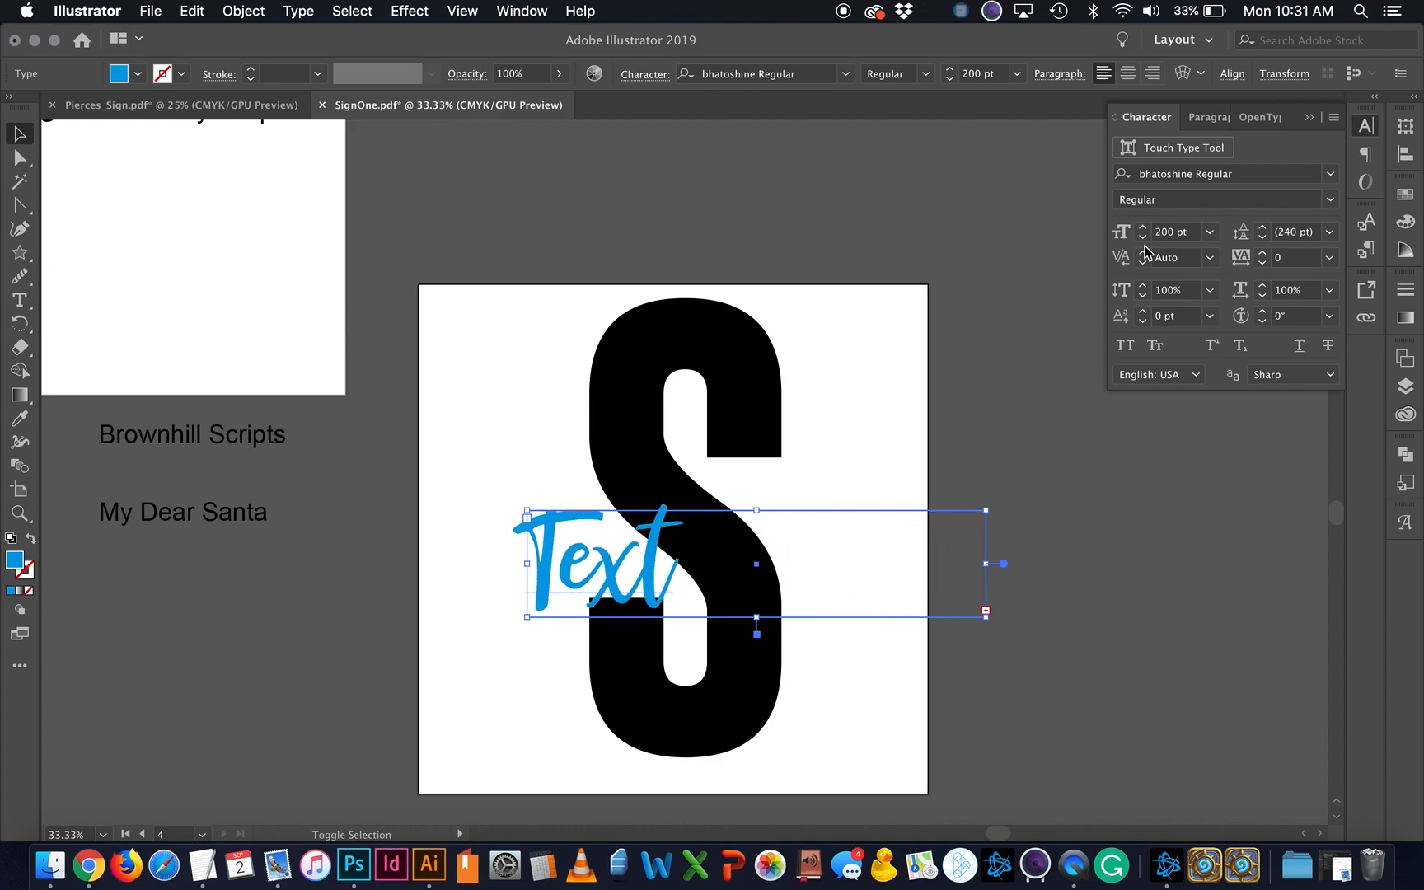
click(1143, 239)
right_click(872, 567)
click(802, 574)
drag(802, 575, 741, 558)
click(835, 653)
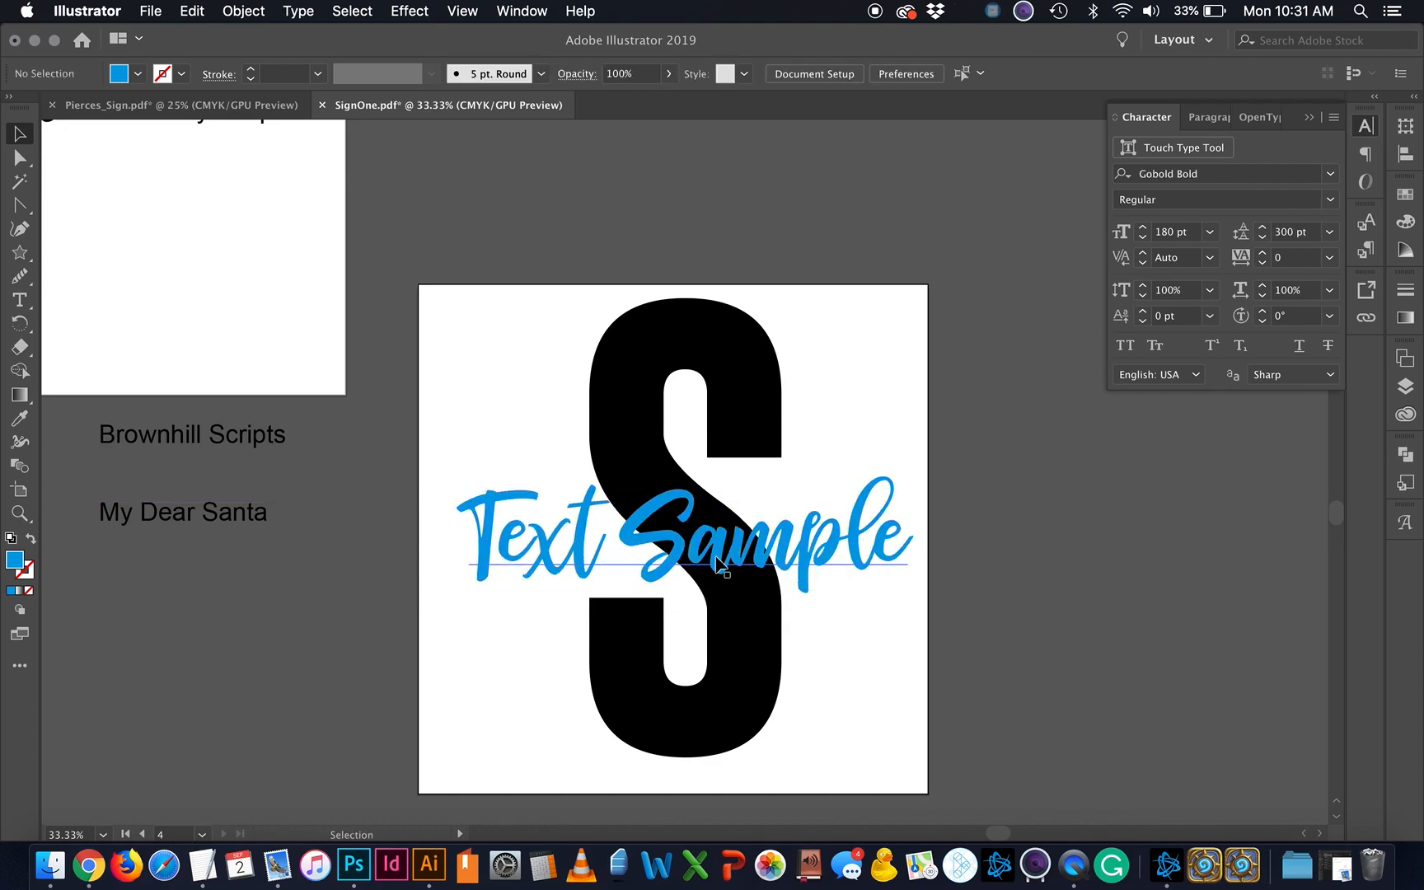
drag(880, 687, 569, 477)
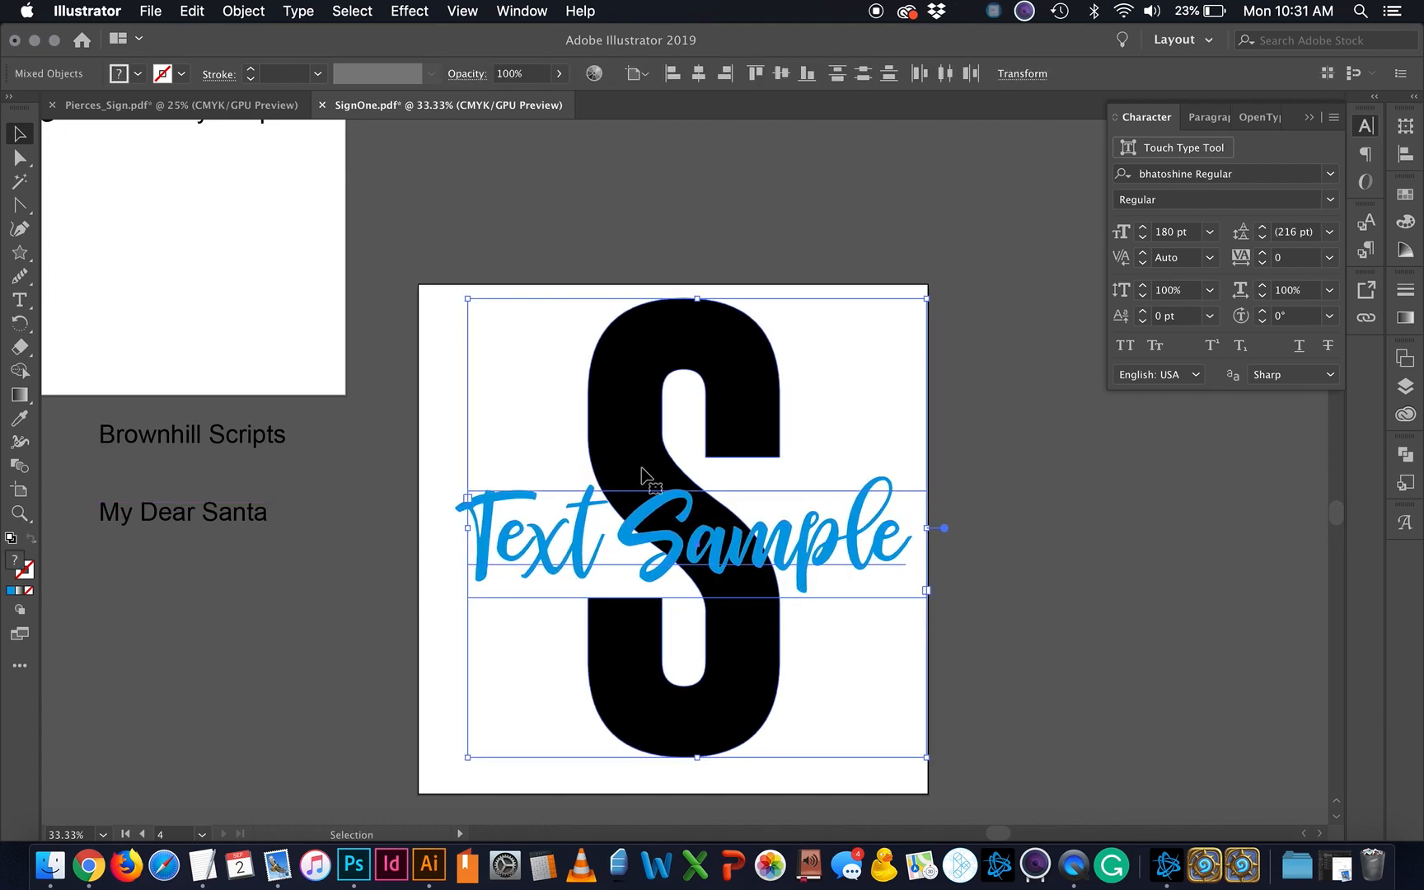
click(934, 653)
key(super+equal)
Step: Convert the blue Text Sample lettering into outlined paths
click(803, 608)
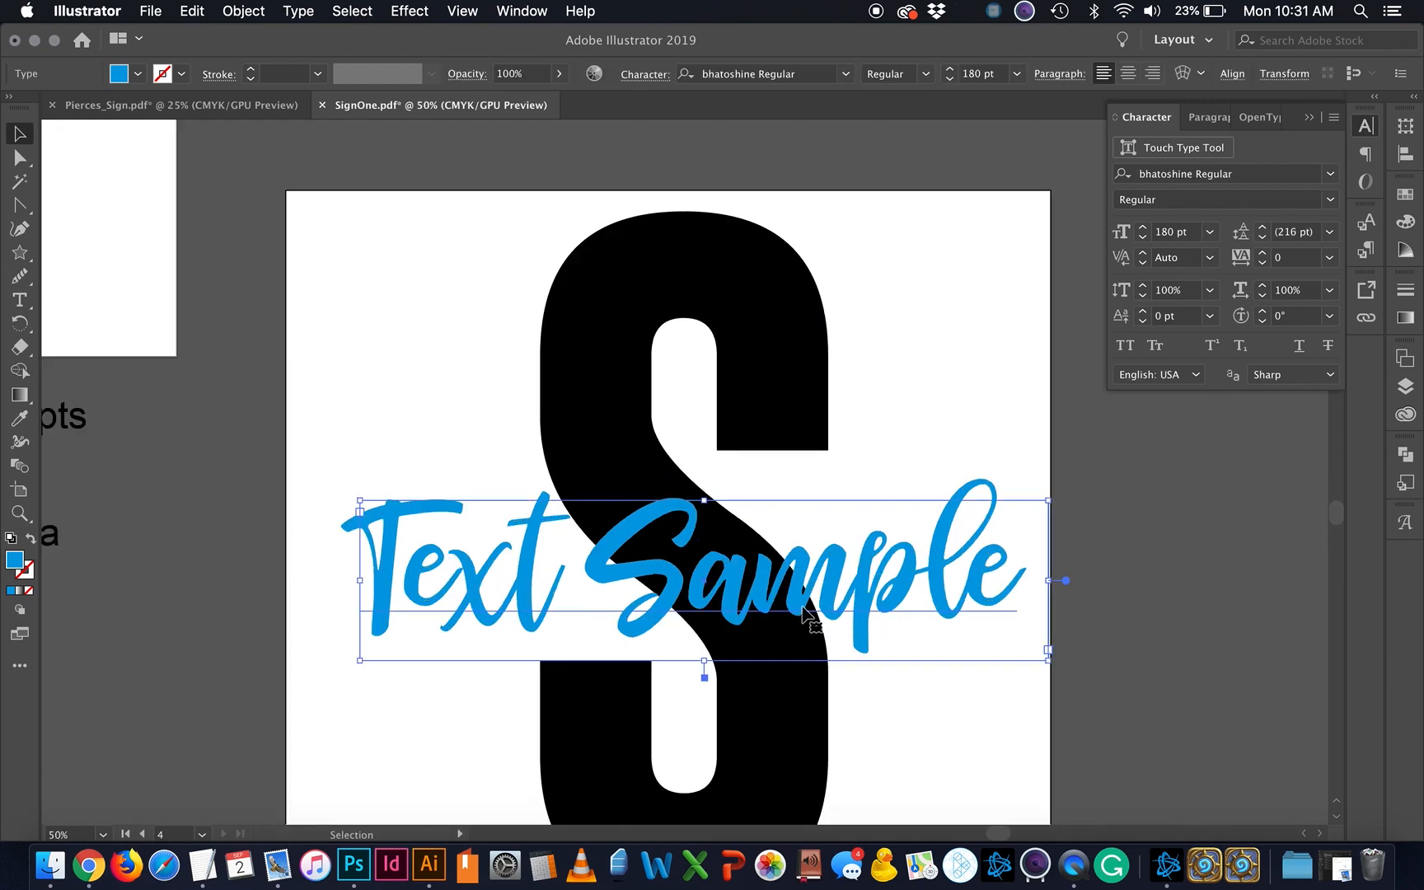
click(256, 14)
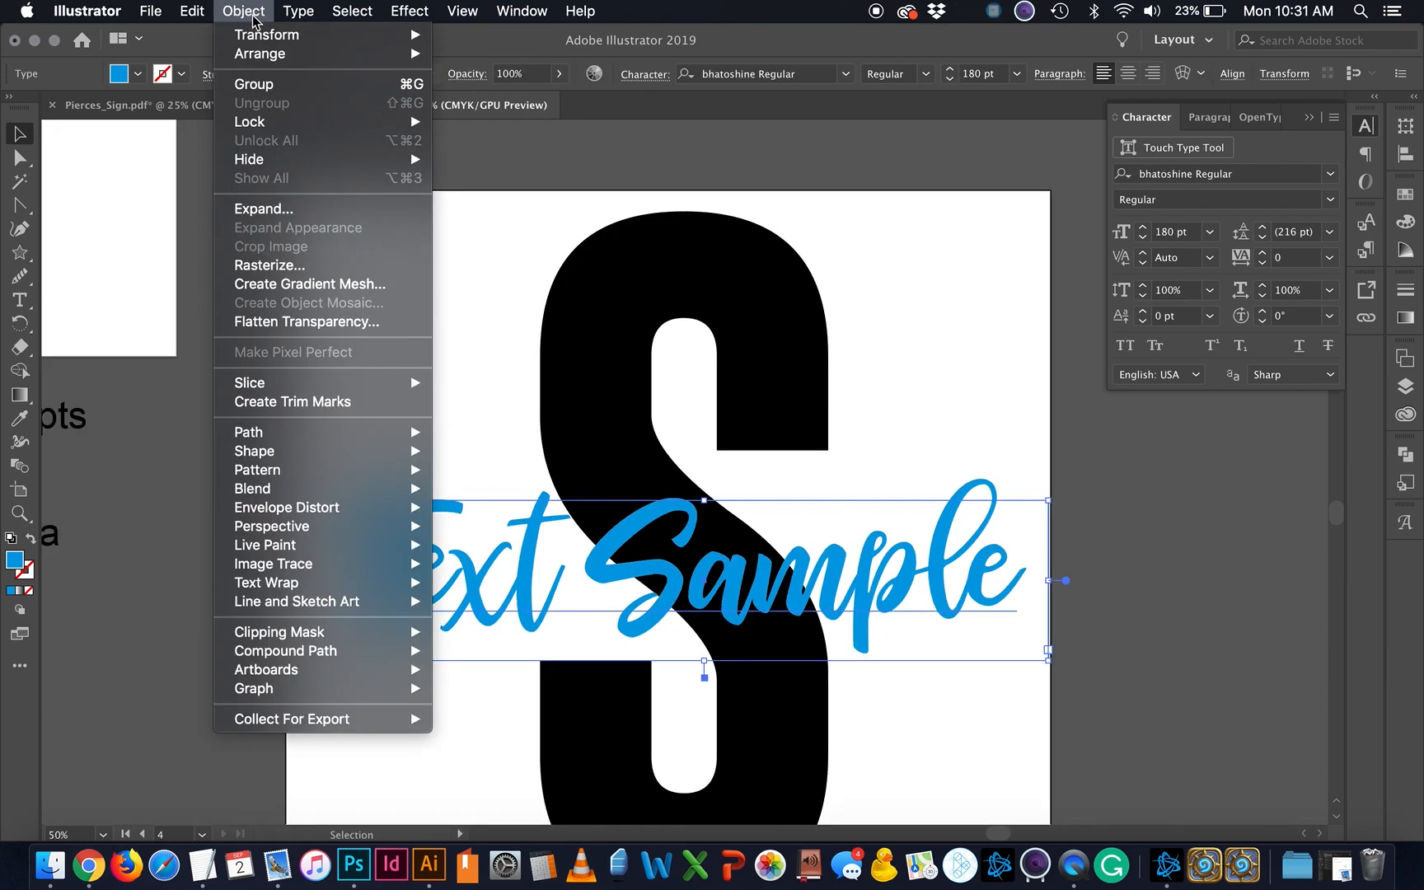
mouse_move(267, 439)
mouse_move(298, 11)
click(393, 332)
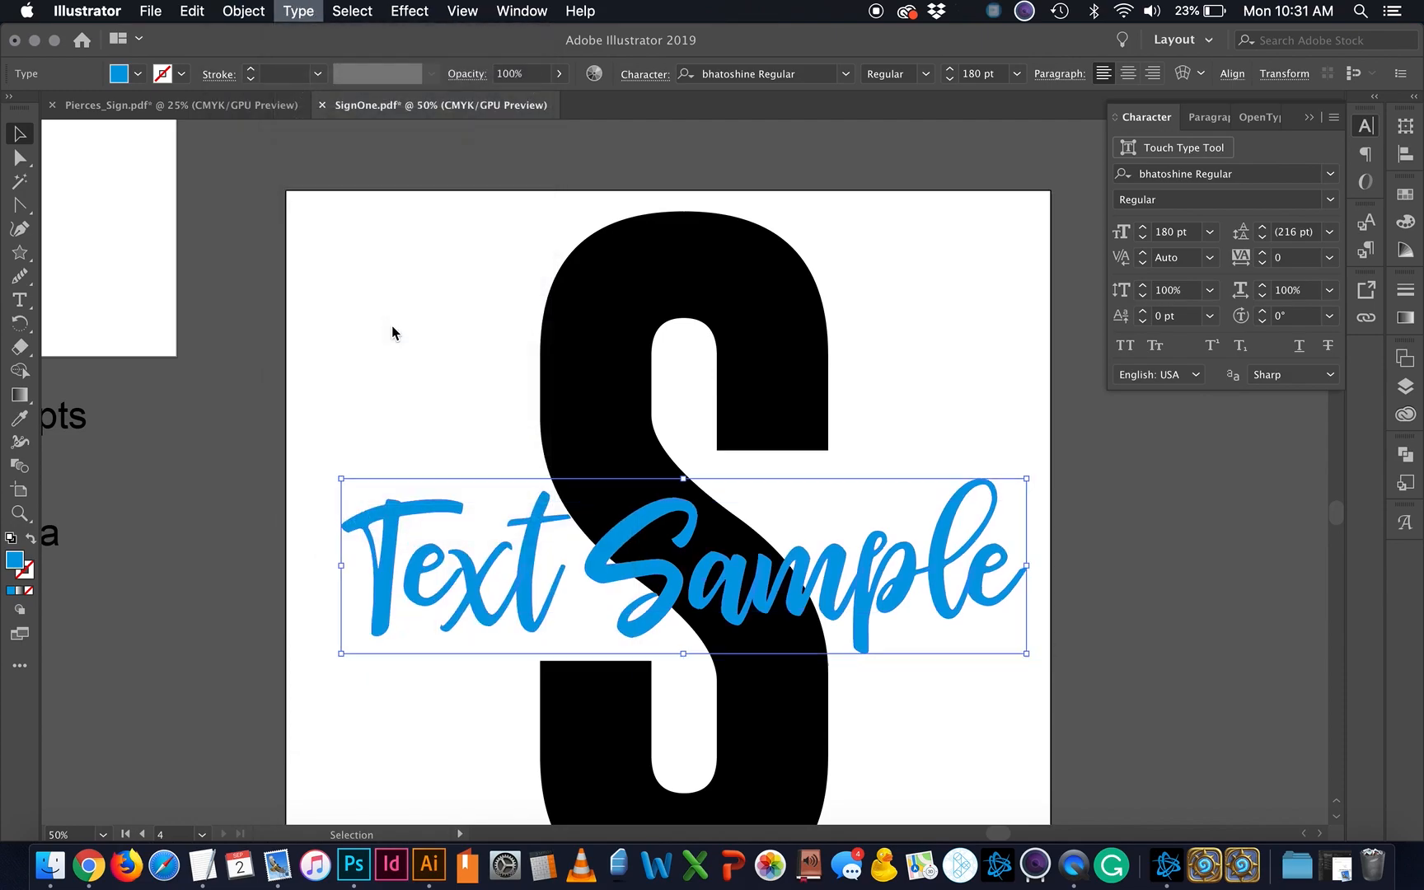
click(928, 769)
Step: Unite the Text Sample letters with Pathfinder and shift them slightly left
click(882, 613)
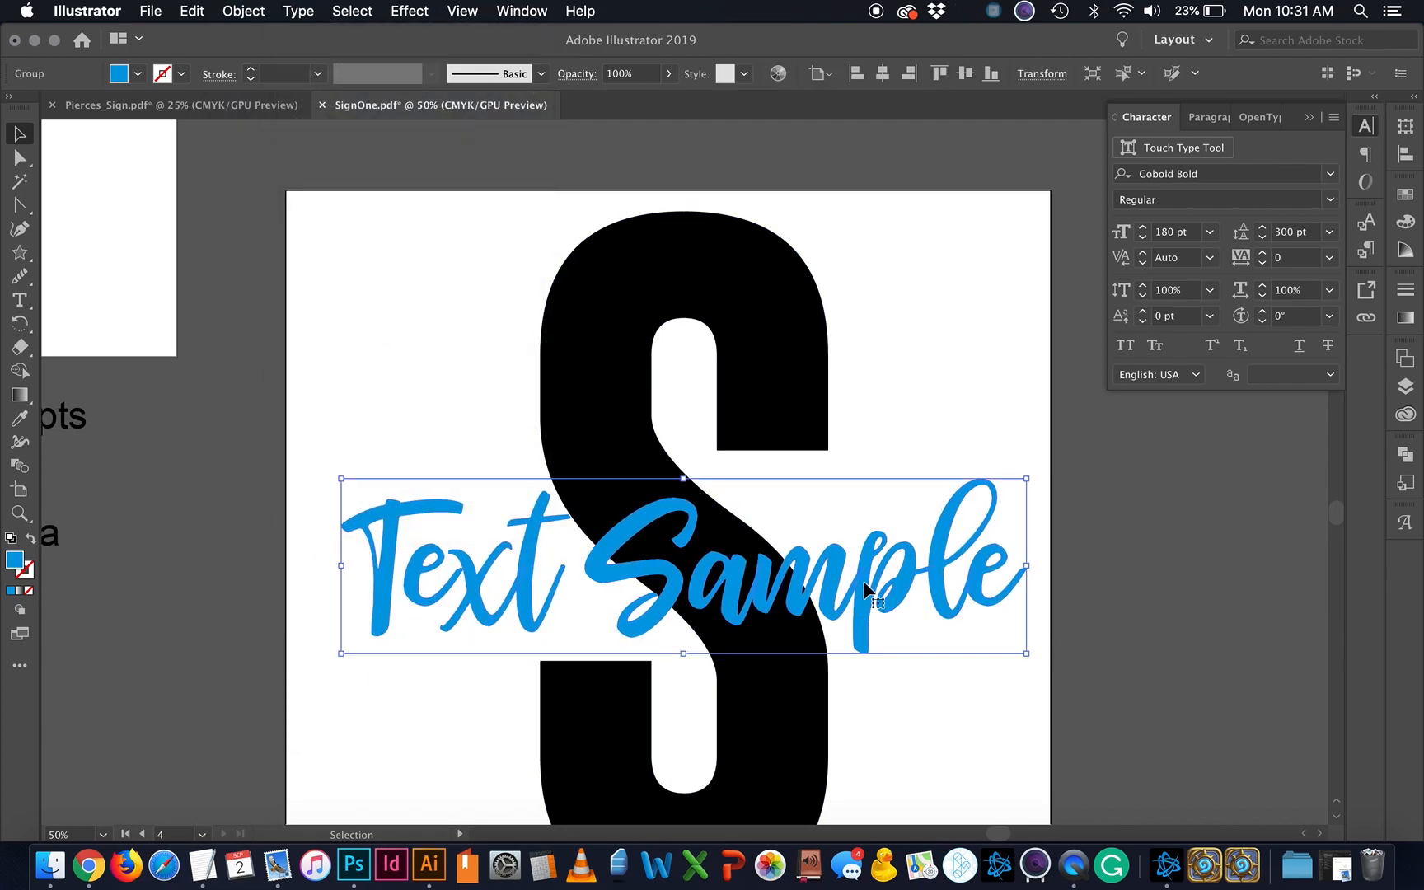
key(super+equal)
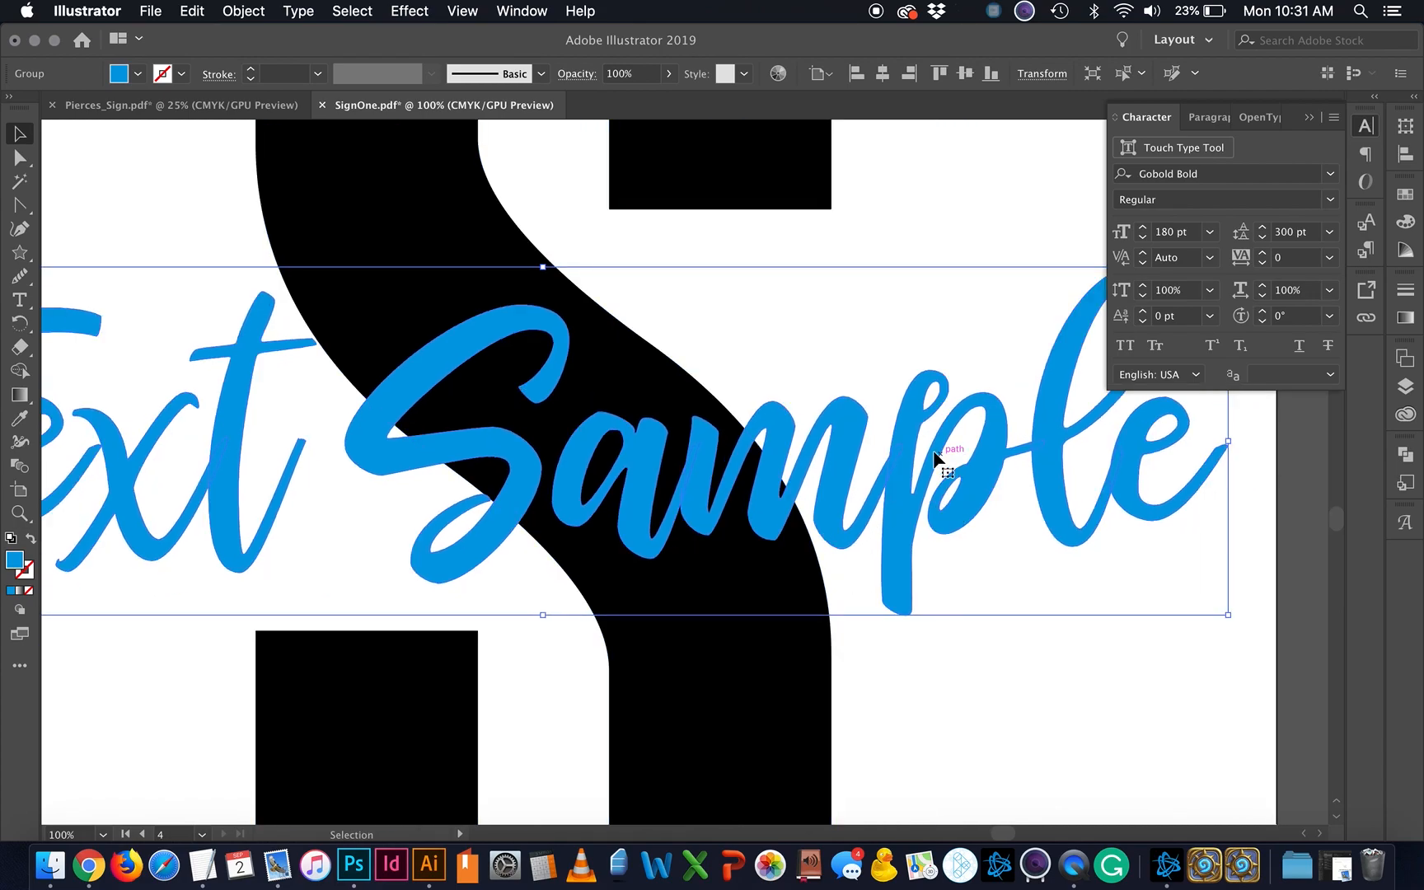
click(1406, 455)
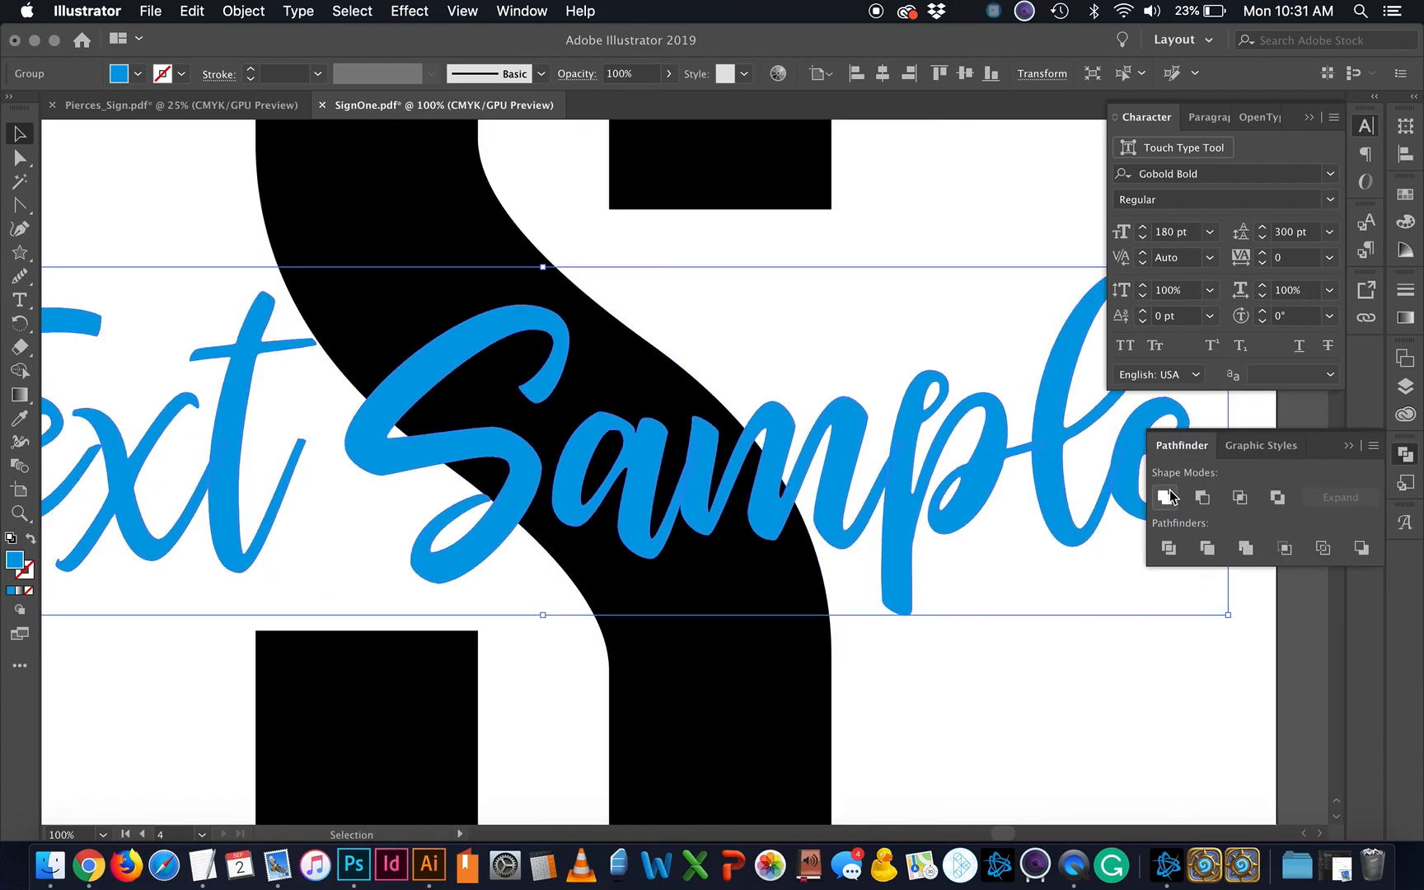
click(1032, 686)
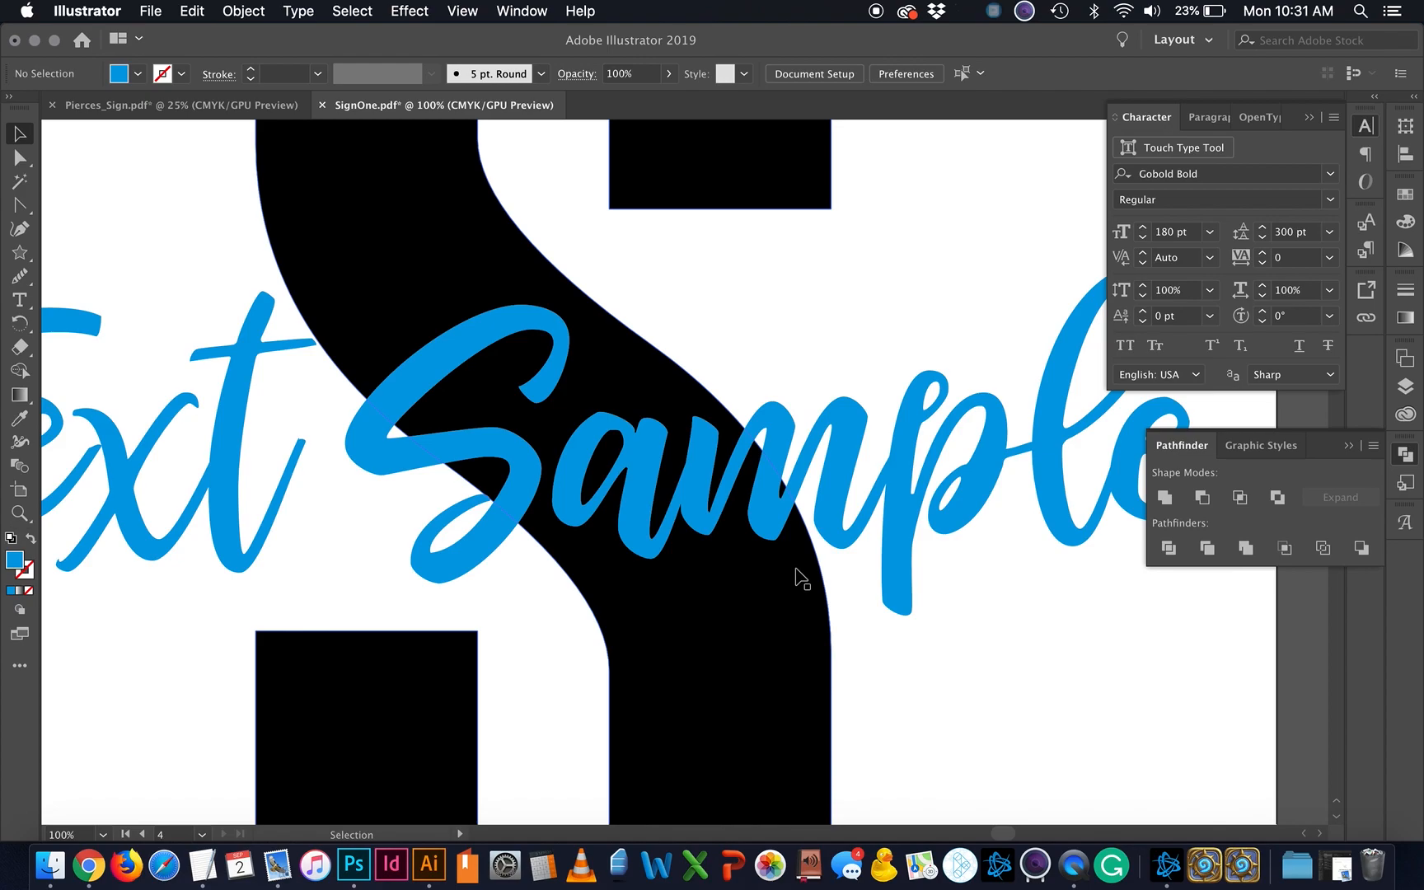
right_click(508, 453)
click(497, 458)
drag(438, 449, 394, 448)
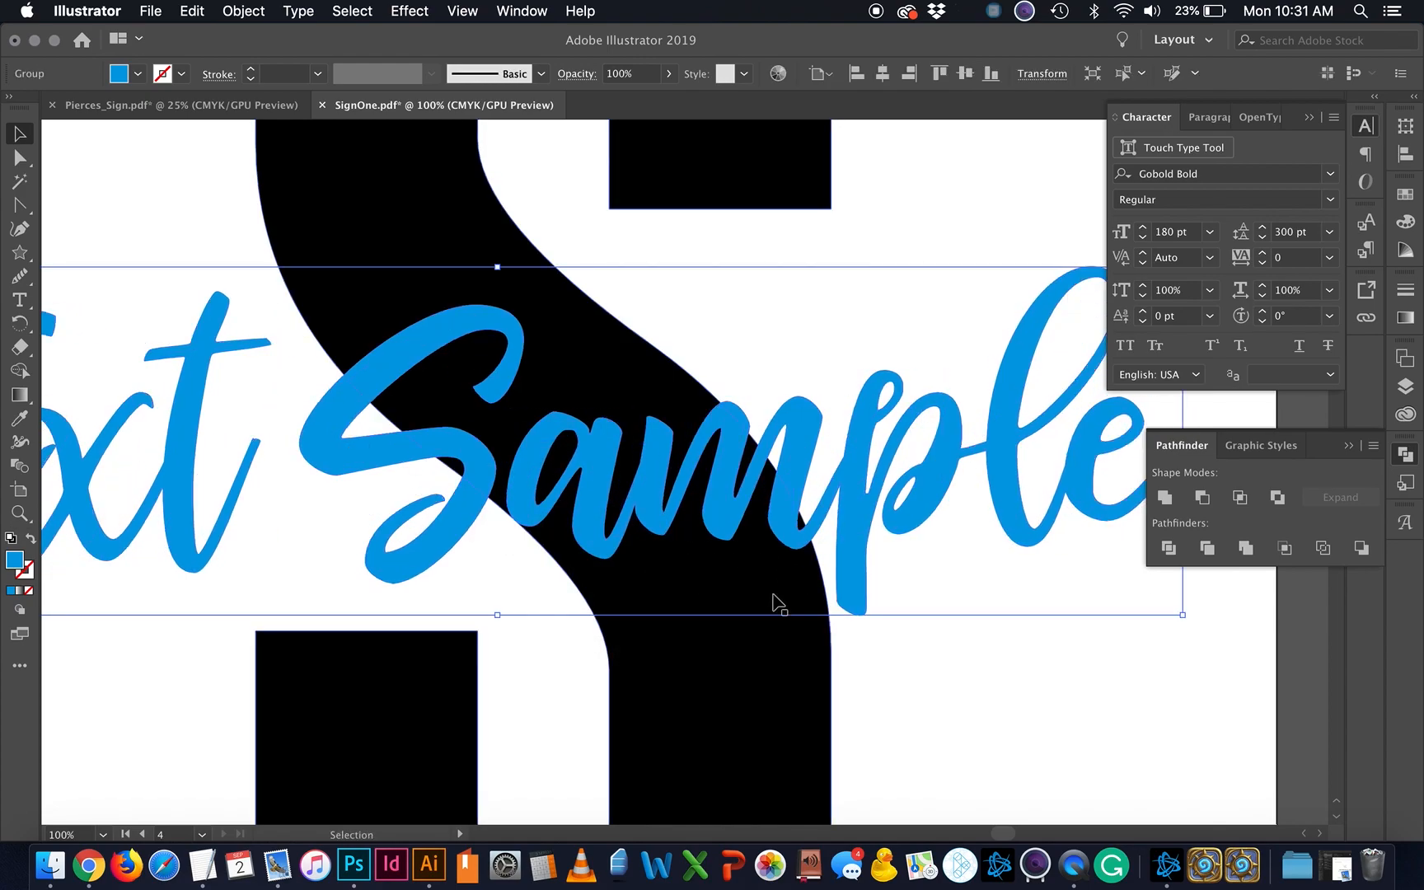
key(super+plus)
key(super+plus)
key(super+plus)
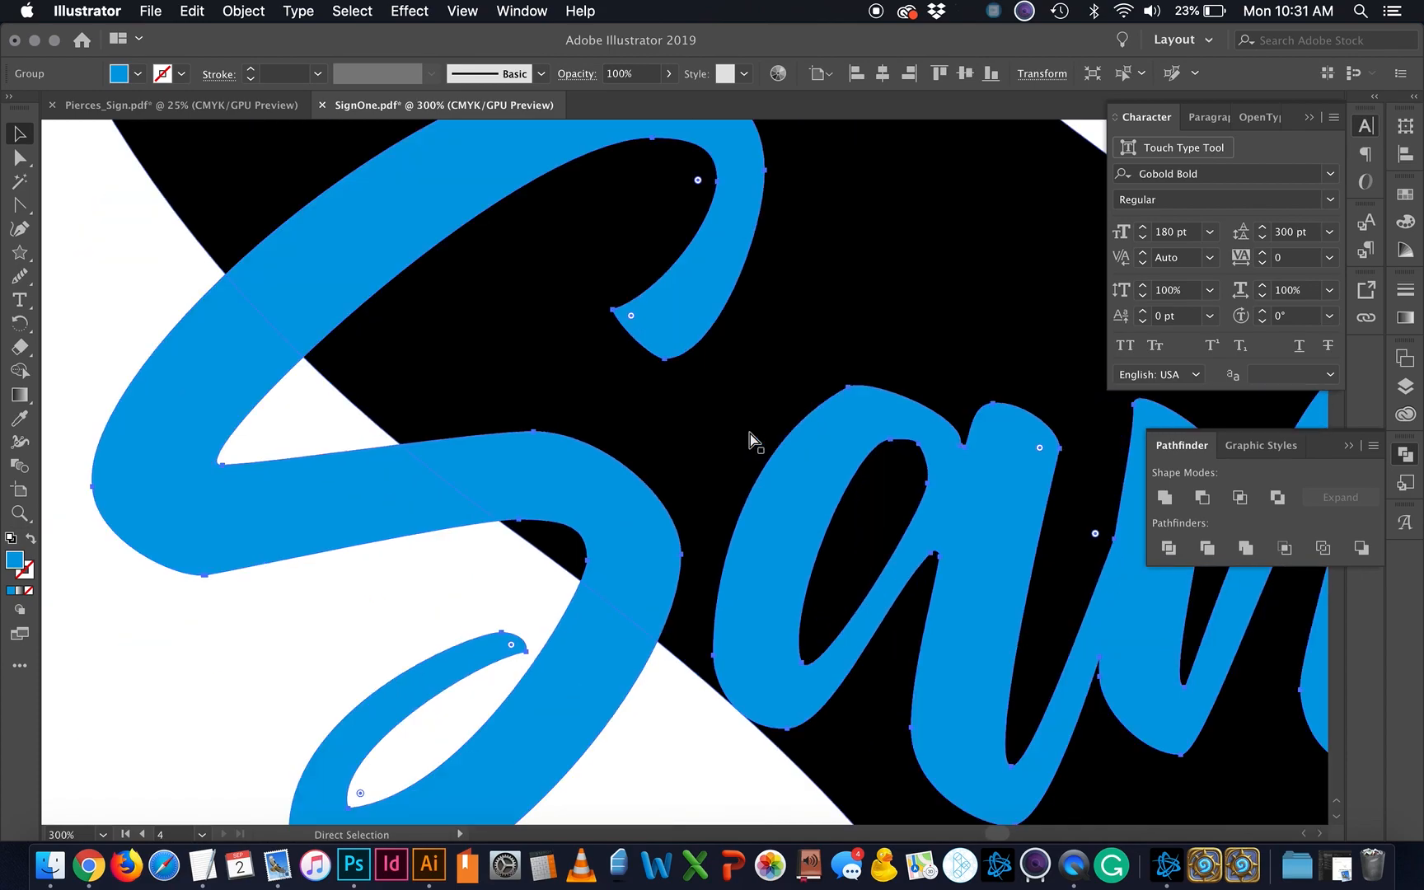
scroll(732, 431, right, 3)
scroll(732, 430, right, 2)
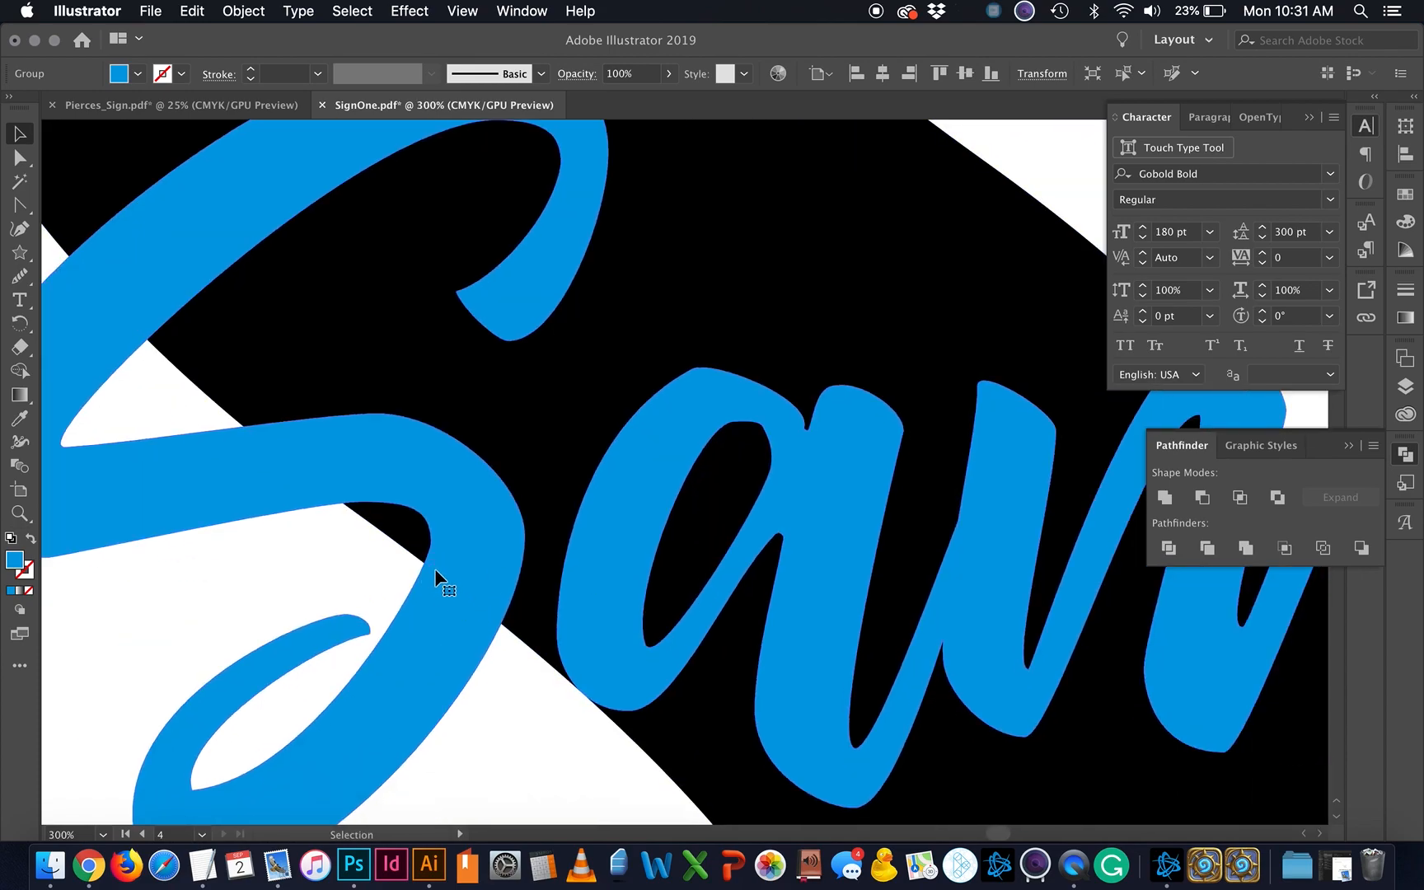
key(super+minus)
key(super+minus)
key(super+minus)
key(super+minus)
key(super+minus)
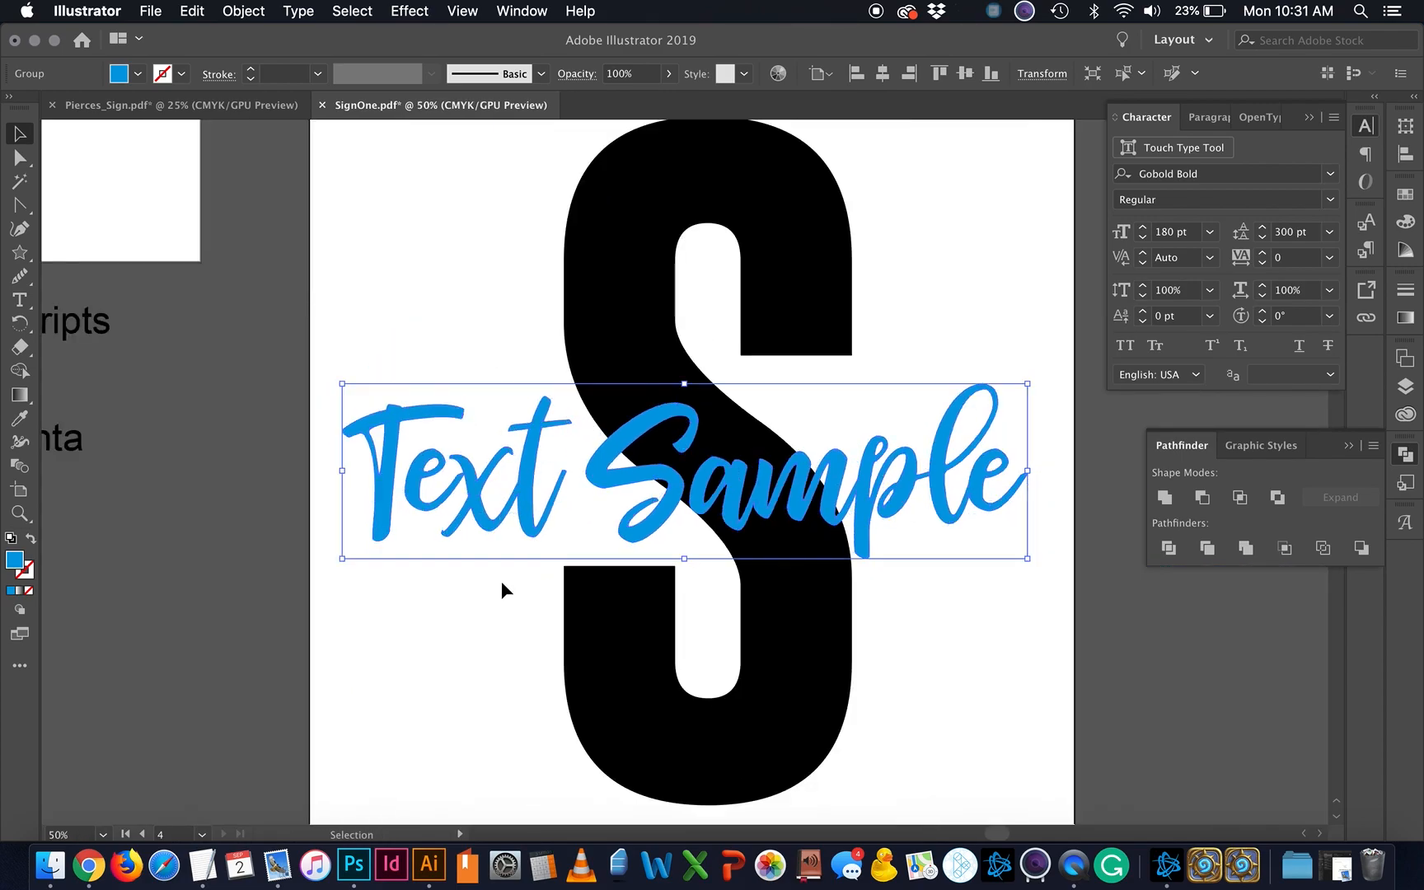
Step: Select the lettering and S, trying Minus Front and Intersect without keeping either
click(998, 610)
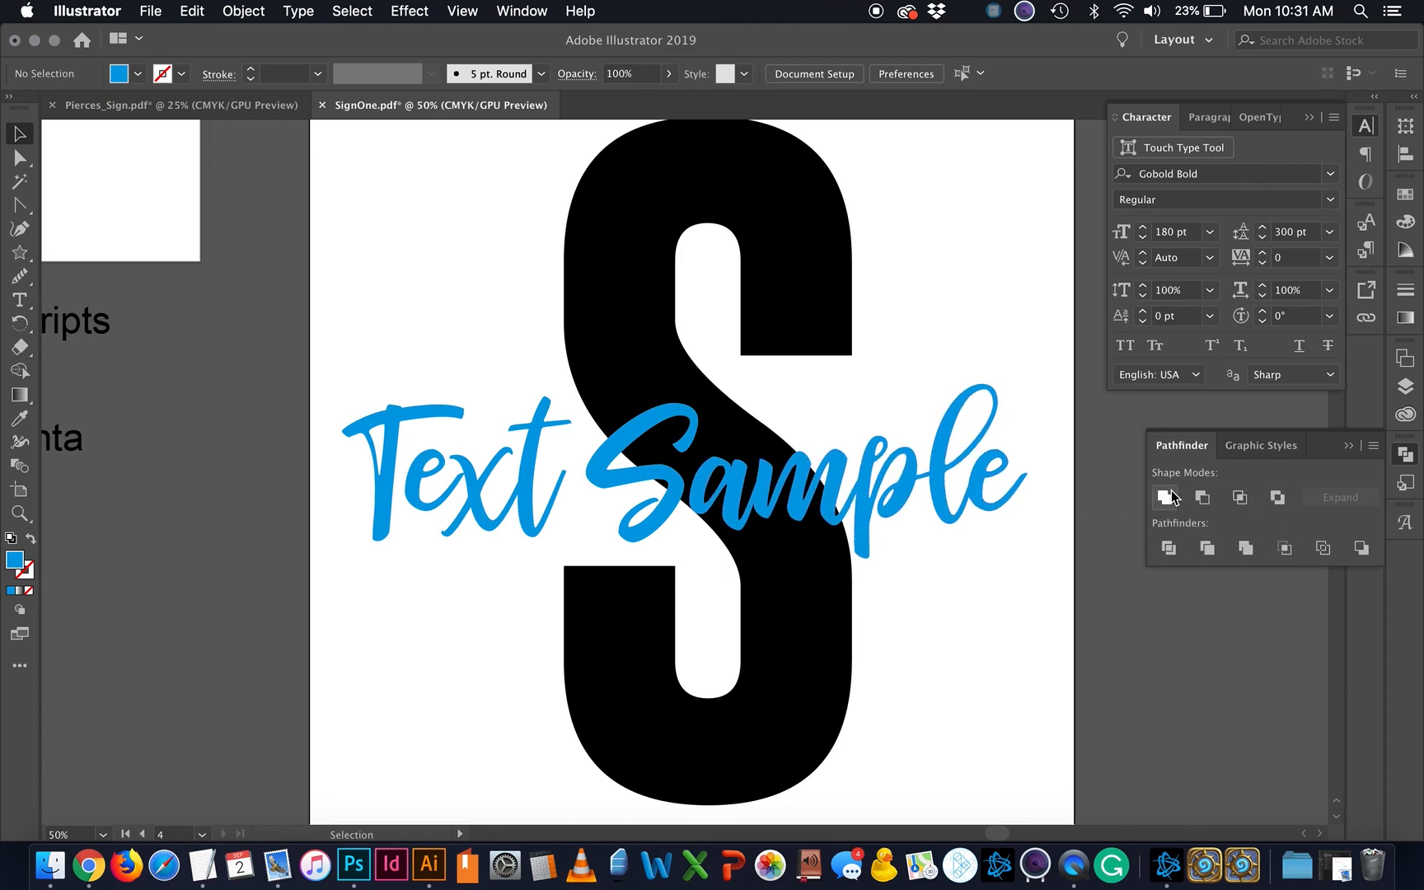
drag(882, 523, 890, 518)
drag(952, 659, 599, 321)
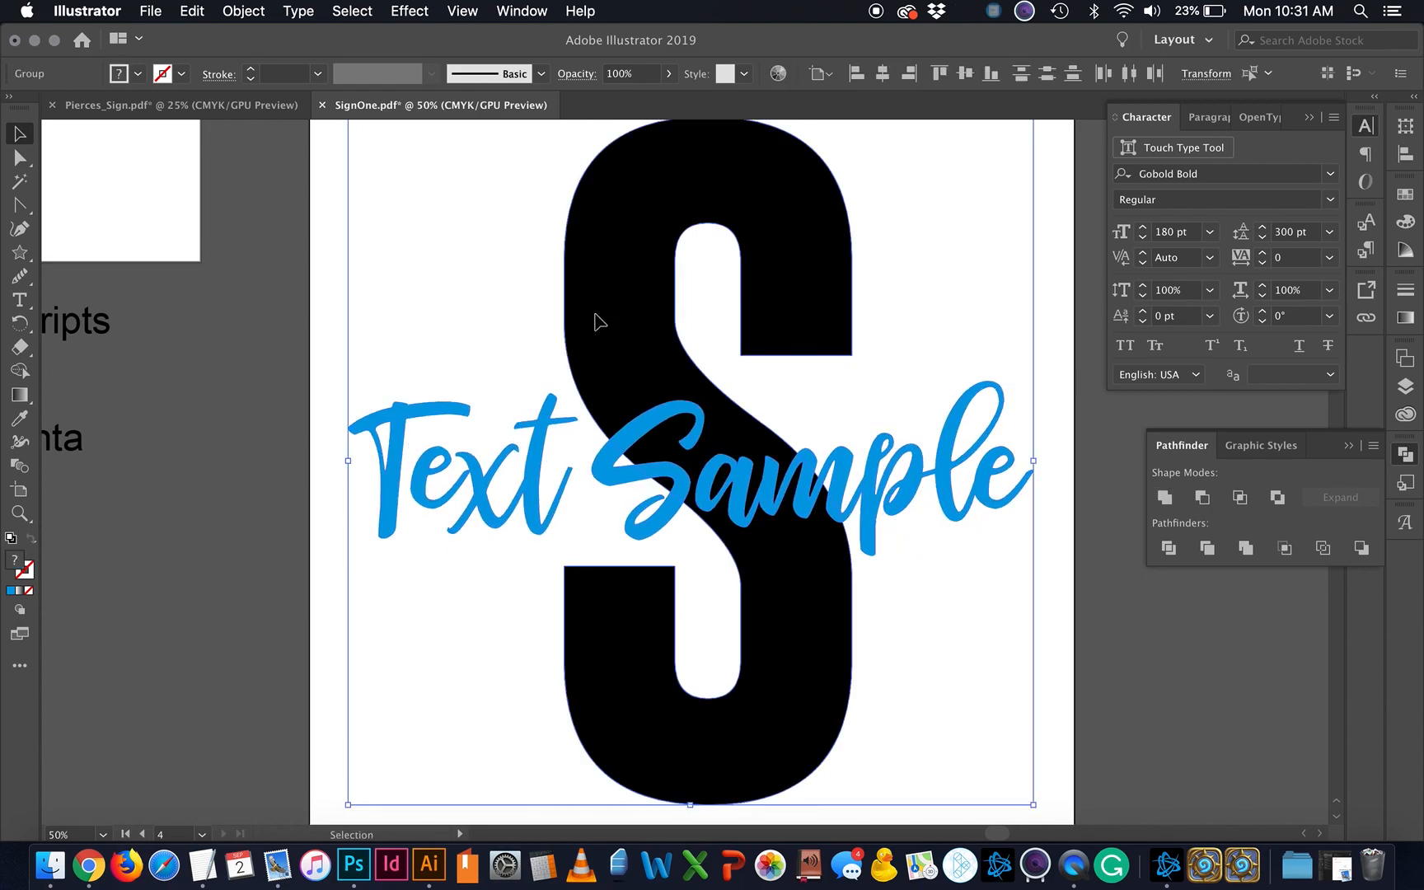
click(1200, 504)
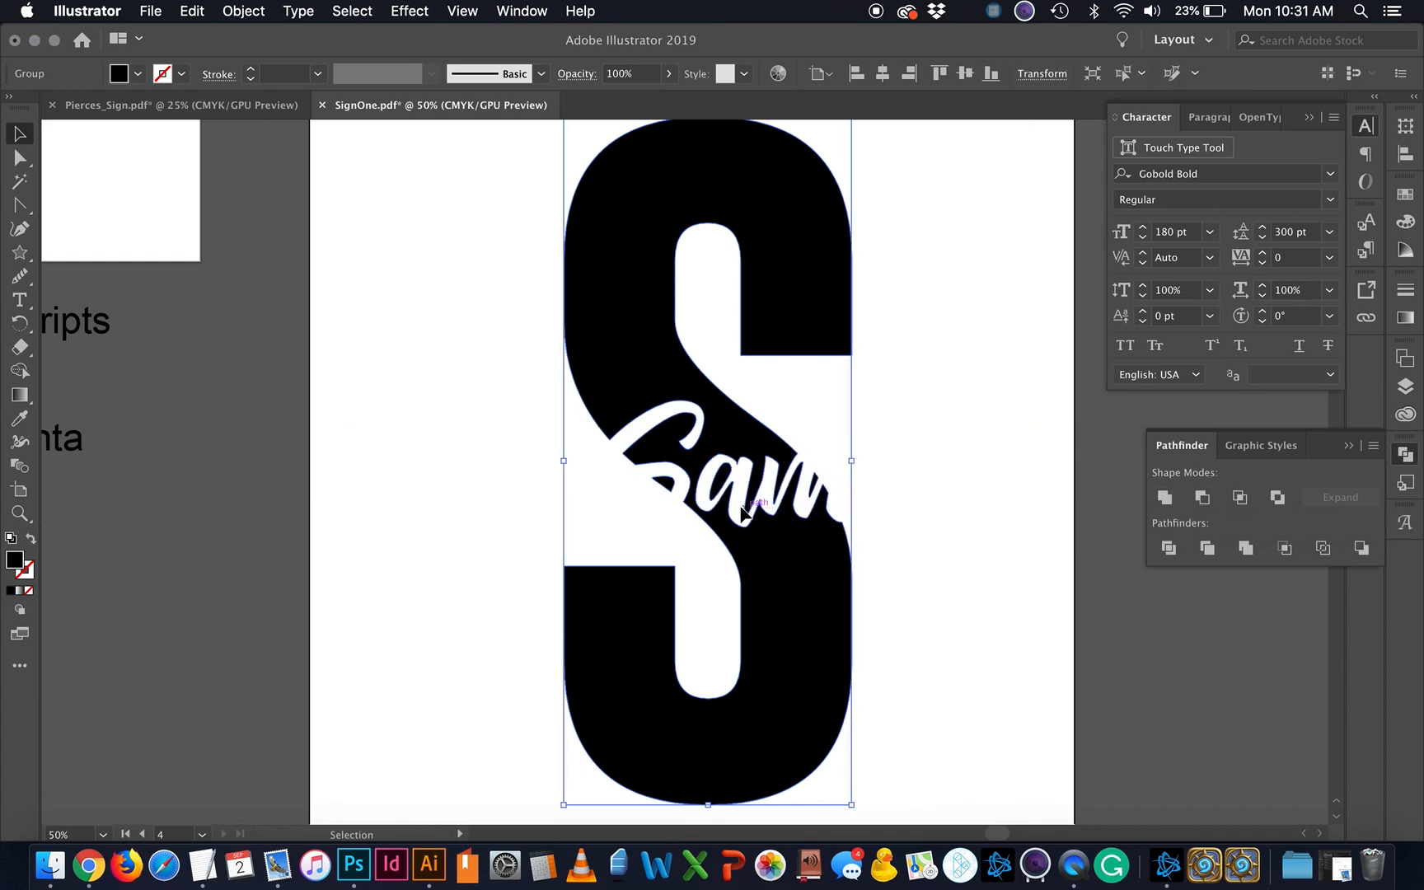
key(super+z)
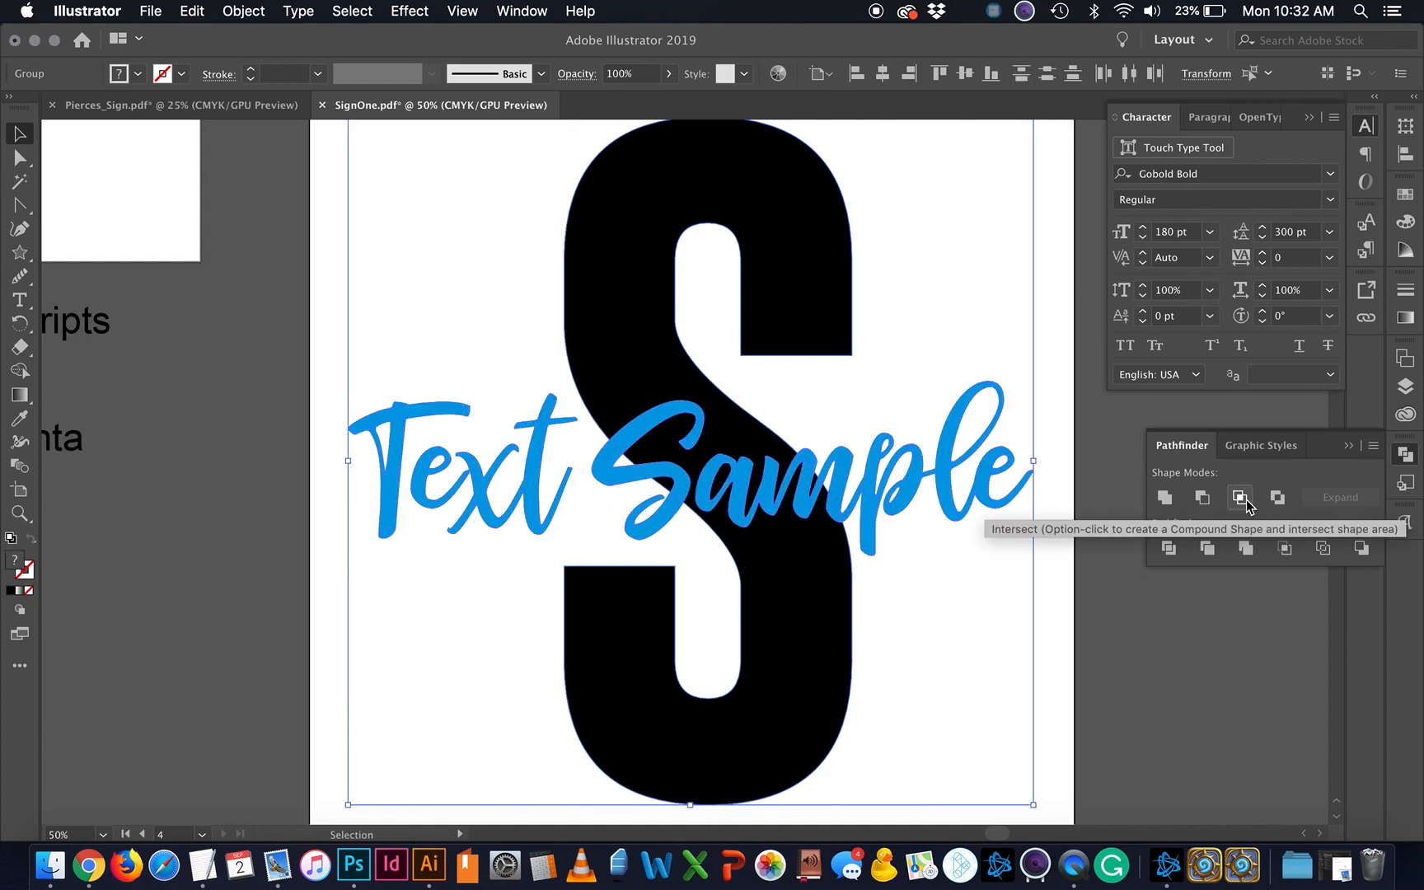
click(1241, 497)
click(893, 468)
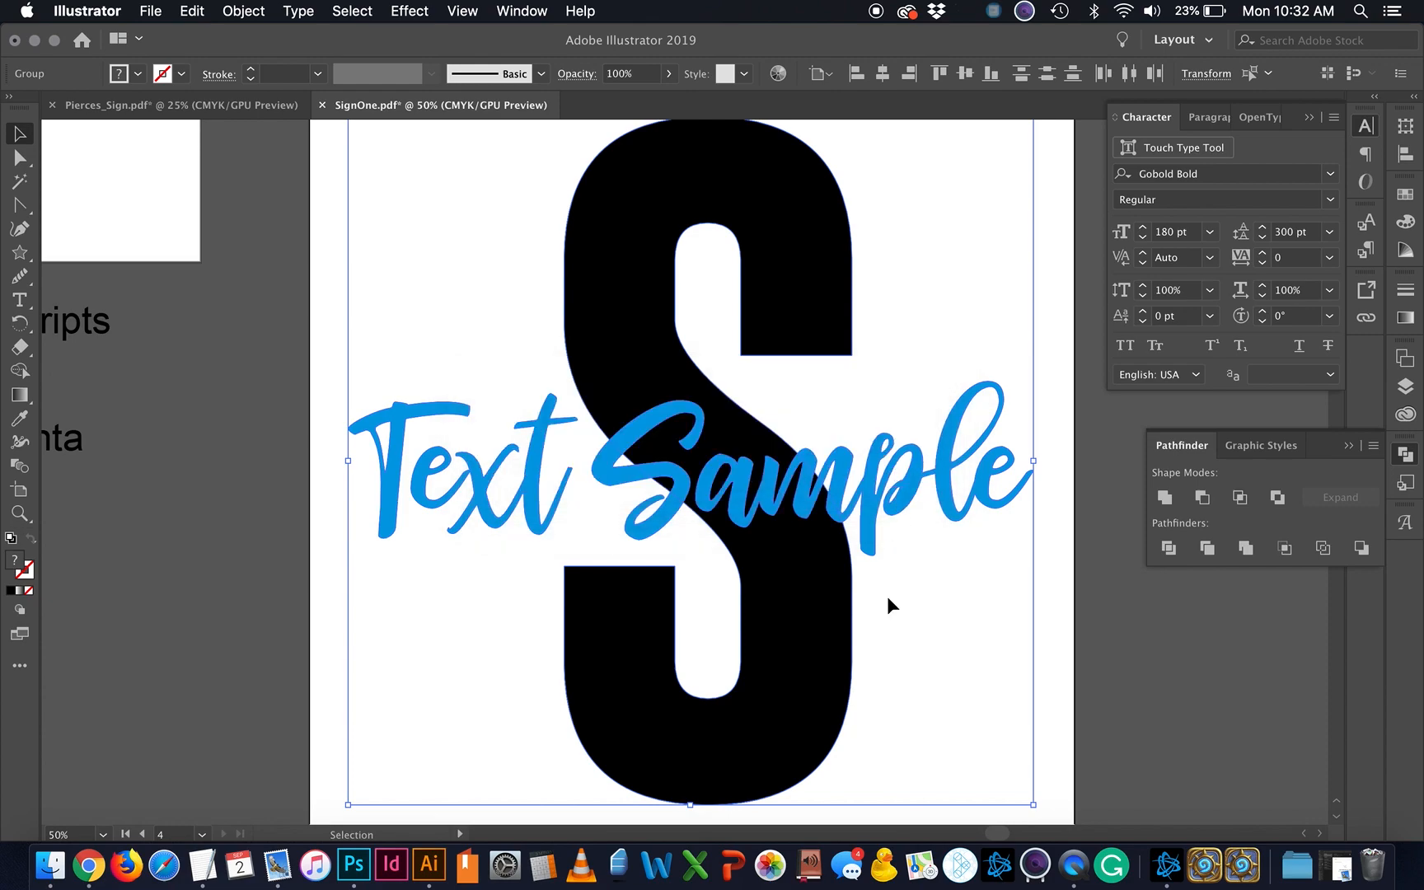
Step: Reselect the lettering and S and apply Pathfinder Divide
click(887, 597)
right_click(793, 537)
click(821, 493)
click(820, 492)
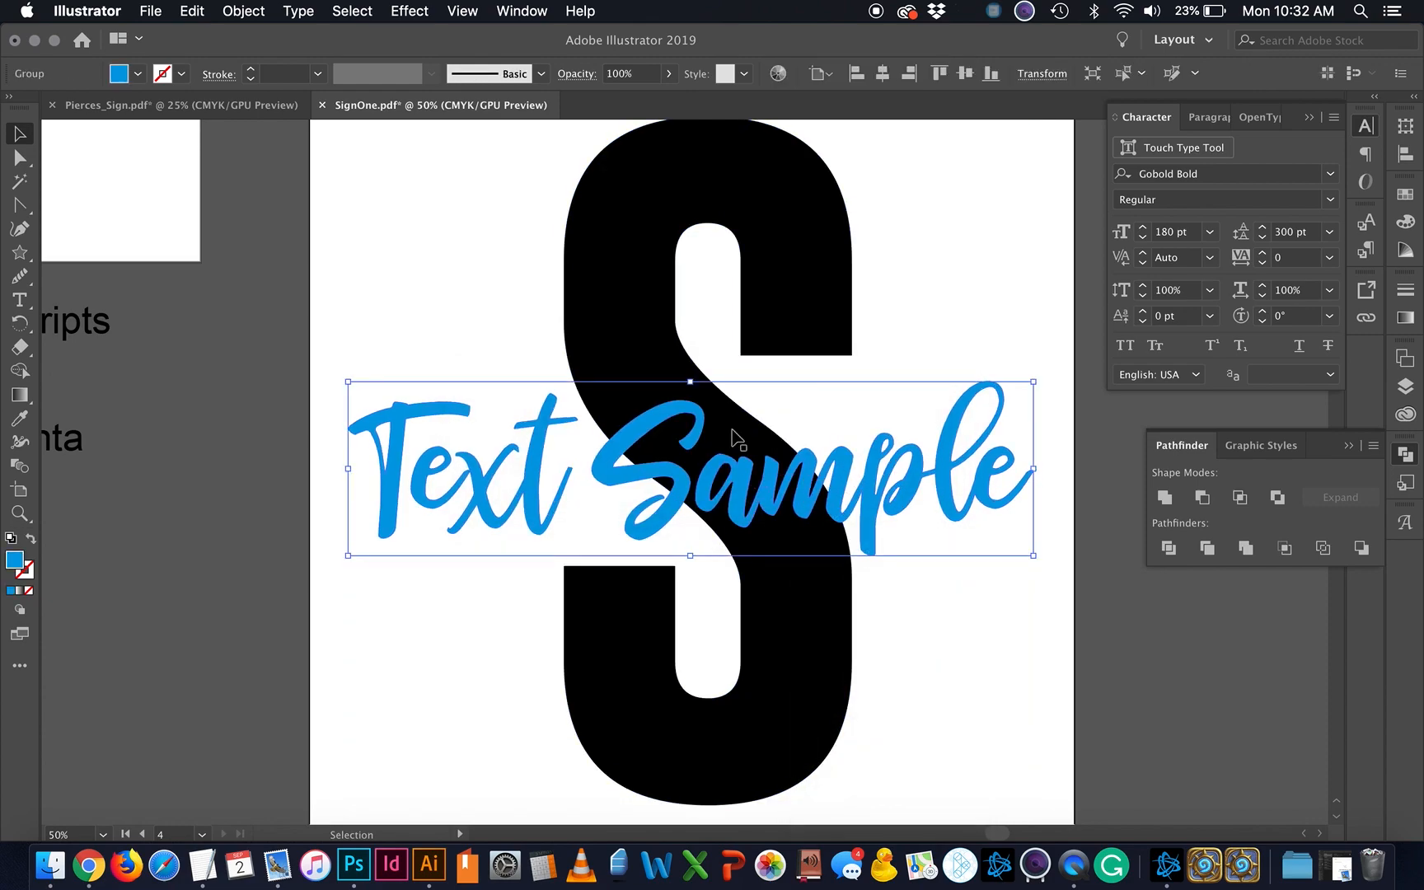
shift+click(633, 295)
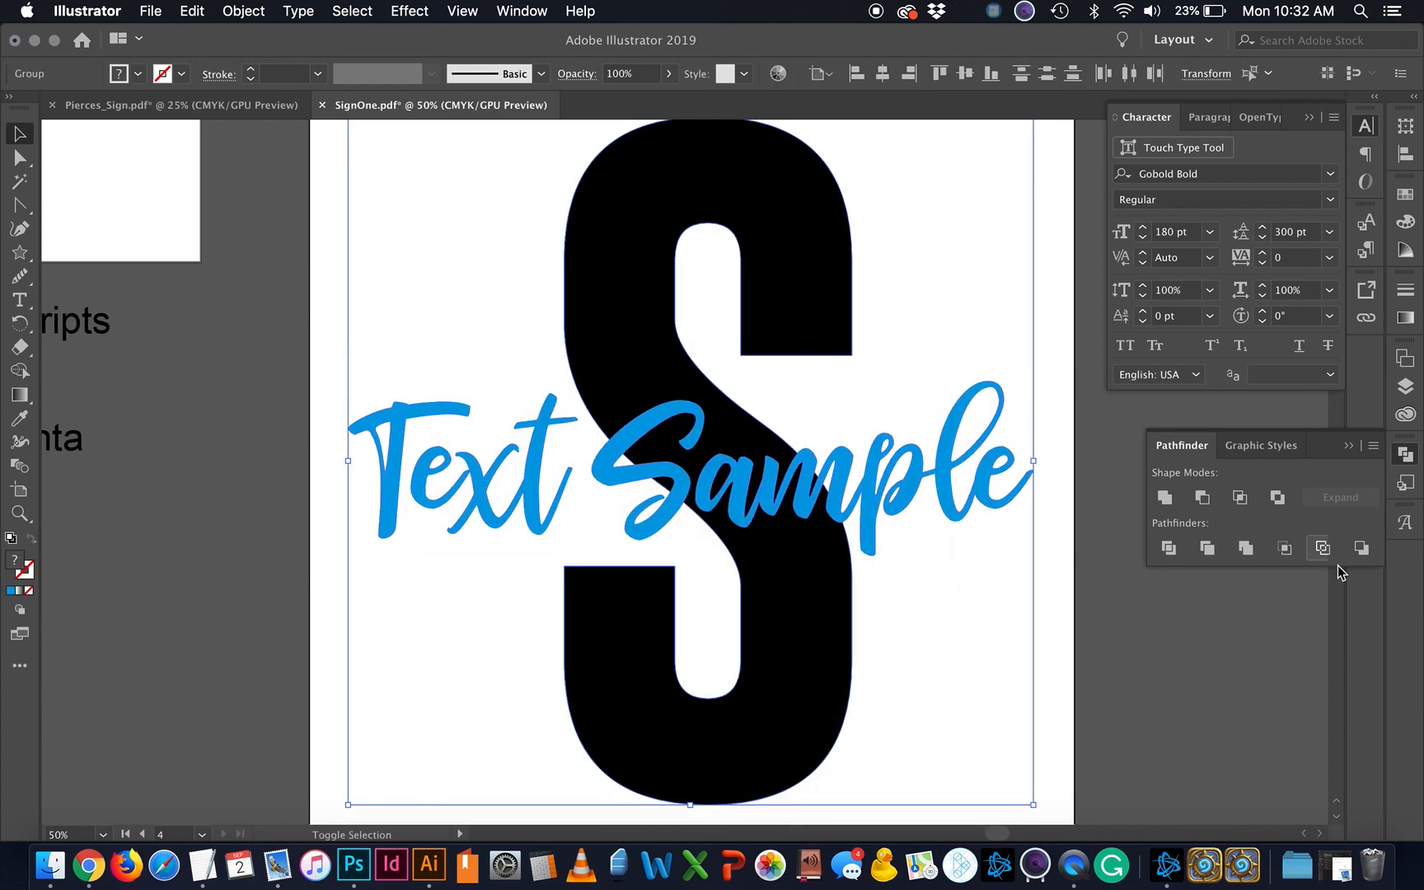
click(1240, 497)
click(887, 468)
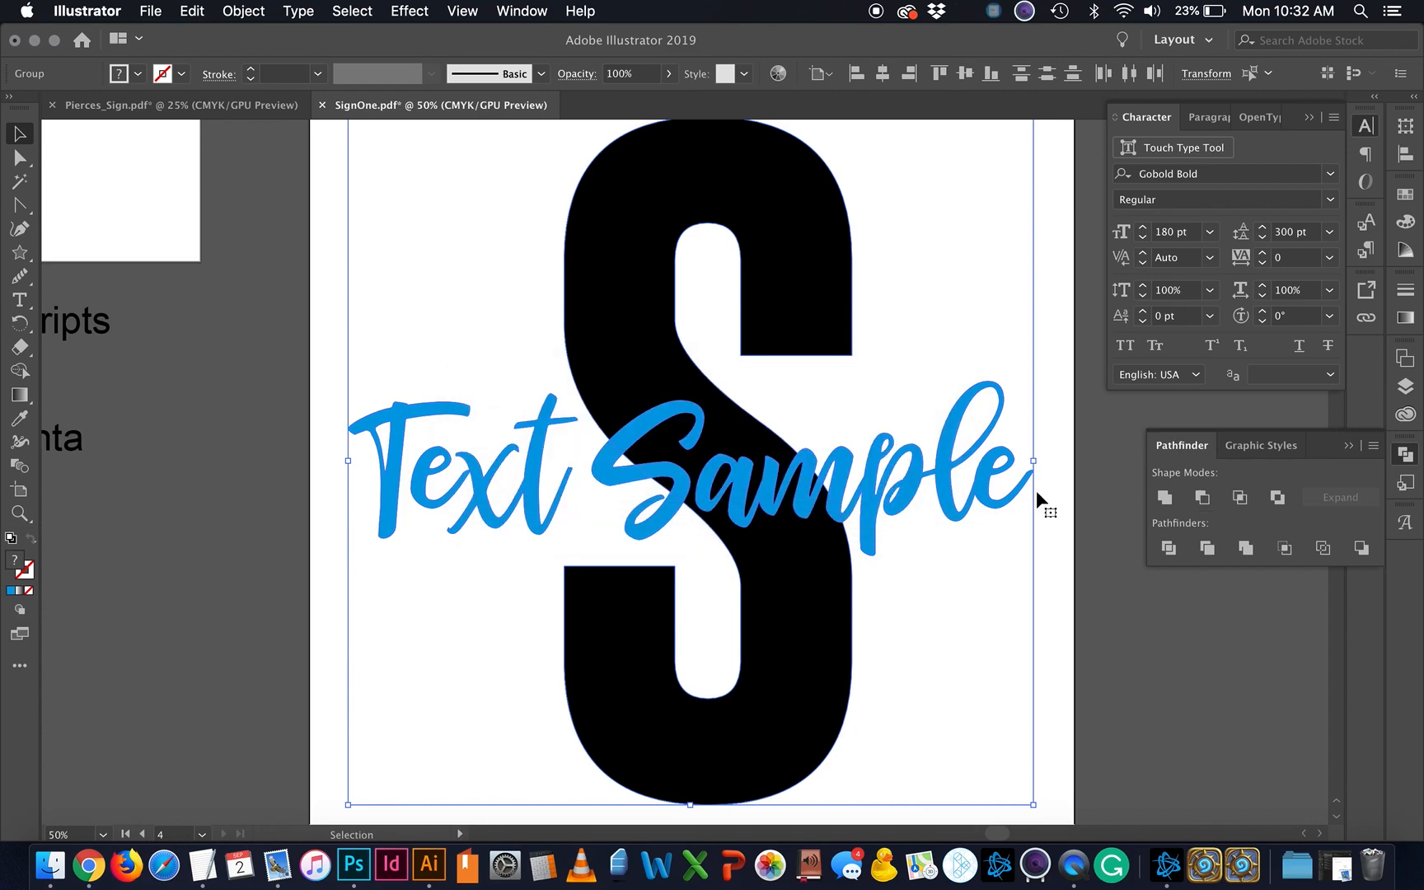
click(1168, 549)
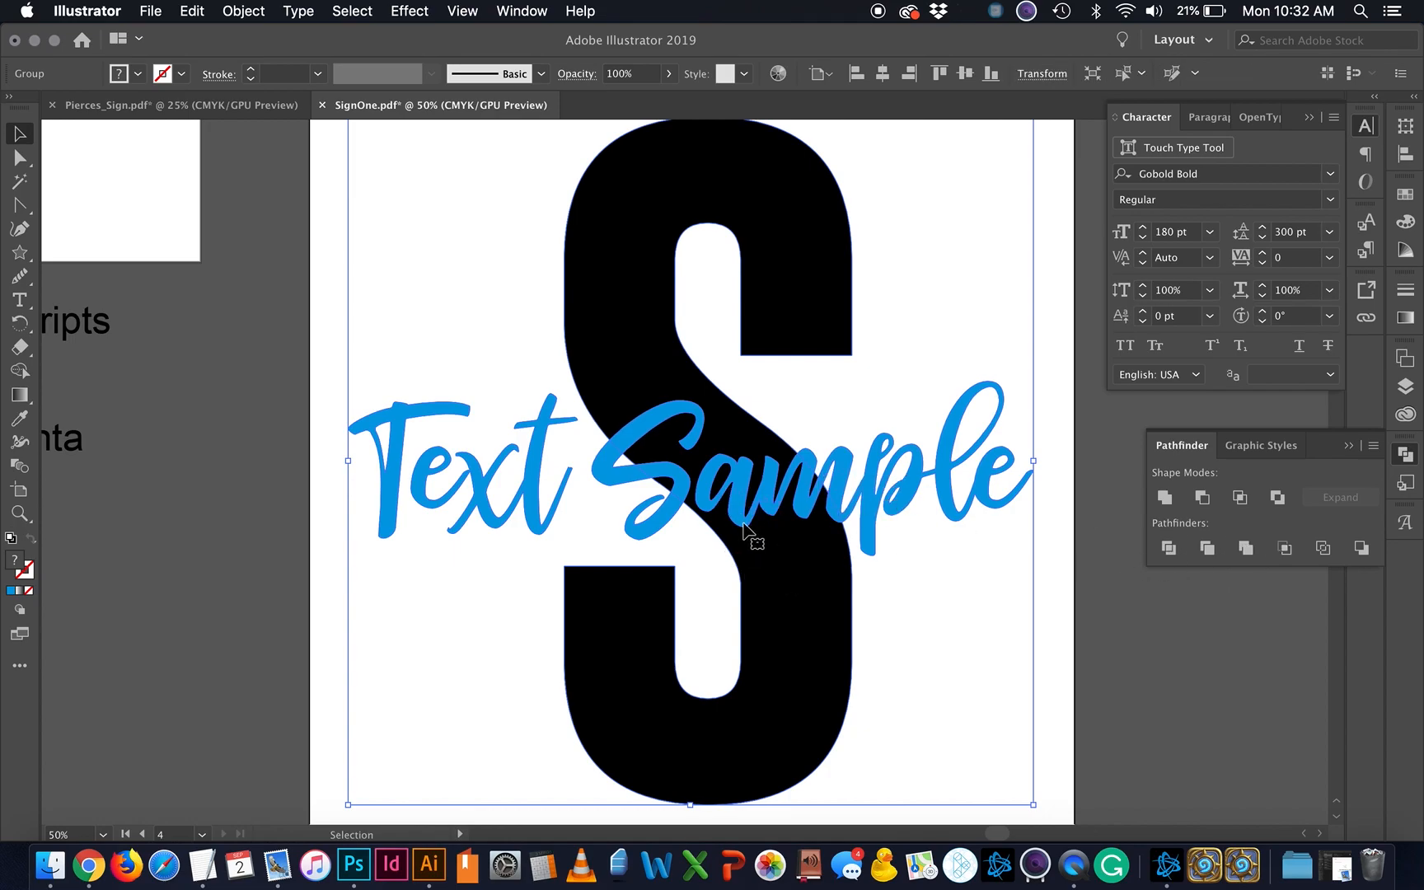
scroll(744, 524, up, 4)
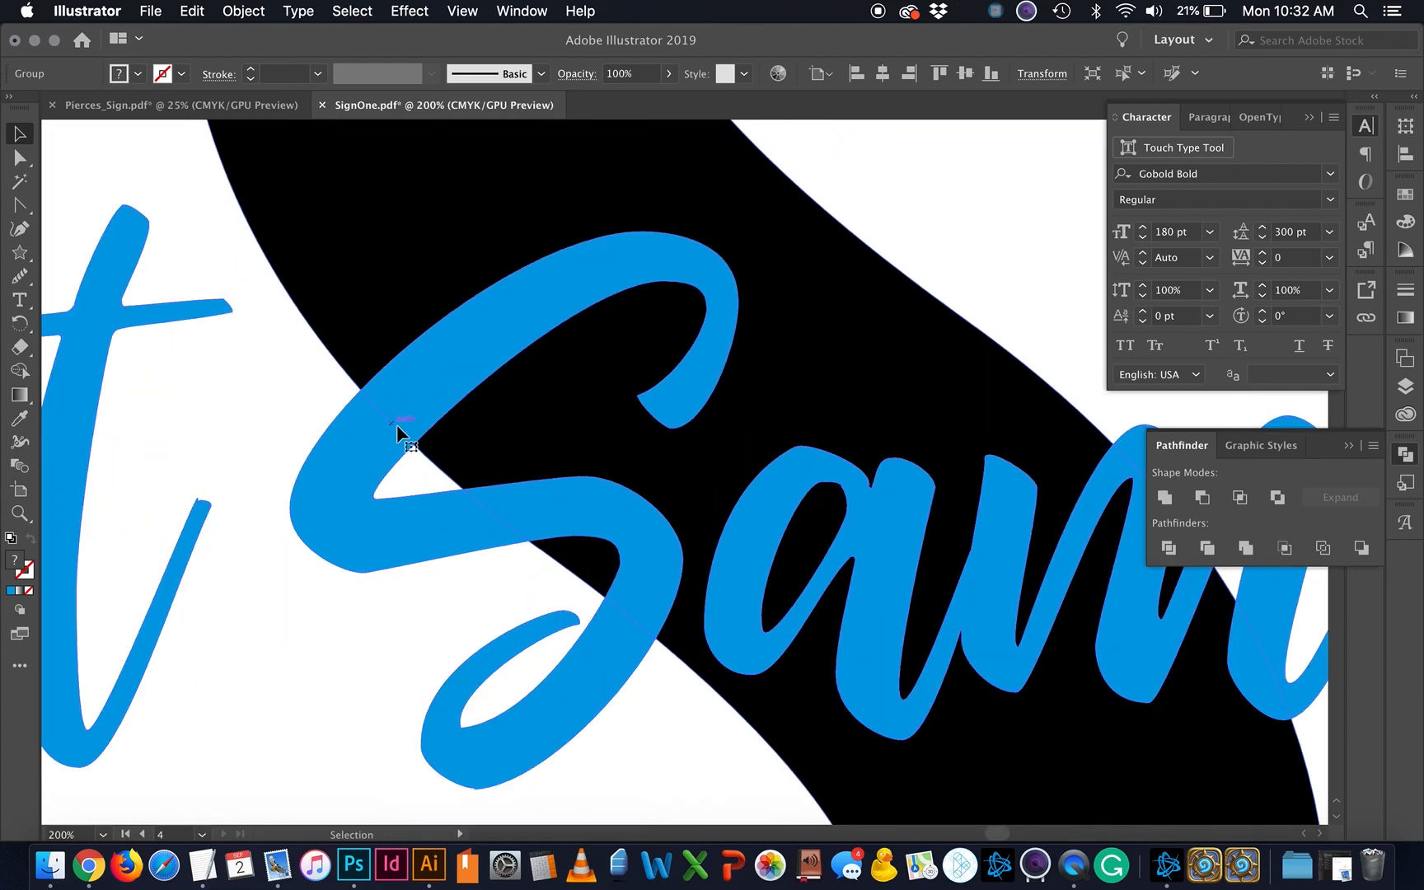
Step: Try pulling the S's detached top stroke aside with Direct Selection, then undo it
click(116, 133)
click(20, 157)
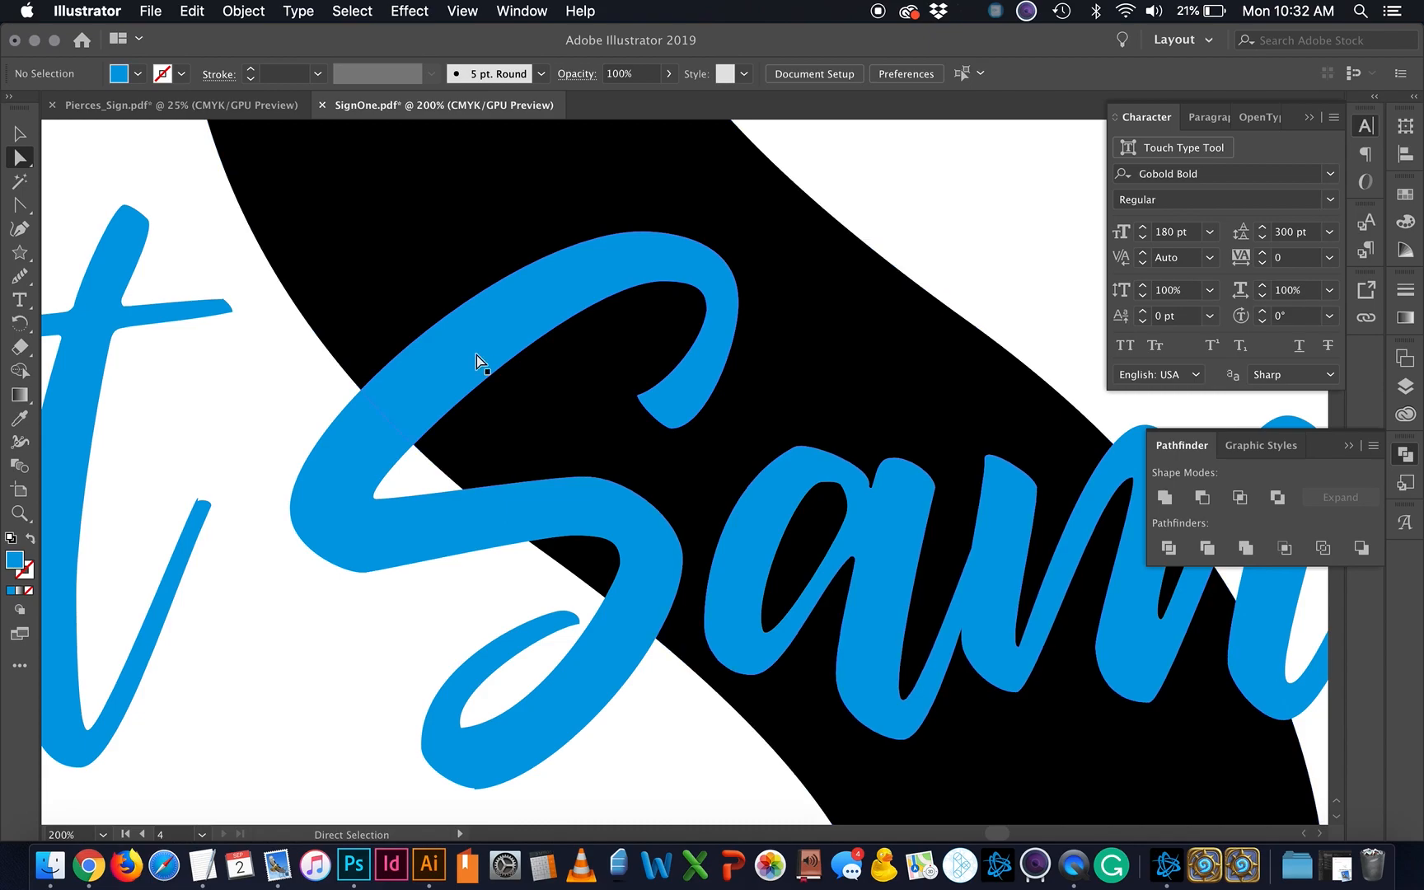
click(504, 352)
drag(503, 352, 741, 352)
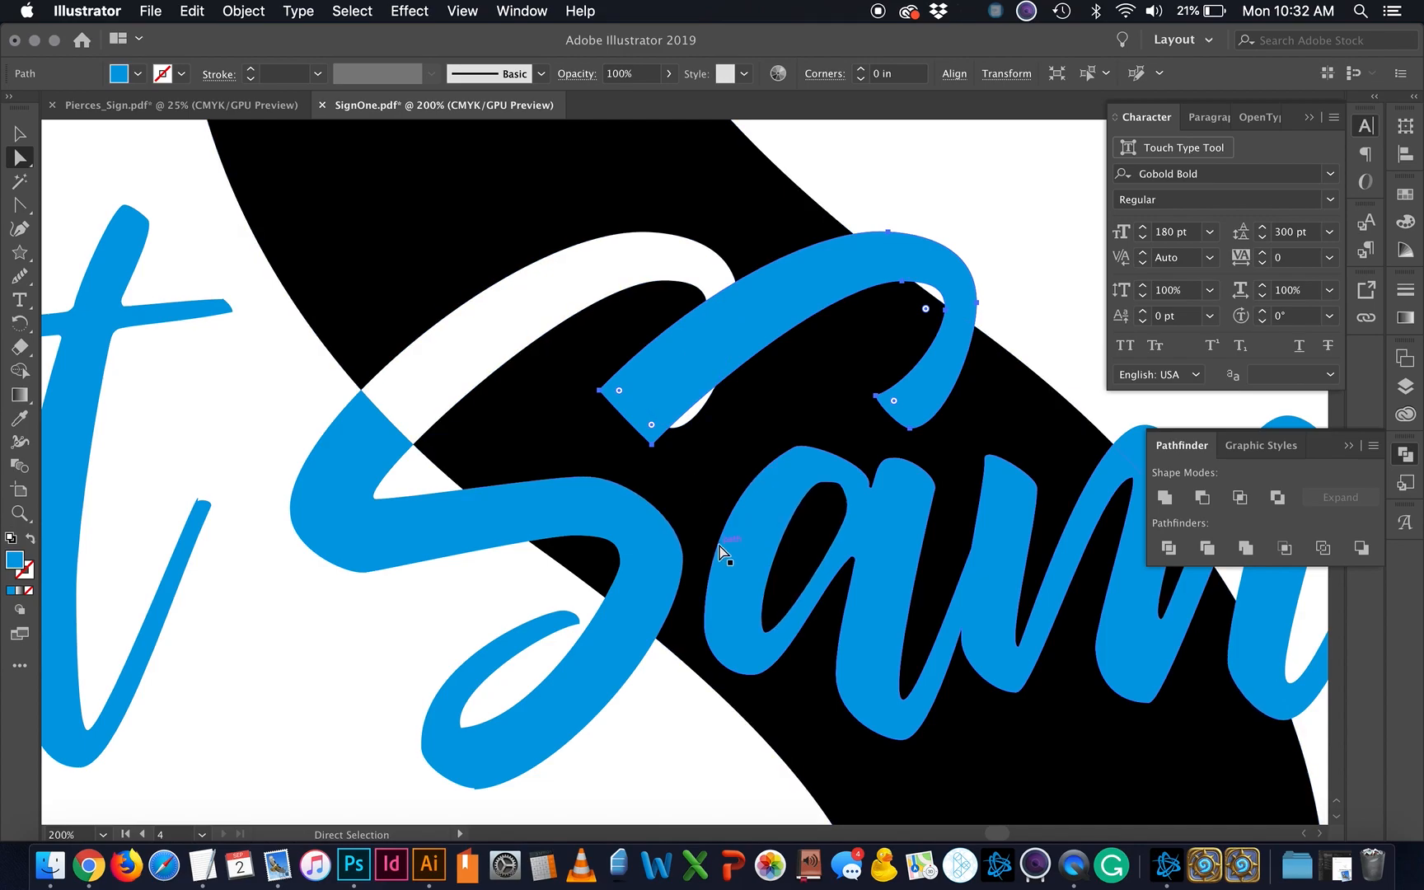
key(super+z)
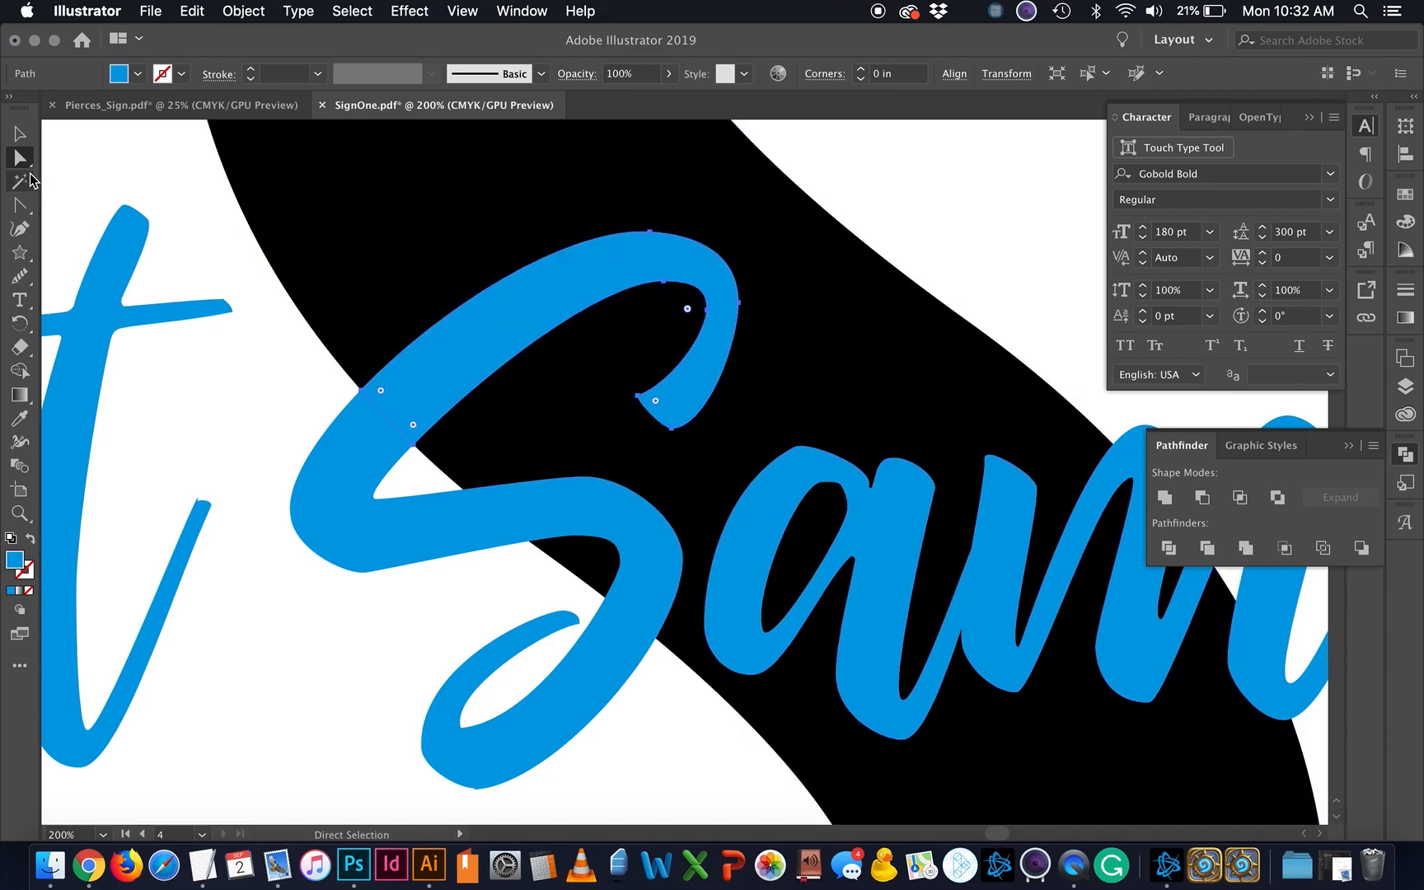
Step: Magic Wand-select all blue Text Sample pieces and unite them into one shape
click(21, 182)
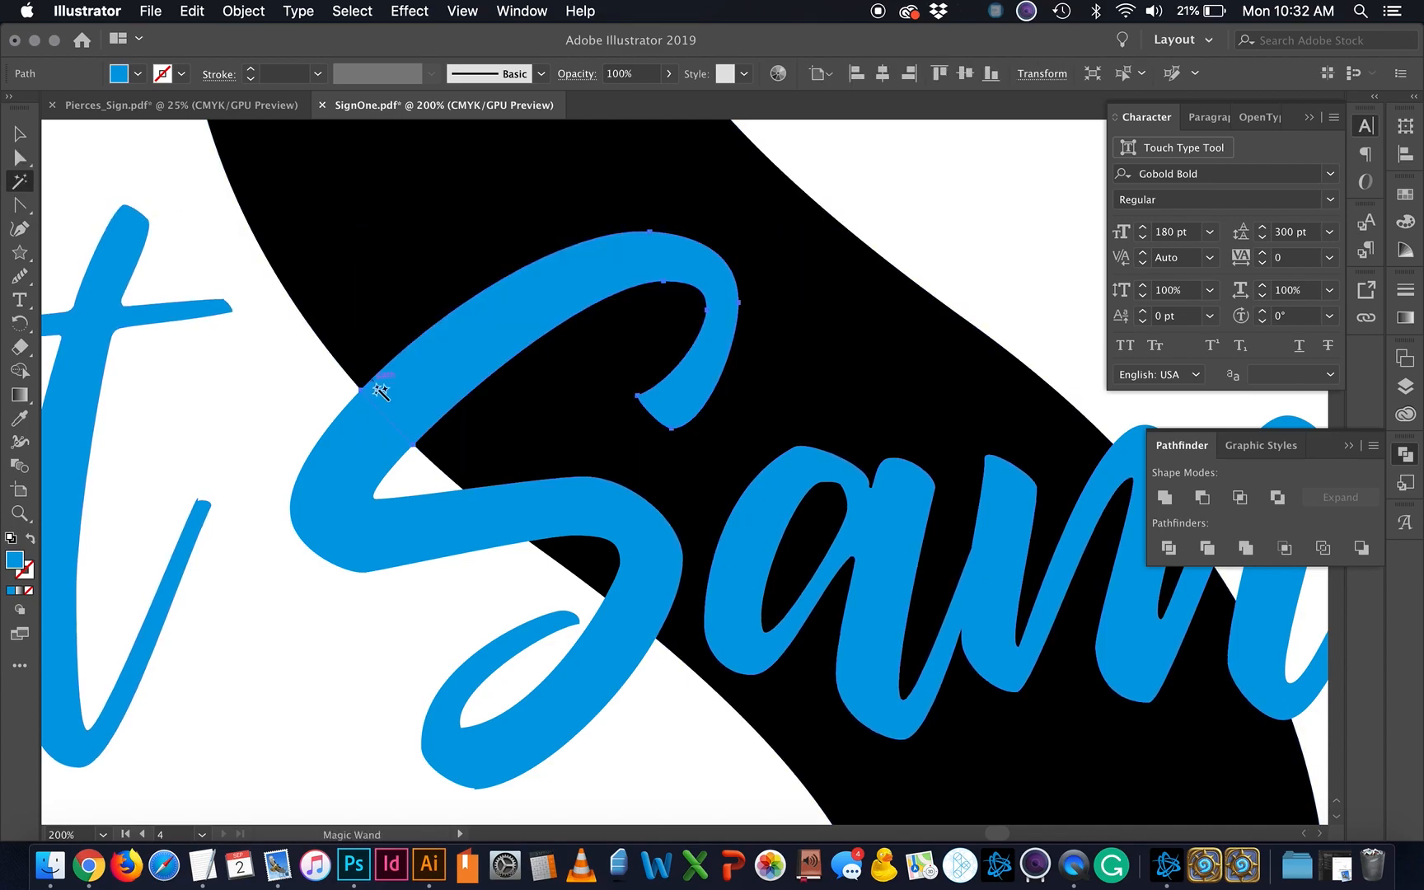
click(399, 406)
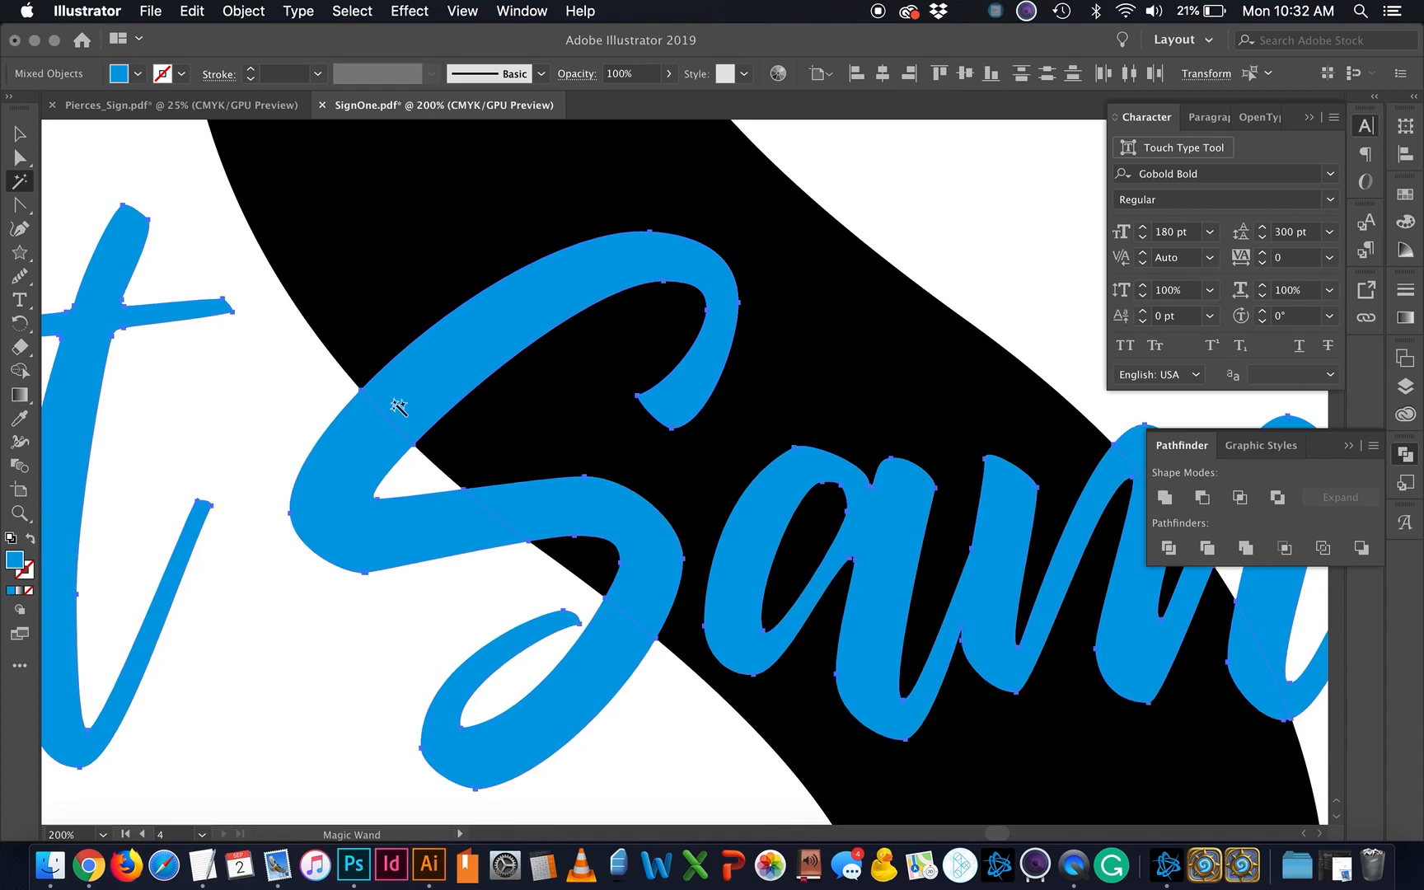
click(1165, 495)
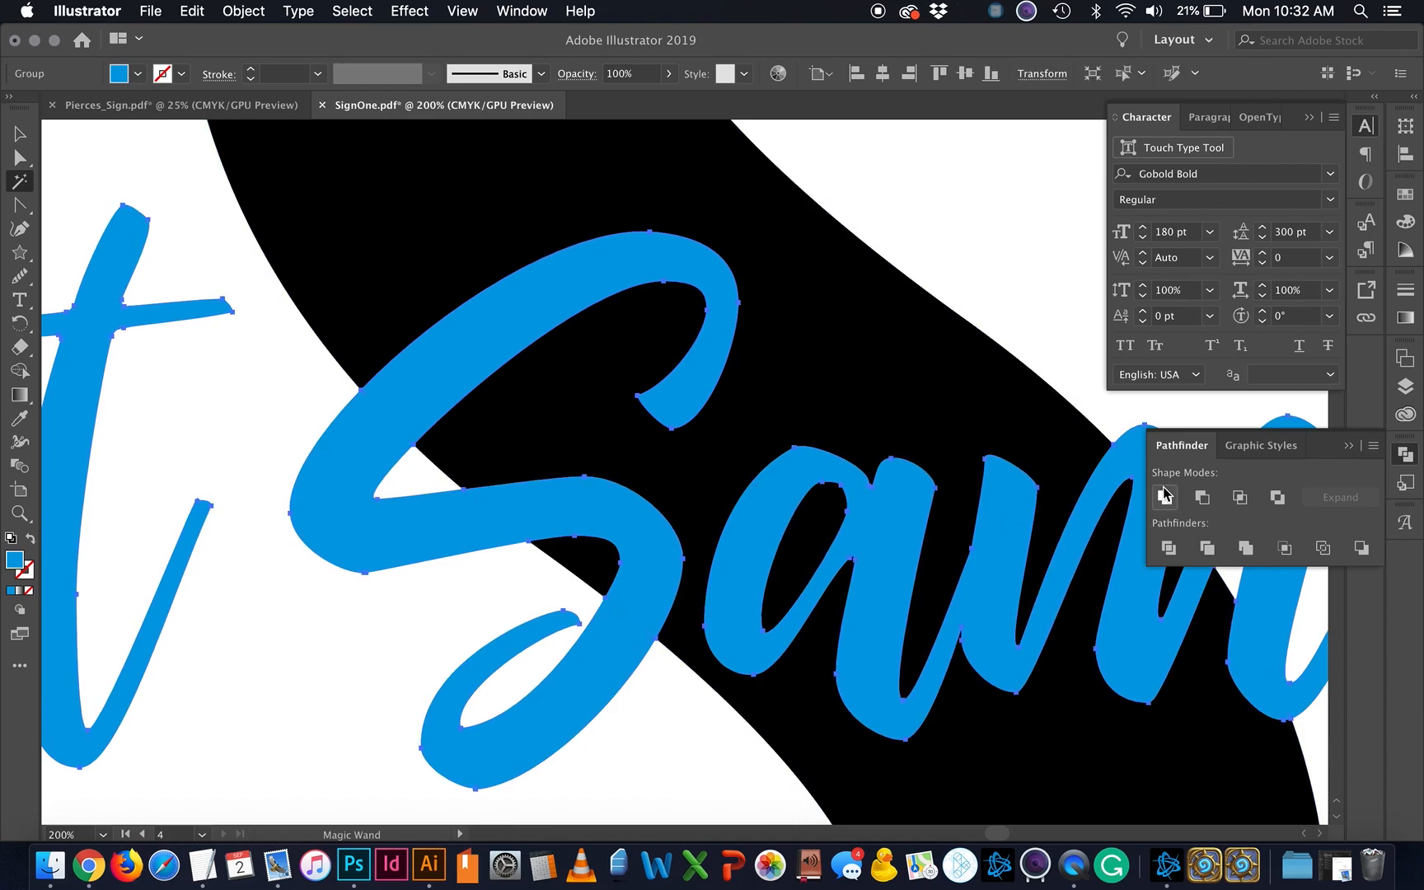
key(super+minus)
key(super+minus)
key(super+minus)
key(super+minus)
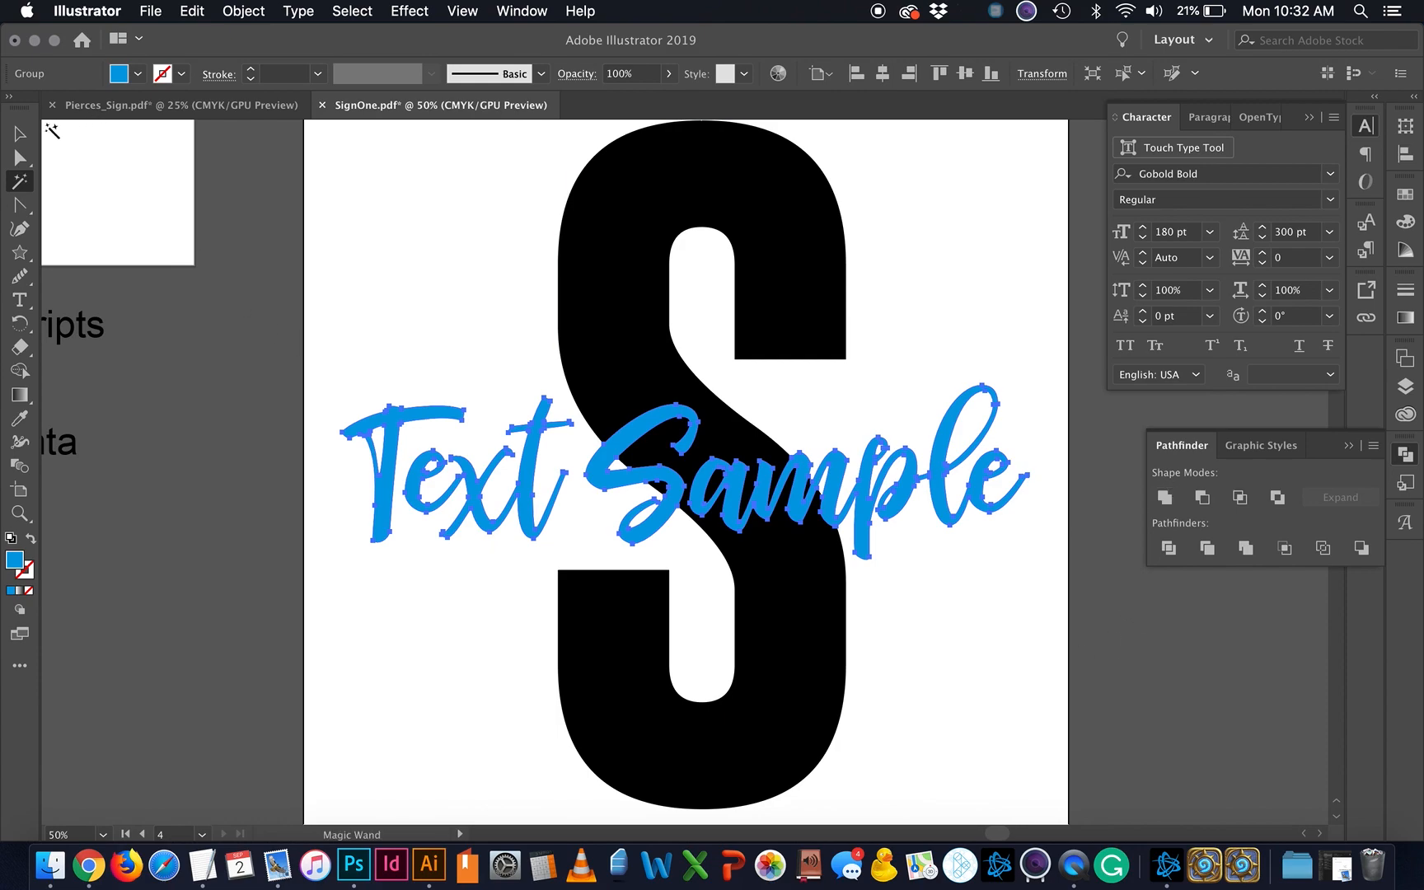
click(20, 134)
Step: Ungroup the Text Sample lettering from the S
click(833, 593)
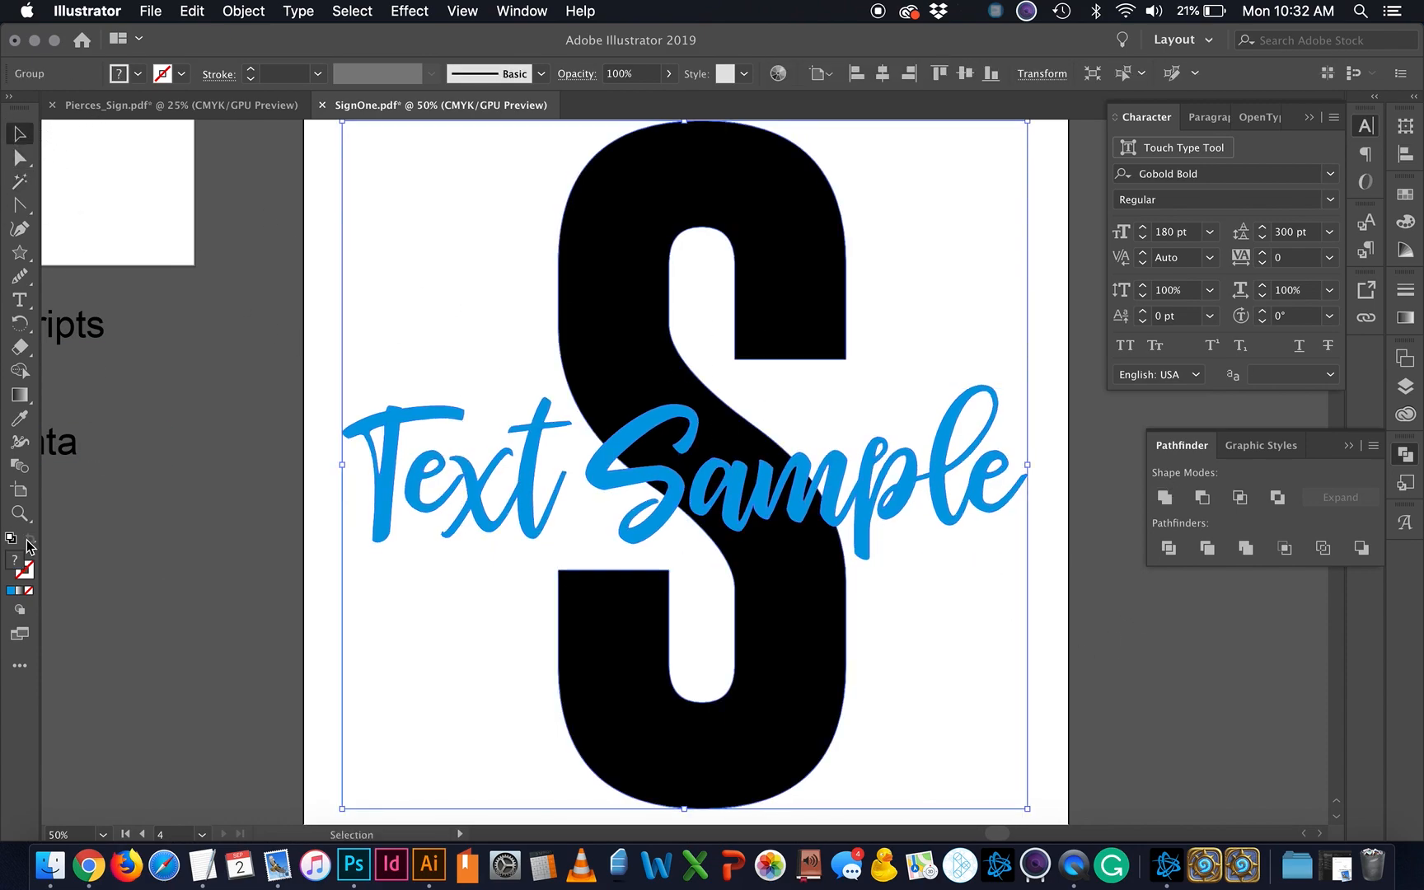
click(281, 527)
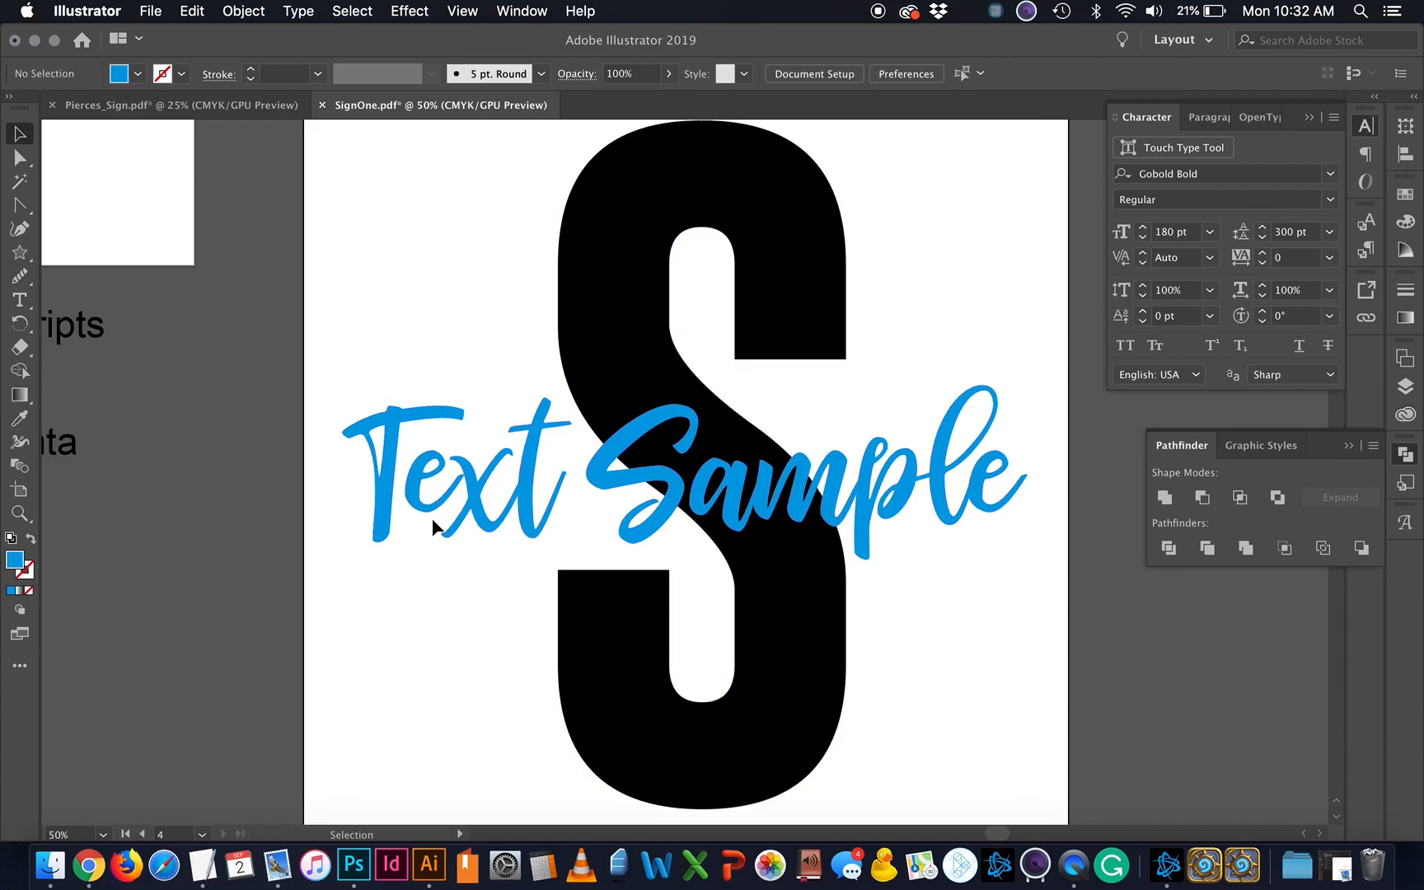
click(475, 511)
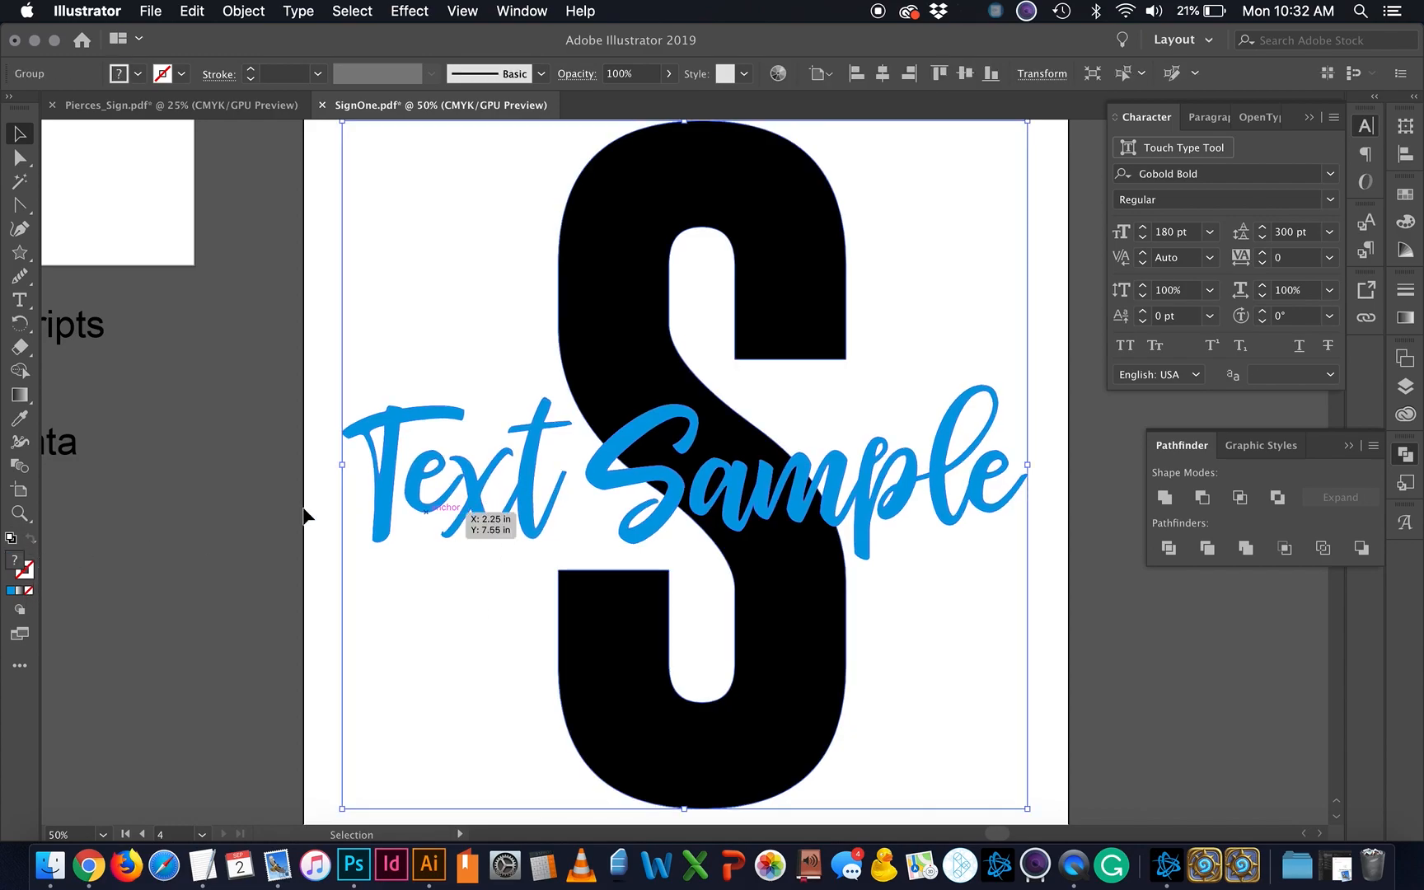
right_click(455, 486)
click(520, 651)
Step: Swap fill and stroke on the Text Sample lettering and the S to make outlines
click(448, 710)
click(517, 489)
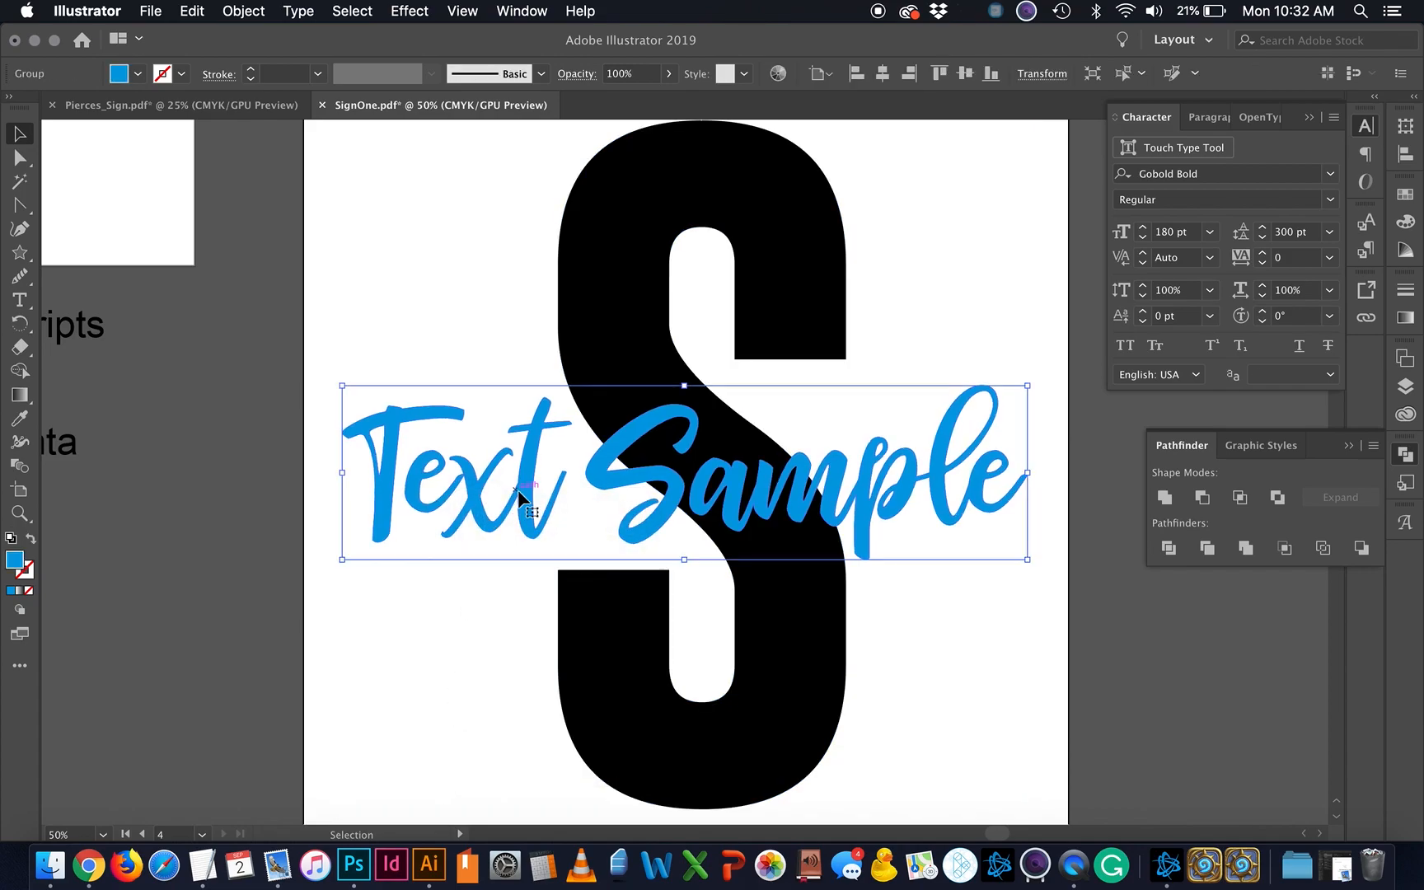
click(30, 538)
click(626, 366)
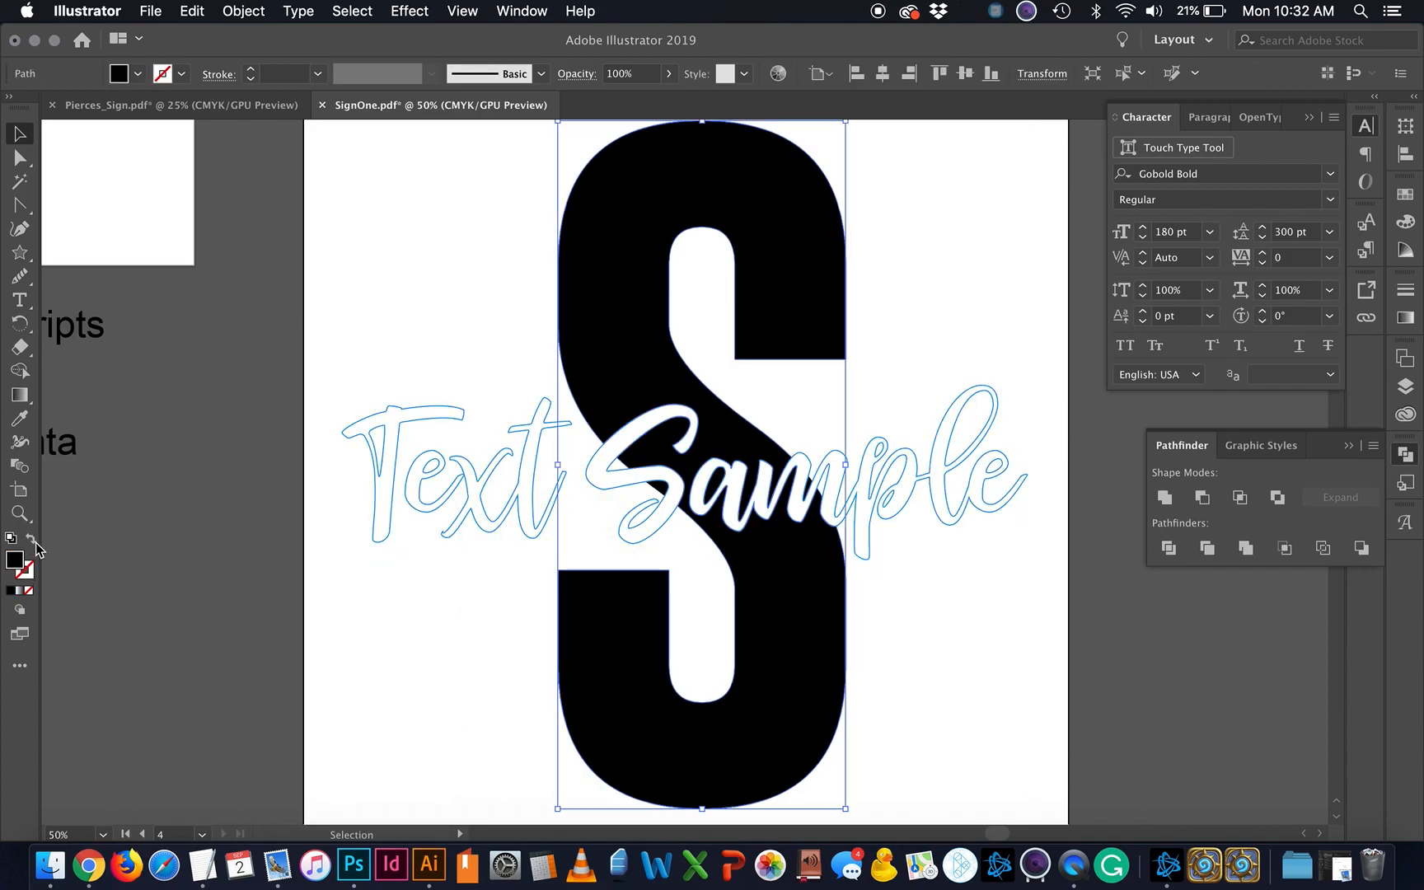
click(34, 541)
click(354, 753)
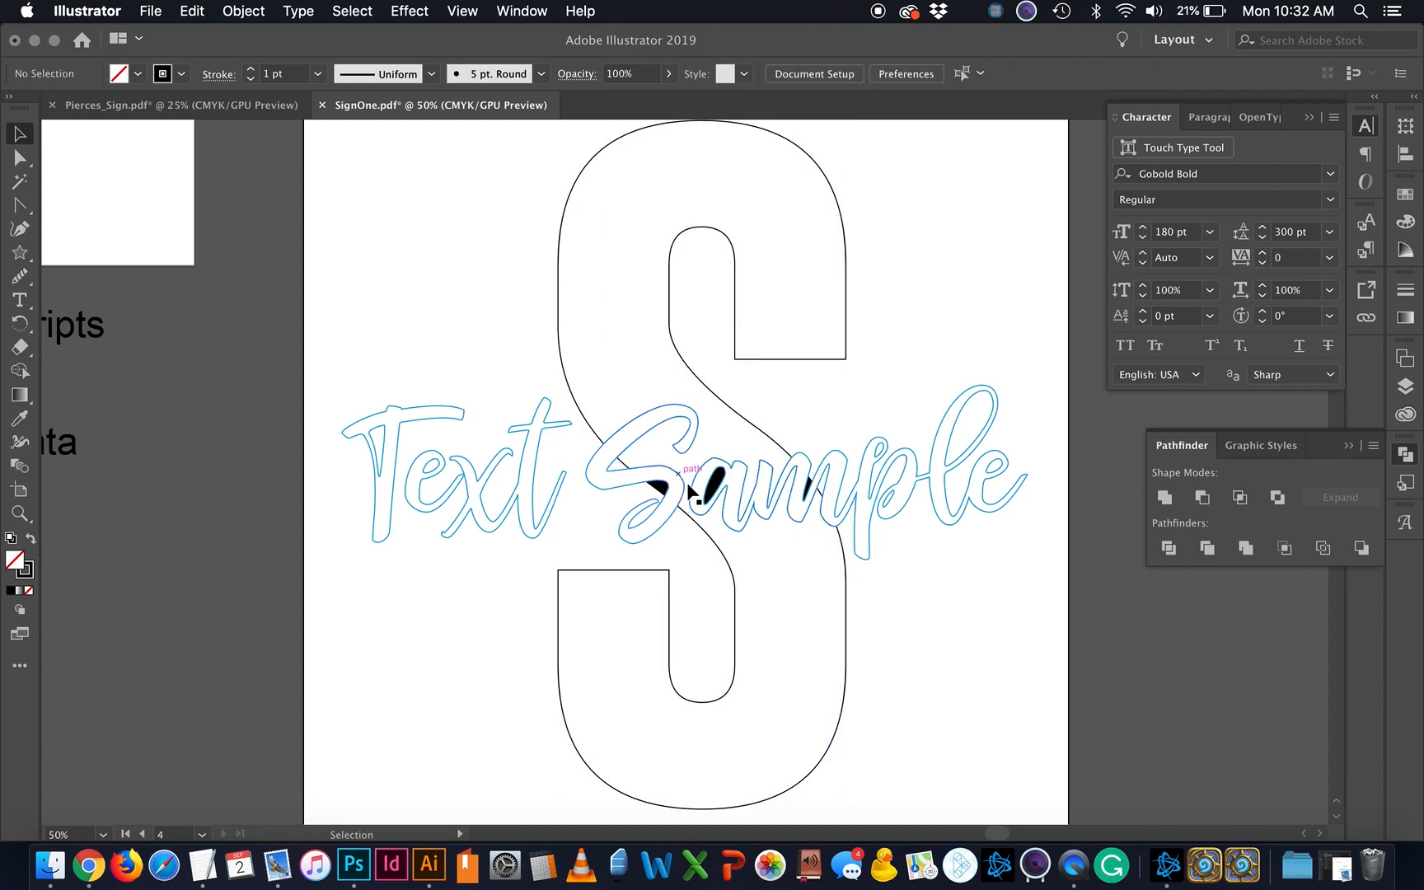
Step: Select the black wedge and the a's counter, try shifting the S outline, then undo
scroll(816, 509, up, 5)
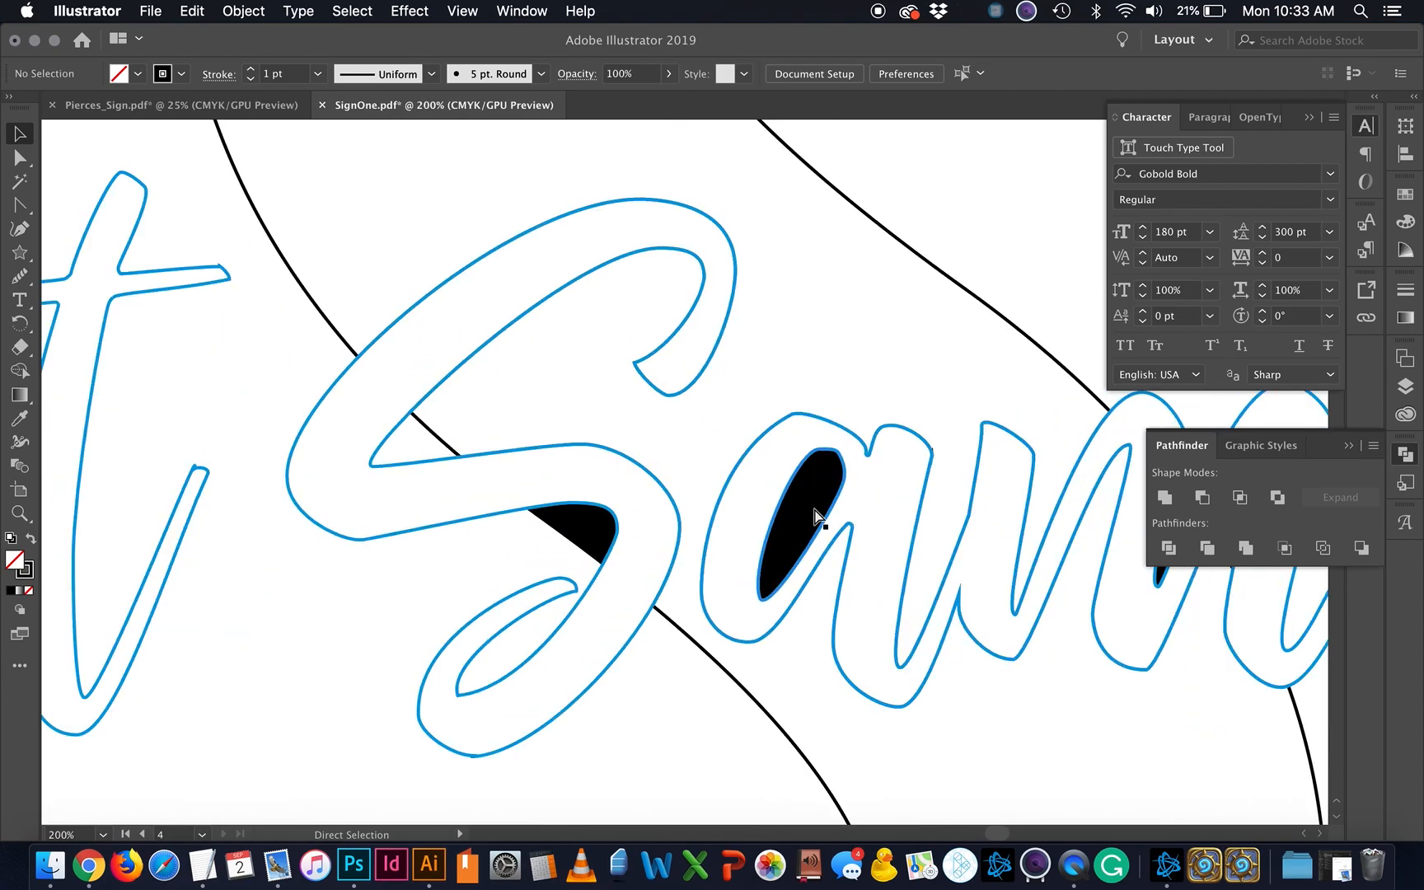
click(526, 569)
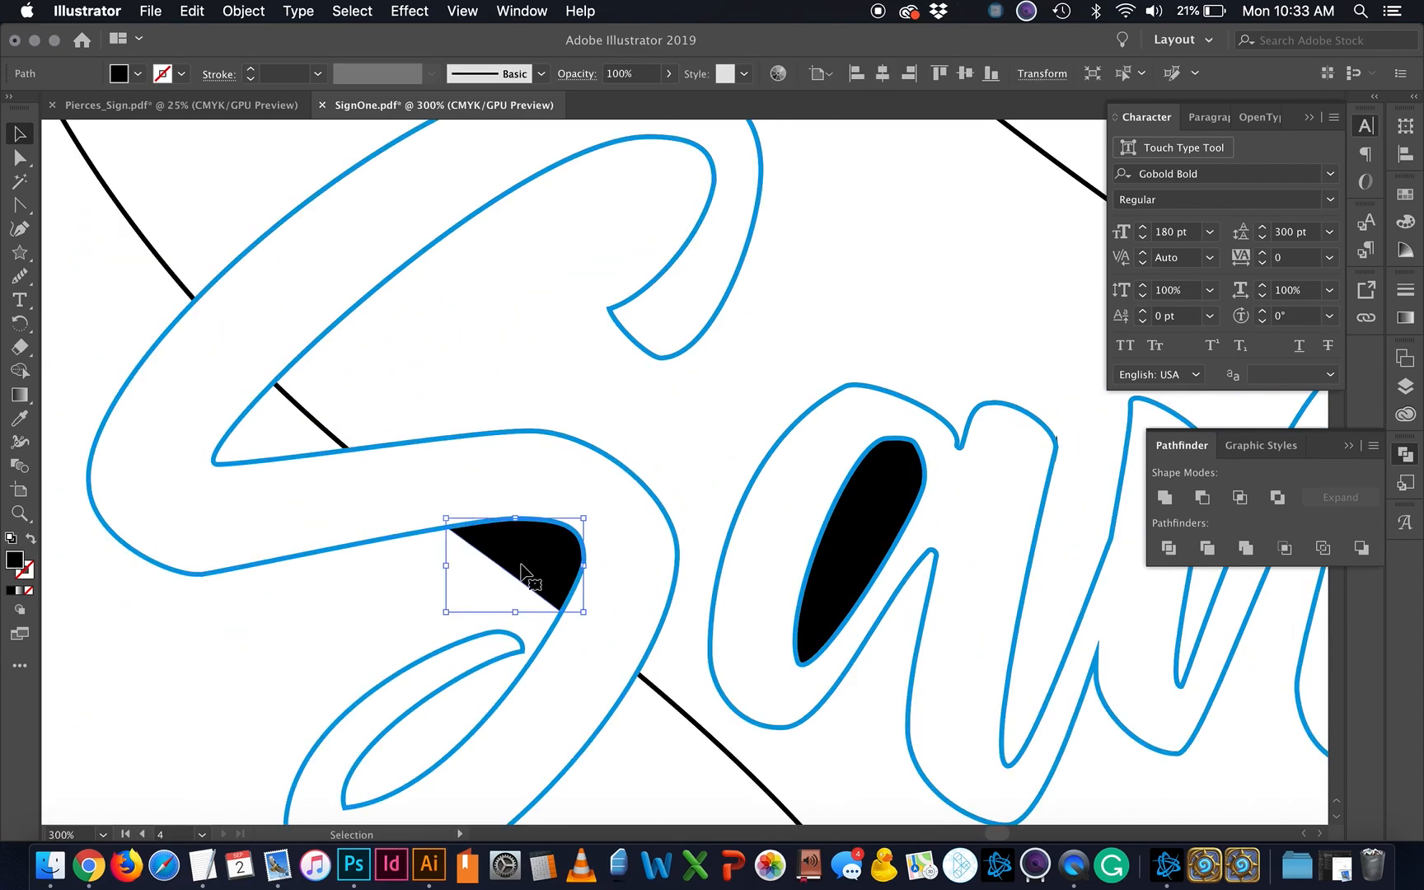
click(877, 532)
scroll(777, 581, down, 4)
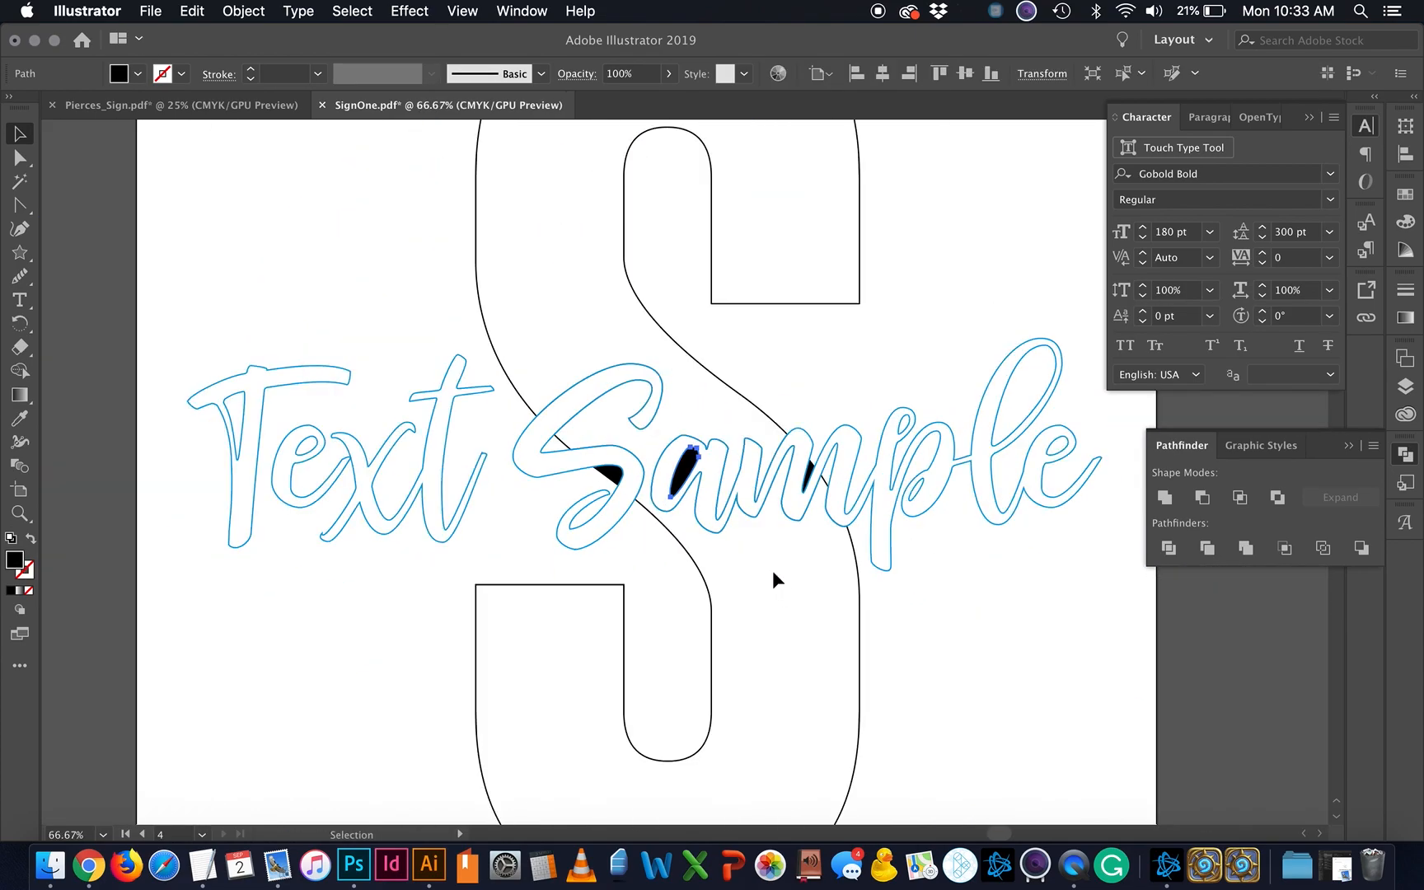
drag(727, 388, 806, 342)
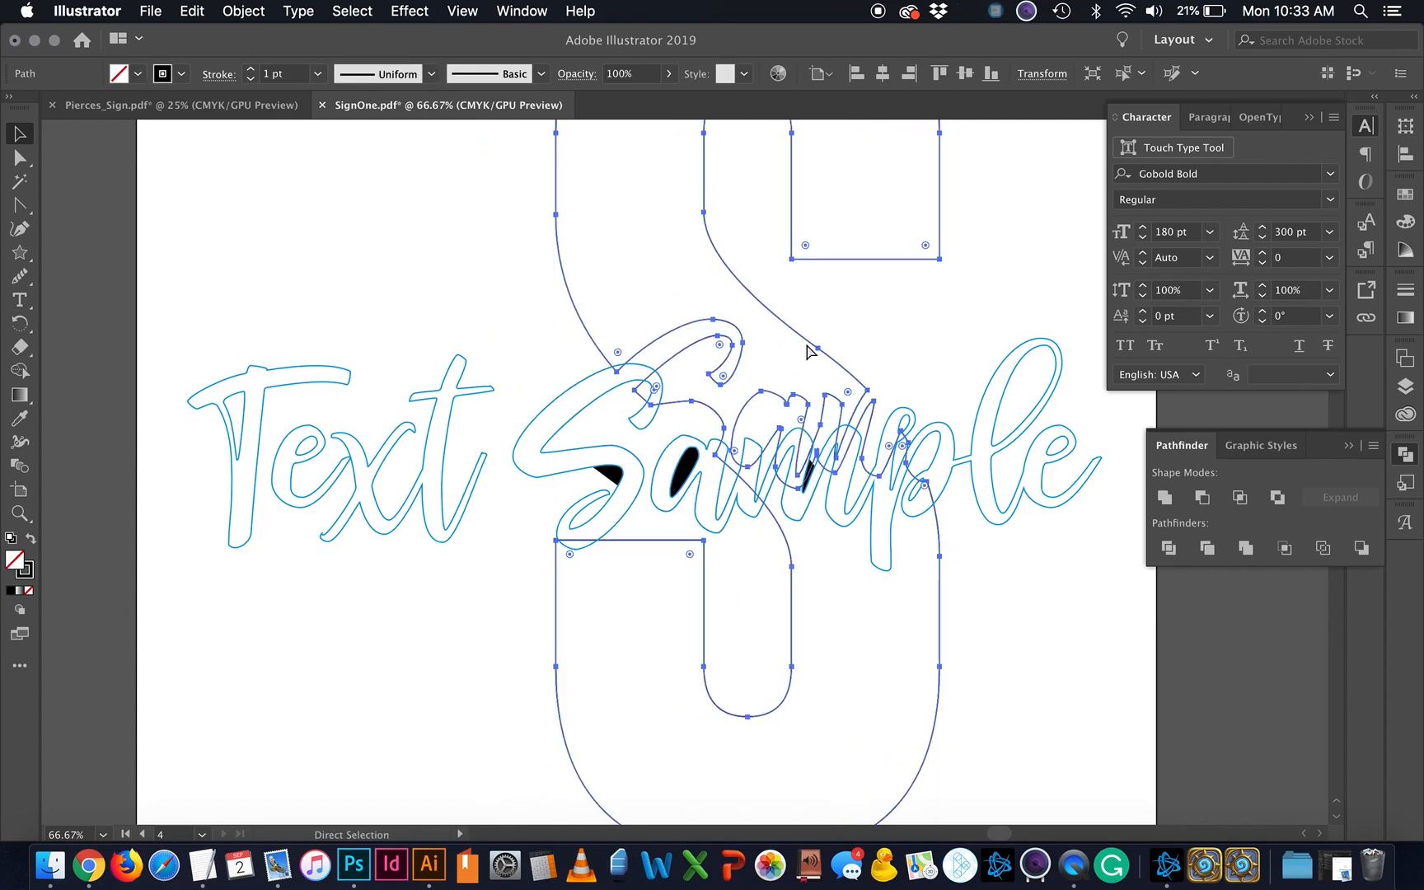
key(super+z)
Step: Restore the S to a solid black fill and Magic Wand-select all its black pieces
key(shift+x)
key(v)
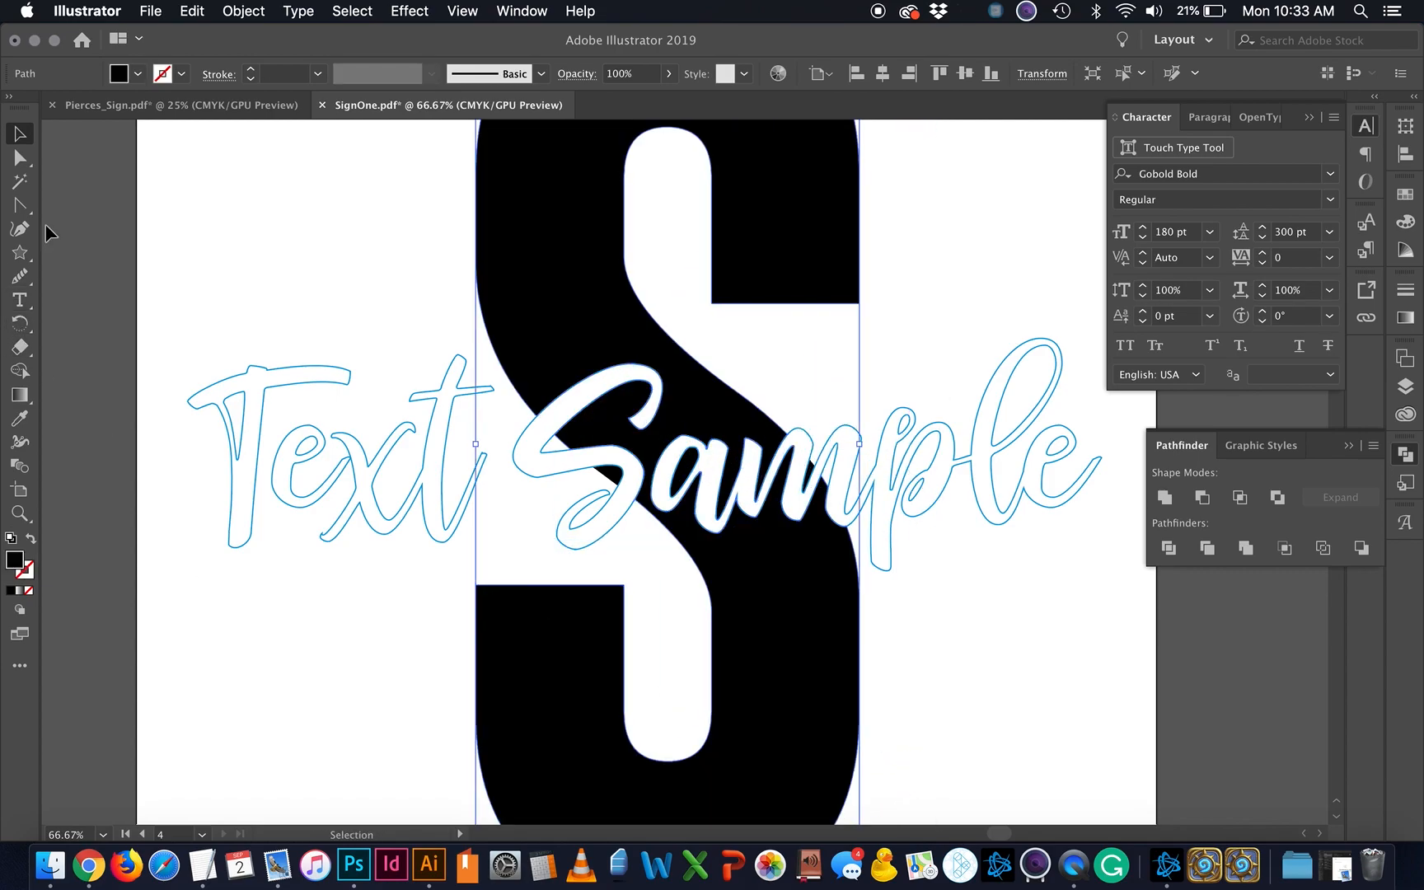
click(20, 182)
click(582, 341)
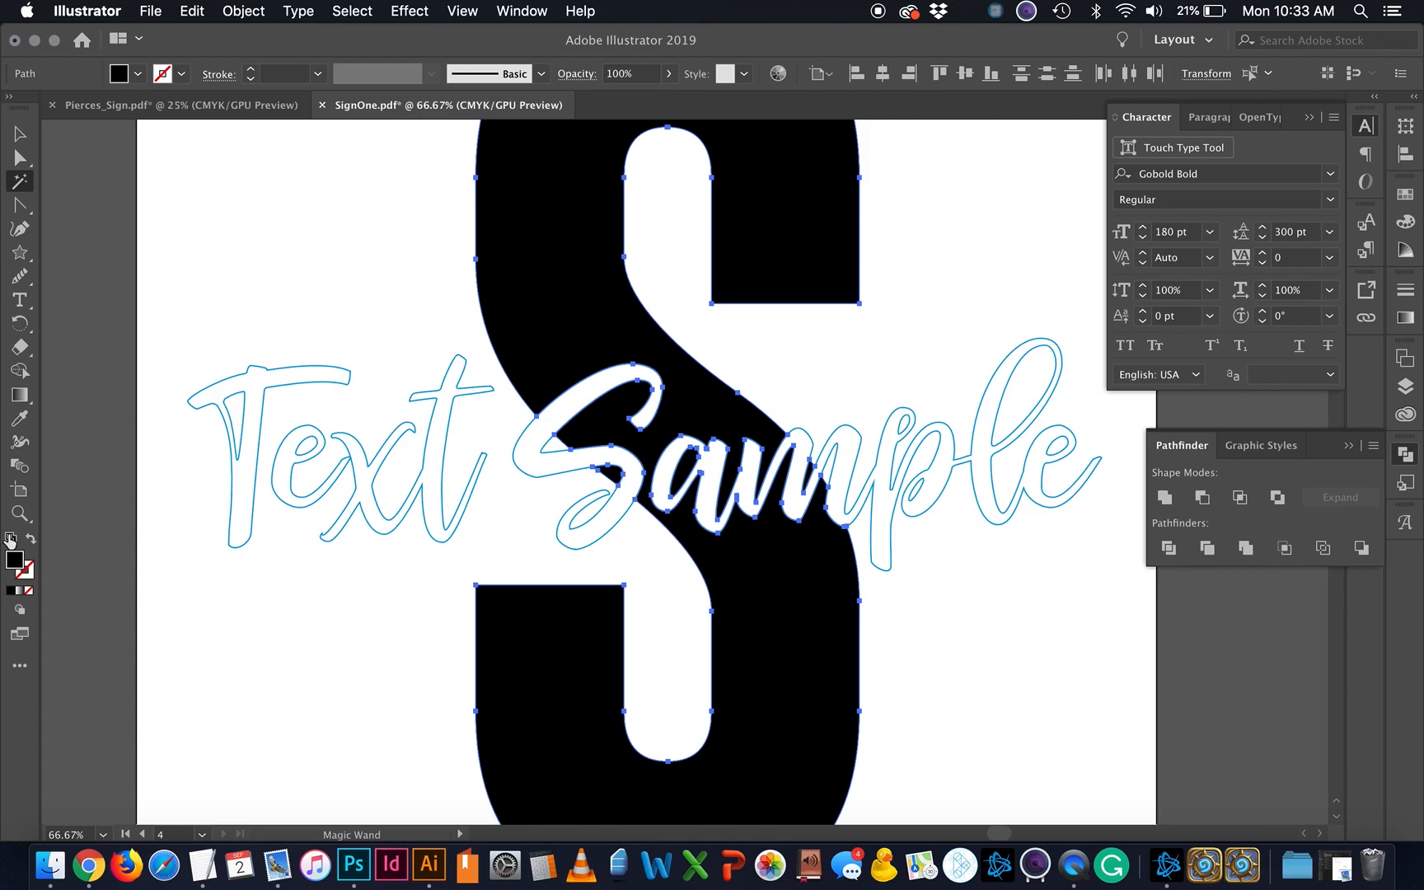
Step: Unite the selected black S pieces into a single shape
click(1165, 499)
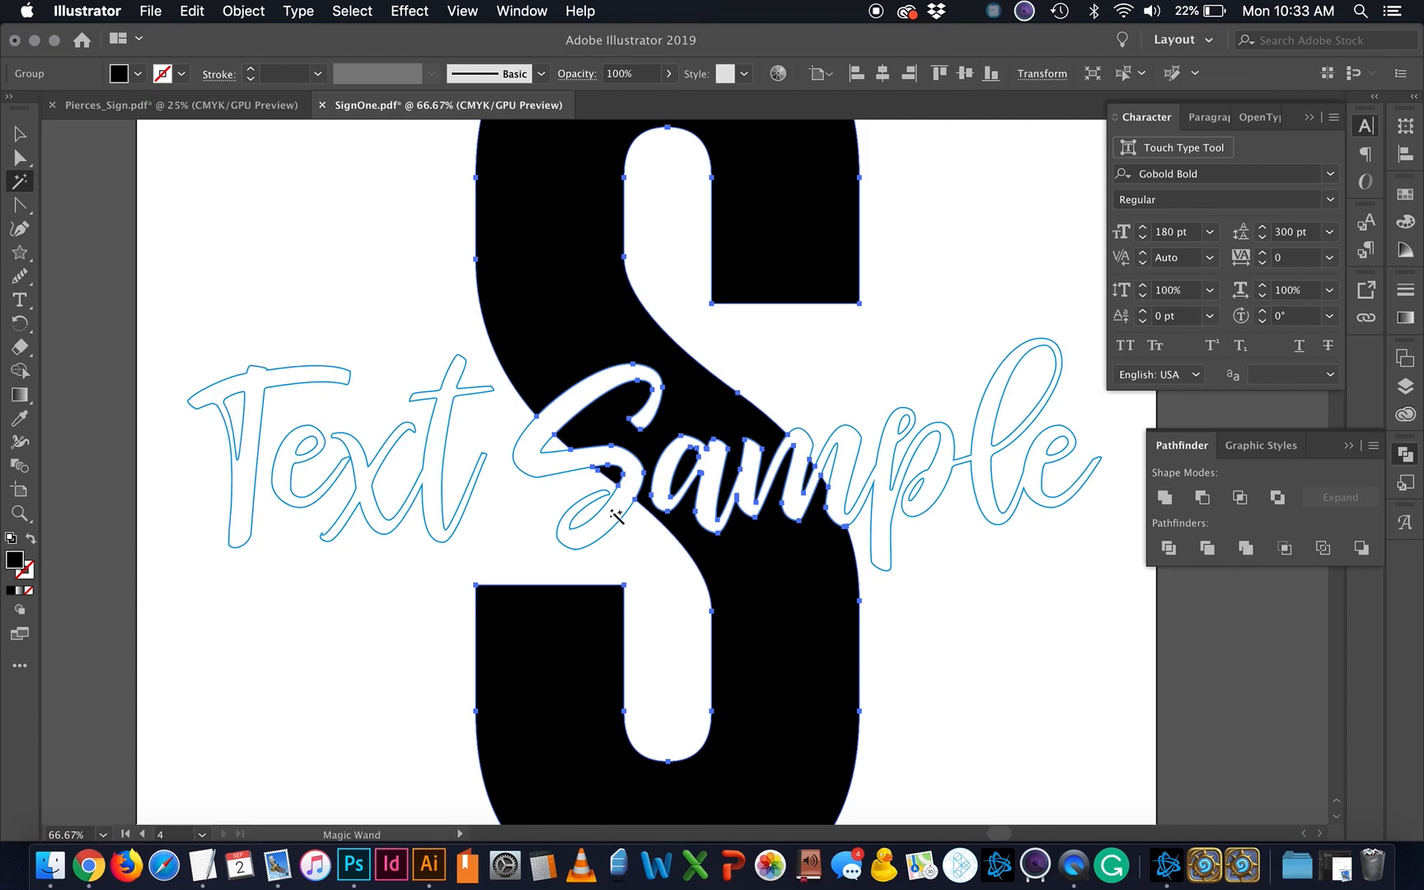
scroll(614, 469, right, 3)
key(super+minus)
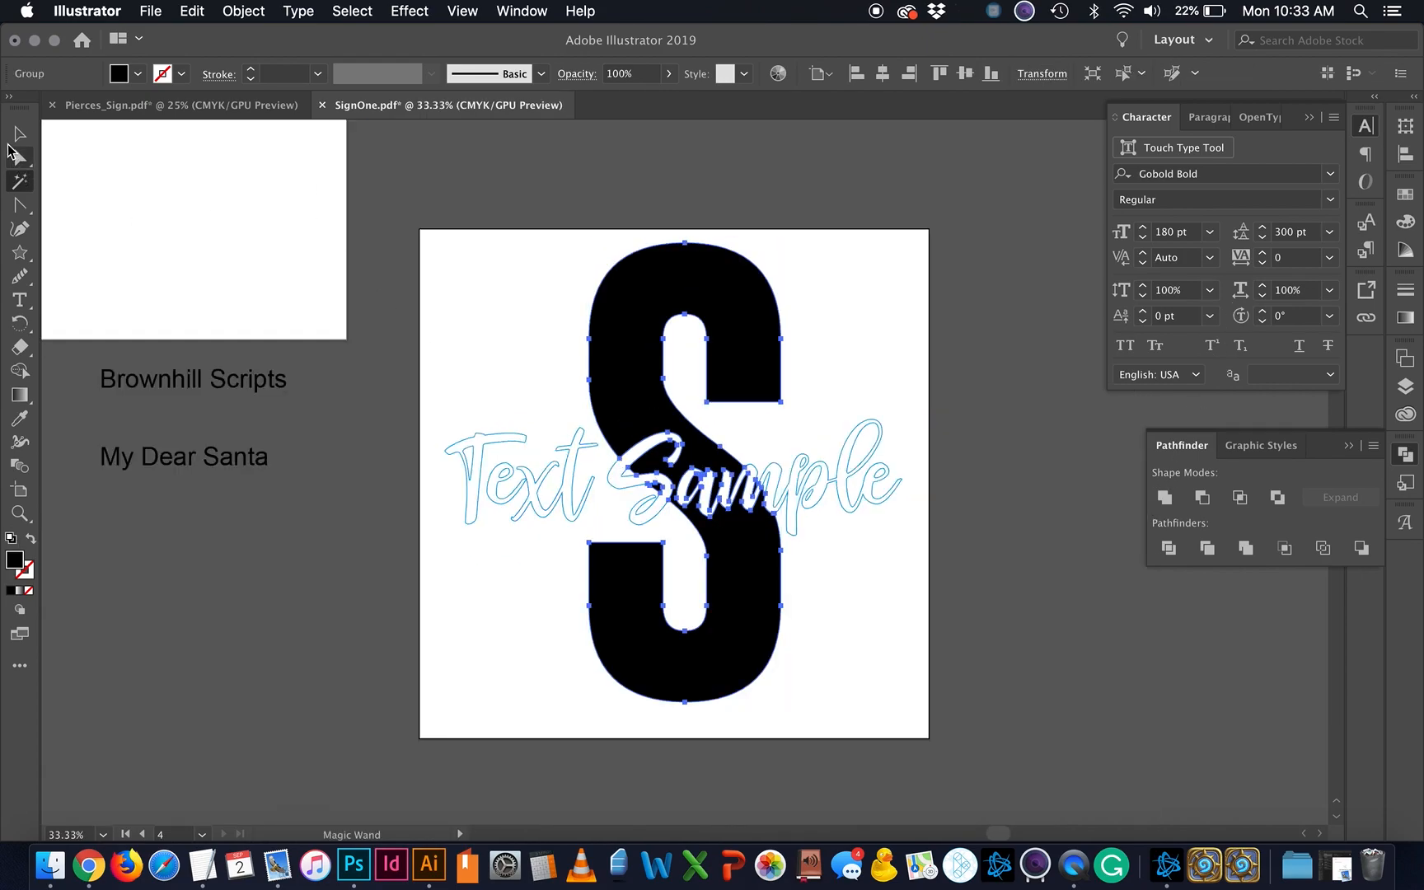
click(19, 134)
right_click(747, 568)
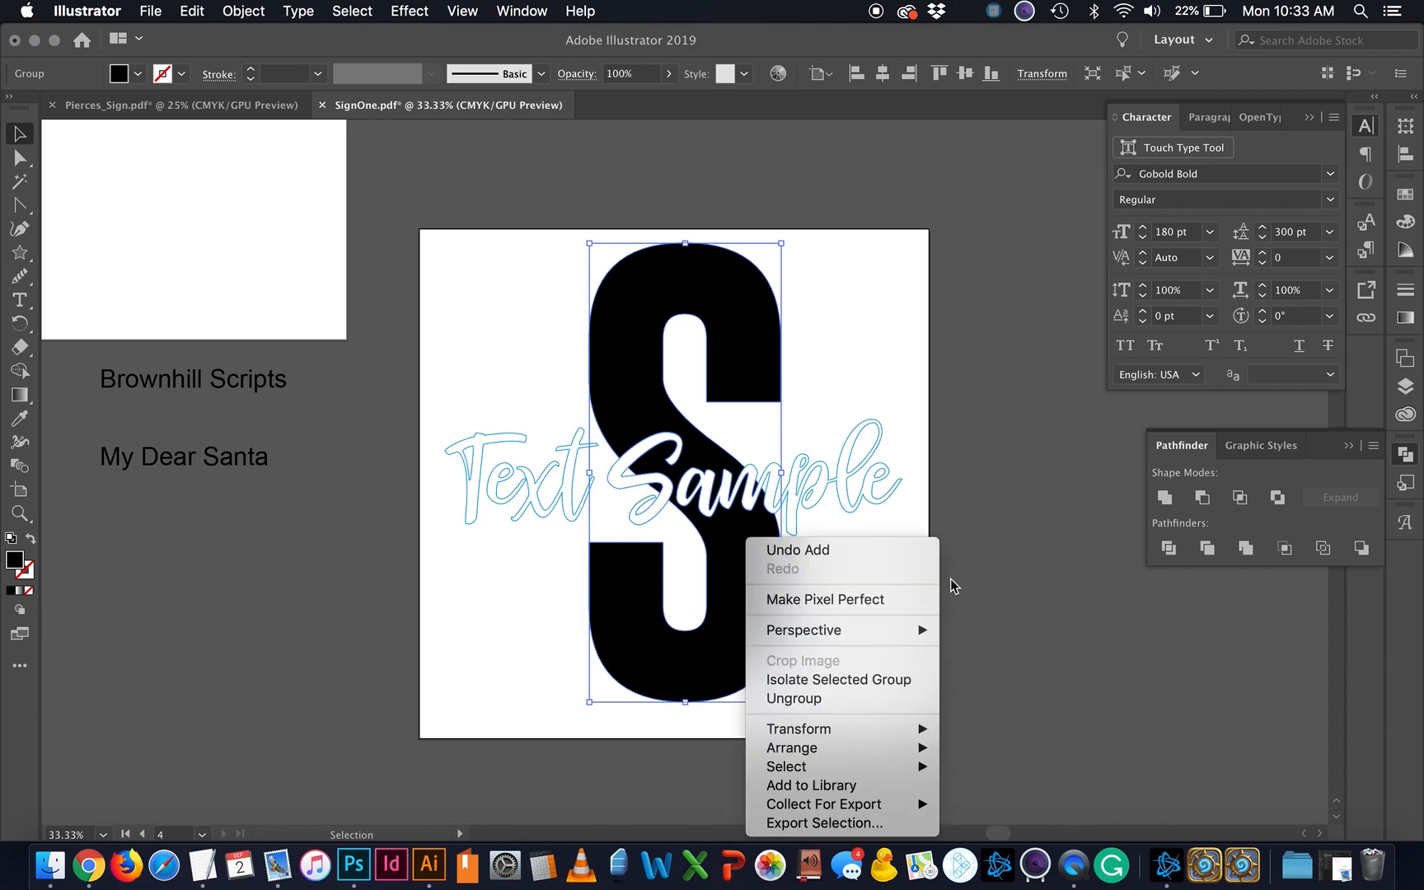
click(1037, 599)
Step: Drag the S aside to check the knocked-out lettering, then undo it back under Text Sample
drag(757, 598, 1105, 618)
scroll(1128, 717, right, 5)
click(1065, 504)
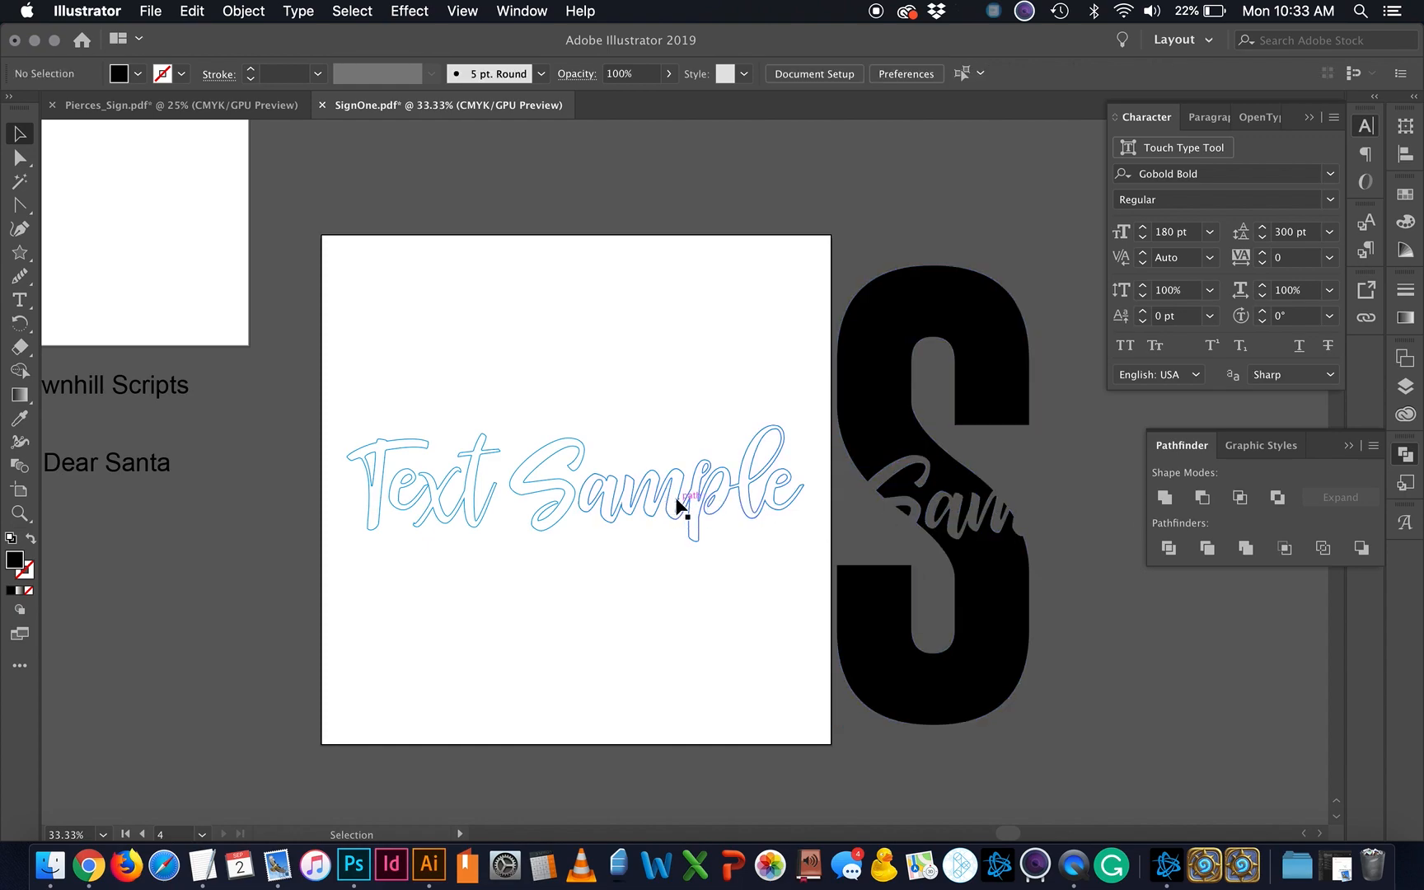
key(super+z)
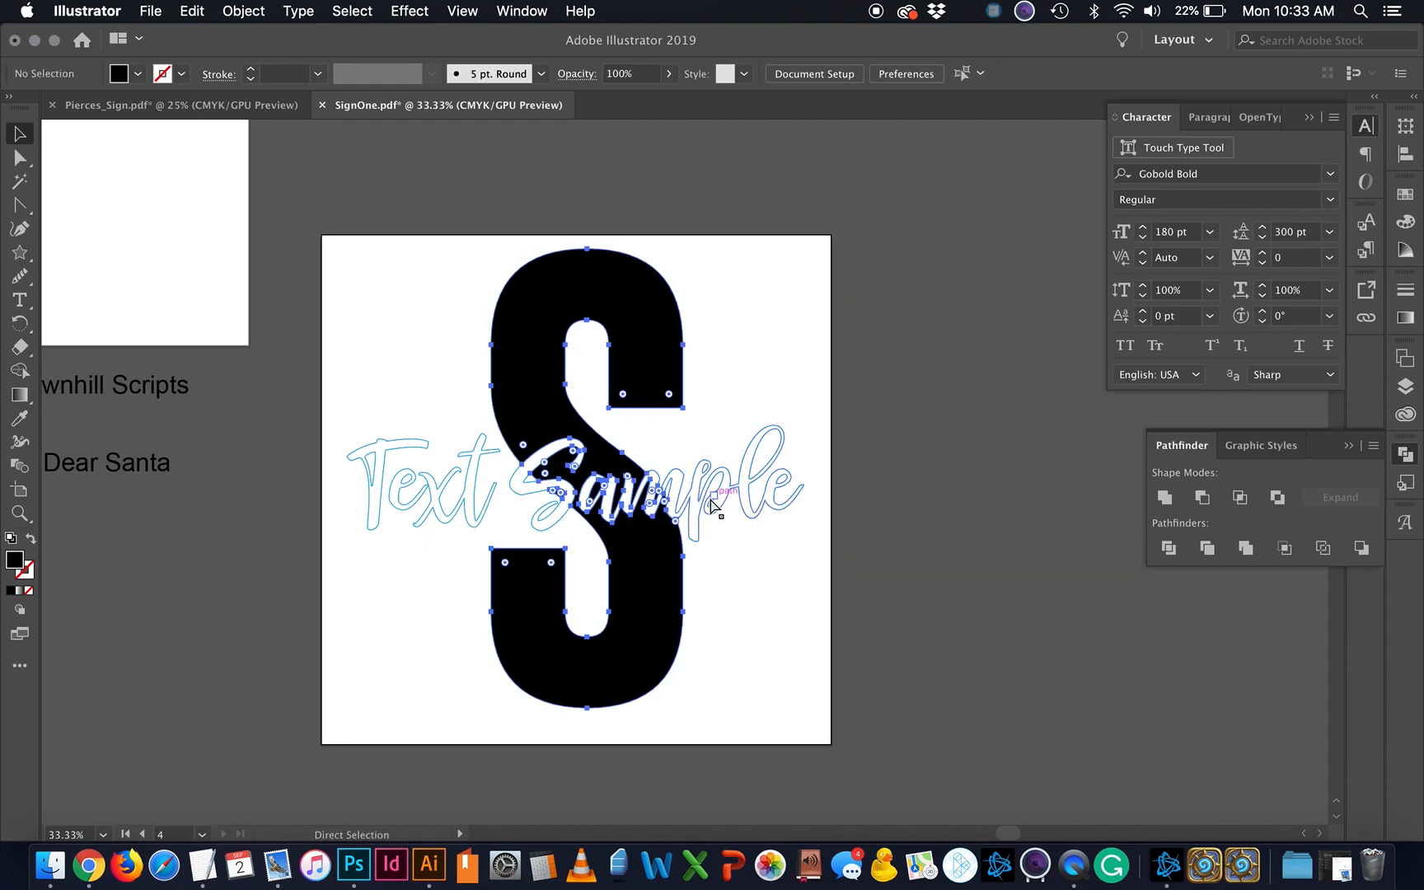
click(707, 600)
drag(680, 597, 935, 559)
key(super+z)
click(758, 623)
scroll(757, 624, left, 3)
scroll(757, 623, left, 3)
scroll(757, 623, up, 2)
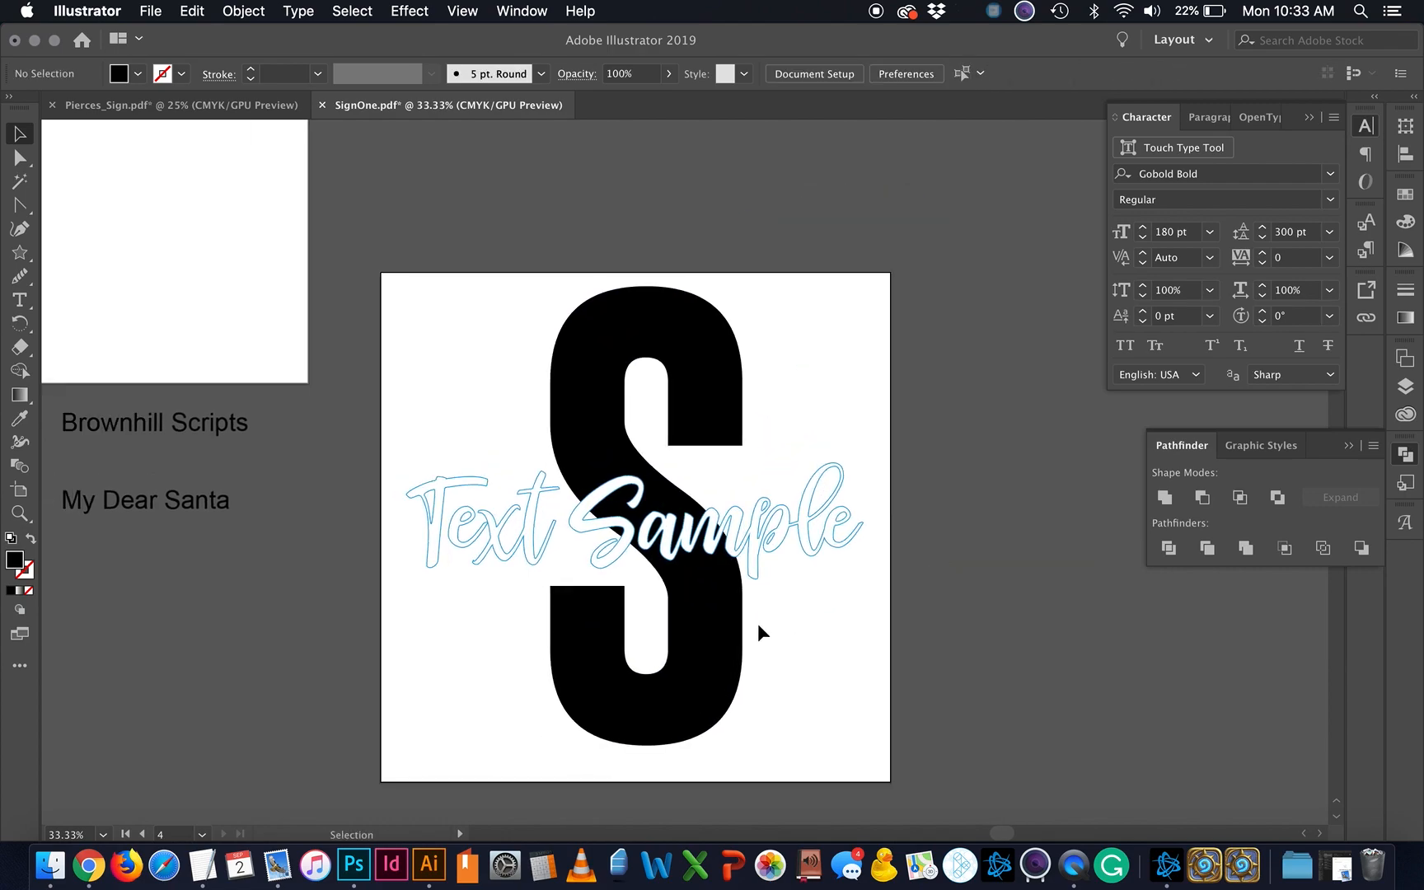
scroll(759, 623, left, 3)
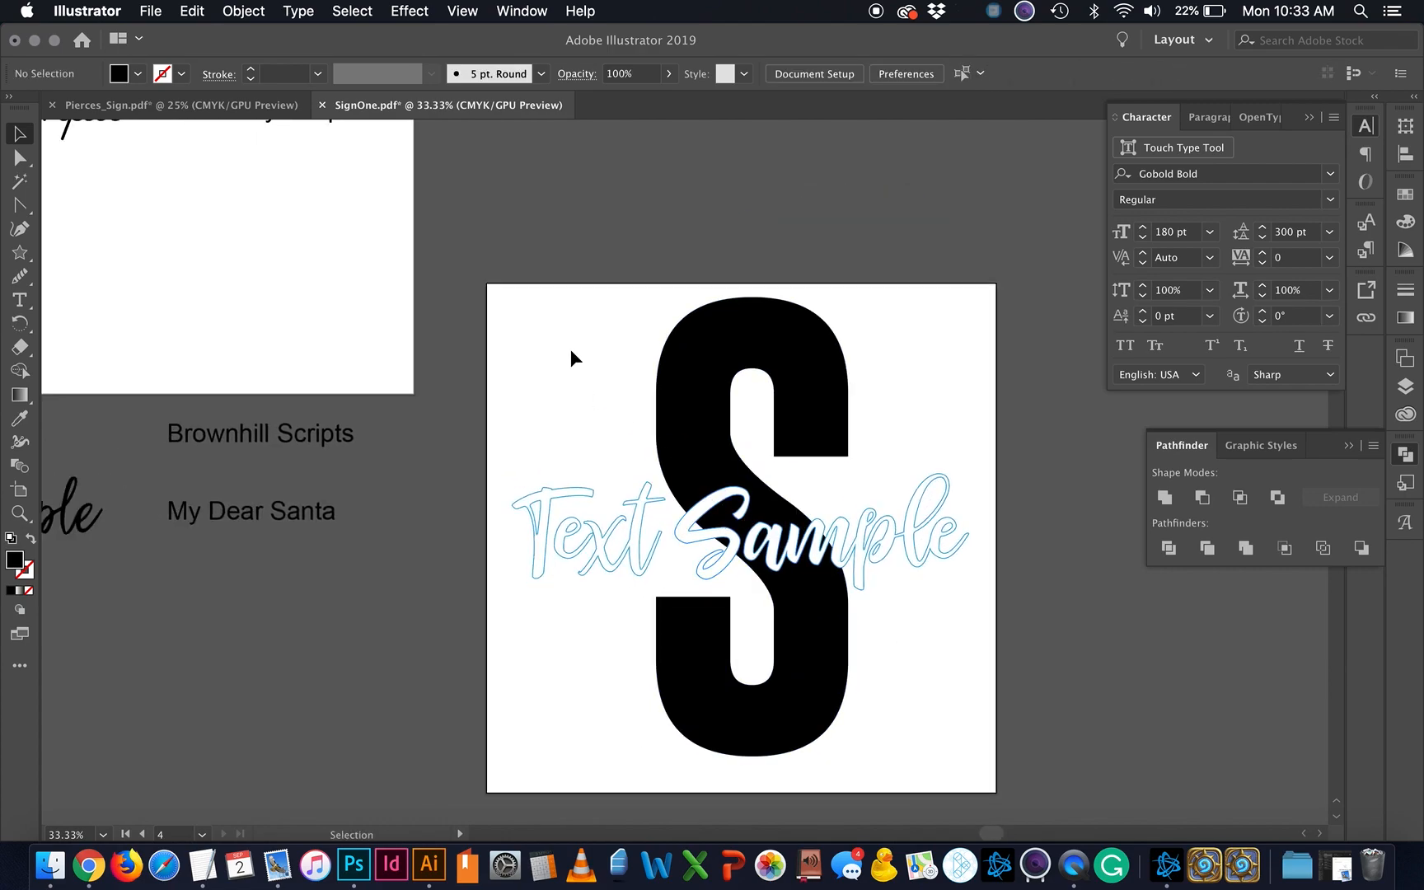
key(super+minus)
key(super+minus)
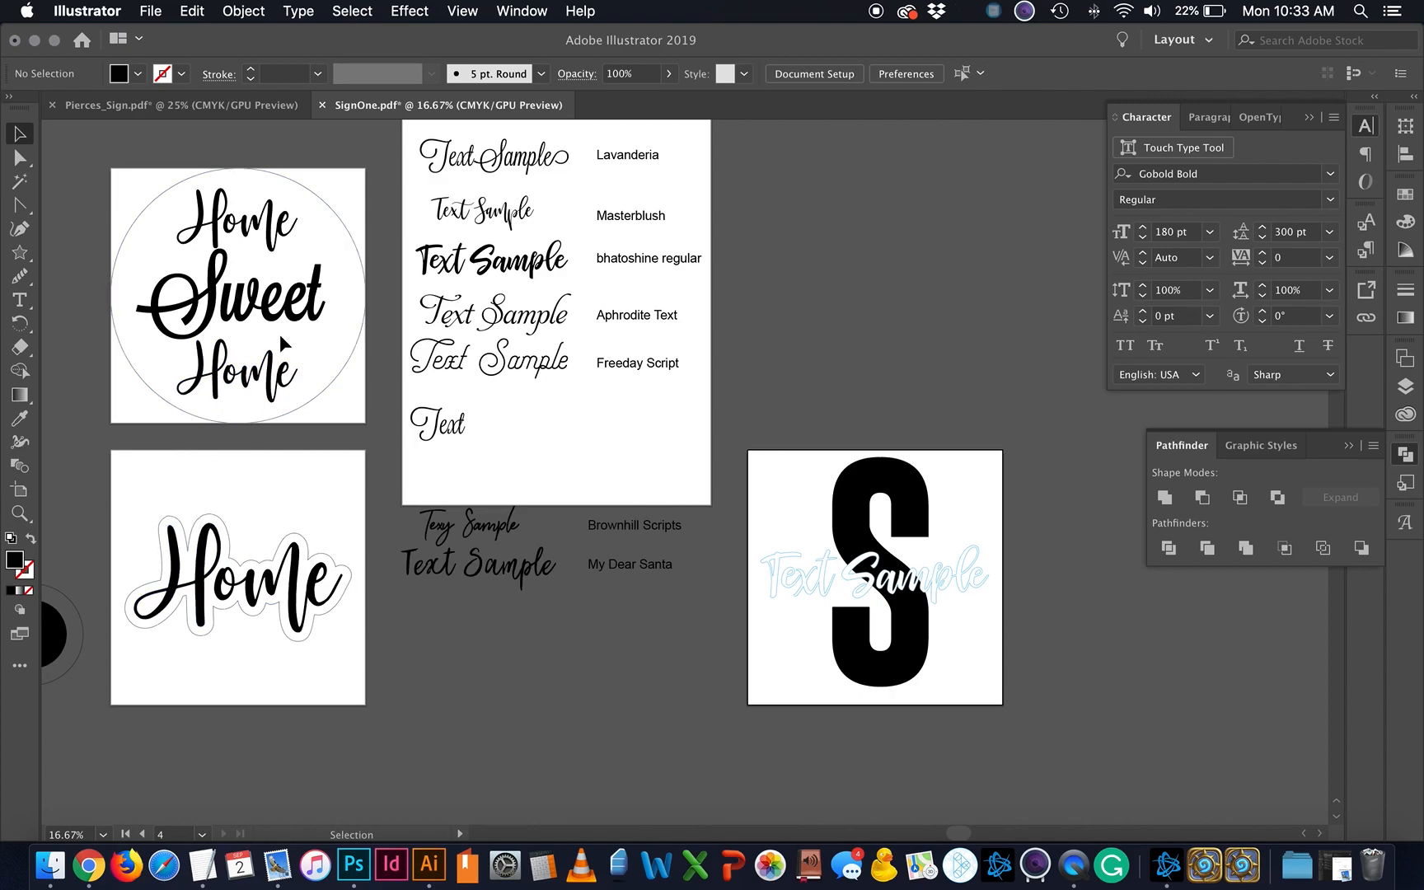
Step: Select the circle around Home Sweet Home, then the Home sticker
click(323, 390)
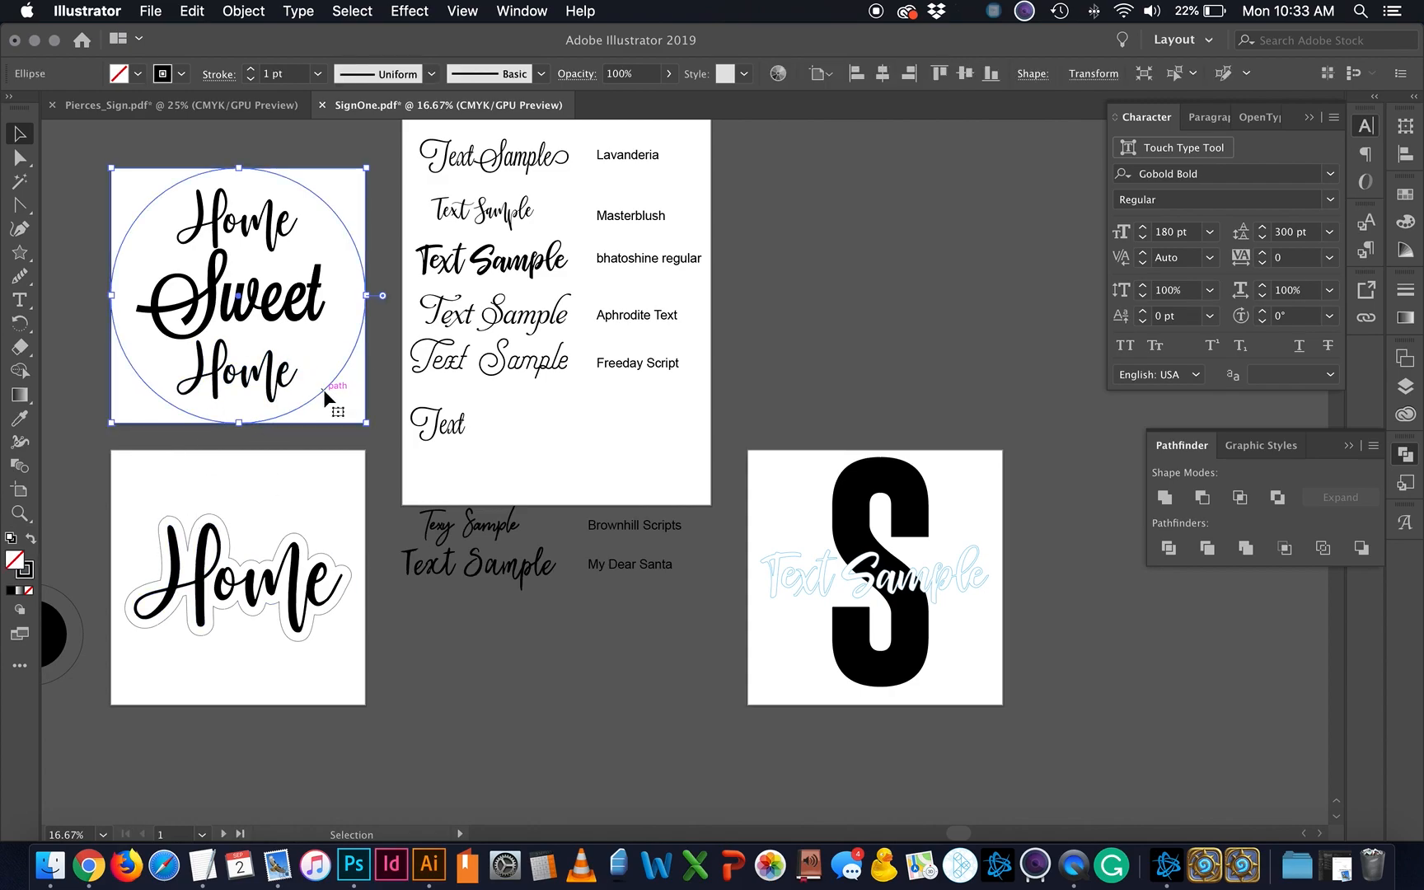
click(344, 341)
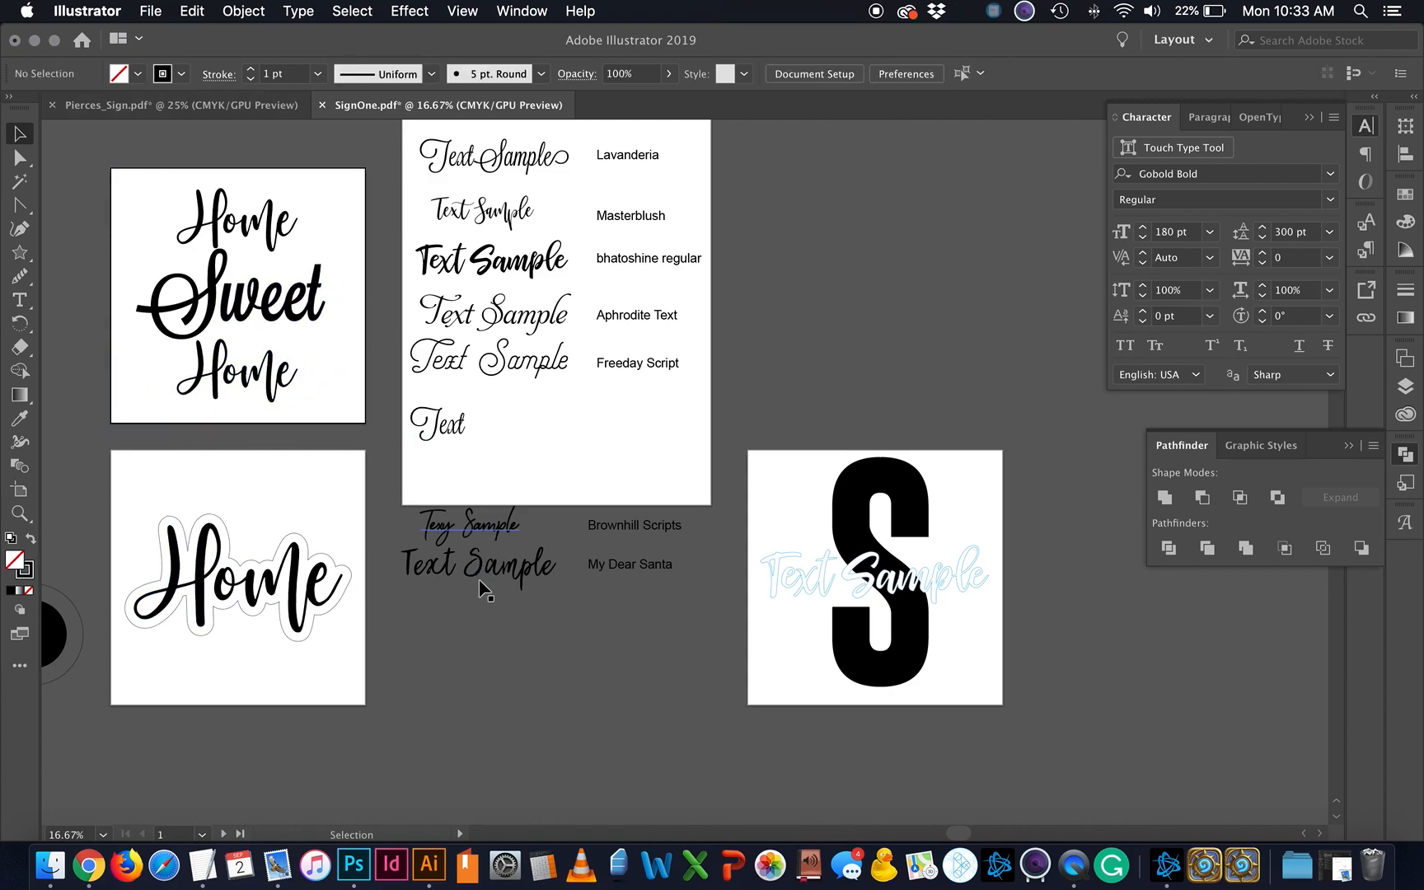
click(346, 587)
Step: Swap fill and stroke on the black S to make it an unfilled outline
click(927, 631)
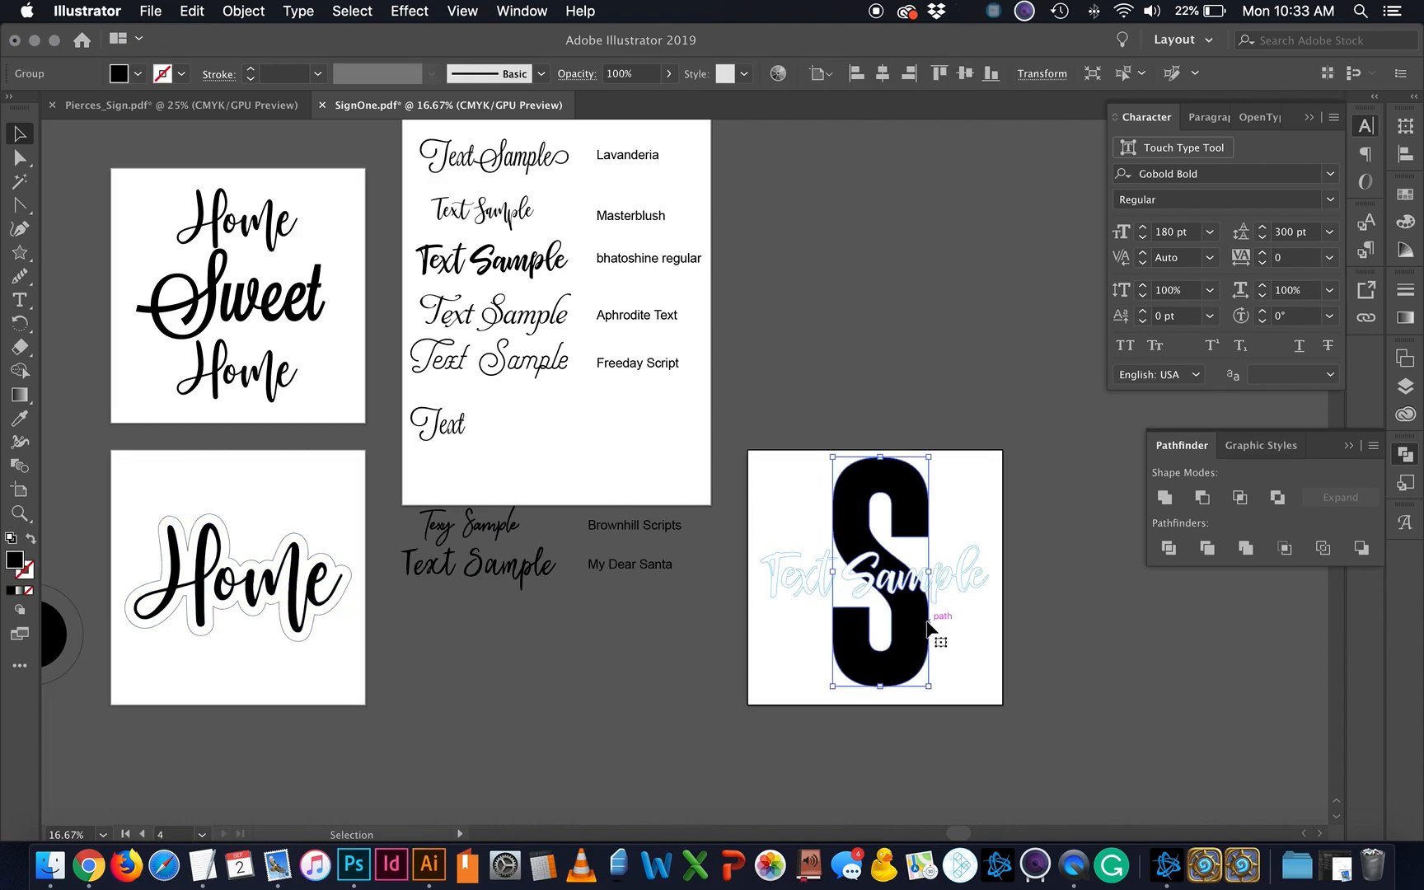
click(33, 538)
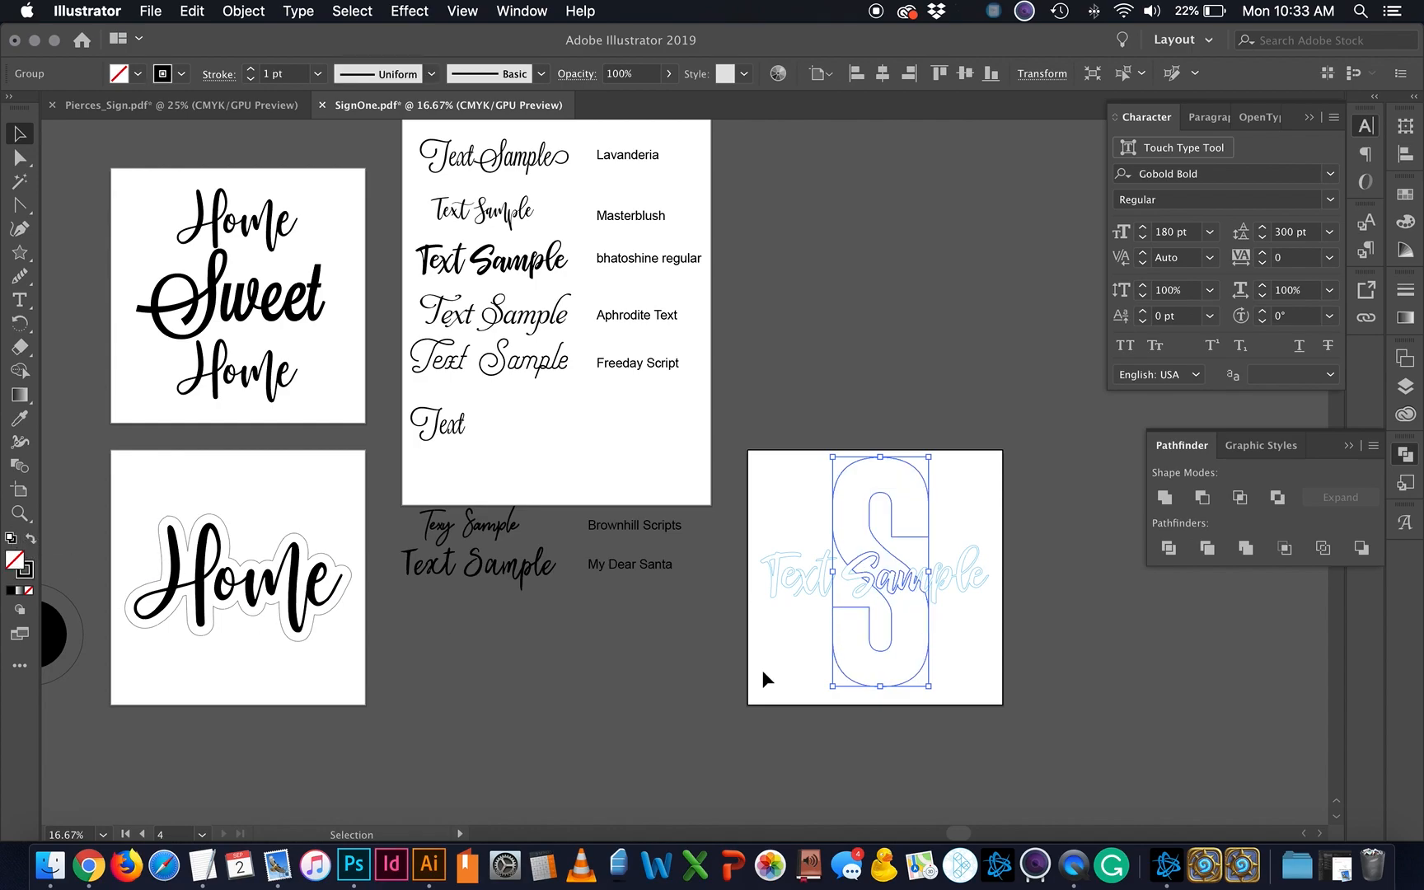
click(813, 707)
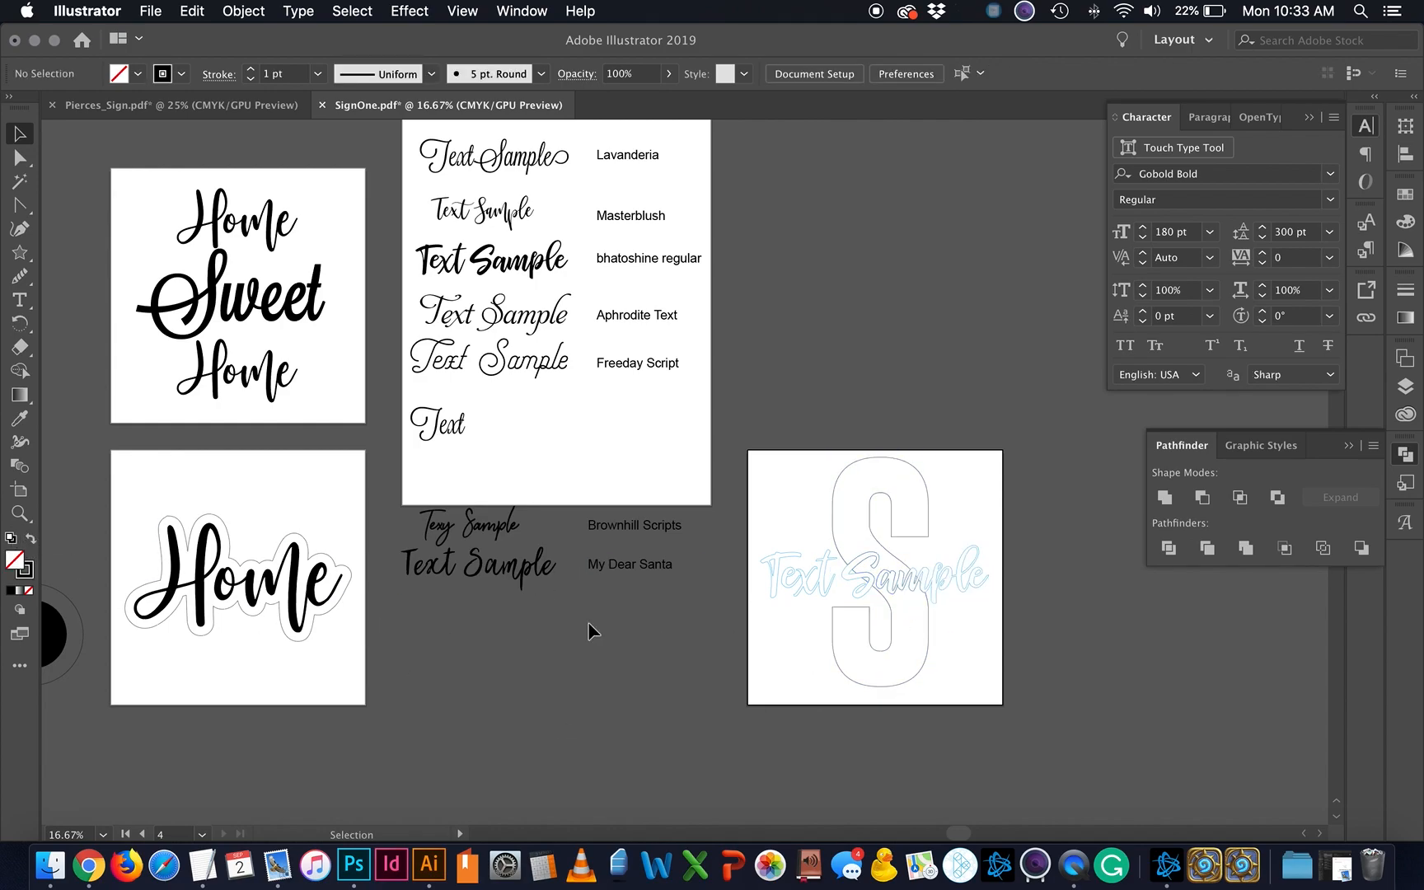
key(super+equal)
key(super+equal)
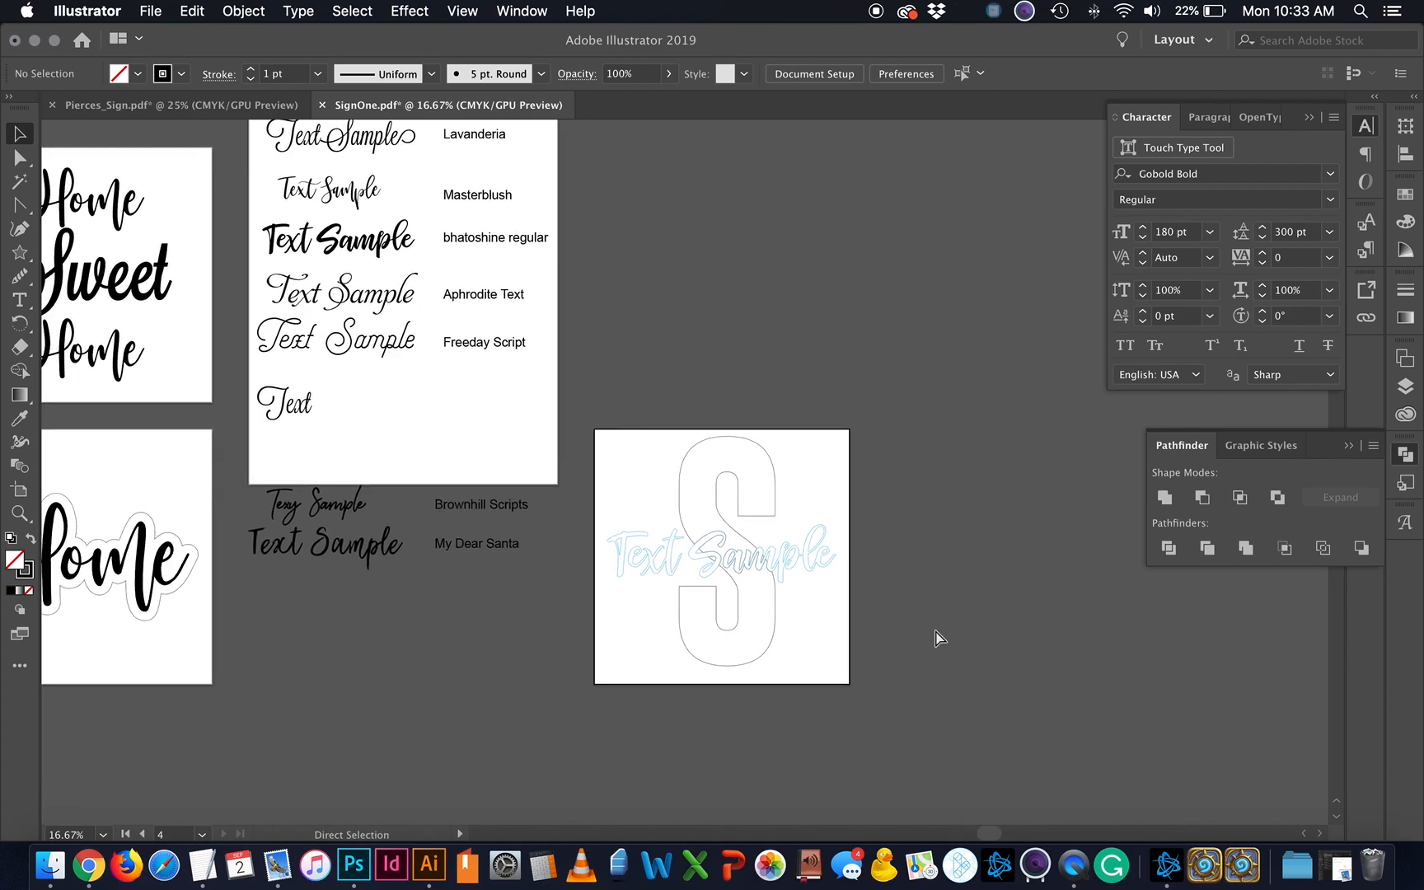
scroll(935, 639, right, 3)
scroll(936, 639, down, 2)
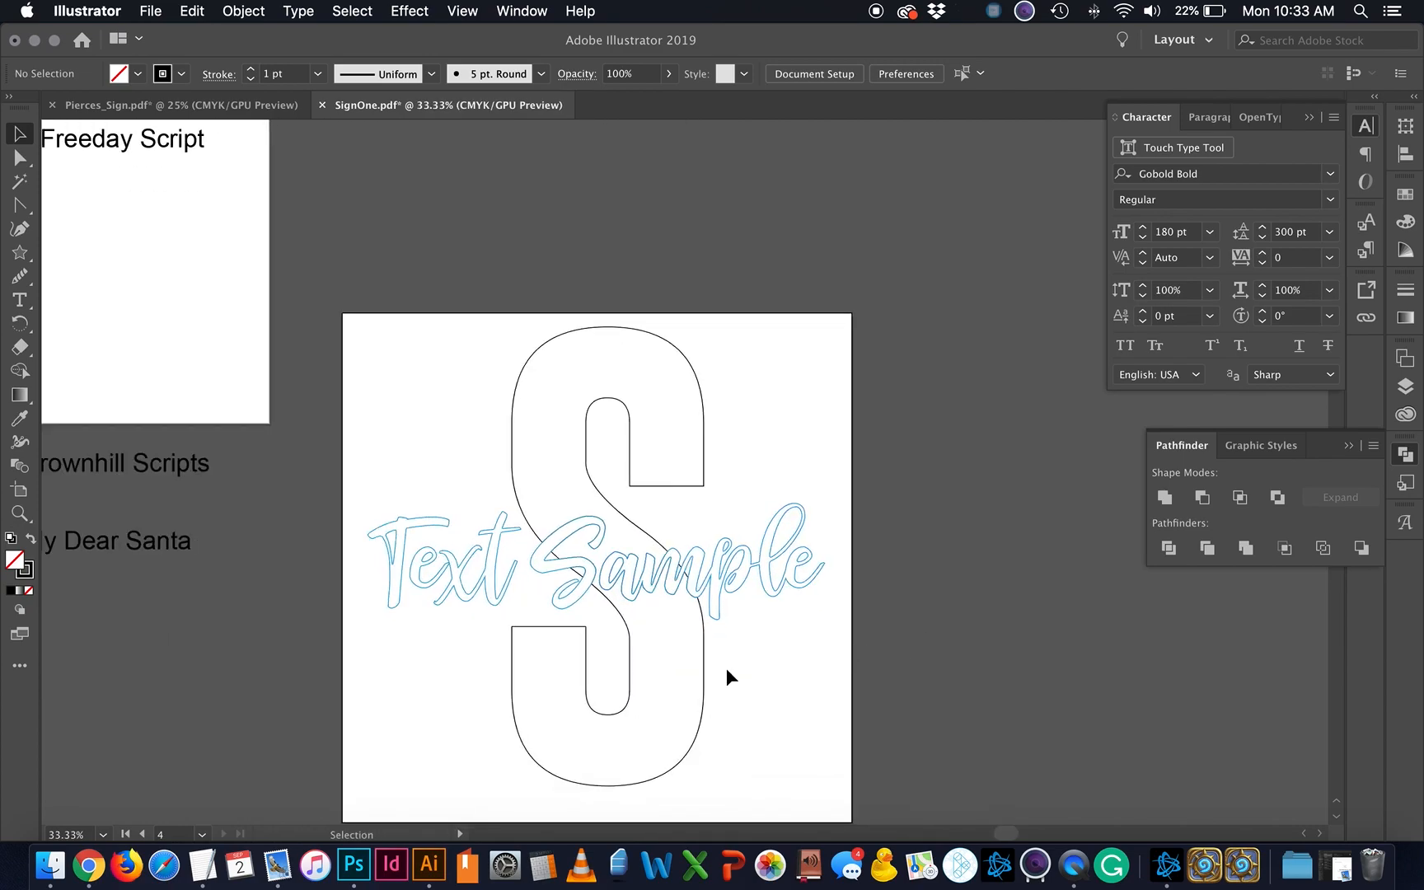
scroll(728, 672, down, 2)
scroll(728, 671, left, 1)
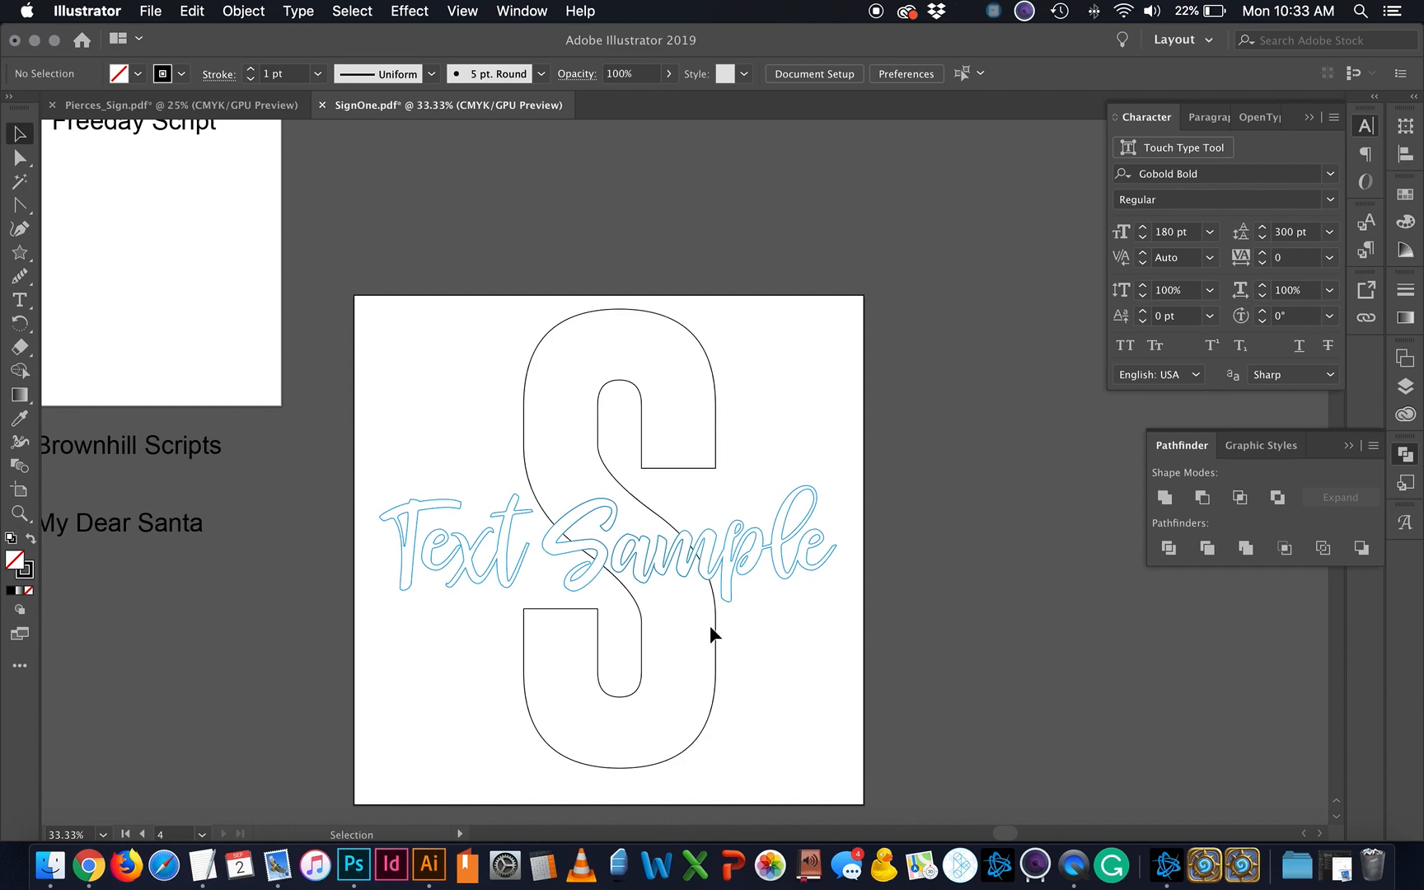
Step: Rotate the S outline 90° counter-clockwise and place it across the artboard's top
click(715, 632)
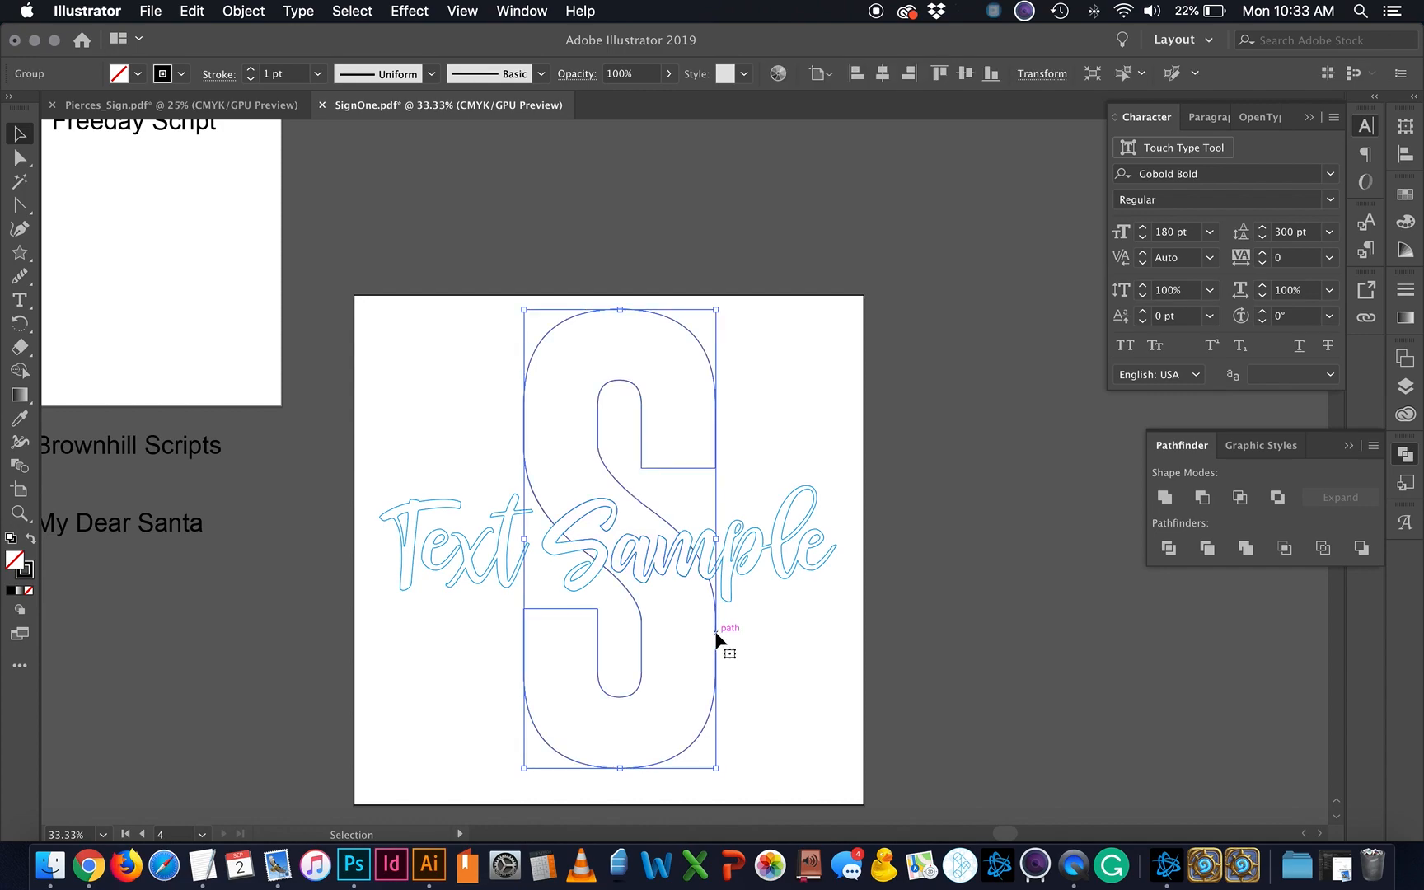
drag(715, 631, 1059, 645)
click(1122, 715)
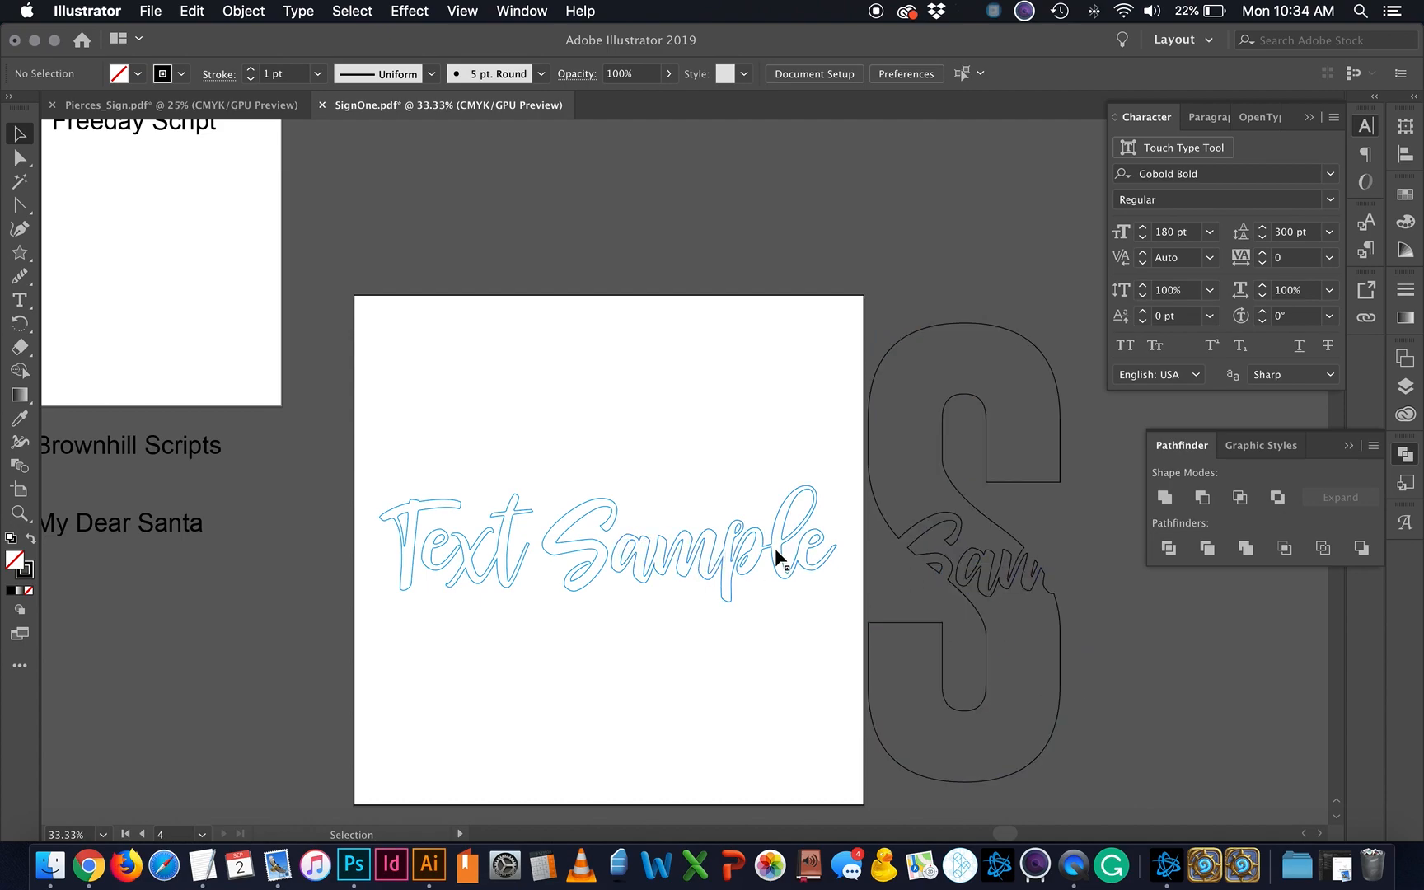
click(1017, 587)
drag(1070, 323, 719, 394)
drag(1037, 466, 698, 293)
click(887, 432)
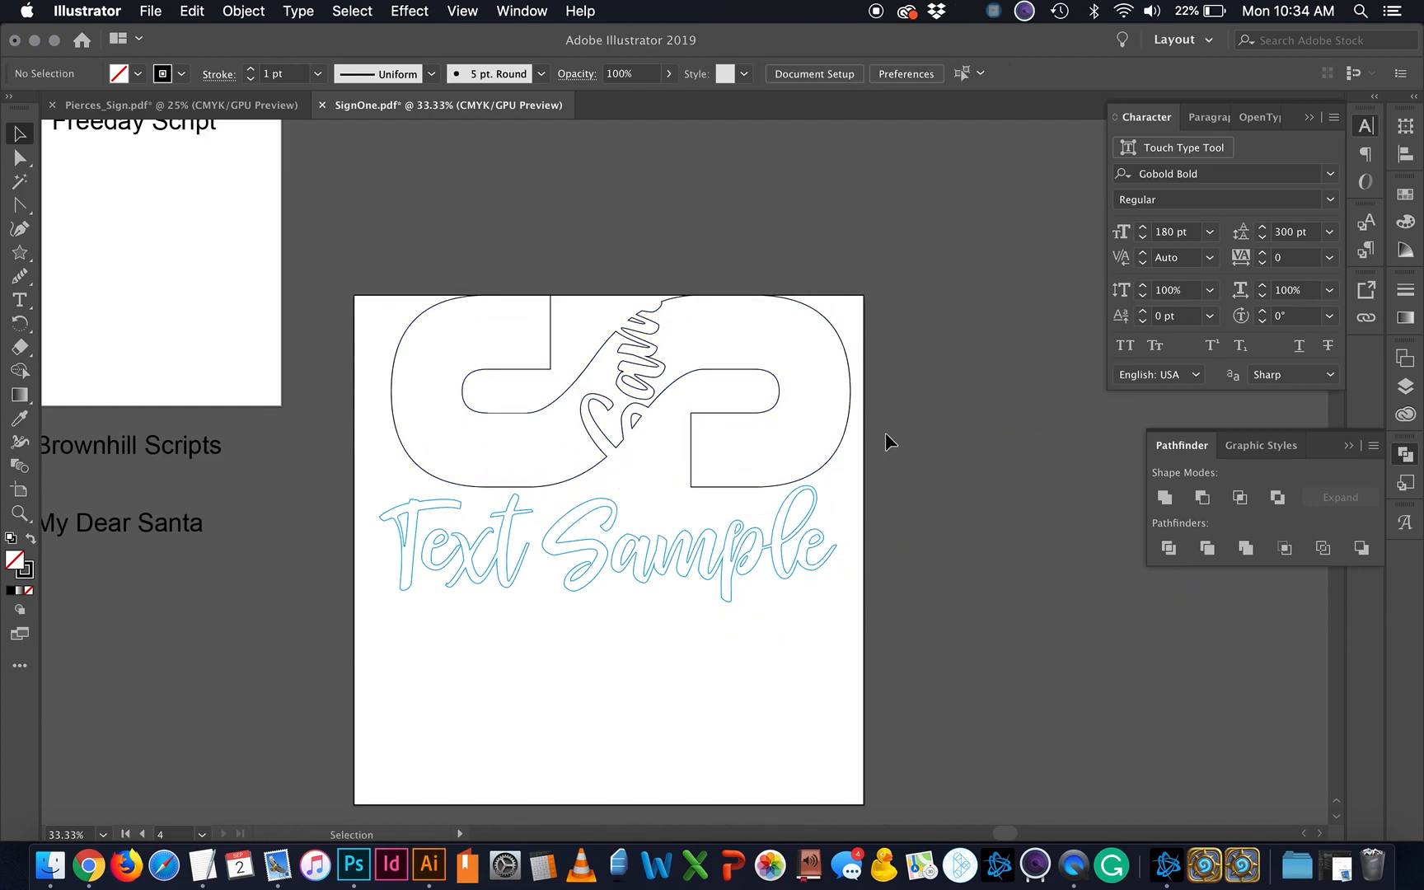
Step: Delete the small stray piece inside the S of Sample
drag(862, 599, 460, 383)
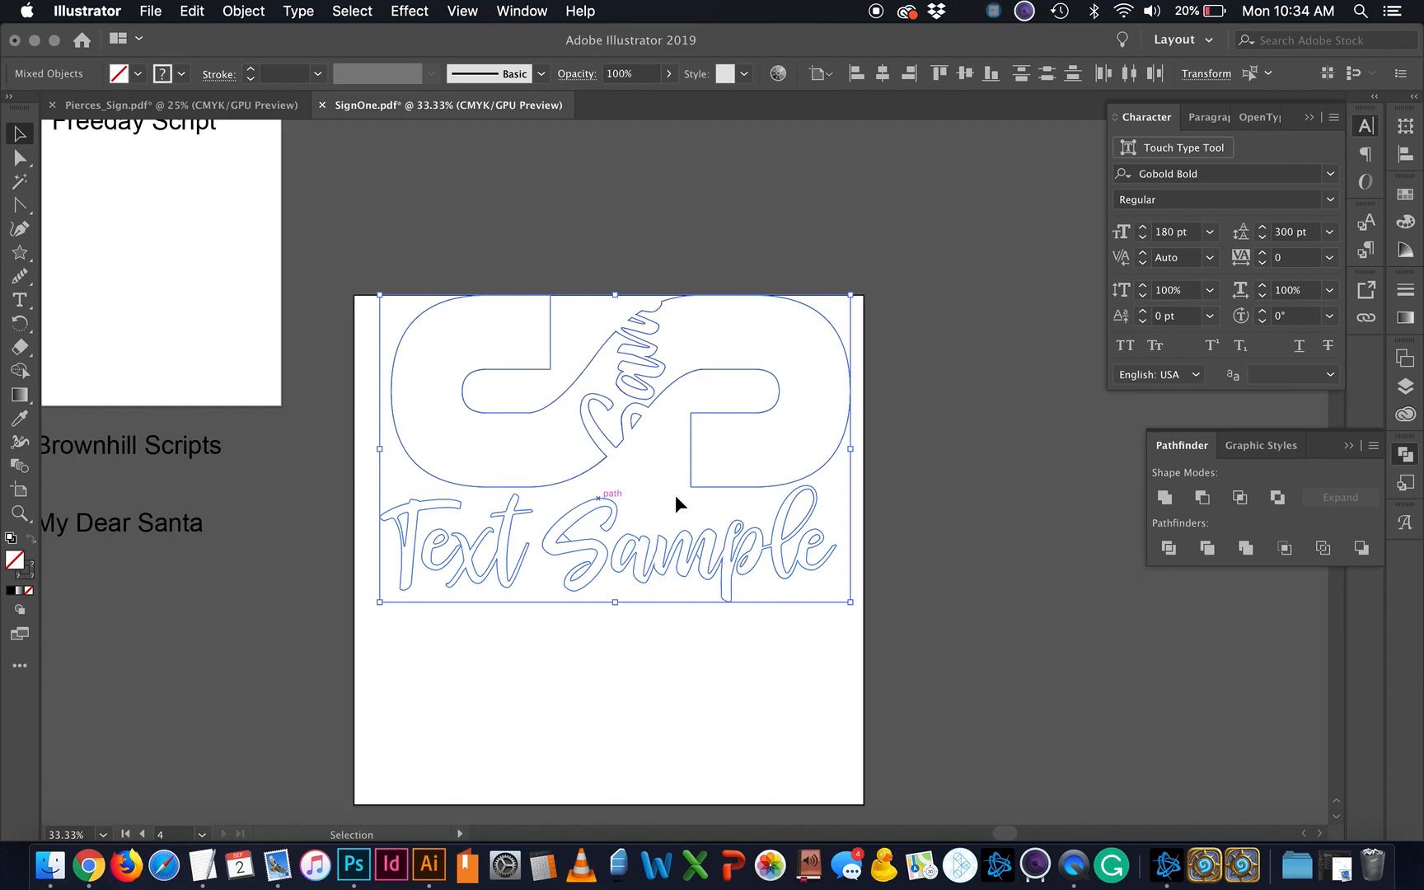
click(605, 682)
scroll(605, 683, left, 1)
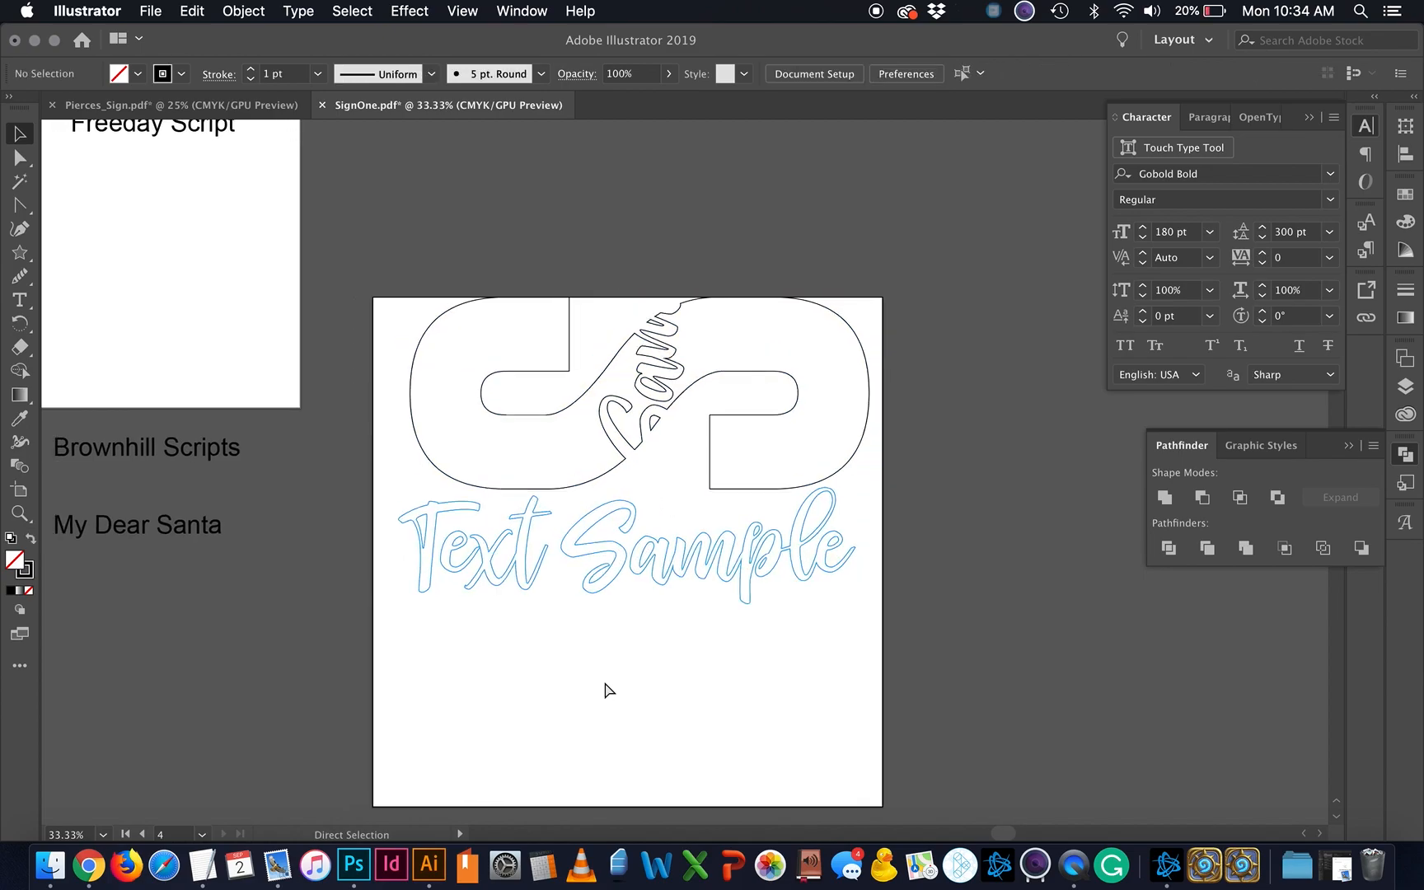
key(super+equal)
key(super+equal)
click(486, 605)
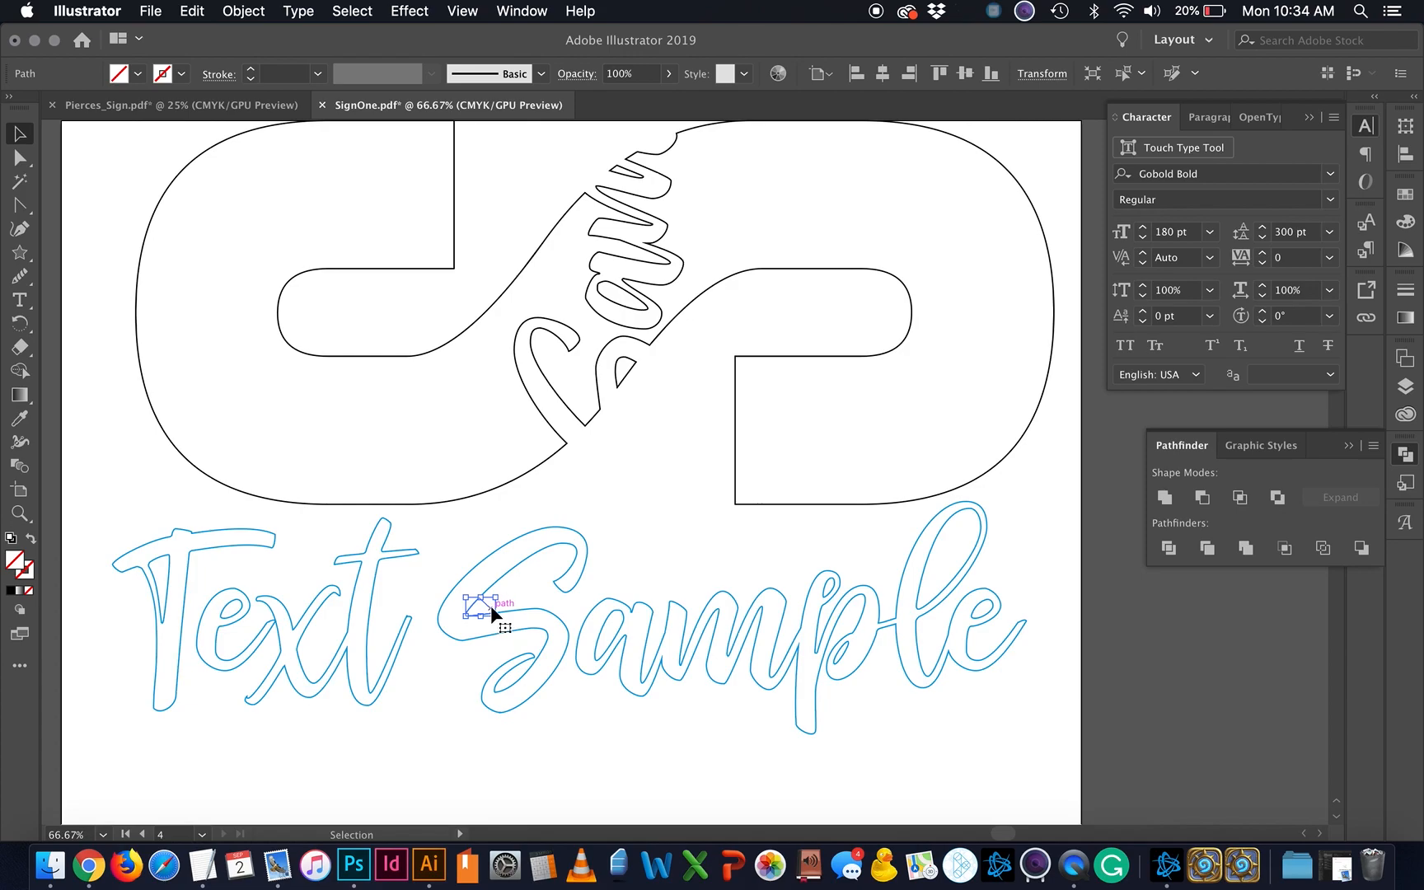
key(Delete)
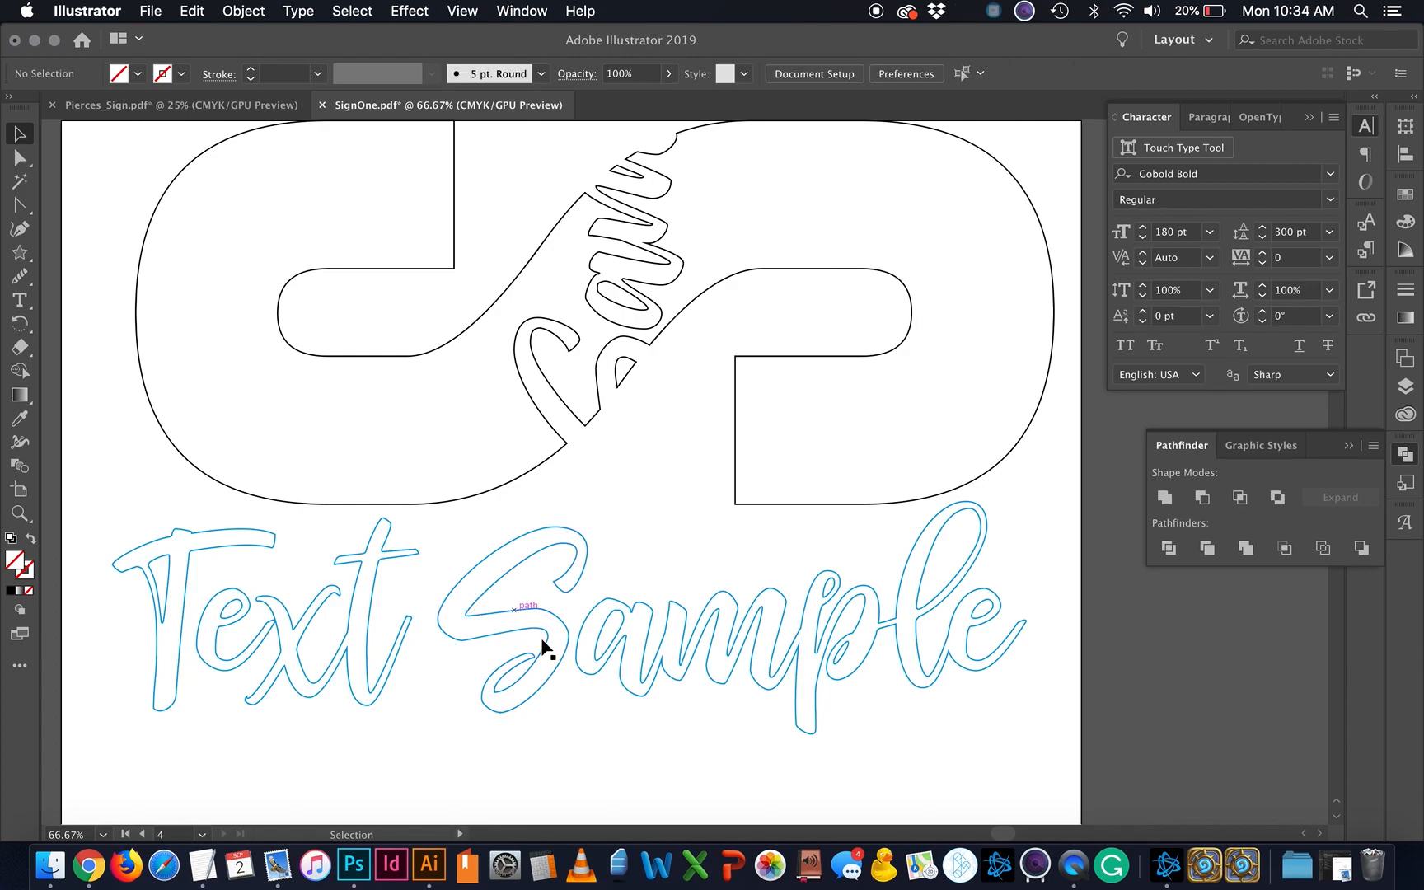
key(super+minus)
key(super+minus)
key(super+minus)
key(super+minus)
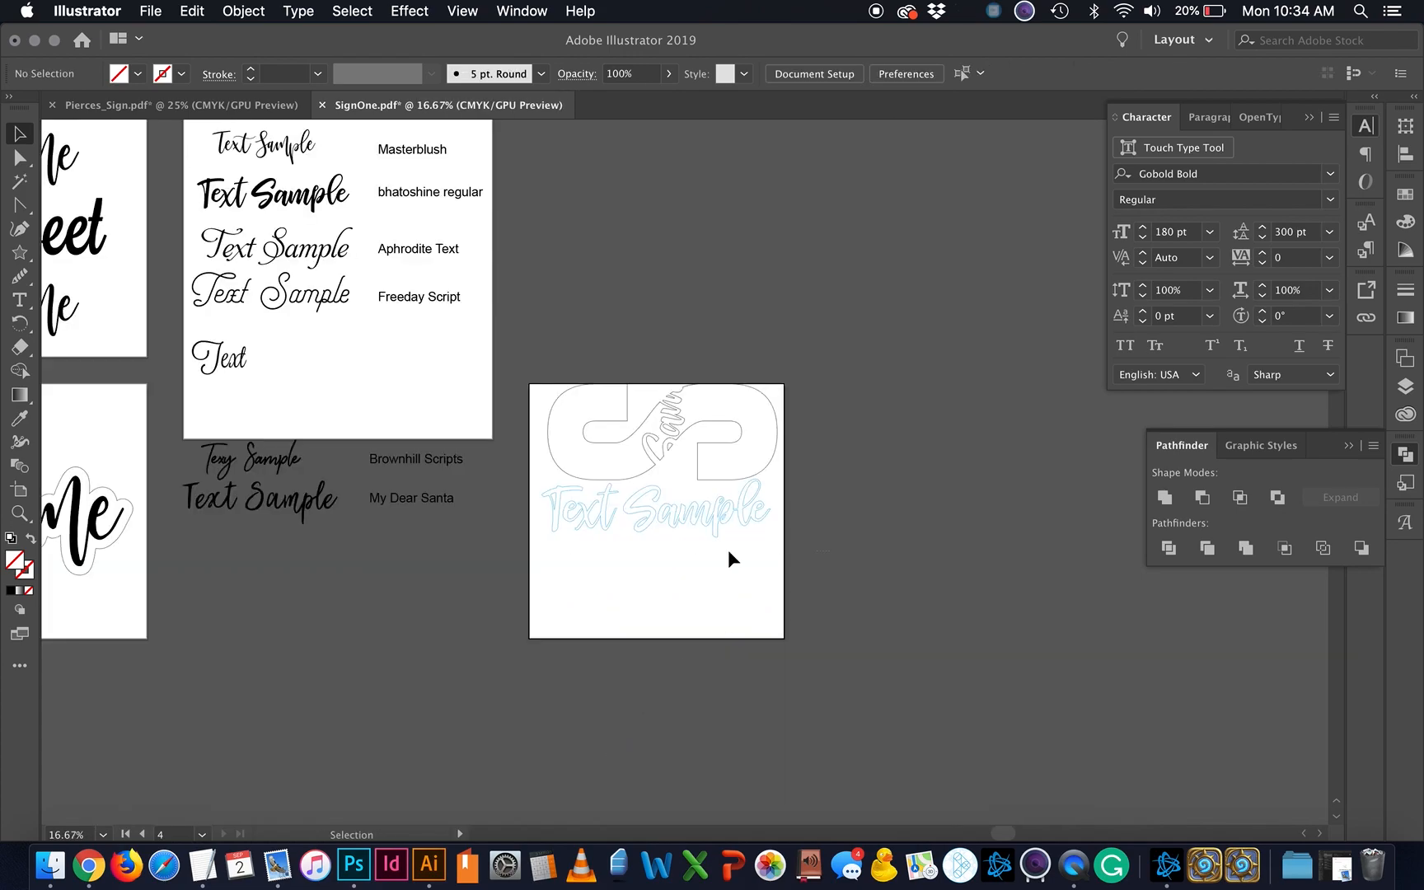
Step: Nudge the whole S-hook design slightly down its artboard
drag(729, 551, 651, 521)
drag(739, 445, 731, 466)
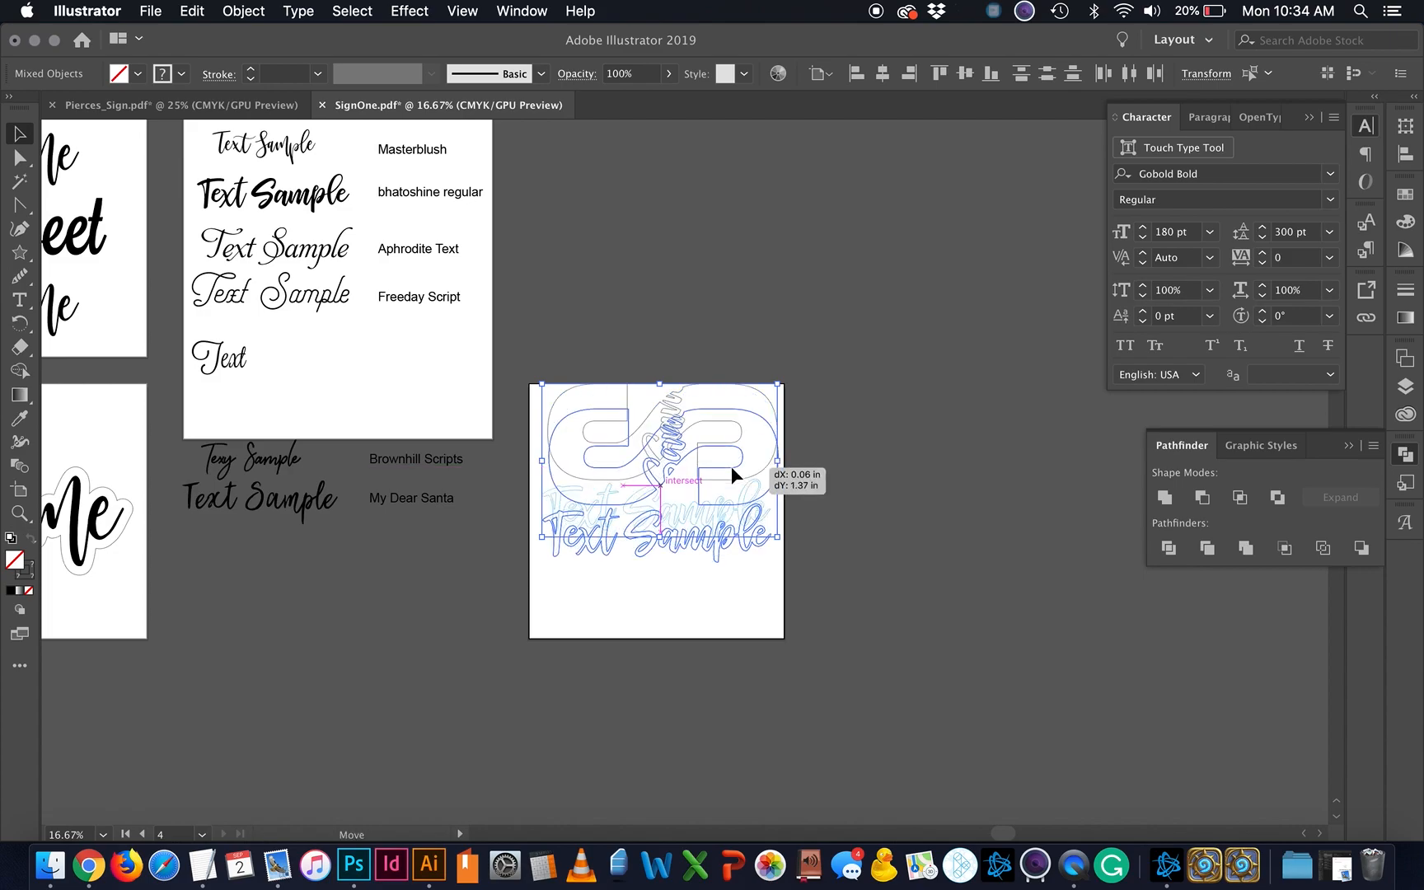
click(711, 593)
scroll(711, 593, left, 10)
scroll(712, 602, left, 5)
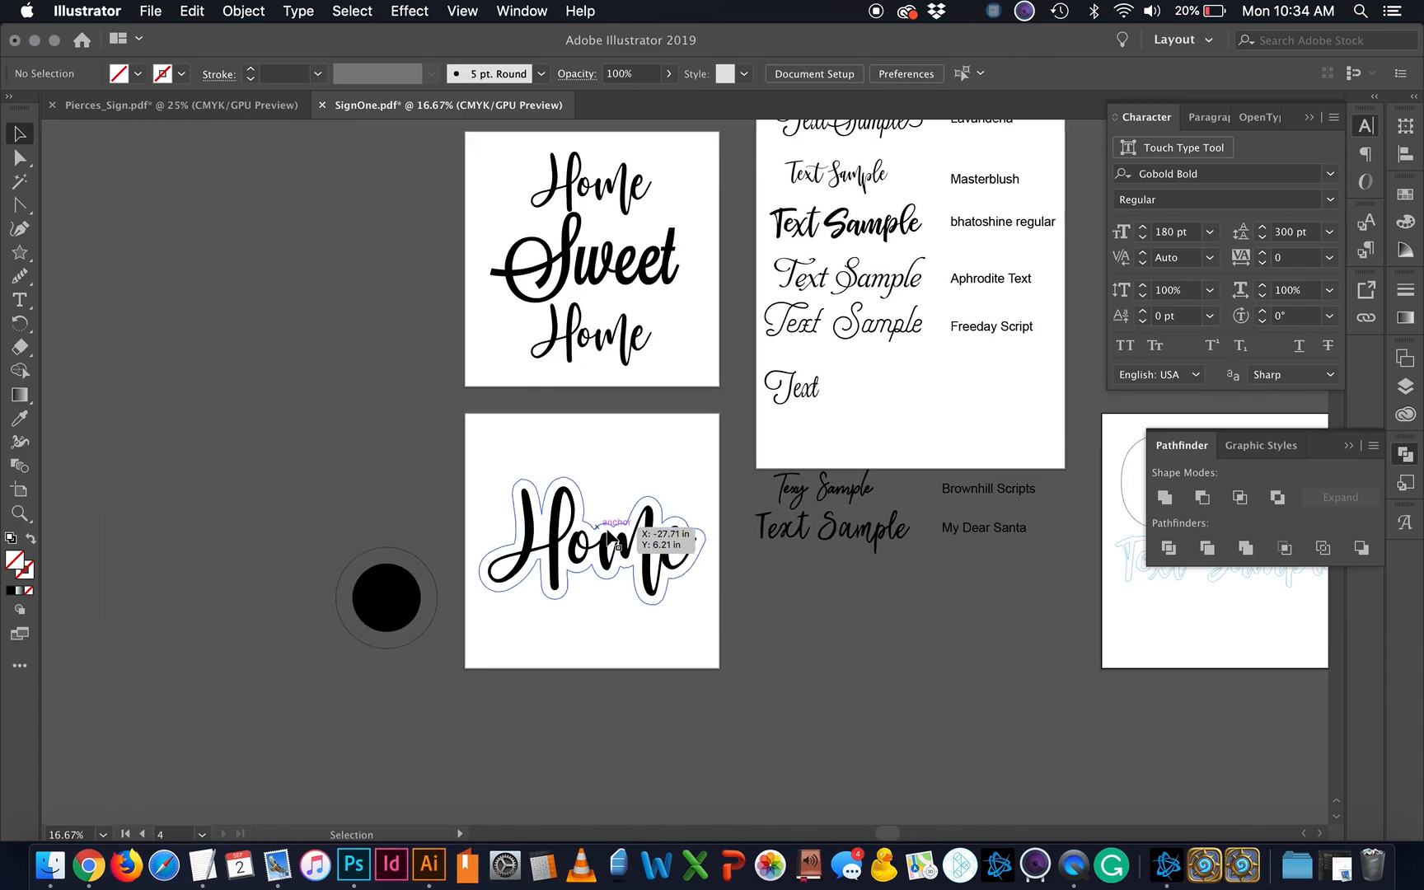
Step: Ungroup the Home sticker and make its outer outline an orange stroke with no fill
click(637, 557)
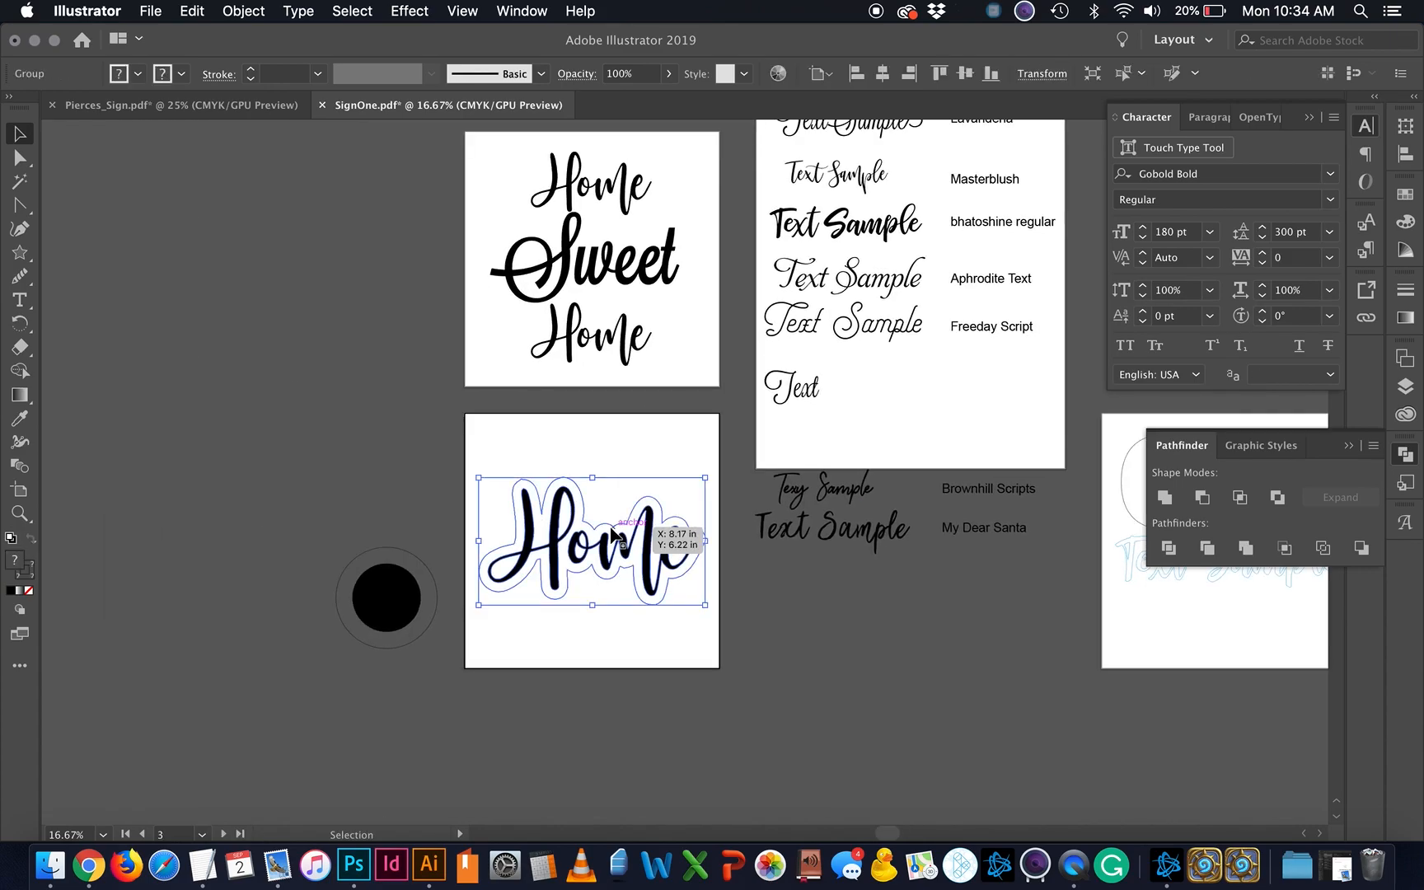
right_click(655, 559)
click(684, 703)
click(620, 606)
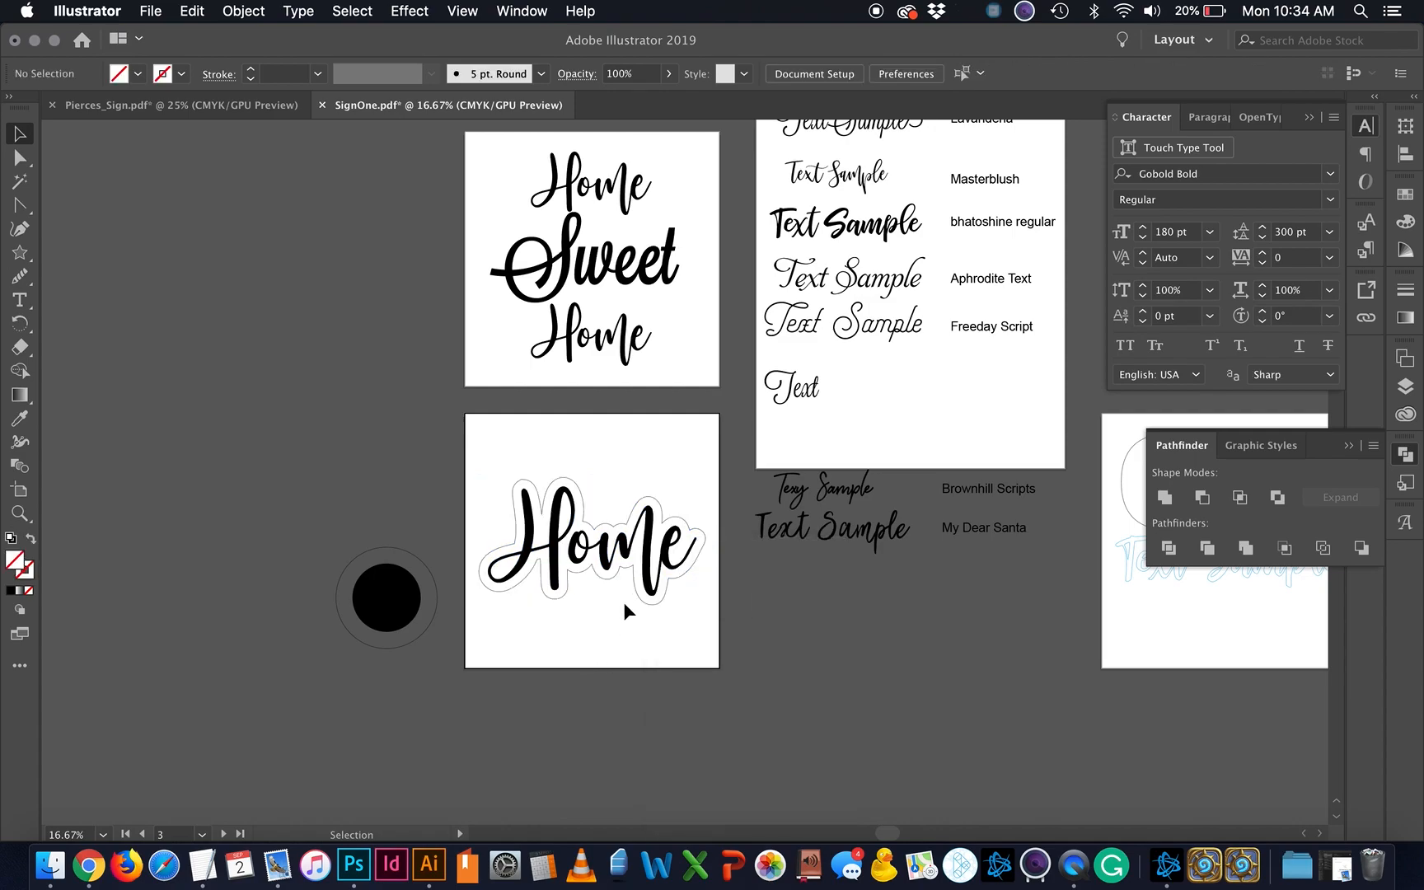
click(629, 572)
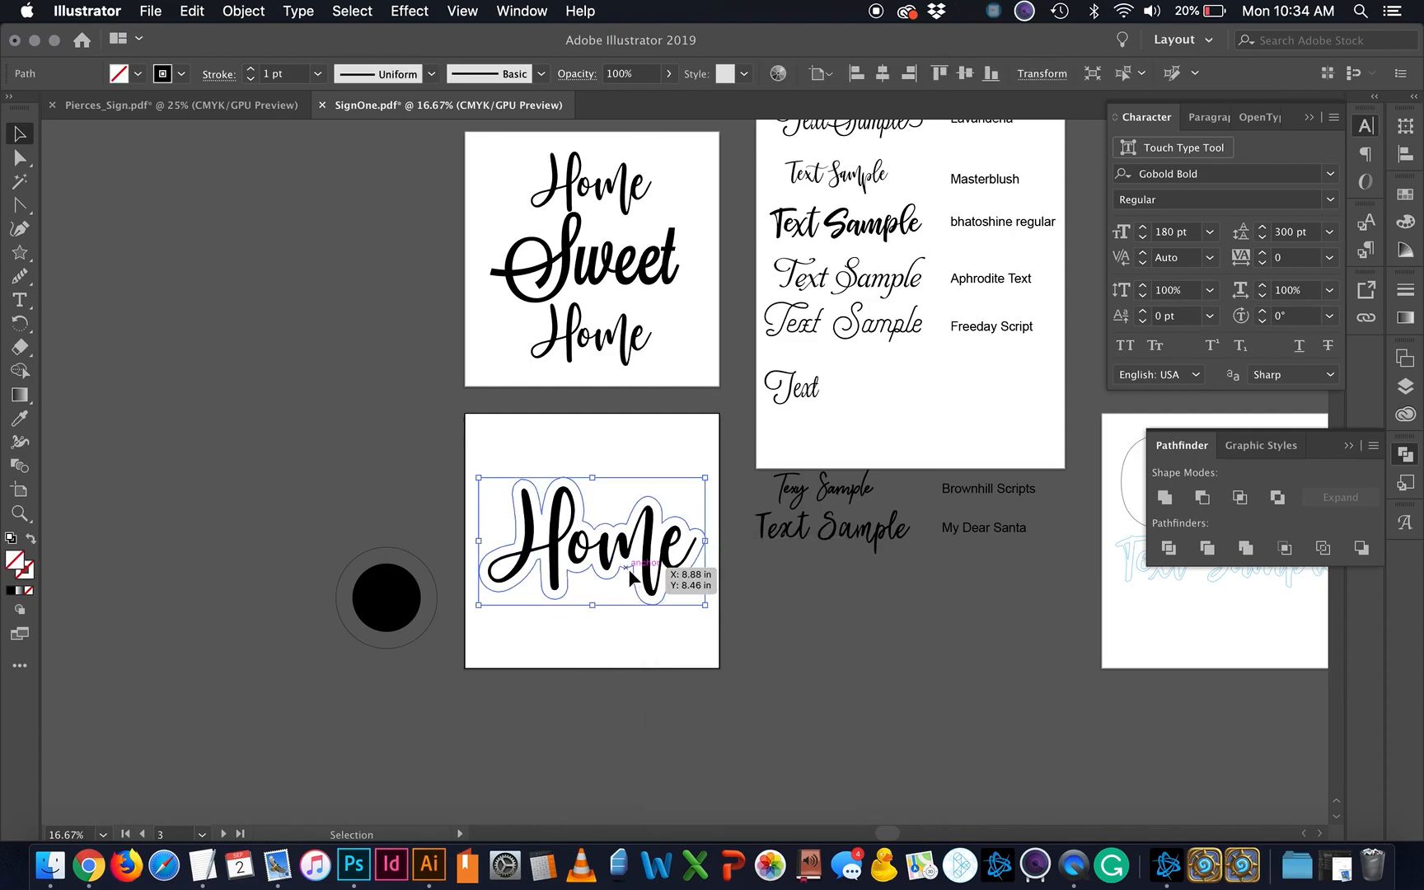
click(1406, 195)
click(1337, 249)
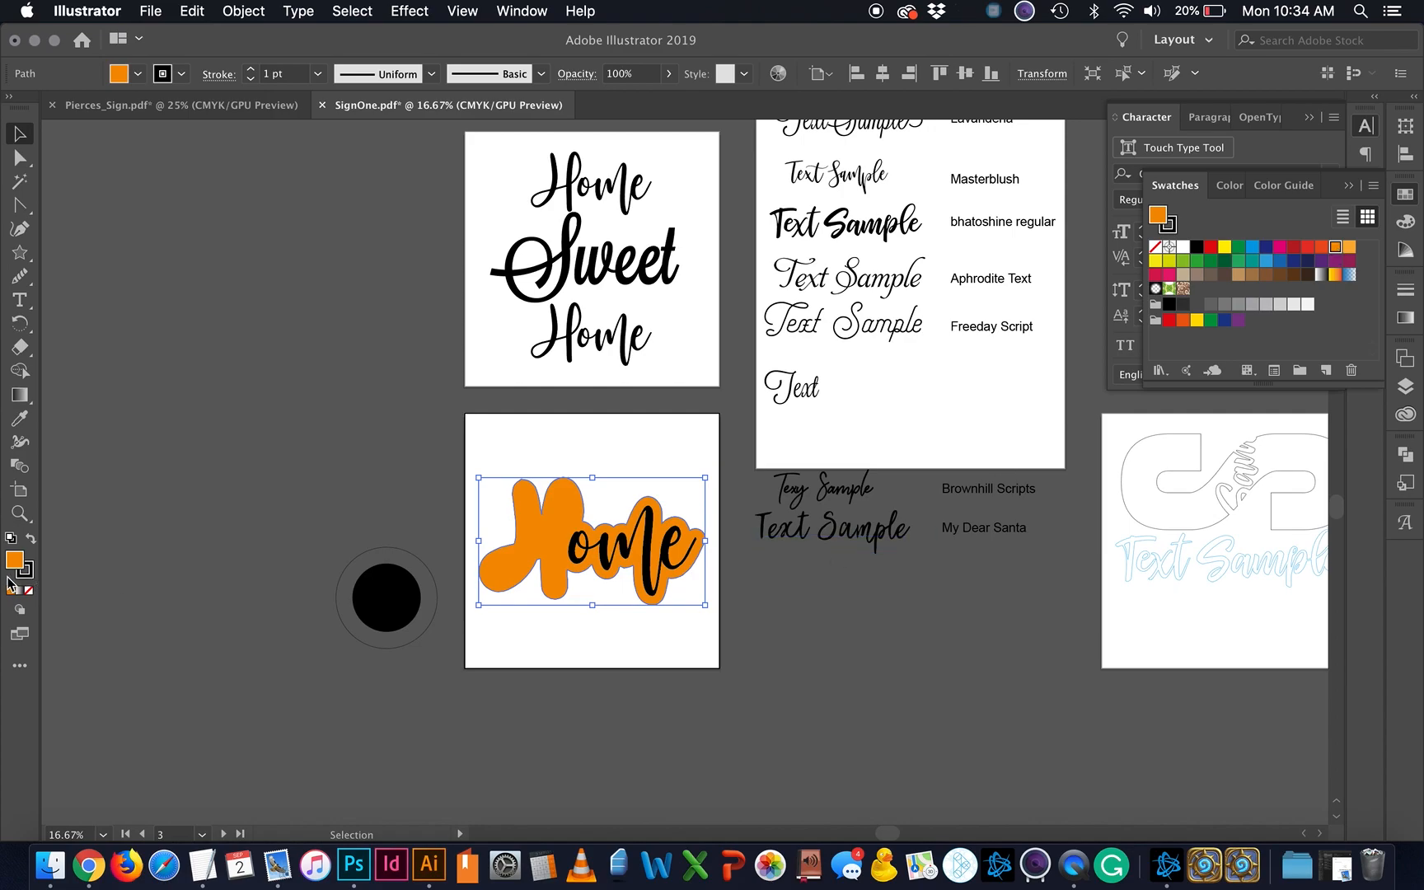
click(32, 540)
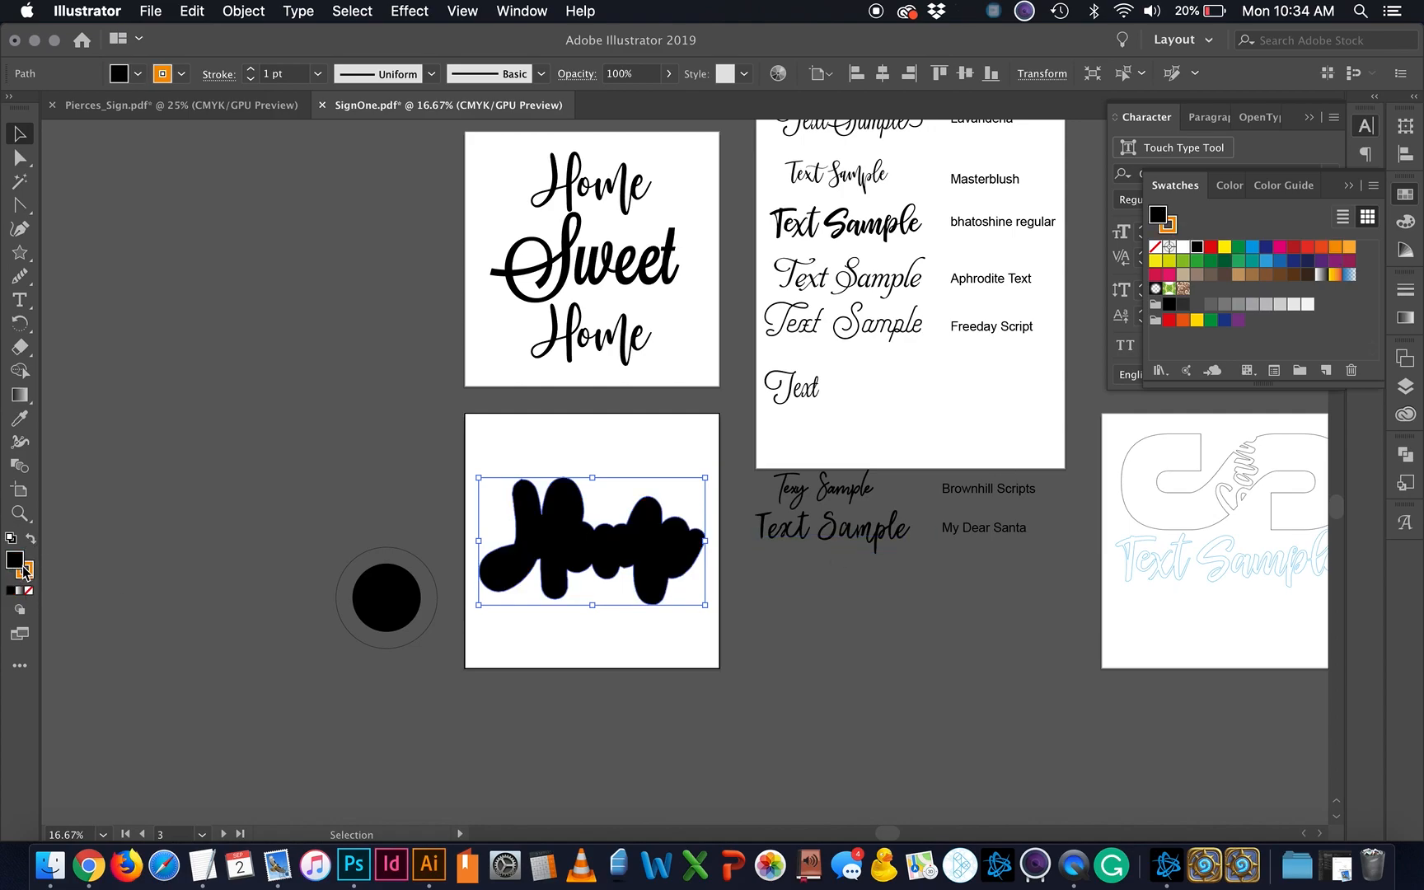
click(30, 591)
click(575, 714)
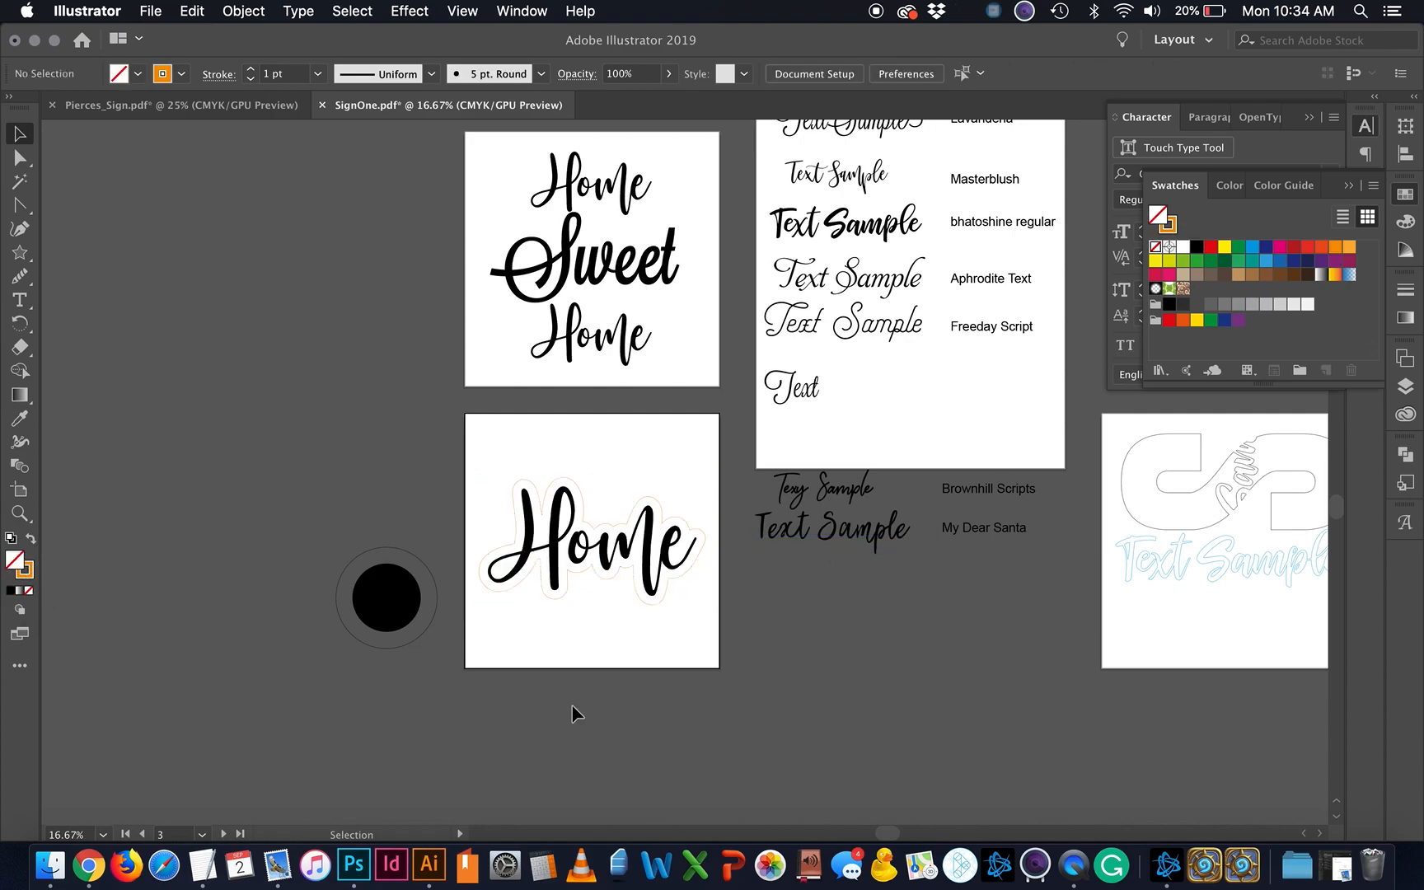
Step: Turn the H and 'ome' lettering into a green outline with no fill
click(656, 545)
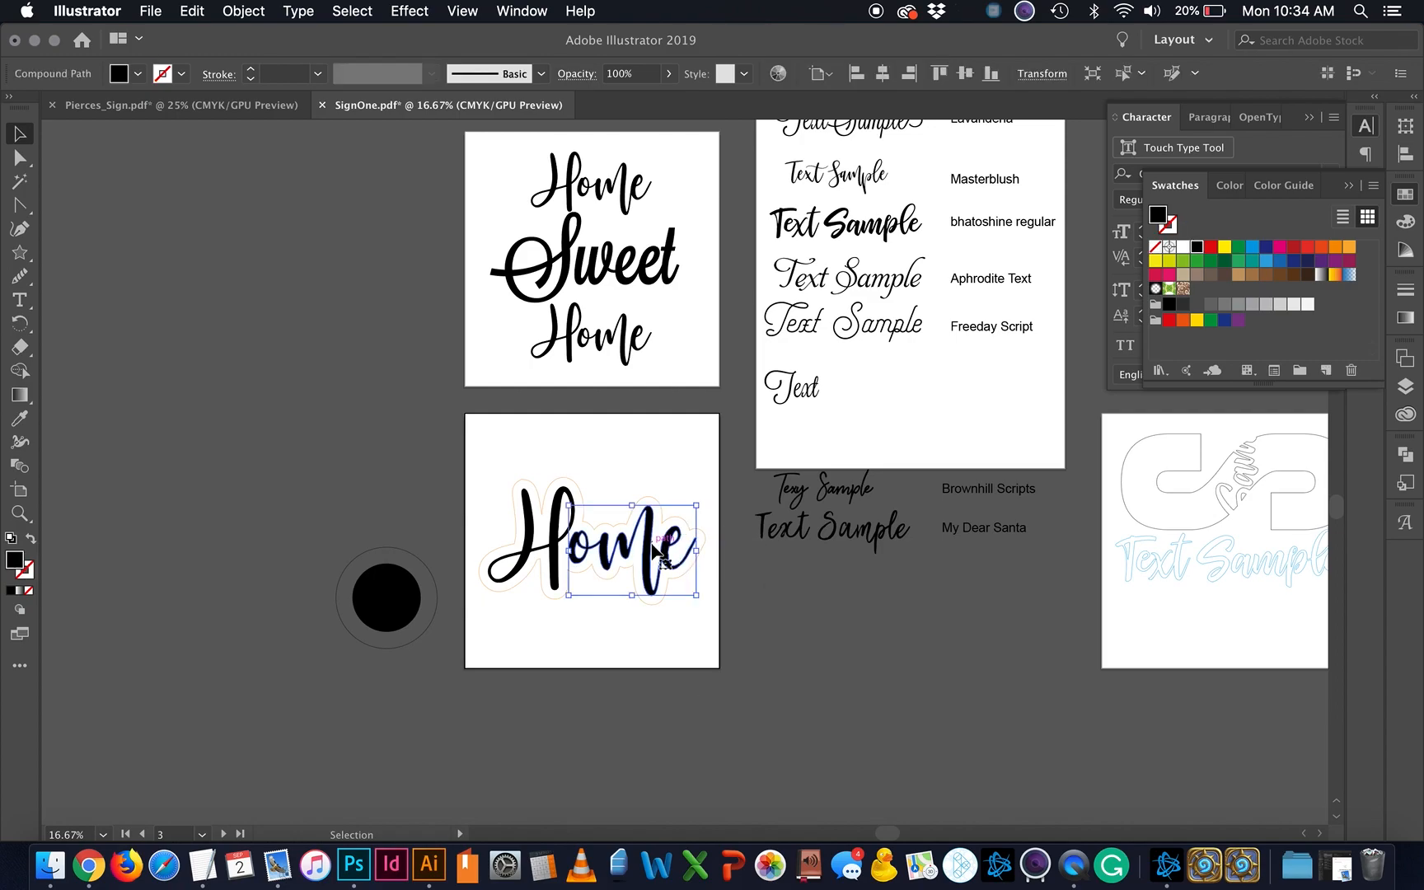
shift+click(552, 535)
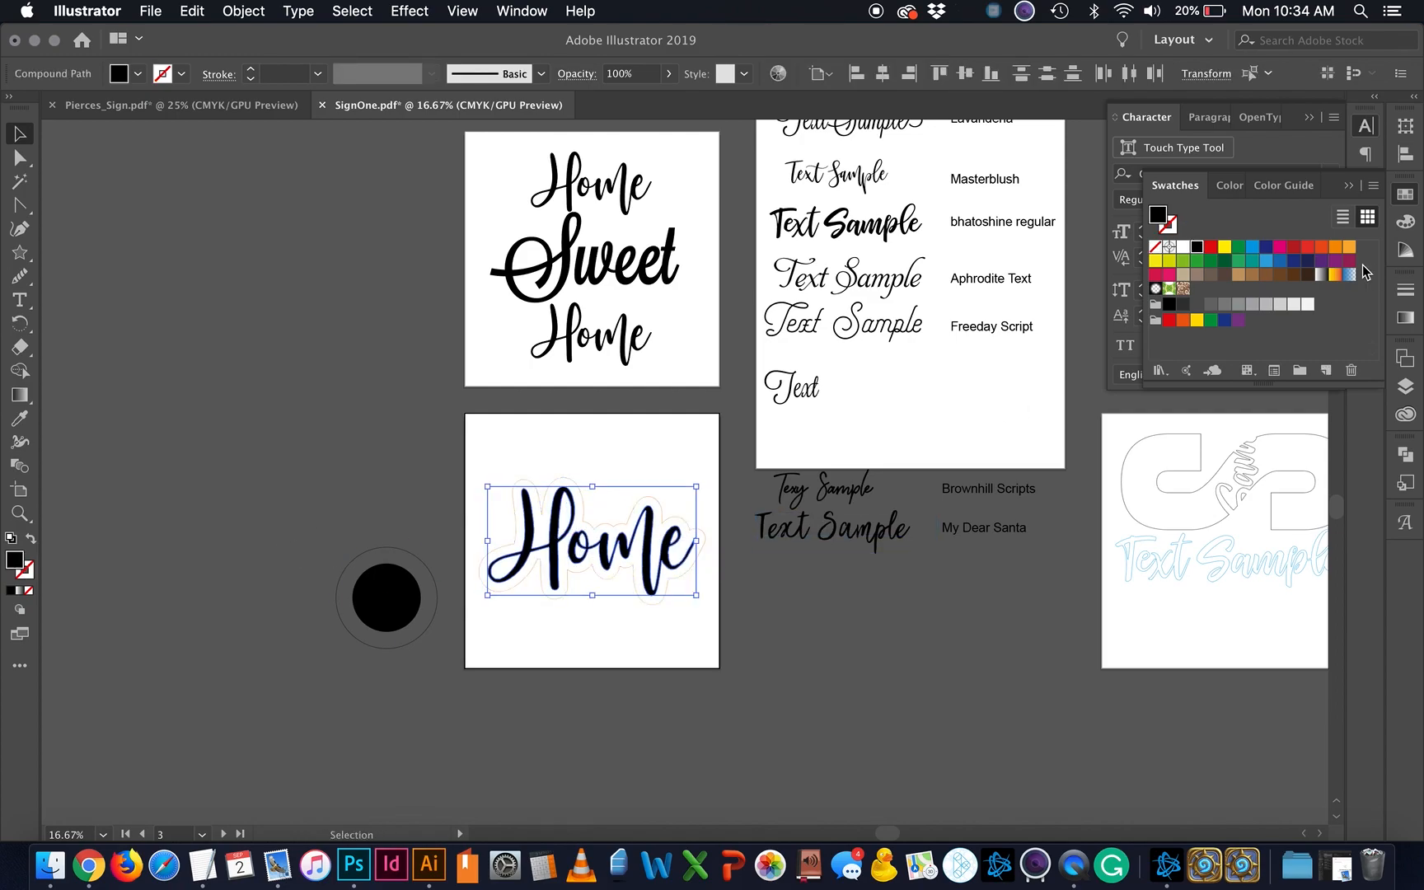
click(1237, 262)
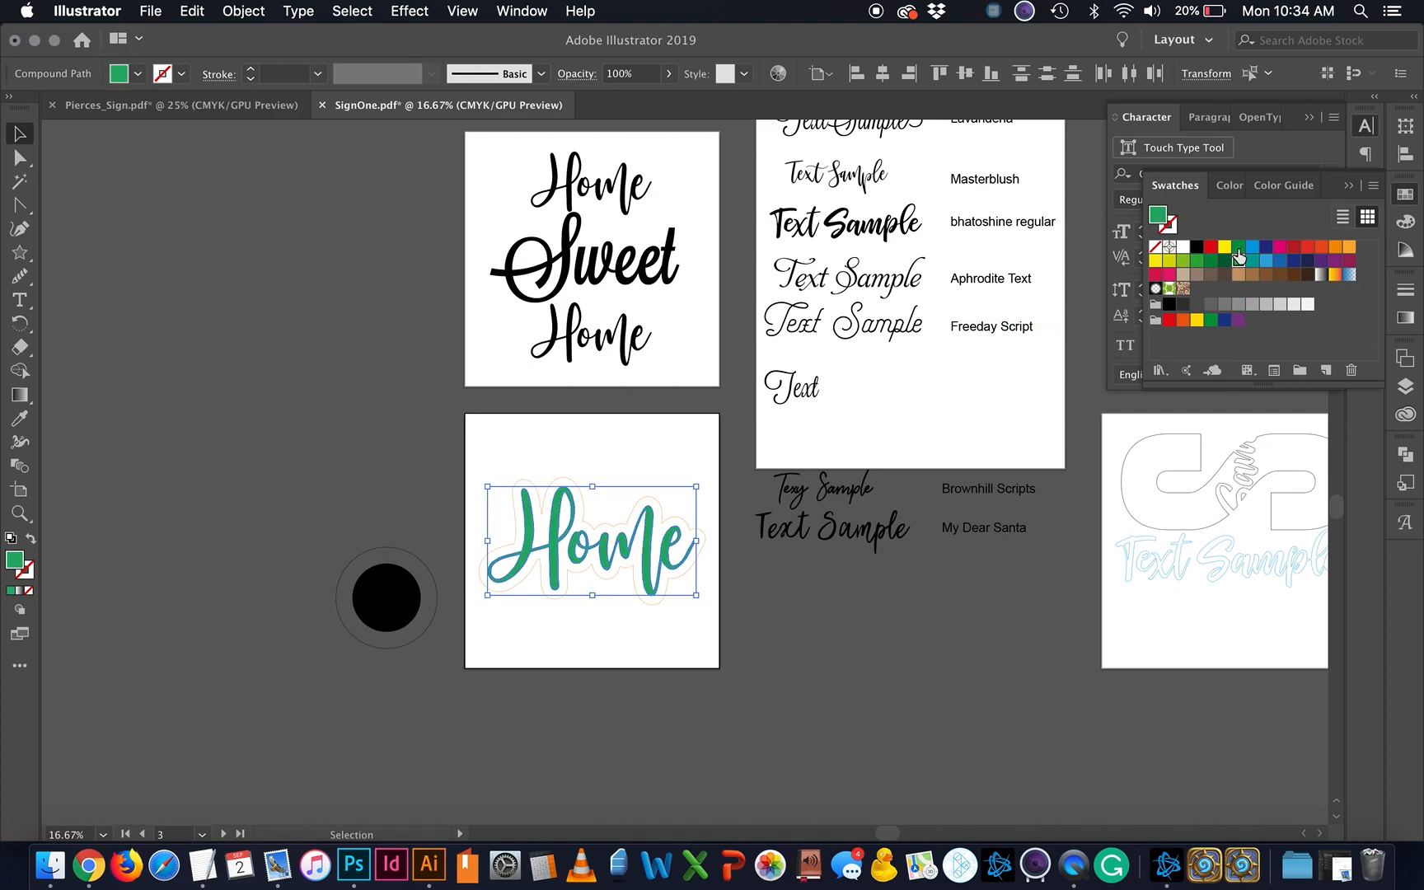
click(30, 540)
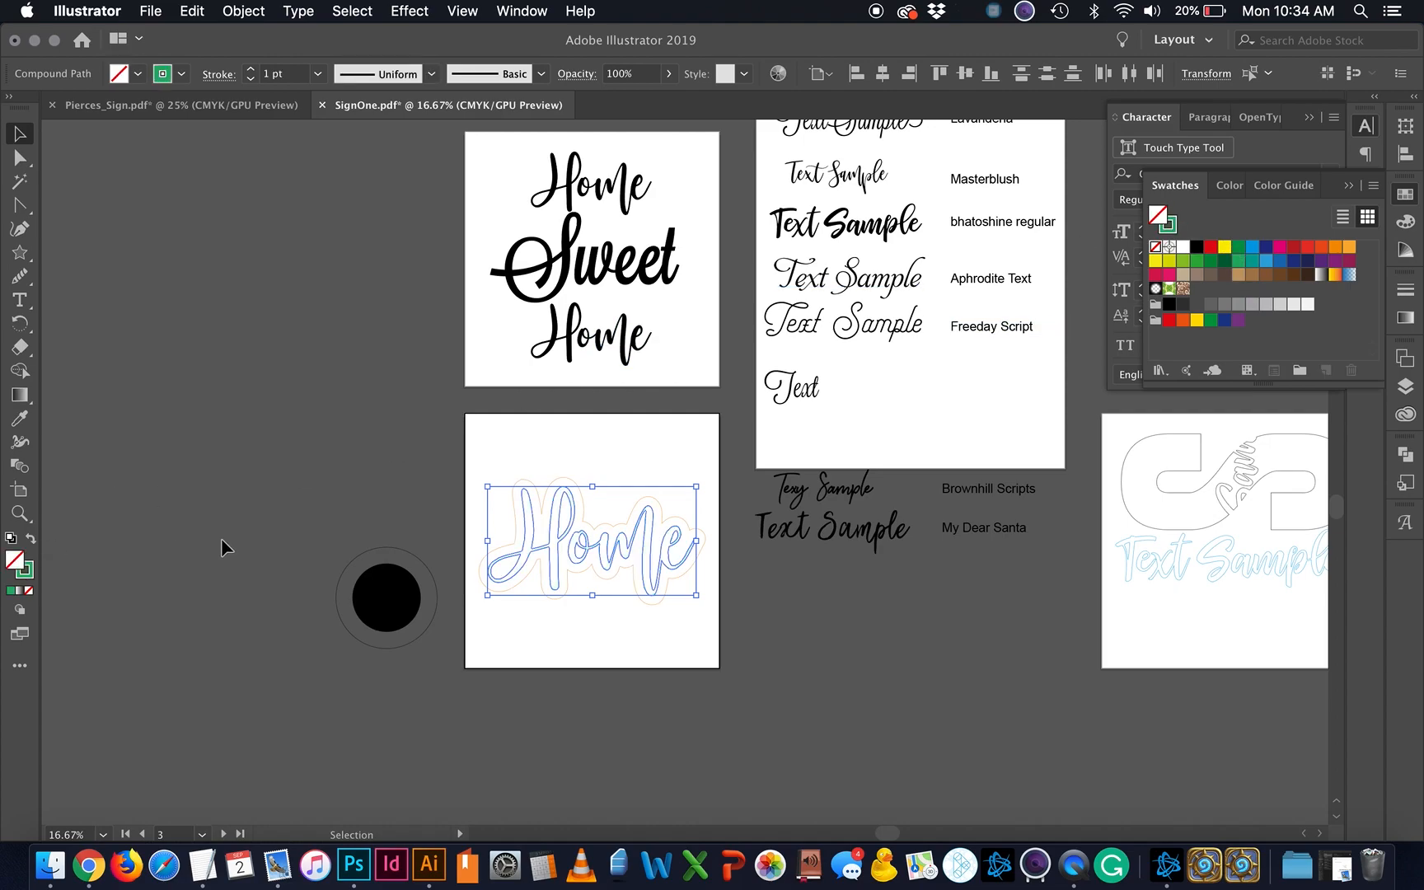
click(438, 526)
Step: Make the Home Sweet Home lettering a magenta outline with no fill
scroll(438, 527, up, 5)
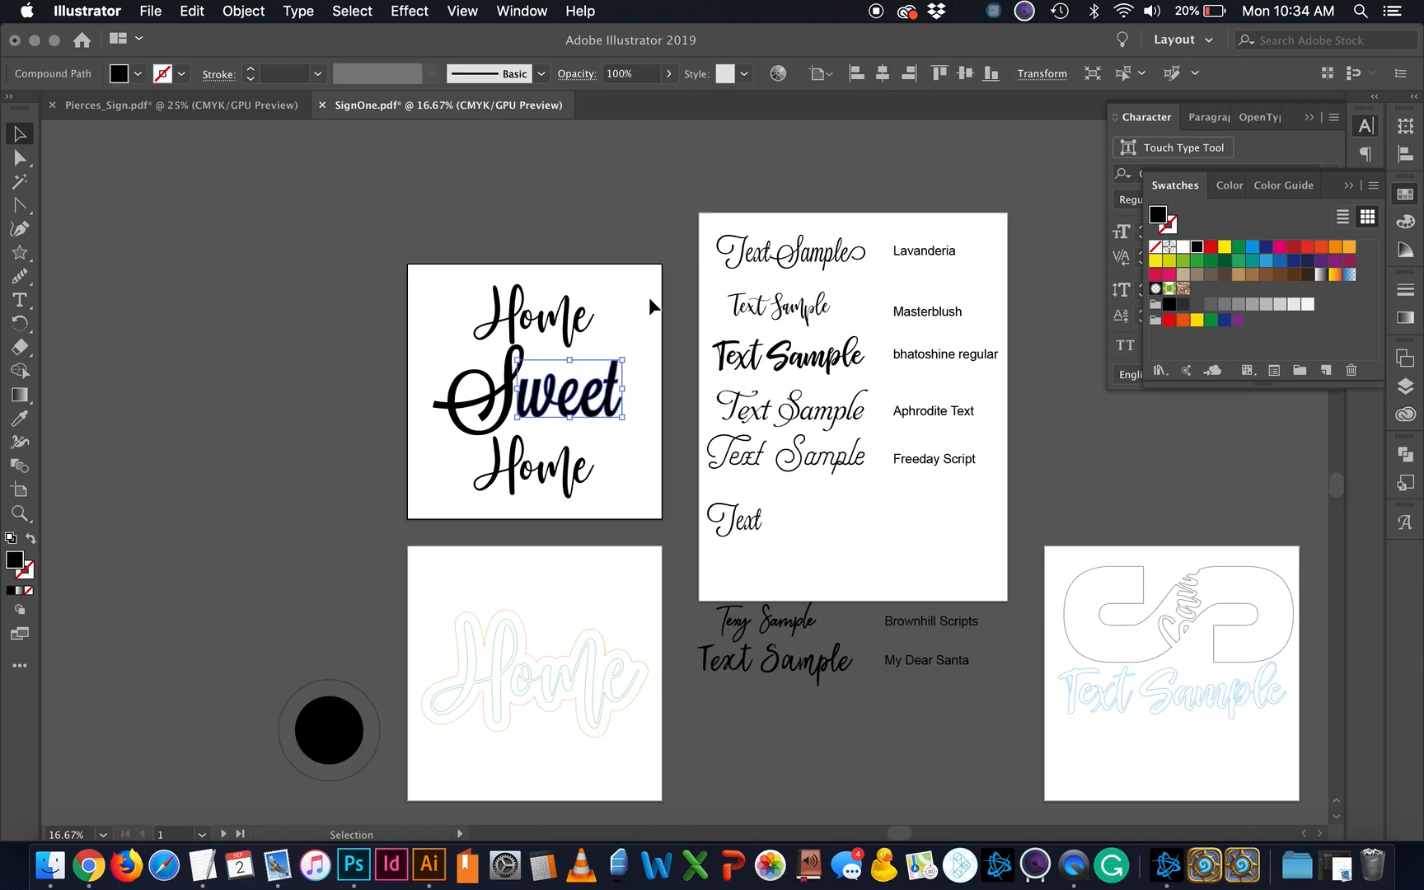
click(502, 474)
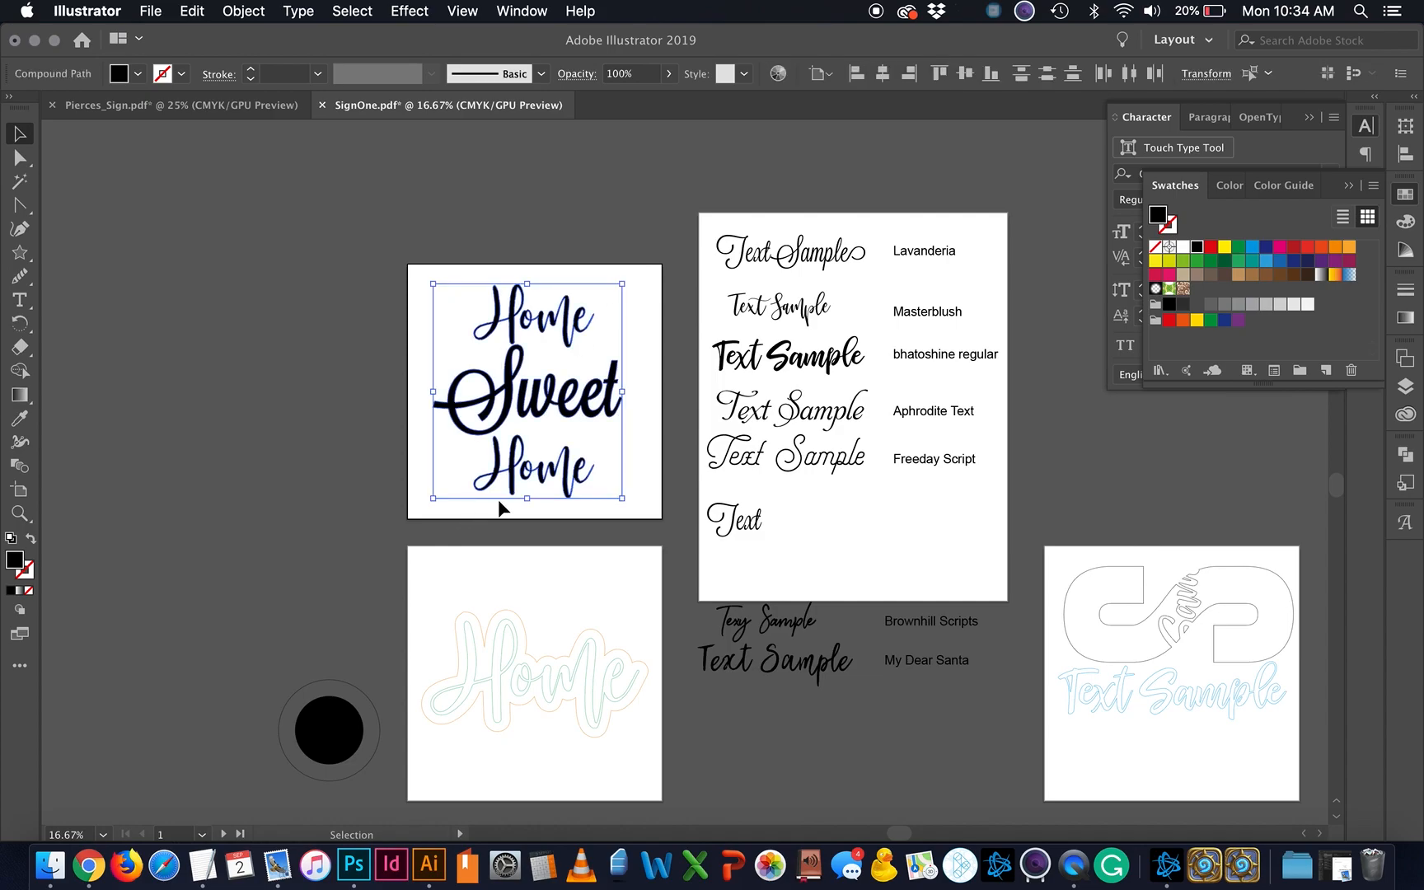
click(1349, 261)
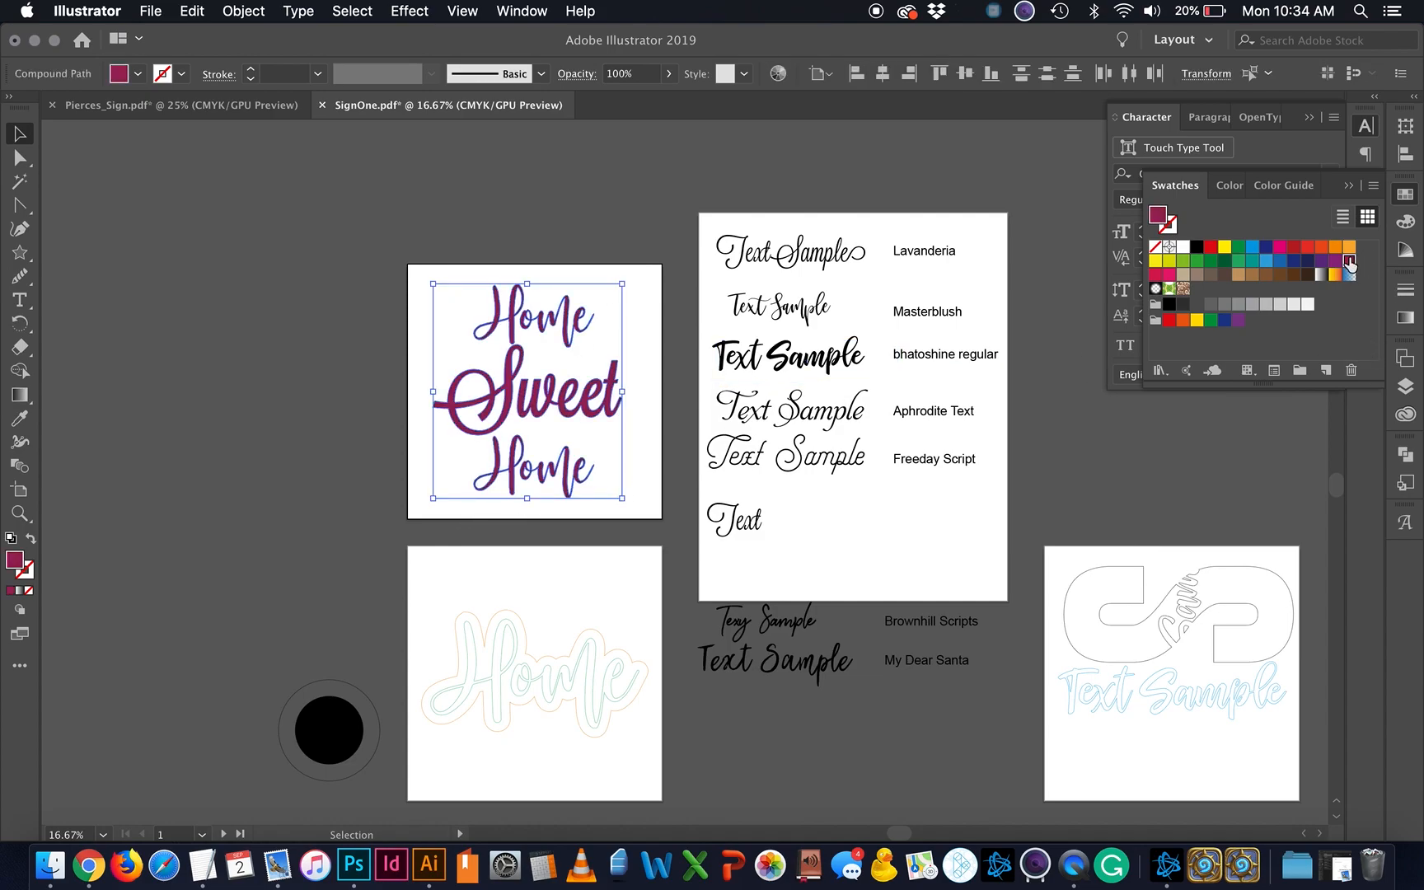
click(33, 542)
click(260, 530)
Step: Delete the black circle with its ring and the Brownhill Scripts and My Dear Santa samples
scroll(767, 604, down, 3)
scroll(766, 605, right, 3)
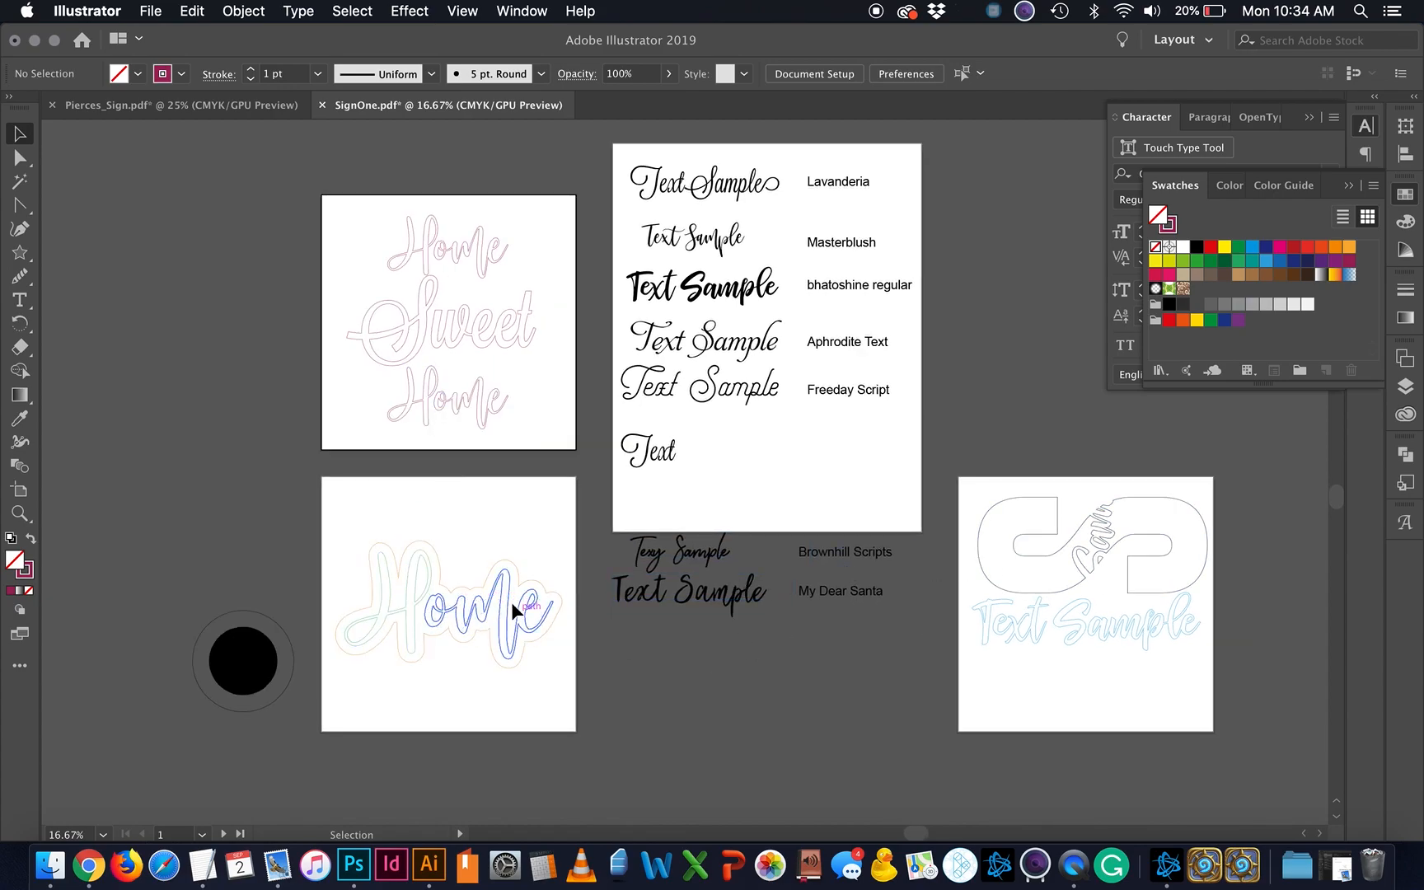
drag(299, 573, 180, 736)
key(Delete)
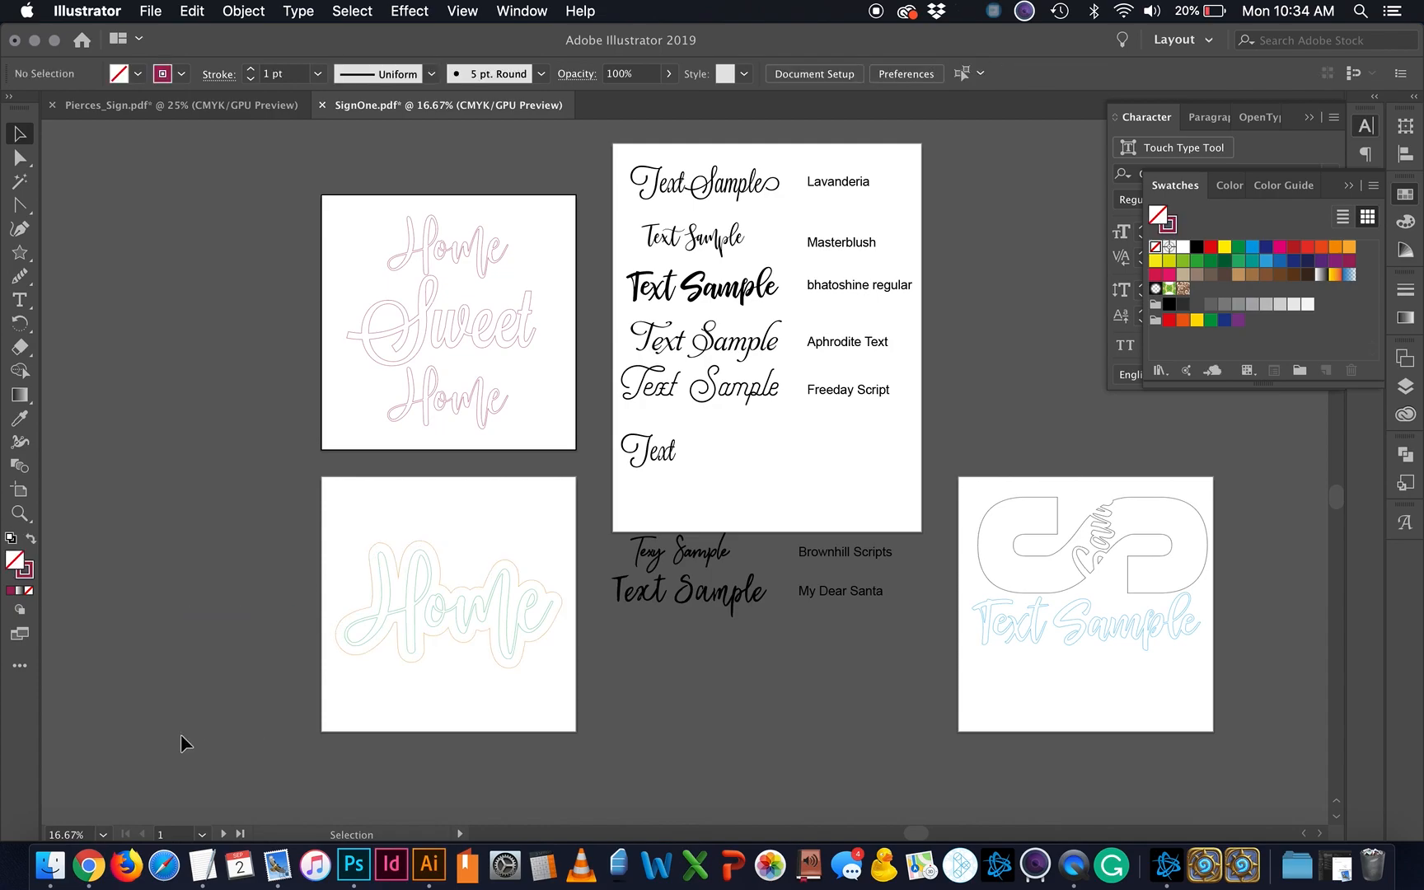
click(648, 558)
key(Delete)
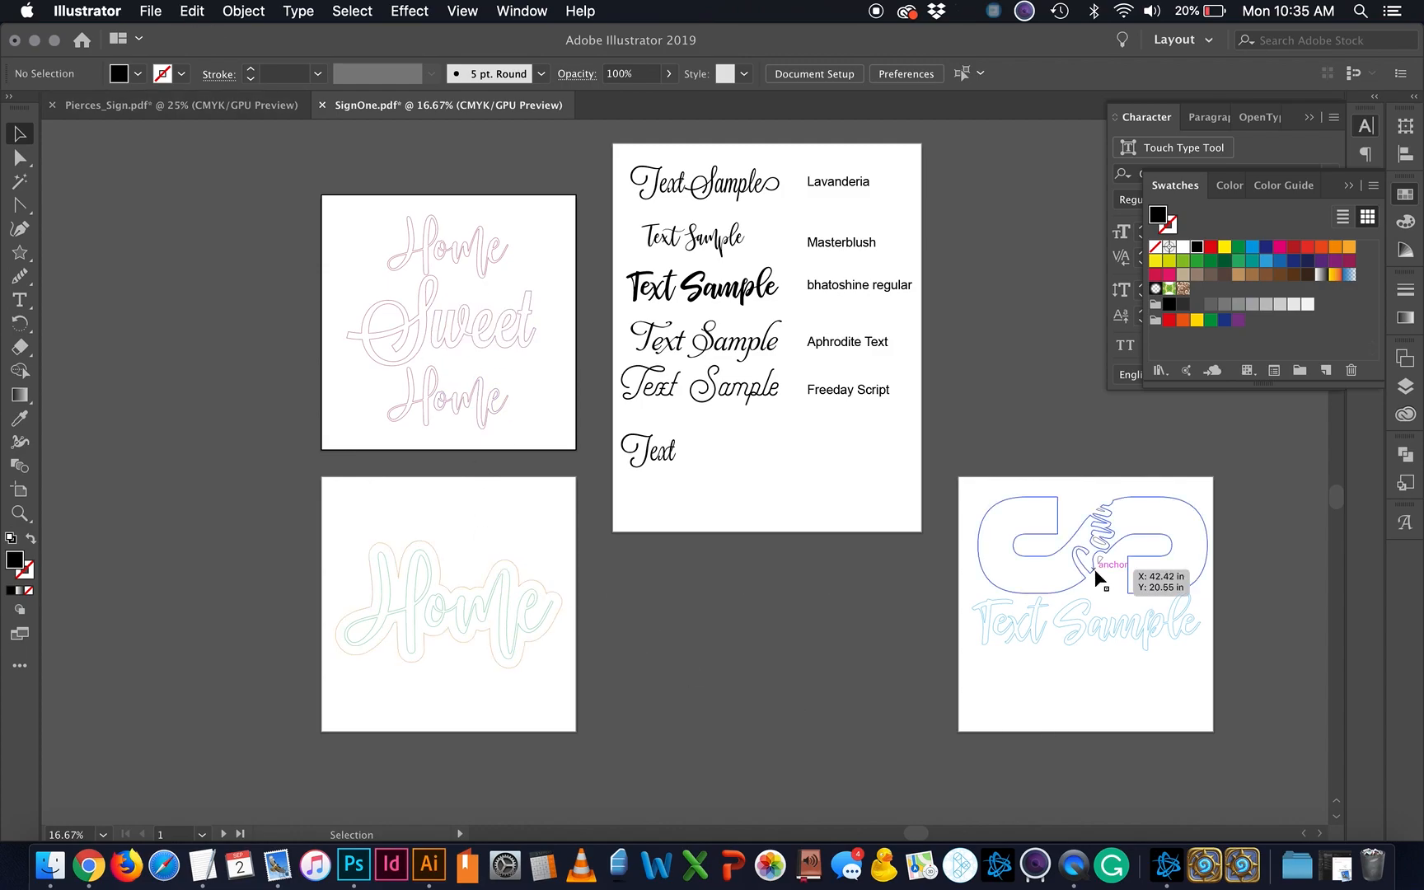
Step: Export Artboards 1, 3 and 4 as PDFs to the Desktop via Export for Screens, excluding Artboard 2
click(152, 11)
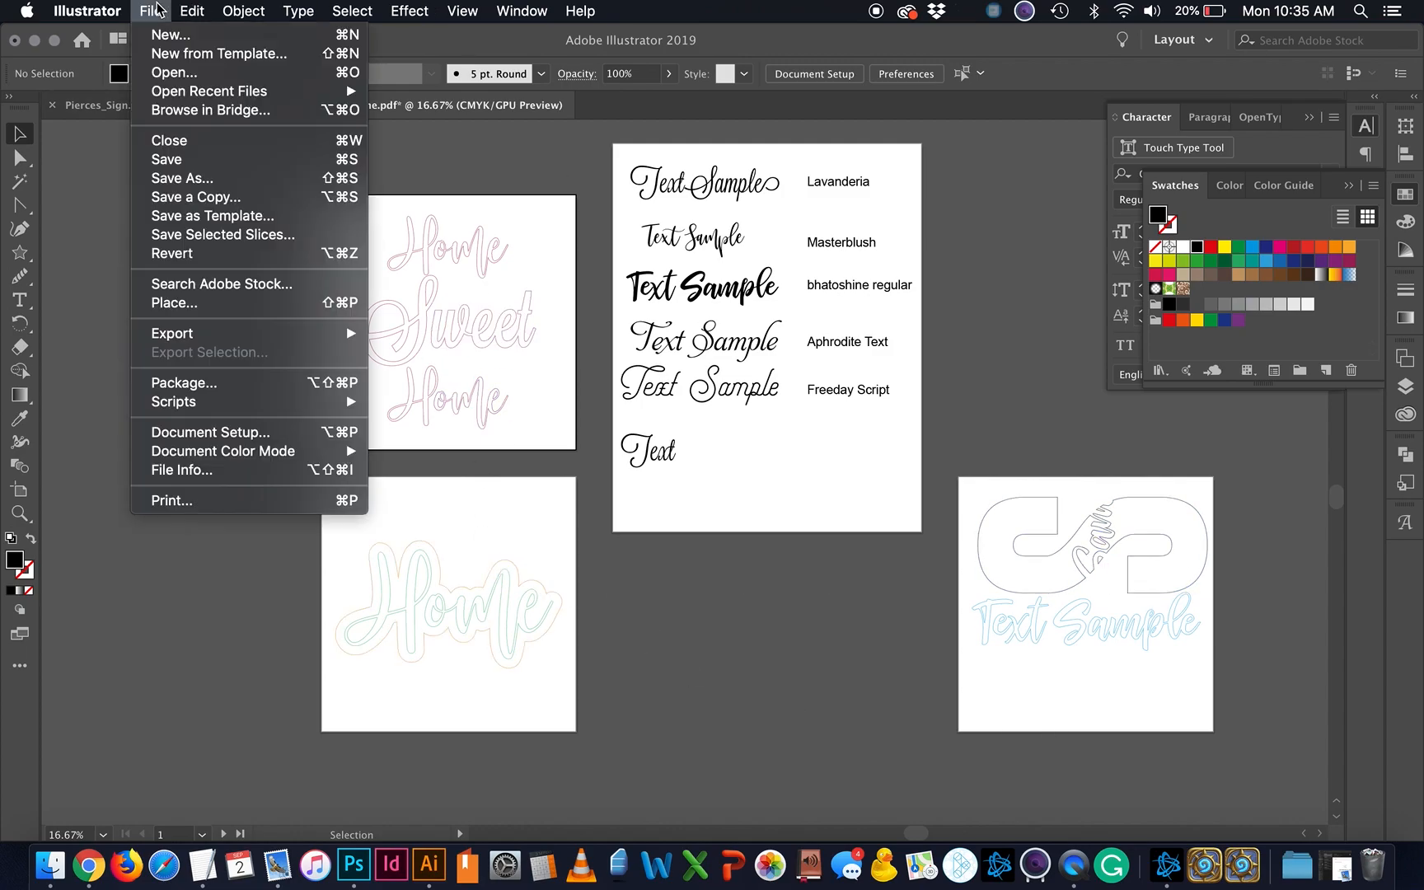
click(406, 521)
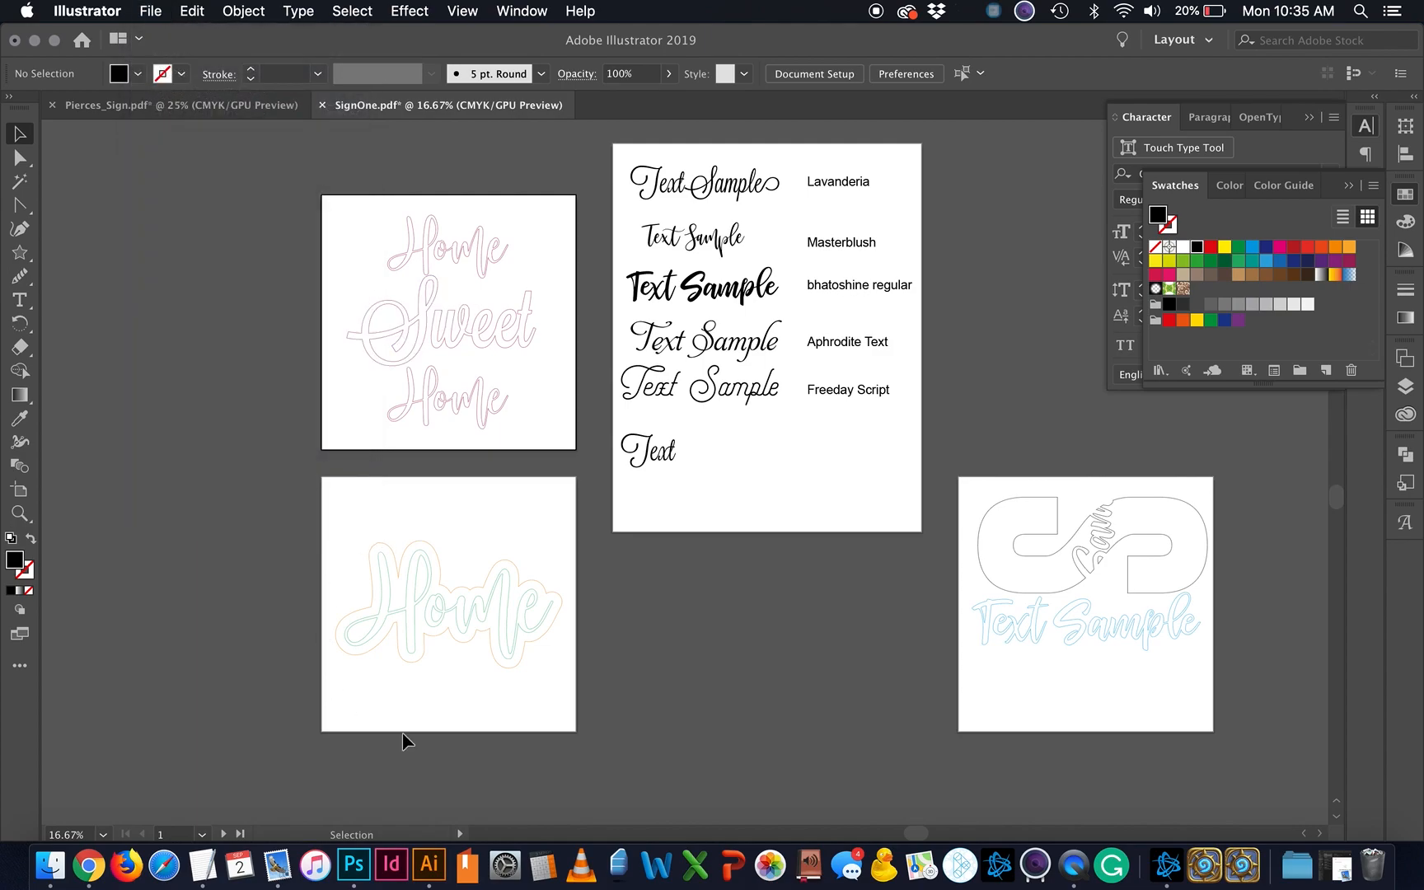
click(159, 9)
mouse_move(211, 332)
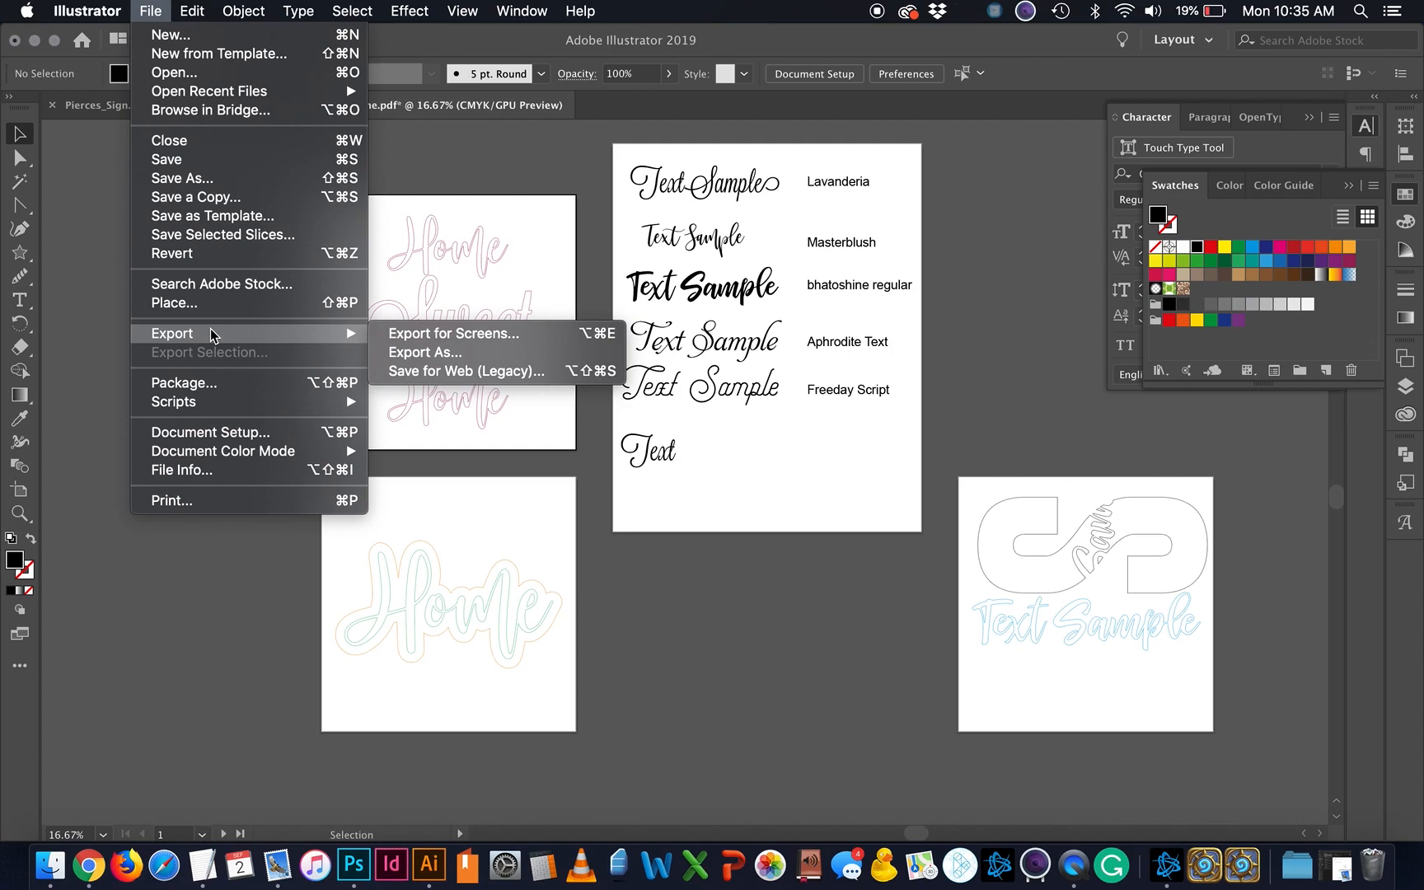
click(433, 335)
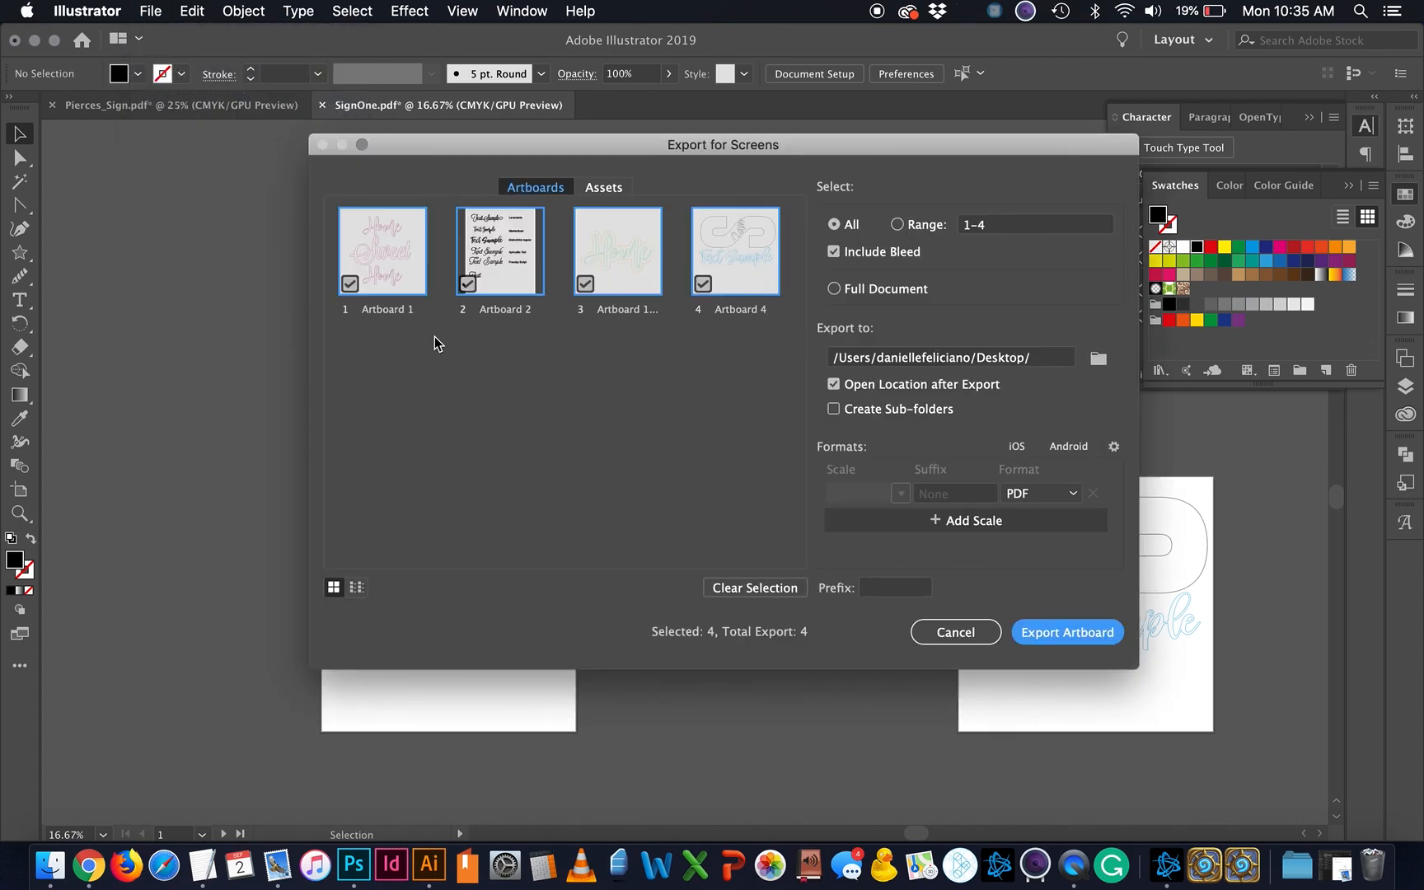
click(468, 284)
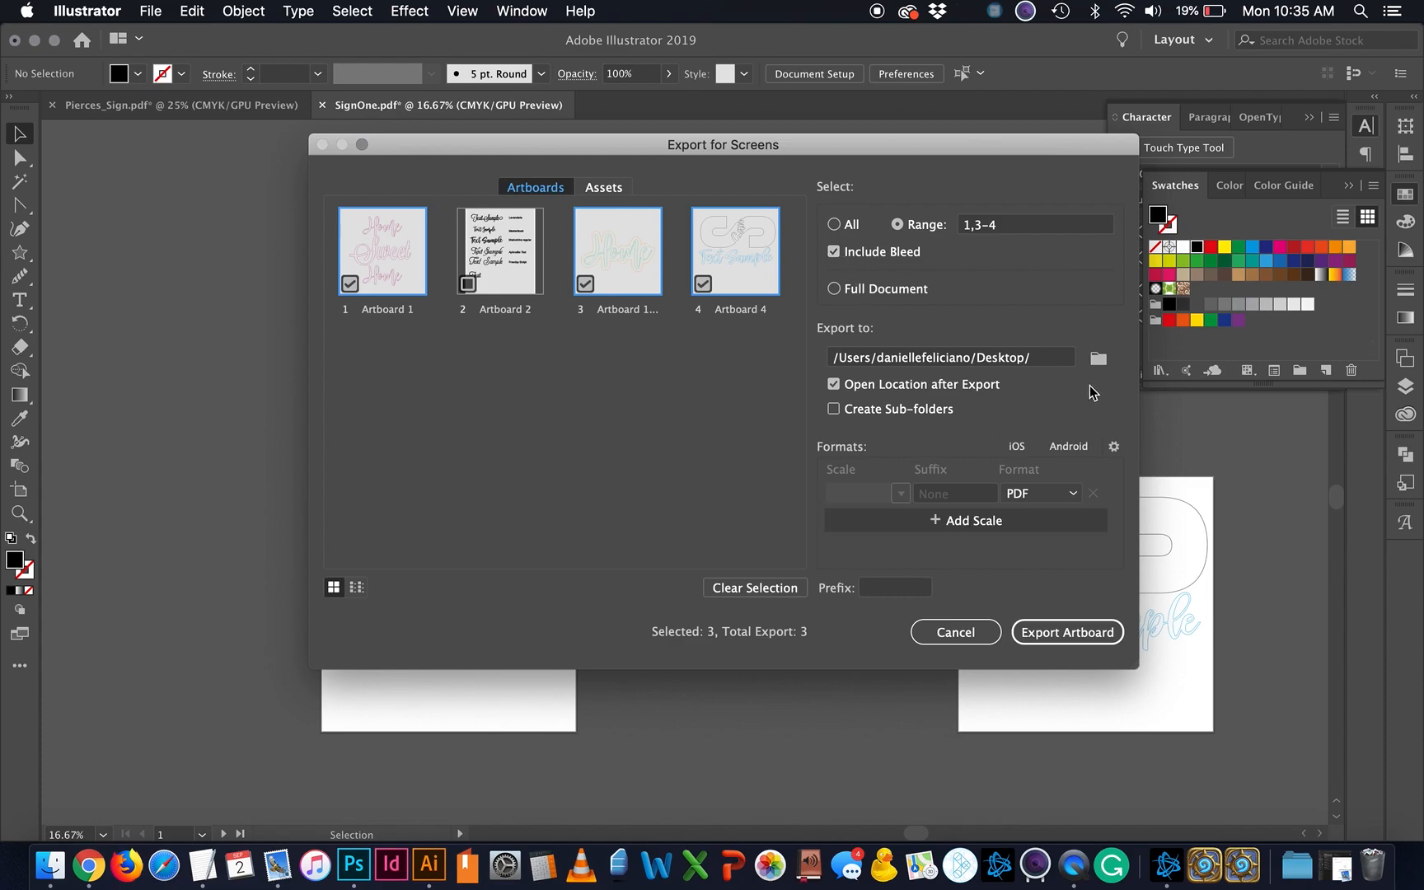
click(1063, 632)
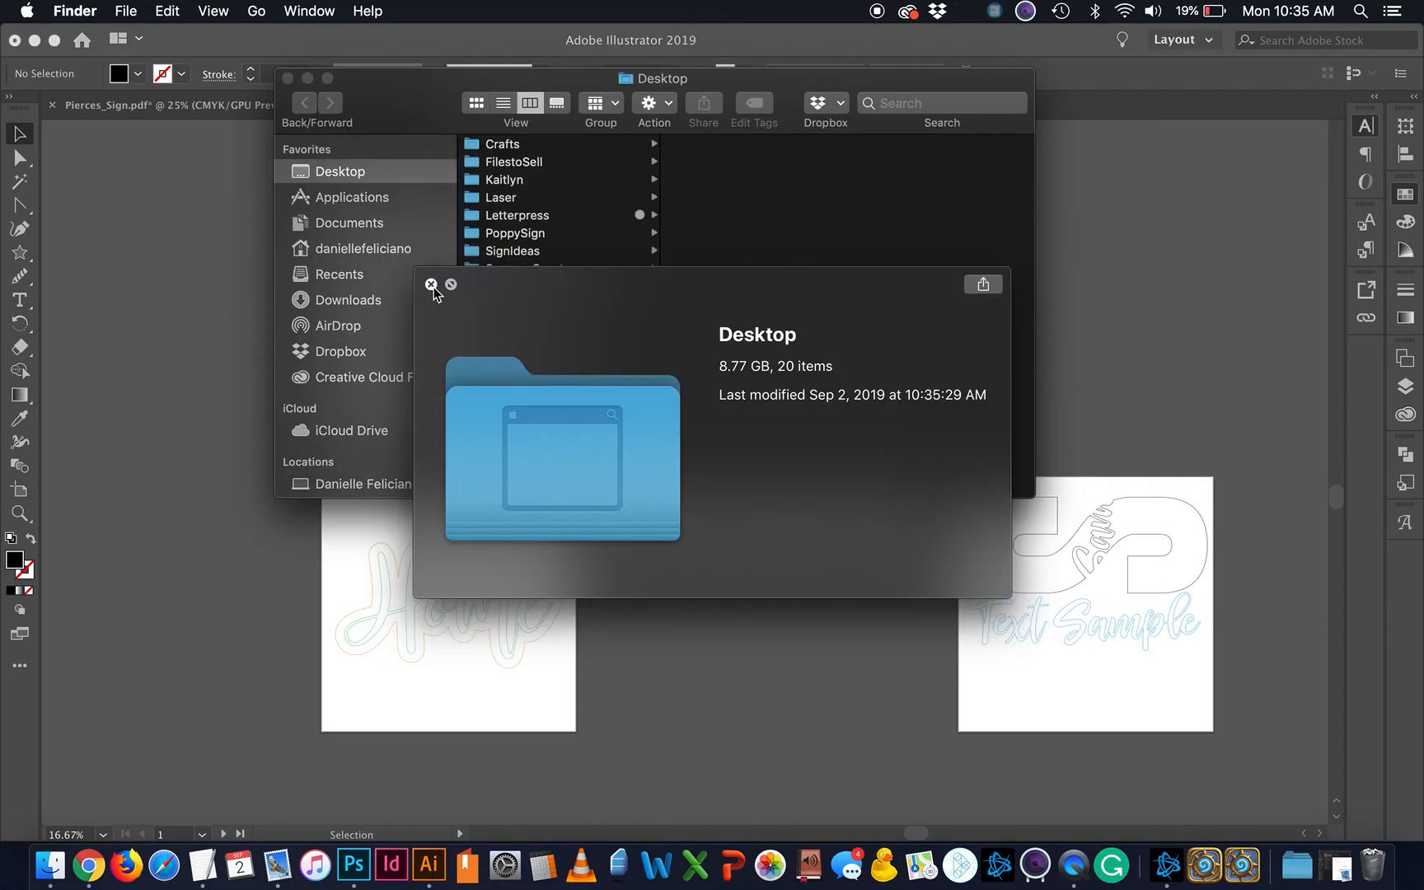
Step: Quick Look Artboard 1.pdf, Artboard 1 copy.pdf and Artboard 4.pdf, then close the Desktop window
click(431, 284)
click(535, 340)
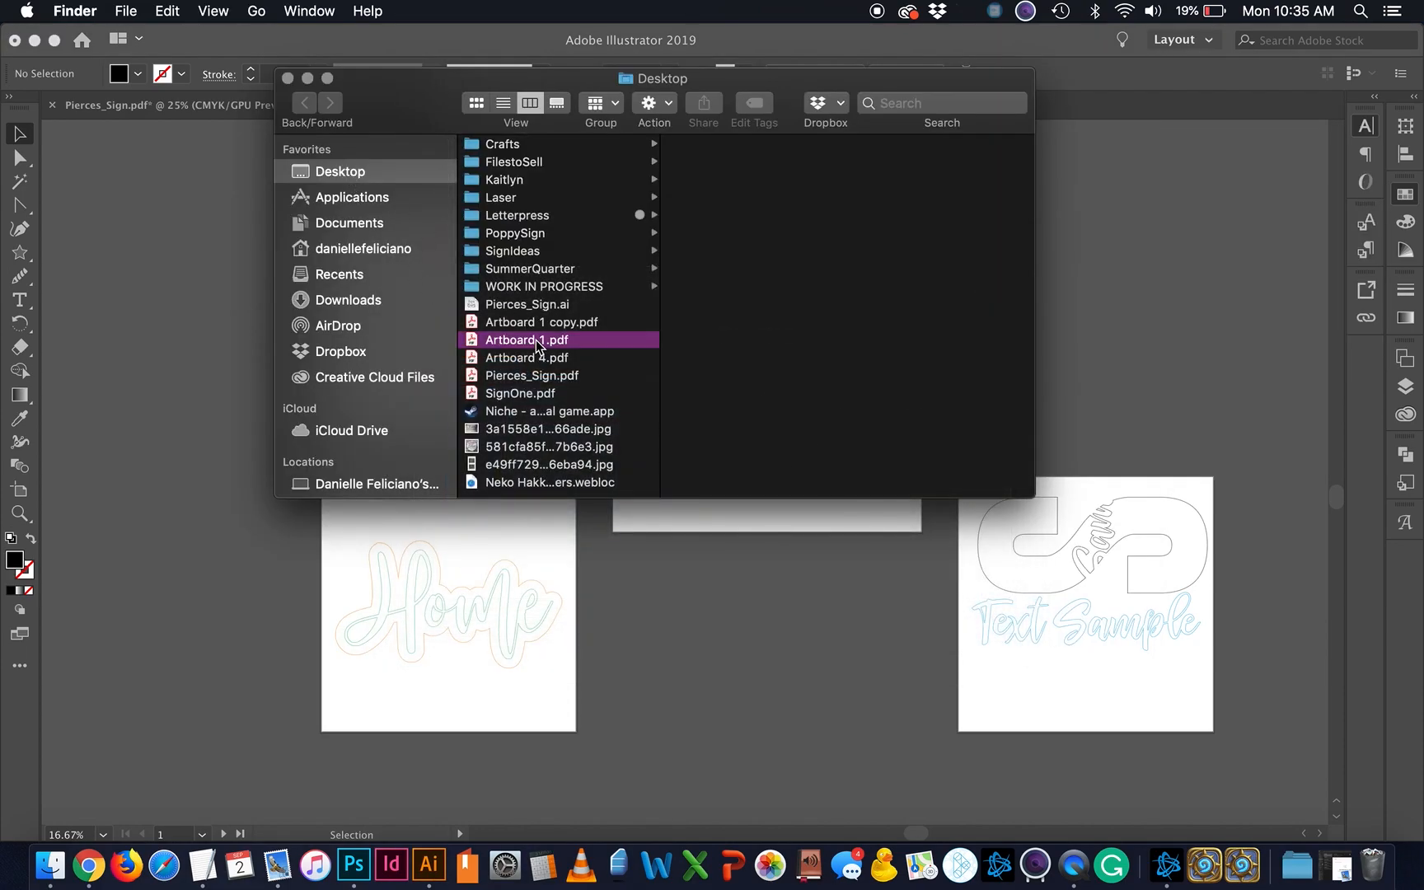
key(space)
key(space)
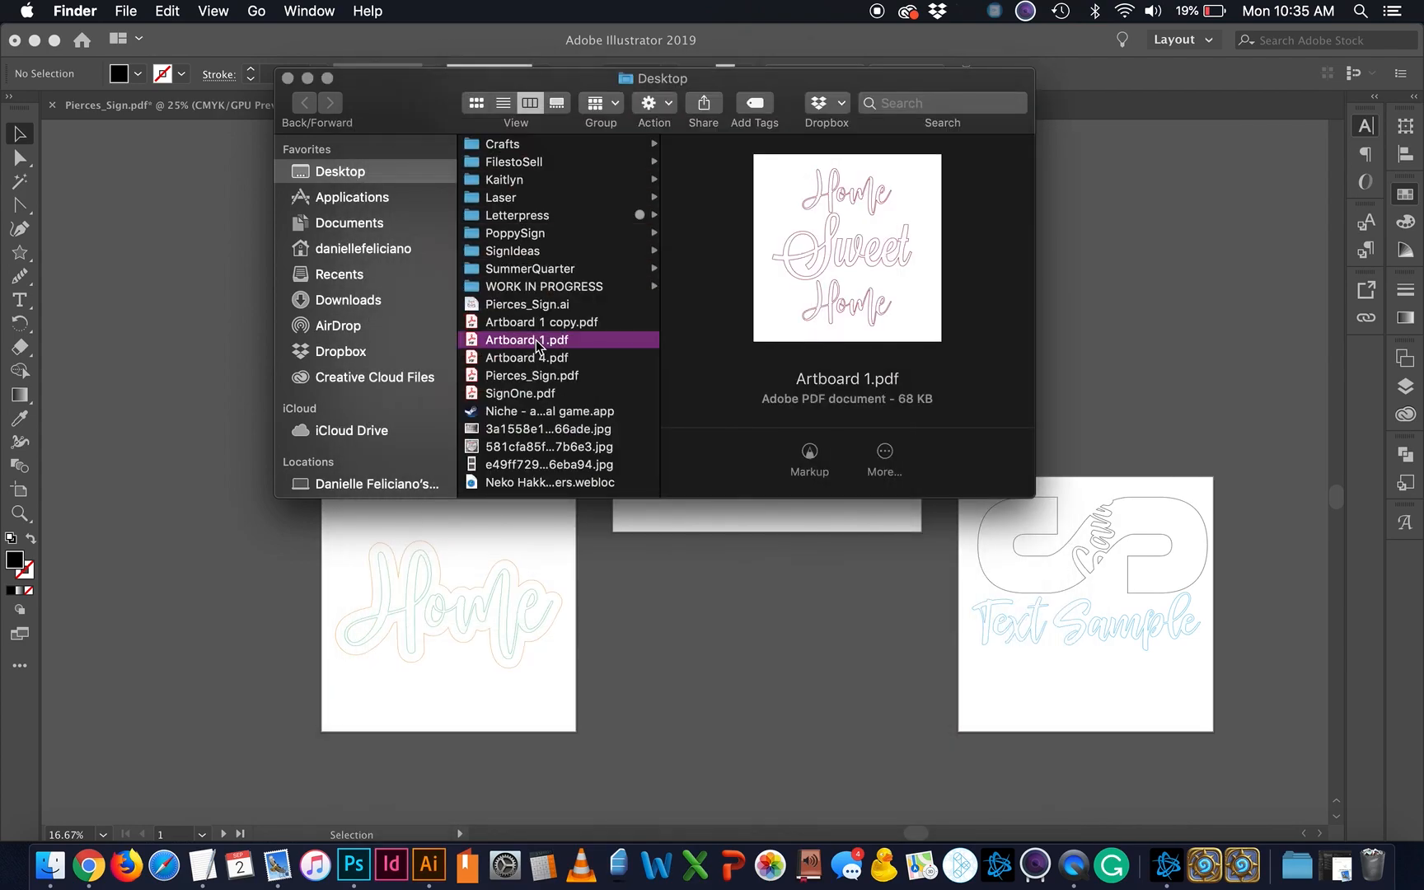
key(Up)
key(space)
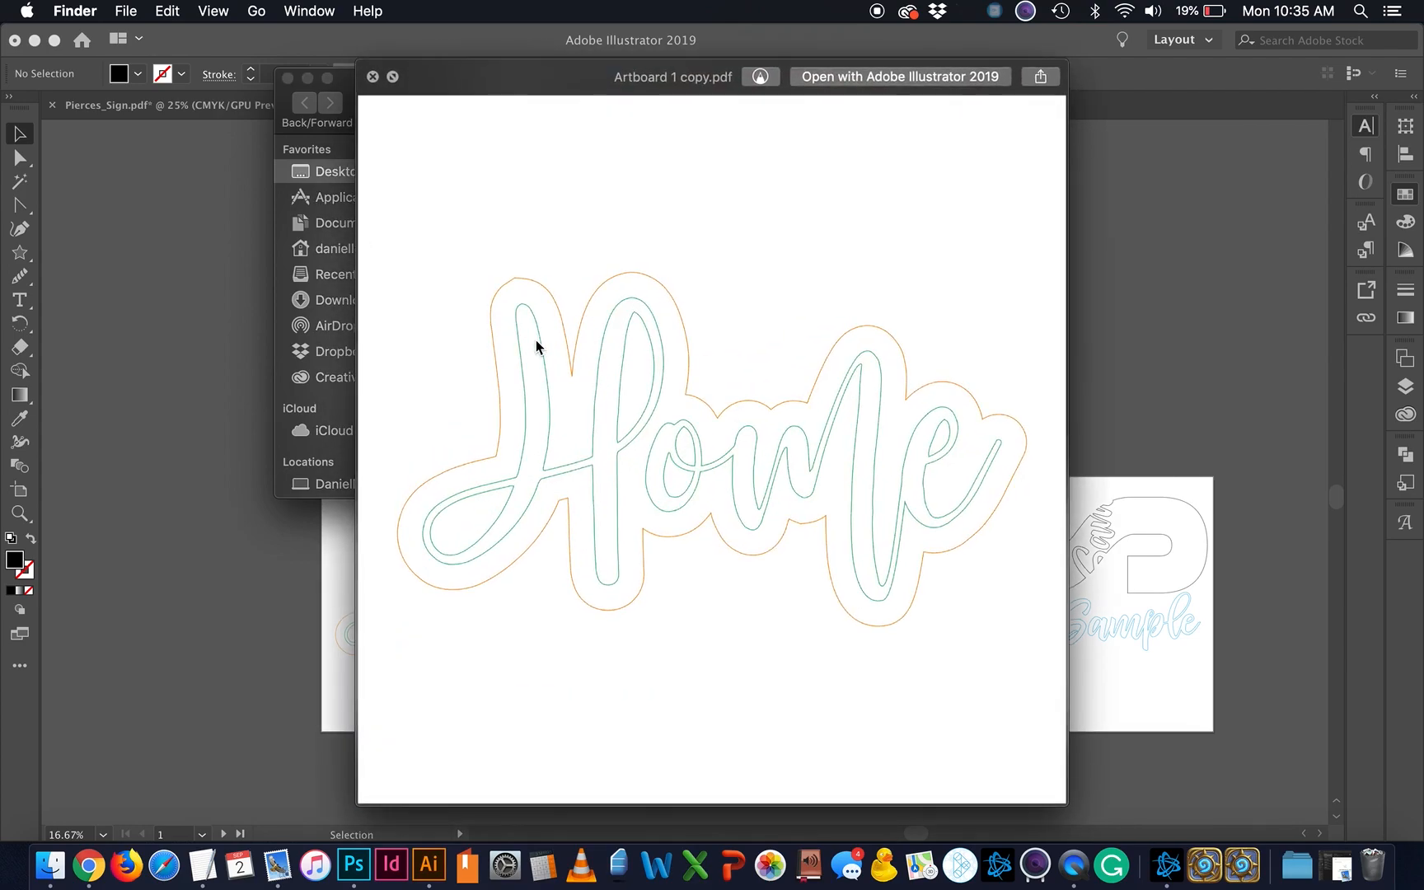
key(space)
key(Down)
key(Down)
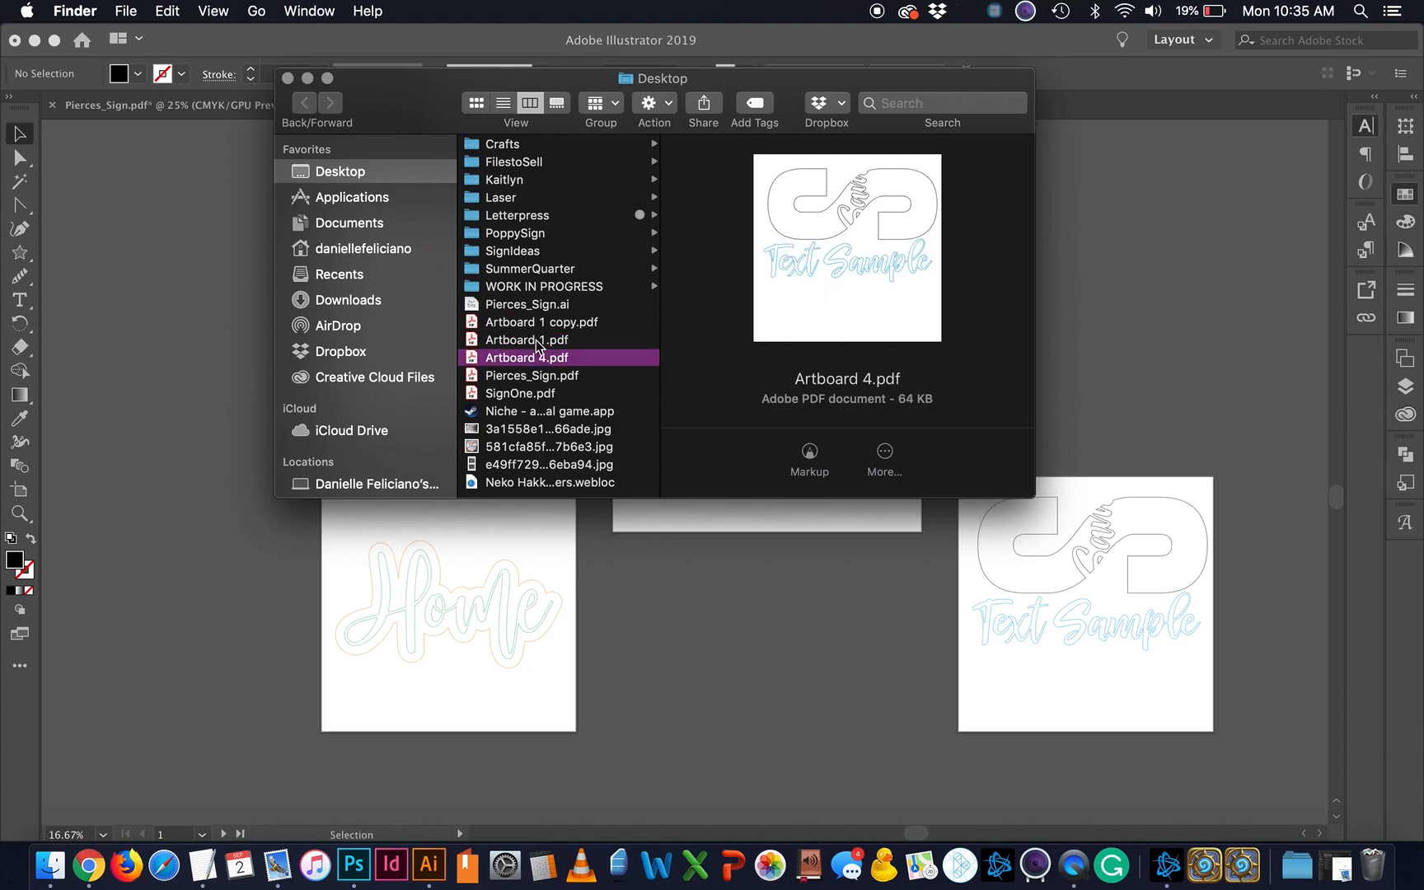
key(space)
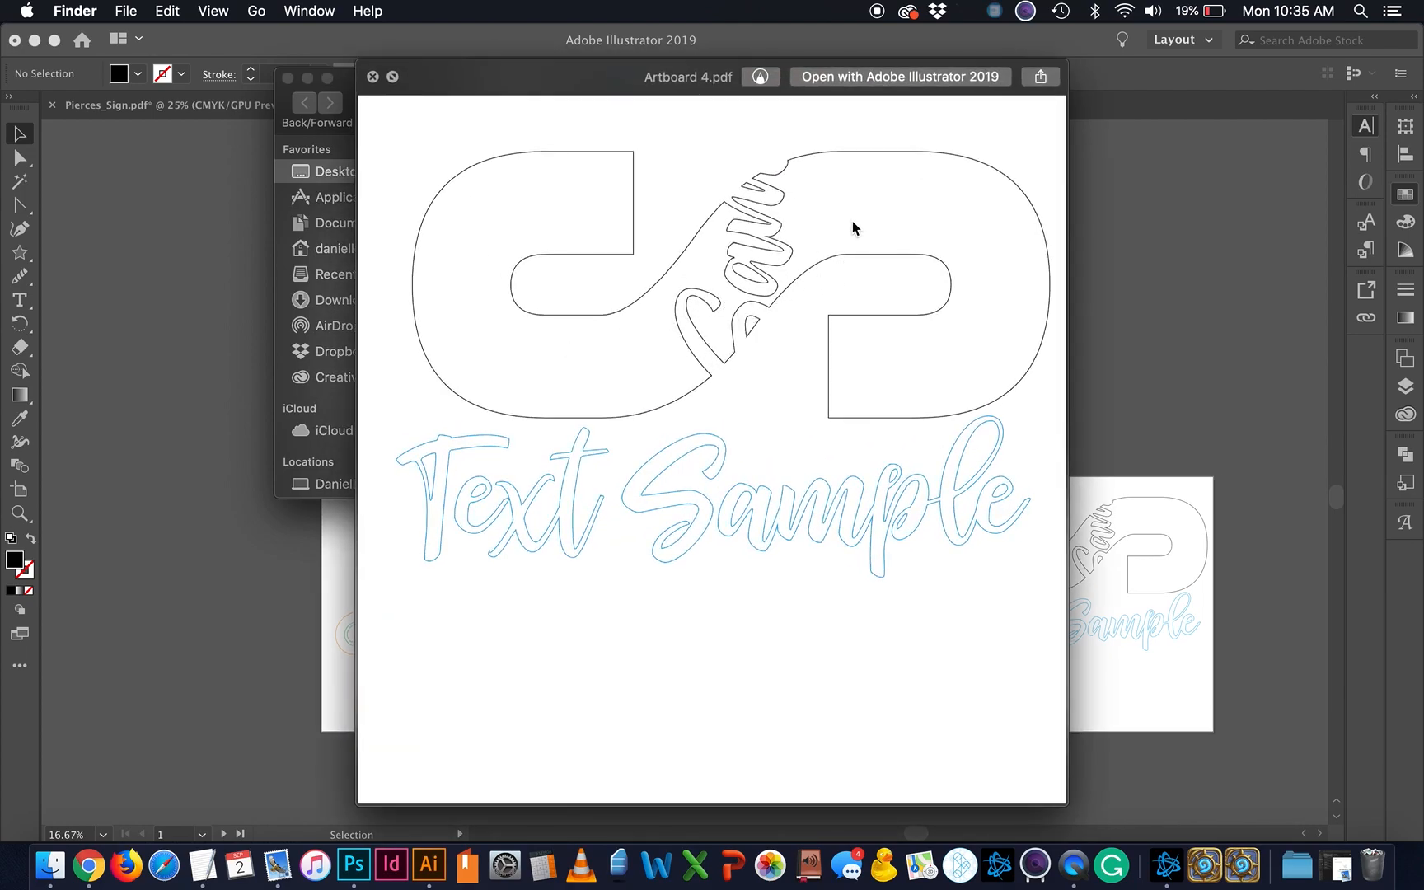
click(373, 76)
click(287, 78)
Step: Return to the SignOne document, then select and deselect the text on the middle artboard
click(785, 651)
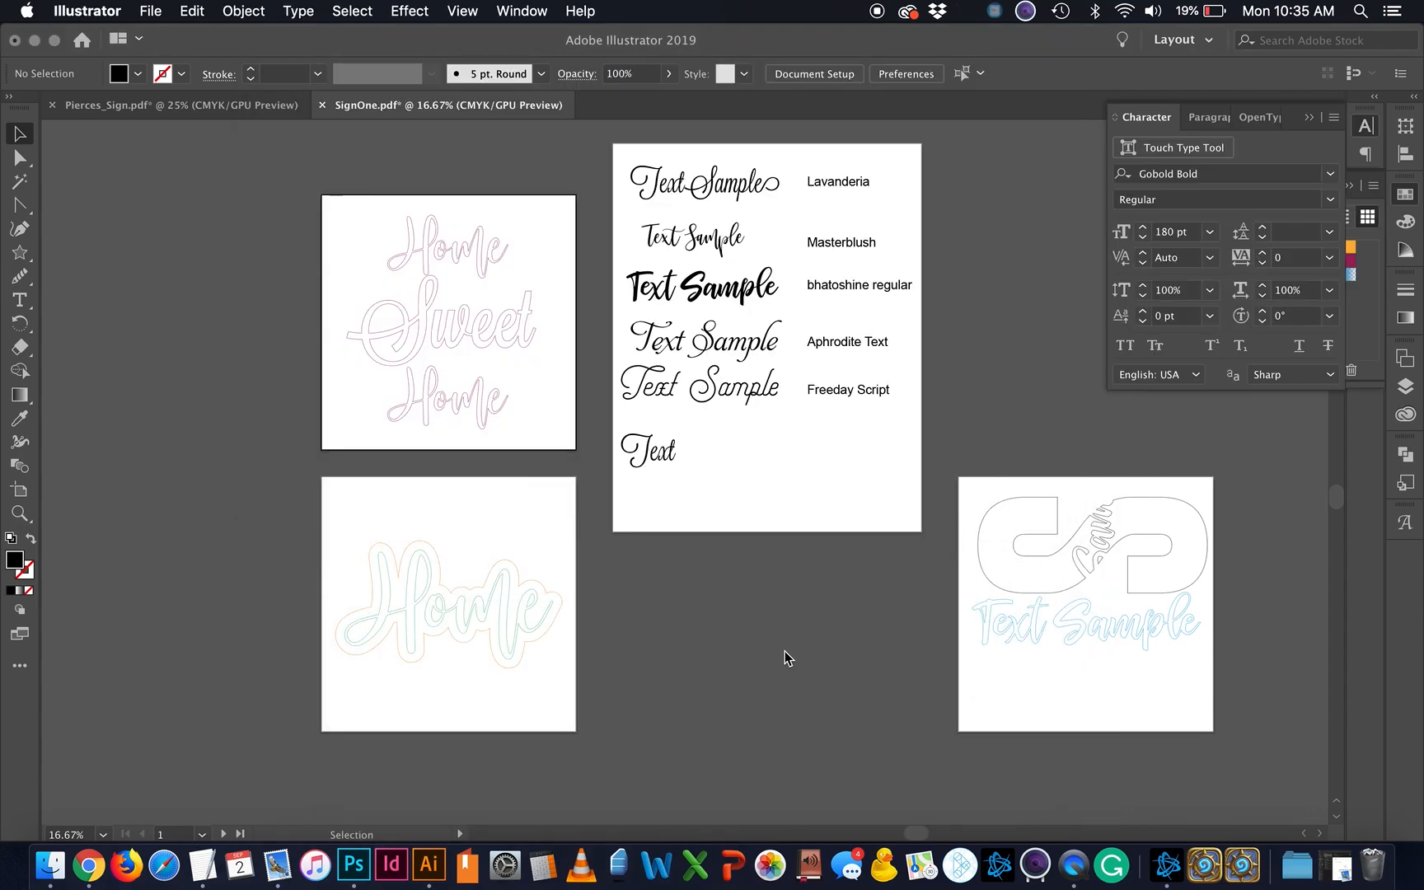
scroll(784, 652, right, 3)
scroll(575, 609, left, 2)
scroll(575, 608, up, 1)
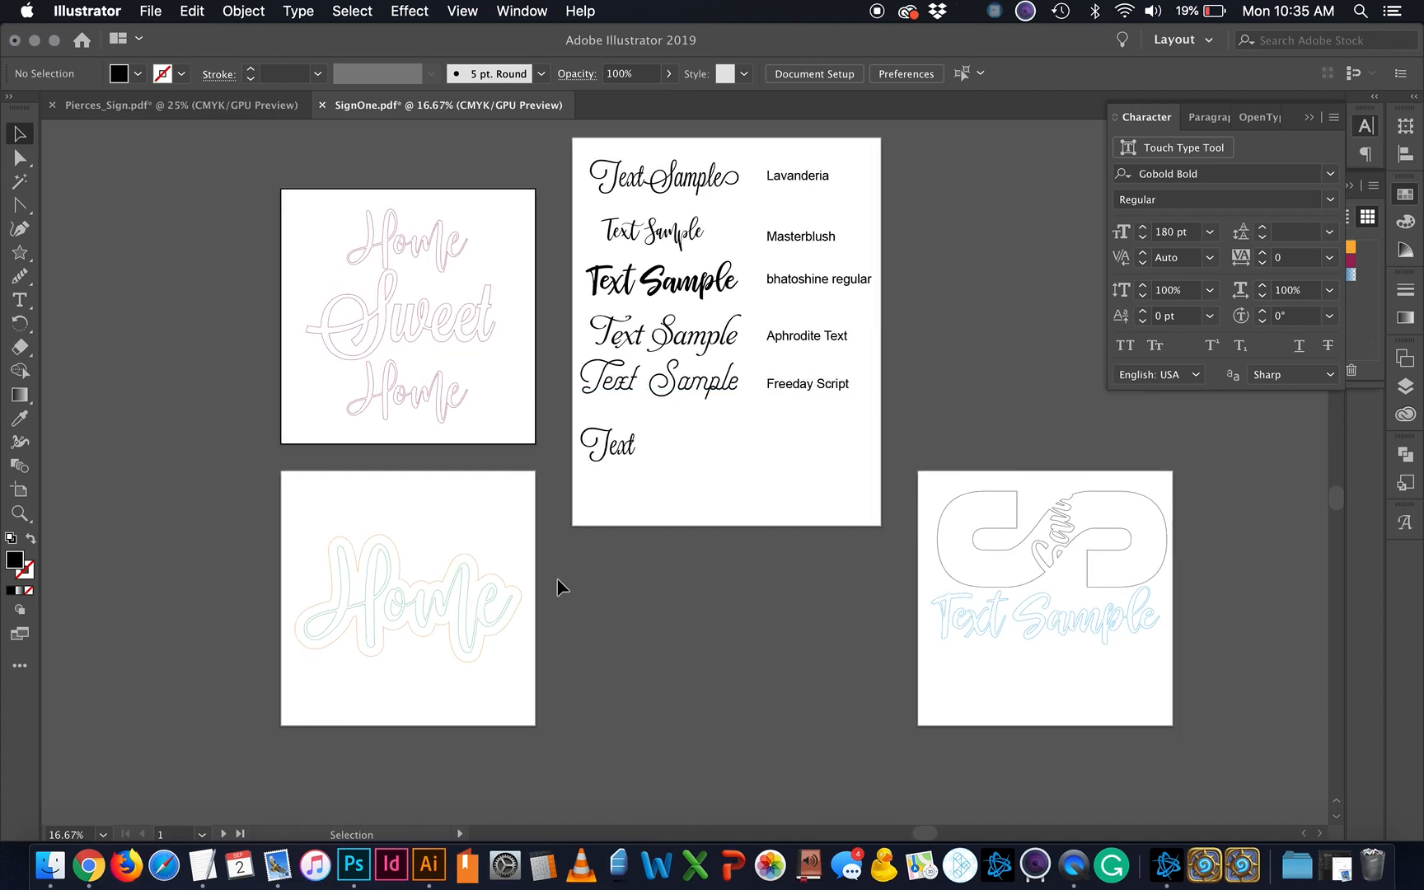
drag(909, 188, 565, 503)
click(604, 523)
Step: Try the Aphrodite Text, Freeday Script and bhatoshine Regular fonts on the Text sample
click(20, 300)
click(13, 135)
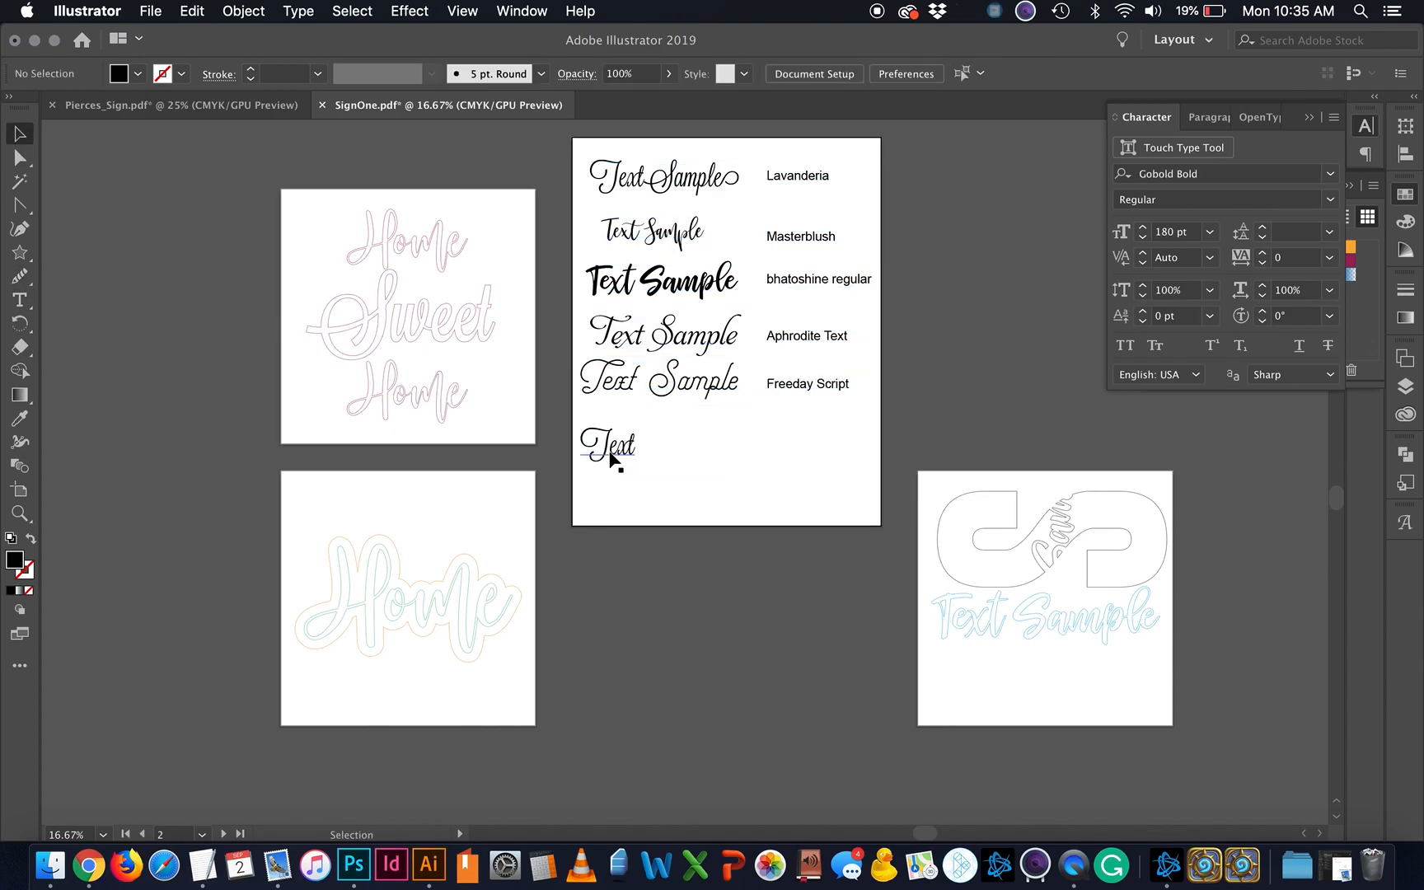
click(611, 455)
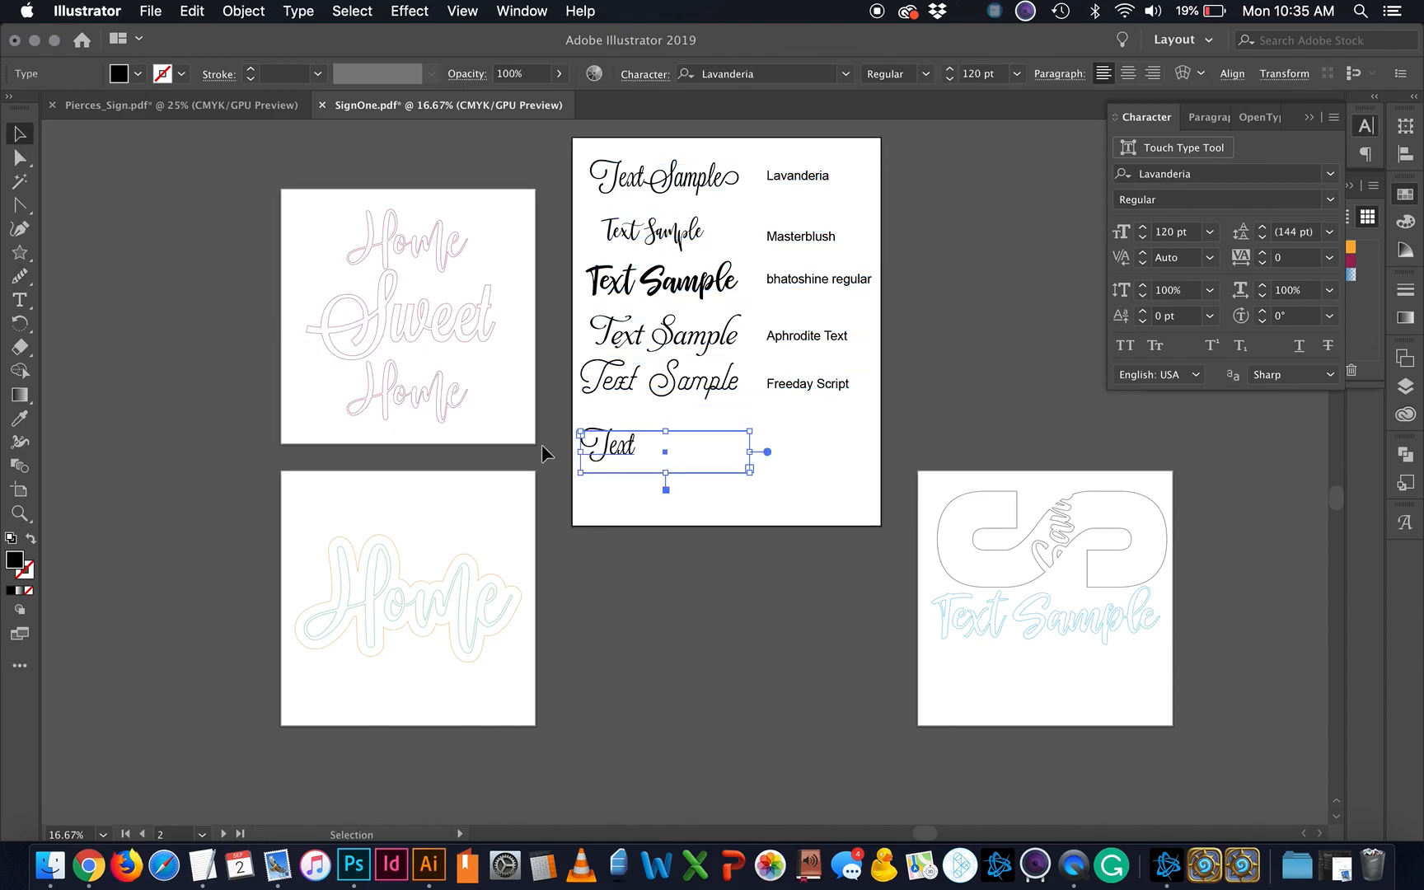
click(19, 419)
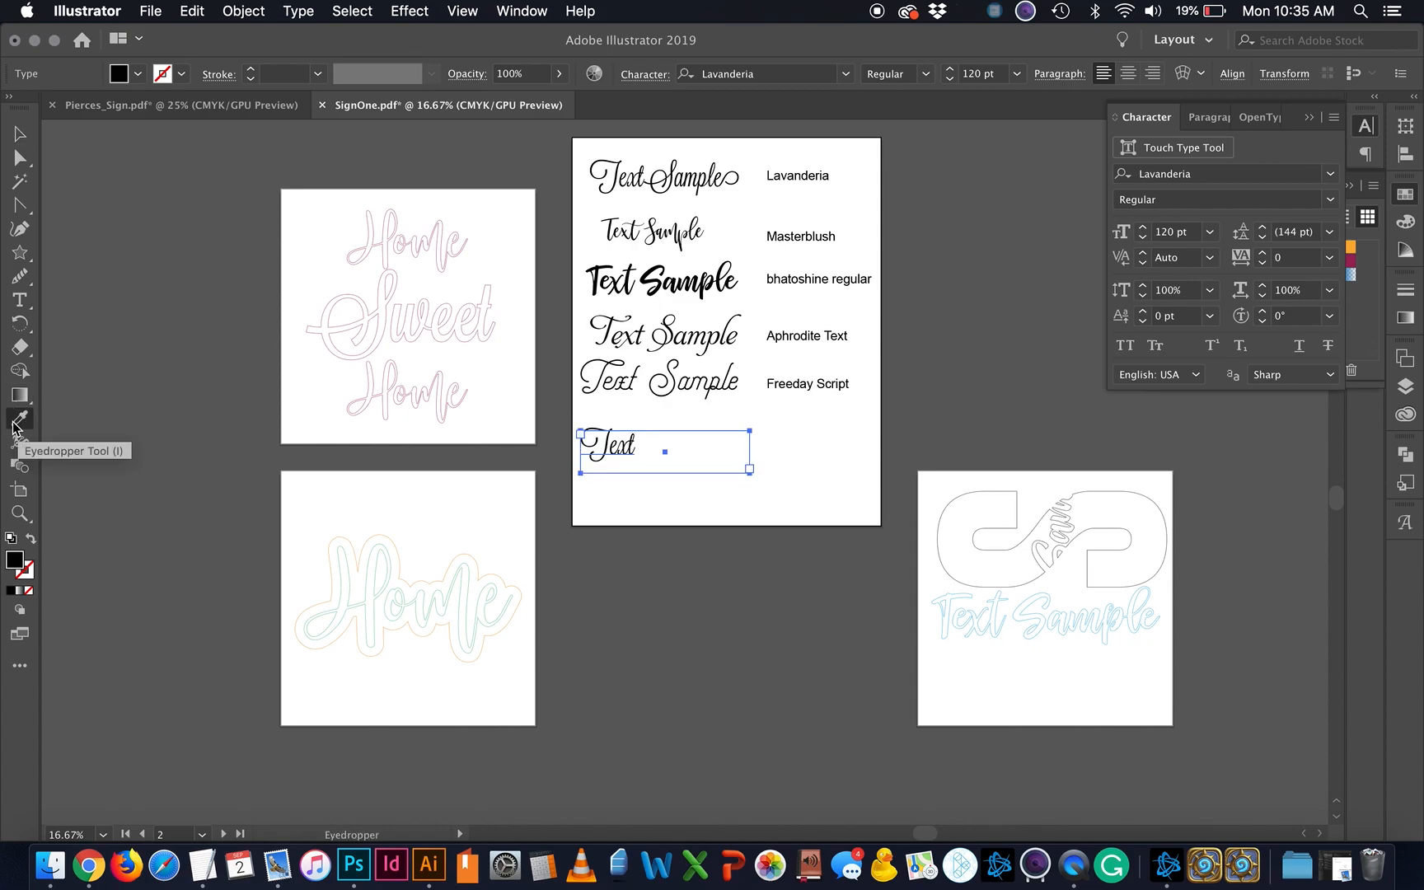
click(716, 331)
click(710, 371)
click(709, 282)
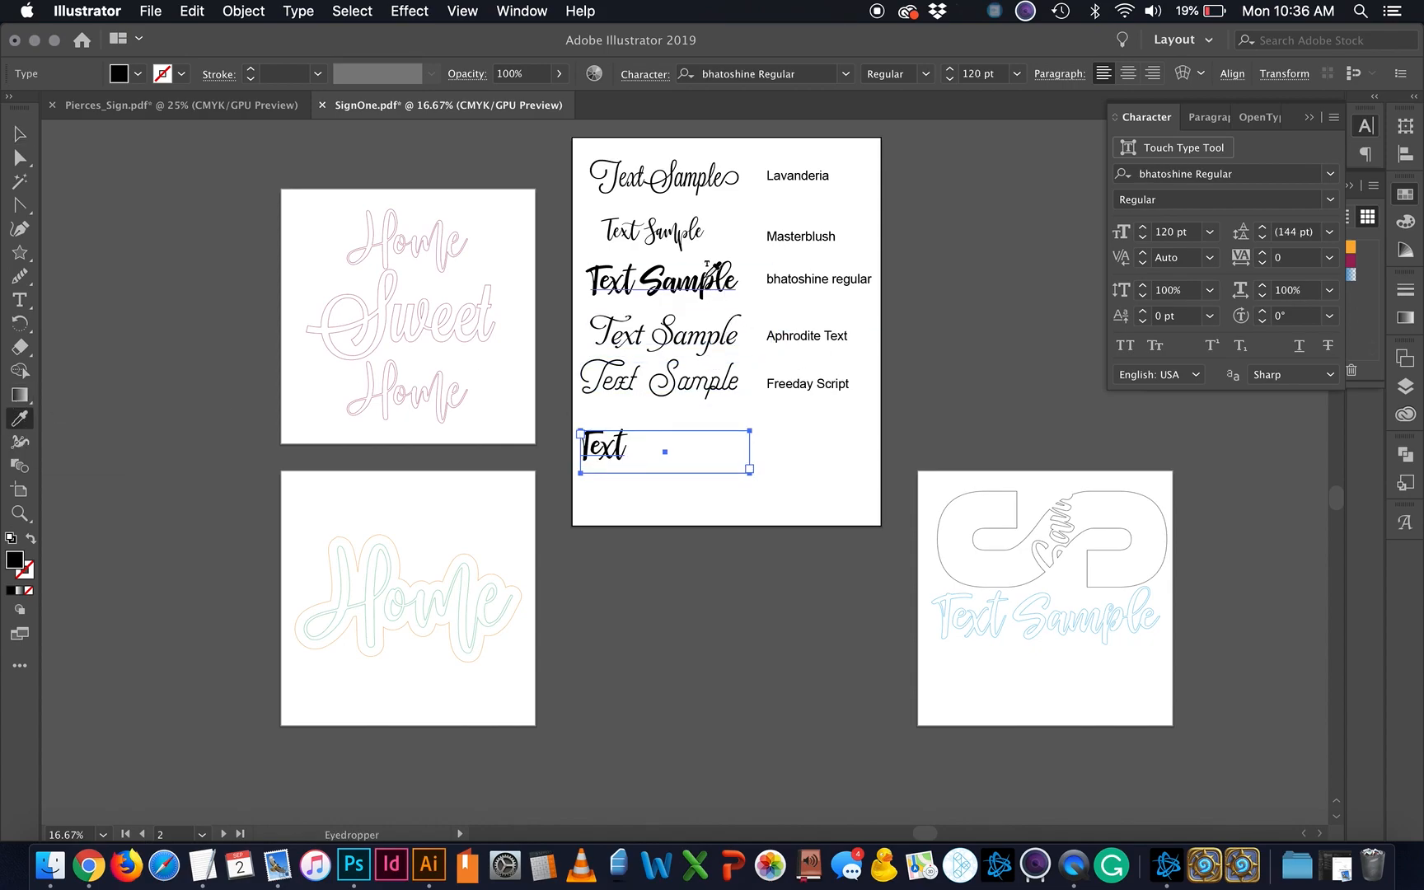
click(20, 132)
Step: Shorten Artboard 2 to about 19.82 in tall and move the Text sample about 1.57 in right
click(20, 490)
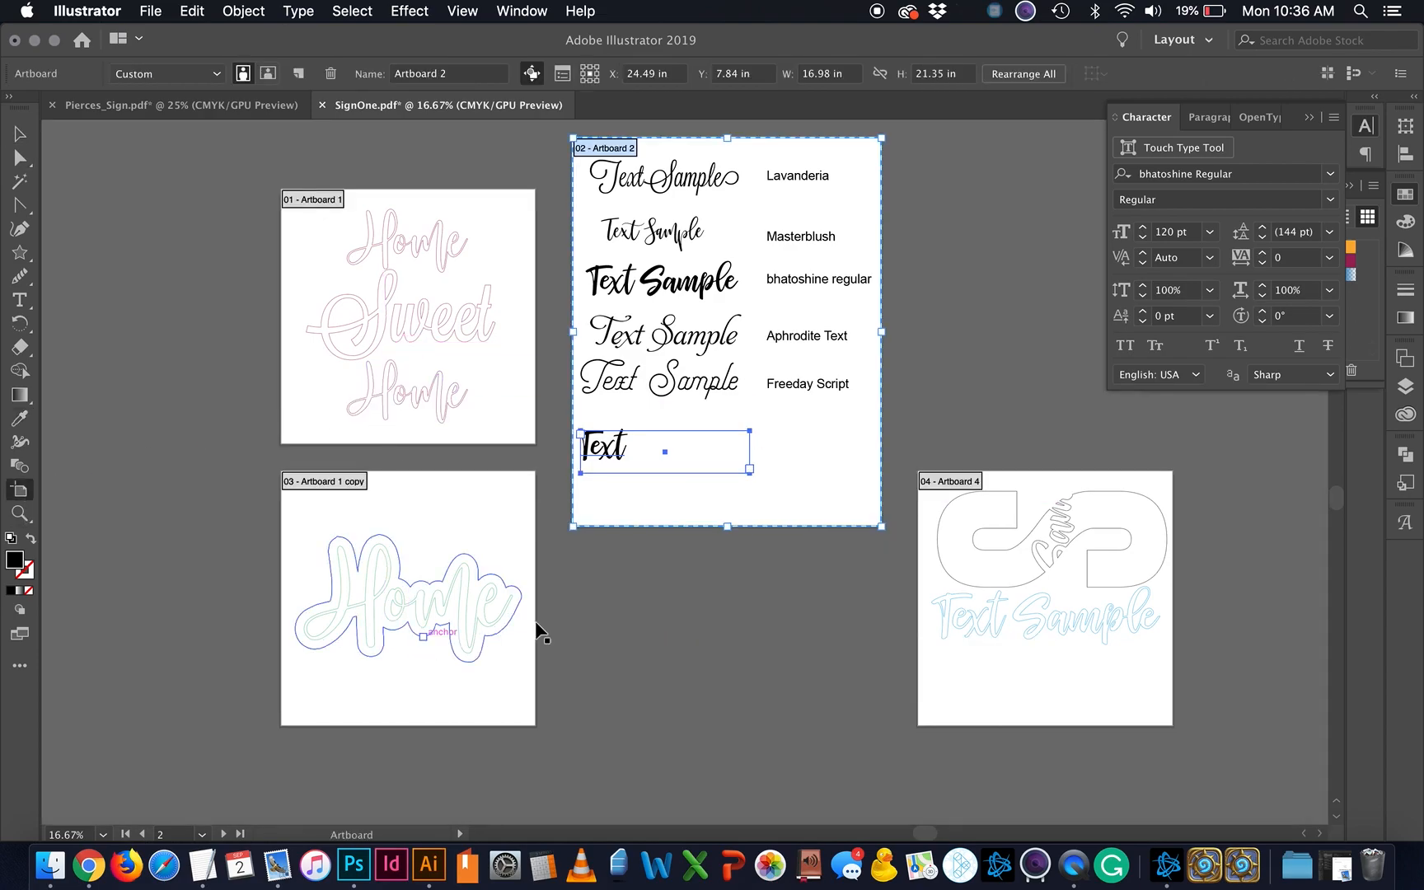
drag(727, 526, 730, 498)
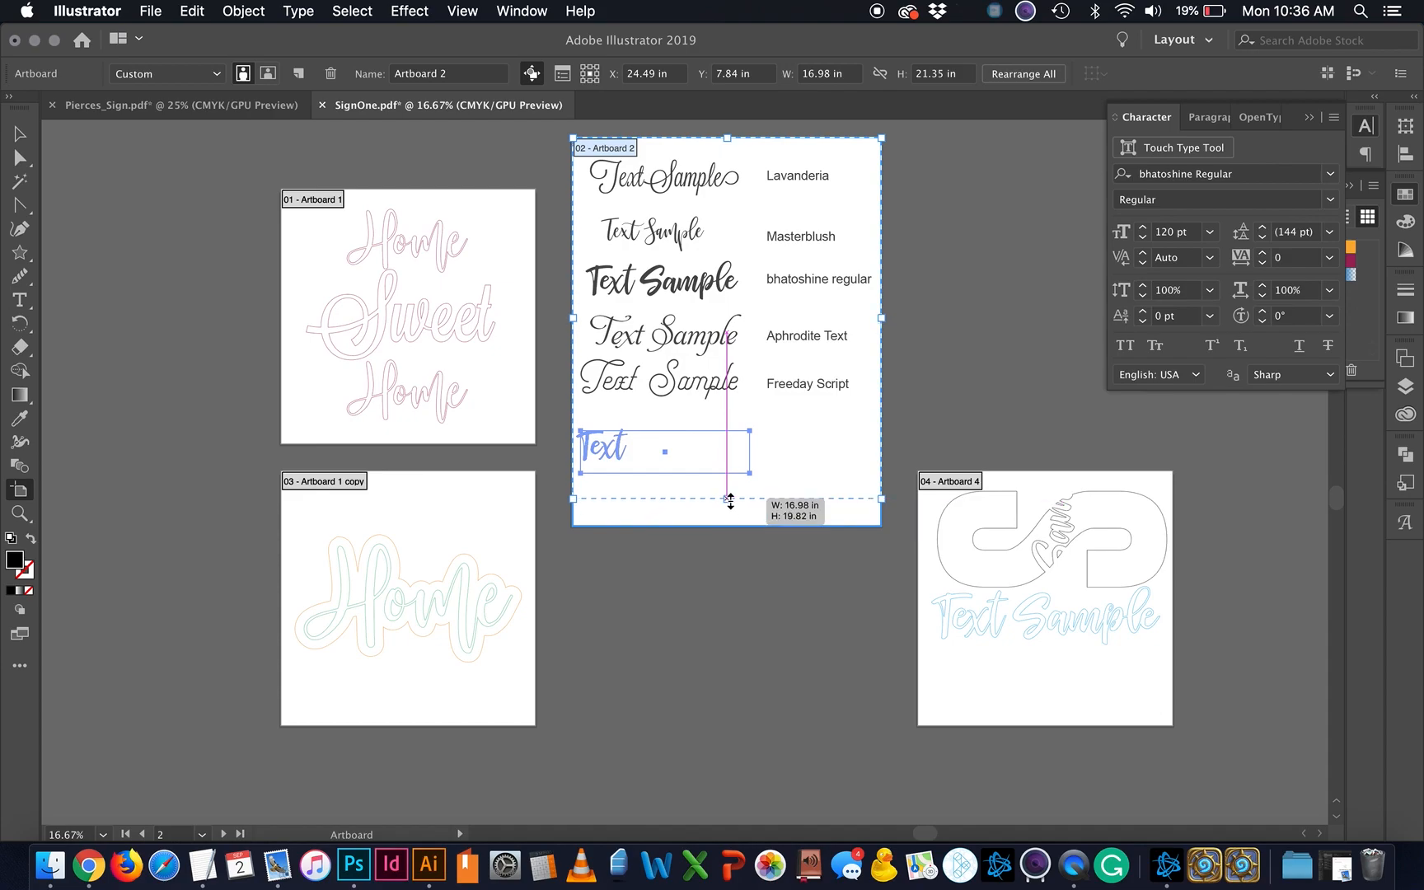
click(20, 133)
click(115, 284)
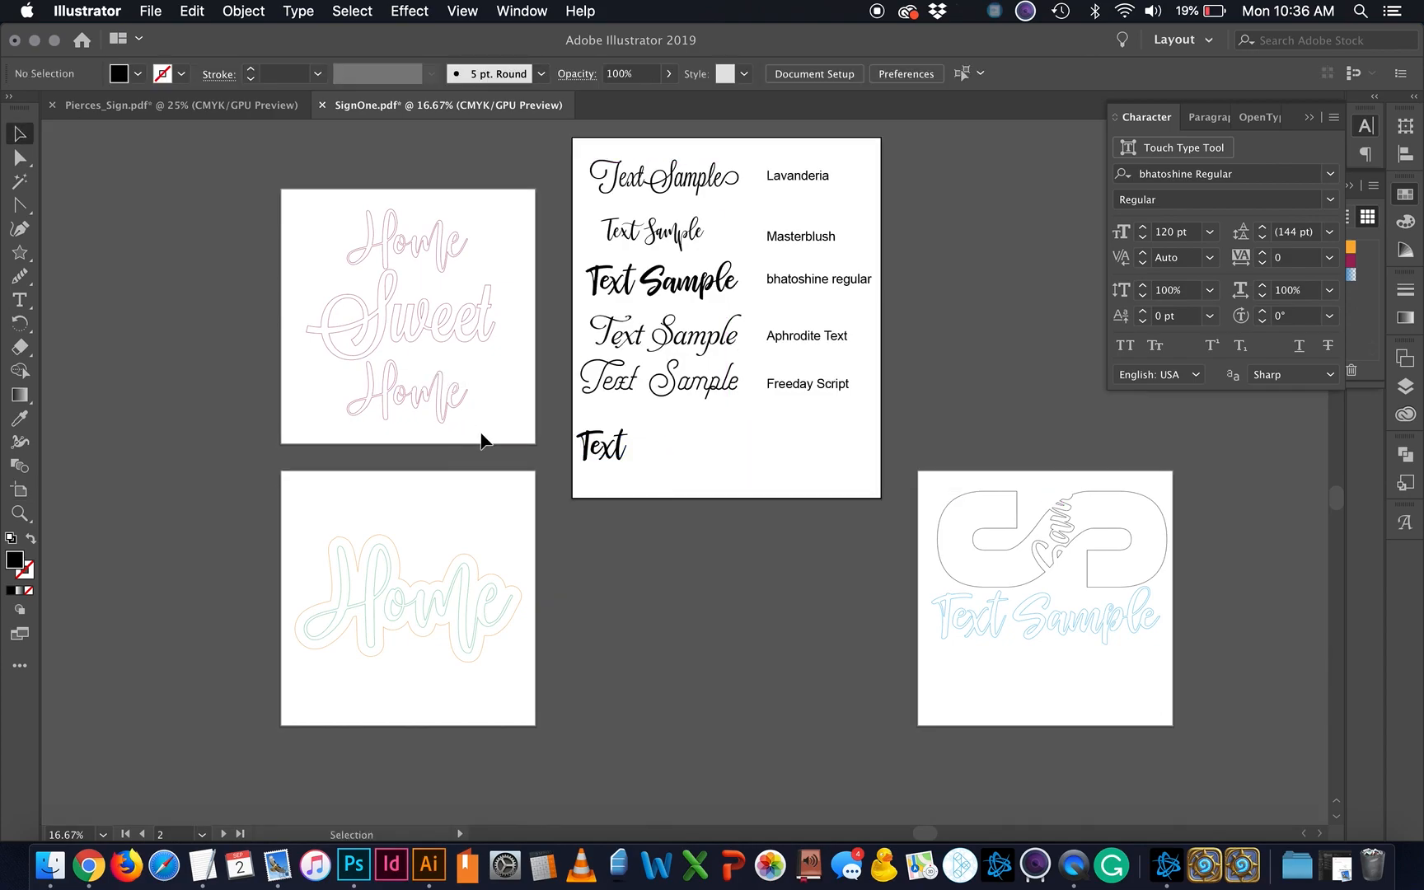
click(455, 320)
drag(611, 443, 648, 449)
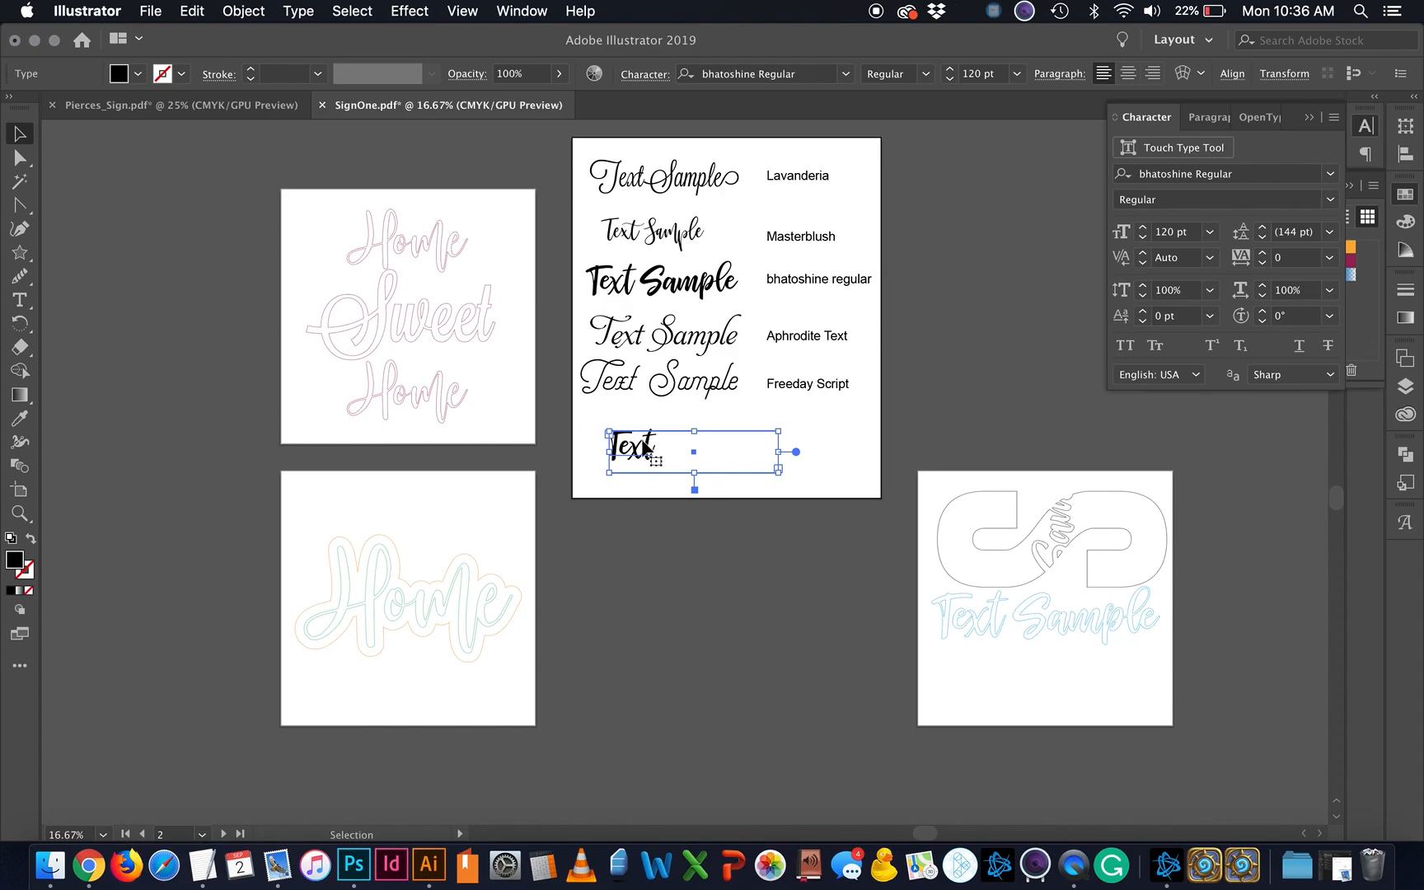
Step: Browse the Type menu without choosing anything, then select and deselect both Home outline designs
click(298, 12)
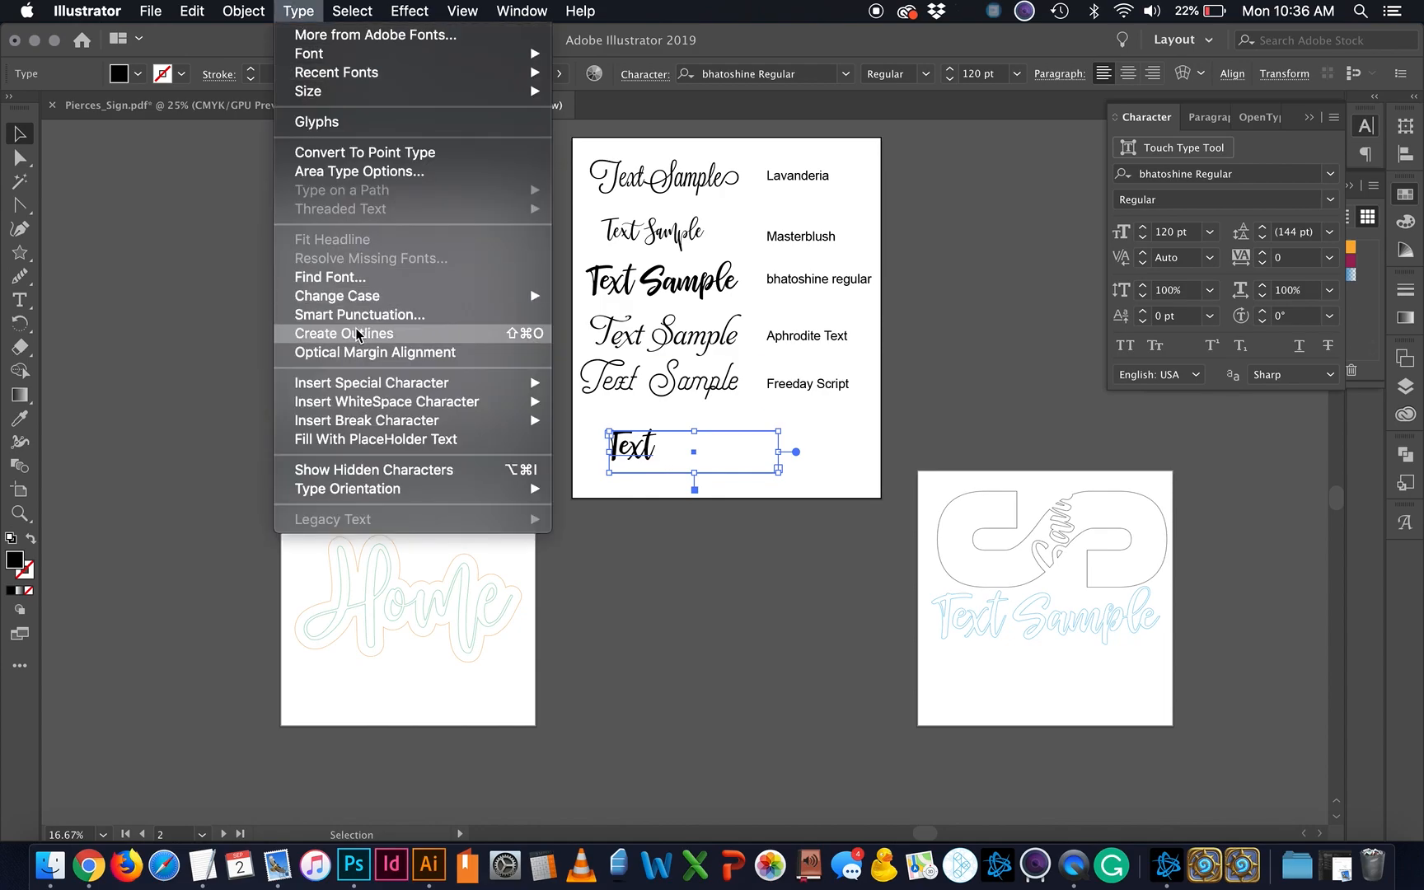
click(767, 634)
drag(445, 710, 395, 226)
click(436, 639)
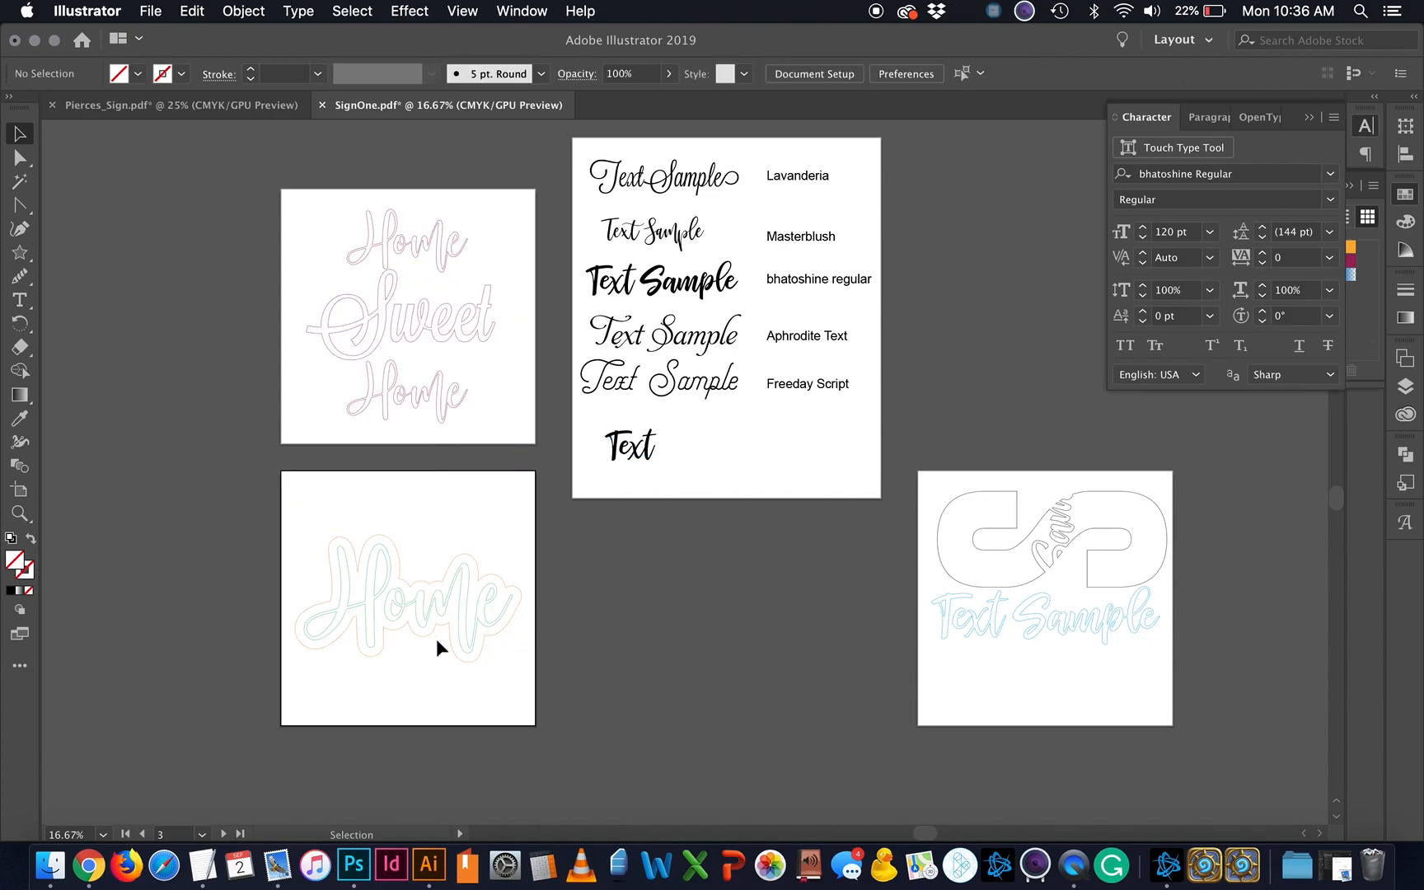
Step: Show the Align panel and try selecting the S-hook and Home Sweet Home artwork
click(1406, 462)
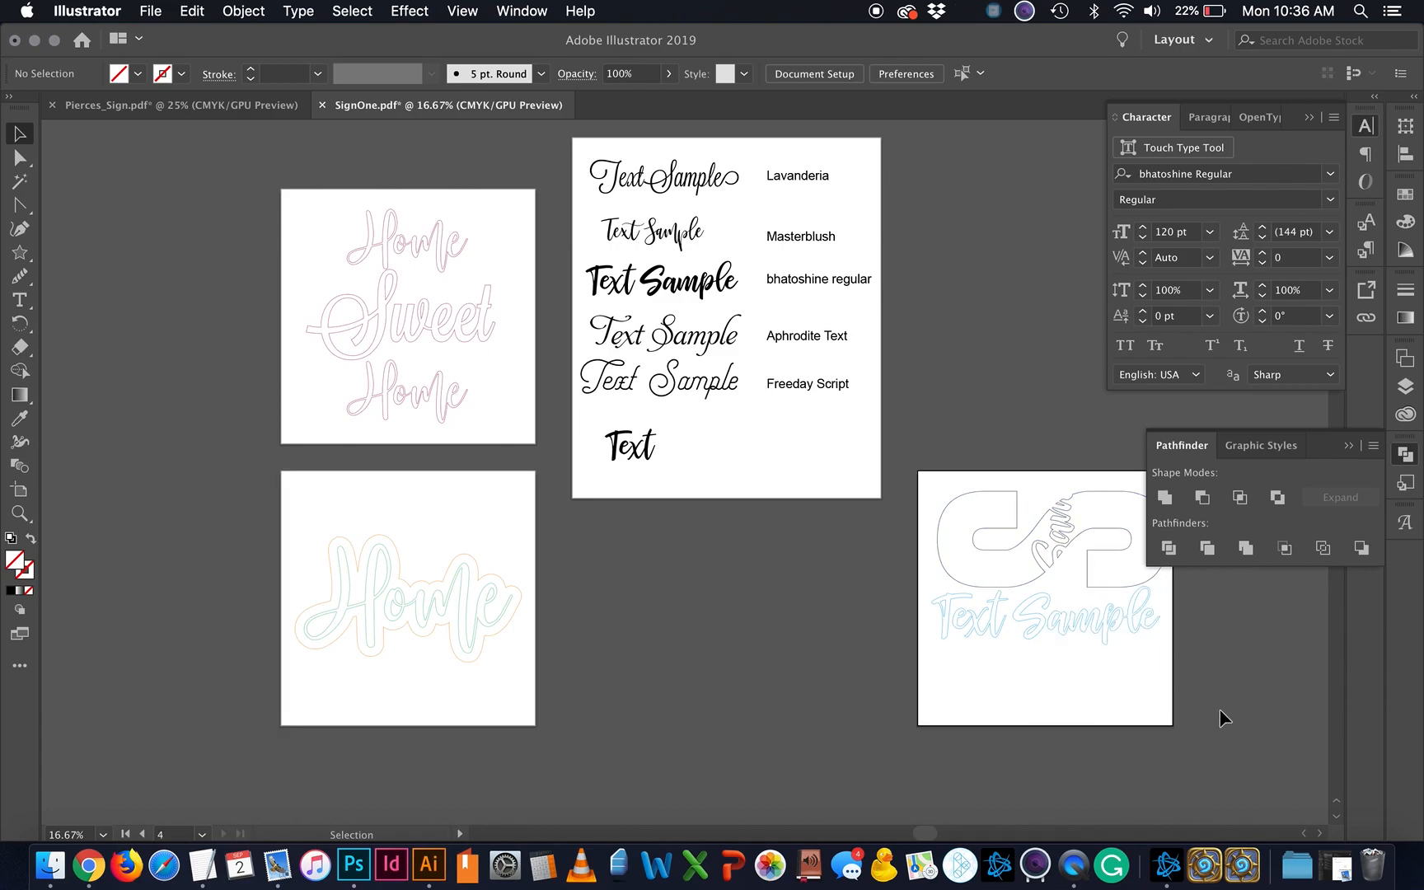
scroll(1221, 714, right, 3)
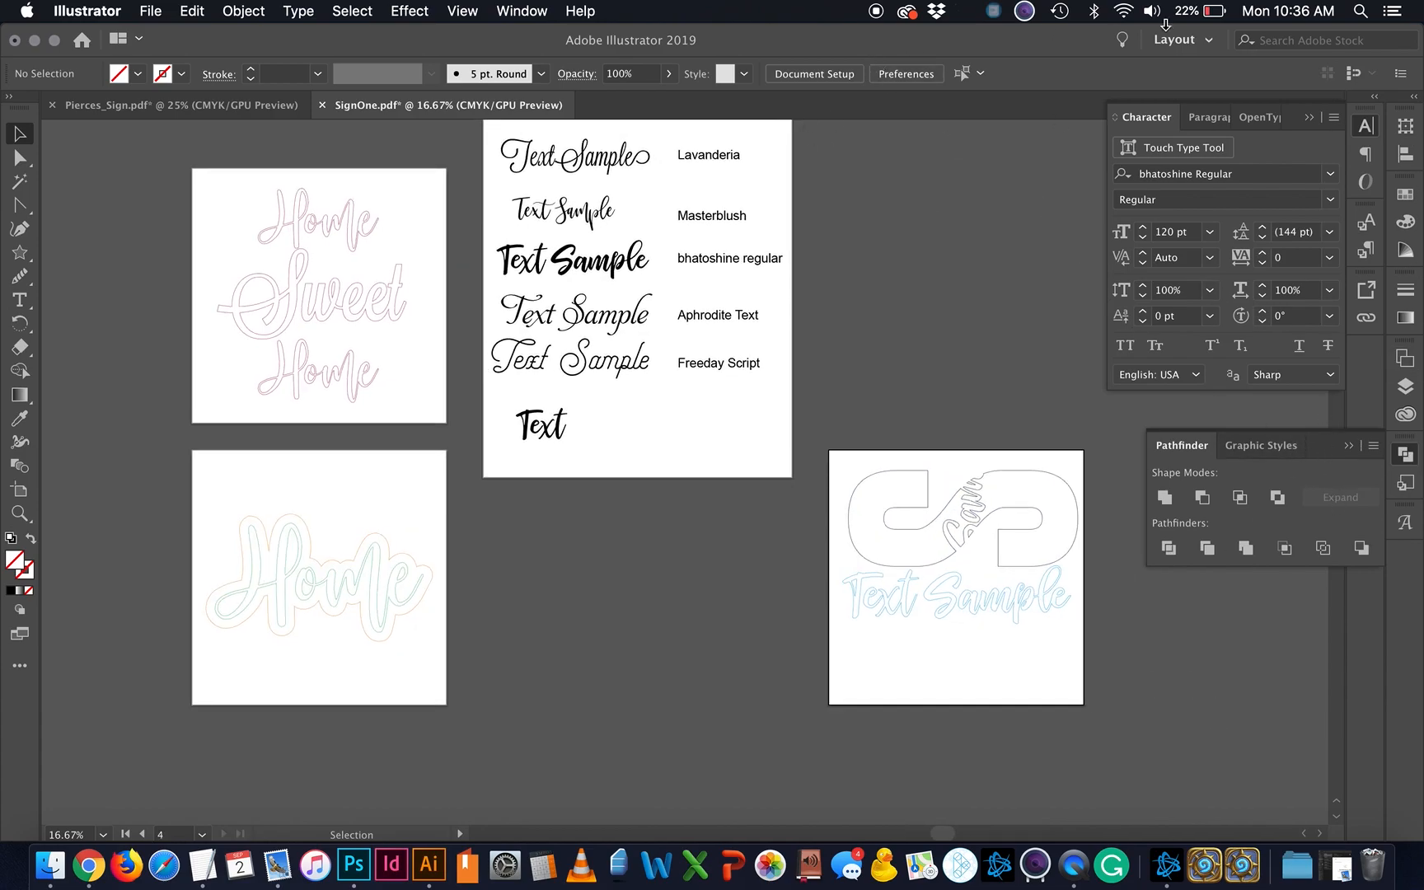
click(1408, 155)
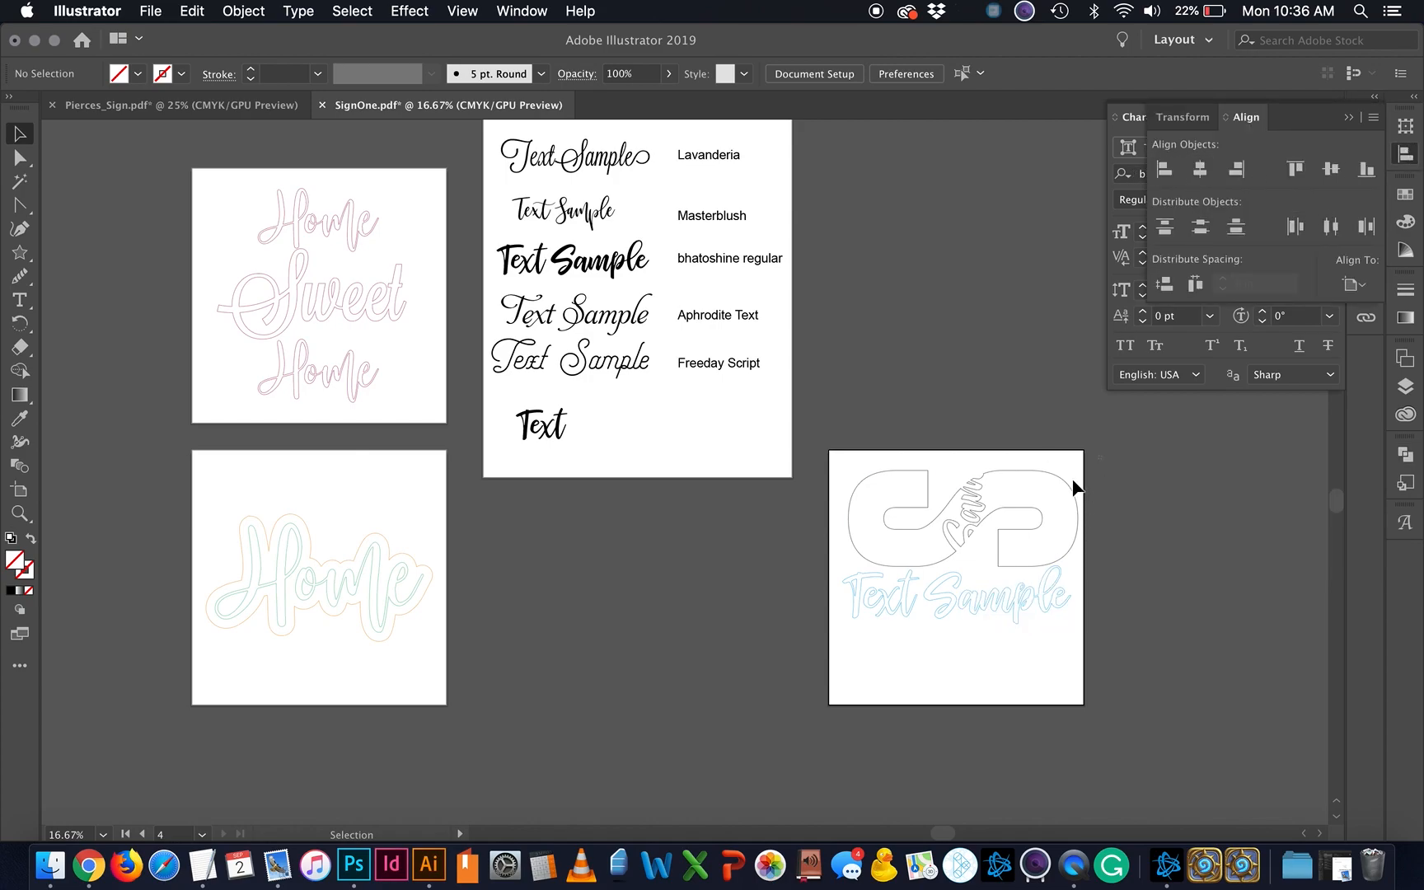
drag(1074, 487, 816, 689)
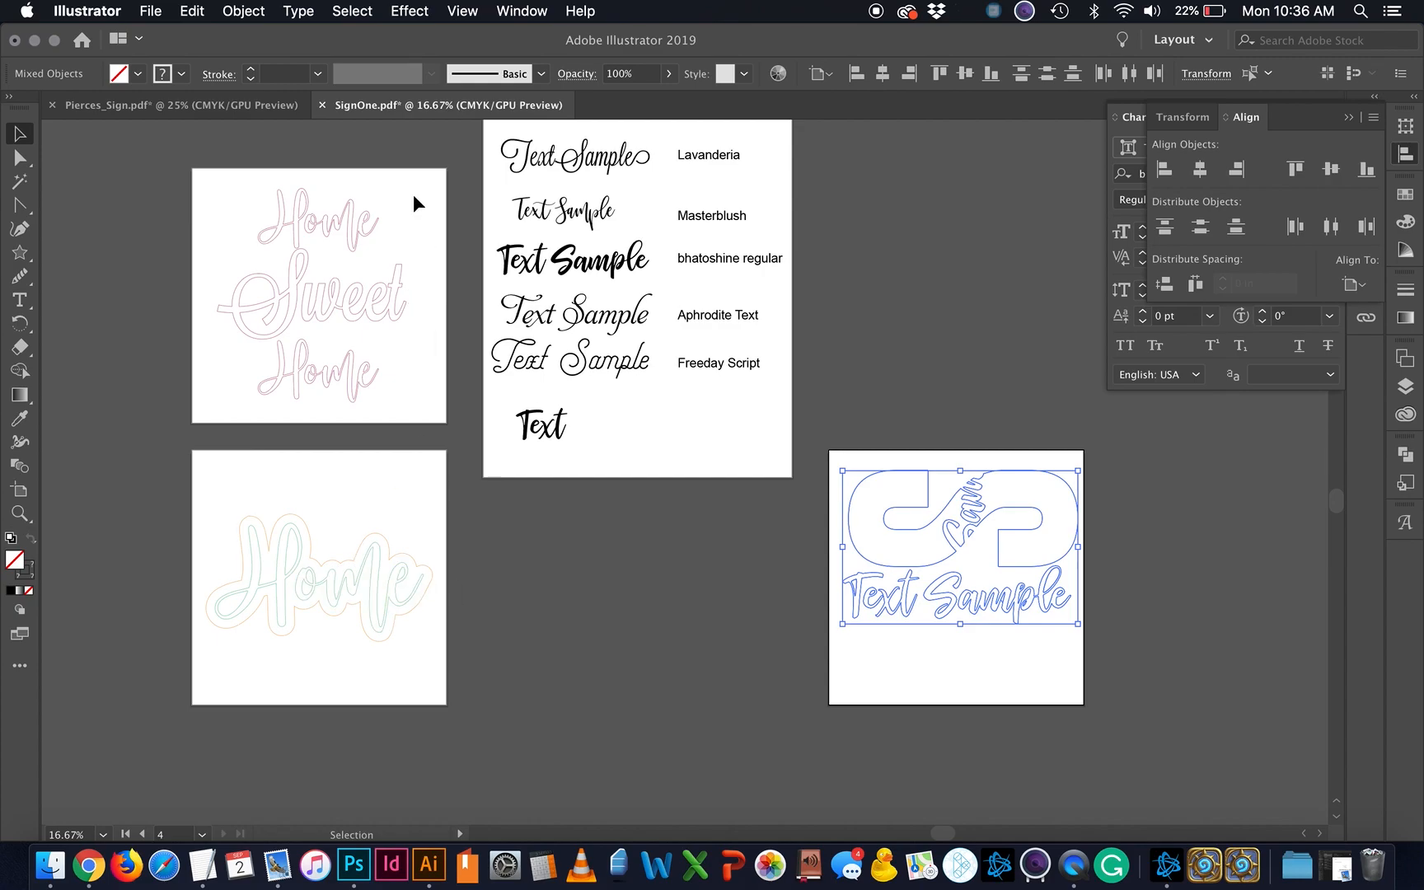
drag(413, 194, 277, 414)
click(415, 323)
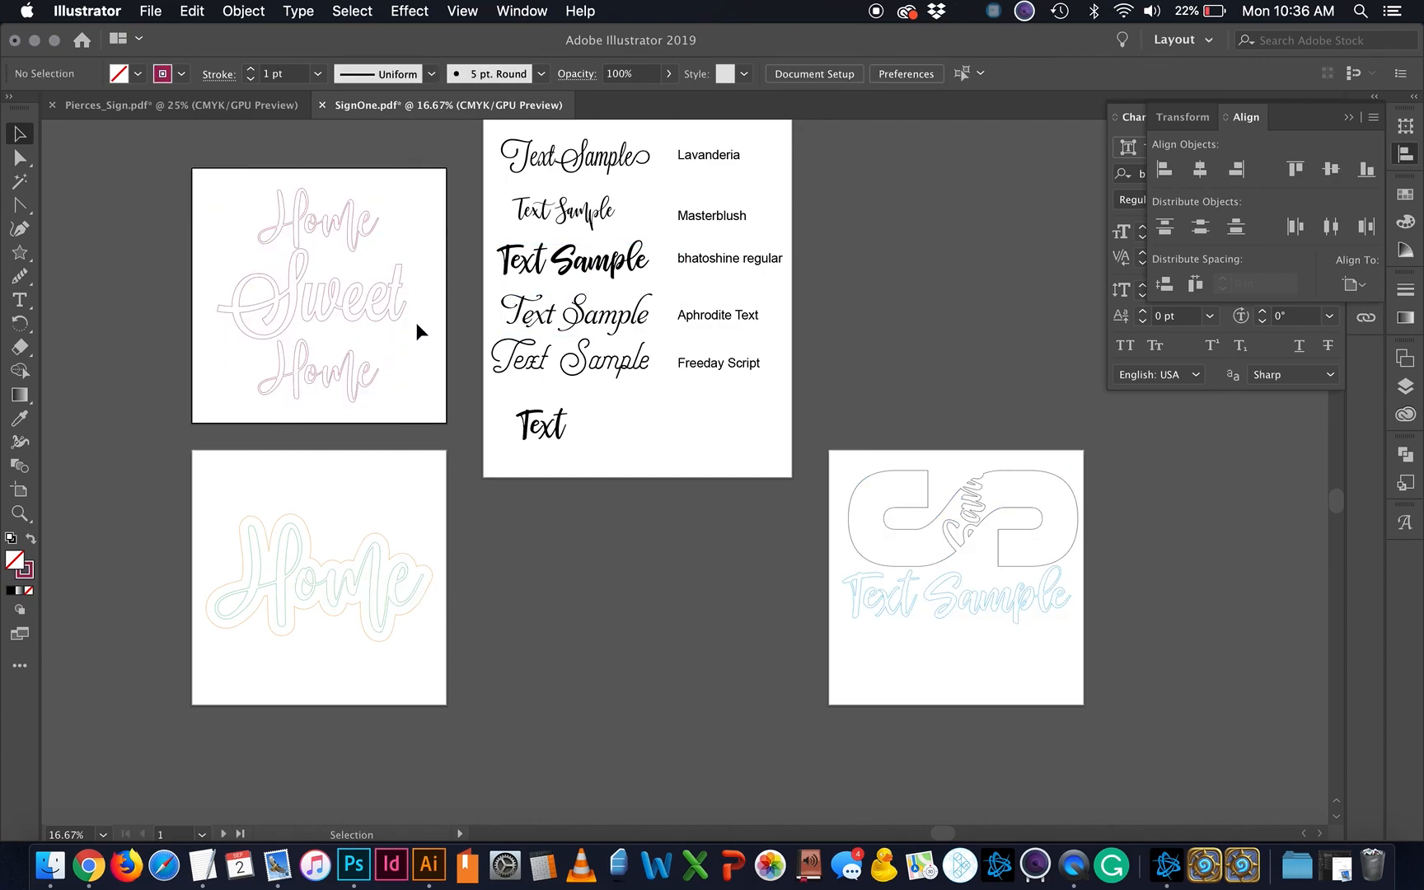
Step: Group the word Sweet and the top Home lettering into single objects with Cmd+G
click(345, 284)
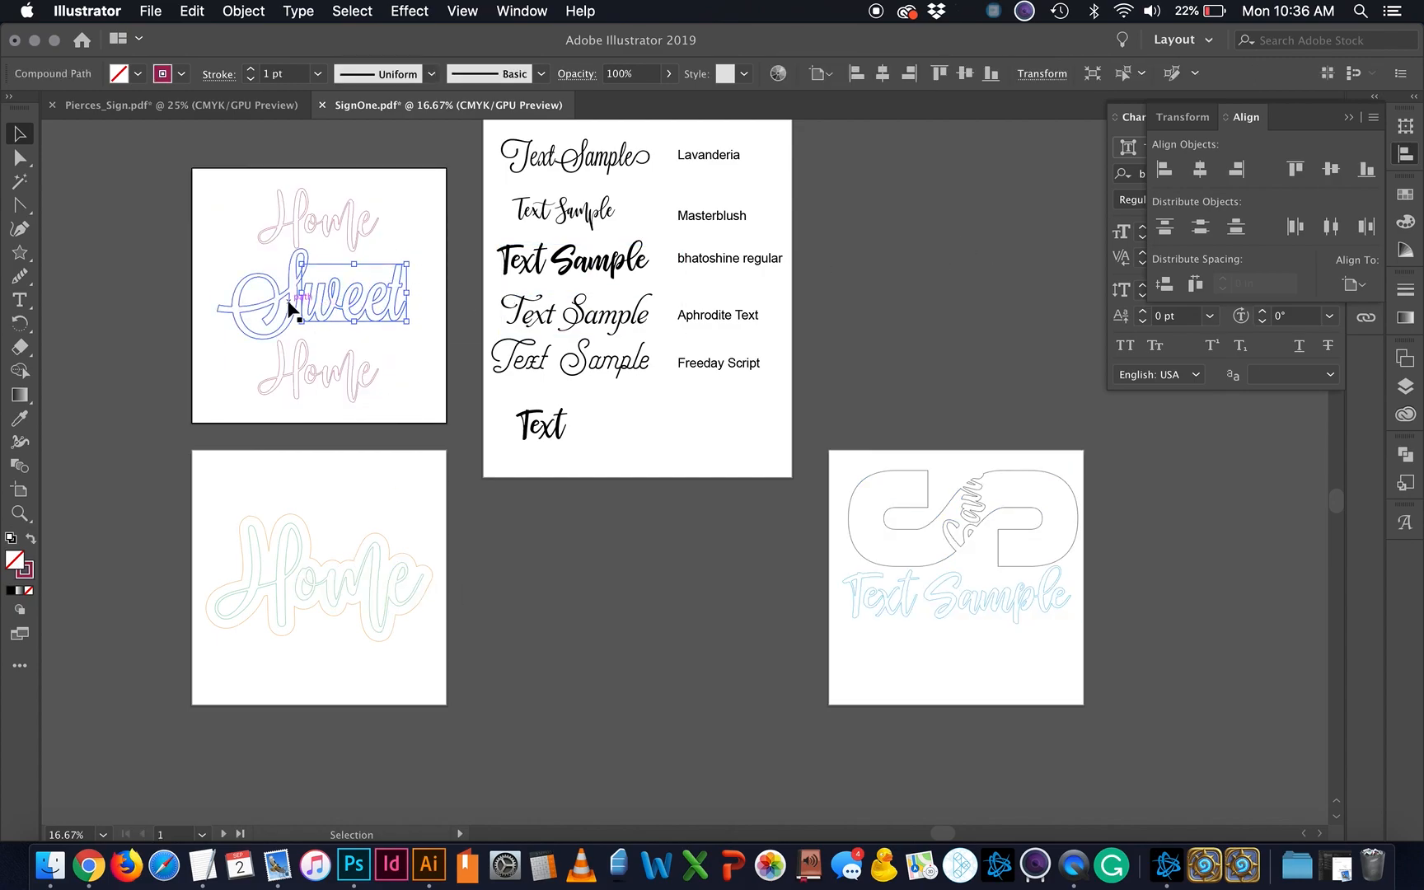
key(super+g)
click(353, 204)
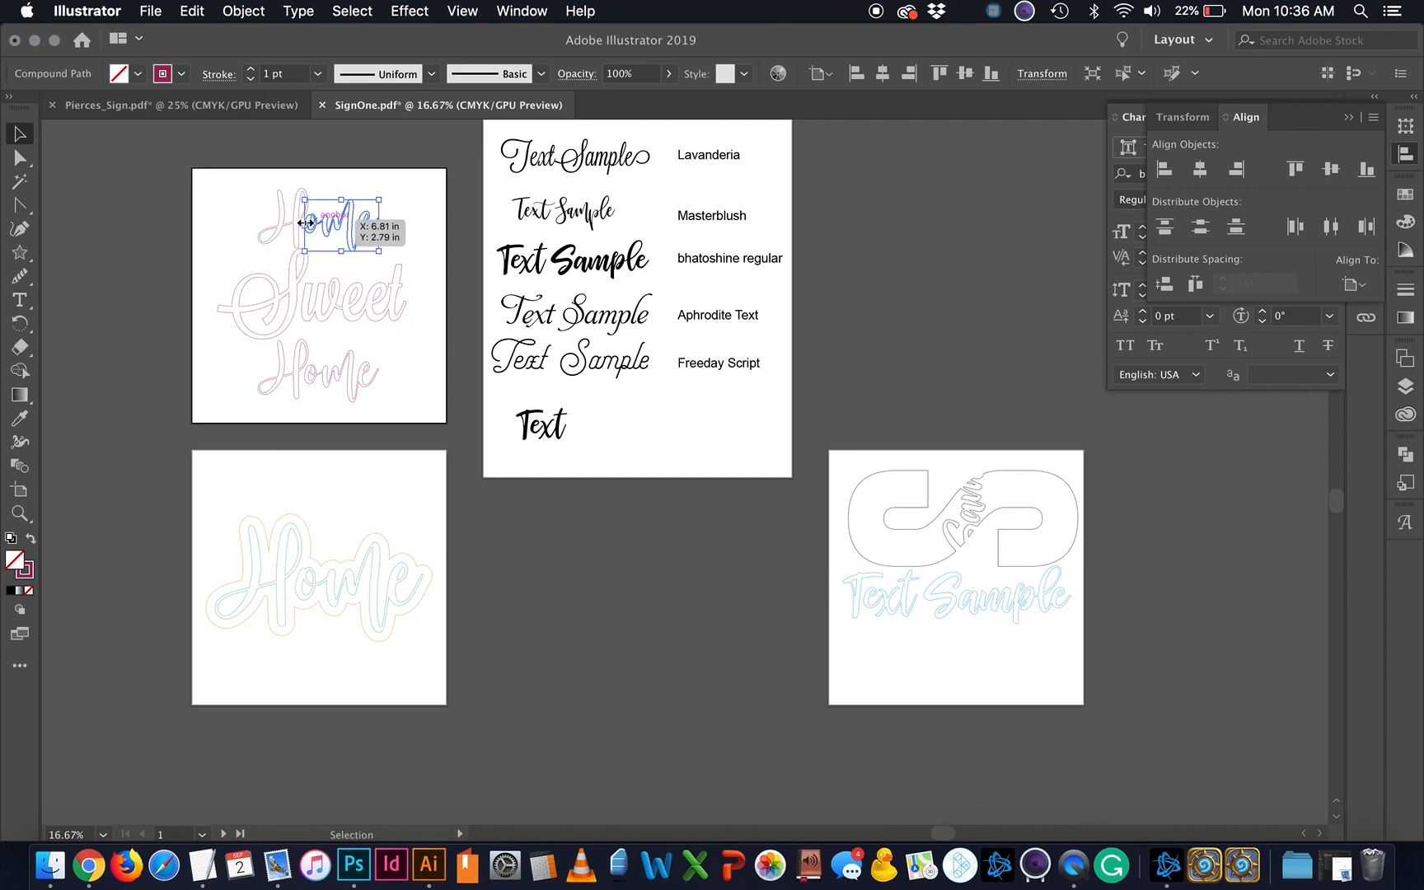
shift+click(290, 226)
key(super+g)
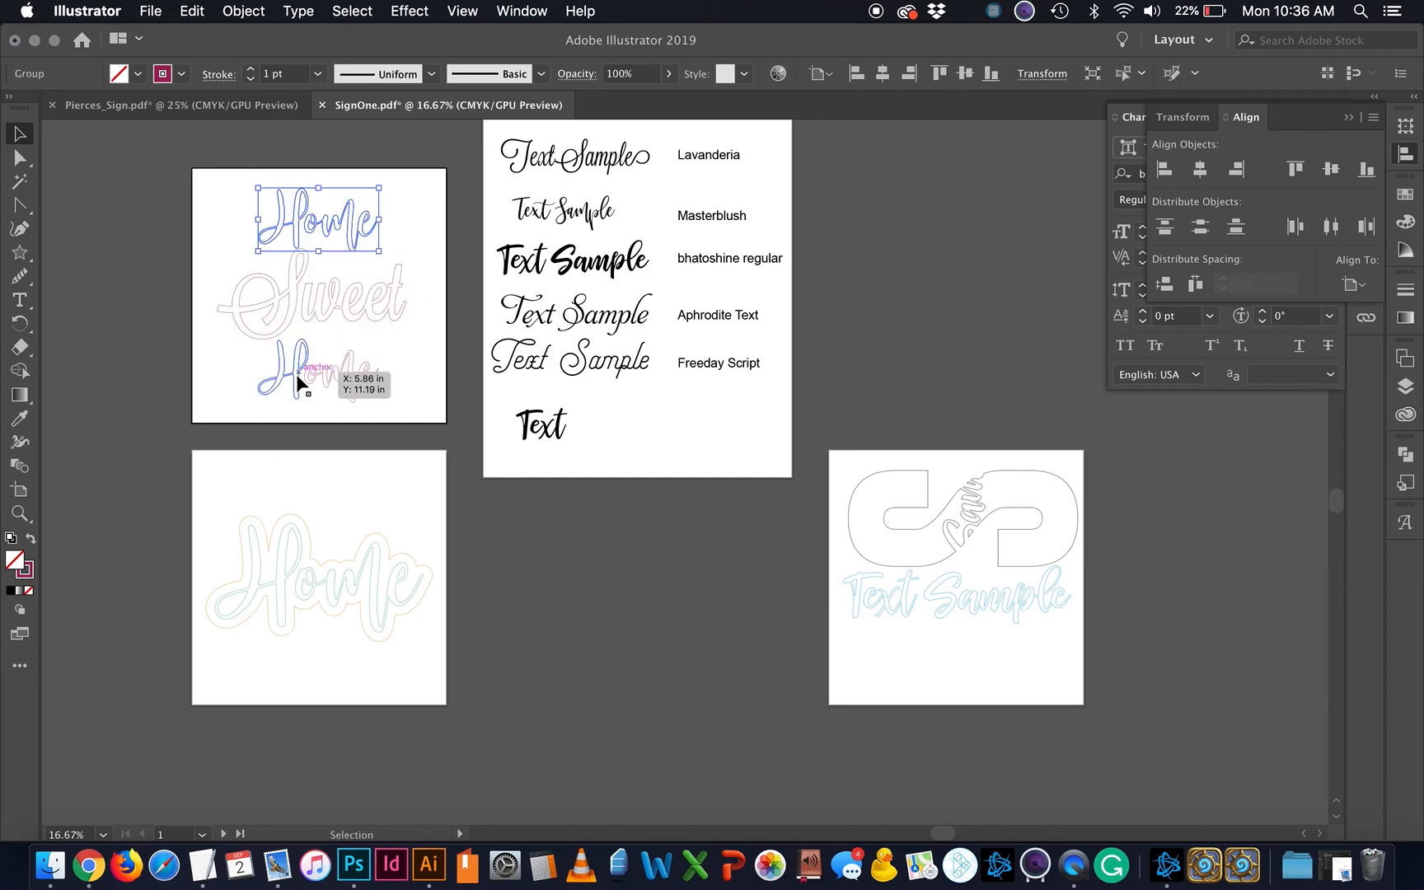
Step: Centre all three words horizontally on the artboard, then undo the centring and deselect
drag(430, 175, 227, 426)
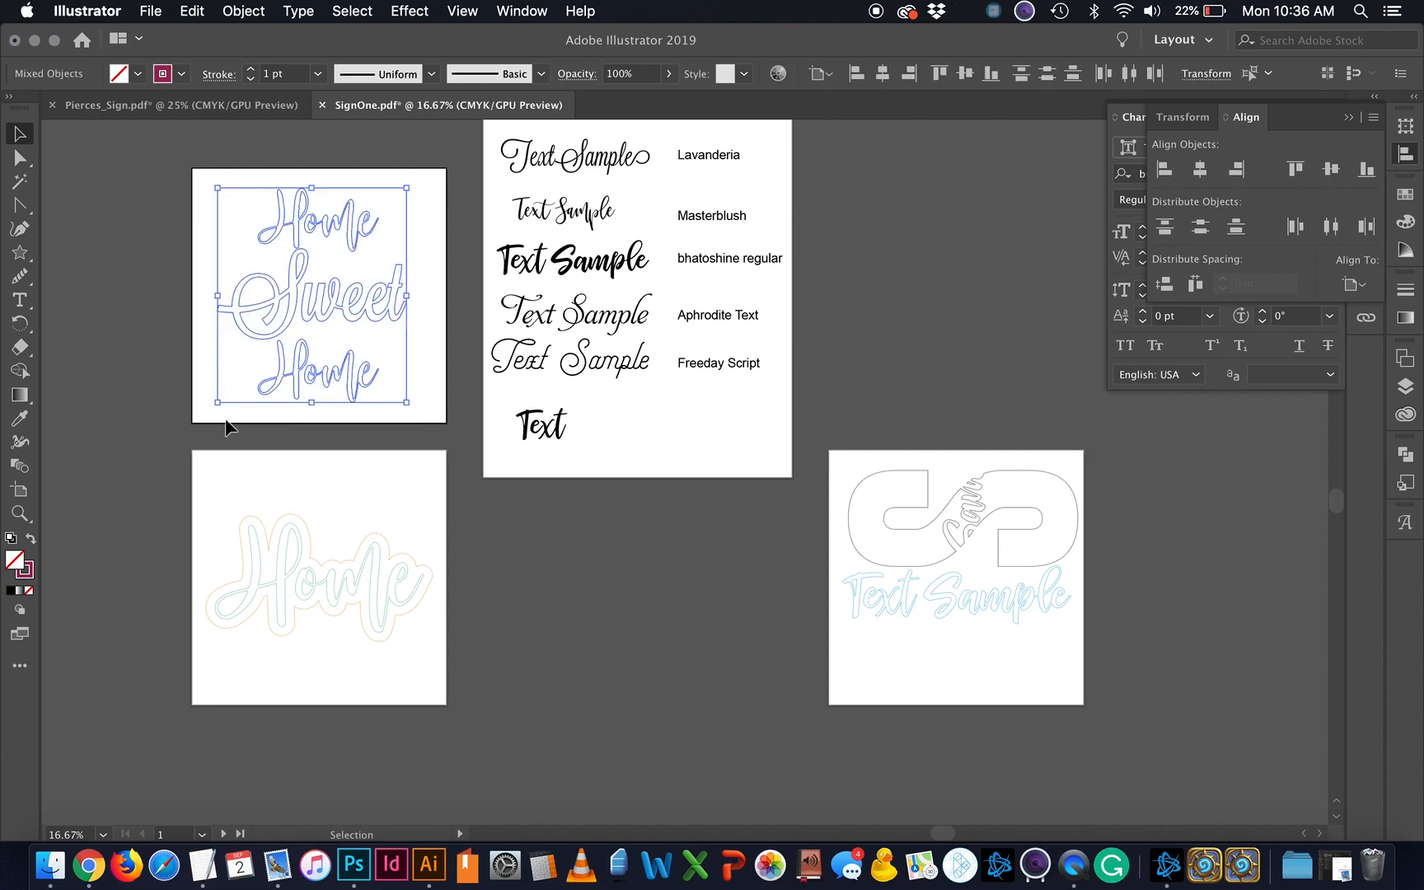
click(1353, 284)
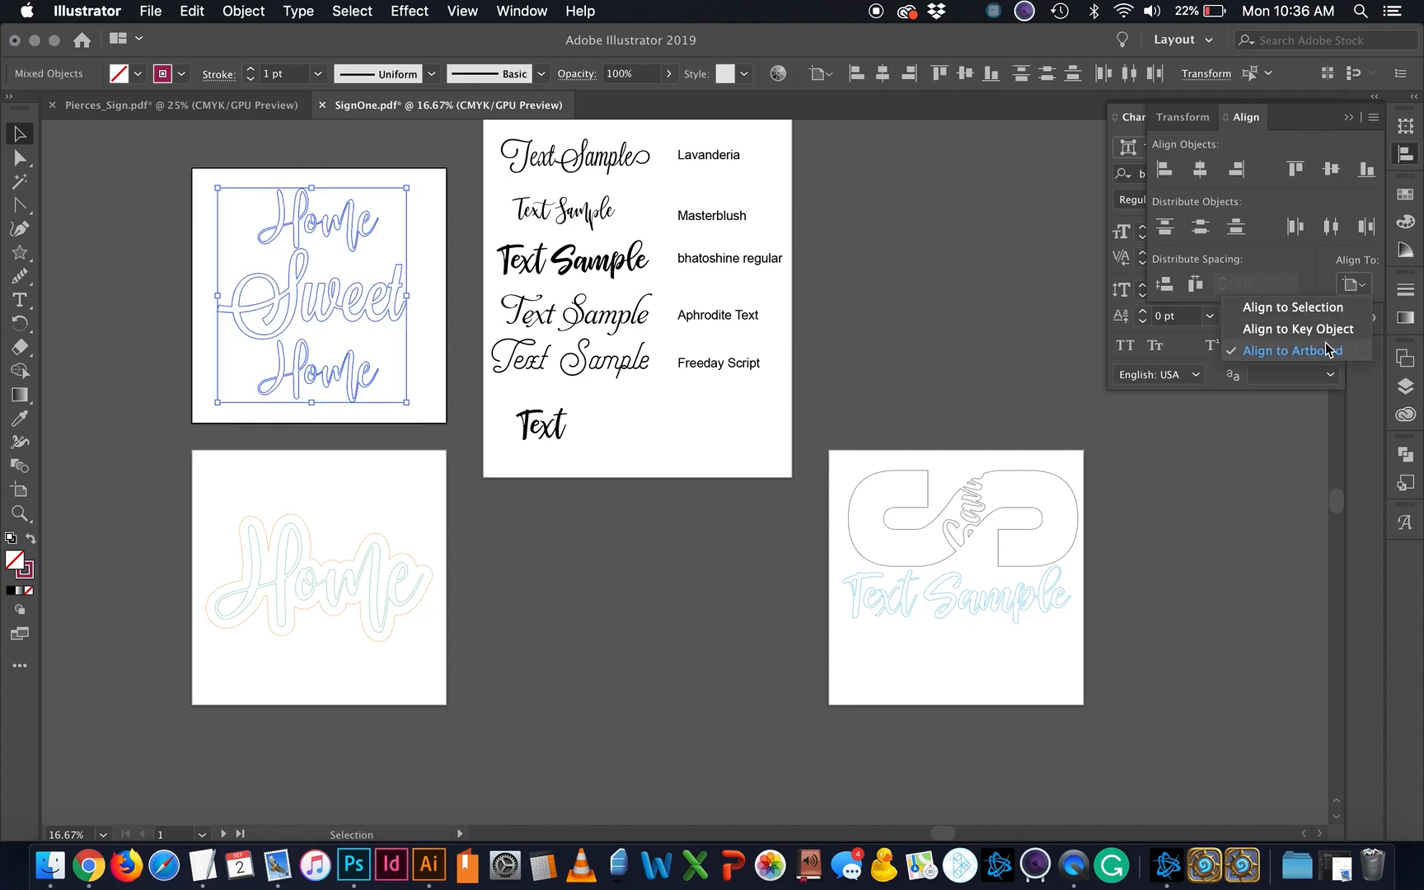
click(1324, 353)
click(1200, 169)
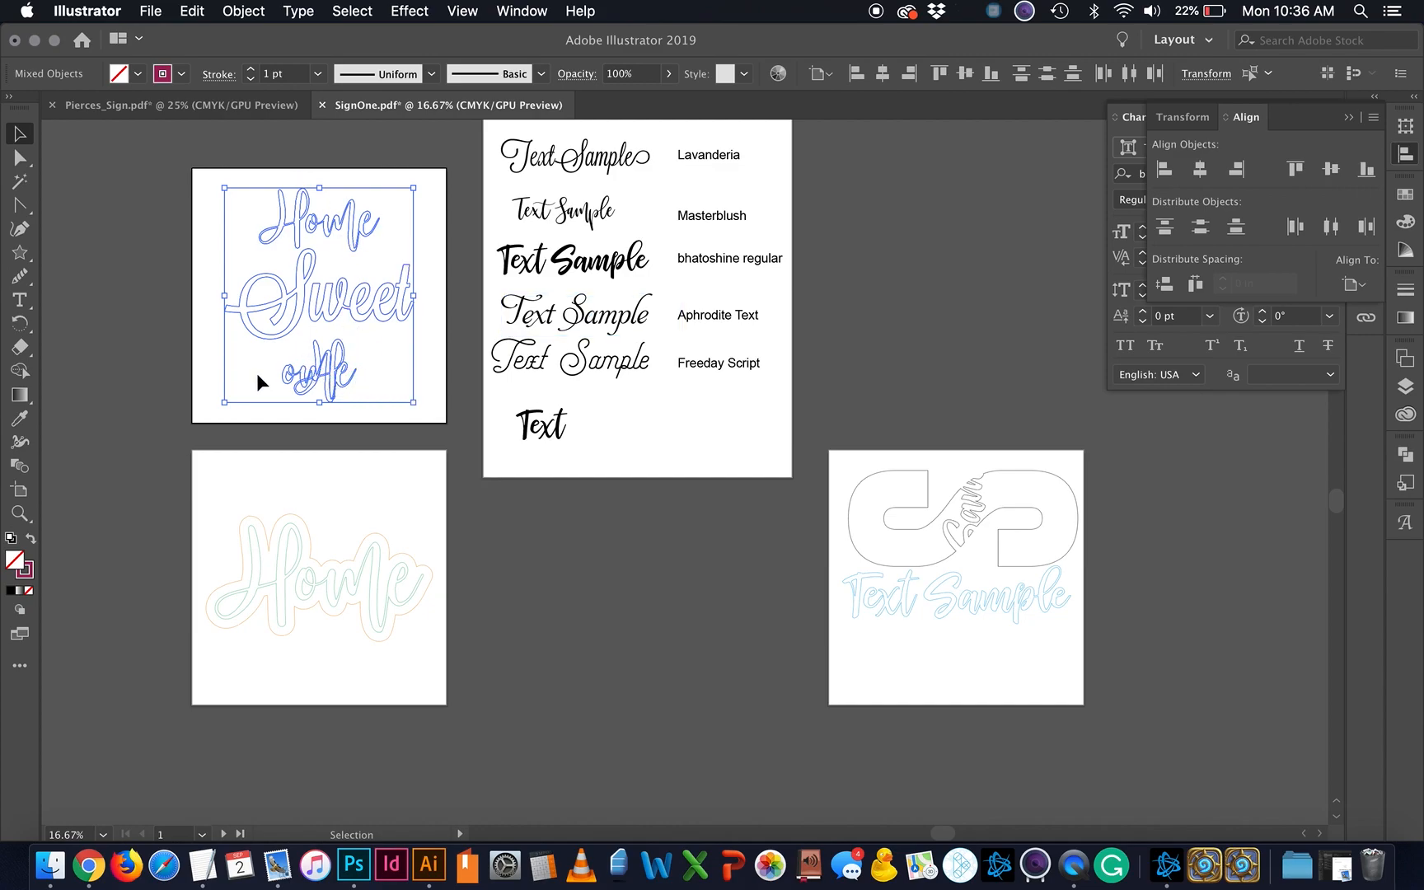
key(super+z)
key(super+z)
key(super+z)
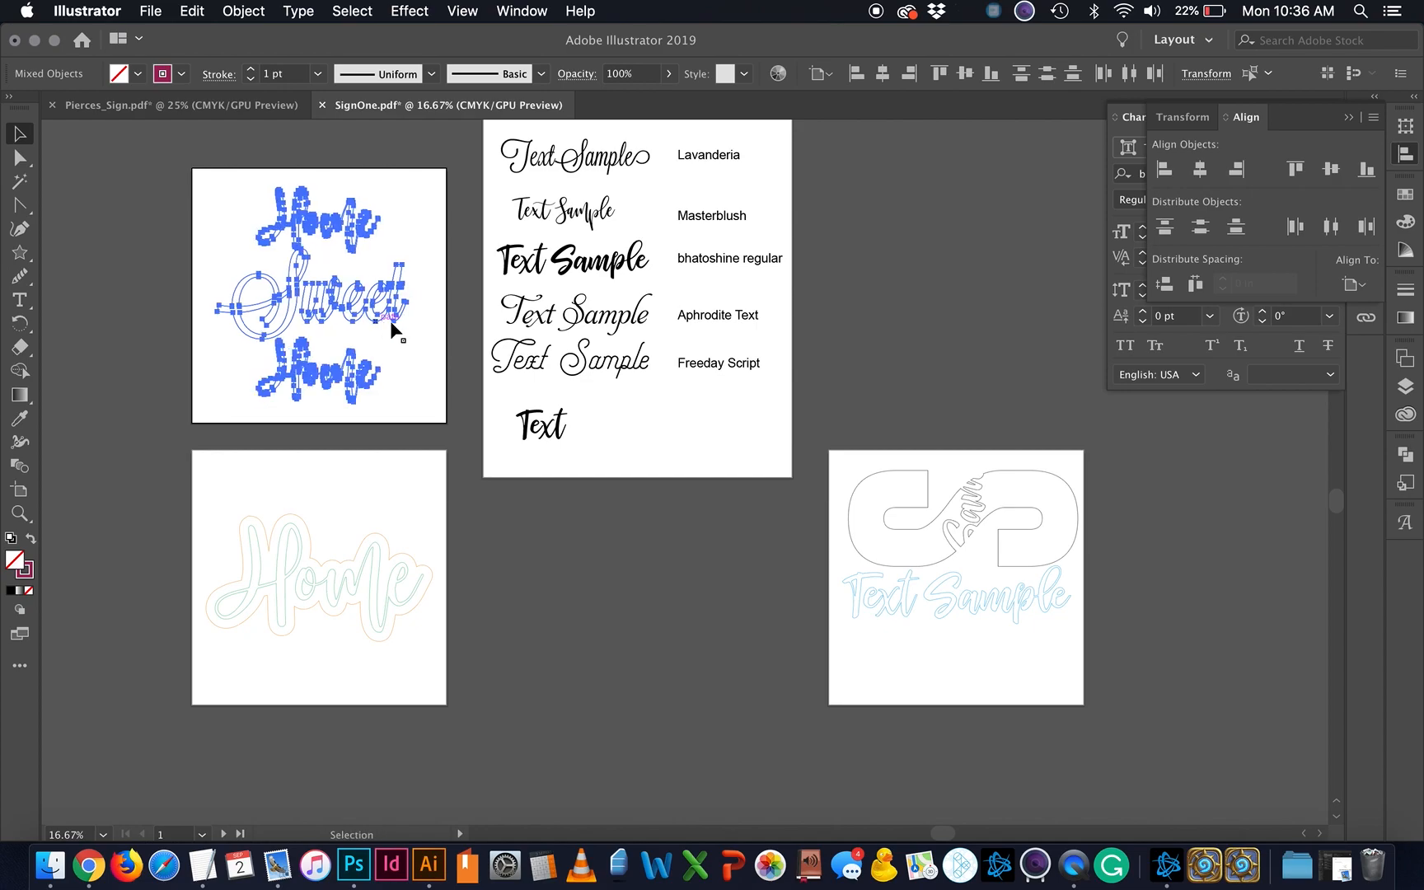
click(925, 252)
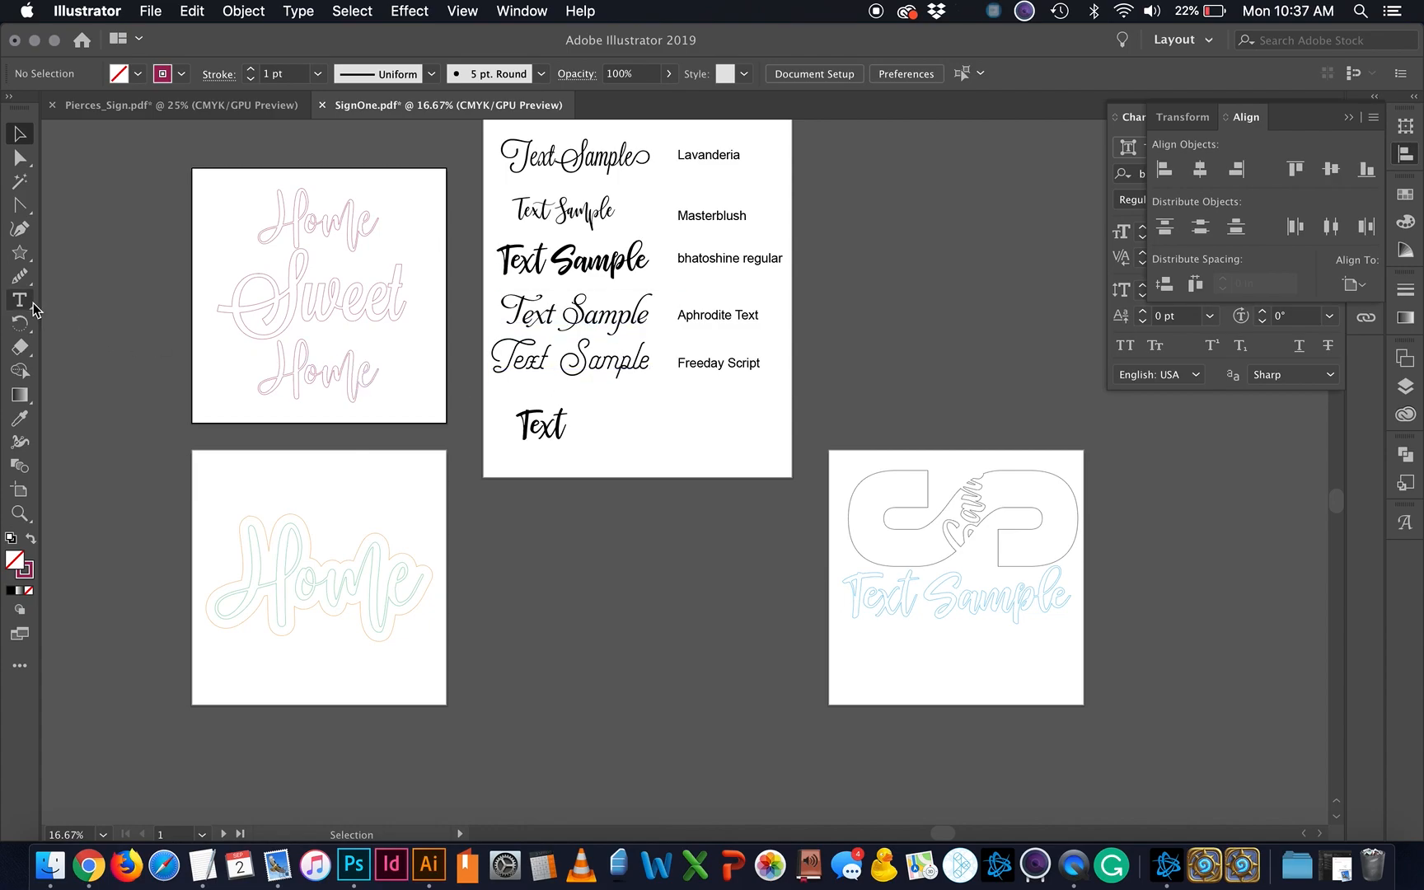
Step: Reopen the Pathfinder and Align panels and browse the Object menu without running a command
click(22, 261)
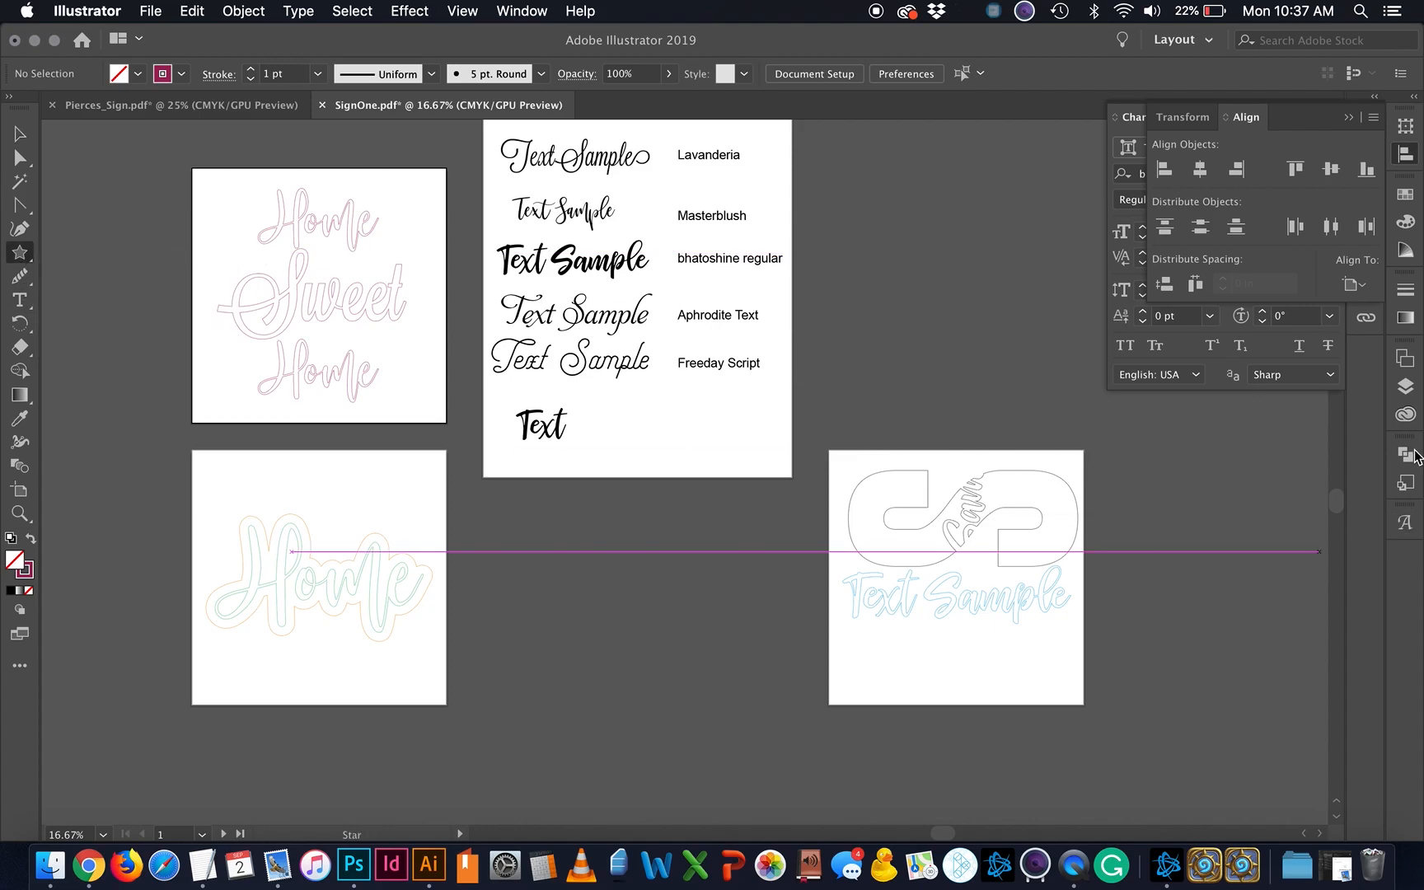
click(1405, 464)
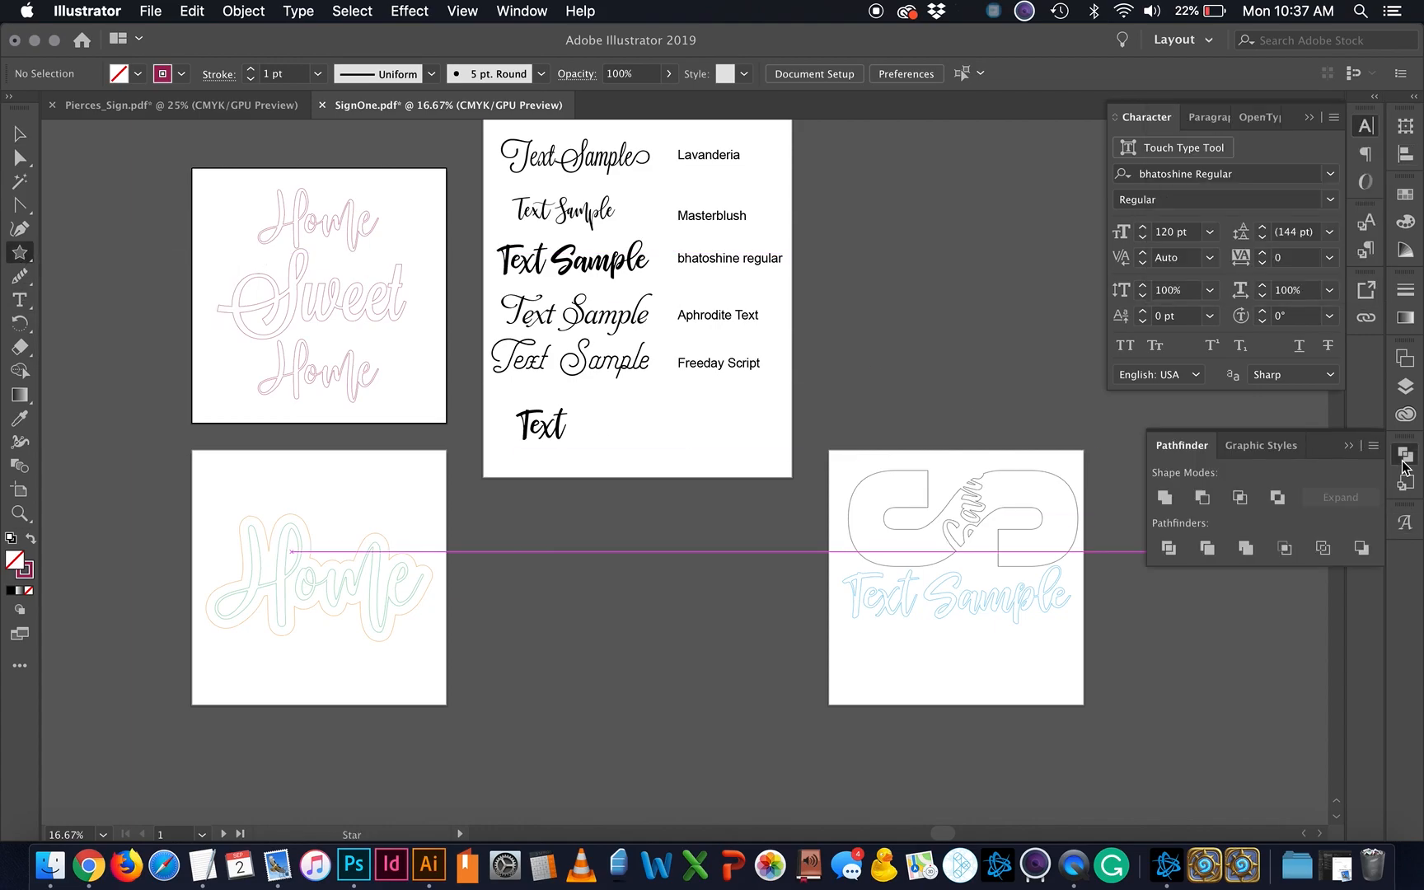
click(1406, 155)
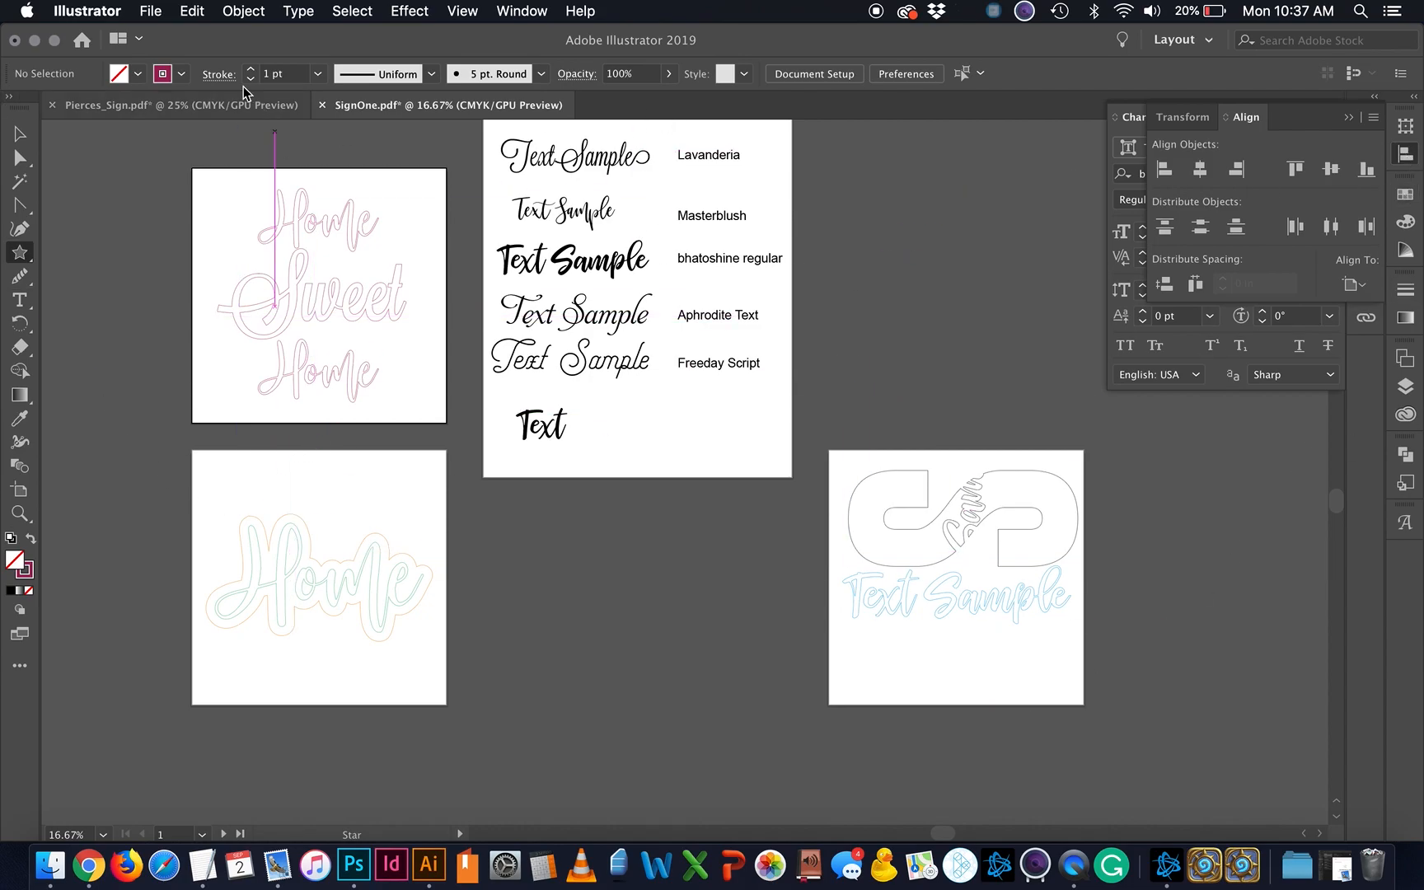
click(193, 11)
mouse_move(259, 17)
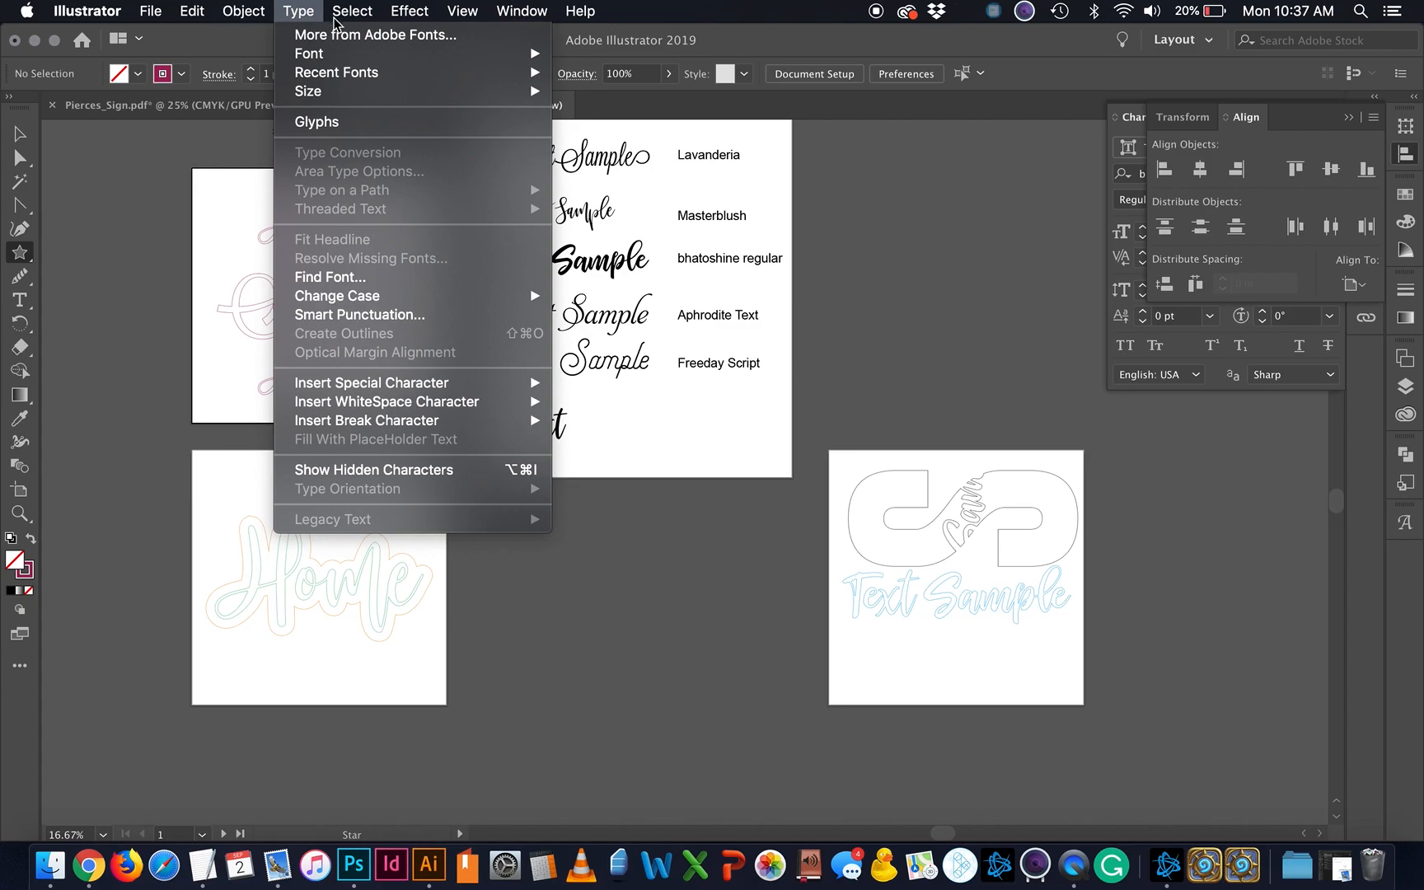
click(701, 567)
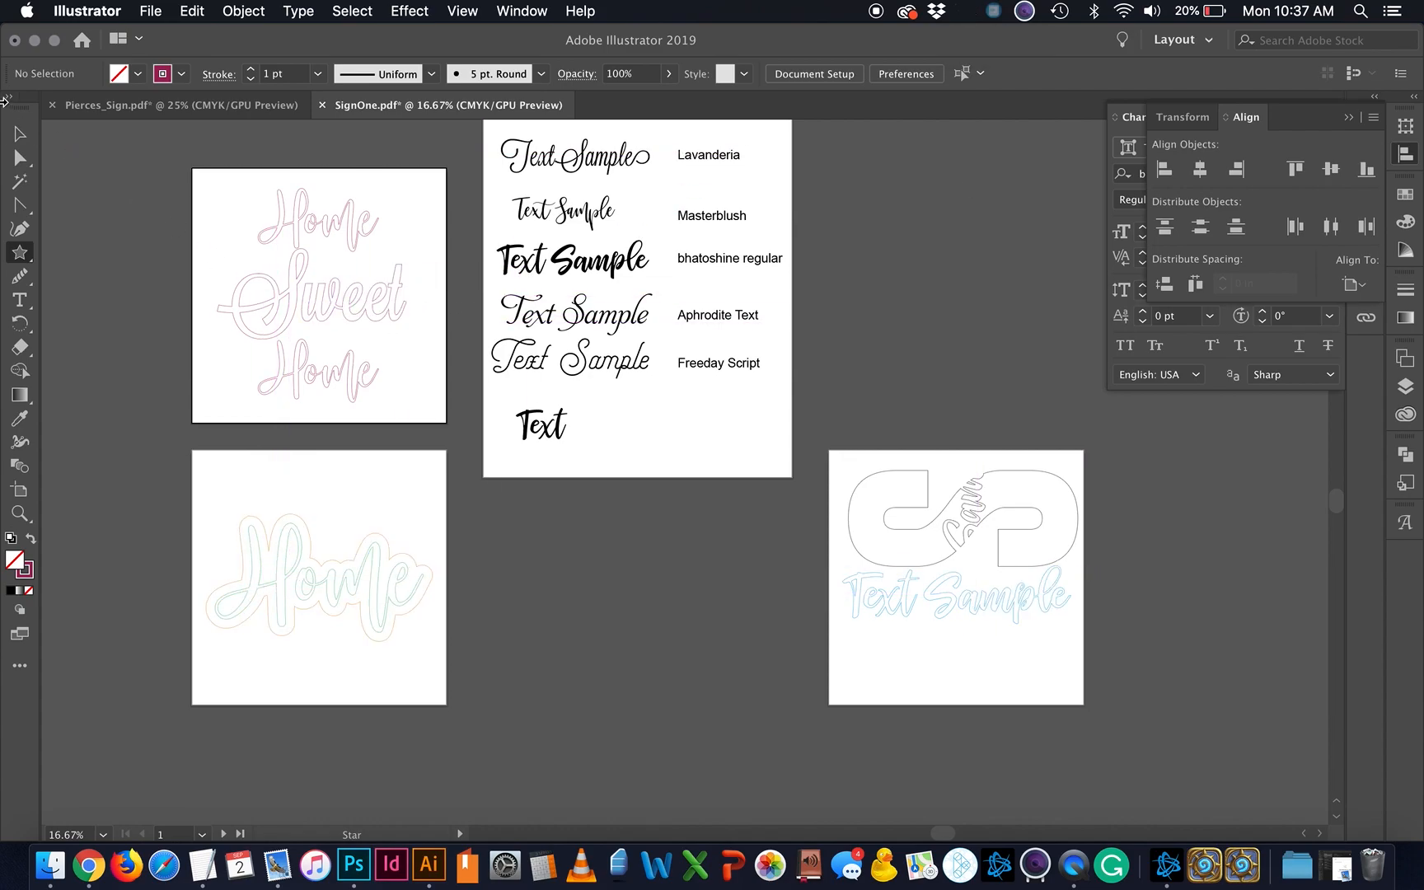
Step: Select the lower Home outline design and browse Object > Path without choosing a command
click(19, 136)
click(385, 554)
click(244, 10)
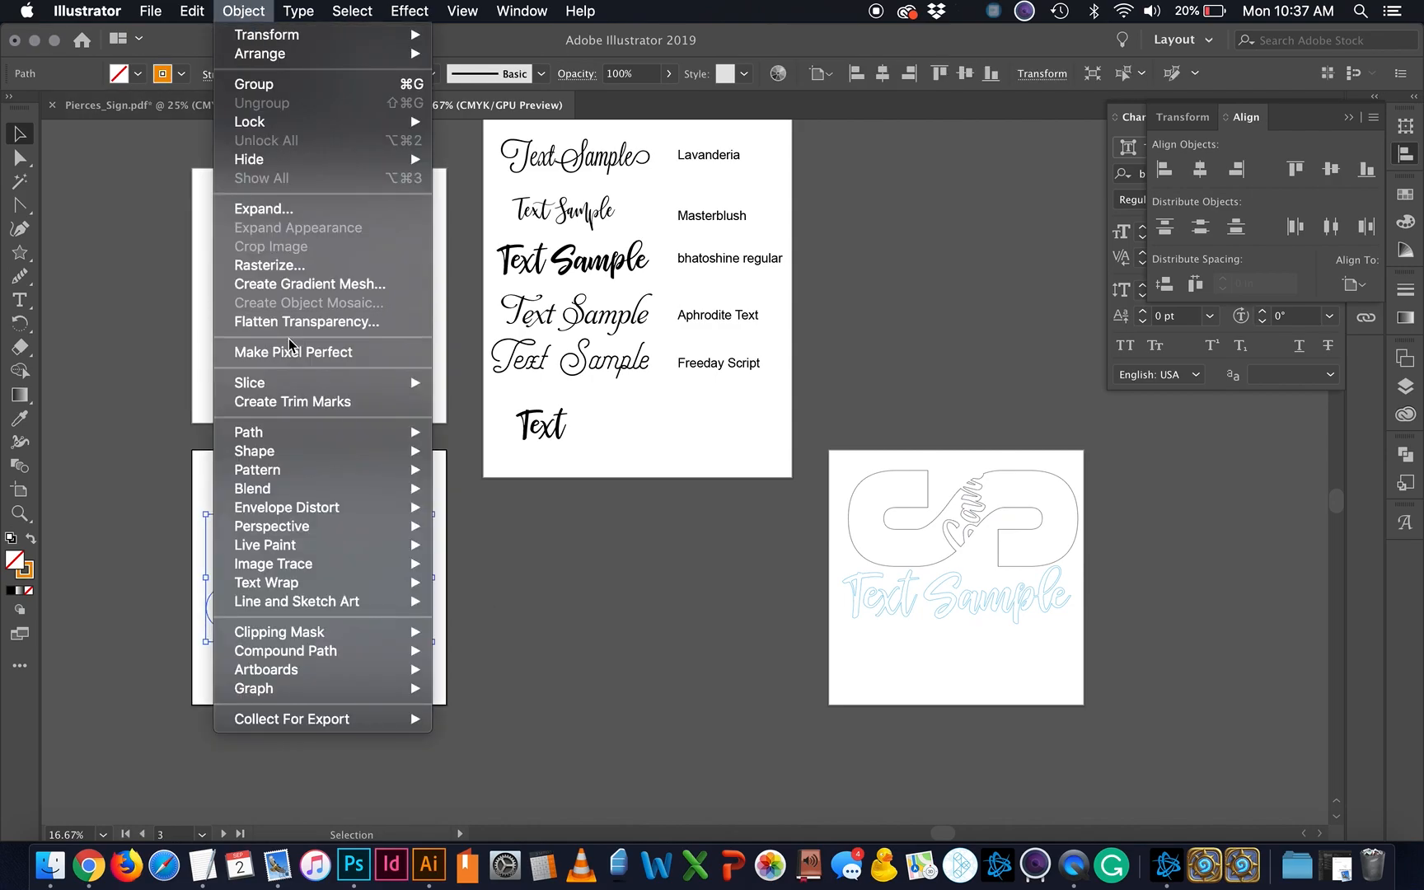
mouse_move(304, 442)
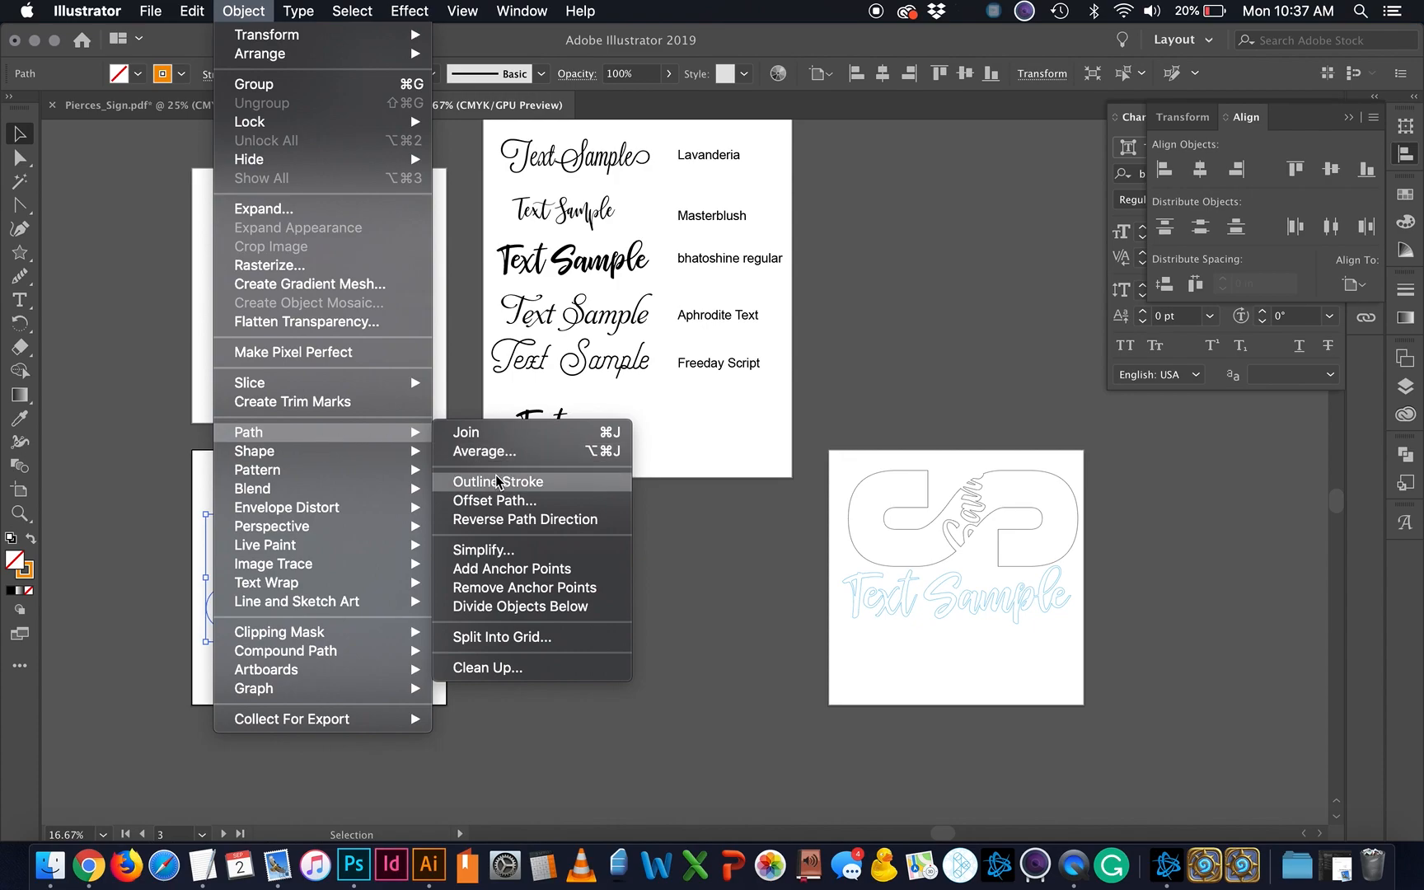
click(812, 645)
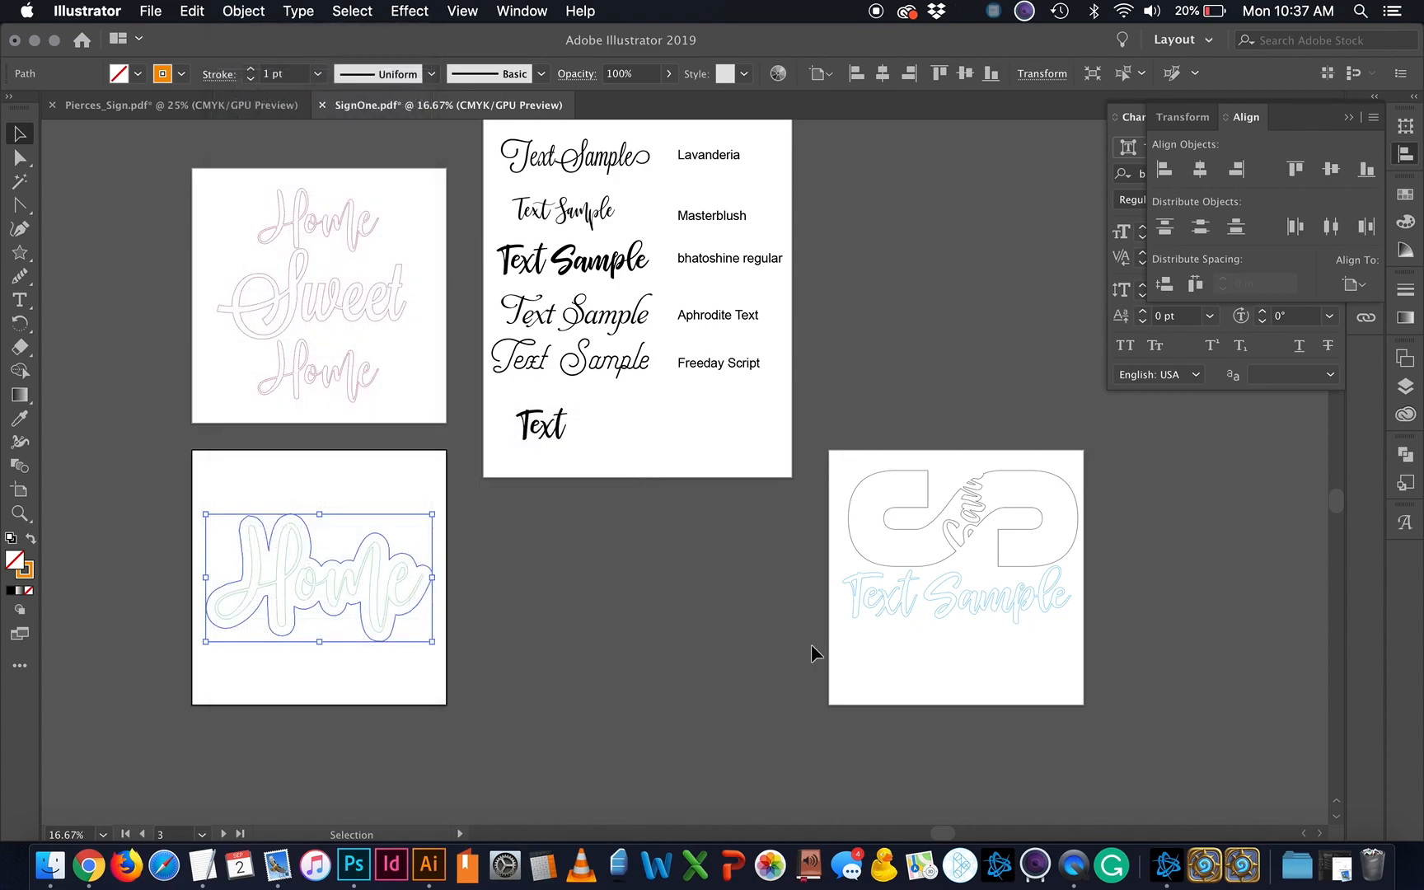
Step: Collapse the Align and Character panels to free up canvas space
scroll(965, 624, up, 2)
scroll(965, 624, left, 2)
scroll(964, 622, down, 2)
scroll(965, 623, left, 2)
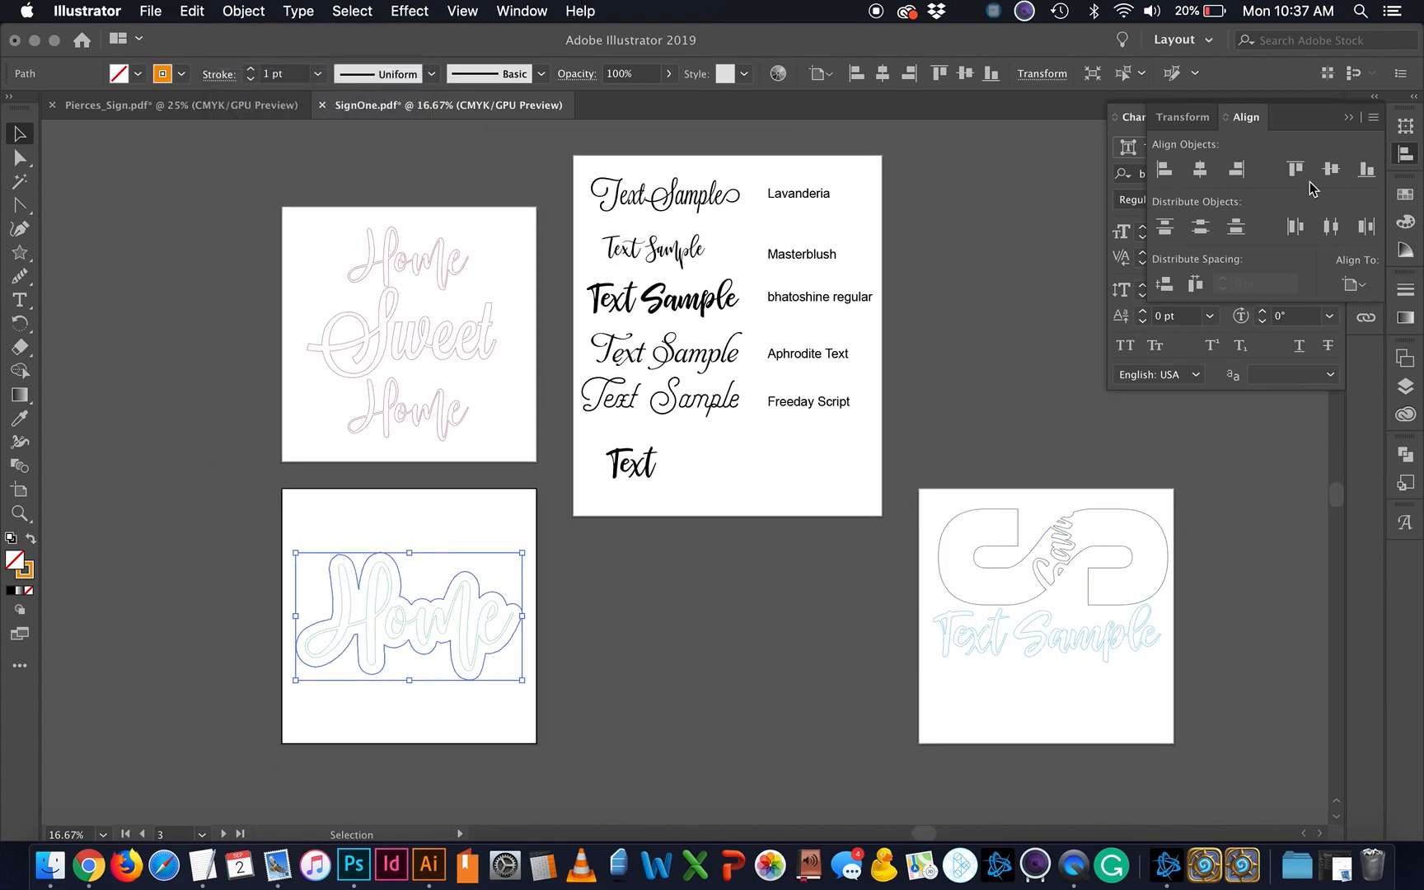
click(1354, 116)
click(1311, 118)
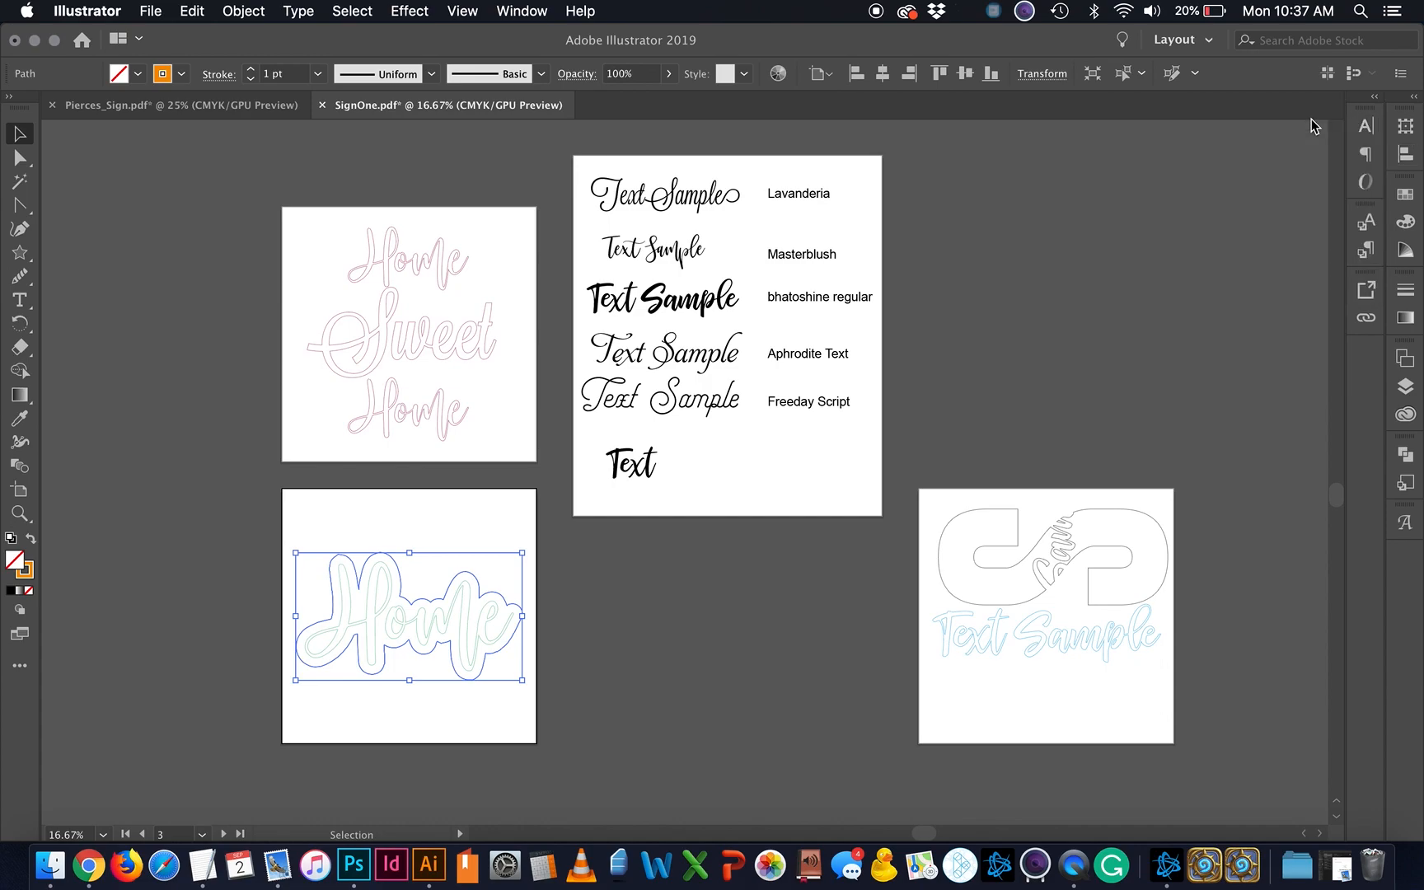
scroll(1068, 384, down, 2)
scroll(1069, 383, left, 1)
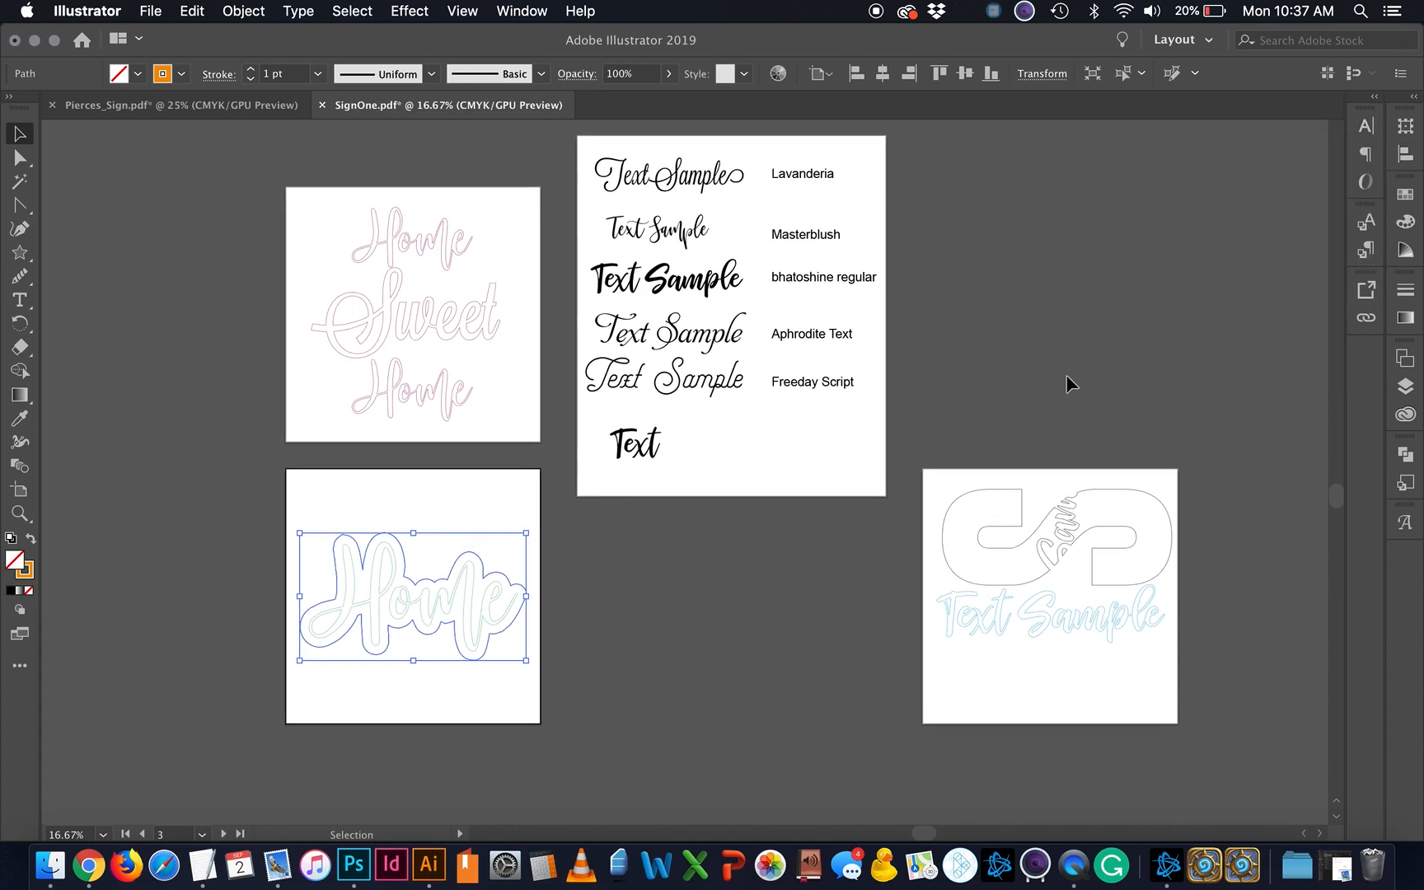